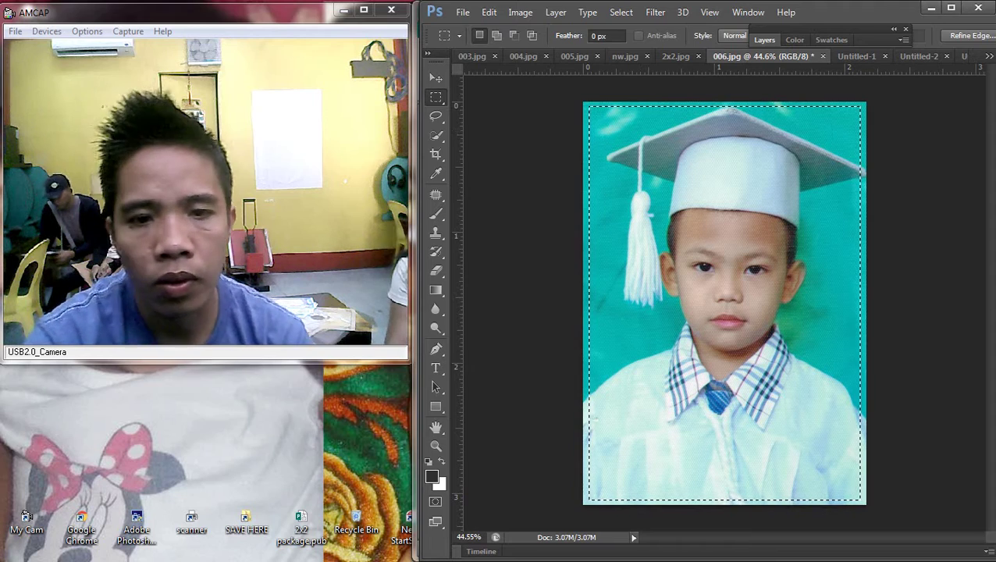
# - Copy the selected photo onto a new Layer 1 with Ctrl+J
pyautogui.press('v')
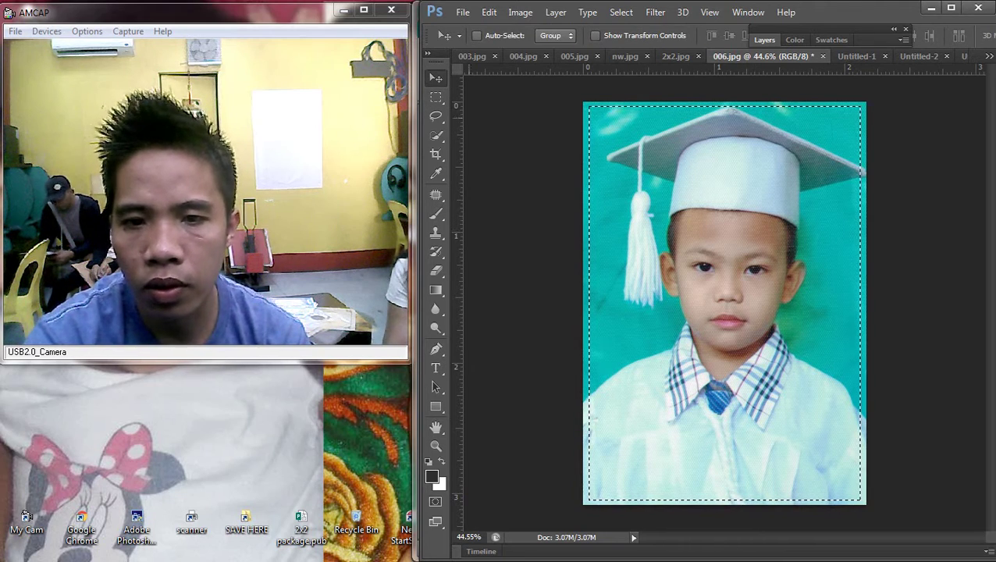
pyautogui.press('m')
pyautogui.rightClick(789, 202)
pyautogui.press('Escape')
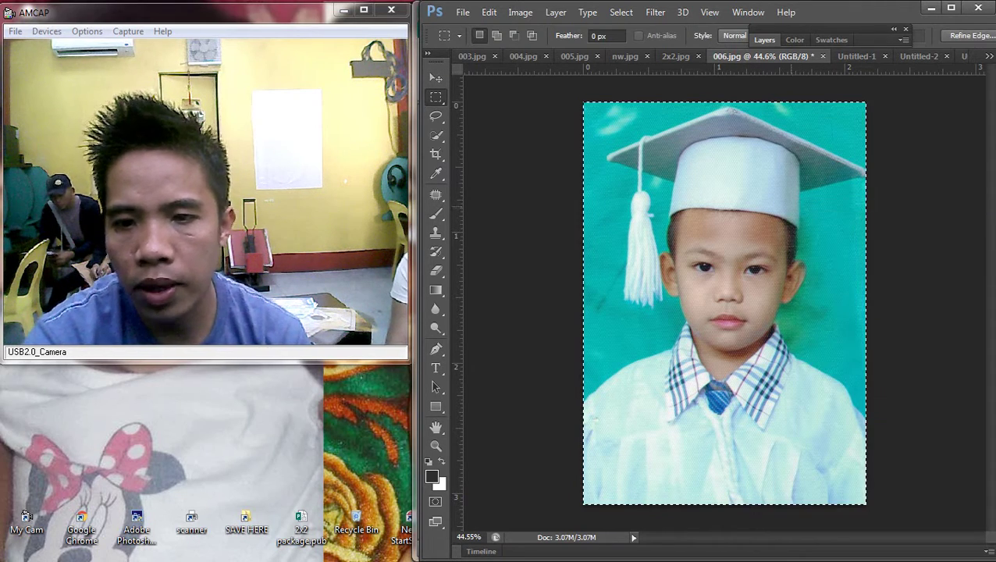
pyautogui.hotkey('ctrl', 'j')
pyautogui.hotkey('ctrl', 't')
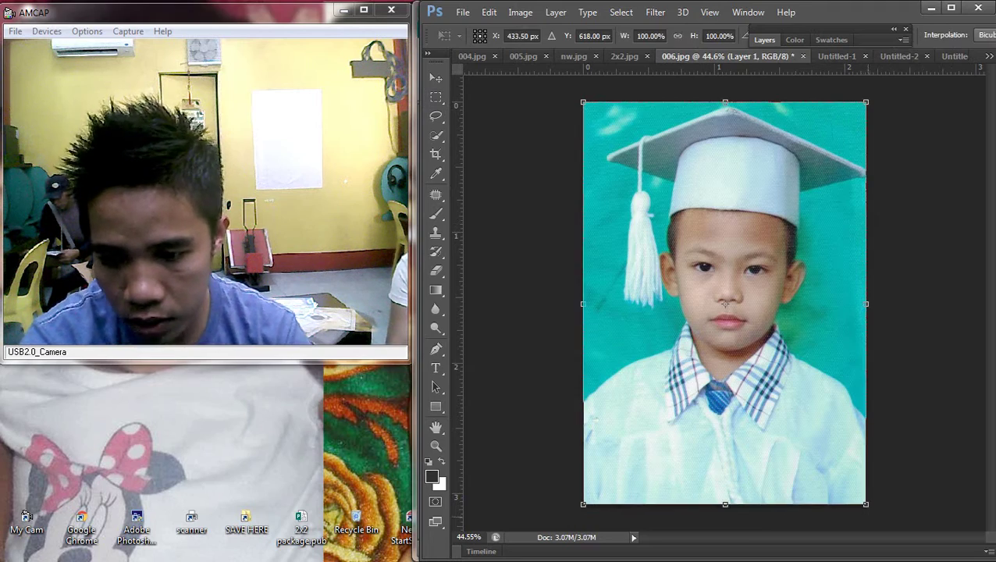
pyautogui.press('Escape')
pyautogui.press('F7')
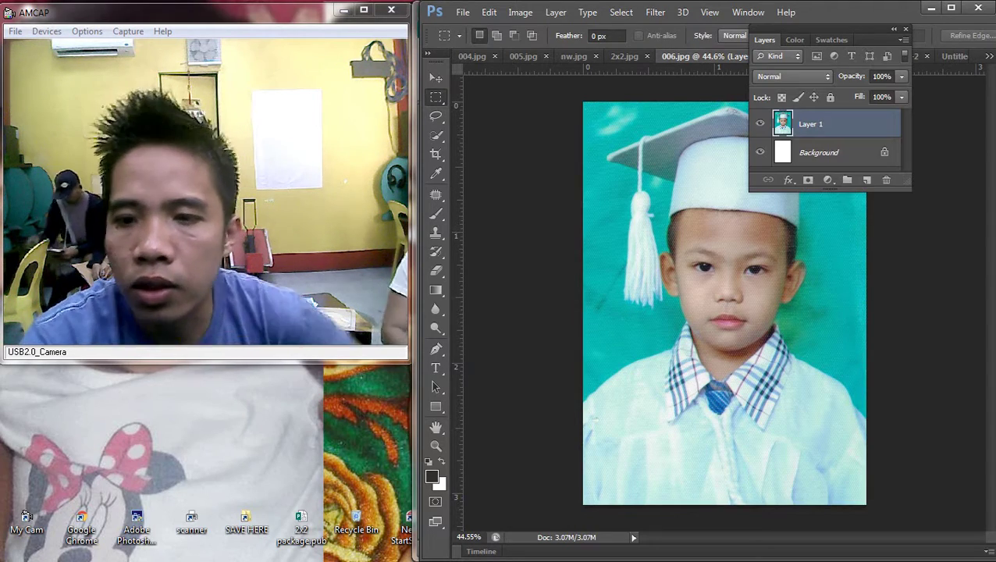
# - Turn on a Stroke style for Layer 1 and set its colour to pure blue
pyautogui.doubleClick(850, 123)
pyautogui.click(305, 177)
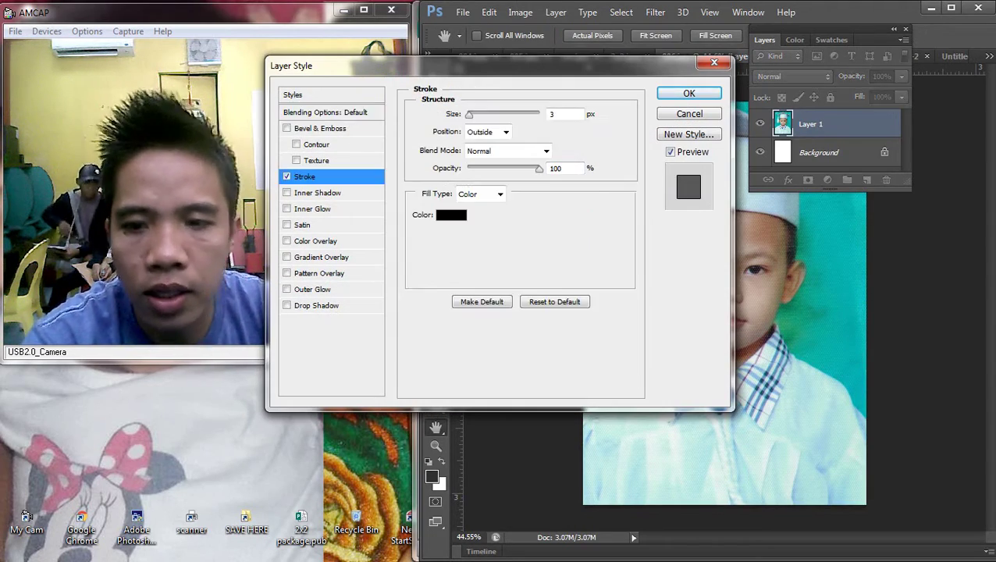
pyautogui.moveTo(390, 66); pyautogui.dragTo(710, 345)
pyautogui.click(770, 494)
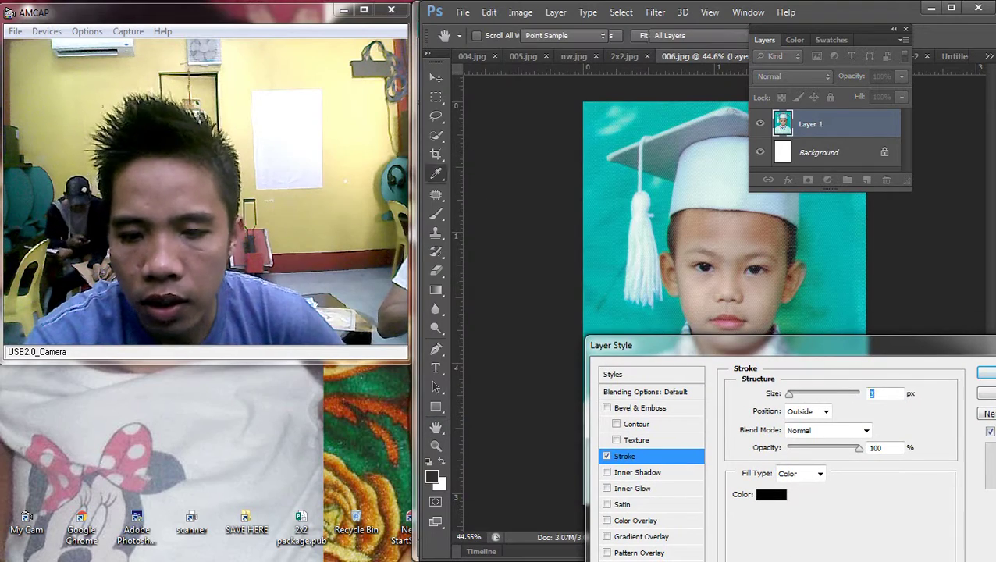
pyautogui.click(507, 196)
pyautogui.click(490, 132)
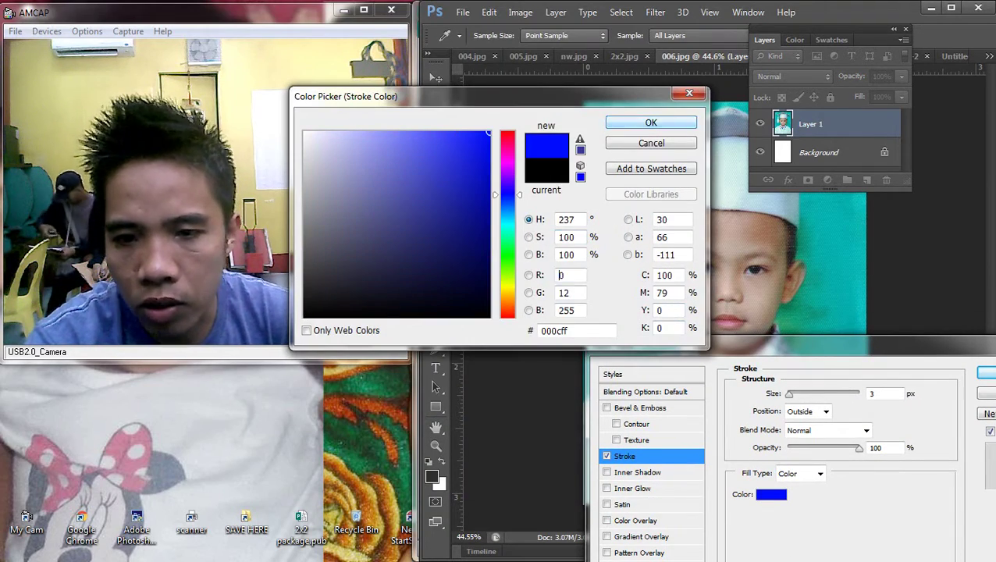
pyautogui.click(650, 122)
# - Position the blue stroke Inside, thicken it, and apply the style
pyautogui.click(812, 412)
pyautogui.click(799, 434)
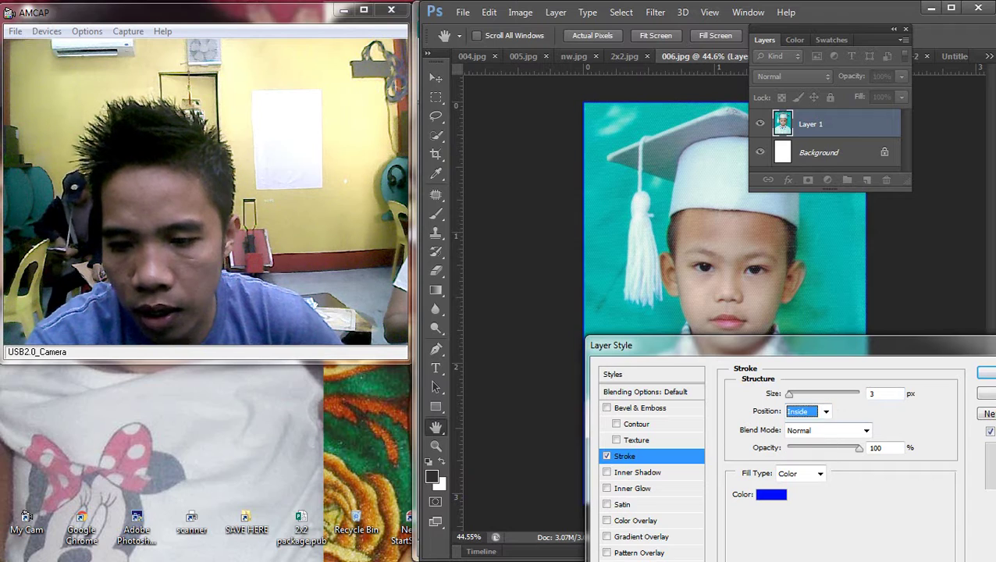
pyautogui.hotkey('shift', 'Up')
pyautogui.hotkey('shift', 'Up')
pyautogui.hotkey('shift', 'Down')
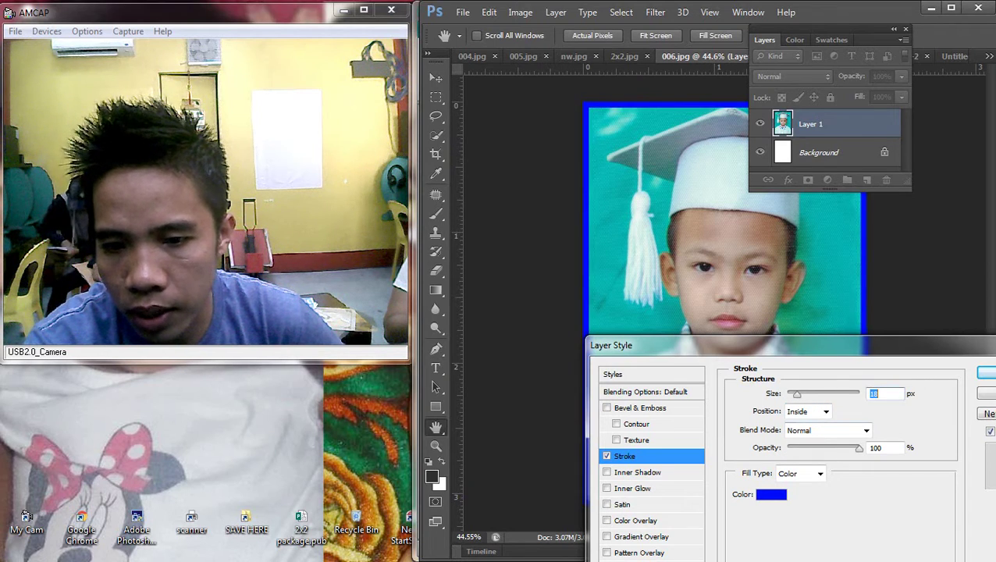
pyautogui.press('Return')
pyautogui.press('m')
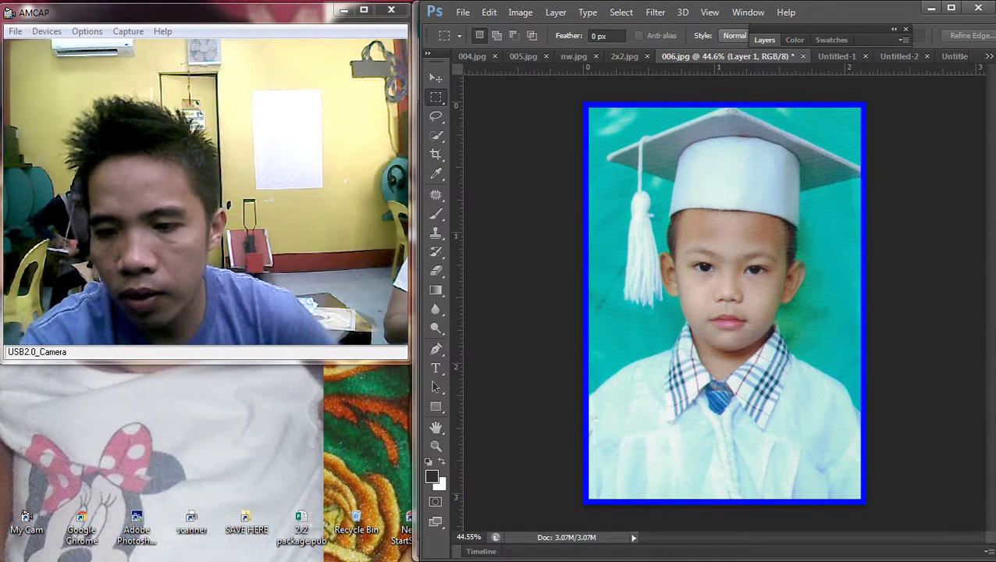
pyautogui.hotkey('ctrl', '+')
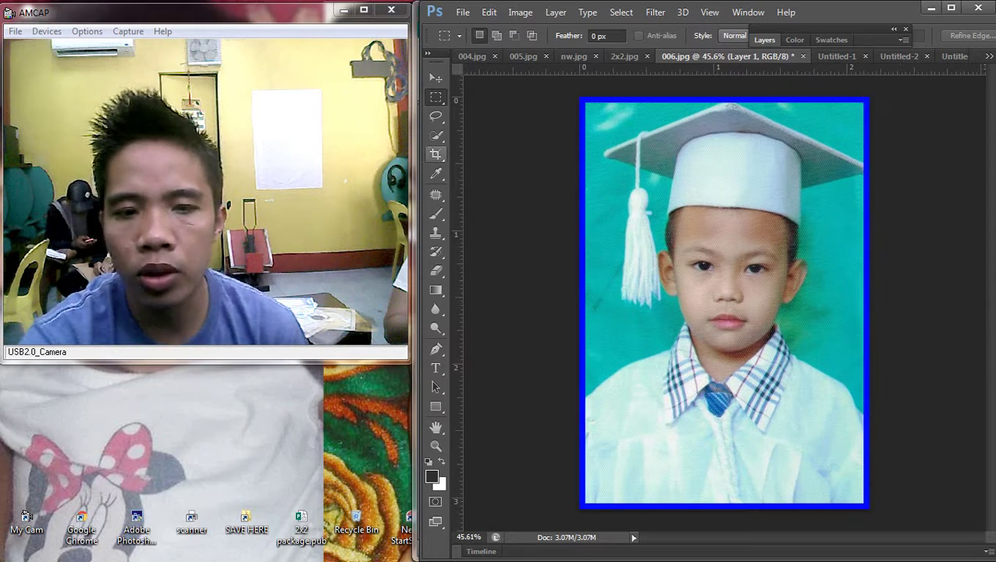
# - Apply a Curves adjustment pulling input 132 down to output 108
pyautogui.press('v')
pyautogui.rightClick(701, 208)
pyautogui.press('Escape')
pyautogui.press('i')
pyautogui.hotkey('ctrl', 'm')
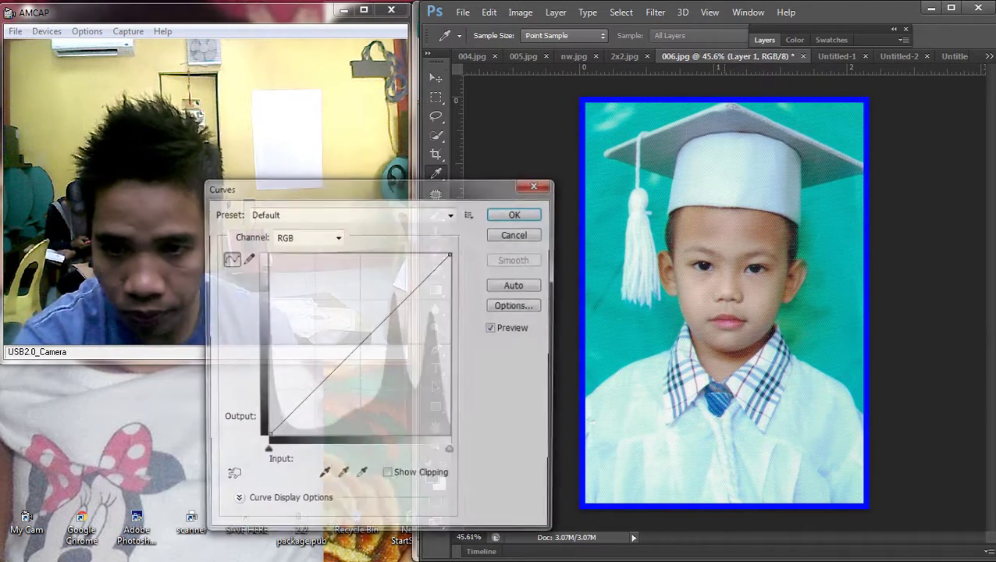
pyautogui.moveTo(357, 346); pyautogui.dragTo(362, 359)
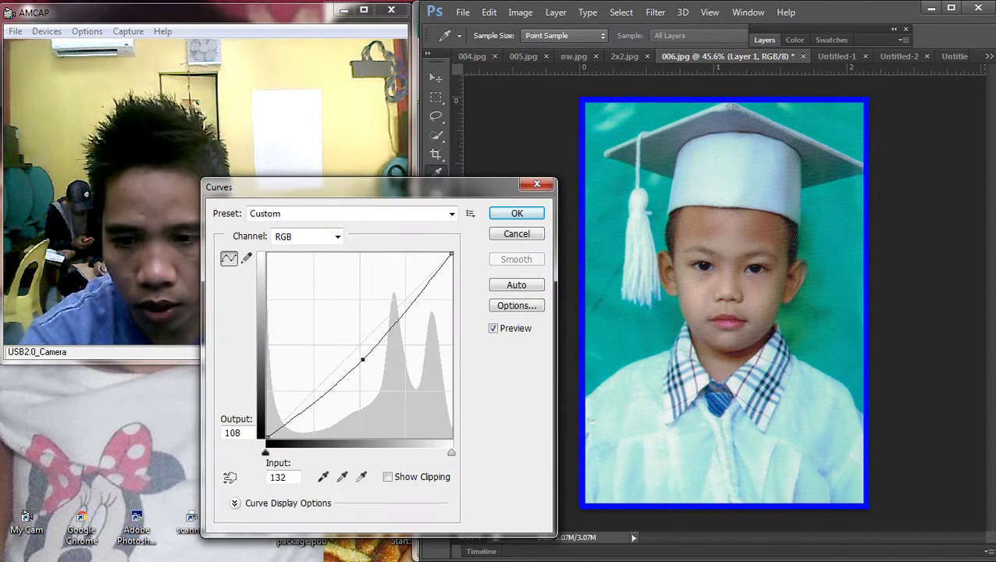
pyautogui.press('Return')
pyautogui.press('v')
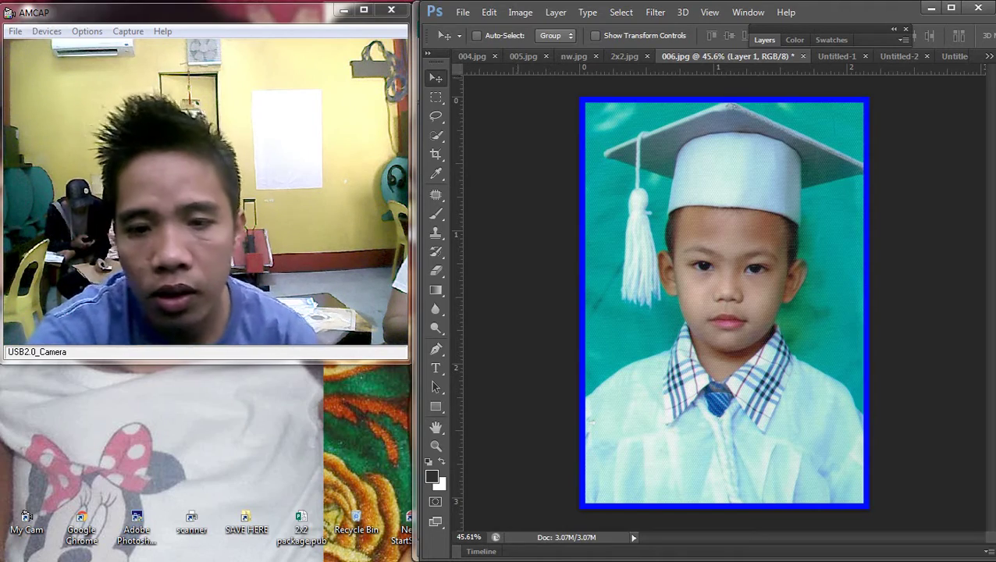
# - Save the photo as JPEG 'baby 32' in the Desktop SAVE HERE folder
pyautogui.click(462, 12)
pyautogui.click(484, 195)
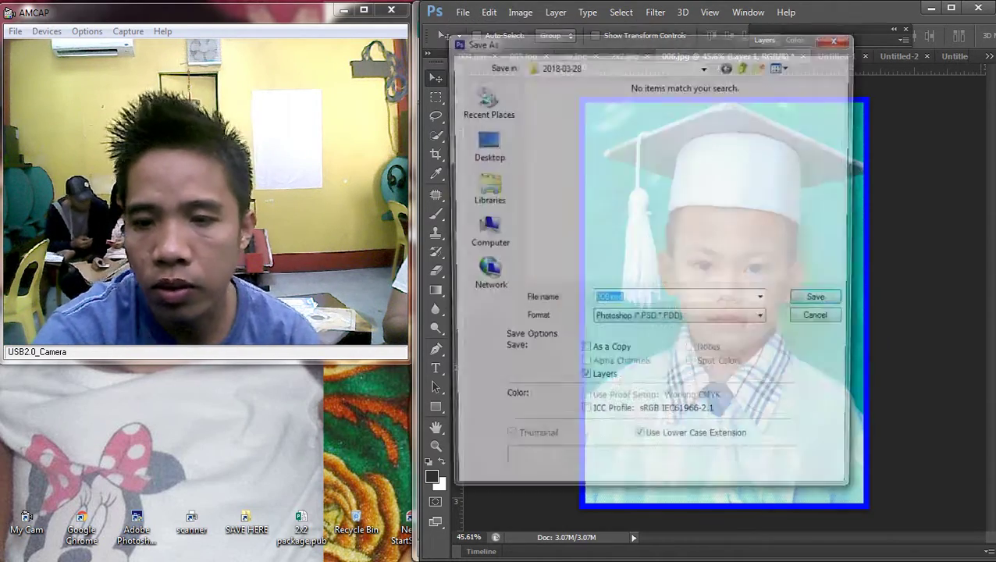
pyautogui.click(484, 144)
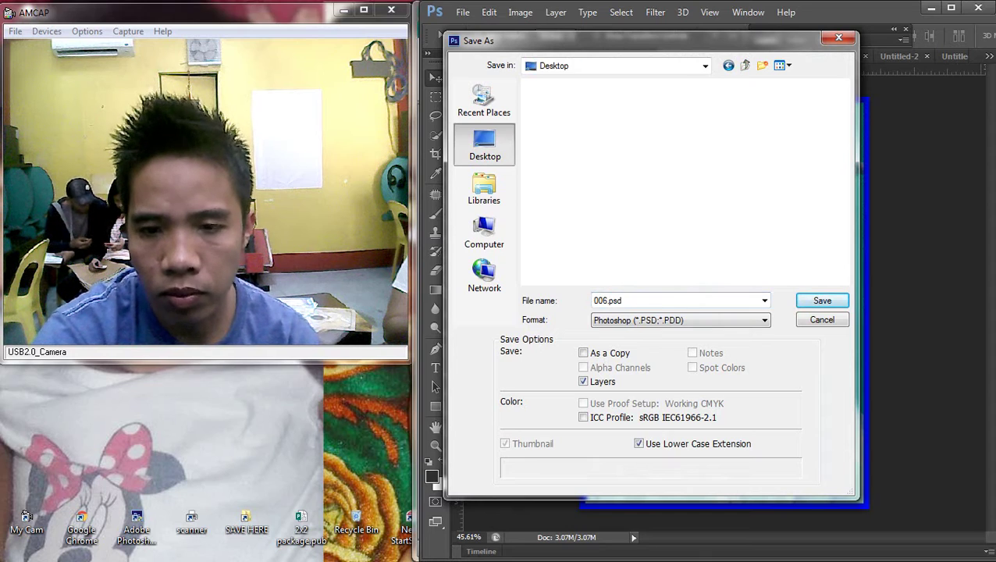
pyautogui.doubleClick(593, 176)
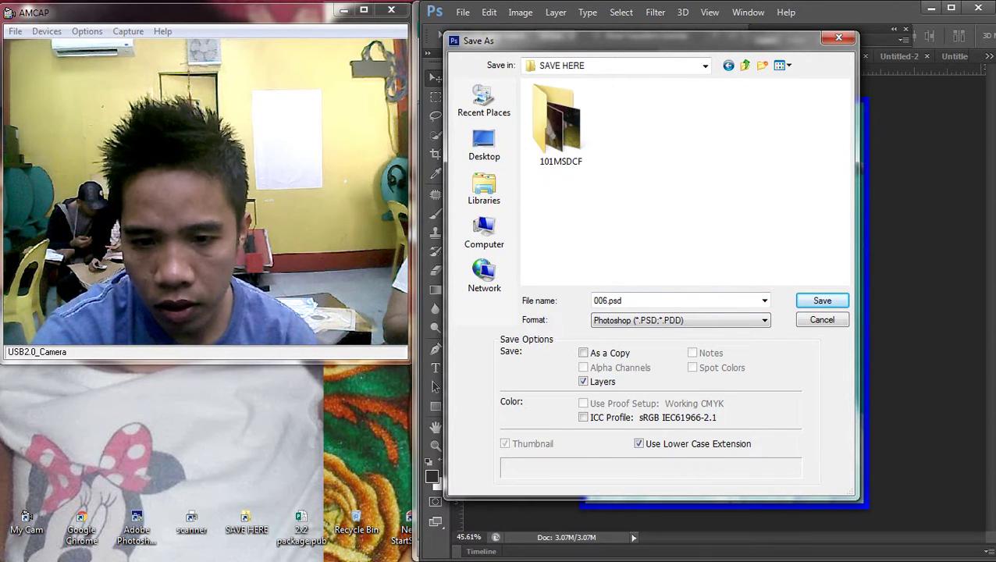
pyautogui.click(679, 320)
pyautogui.click(663, 426)
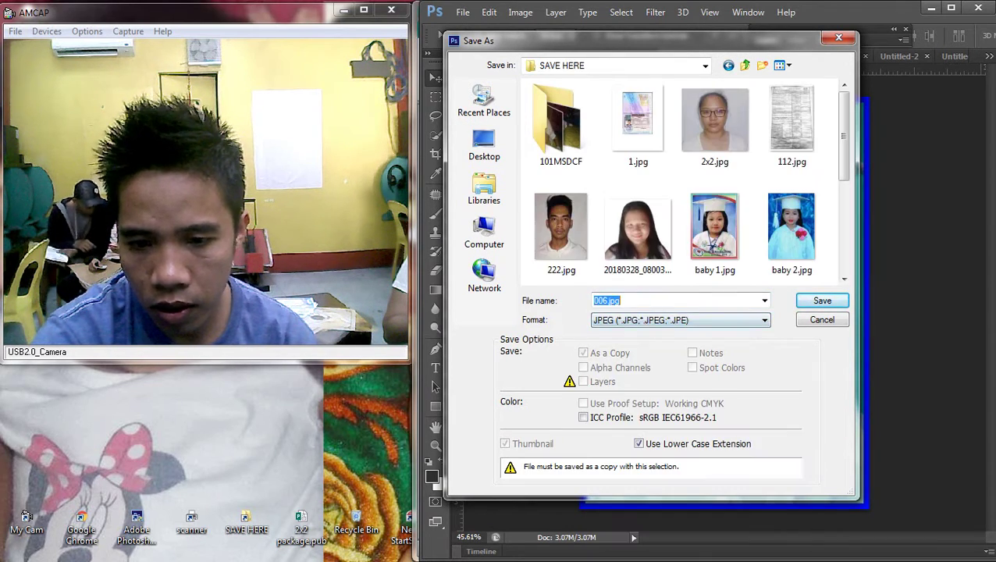
pyautogui.write('baby 32')
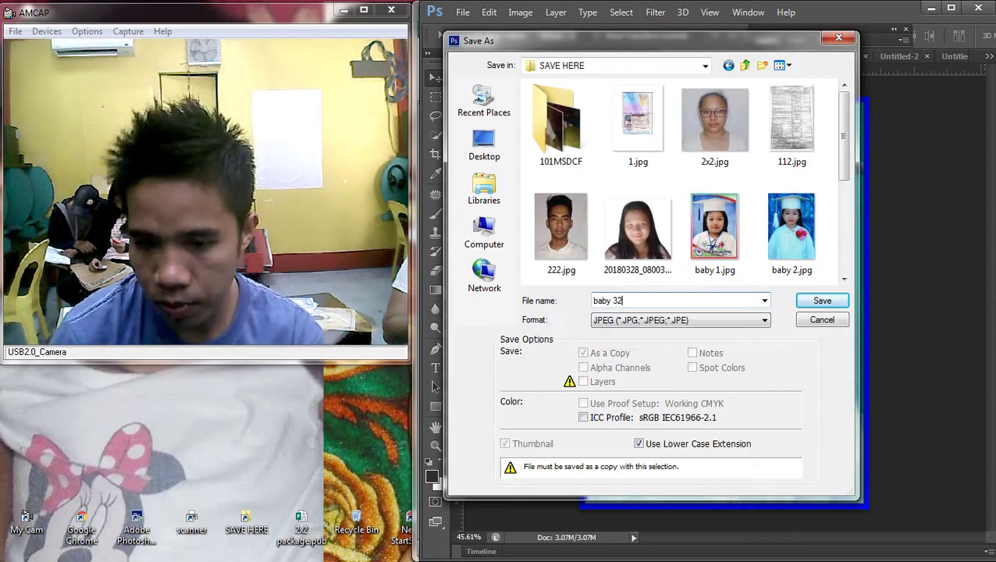
pyautogui.press('Return')
pyautogui.press('Return')
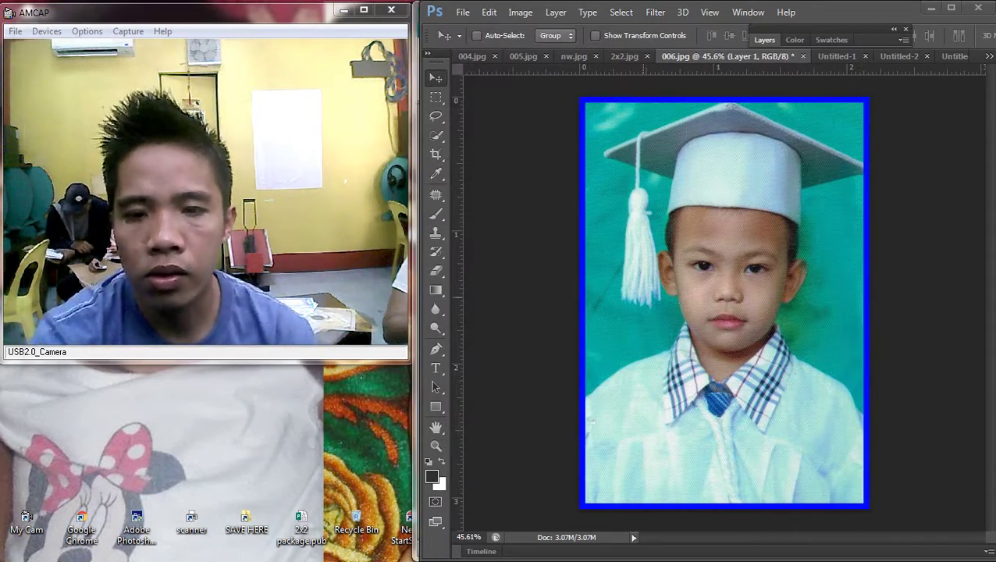
pyautogui.press('super+e')
# - Open the Desktop SAVE HERE folder and preview baby 2.jpg
pyautogui.moveTo(312, 10); pyautogui.dragTo(723, 9)
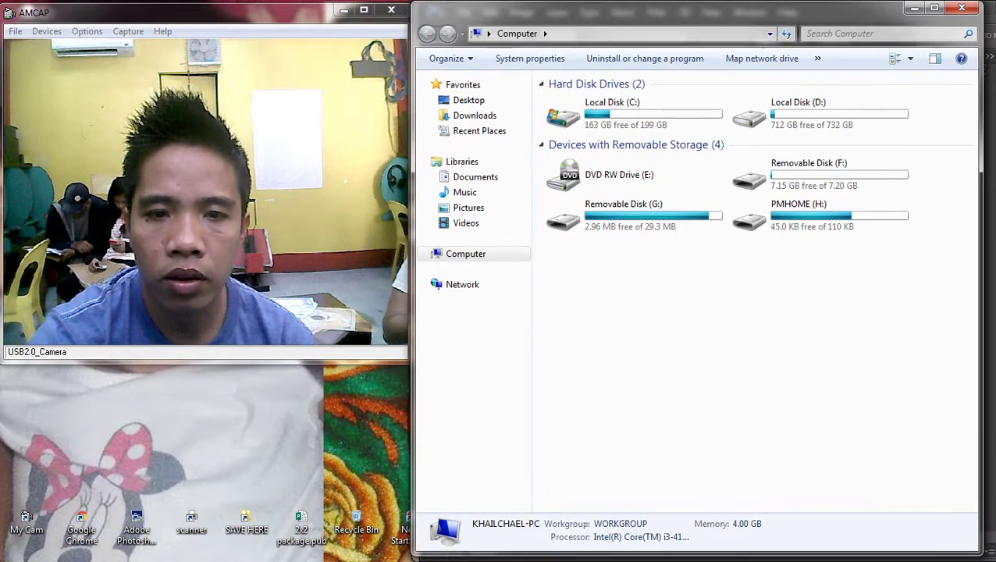
pyautogui.click(468, 100)
pyautogui.doubleClick(578, 338)
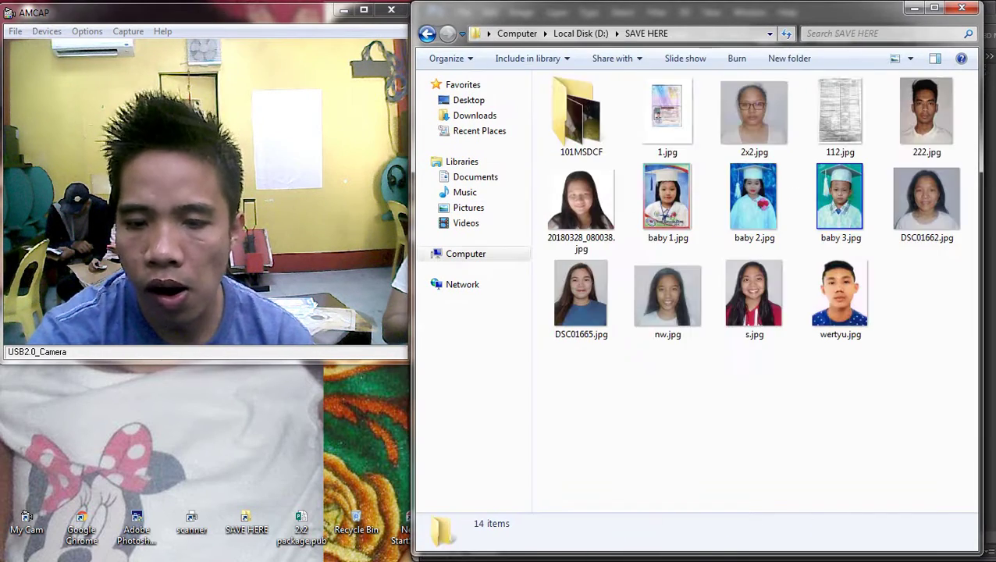
pyautogui.click(839, 195)
pyautogui.keyDown('ctrl'); pyautogui.click(754, 195); pyautogui.keyUp('ctrl')
pyautogui.rightClick(740, 210)
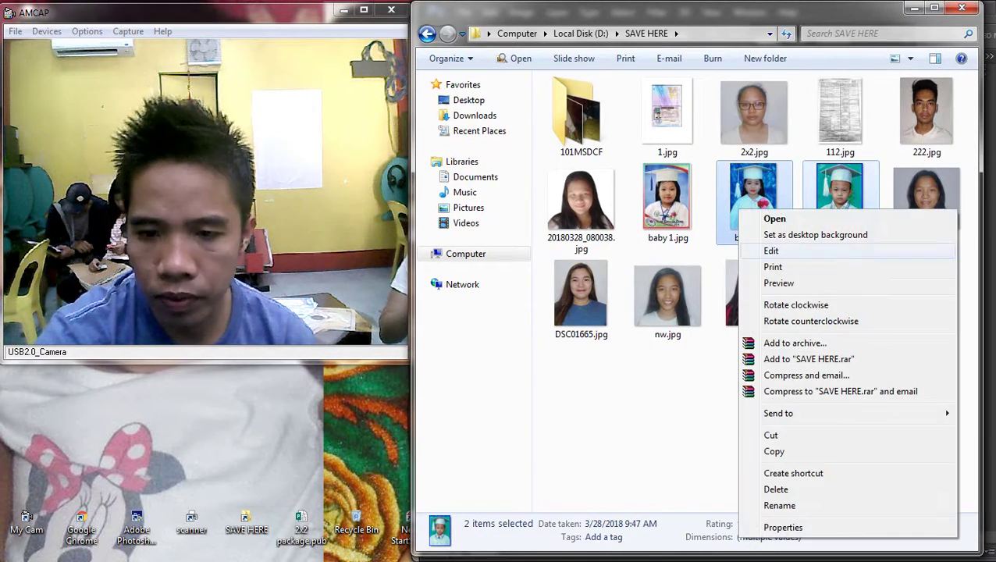
pyautogui.click(754, 195)
pyautogui.doubleClick(754, 195)
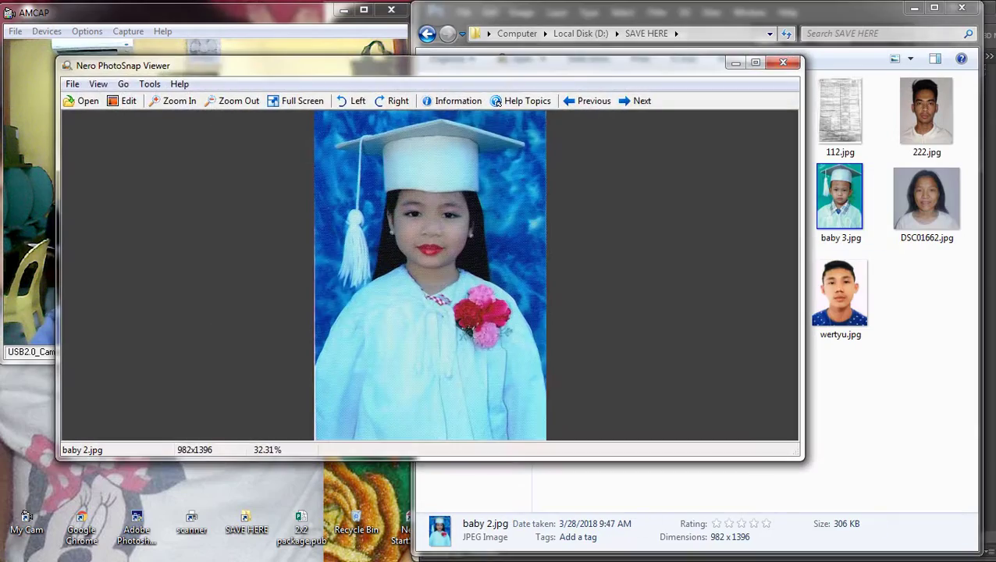
pyautogui.click(783, 62)
# - Print baby 3.jpg on the EPSON T60 on A4 Epson Glossy, not fitted to frame
pyautogui.click(840, 196)
pyautogui.rightClick(796, 184)
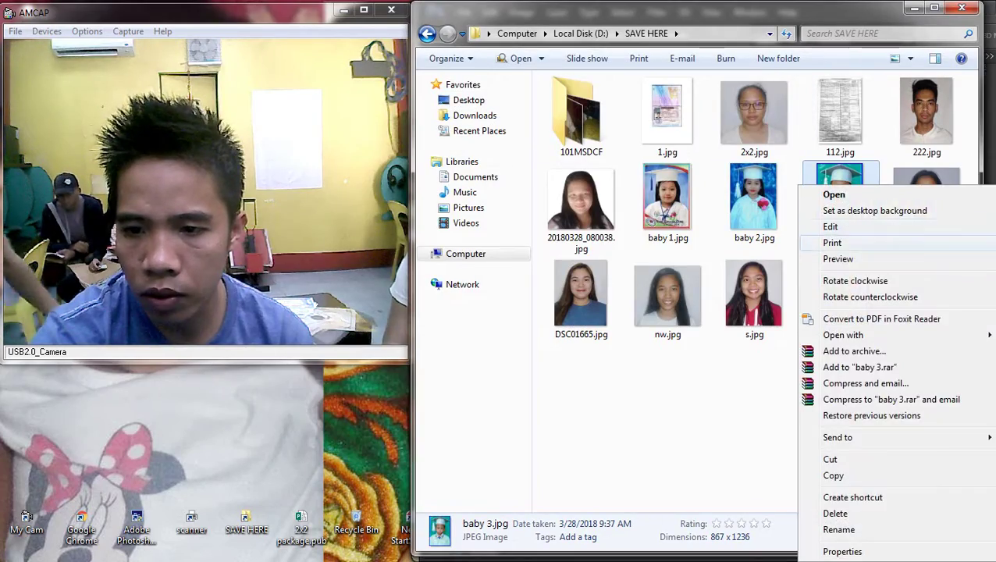
pyautogui.click(832, 241)
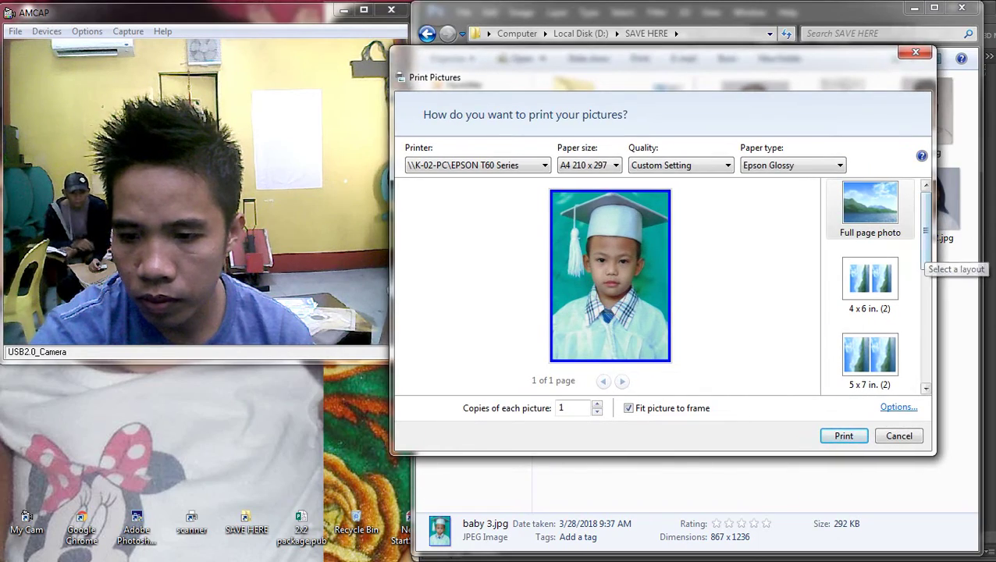
pyautogui.click(898, 406)
pyautogui.click(556, 284)
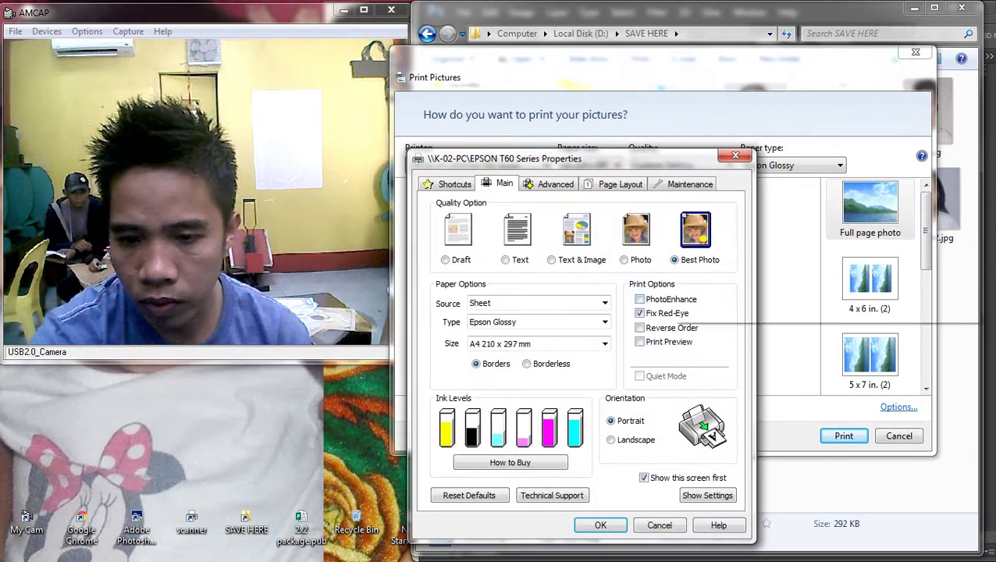
pyautogui.press('Escape')
pyautogui.press('Escape')
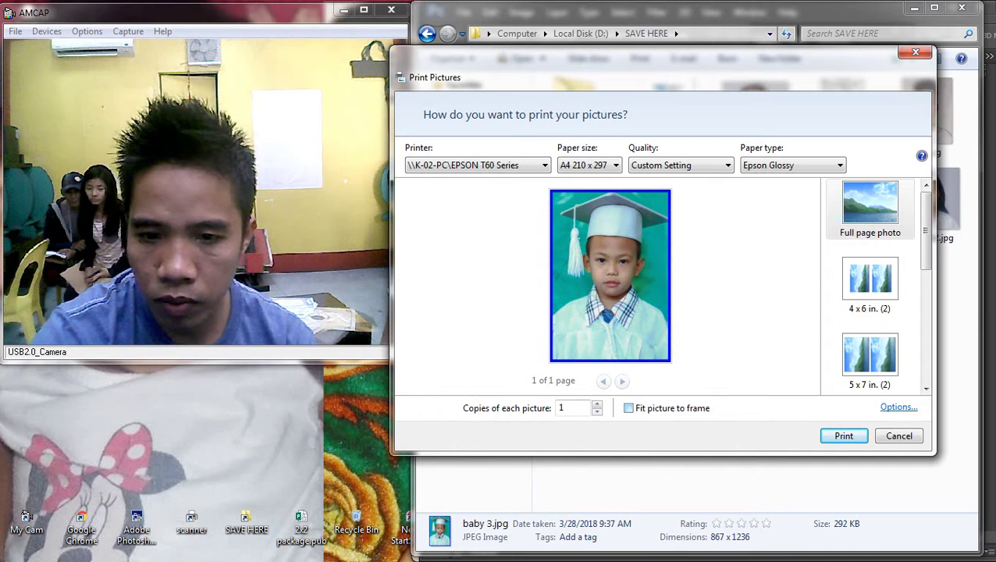
pyautogui.press('Return')
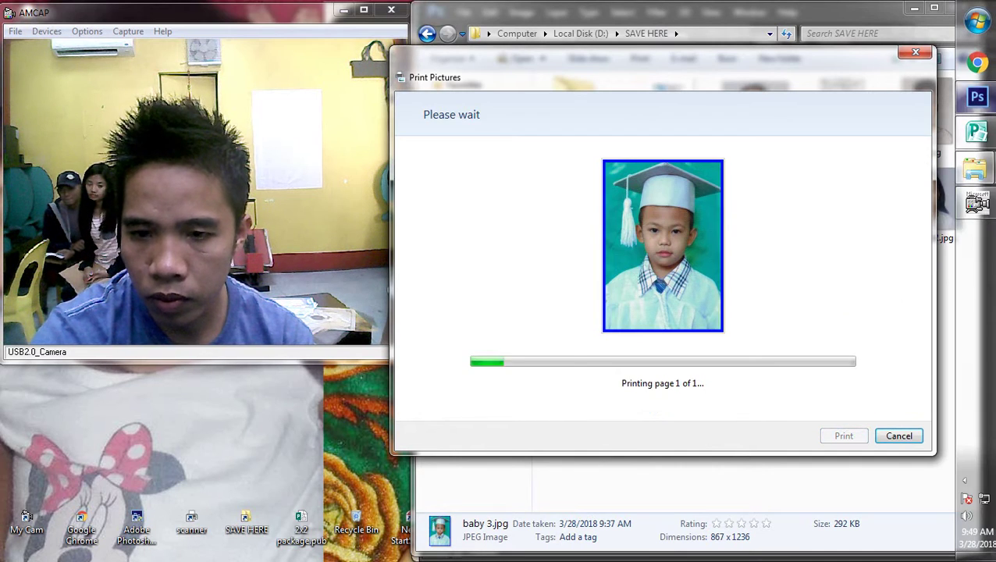
# - Open baby 2.jpg from the SAVE HERE folder in Photoshop
pyautogui.click(976, 96)
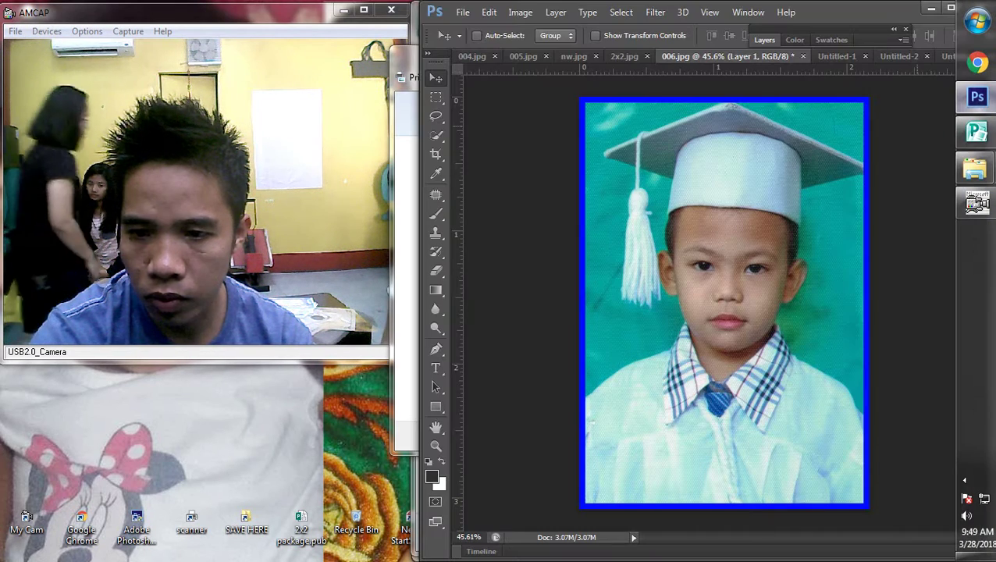
pyautogui.rightClick(975, 168)
pyautogui.click(858, 248)
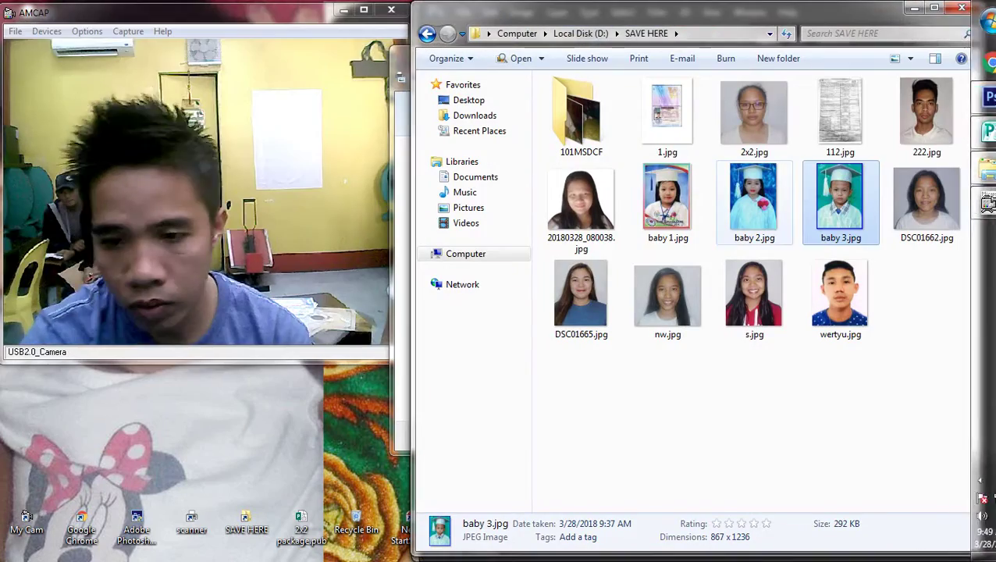
pyautogui.click(754, 199)
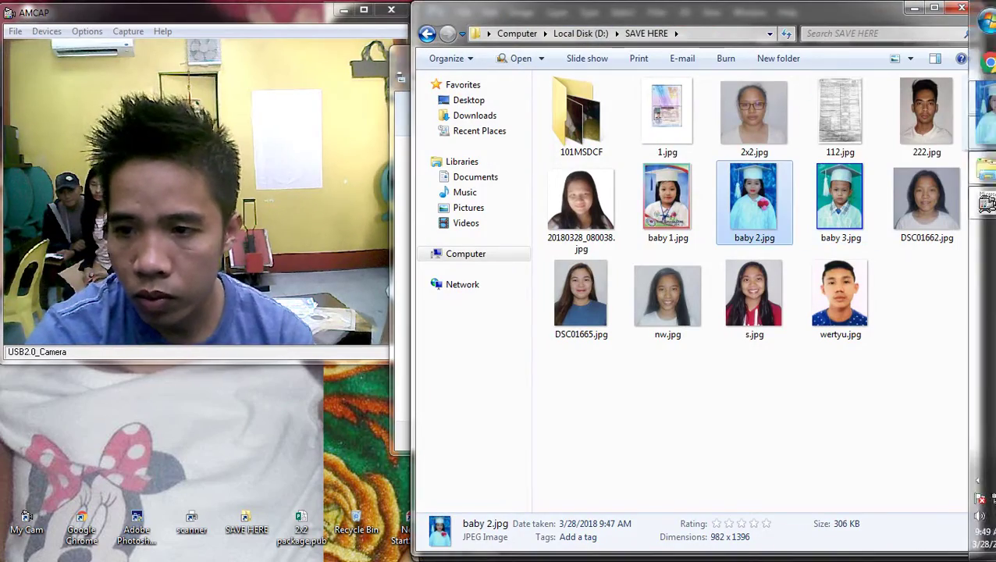
pyautogui.click(976, 97)
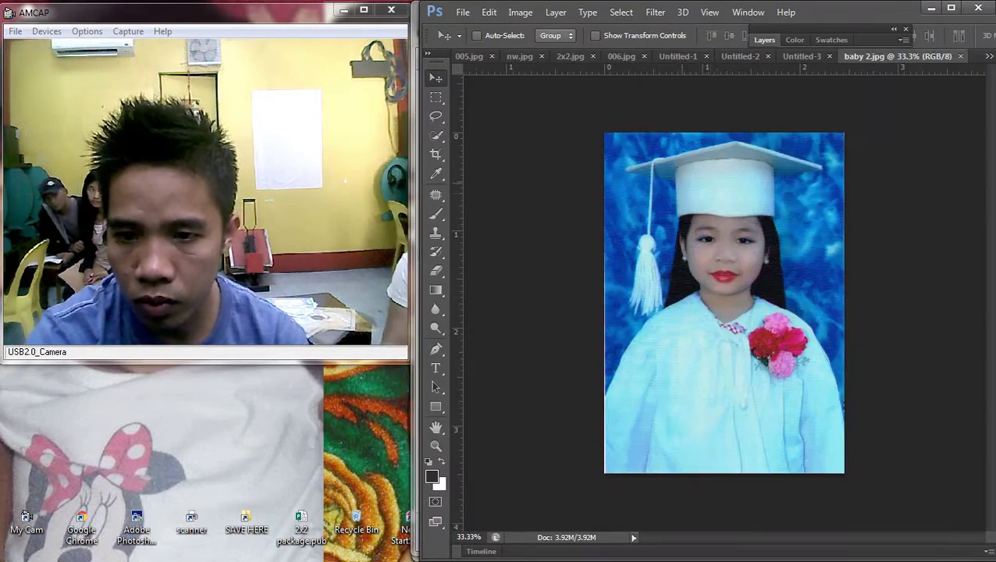
# - Fill the canvas white, paste the photo as Layer 1, and turn on Stroke
pyautogui.hotkey('ctrl', 'BackSpace')
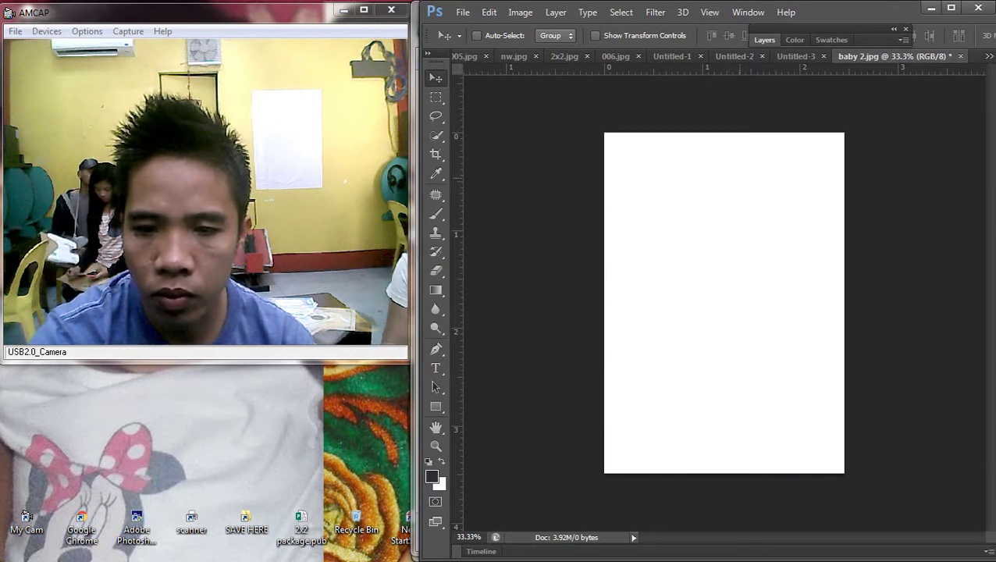
pyautogui.hotkey('ctrl', 'v')
pyautogui.press('F7')
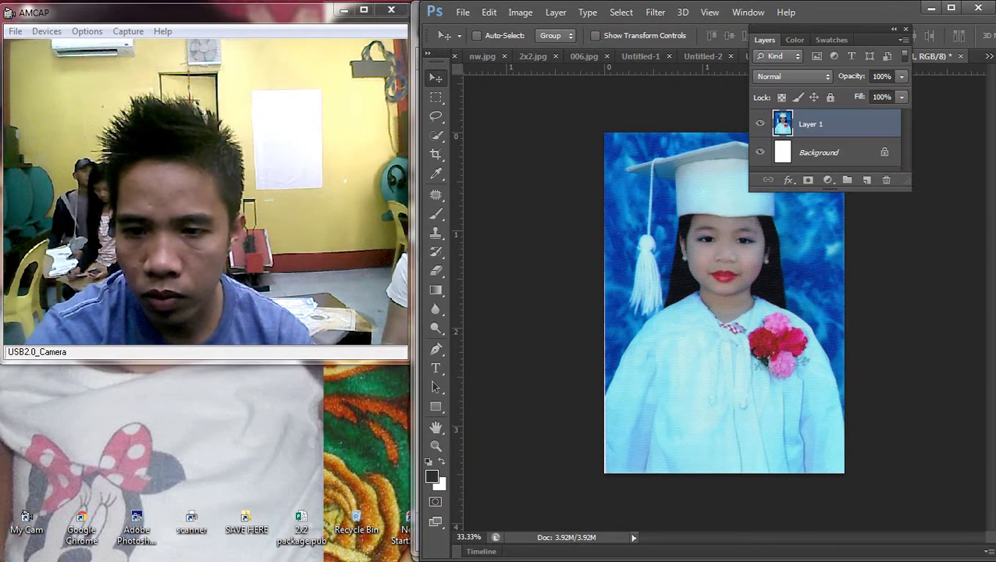
pyautogui.doubleClick(843, 123)
pyautogui.click(624, 456)
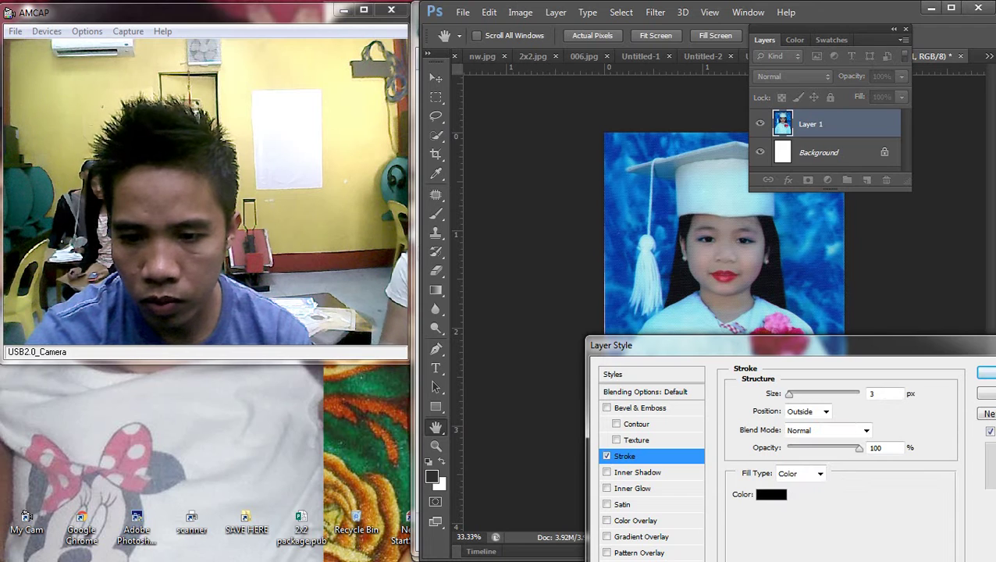
# - Try green and red stroke colours before settling on magenta (#ff00f0)
pyautogui.click(771, 494)
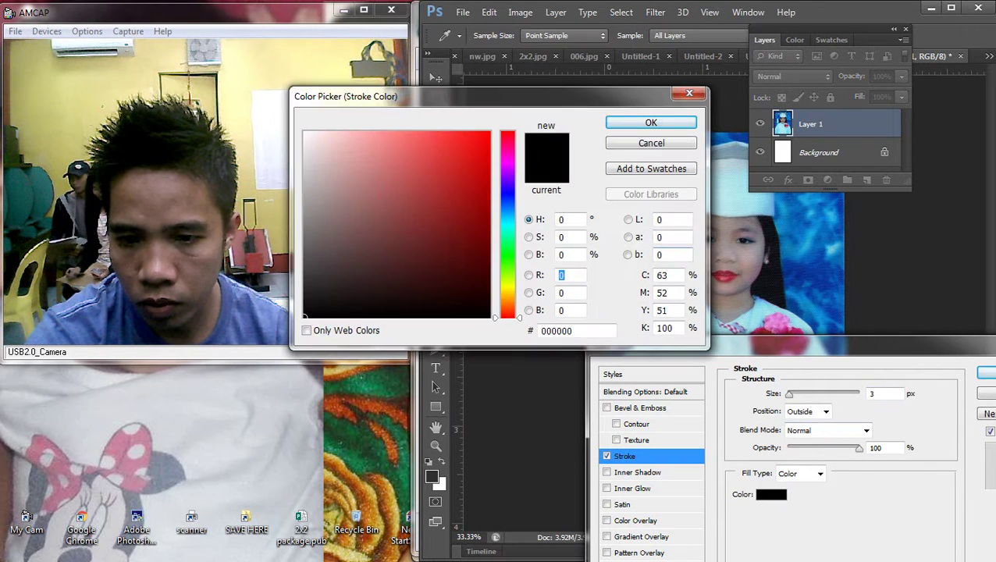
pyautogui.click(804, 171)
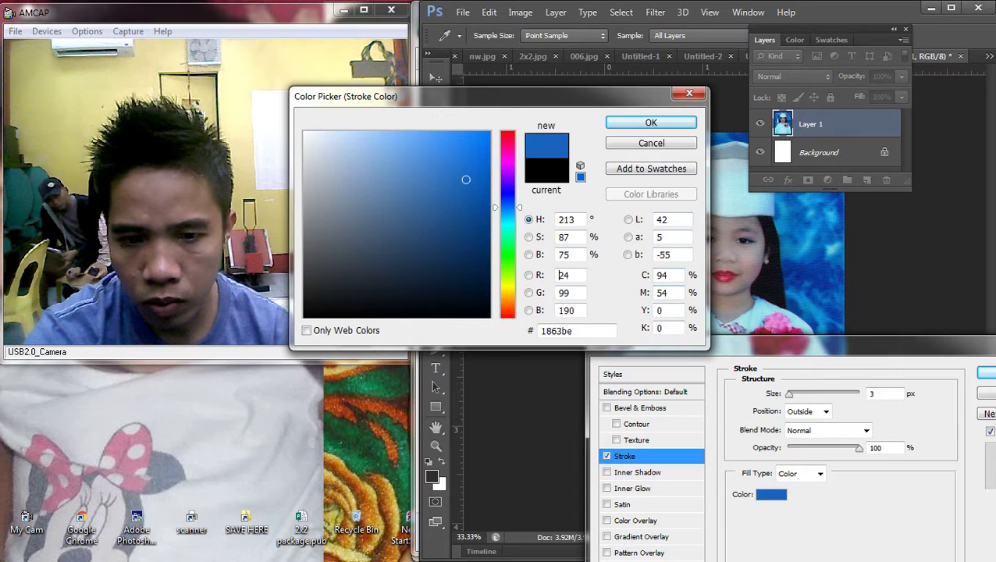
pyautogui.click(507, 251)
pyautogui.click(490, 132)
pyautogui.click(651, 122)
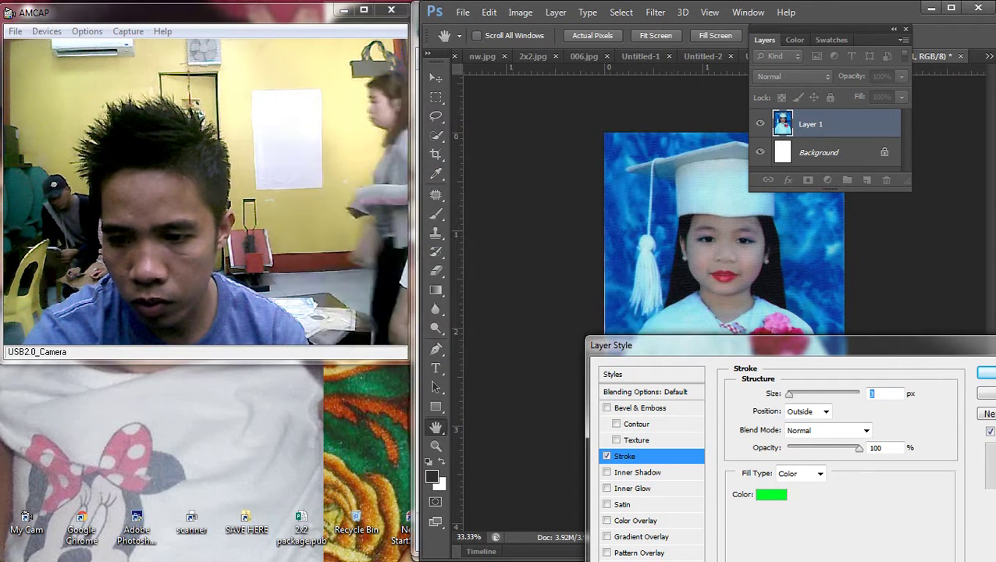
pyautogui.moveTo(672, 345); pyautogui.dragTo(533, 297)
pyautogui.click(629, 446)
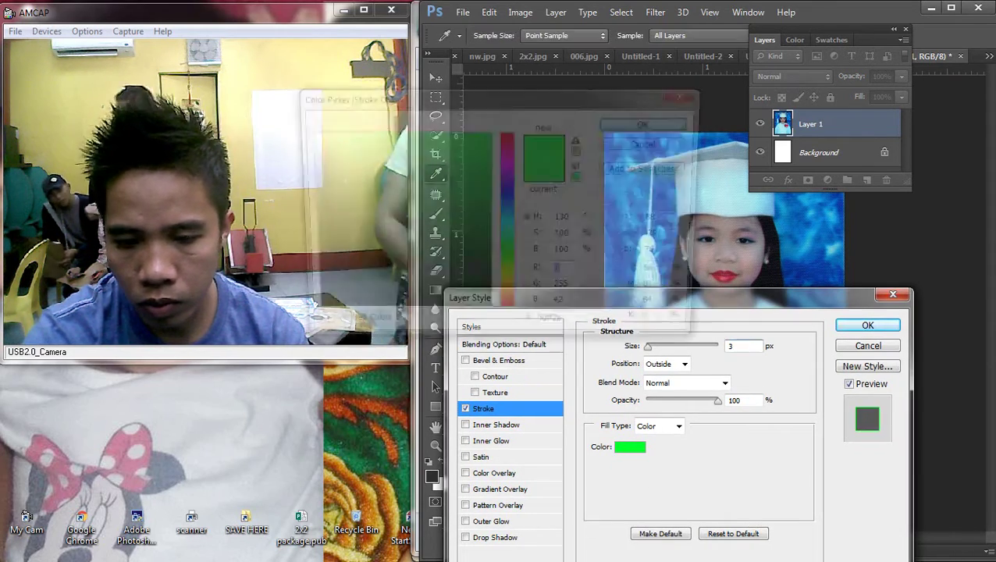
pyautogui.click(507, 285)
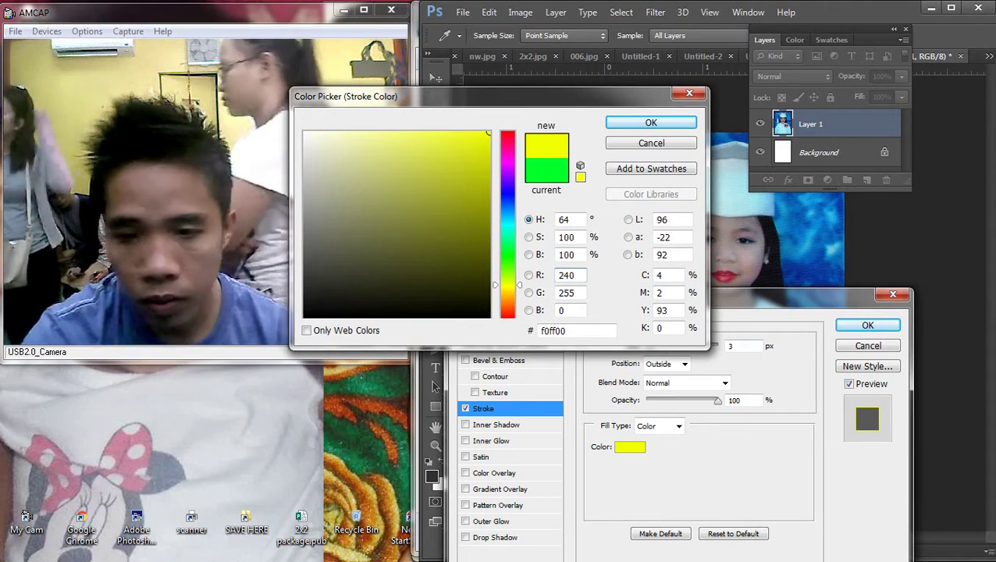
pyautogui.click(507, 316)
pyautogui.click(651, 123)
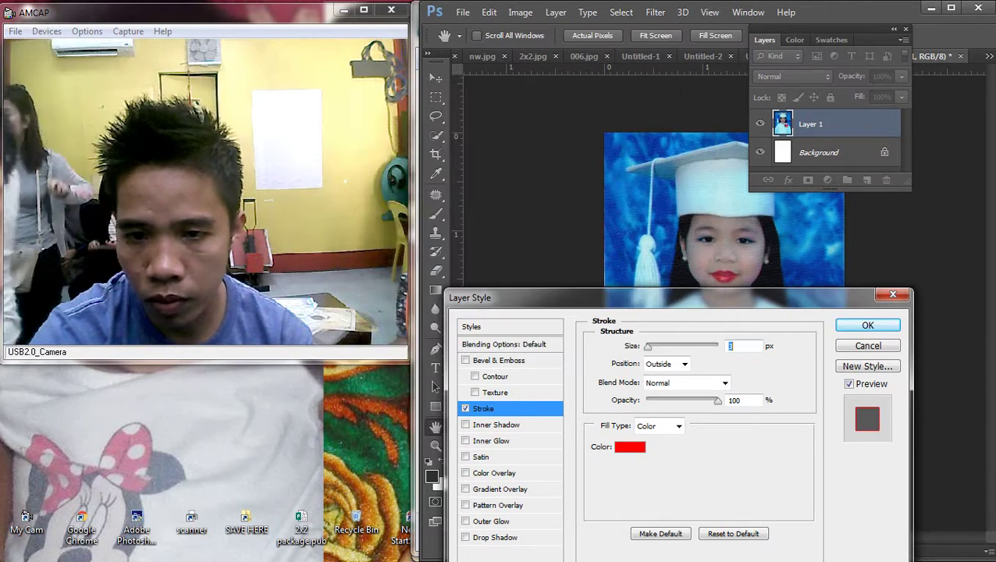
pyautogui.click(630, 446)
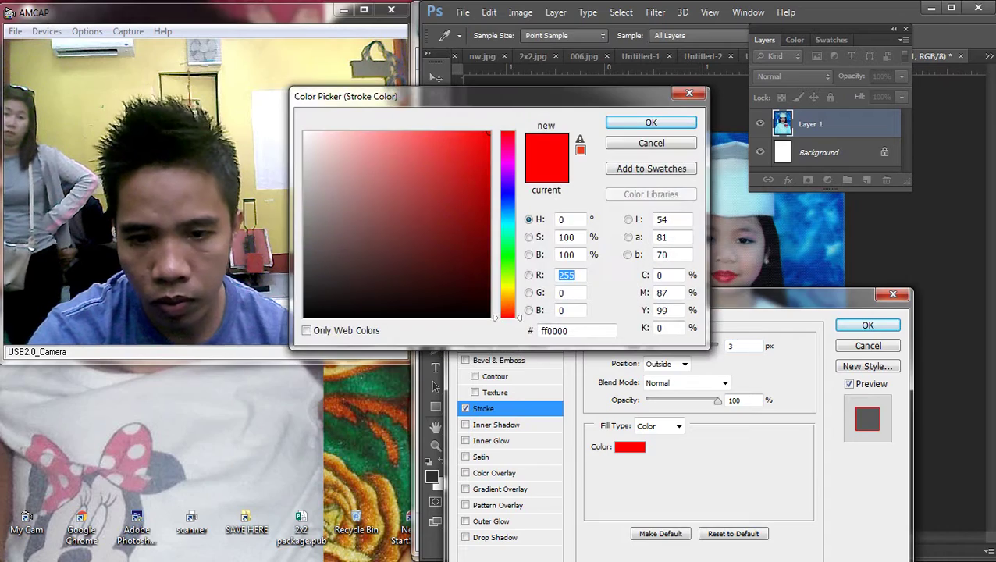
pyautogui.click(507, 161)
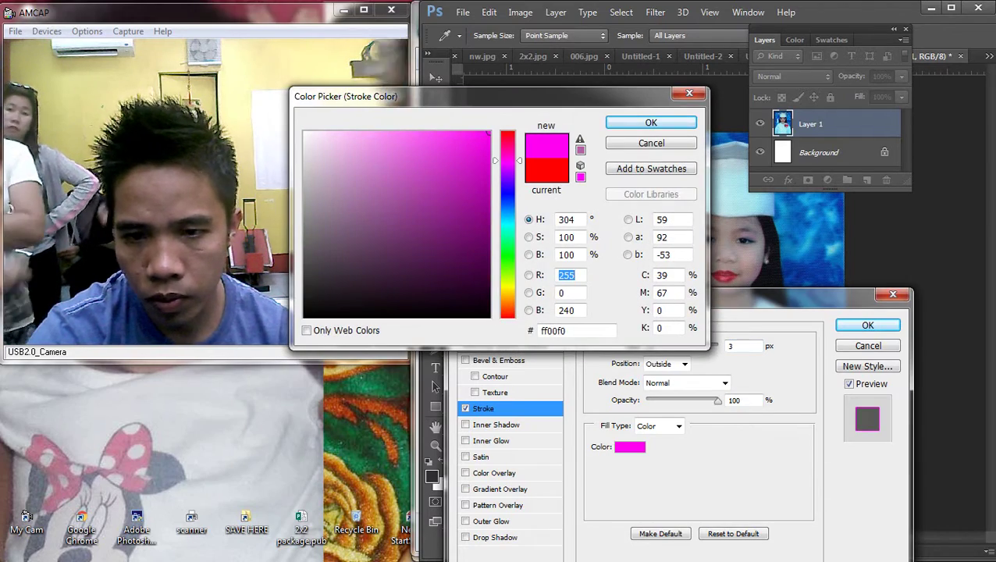
pyautogui.click(651, 122)
# - Make the magenta stroke 27 px positioned Inside and apply it
pyautogui.write('9')
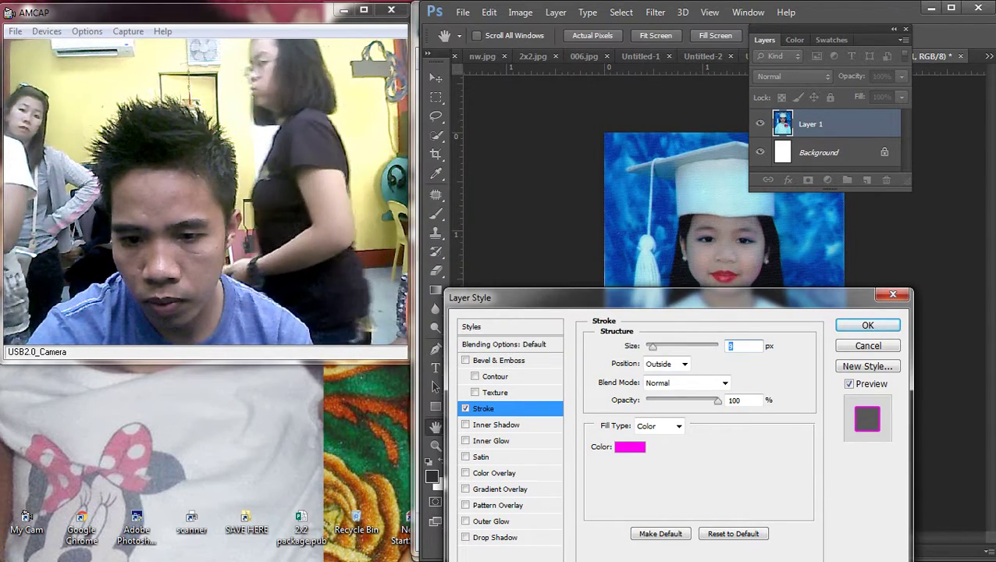
pyautogui.click(667, 364)
pyautogui.click(654, 390)
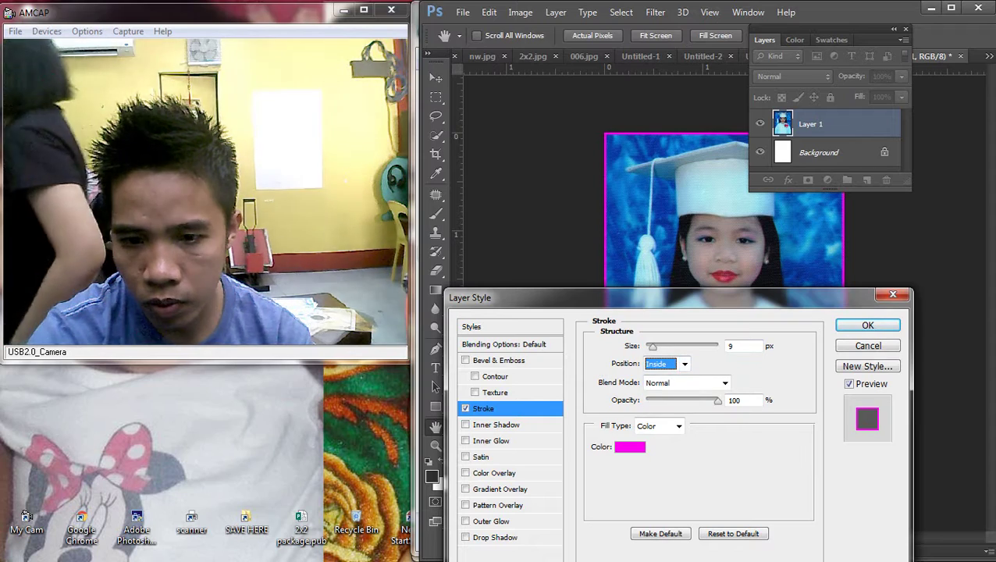
pyautogui.moveTo(652, 345); pyautogui.dragTo(660, 345)
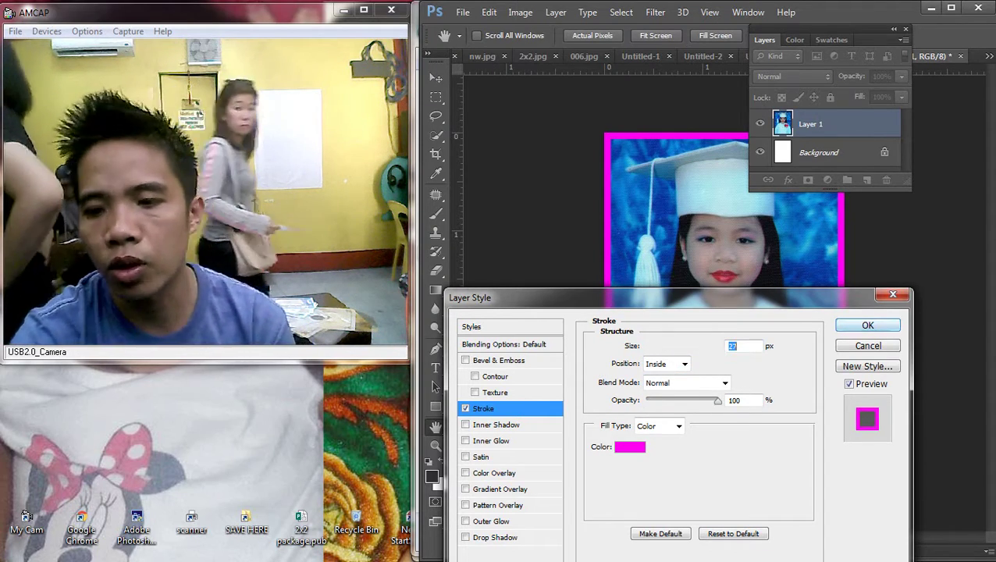
pyautogui.press('Return')
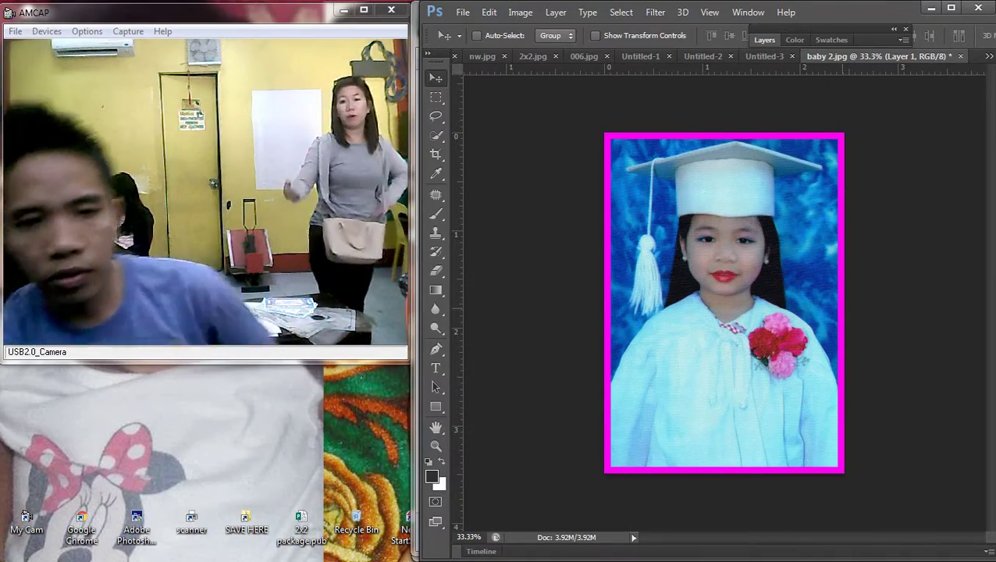
# - Undo the magenta stroke with Ctrl+Z, then zoom out and back in
pyautogui.hotkey('ctrl', 'z')
pyautogui.hotkey('ctrl', '-')
pyautogui.hotkey('ctrl', '0')
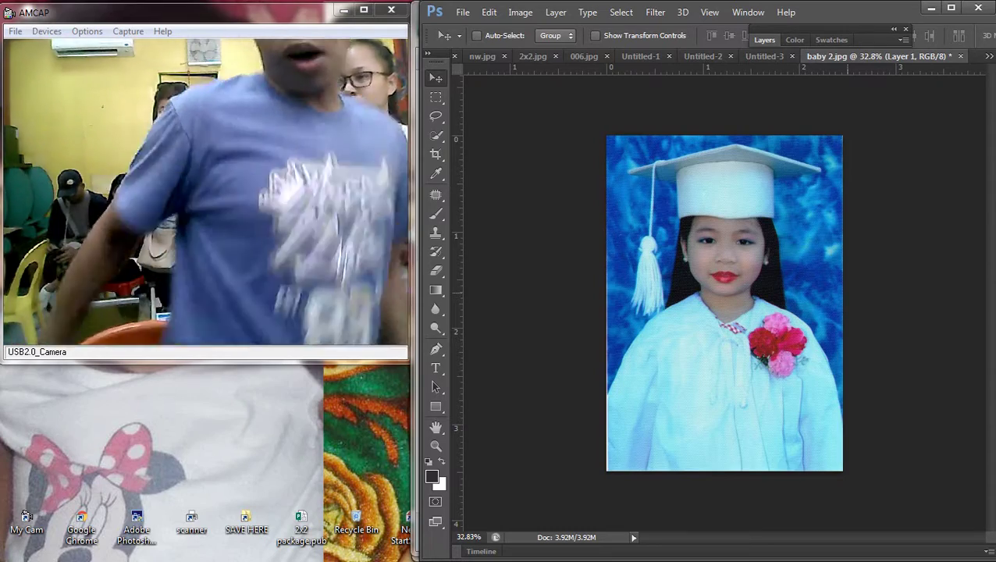
# - Start printing baby 2.jpg, review the EPSON presets, and untick Fit picture to frame
pyautogui.click(973, 167)
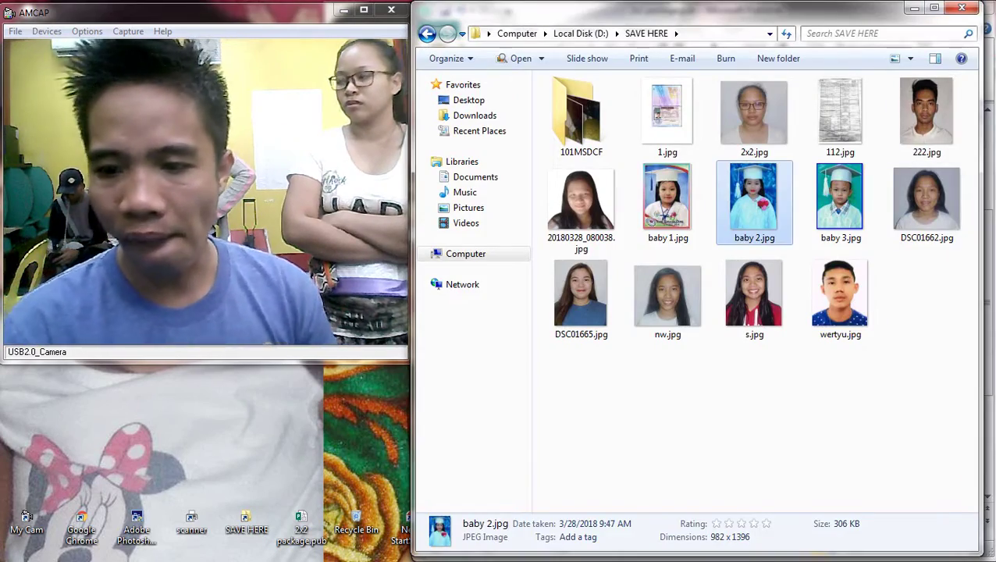
pyautogui.click(909, 308)
pyautogui.rightClick(746, 184)
pyautogui.click(781, 241)
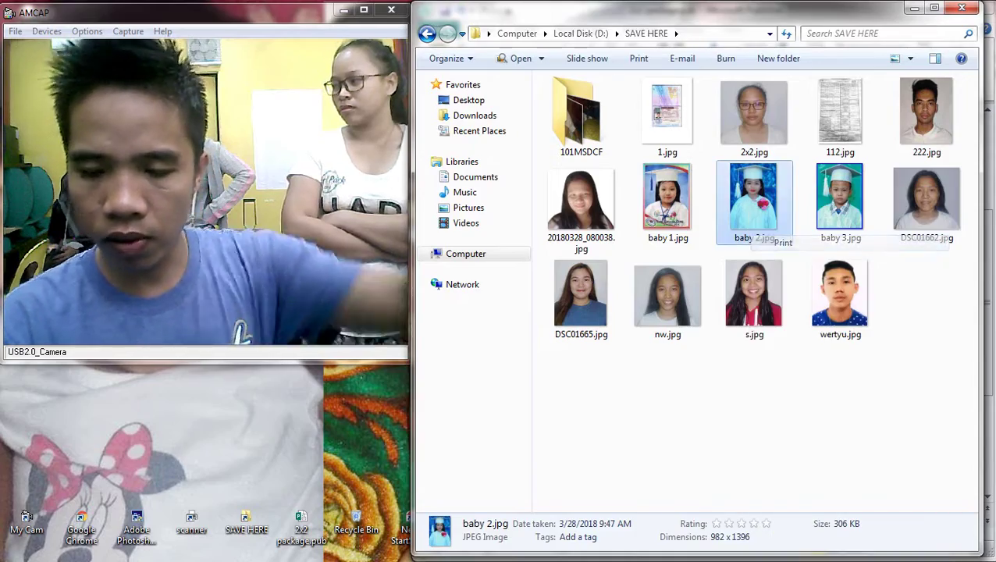
pyautogui.moveTo(468, 108); pyautogui.dragTo(643, 79)
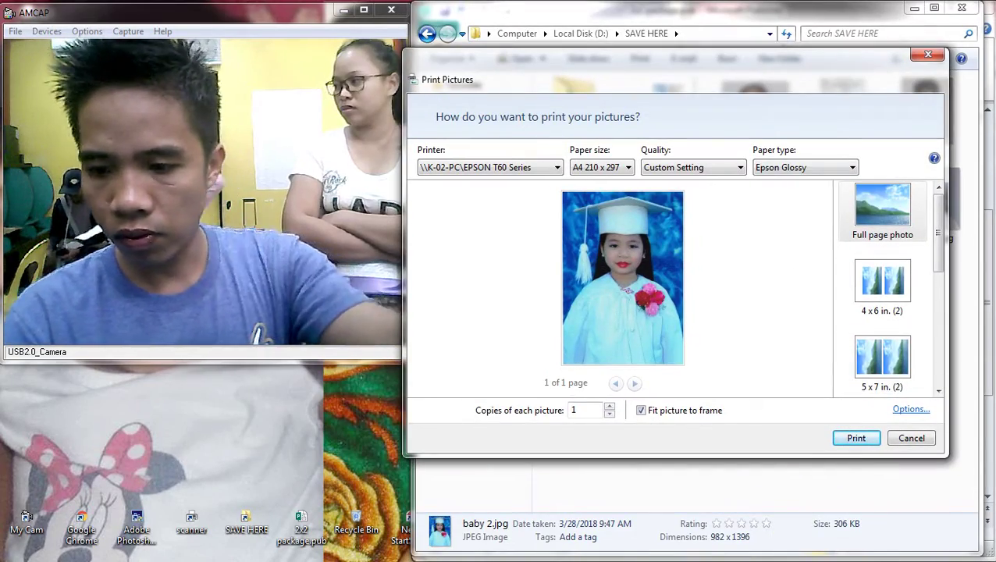
pyautogui.click(910, 409)
pyautogui.click(567, 289)
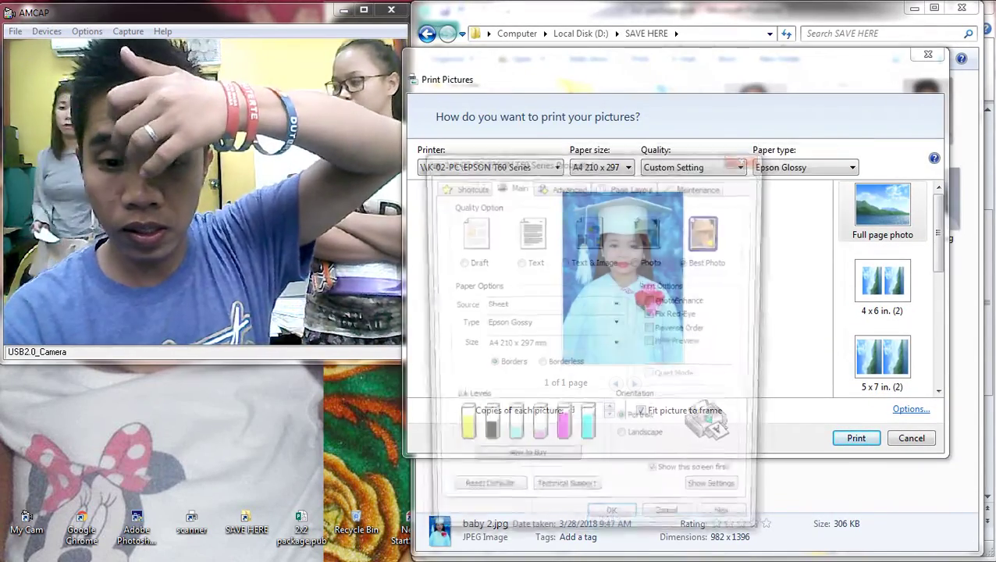
pyautogui.click(461, 186)
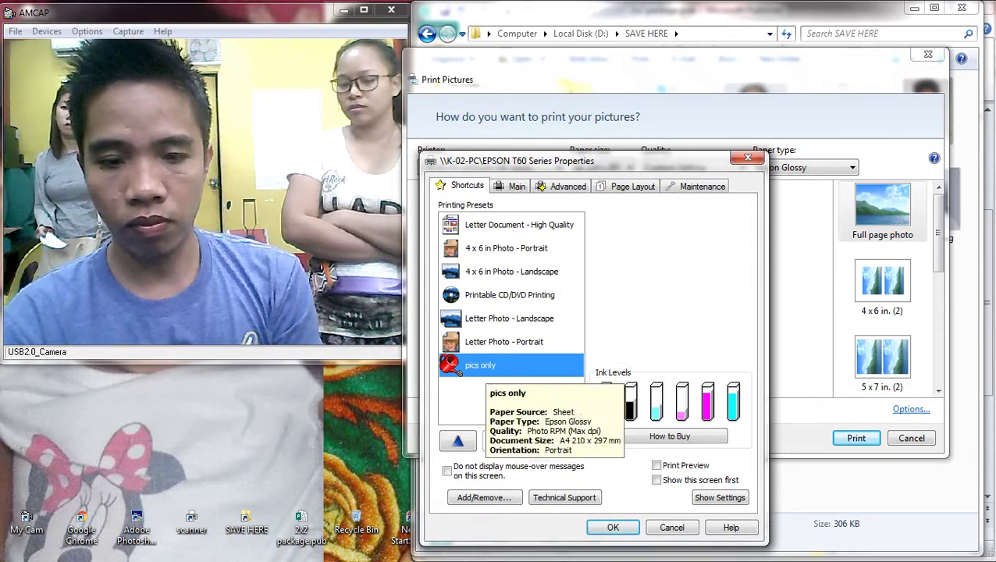
pyautogui.click(612, 527)
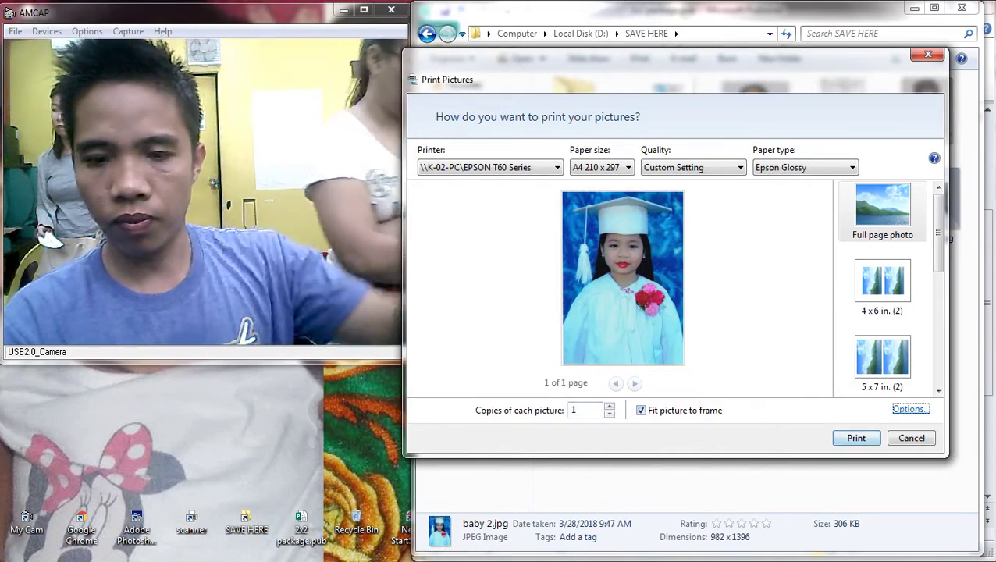
pyautogui.click(641, 410)
# - Print baby 2.jpg on the EPSON printer from the Print Pictures dialog
pyautogui.click(855, 438)
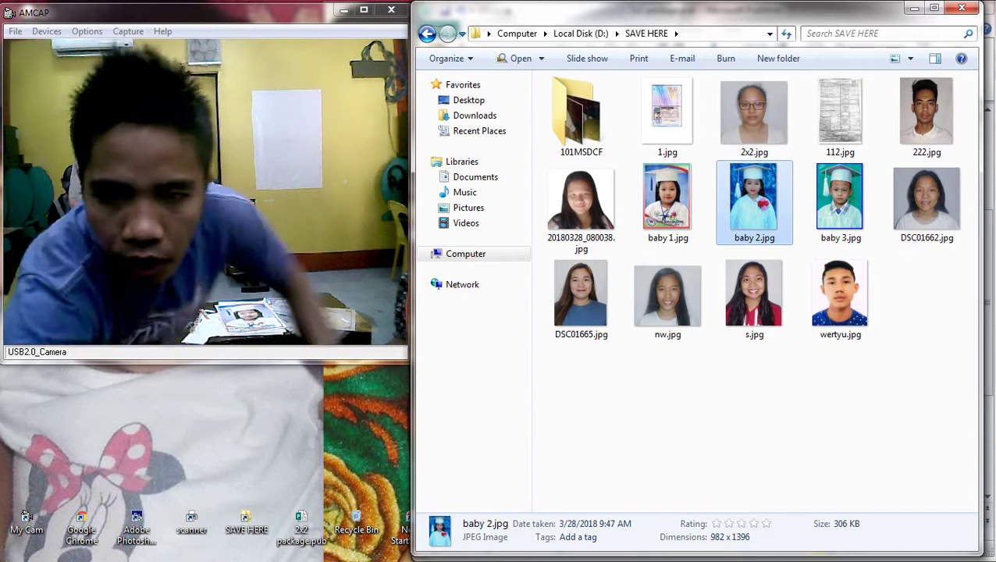
# - Cycle through open windows to the 101MSDCF folder, then close that window
pyautogui.click(981, 100)
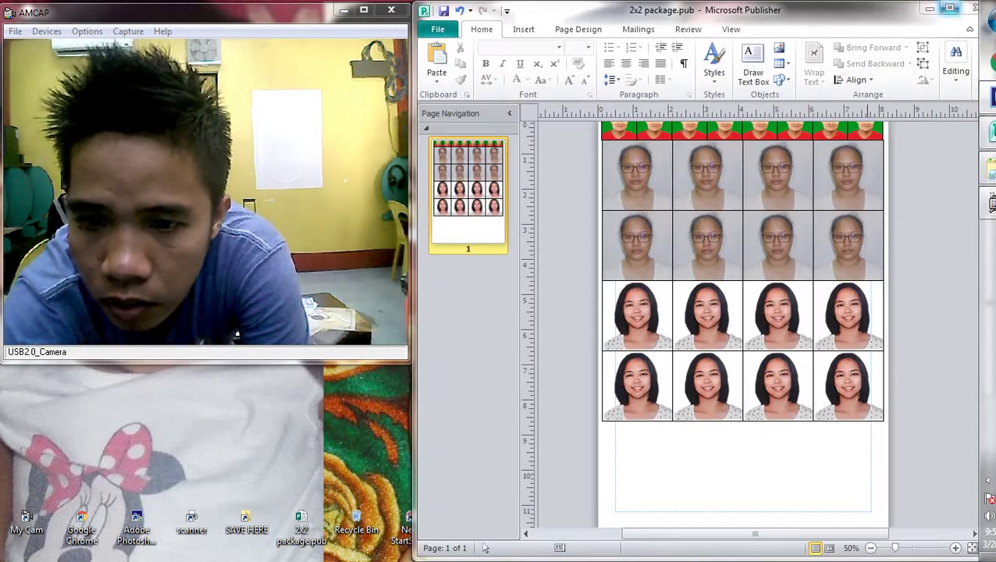
pyautogui.hotkey('alt', 'Tab')
pyautogui.hotkey('alt', 'Up')
pyautogui.hotkey('alt', 'Up')
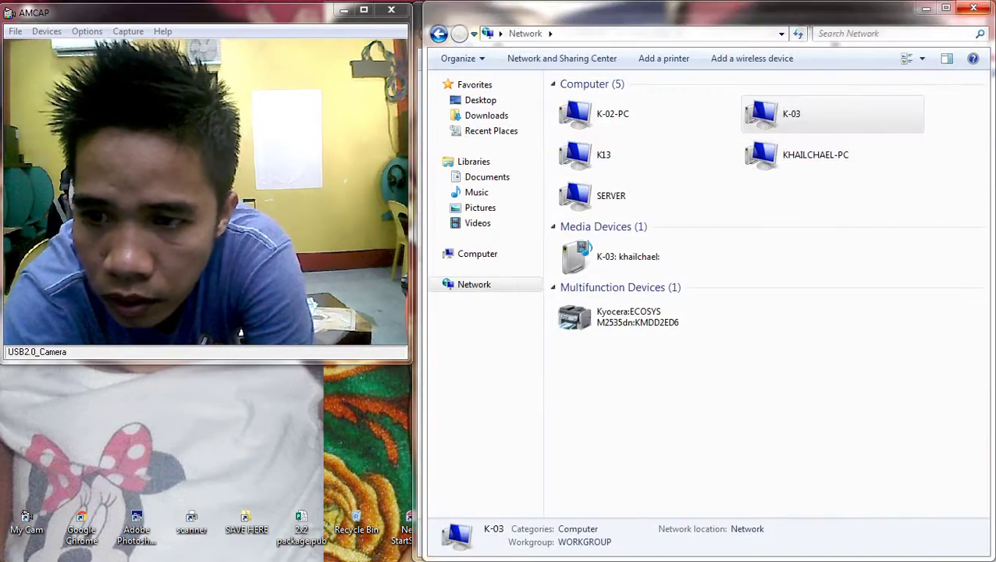
pyautogui.hotkey('alt', 'Tab')
pyautogui.hotkey('alt', 'Tab')
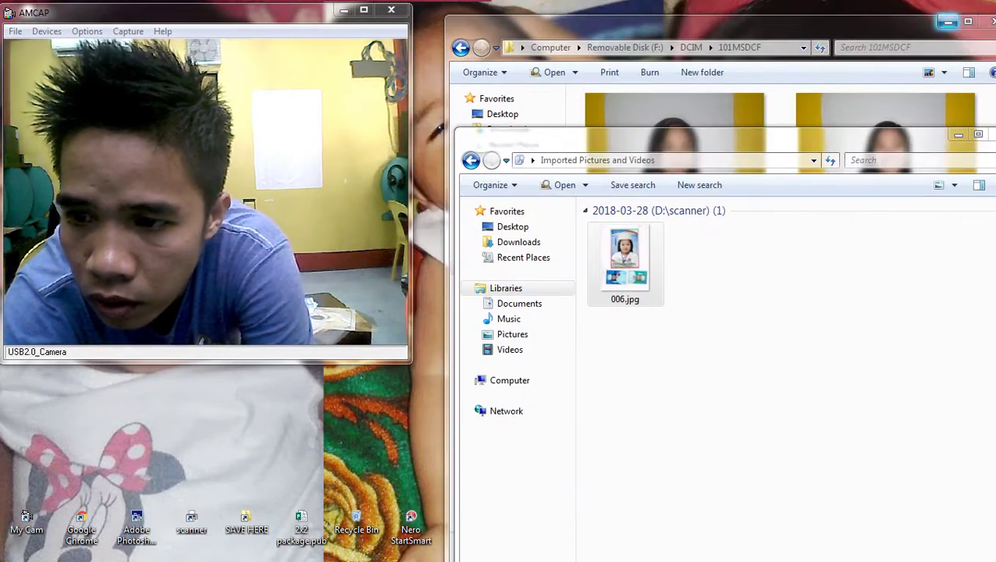
pyautogui.hotkey('alt', 'Tab')
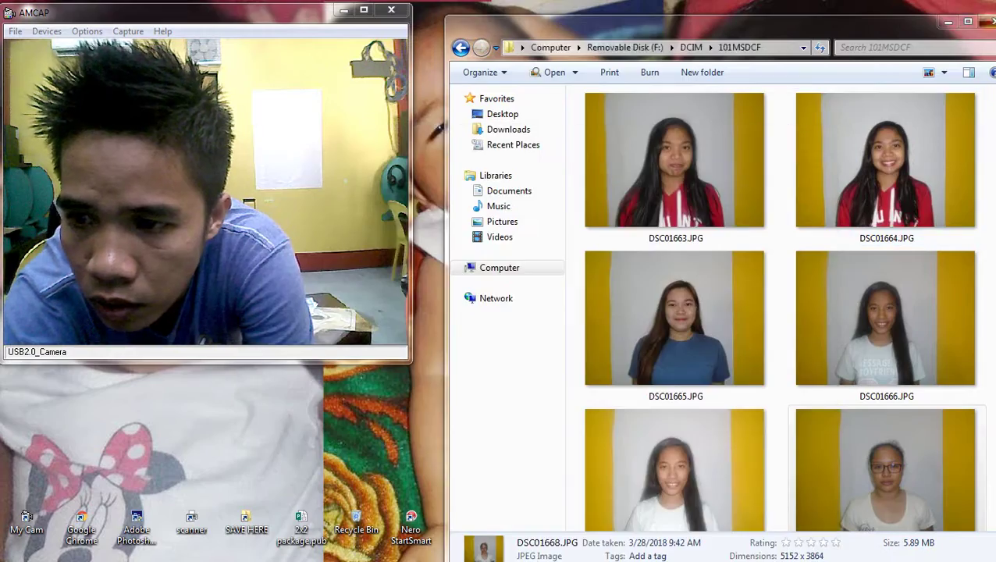
pyautogui.hotkey('alt', 'F4')
# - Maximize the active Explorer window
pyautogui.press('super+Up')
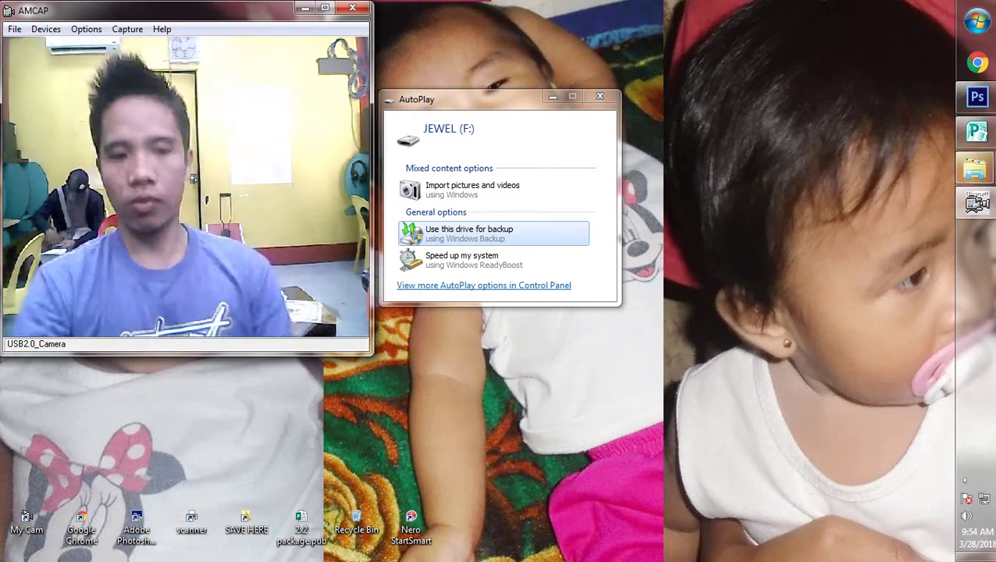
# - Dismiss AutoPlay, open the JEWEL (F:) drive and select letter address..docx
pyautogui.click(599, 96)
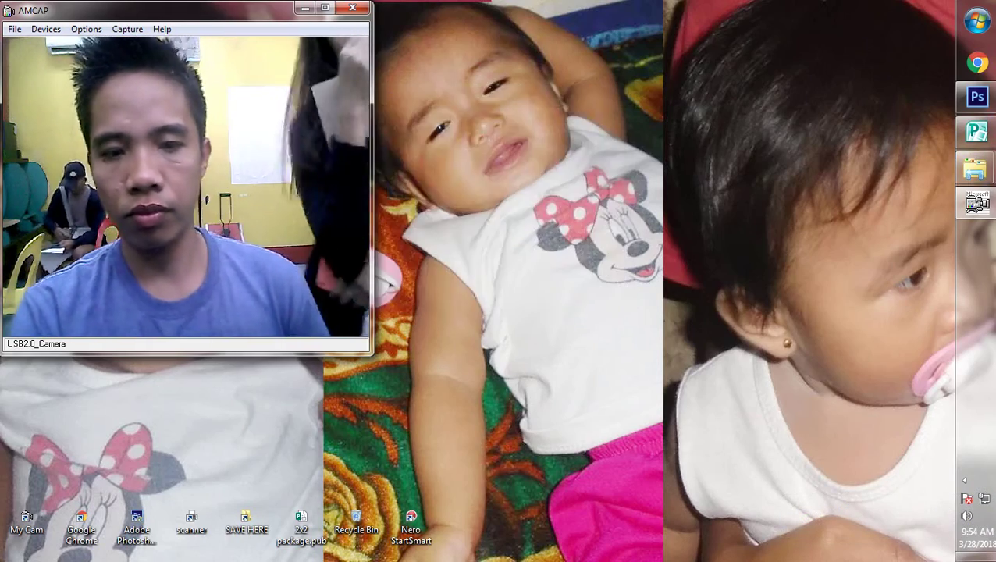
pyautogui.press('super+e')
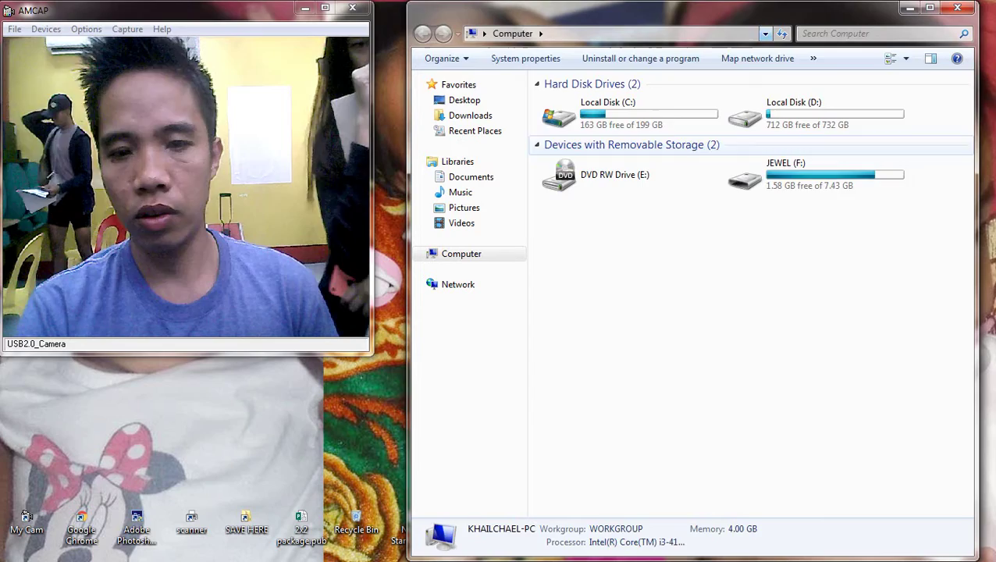
pyautogui.doubleClick(789, 175)
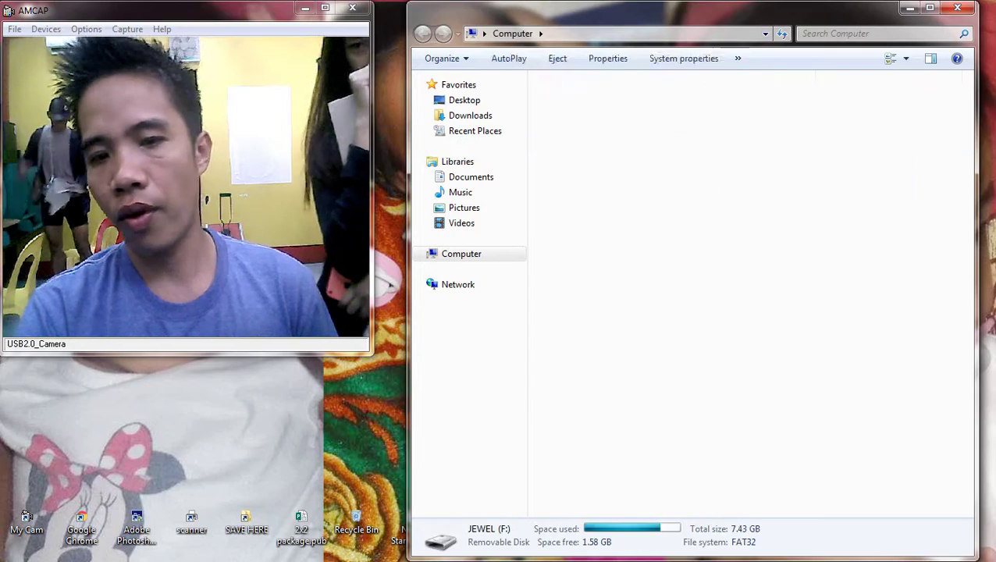
pyautogui.press('l')
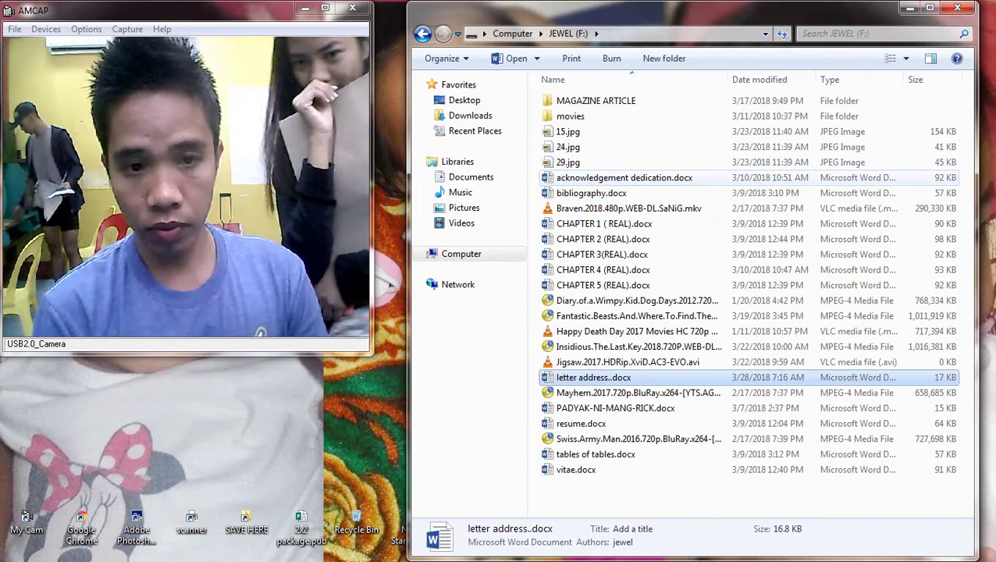
pyautogui.press('F2')
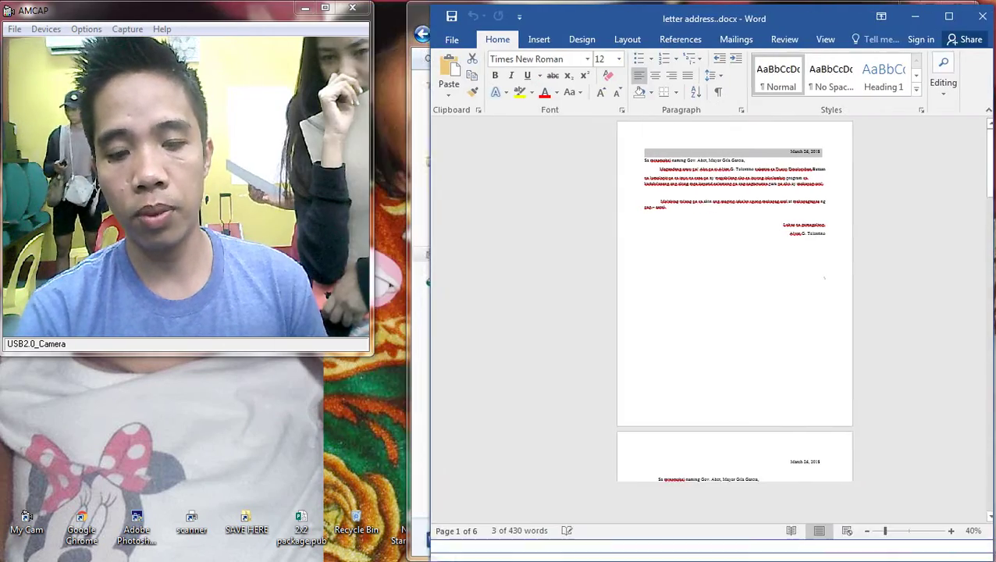
# - Delete the empty pages between the letters
pyautogui.scroll(-3, 679, 328)
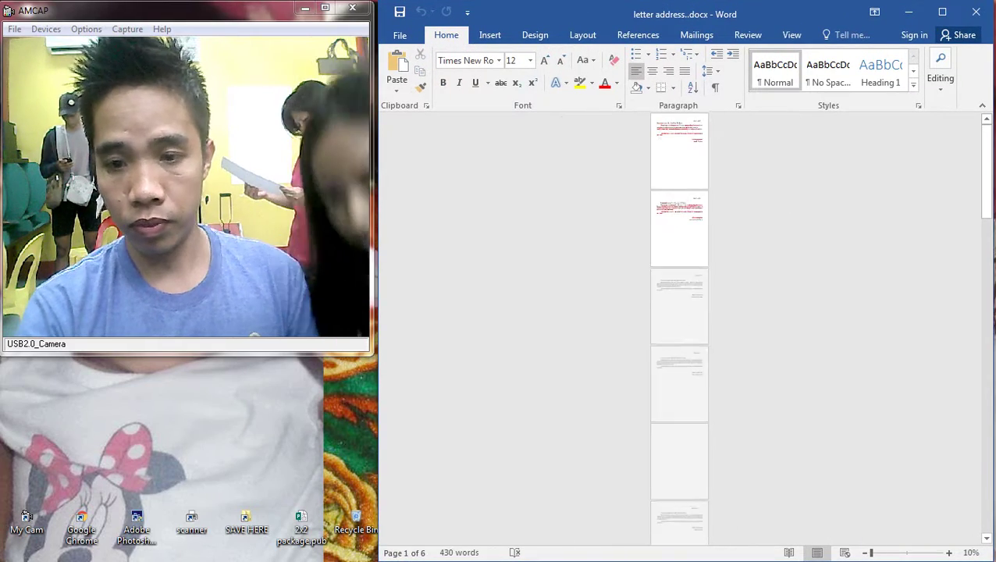
pyautogui.scroll(2, 679, 328)
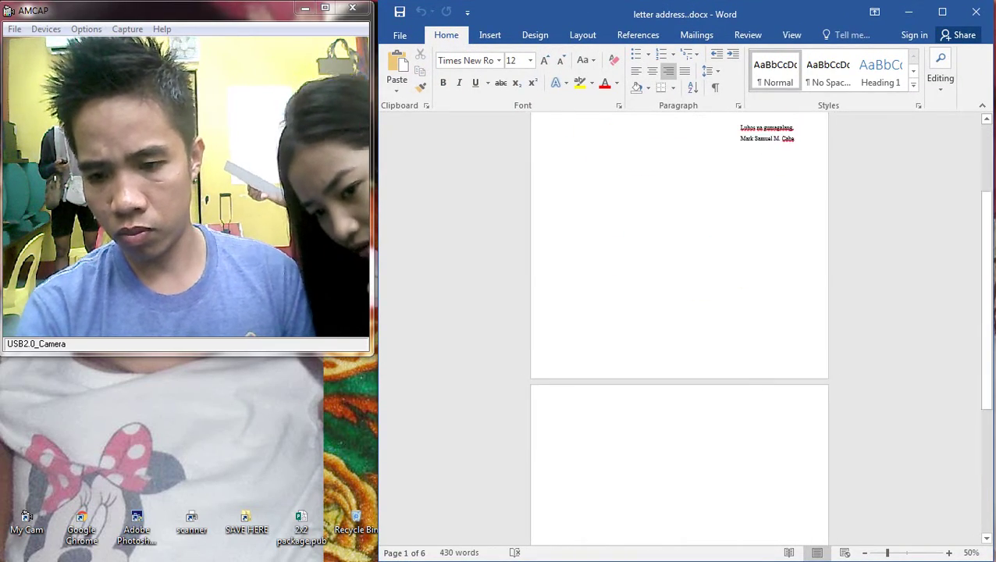
pyautogui.scroll(-5, 679, 328)
pyautogui.scroll(-1, 679, 328)
pyautogui.scroll(-1, 725, 263)
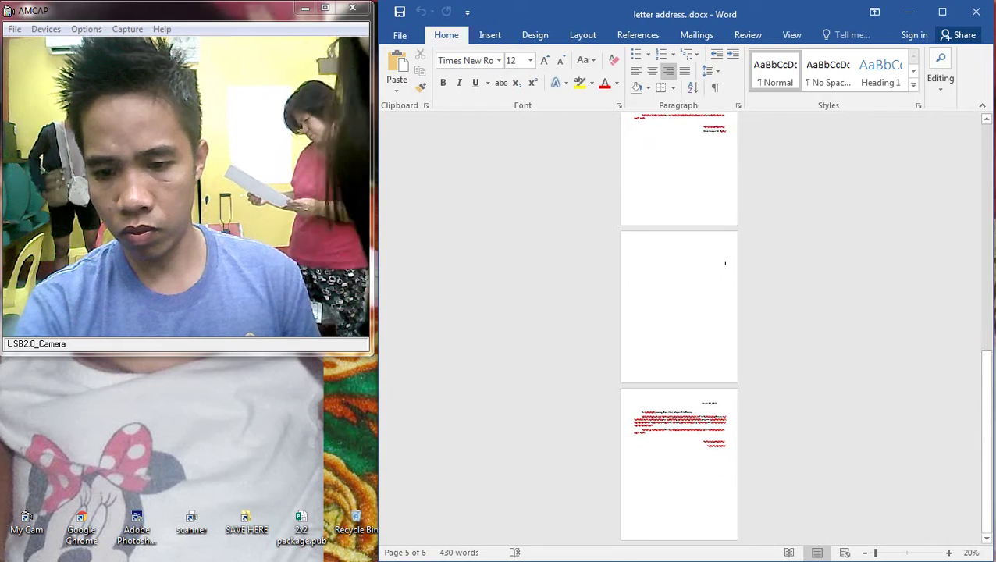
pyautogui.press('Delete')
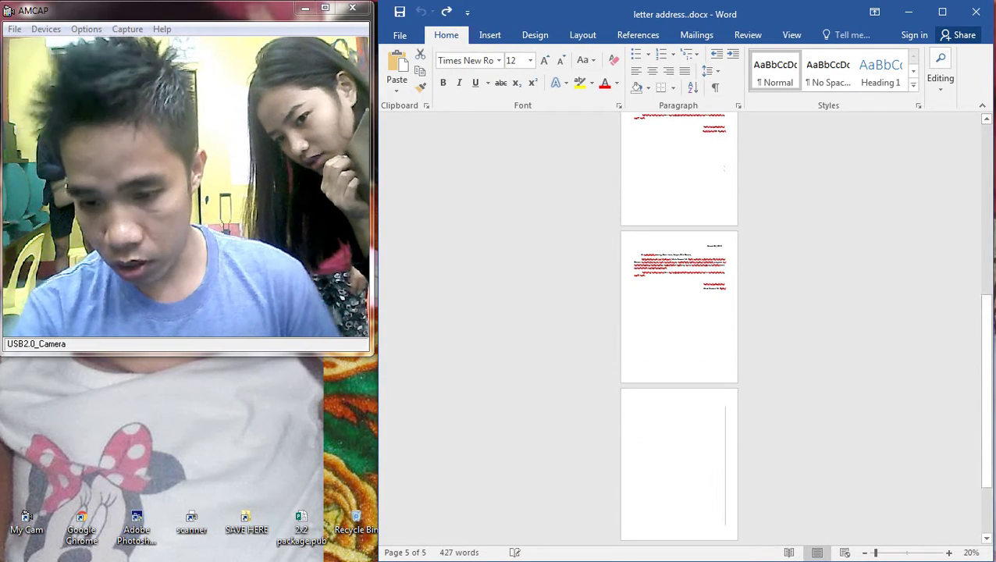
pyautogui.scroll(-1, 679, 328)
pyautogui.click(724, 435)
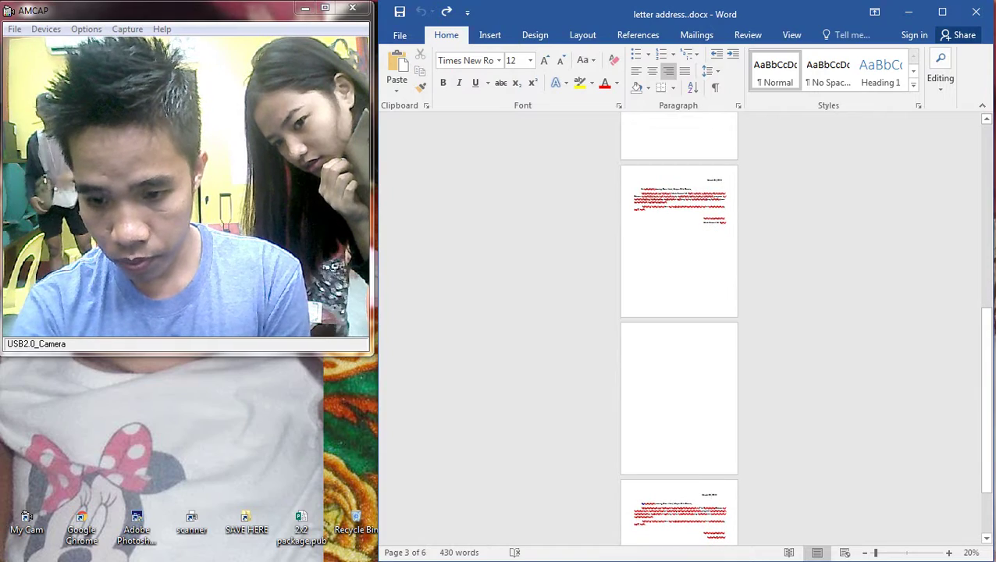
pyautogui.press('Delete')
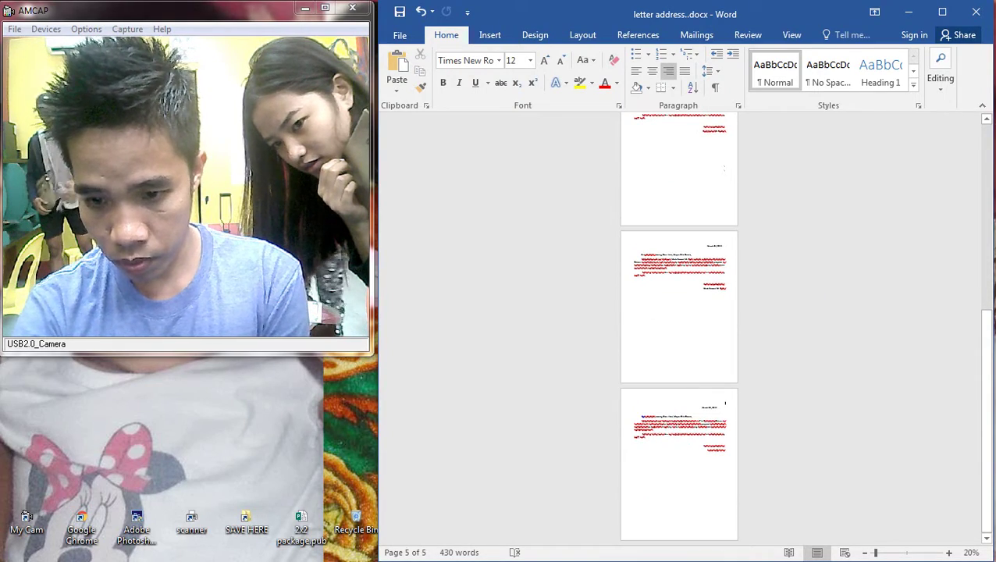
# - Delete the last letter on page 5 and the leftover blank page after it
pyautogui.scroll(4, 679, 328)
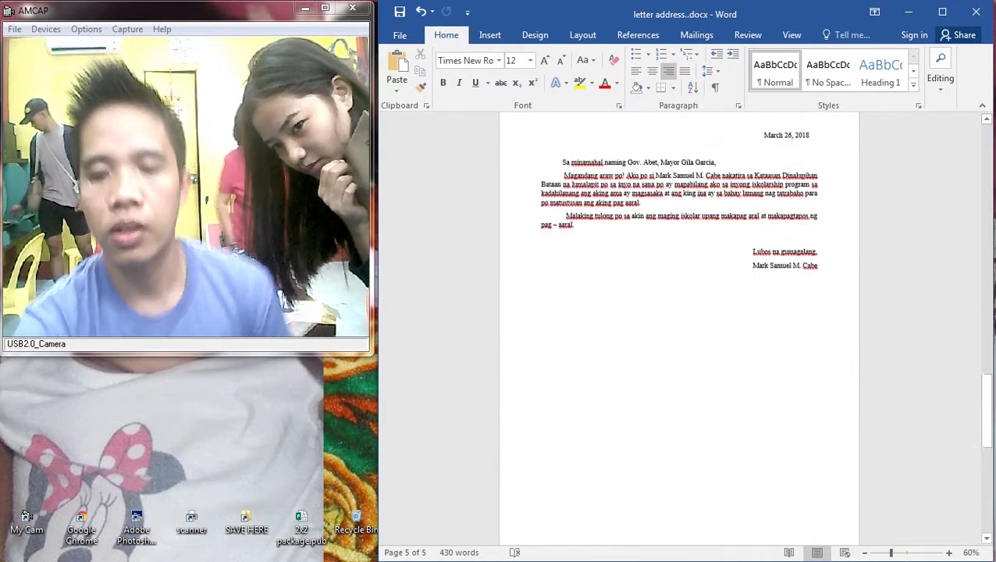
pyautogui.scroll(10, 679, 328)
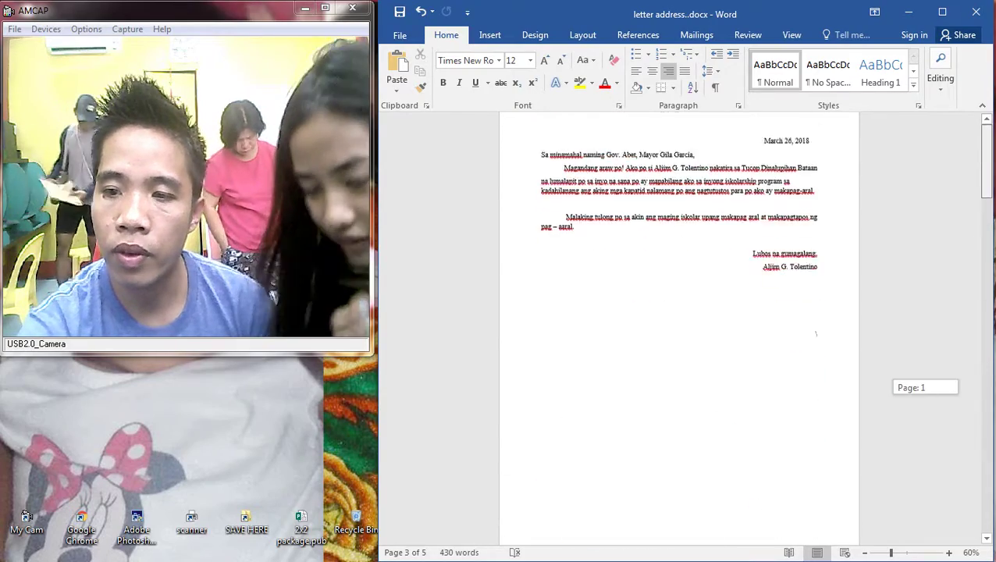
pyautogui.scroll(-8, 679, 327)
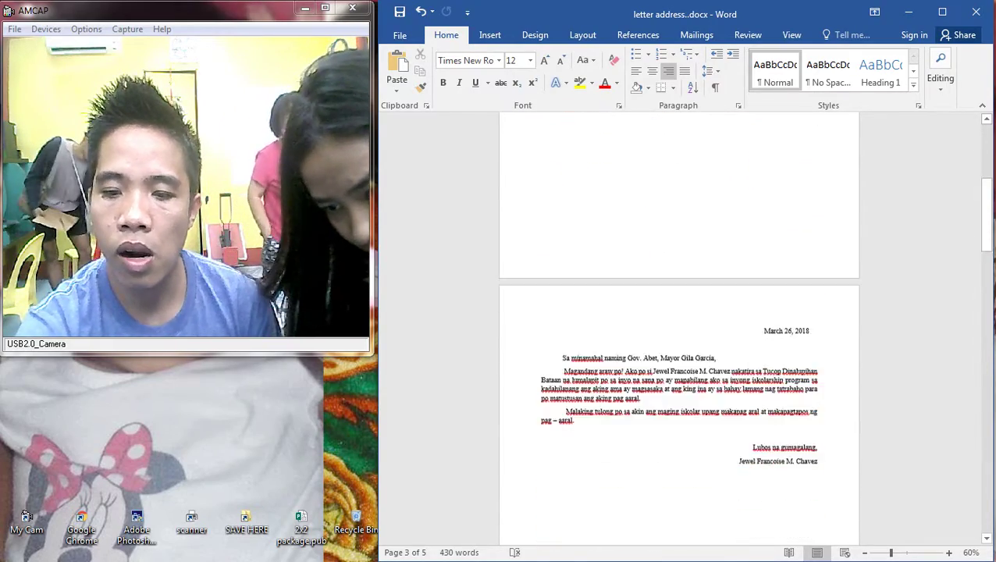
pyautogui.scroll(-8, 679, 328)
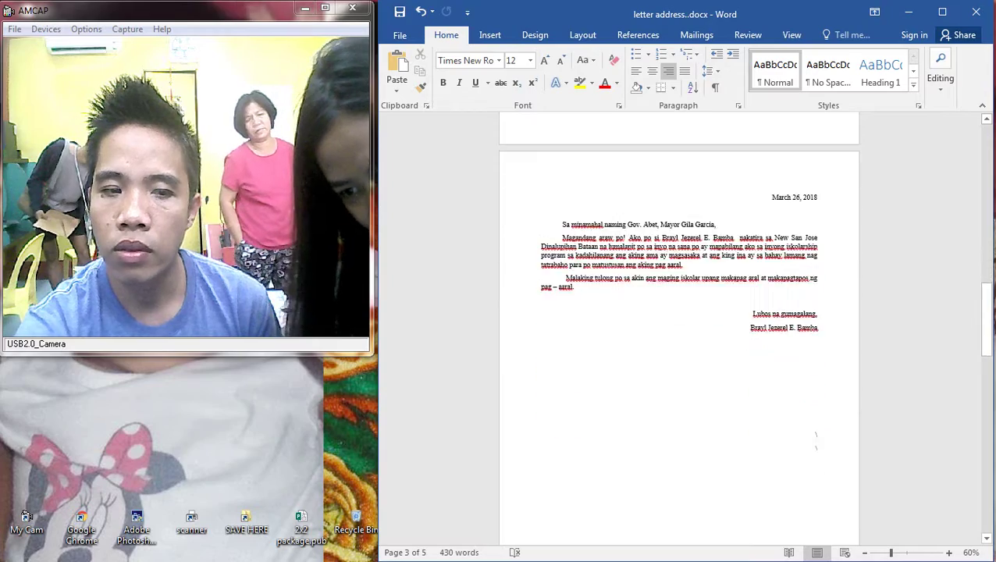
pyautogui.scroll(-8, 679, 328)
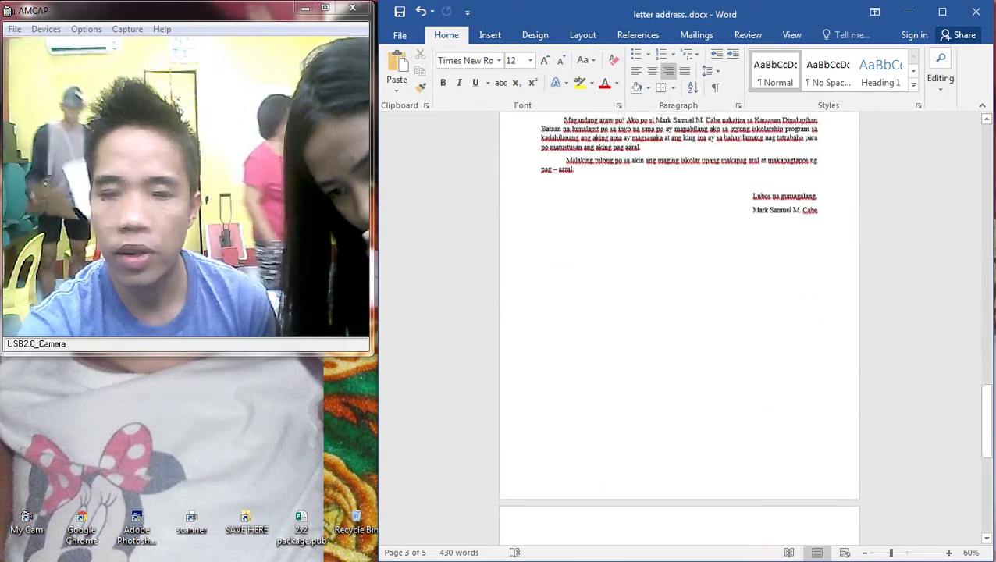
pyautogui.scroll(-3, 817, 117)
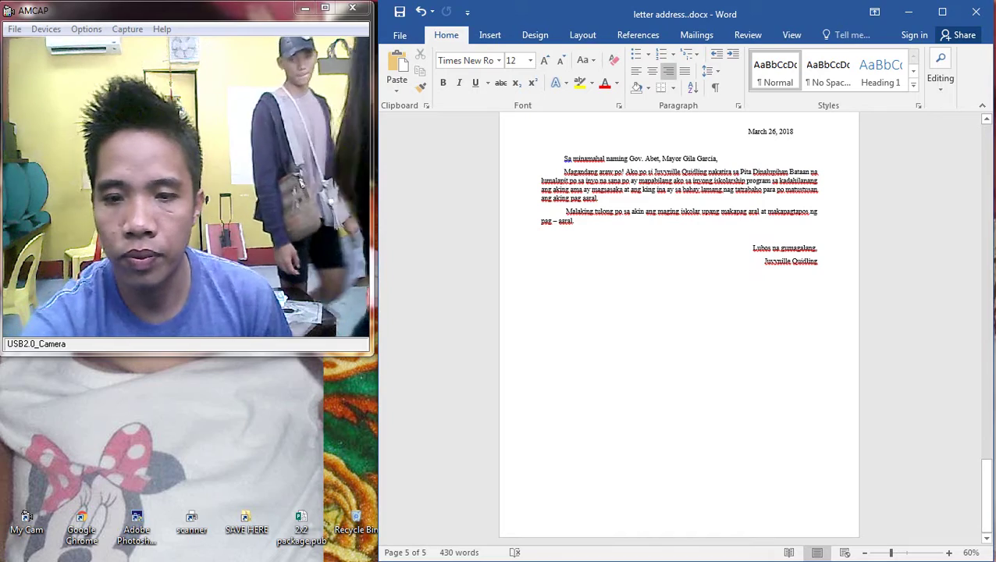
pyautogui.moveTo(818, 266); pyautogui.dragTo(817, 117)
pyautogui.press('Delete')
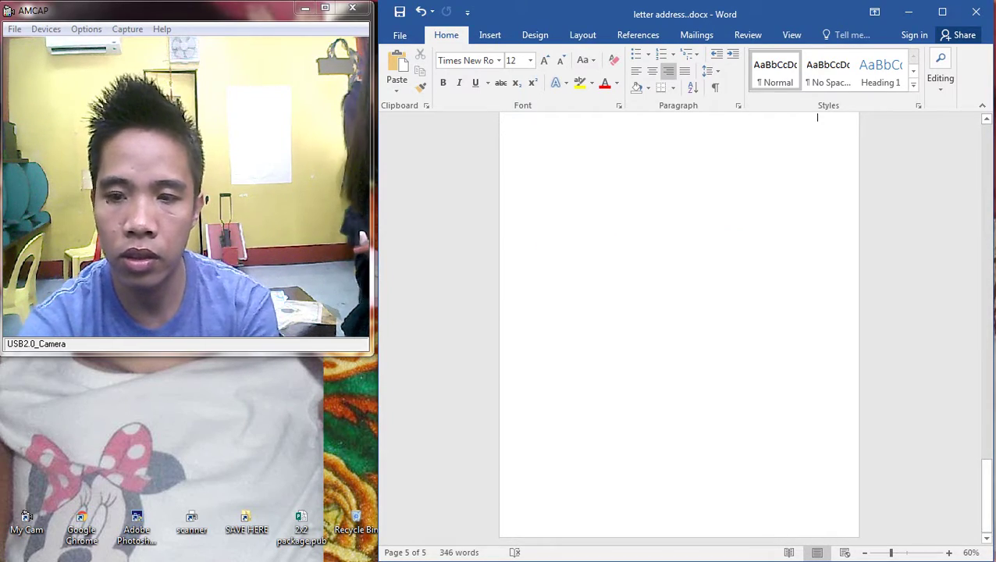
pyautogui.press('BackSpace')
pyautogui.press('BackSpace')
pyautogui.press('BackSpace')
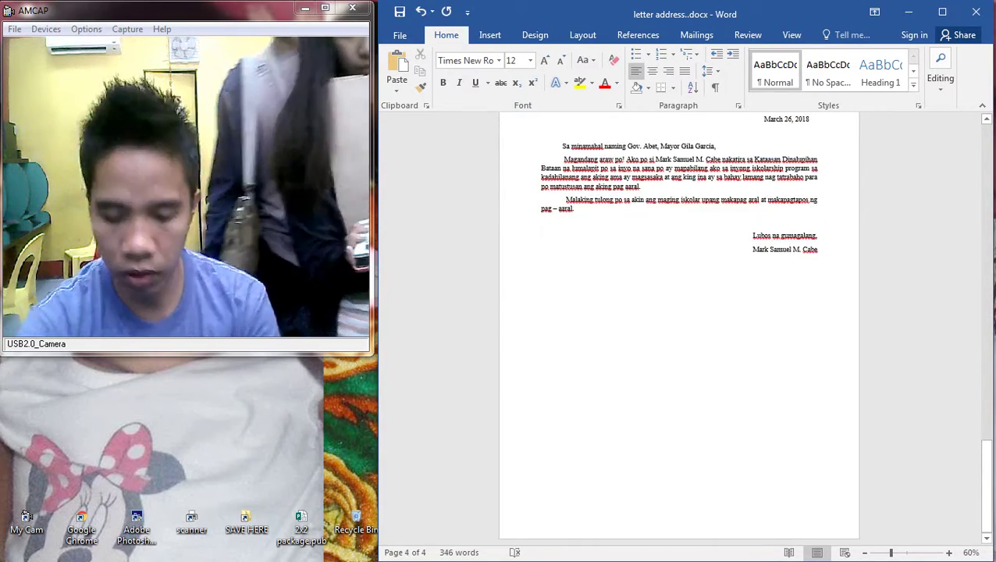
# - Print 3 copies of the letters on the Kyocera TASKalfa 2200 GX
pyautogui.hotkey('ctrl', 'p')
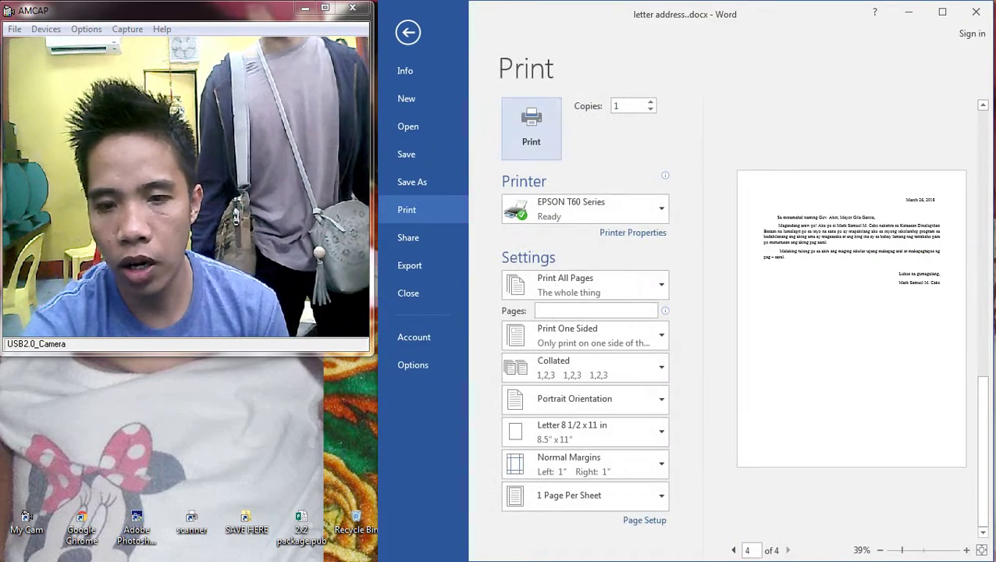
pyautogui.hotkey('alt', 'Down')
pyautogui.press('Up')
pyautogui.press('Up')
pyautogui.press('Up')
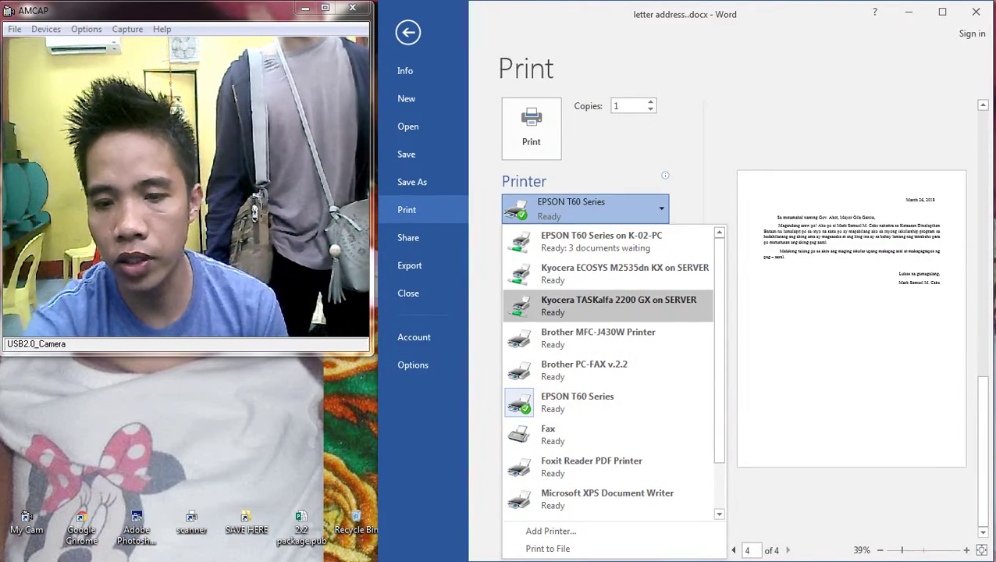
pyautogui.press('Return')
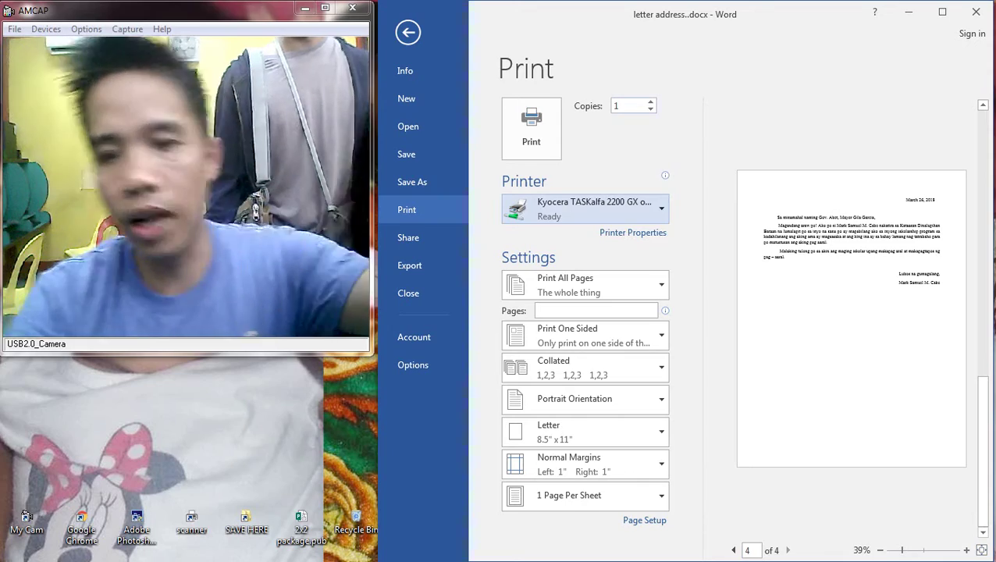
pyautogui.click(650, 102)
pyautogui.click(650, 101)
pyautogui.click(530, 127)
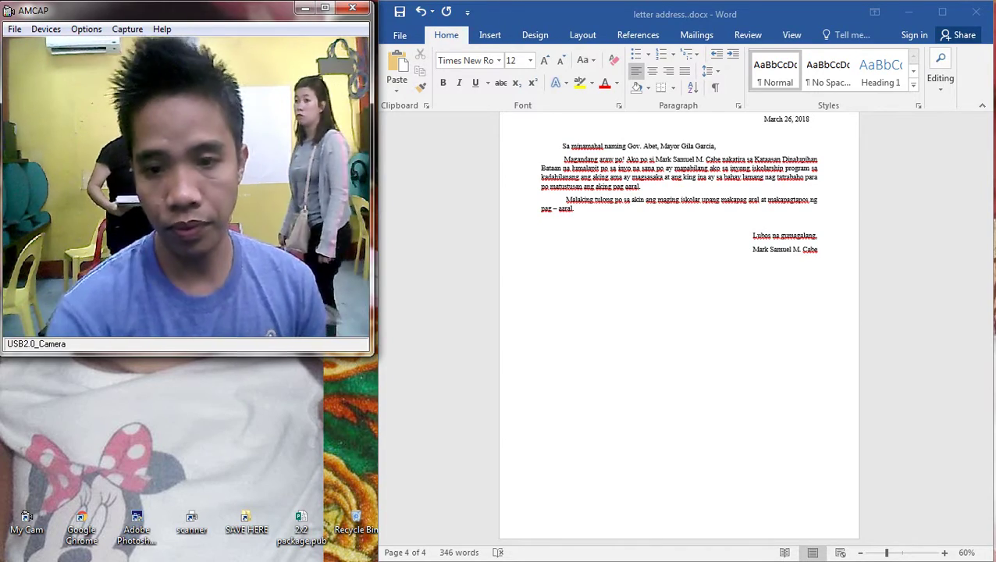
# - Send three copies to the Kyocera ECOSYS M2535dn after checking its printer properties
pyautogui.click(541, 490)
pyautogui.hotkey('ctrl', 'p')
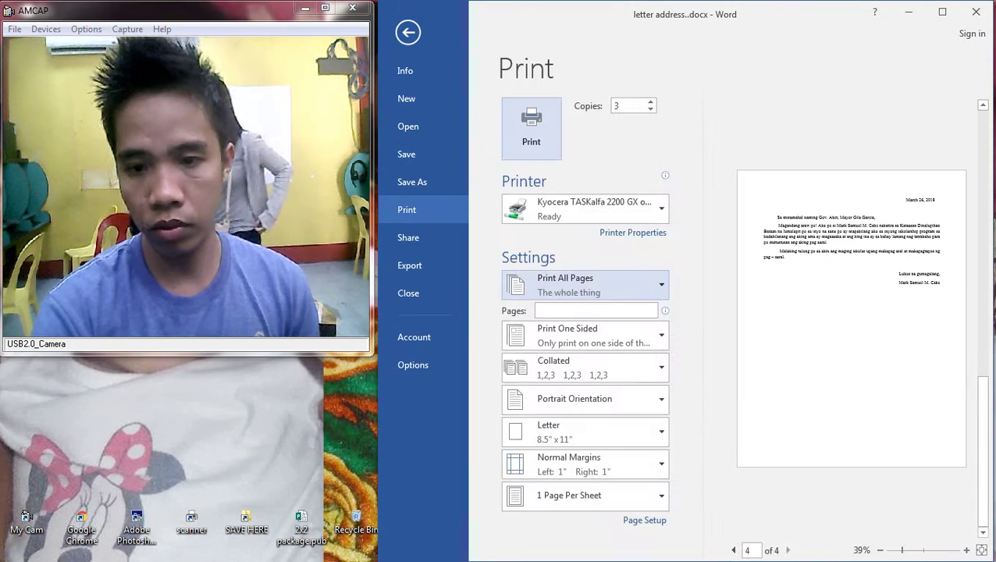
pyautogui.click(585, 209)
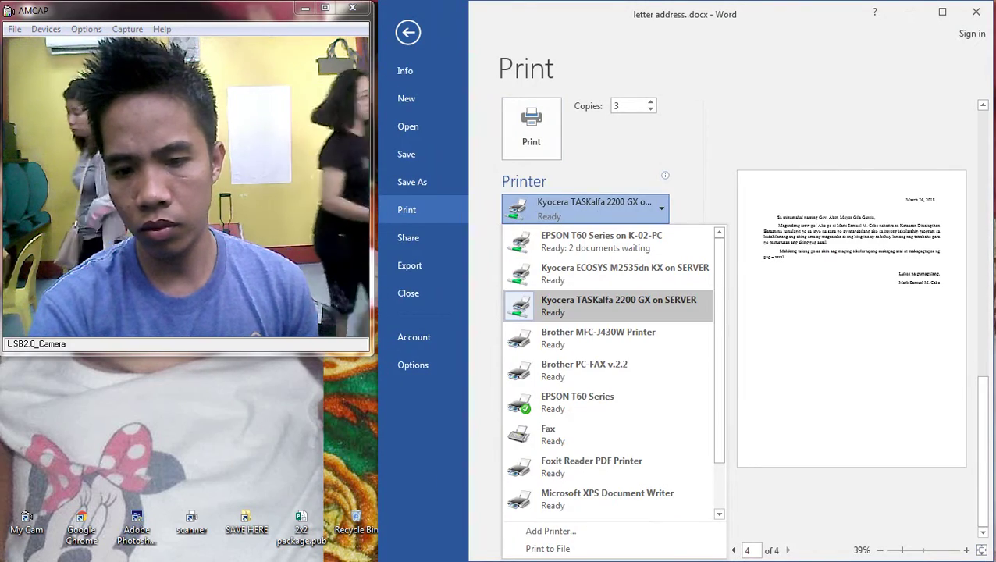
pyautogui.click(616, 273)
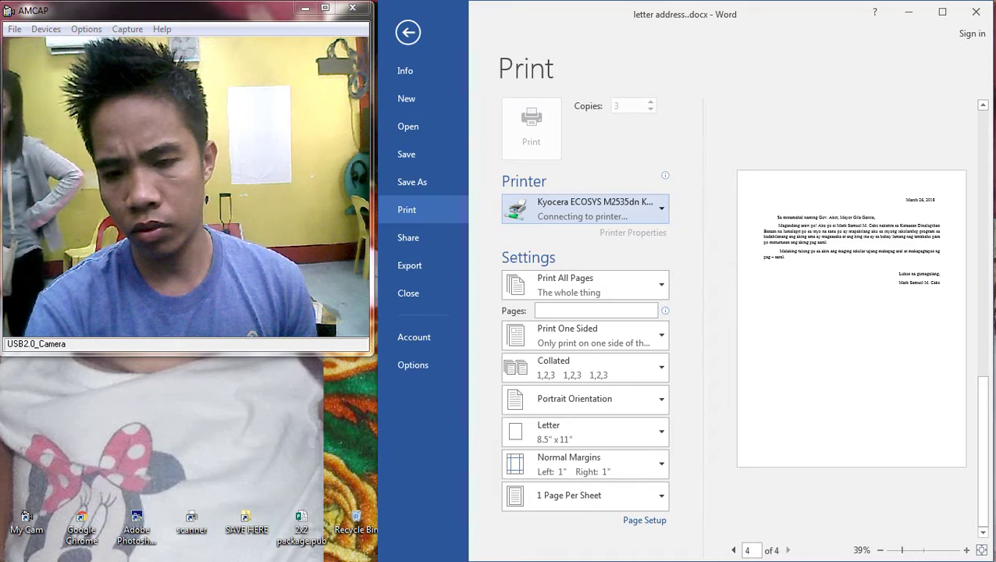
pyautogui.click(633, 232)
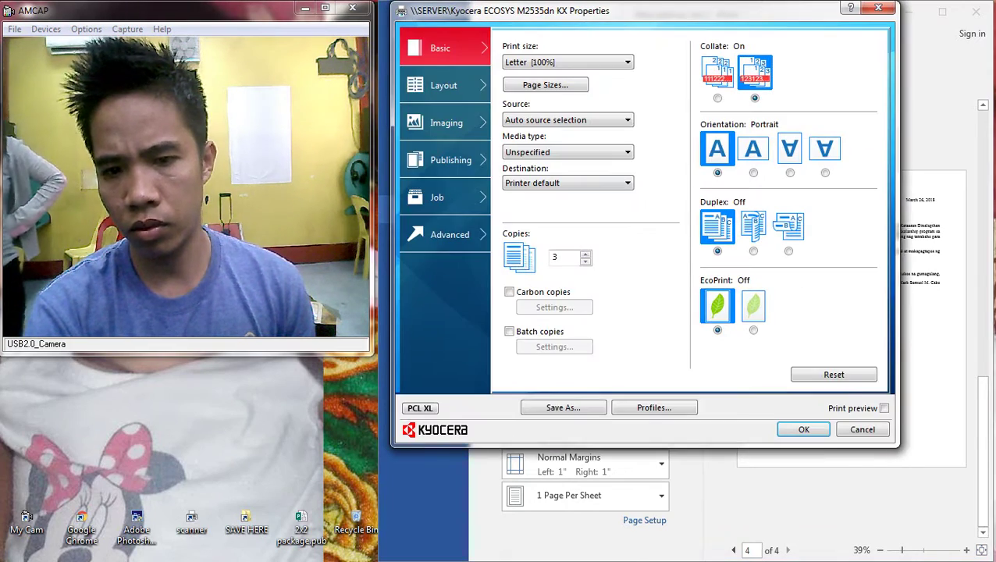
pyautogui.press('Return')
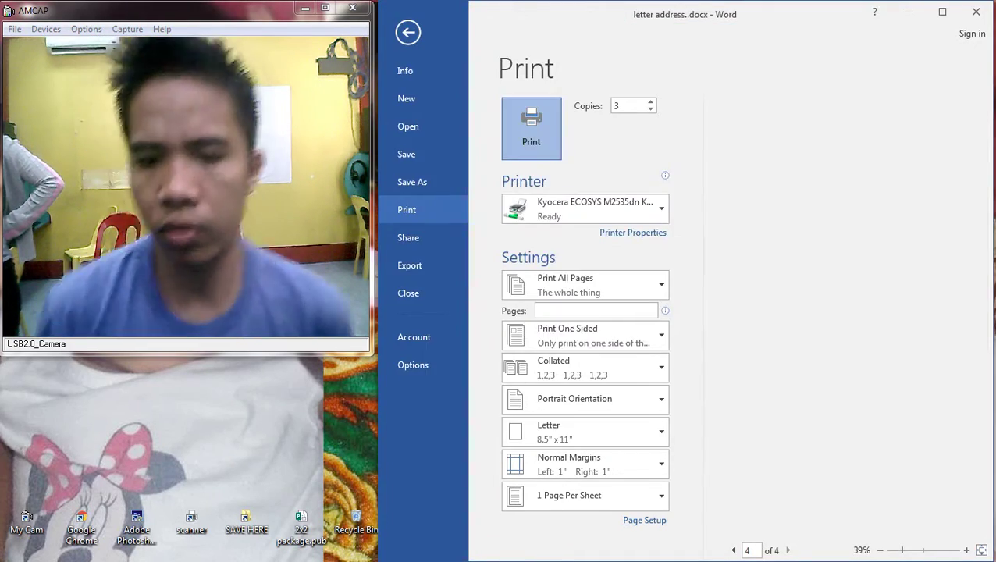
pyautogui.press('Return')
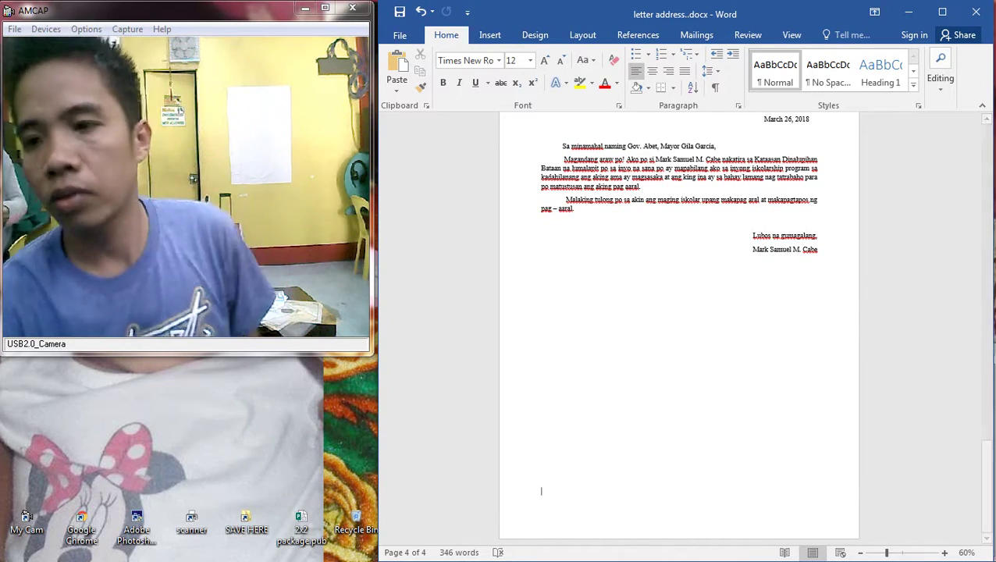
# - Minimize the Word, Explorer and Kyocera printer windows
pyautogui.click(908, 12)
pyautogui.click(908, 12)
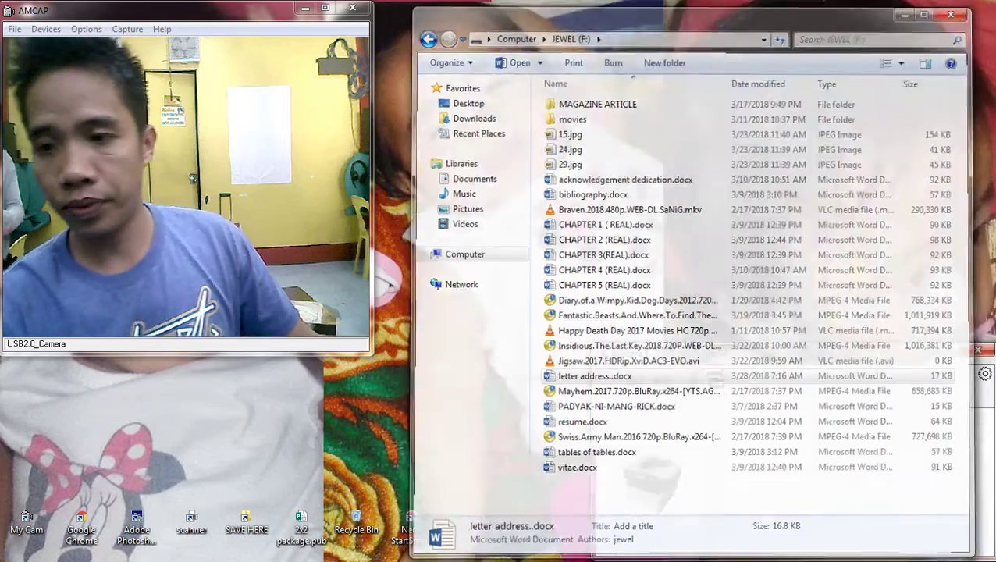
pyautogui.click(929, 351)
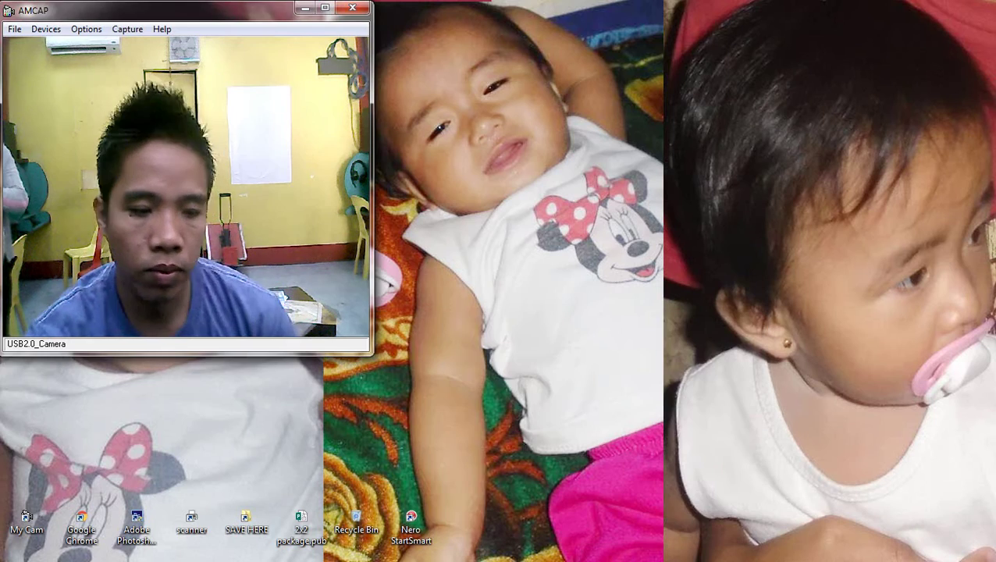
# - Refresh the desktop and try starting a scan from the 'scanner' shortcut
pyautogui.click(191, 522)
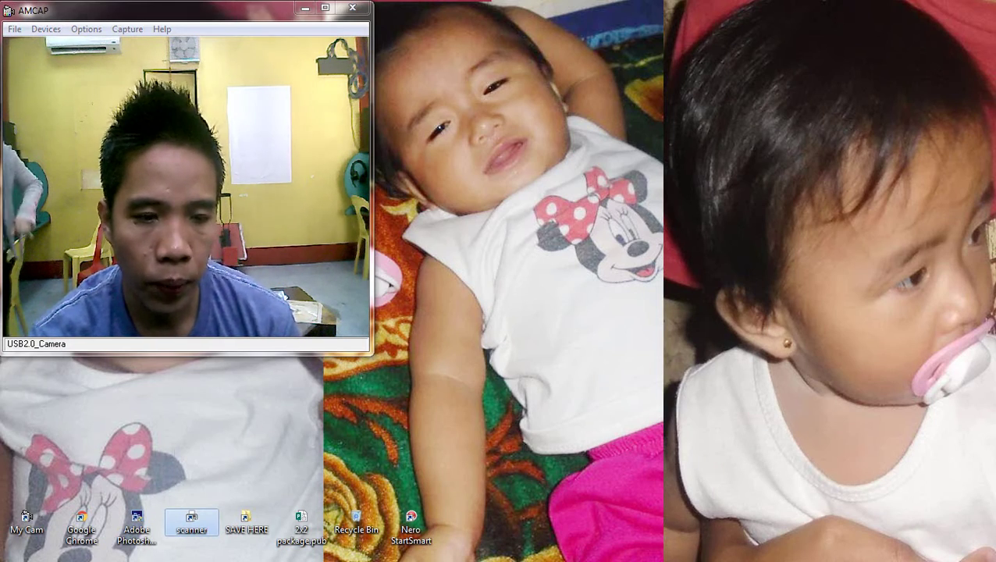
pyautogui.rightClick(177, 520)
pyautogui.click(218, 280)
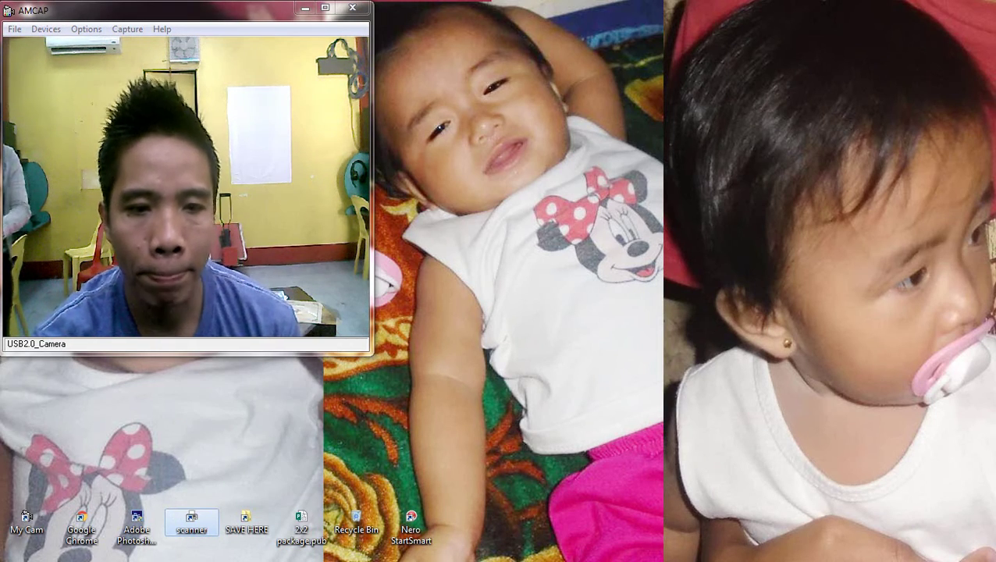
pyautogui.rightClick(640, 114)
pyautogui.click(671, 154)
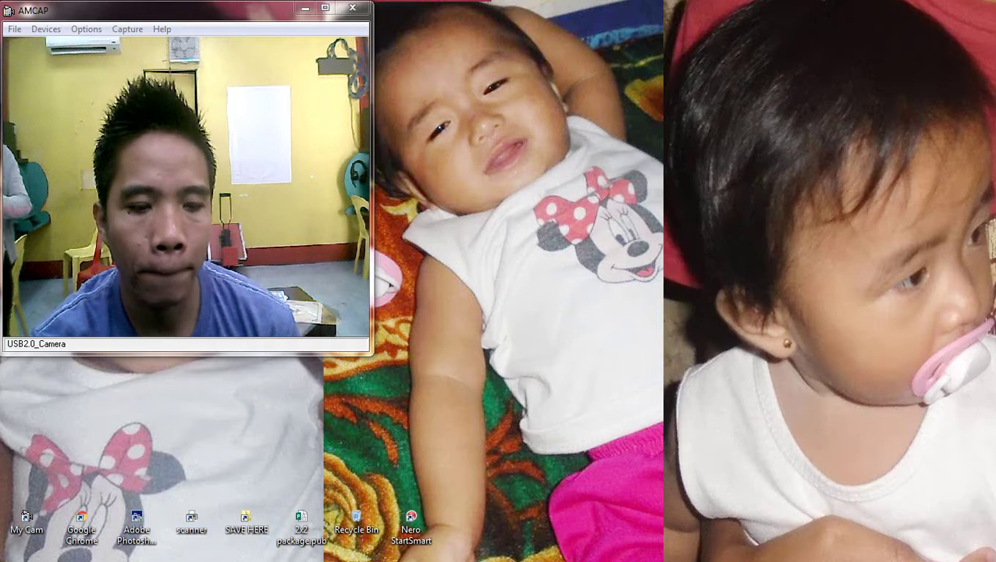
pyautogui.rightClick(206, 512)
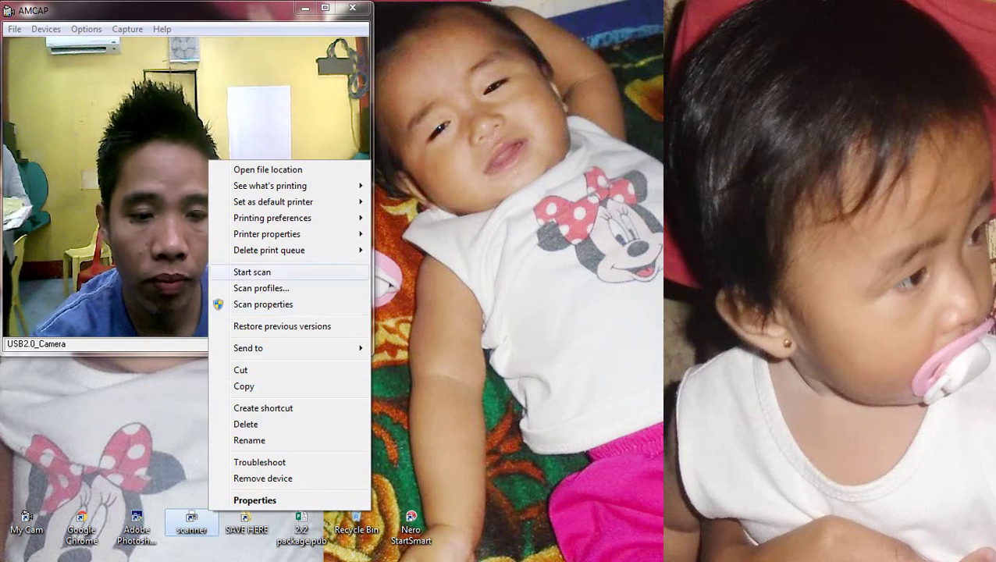
pyautogui.click(222, 270)
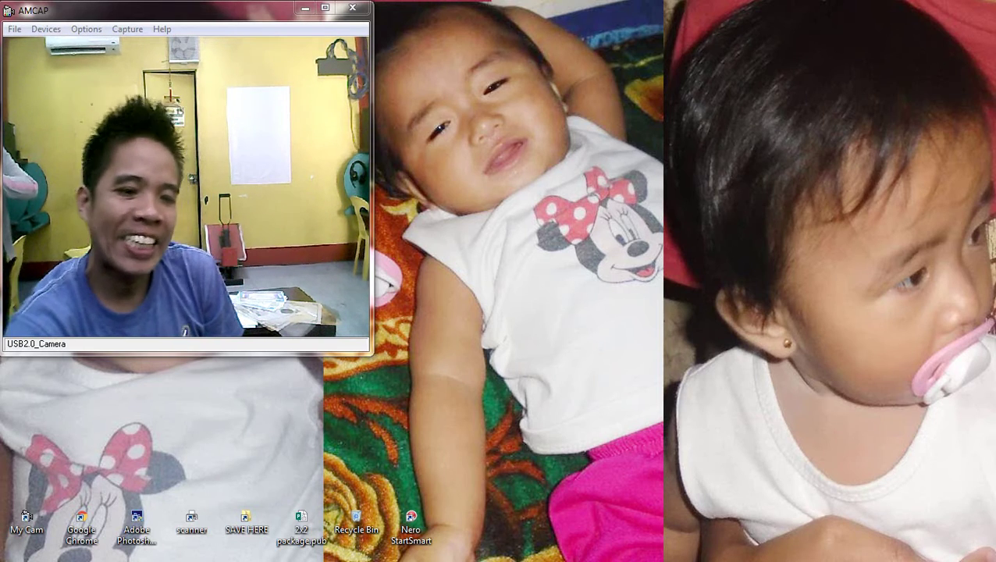
# - Refresh the desktop again and choose Start scan on the 'scanner' shortcut
pyautogui.rightClick(191, 521)
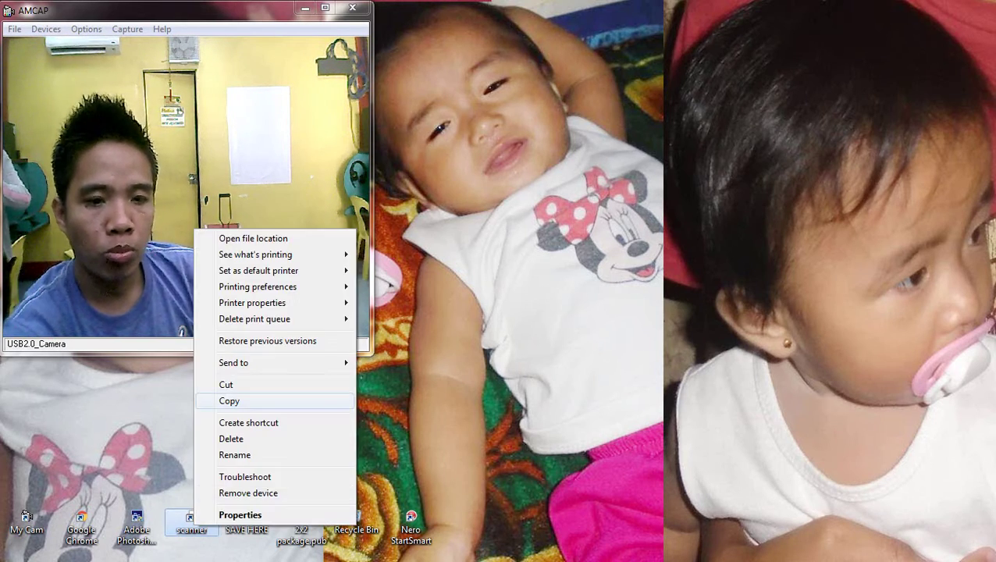
pyautogui.click(485, 226)
pyautogui.rightClick(485, 226)
pyautogui.click(525, 269)
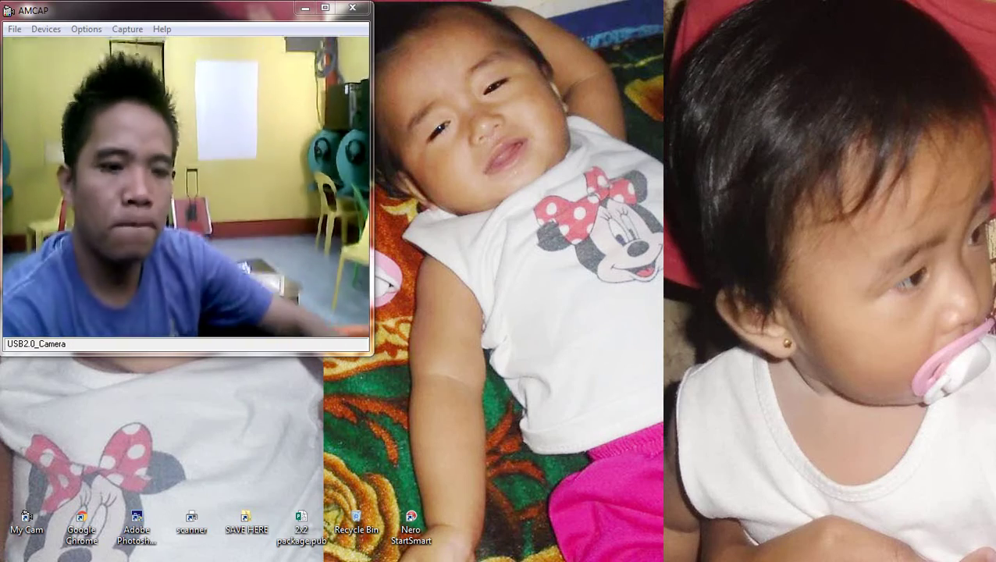
pyautogui.rightClick(188, 519)
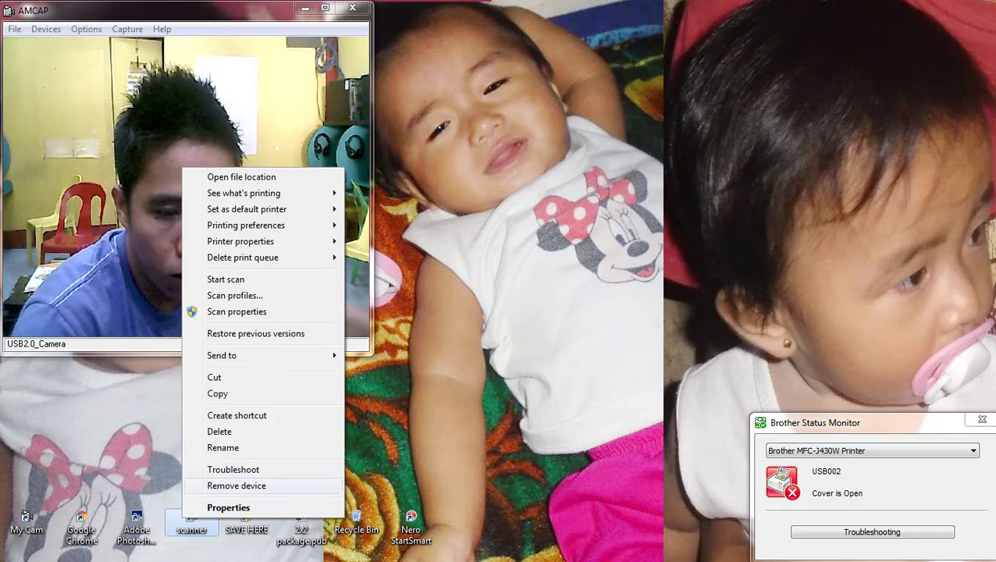
pyautogui.click(225, 278)
# - Scan at 400 DPI, import the picture, and drag 007.jpg onto Photoshop
pyautogui.moveTo(351, 98); pyautogui.dragTo(492, 60)
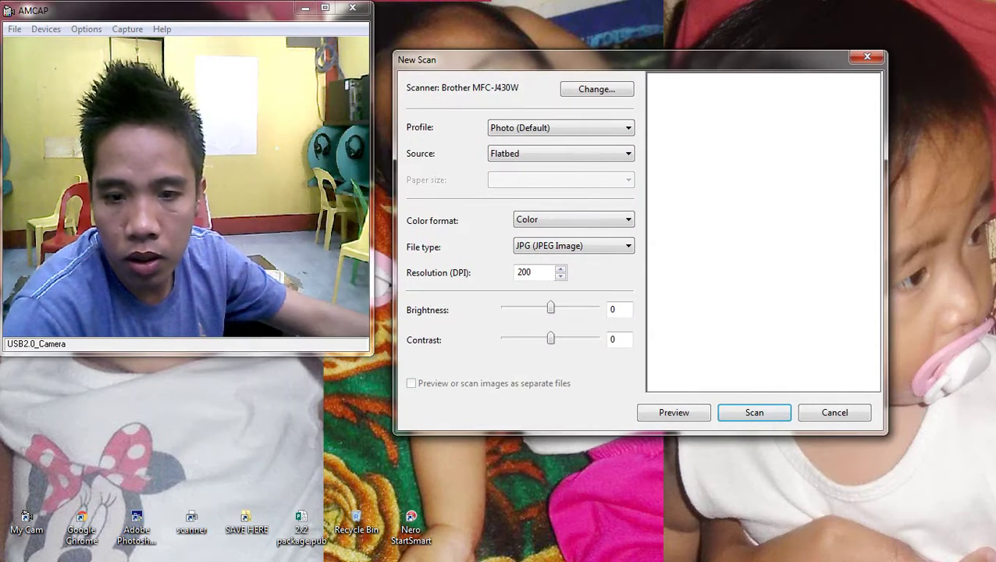
pyautogui.doubleClick(531, 272)
pyautogui.write('4')
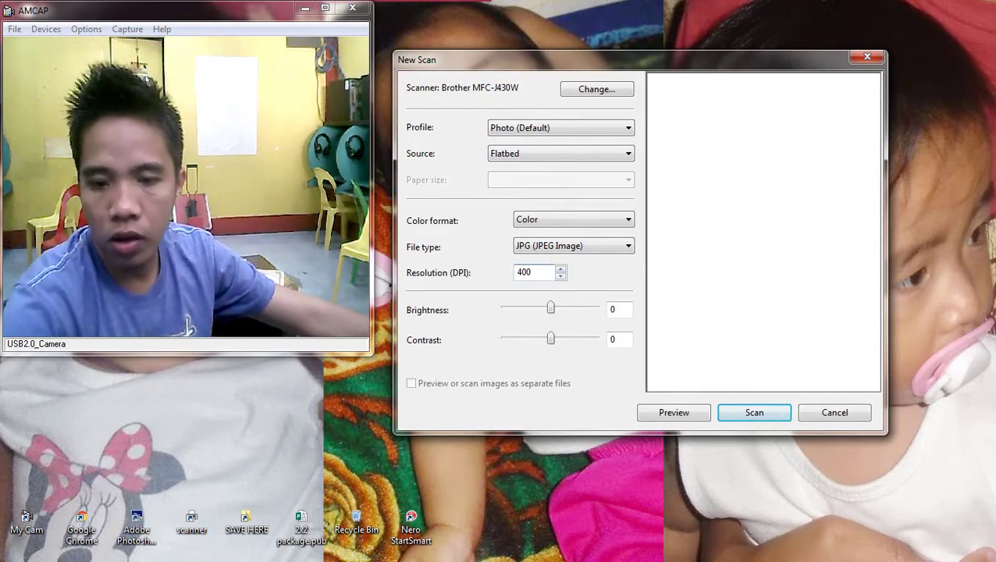
pyautogui.click(754, 412)
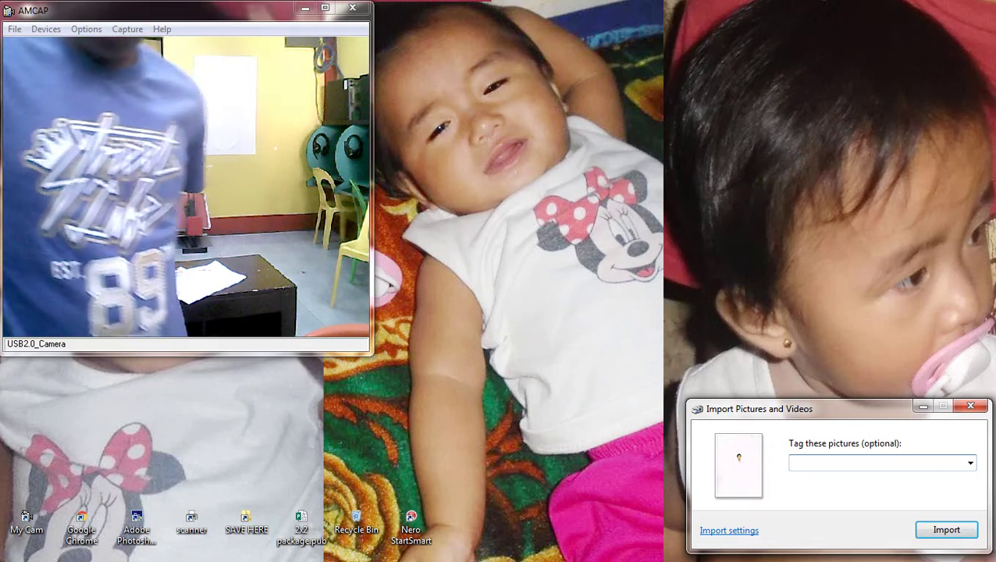
pyautogui.press('Return')
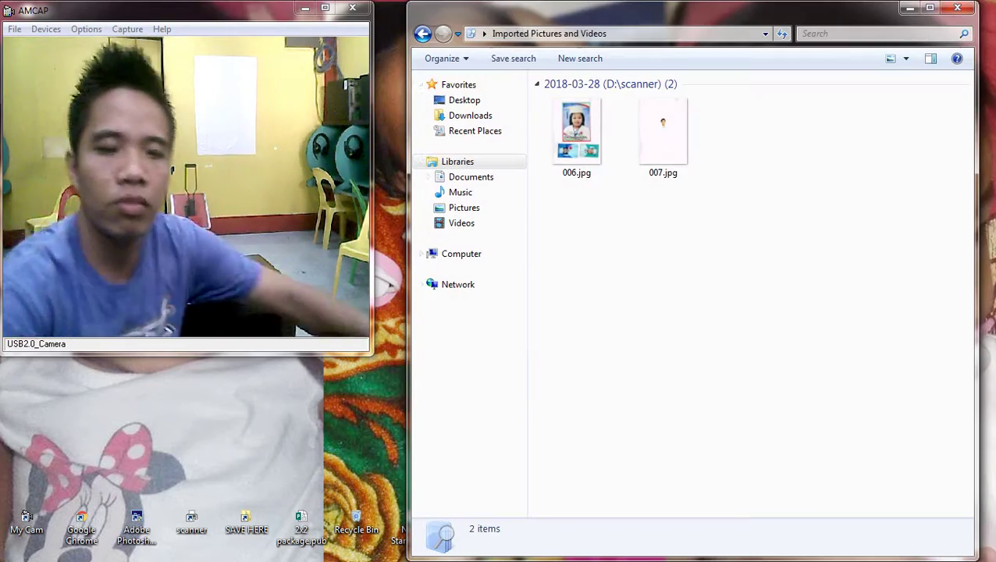
pyautogui.moveTo(663, 137); pyautogui.dragTo(913, 103)
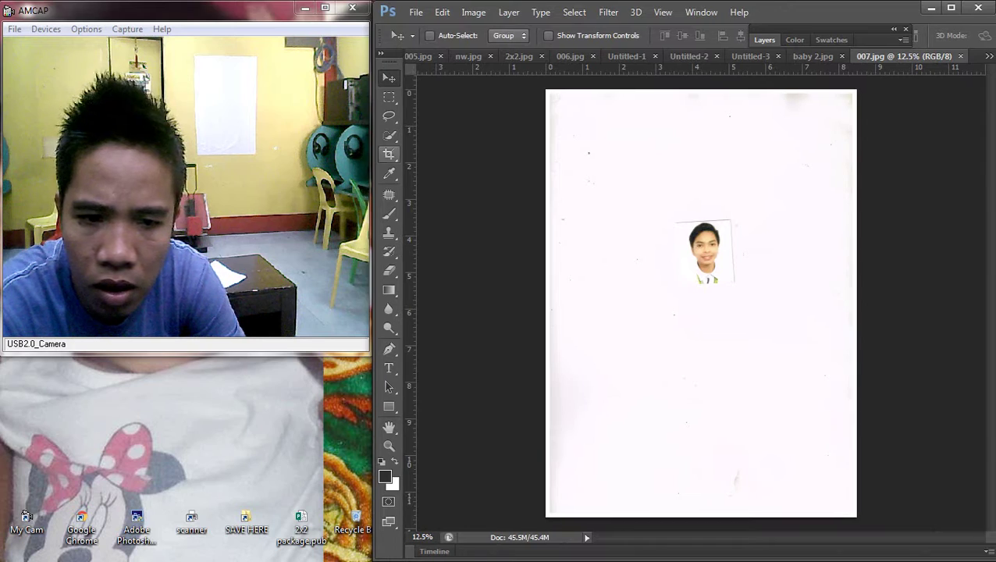
# - Crop around the photo, rotate it 5.9° to straighten, and crop again
pyautogui.press('c')
pyautogui.moveTo(667, 202); pyautogui.dragTo(734, 291)
pyautogui.press('Return')
pyautogui.hotkey('ctrl', '0')
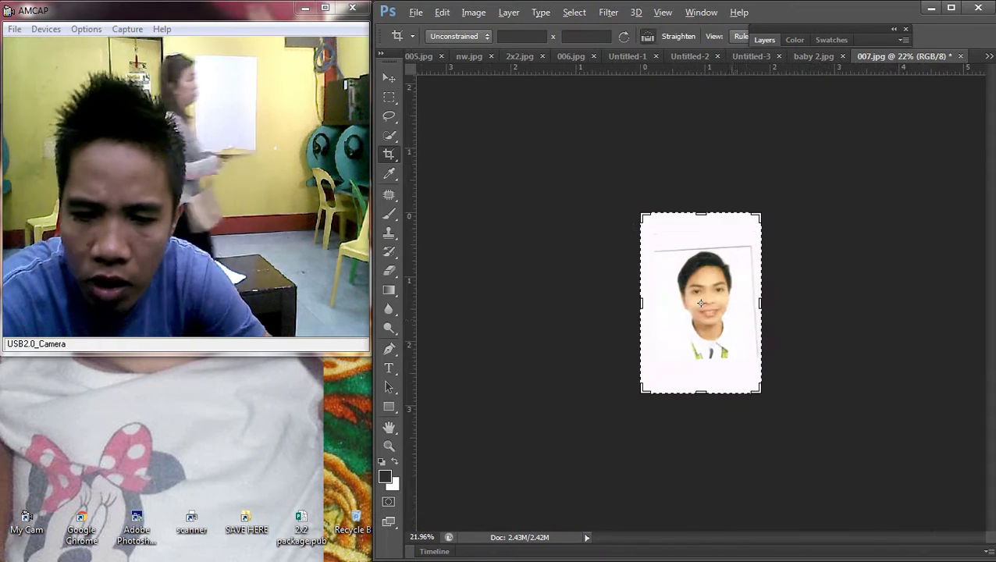
pyautogui.hotkey('ctrl', 't')
pyautogui.moveTo(863, 187); pyautogui.dragTo(874, 204)
pyautogui.press('Return')
pyautogui.press('c')
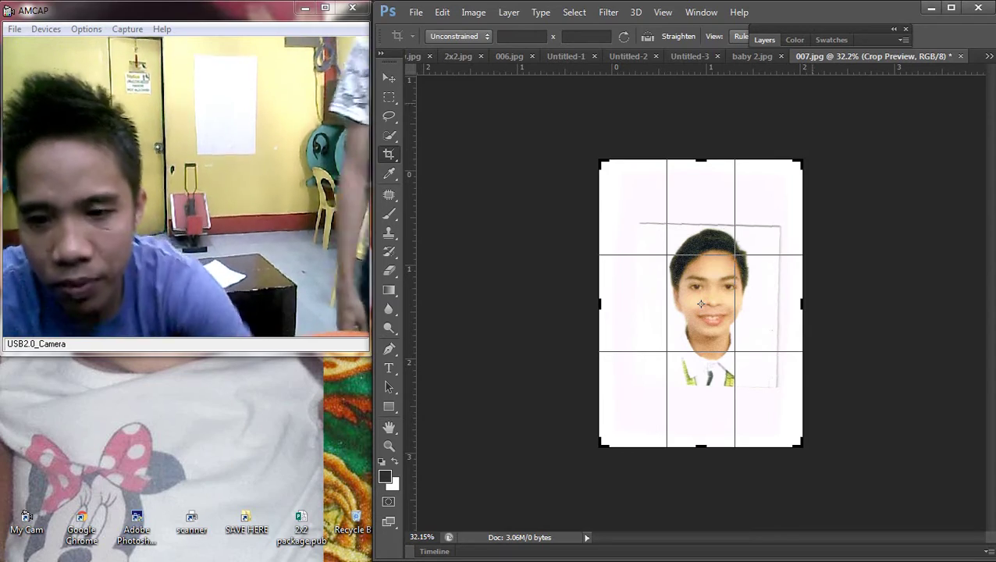
pyautogui.press('Return')
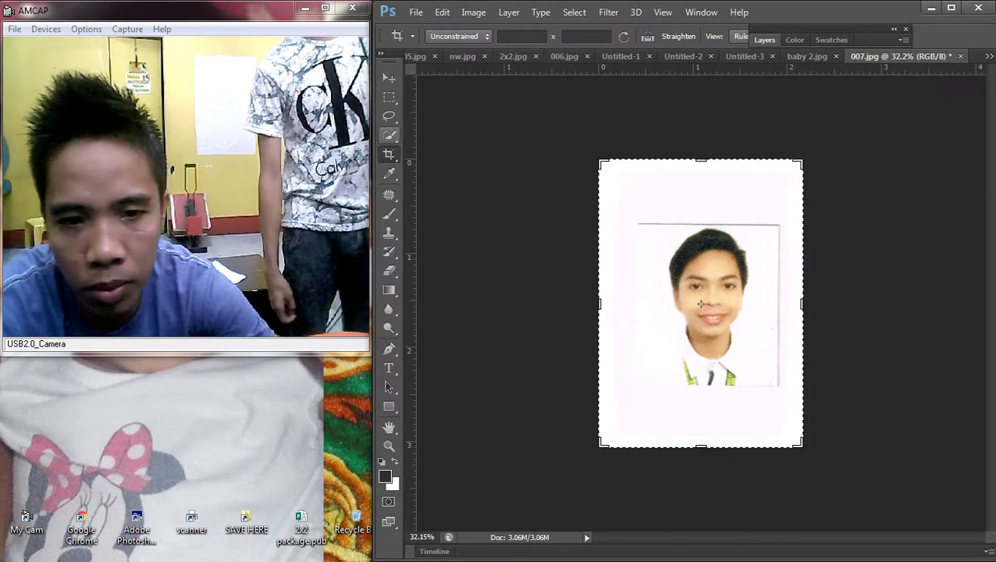
# - Marquee the ID photo, crop to it, and trim the left edge
pyautogui.press('m')
pyautogui.hotkey('ctrl', '0')
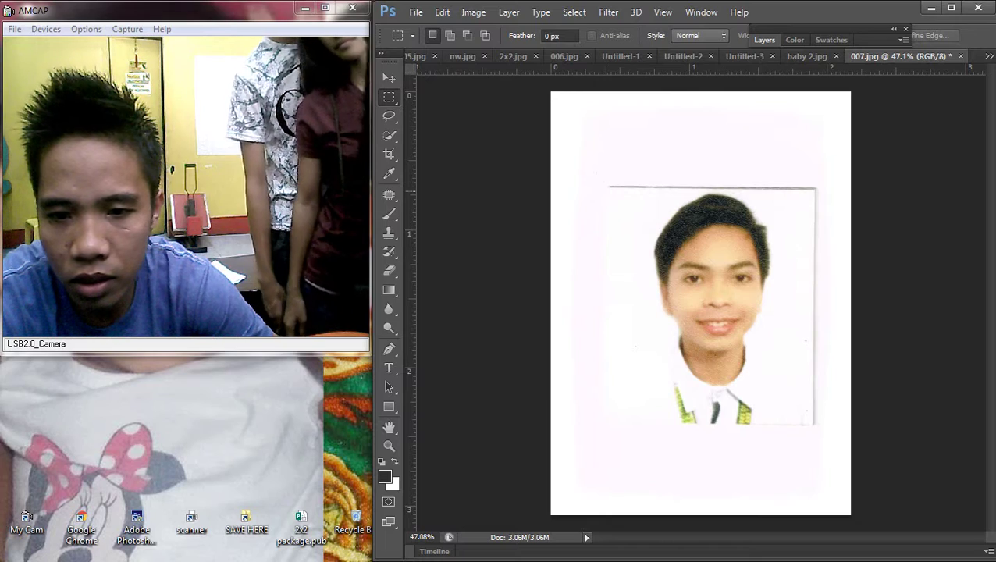
pyautogui.moveTo(605, 189); pyautogui.dragTo(813, 424)
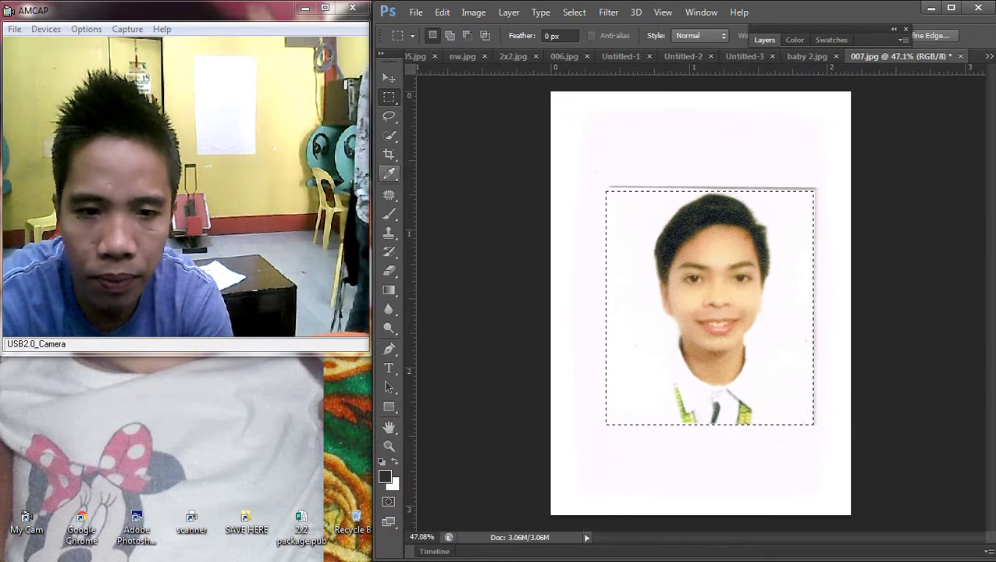
pyautogui.press('c')
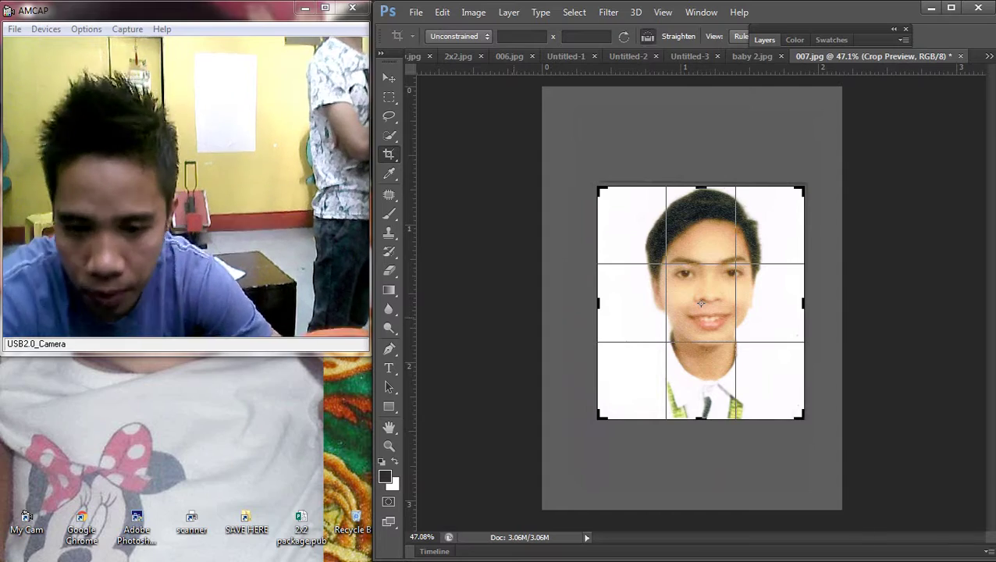
pyautogui.scroll(2, 710, 308)
pyautogui.moveTo(559, 289); pyautogui.dragTo(567, 288)
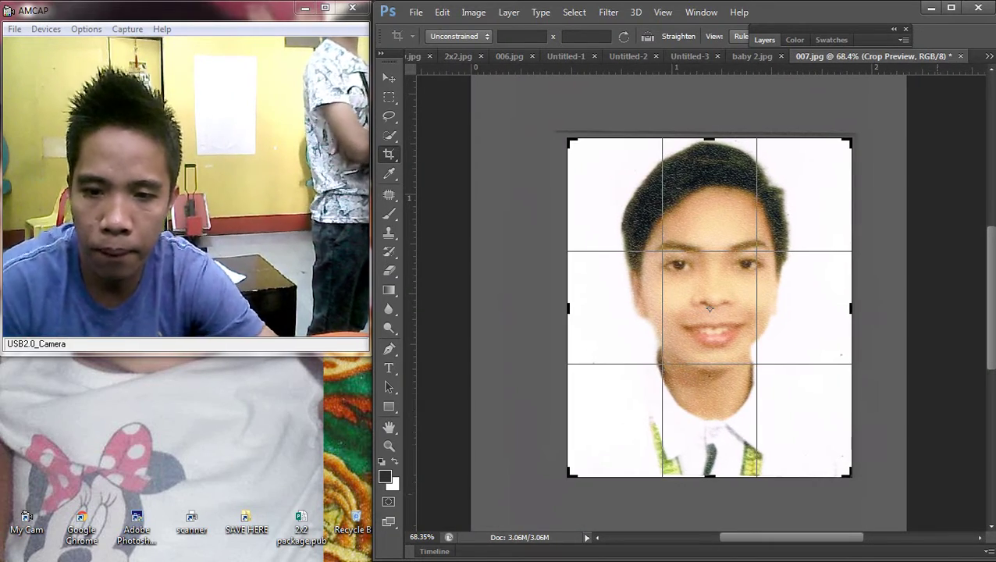
pyautogui.press('Return')
# - Apply a Curves adjustment pulling a midtone point down to darken the portrait
pyautogui.press('v')
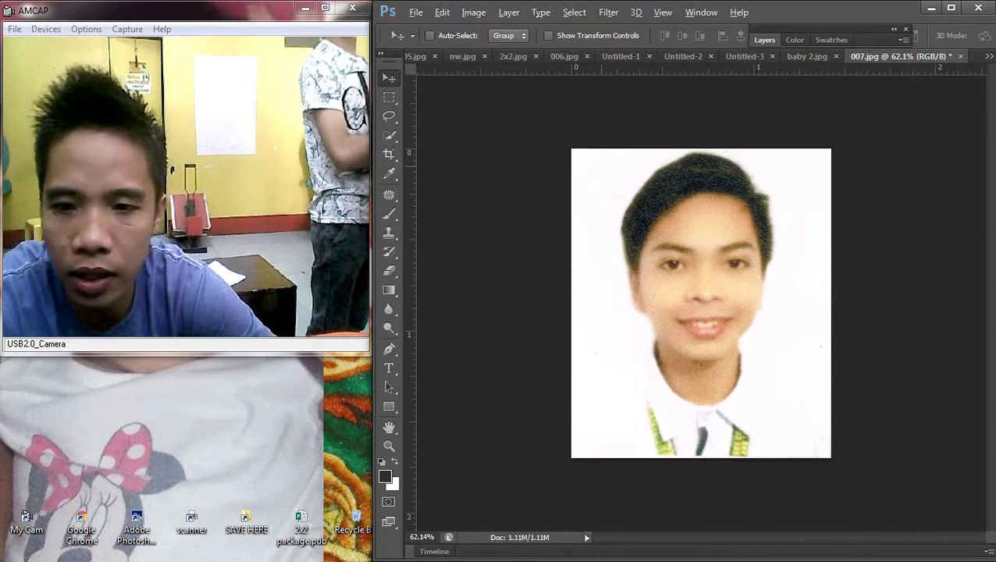
pyautogui.scroll(-2, 701, 304)
pyautogui.hotkey('ctrl', 'm')
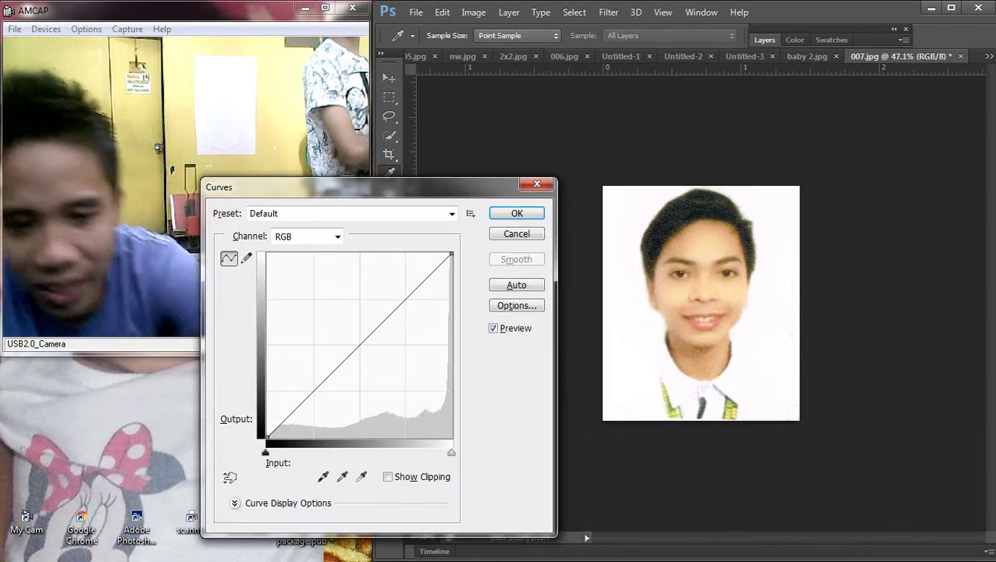
pyautogui.moveTo(374, 342); pyautogui.dragTo(377, 345)
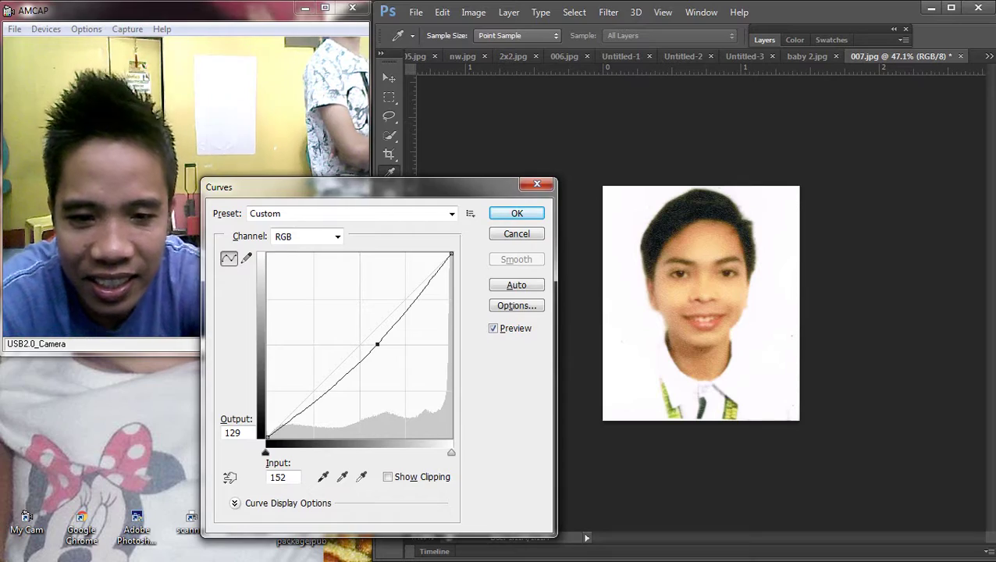
pyautogui.press('Return')
# - Shift the Color Balance midtones +20 toward blue
pyautogui.hotkey('ctrl', '0')
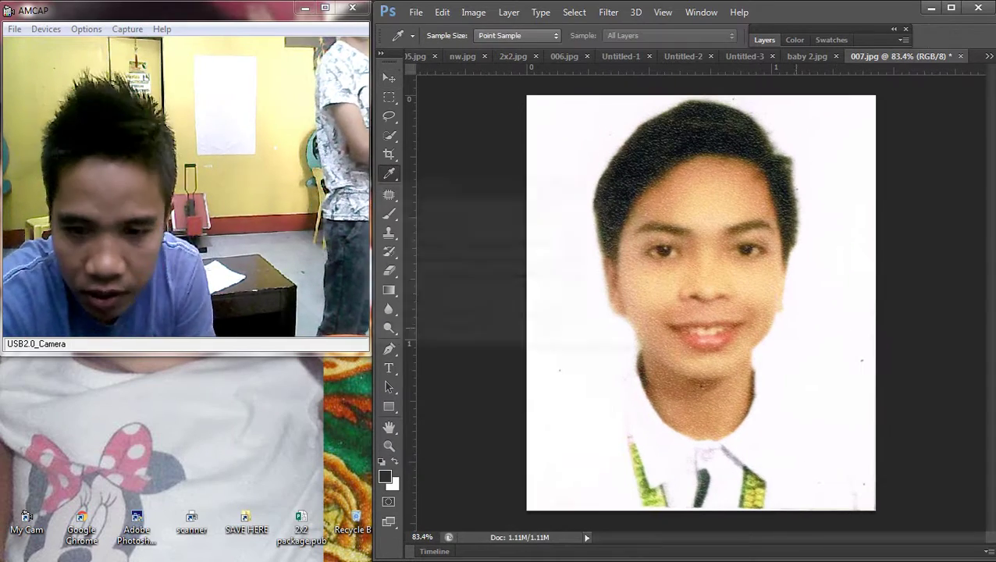
pyautogui.hotkey('ctrl', 'b')
pyautogui.click(538, 227)
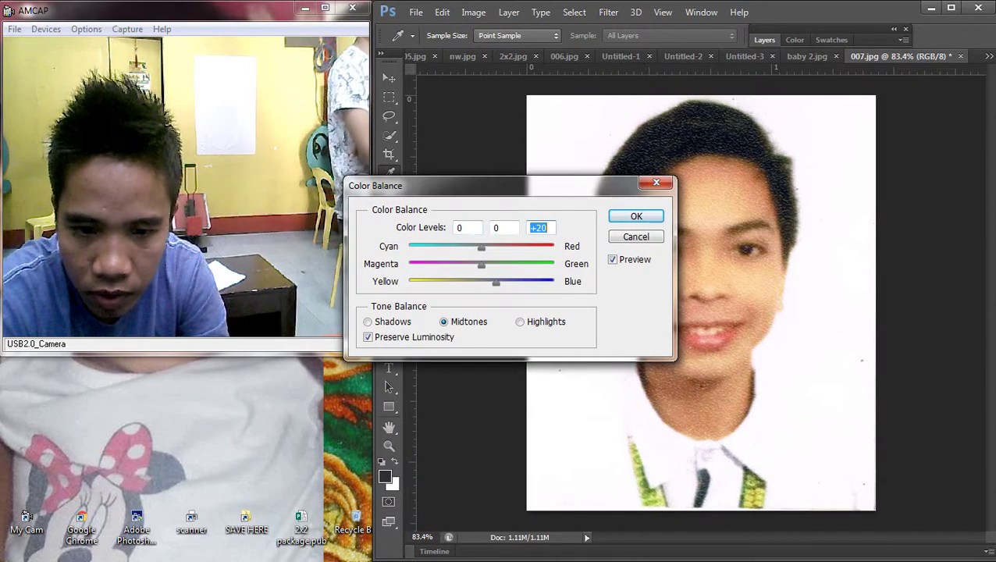
pyautogui.press('Return')
pyautogui.hotkey('ctrl', '-')
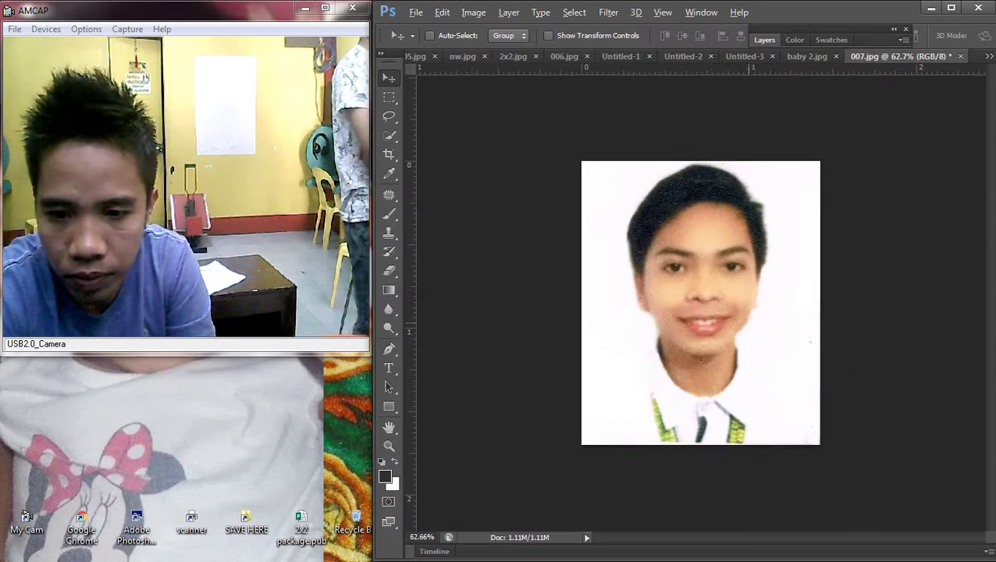
pyautogui.hotkey('ctrl', '0')
pyautogui.scroll(1, 701, 303)
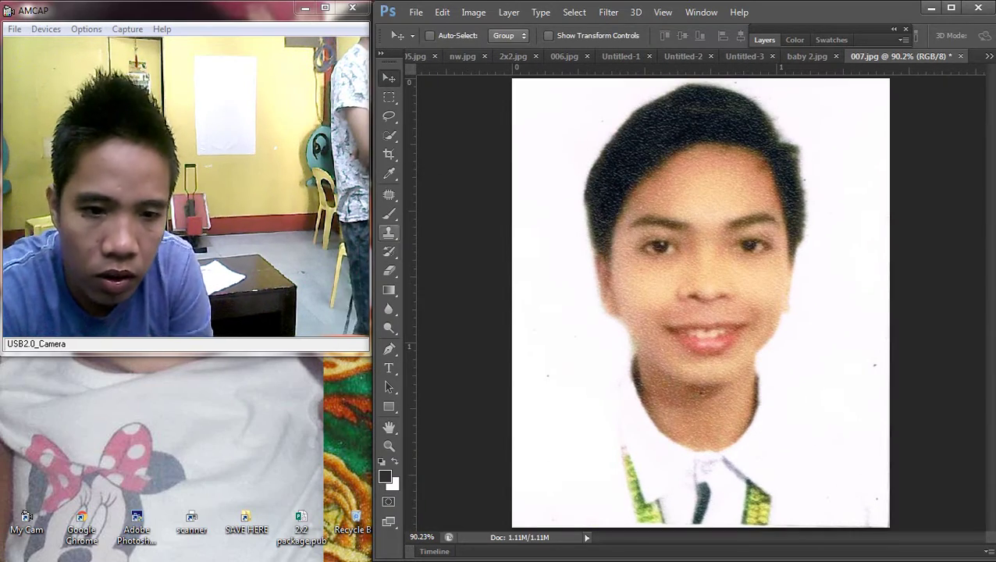
# - Select the Patch tool, inspect the portrait, and reopen Curves
pyautogui.press('j')
pyautogui.scroll(6, 695, 416)
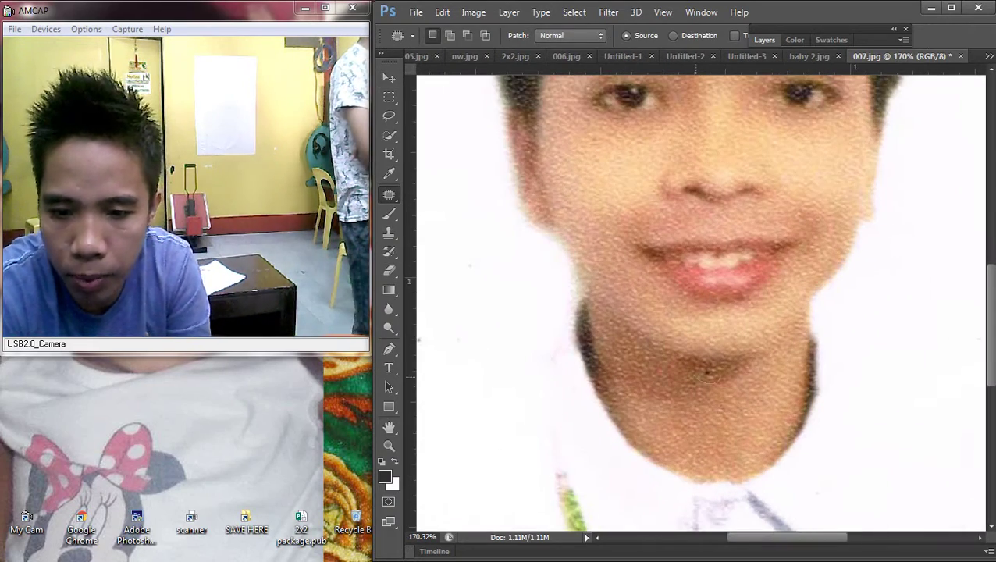
pyautogui.scroll(-8, 694, 416)
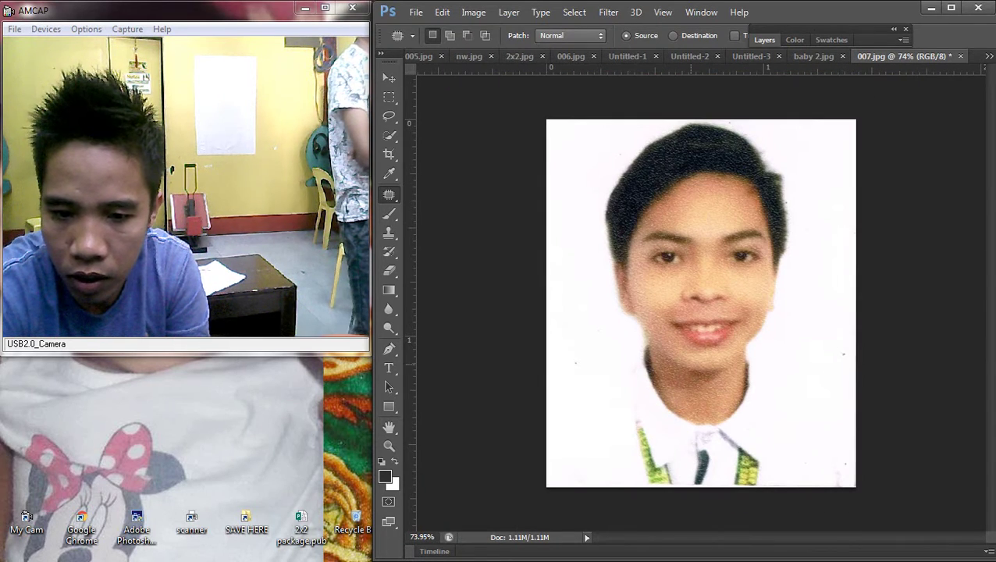
pyautogui.scroll(-1, 700, 303)
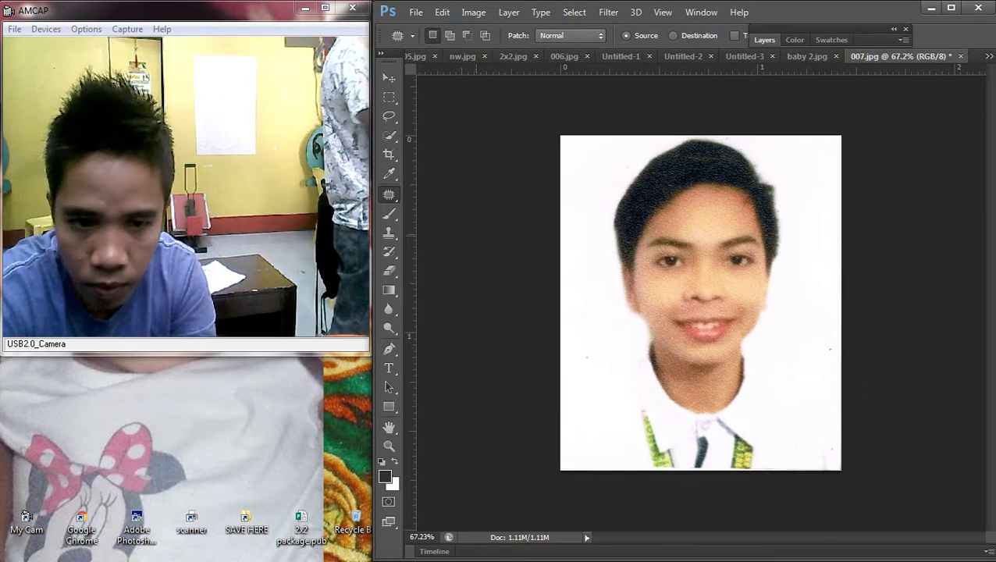
pyautogui.scroll(-1, 701, 303)
pyautogui.scroll(1, 701, 303)
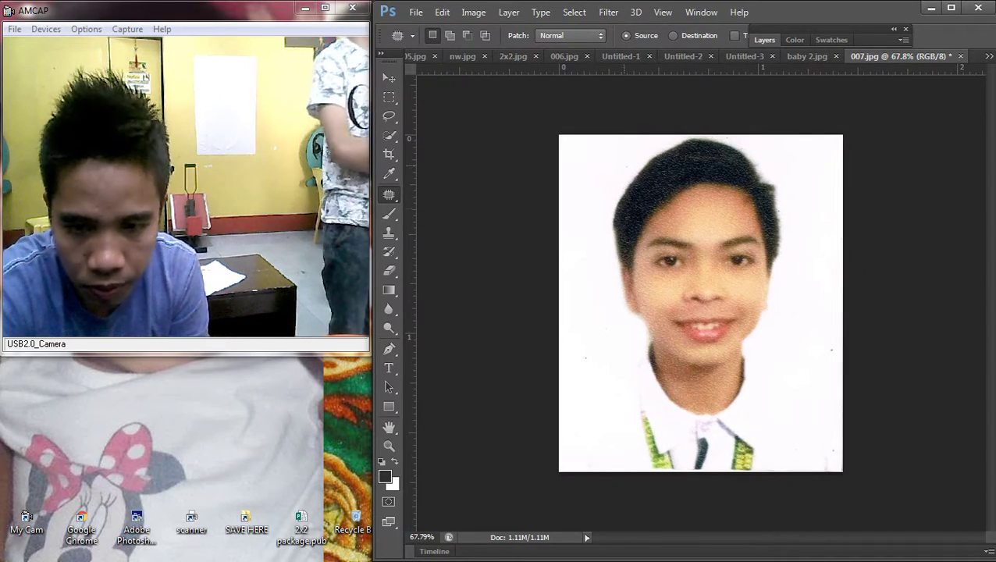
pyautogui.hotkey('alt', 'f')
pyautogui.press('Escape')
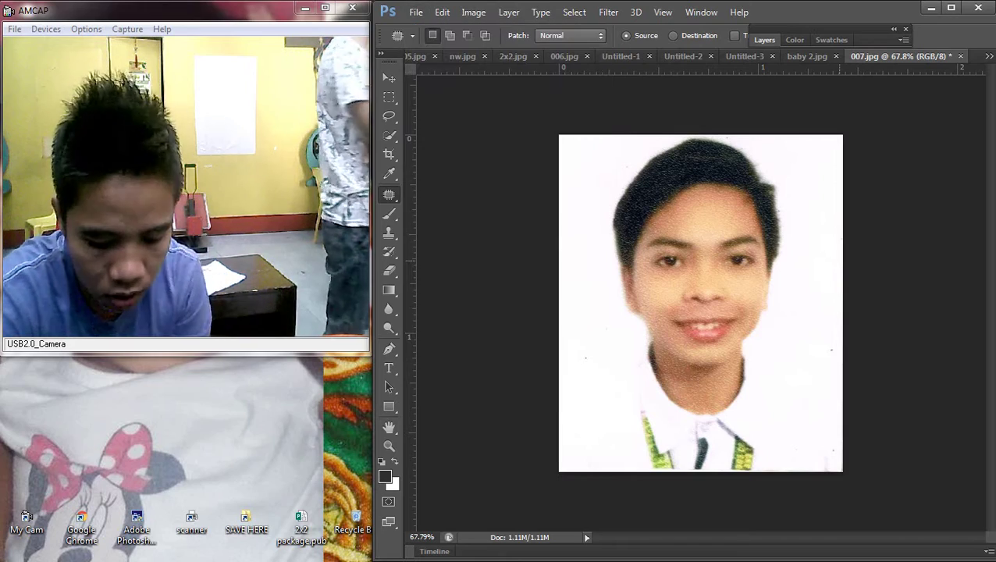
pyautogui.hotkey('ctrl', 'm')
# - Darken the portrait with one more Curves point, then apply a Color Balance adjustment
pyautogui.moveTo(359, 353); pyautogui.dragTo(362, 352)
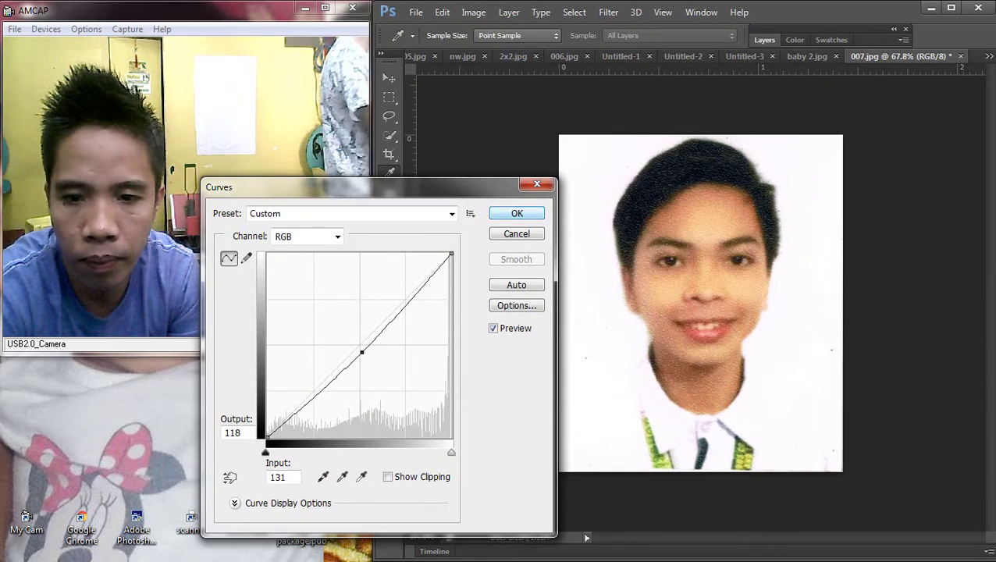
pyautogui.press('Return')
pyautogui.hotkey('ctrl', 'b')
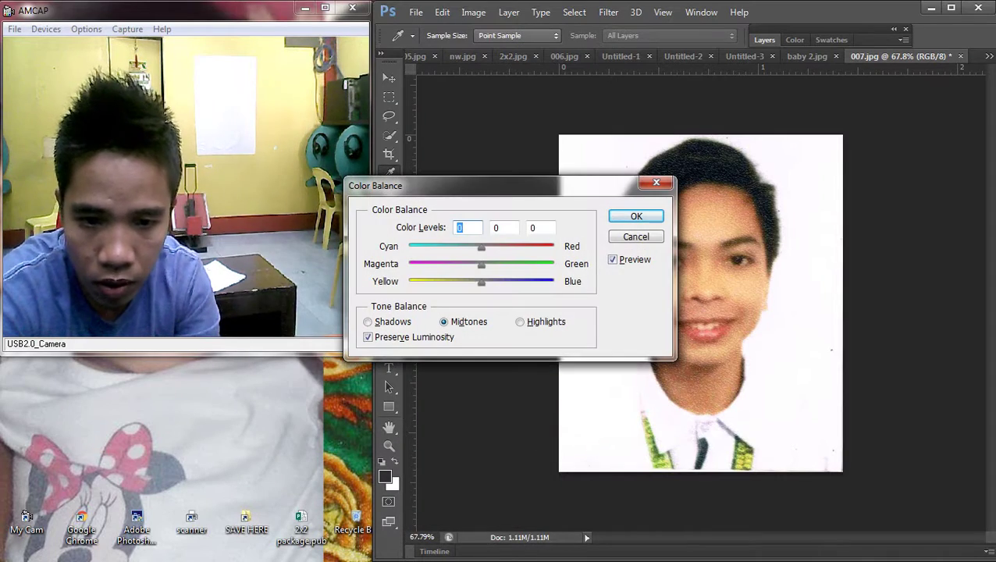
pyautogui.press('Tab')
pyautogui.press('Tab')
pyautogui.press('Return')
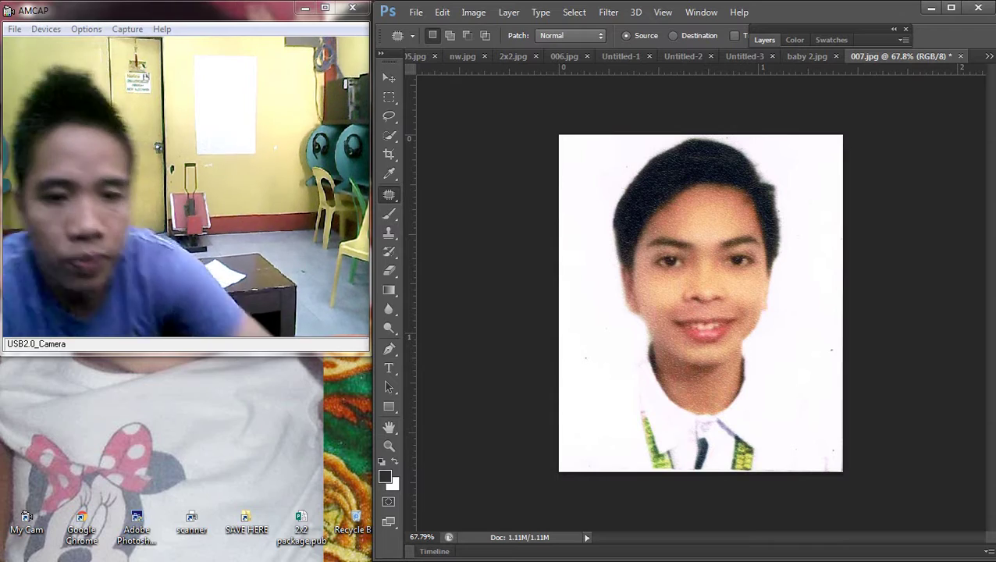
pyautogui.scroll(3, 700, 304)
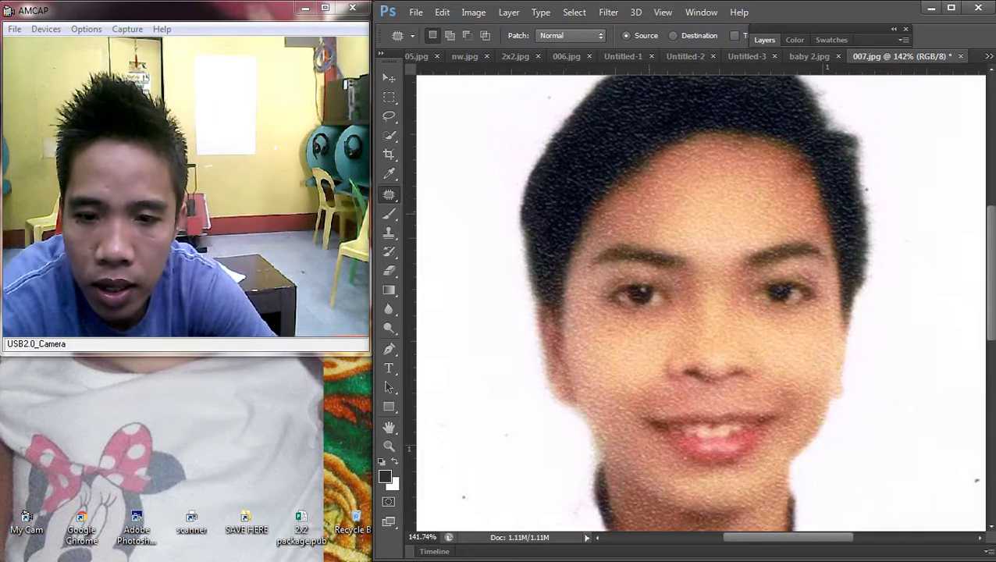
pyautogui.scroll(-3, 700, 304)
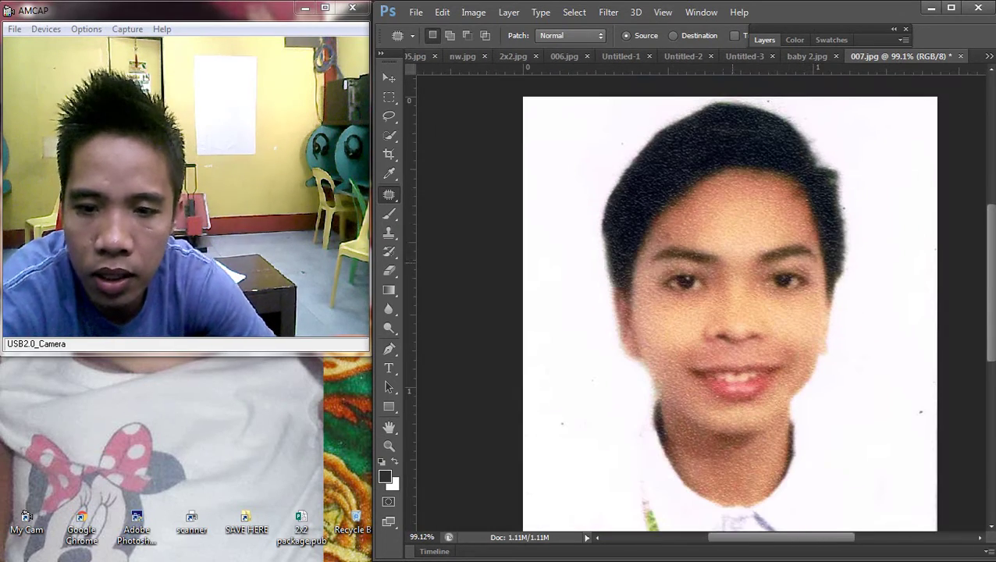
pyautogui.scroll(-2, 700, 304)
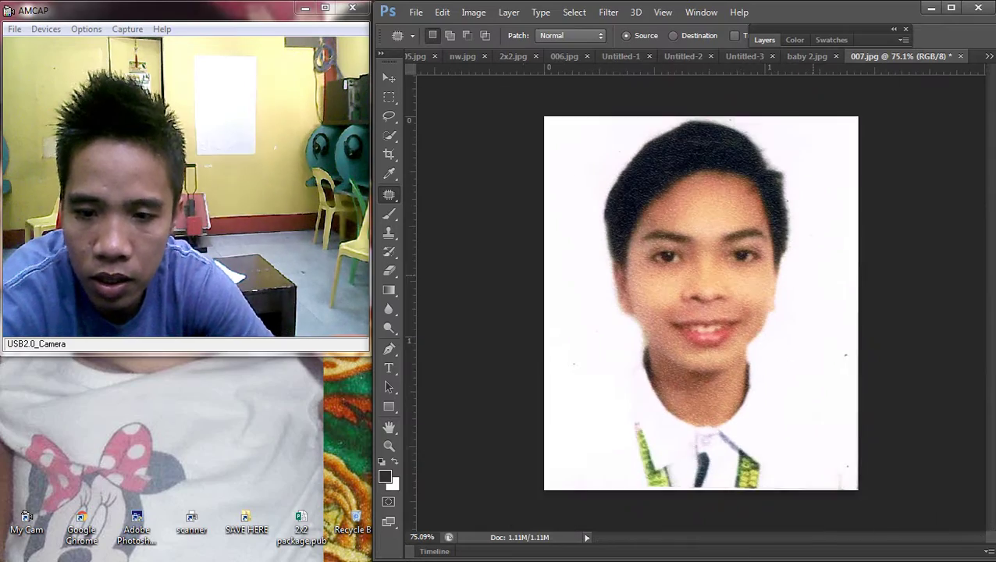
pyautogui.scroll(5, 672, 225)
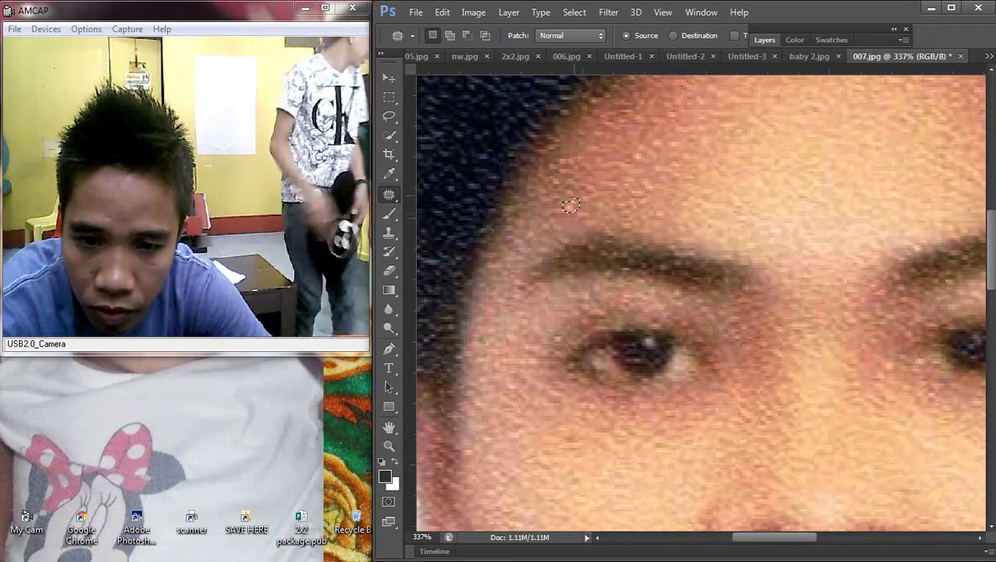
pyautogui.scroll(-2, 640, 211)
pyautogui.scroll(-5, 700, 304)
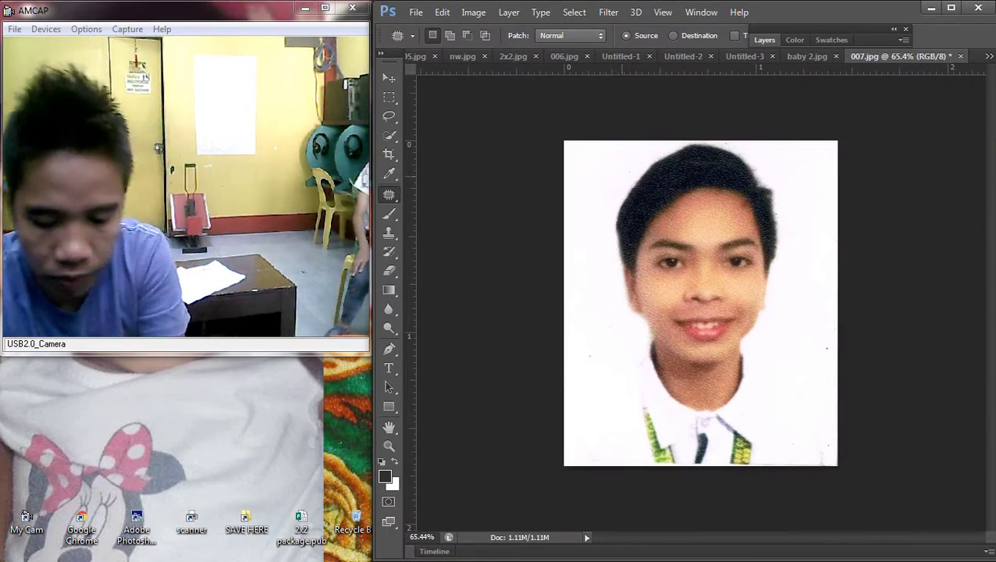
# - Save the portrait as 1c2.jpg in the SAVE HERE folder and return to 2x2 package.pub
pyautogui.hotkey('alt', 'f')
pyautogui.press('Return')
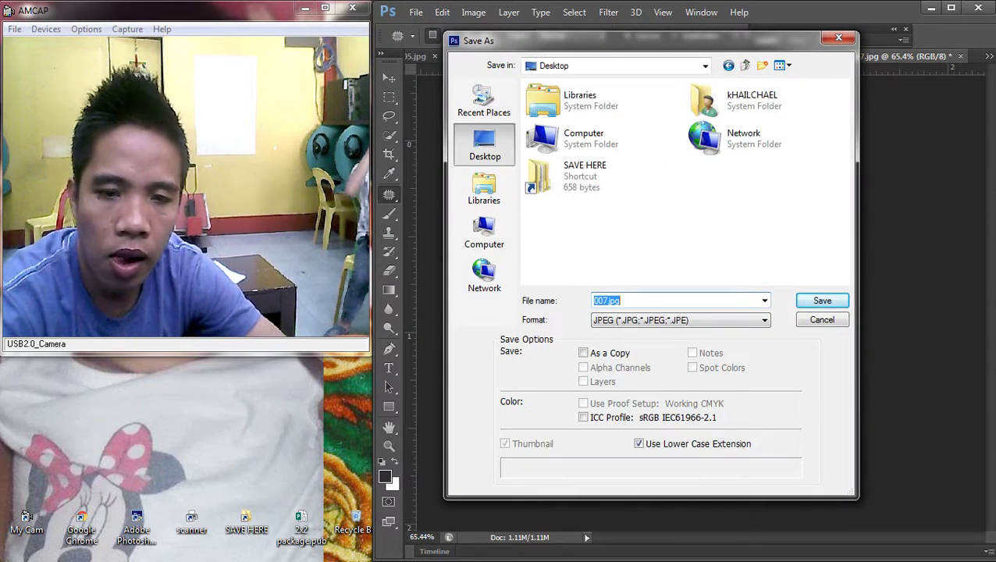
pyautogui.doubleClick(546, 167)
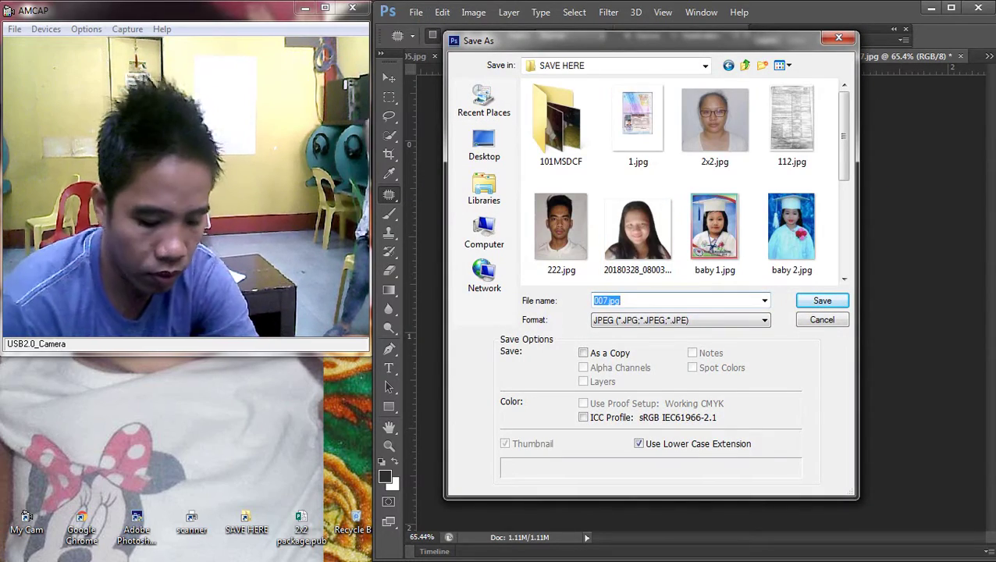
pyautogui.write('1c2')
pyautogui.press('Return')
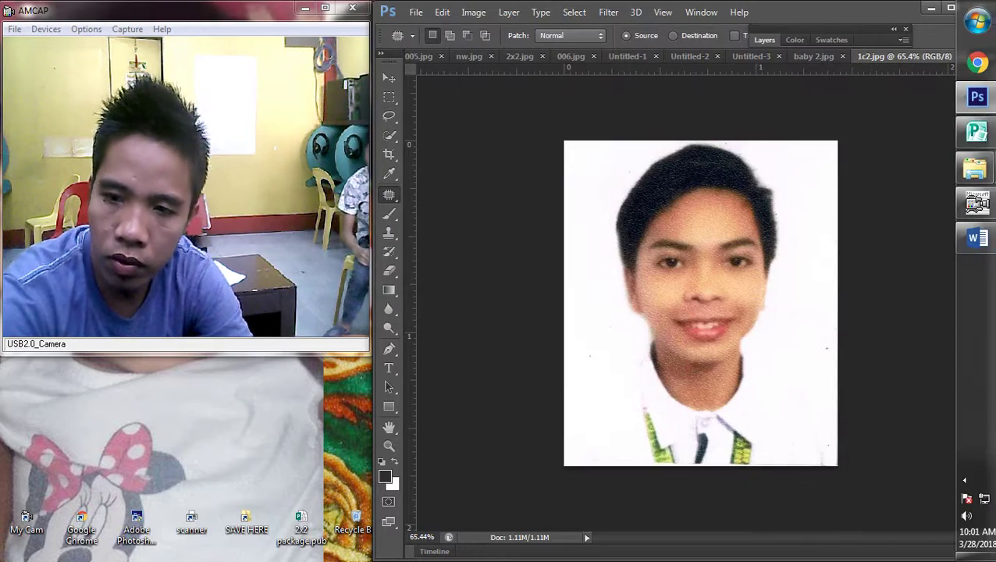
pyautogui.click(976, 131)
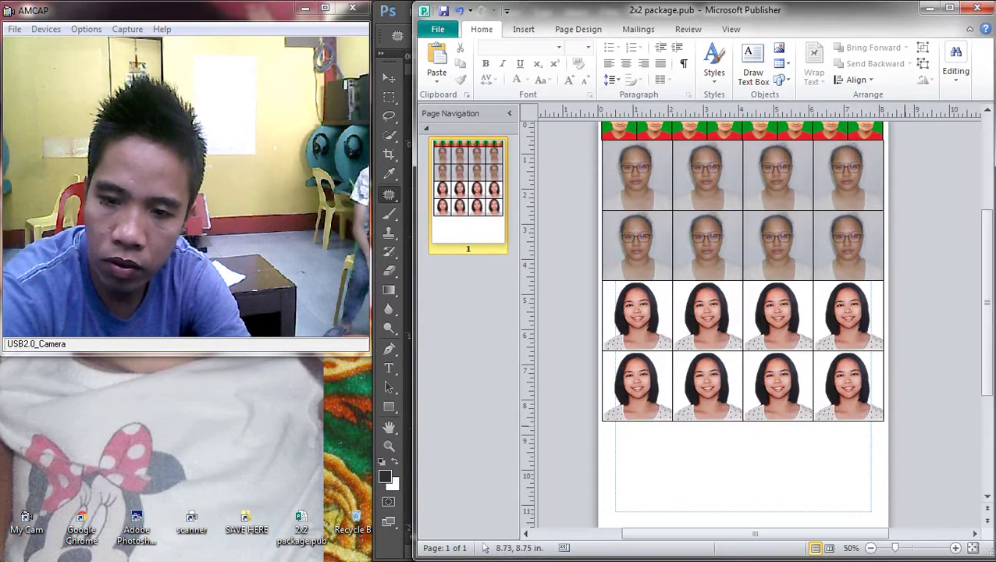
# - Delete the old portrait grid, select 1c2.jpg in Desktop > SAVE HERE, then return to Publisher
pyautogui.press('Tab')
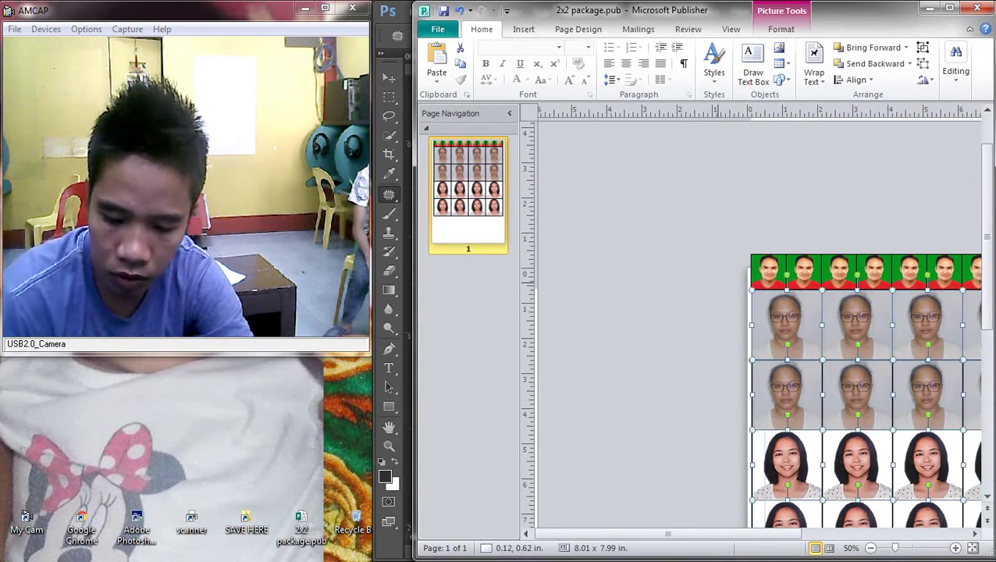
pyautogui.press('Delete')
pyautogui.press('super+e')
pyautogui.click(483, 100)
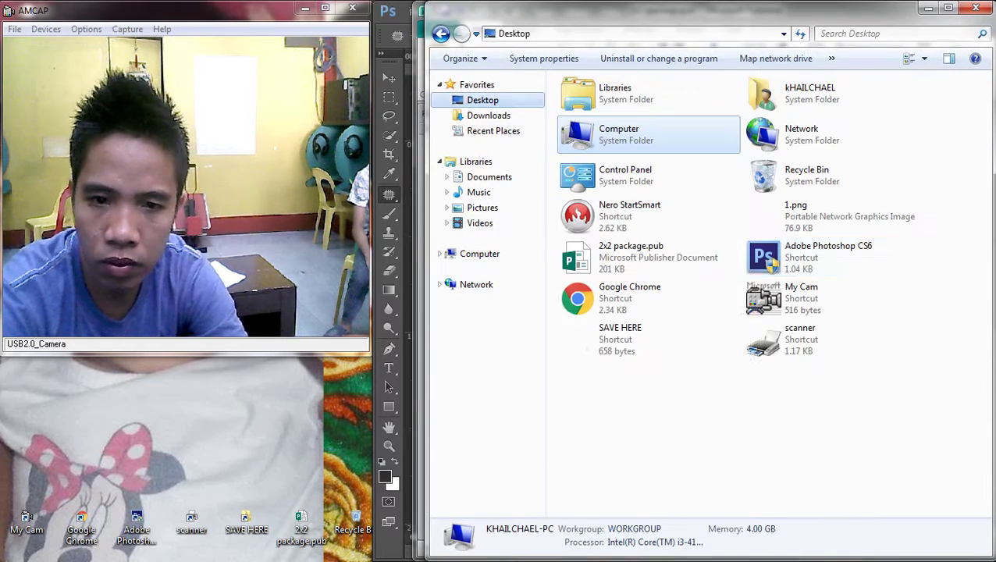
pyautogui.click(625, 339)
pyautogui.doubleClick(624, 340)
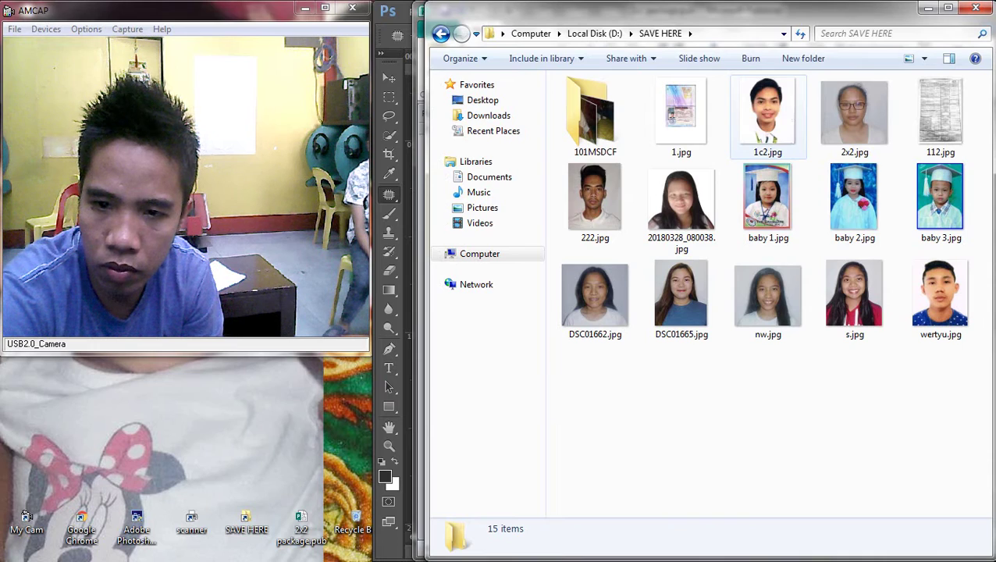
pyautogui.click(767, 117)
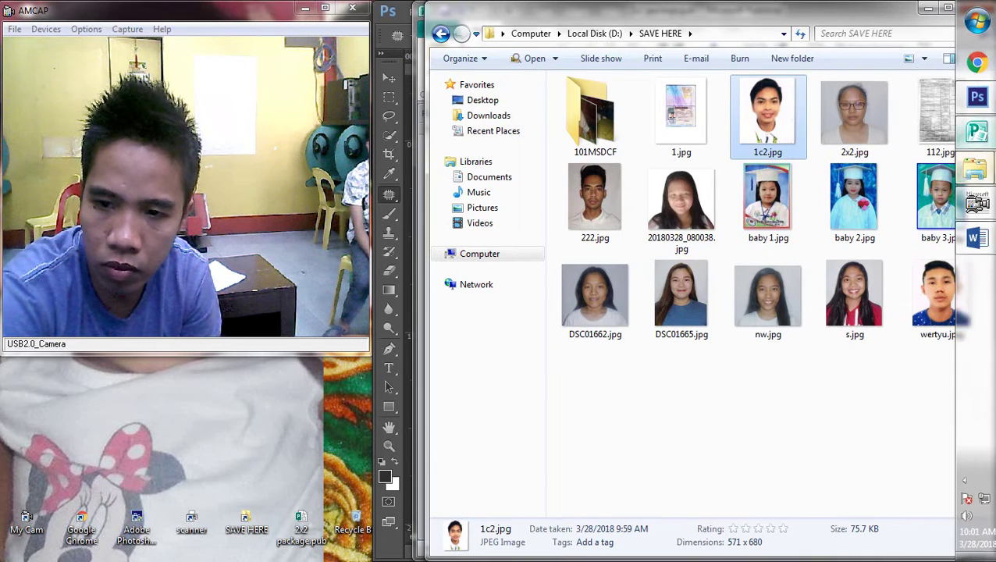
pyautogui.click(972, 166)
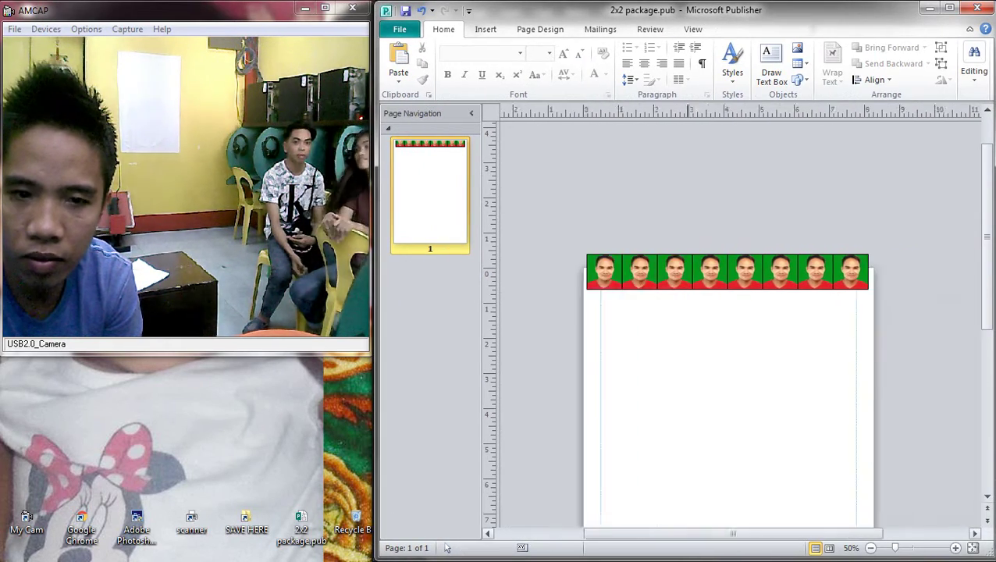
# - Paste the 1c2 portrait and move it just below the green strip
pyautogui.hotkey('ctrl', 'v')
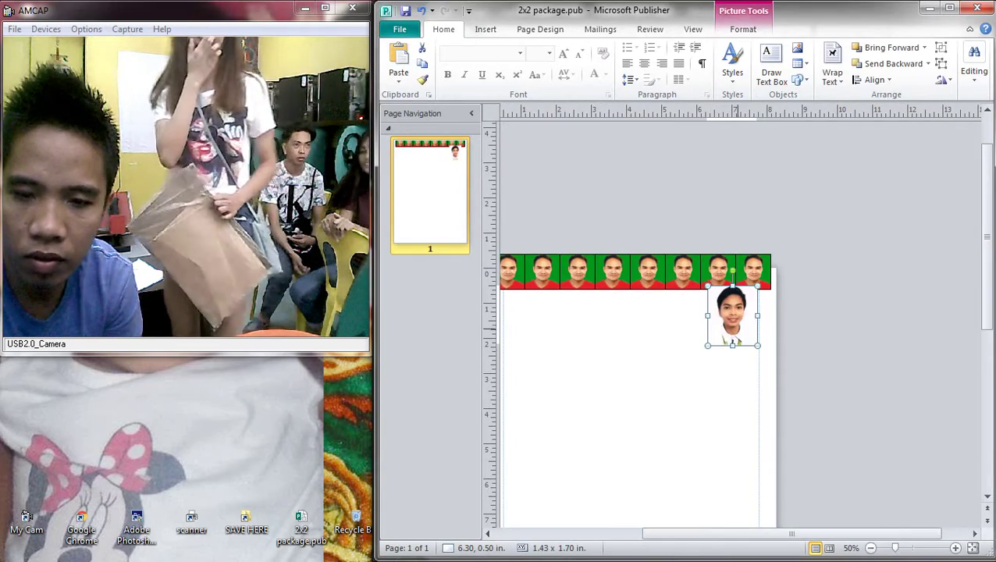
pyautogui.moveTo(730, 309); pyautogui.dragTo(604, 340)
pyautogui.scroll(3, 604, 359)
# - Unlock the aspect ratio and resize the portrait to 1.38 x 1.70 inches
pyautogui.rightClick(743, 335)
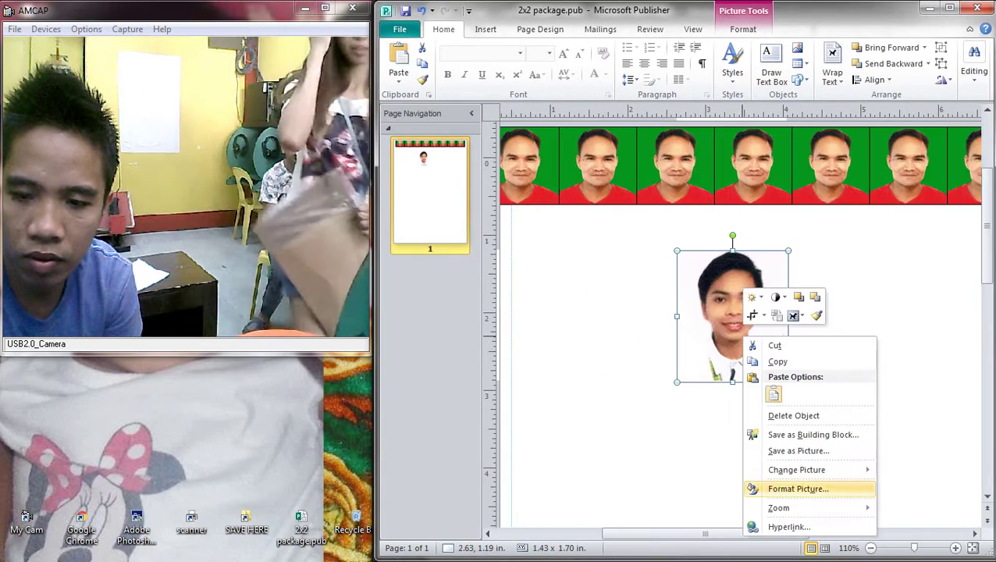
pyautogui.click(797, 489)
pyautogui.click(614, 120)
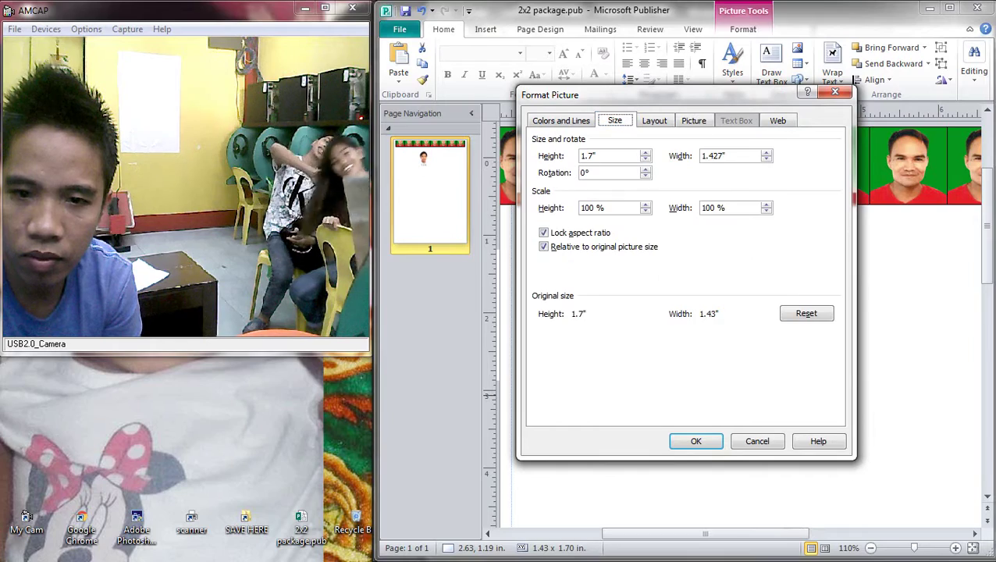
pyautogui.click(543, 233)
pyautogui.click(543, 246)
pyautogui.moveTo(597, 156); pyautogui.dragTo(579, 156)
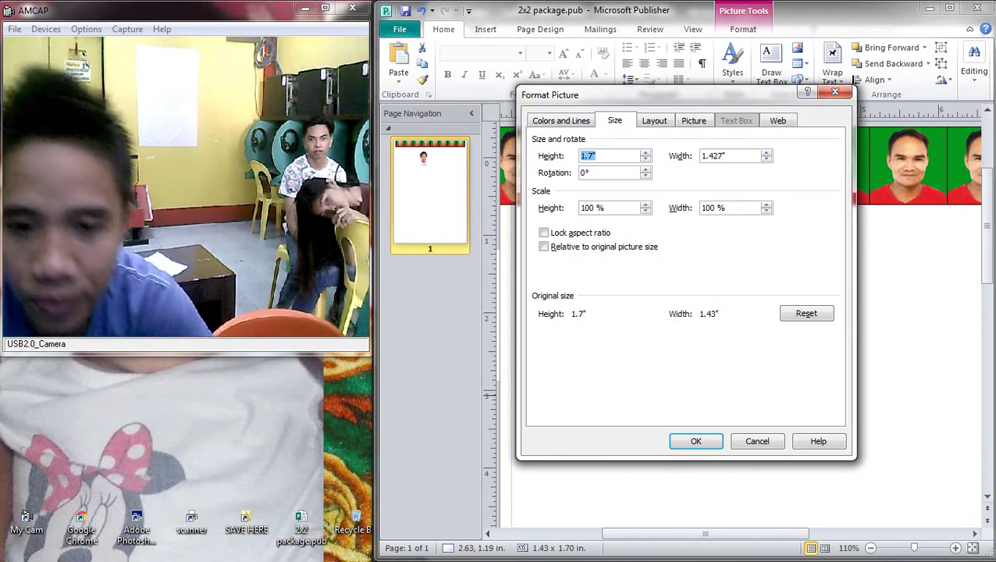
pyautogui.press('Tab')
pyautogui.write('1.3')
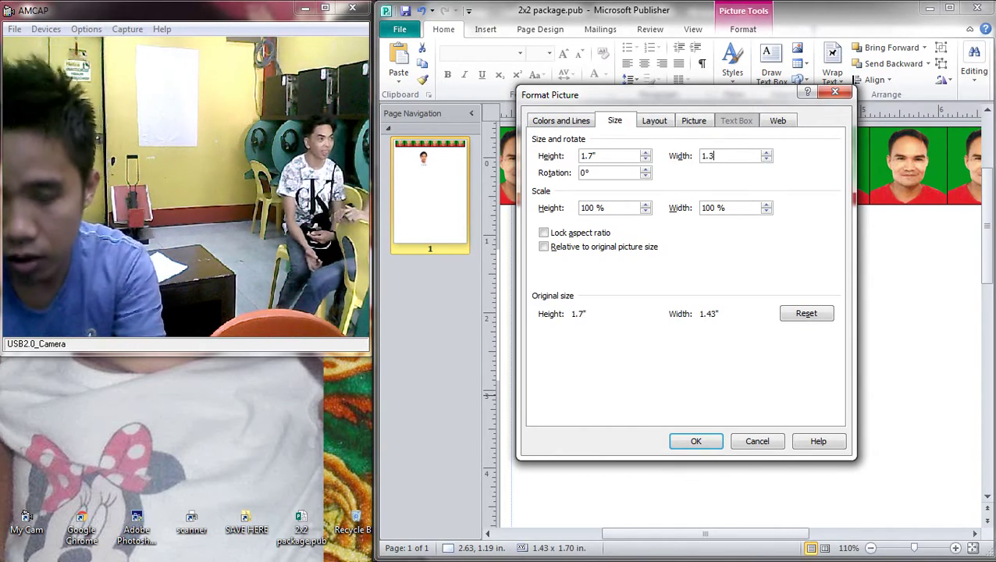
pyautogui.write('8')
pyautogui.press('Return')
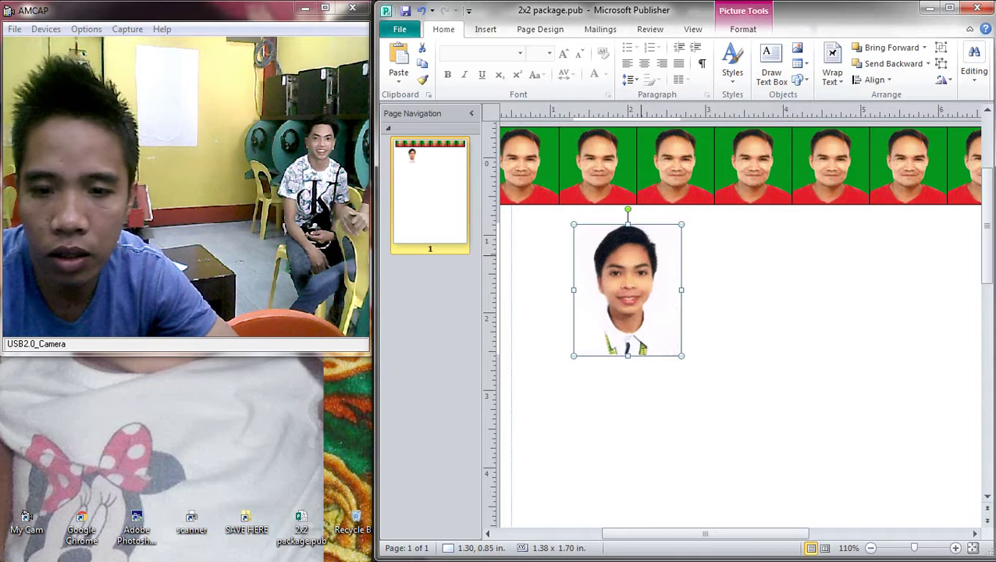
# - Position the portrait at the left margin and duplicate the portraits to the right
pyautogui.scroll(-3, 685, 303)
pyautogui.moveTo(684, 303); pyautogui.dragTo(662, 295)
pyautogui.scroll(3, 660, 295)
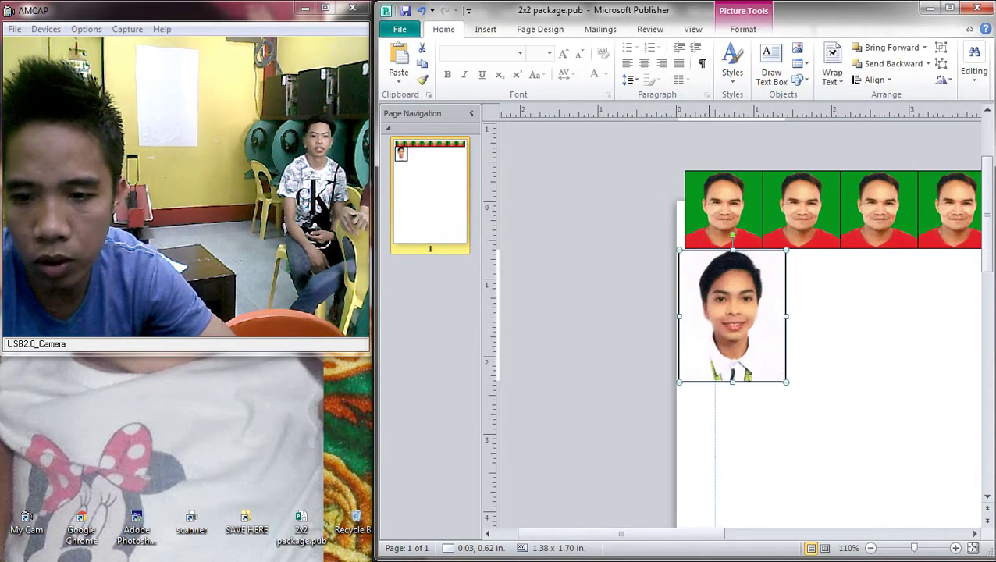
pyautogui.moveTo(732, 315); pyautogui.dragTo(842, 314)
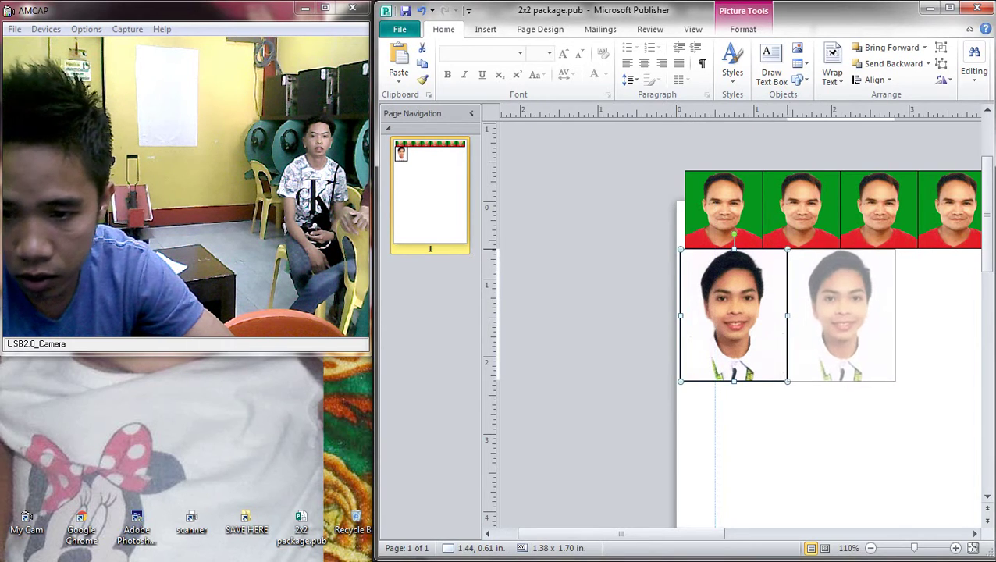
pyautogui.scroll(-2, 841, 315)
pyautogui.moveTo(844, 382); pyautogui.dragTo(623, 265)
pyautogui.moveTo(734, 315); pyautogui.dragTo(870, 315)
# - Add the fifth portrait copy, nudge the row right, and bring up the print settings
pyautogui.scroll(-5, 870, 315)
pyautogui.moveTo(711, 289); pyautogui.dragTo(878, 404)
pyautogui.scroll(6, 878, 404)
pyautogui.moveTo(827, 456); pyautogui.dragTo(781, 413)
pyautogui.moveTo(889, 456); pyautogui.dragTo(492, 285)
pyautogui.moveTo(845, 455); pyautogui.dragTo(651, 266)
pyautogui.moveTo(718, 347); pyautogui.dragTo(576, 299)
pyautogui.scroll(-5, 806, 347)
pyautogui.press('Right')
pyautogui.press('Right')
pyautogui.press('Right')
pyautogui.press('Right')
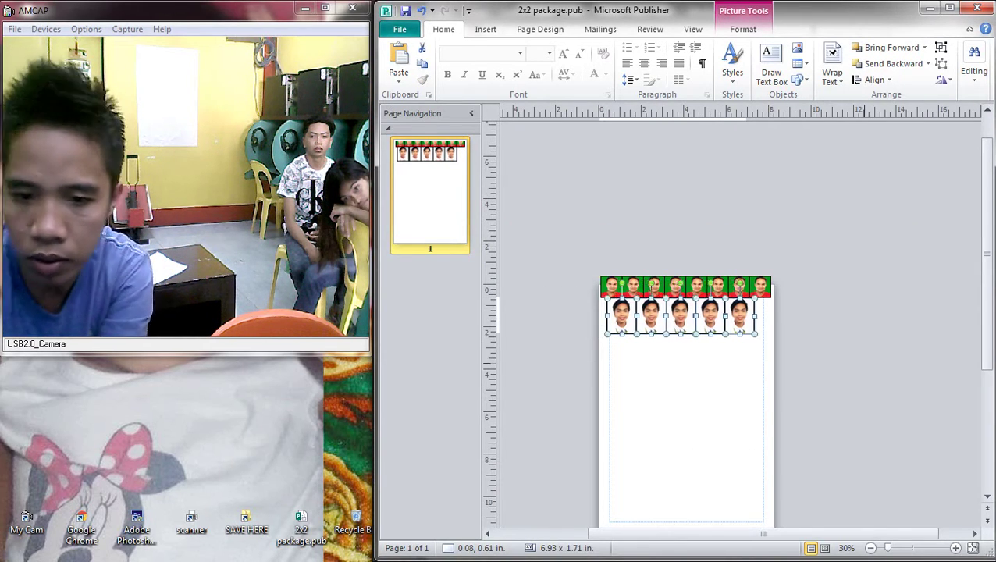
pyautogui.press('Escape')
pyautogui.hotkey('ctrl', 'p')
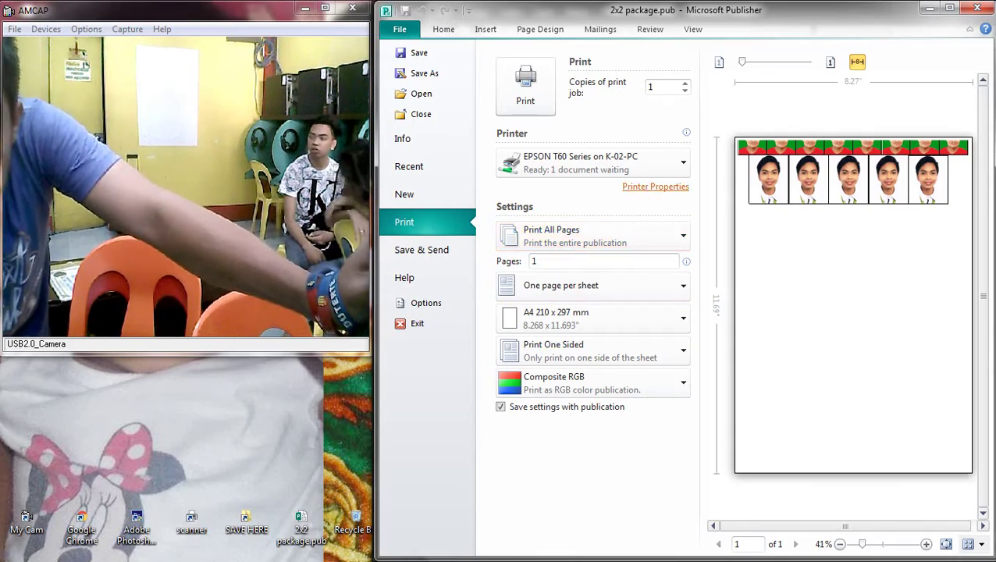
# - Apply the EPSON T60's pics only preset in Printer Properties and exit Backstage
pyautogui.click(656, 187)
pyautogui.click(425, 43)
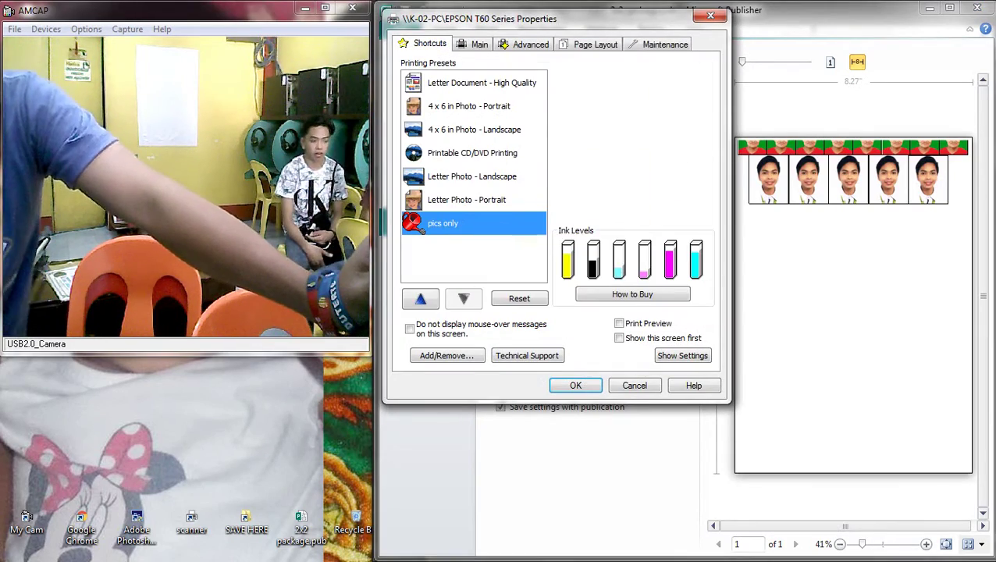
pyautogui.press('Return')
pyautogui.press('Escape')
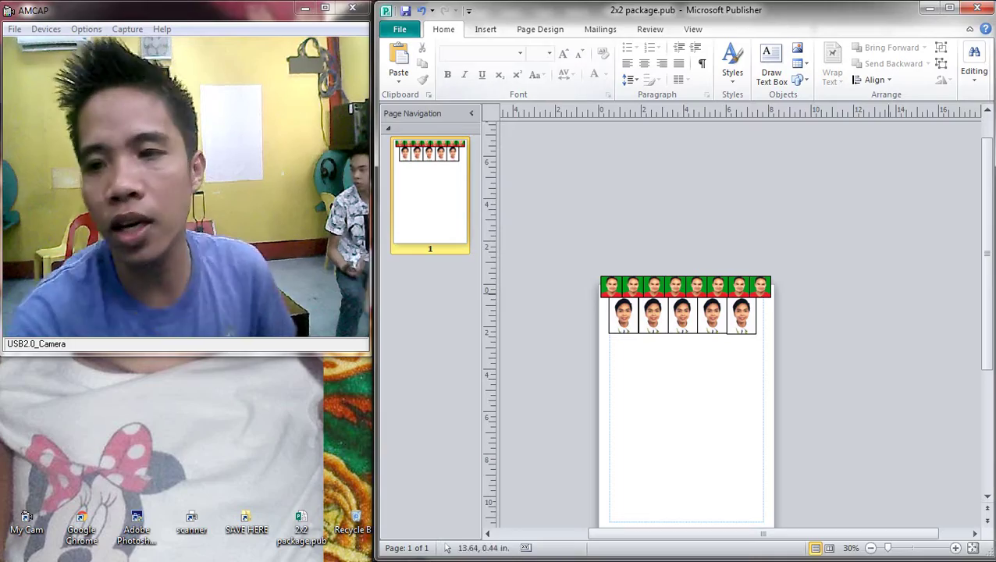
# - Minimize Publisher, the SAVE HERE folder, Photoshop and the Imported Pictures and Videos window
pyautogui.click(930, 8)
pyautogui.click(928, 7)
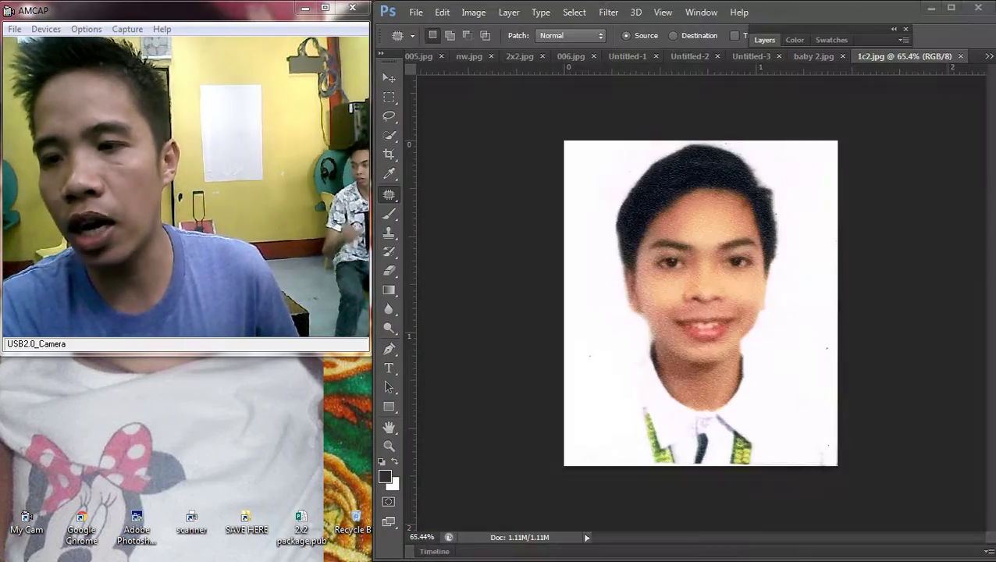
pyautogui.click(926, 8)
pyautogui.click(907, 10)
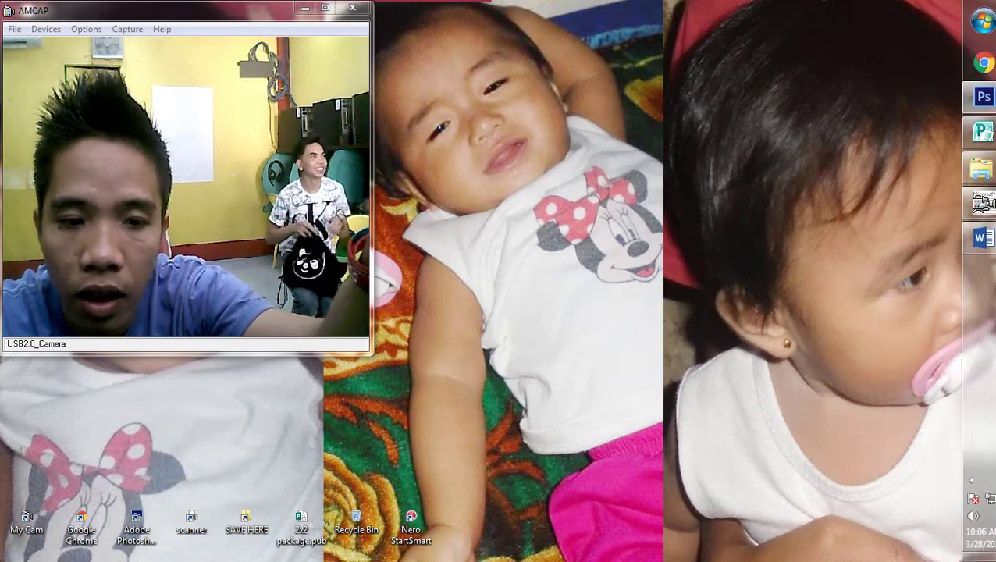
pyautogui.click(965, 481)
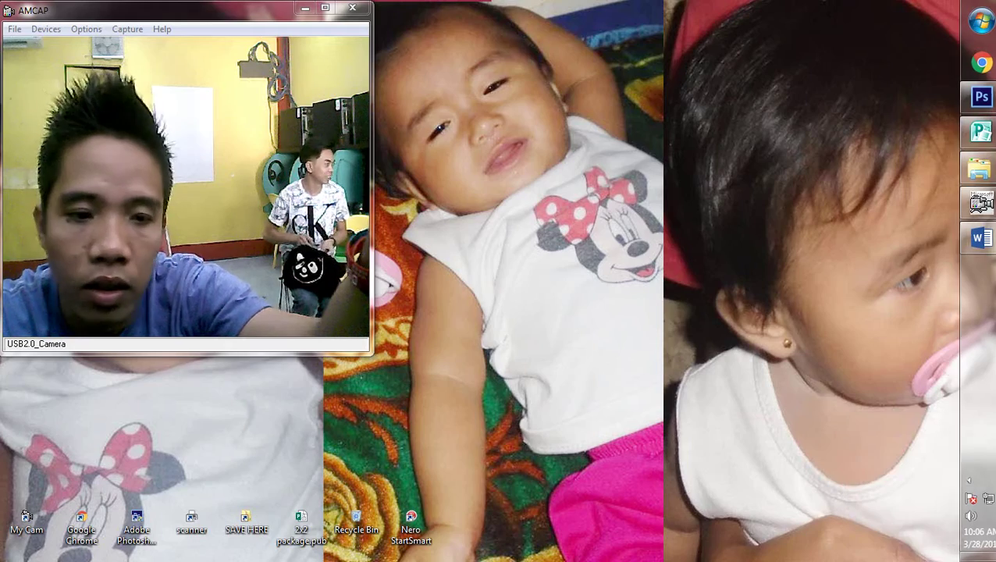
pyautogui.rightClick(474, 173)
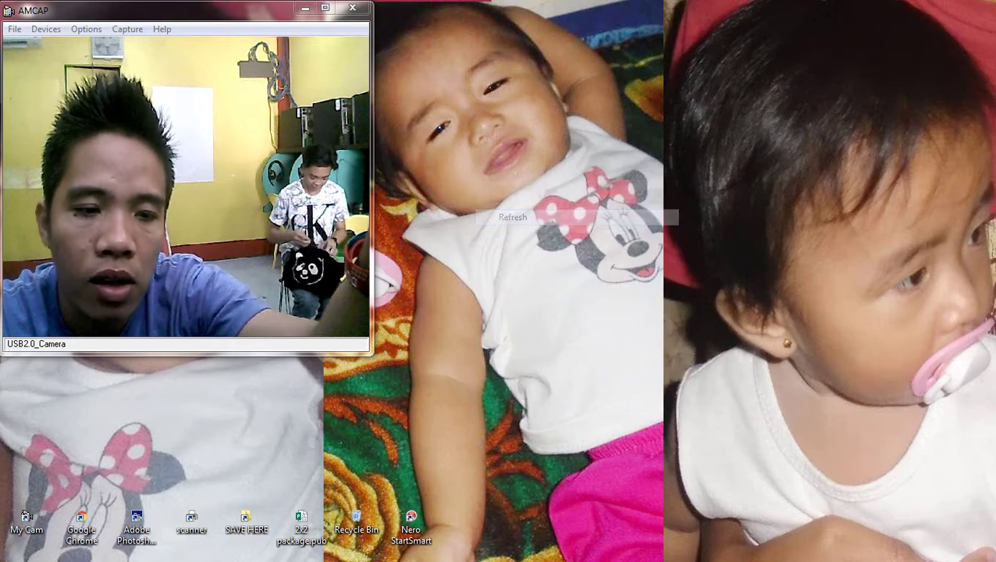
pyautogui.rightClick(518, 217)
pyautogui.moveTo(554, 226)
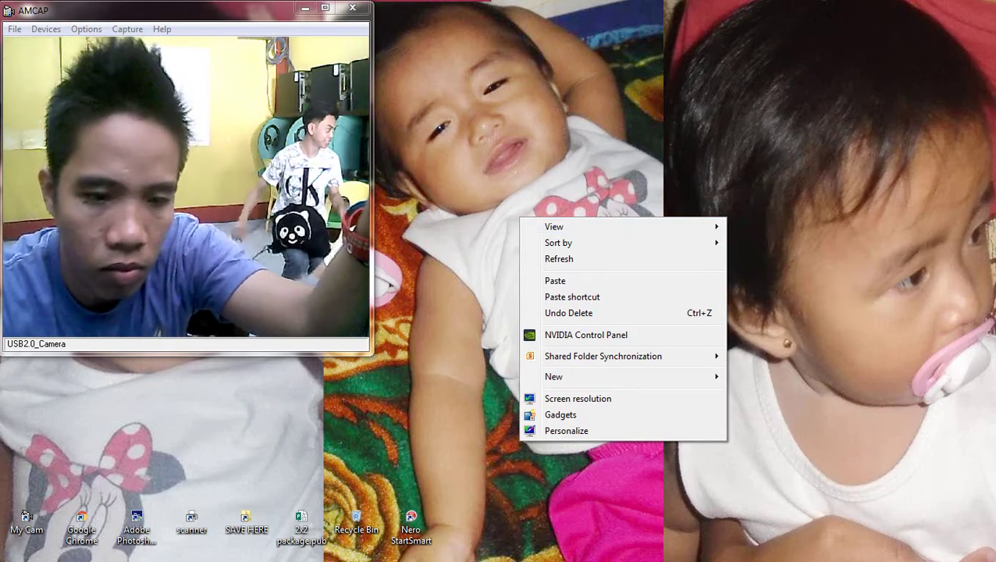
pyautogui.click(559, 259)
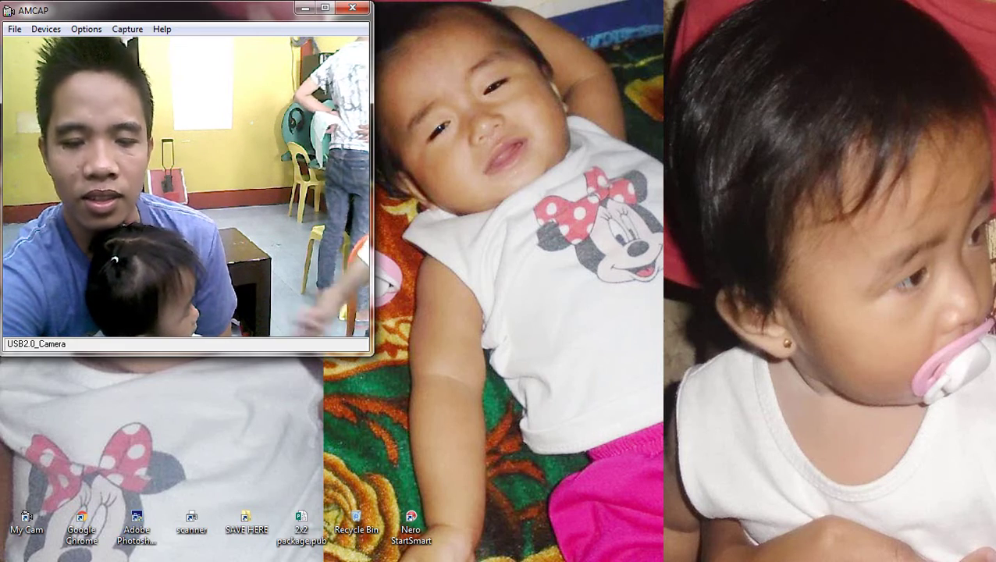
pyautogui.rightClick(716, 124)
pyautogui.click(753, 165)
pyautogui.moveTo(991, 281)
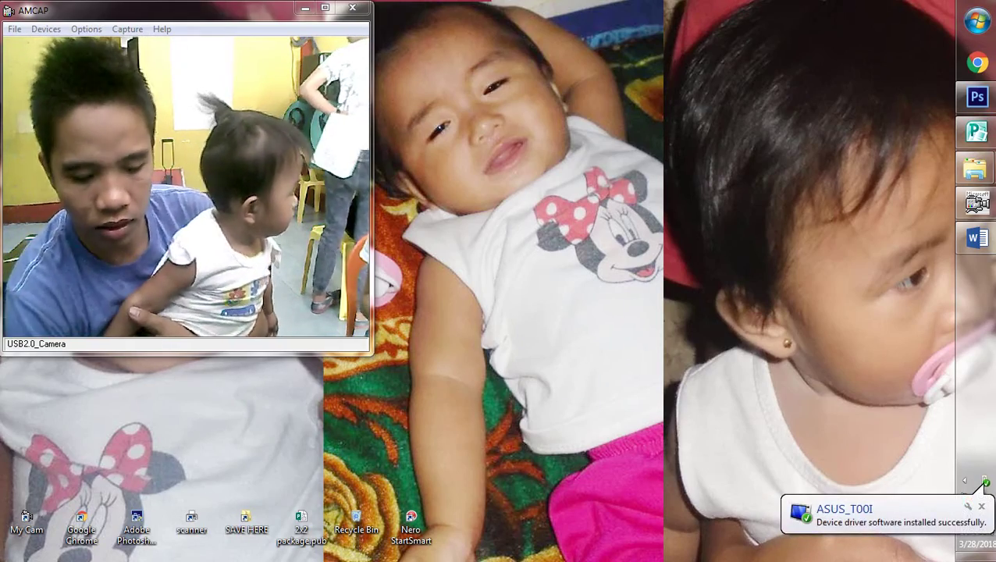
# - Browse the ASUS_T00I phone's Internal storage to the SHAREit > pictures folder
pyautogui.press('super+e')
pyautogui.press('Return')
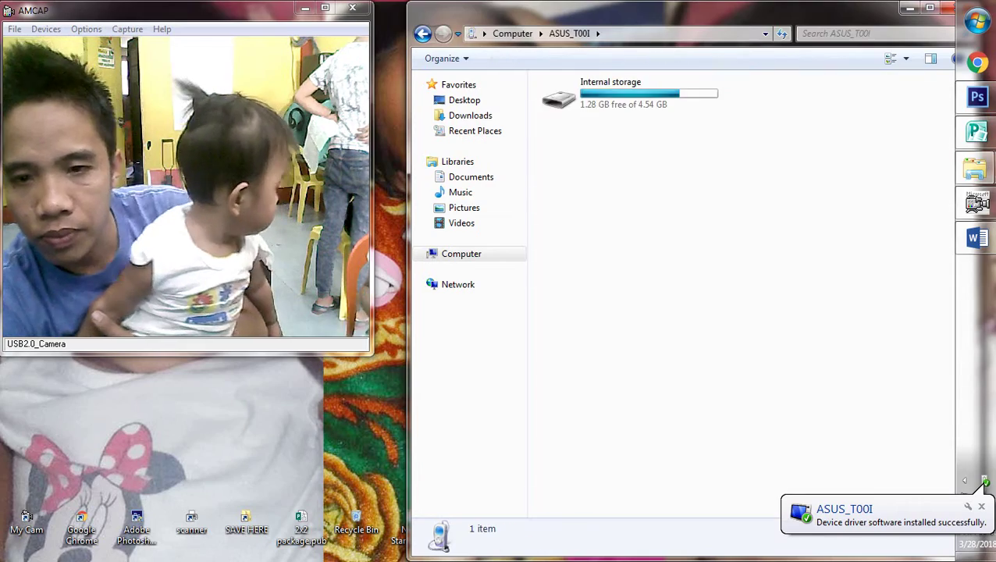
pyautogui.press('Return')
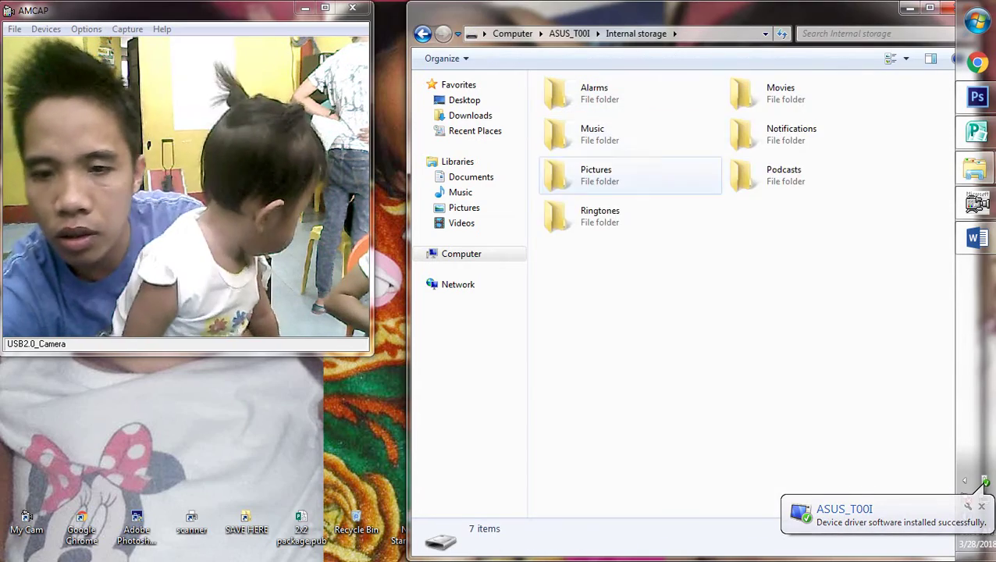
pyautogui.click(811, 257)
pyautogui.write('sms')
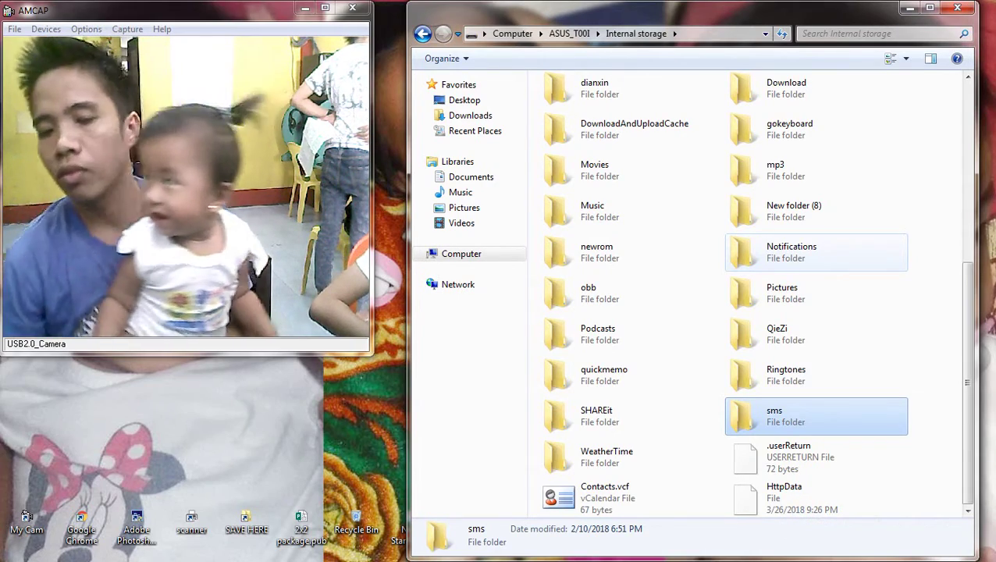
pyautogui.doubleClick(616, 416)
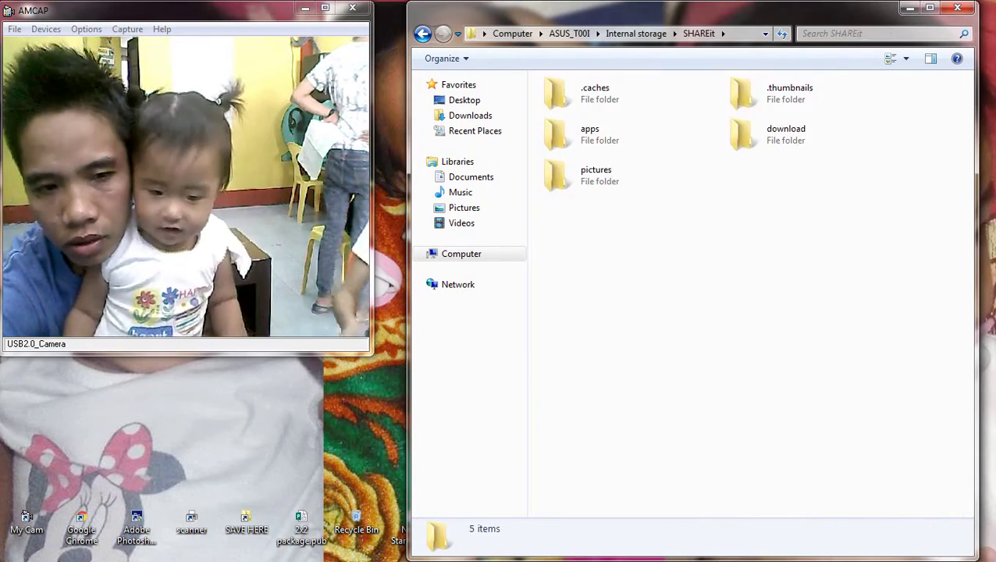
pyautogui.doubleClick(601, 257)
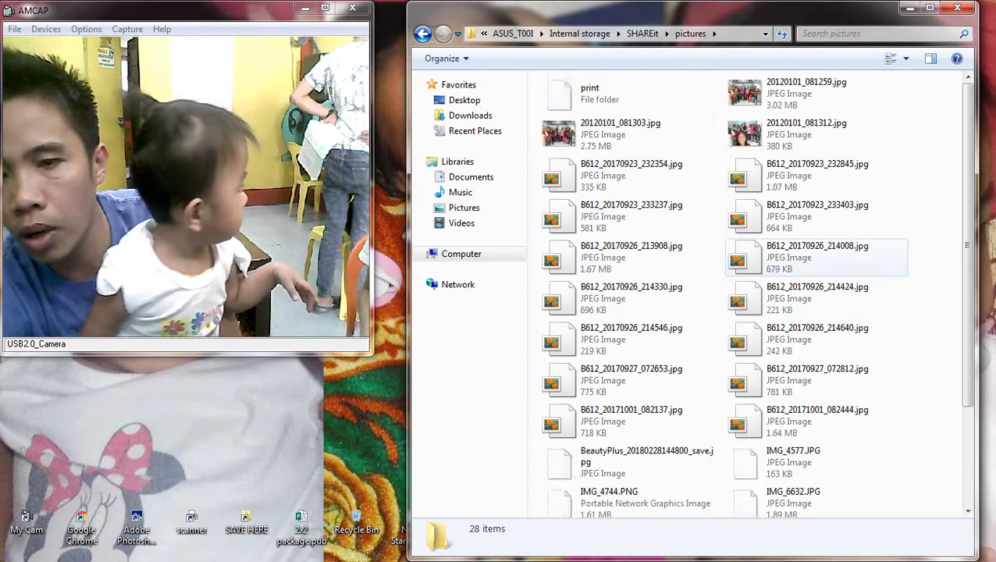
pyautogui.scroll(-2, 816, 258)
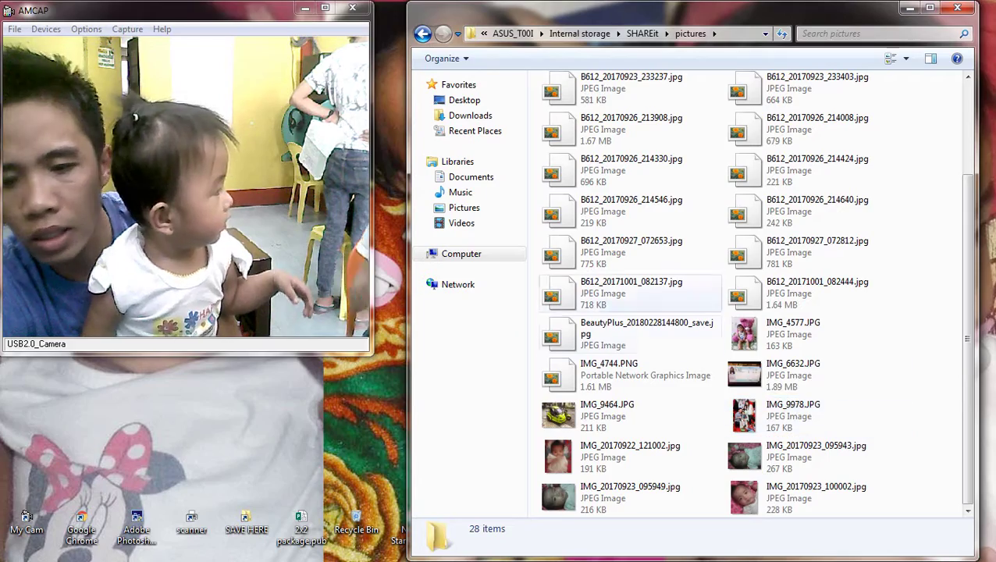
# - Copy IMG_6632.JPG and close Explorer
pyautogui.rightClick(784, 379)
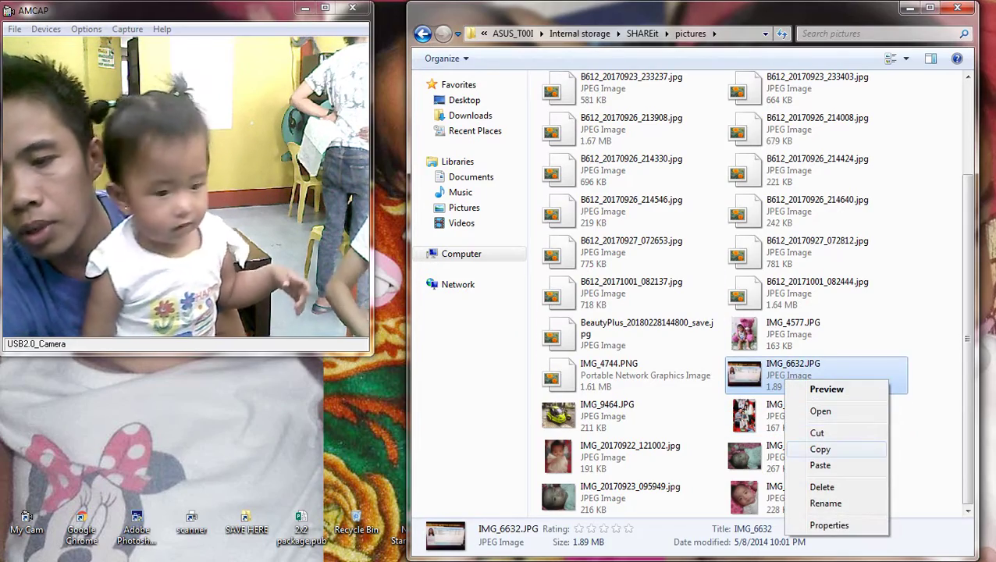
pyautogui.click(819, 449)
pyautogui.click(957, 8)
# - Paste the copied photo onto the desktop, then open the Desktop folder in Explorer
pyautogui.rightClick(618, 219)
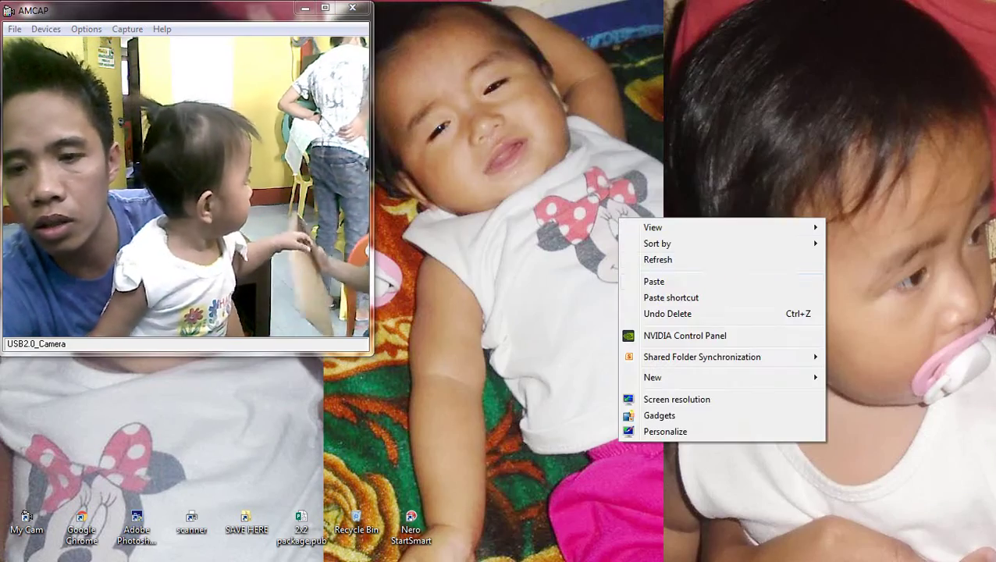
pyautogui.click(654, 281)
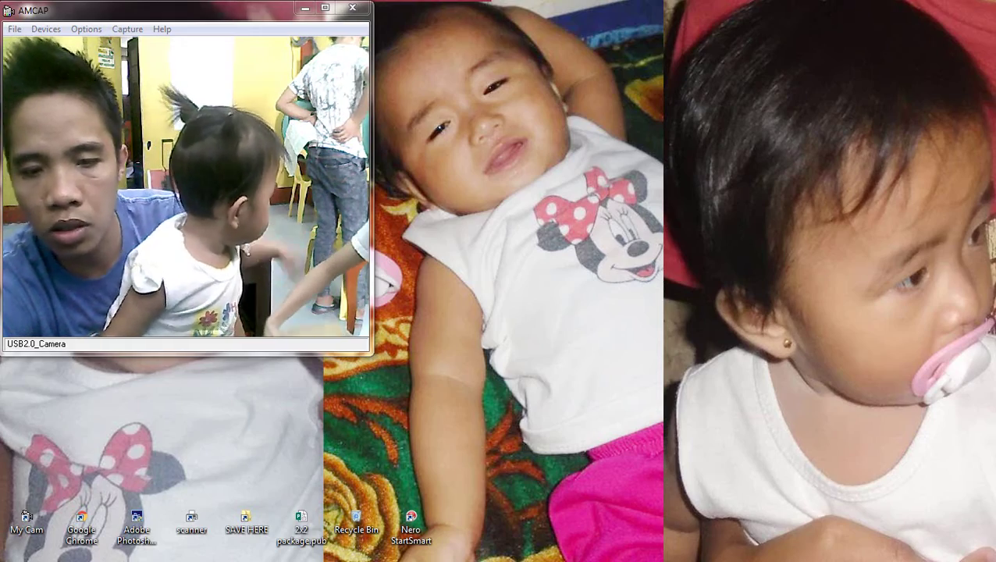
pyautogui.press('super+e')
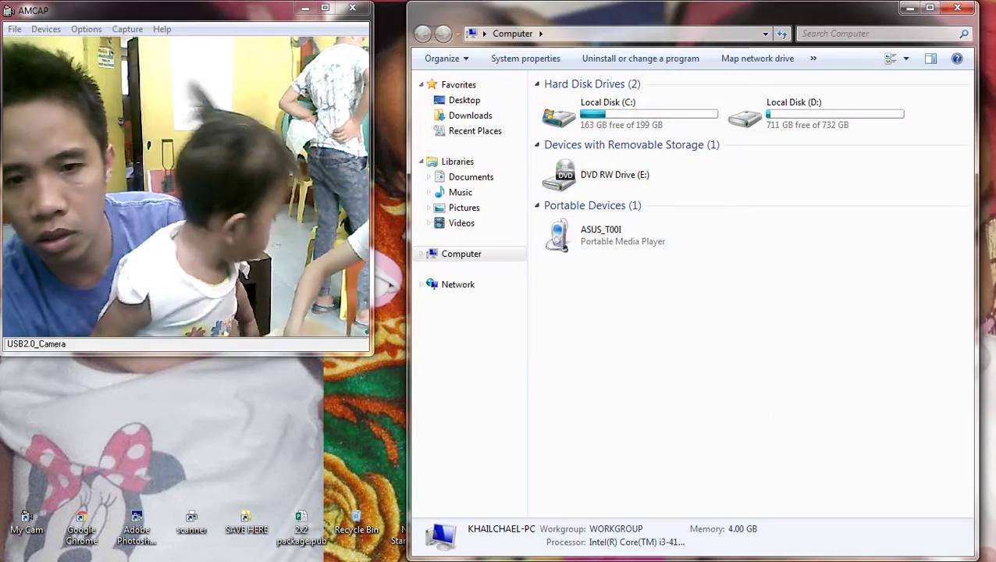
pyautogui.click(459, 84)
pyautogui.click(463, 100)
pyautogui.click(780, 339)
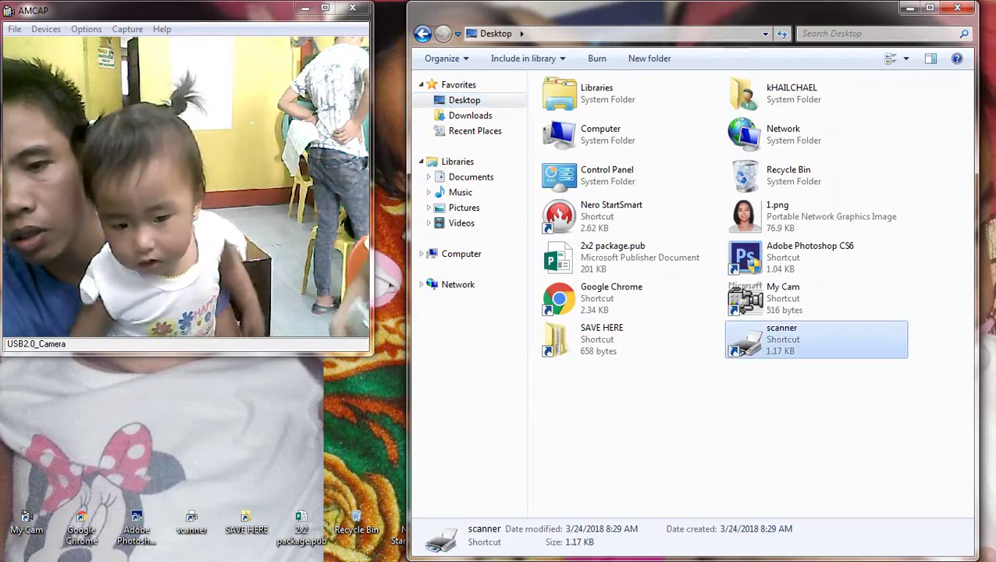
# - Paste the photo into the Desktop folder, then switch to the Computer view
pyautogui.rightClick(793, 164)
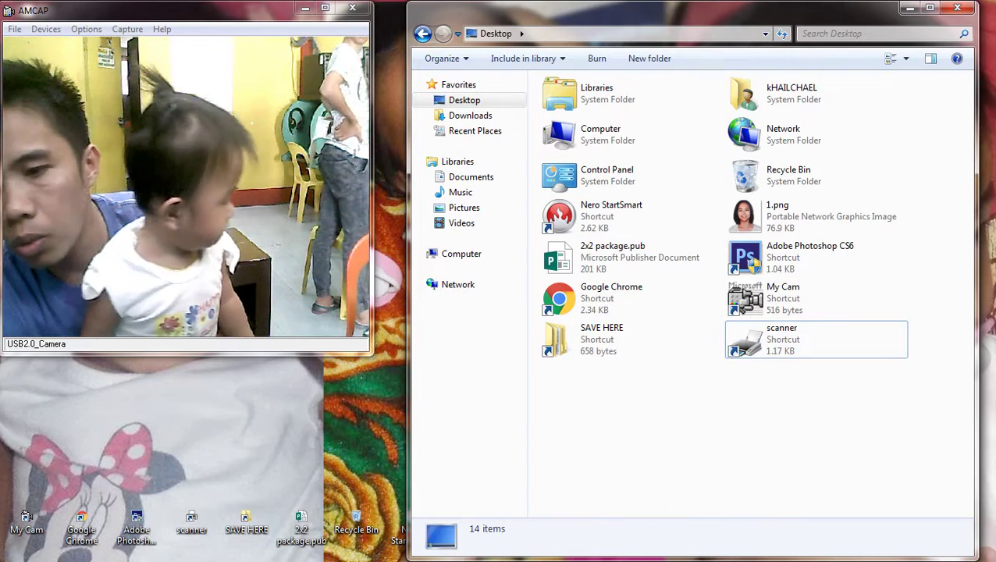
pyautogui.click(828, 242)
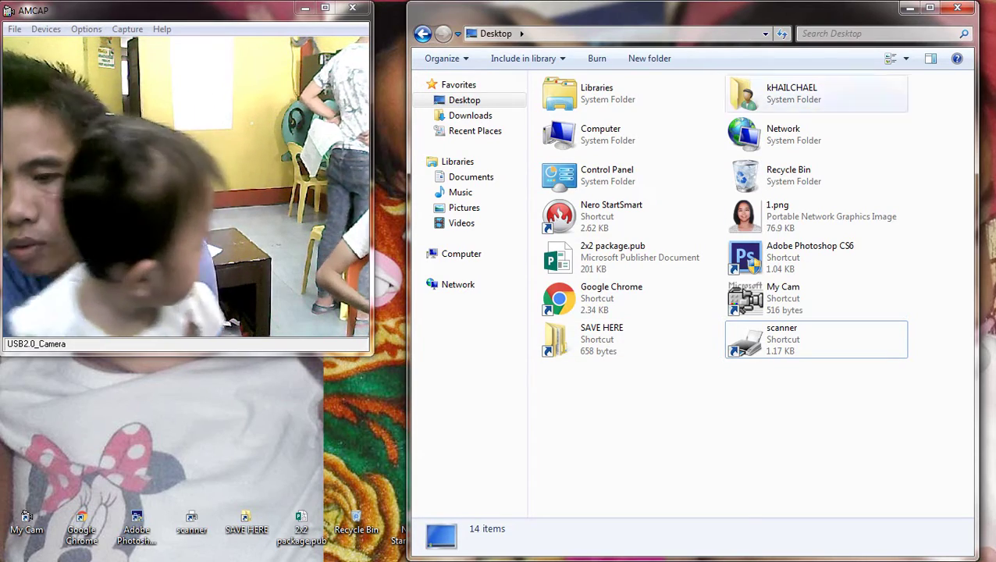
pyautogui.click(464, 100)
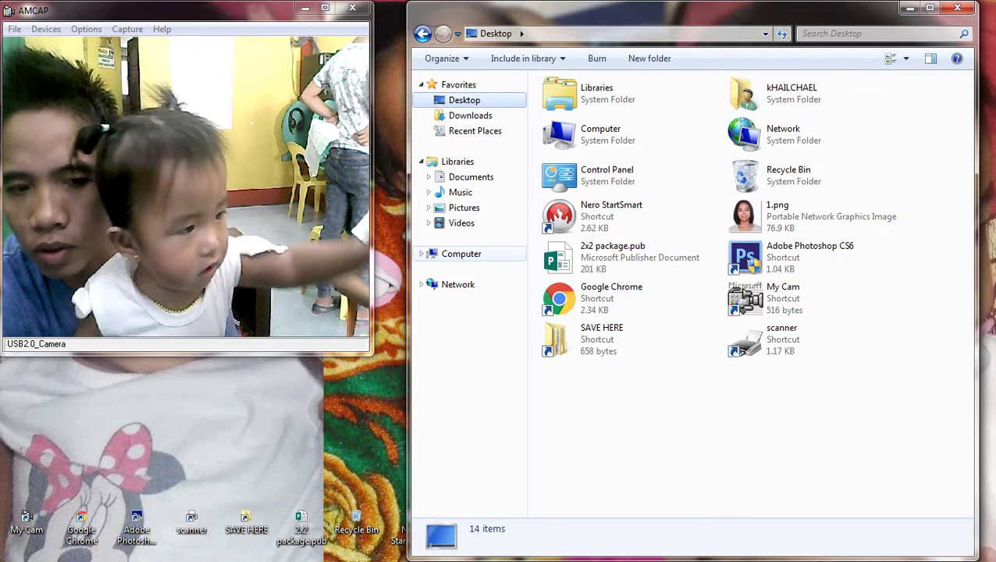
pyautogui.click(461, 253)
# - Navigate the ASUS_T00I phone to Internal storage > SHAREit > pictures
pyautogui.doubleClick(593, 233)
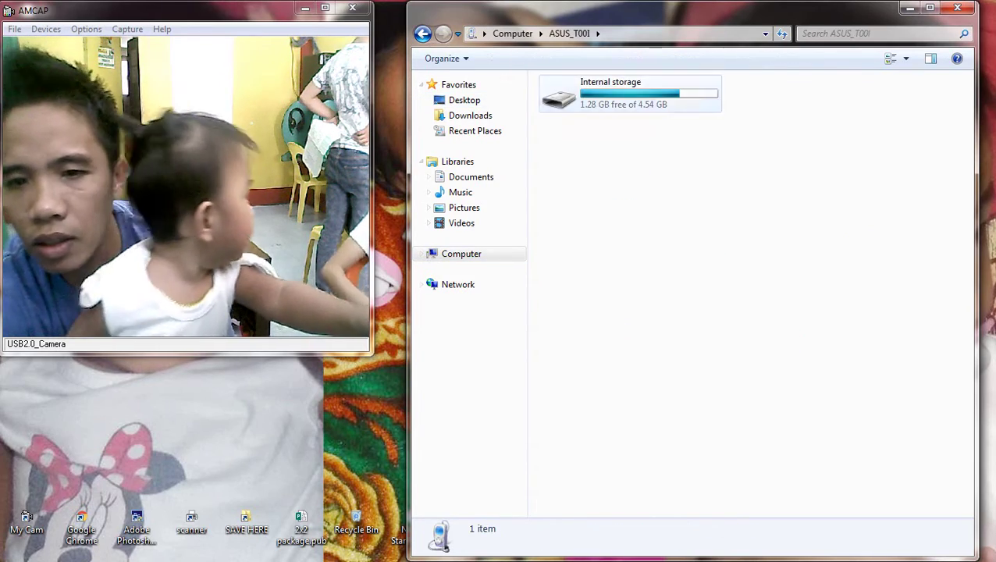
pyautogui.doubleClick(611, 92)
pyautogui.scroll(-2, 634, 367)
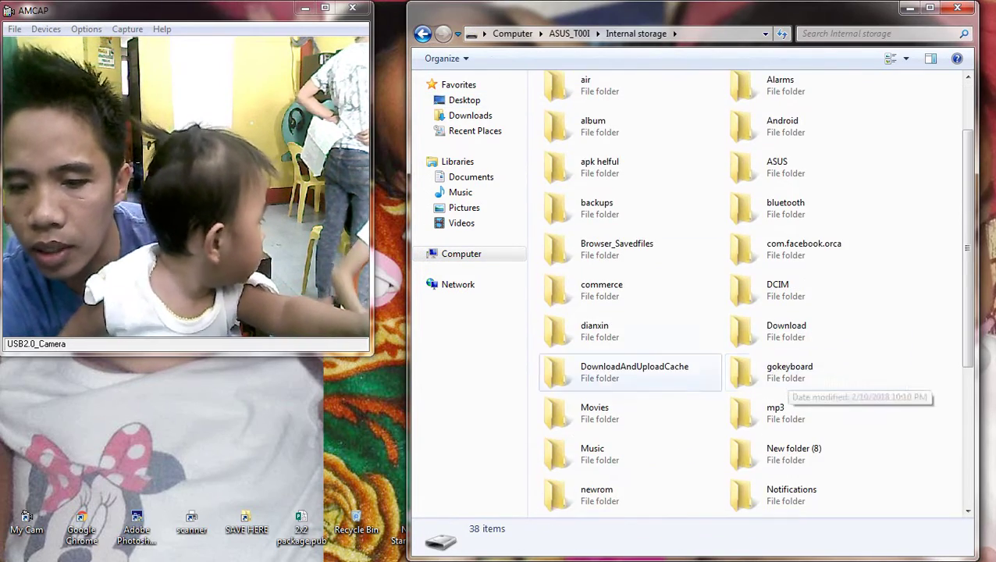
pyautogui.click(634, 367)
pyautogui.write('sms')
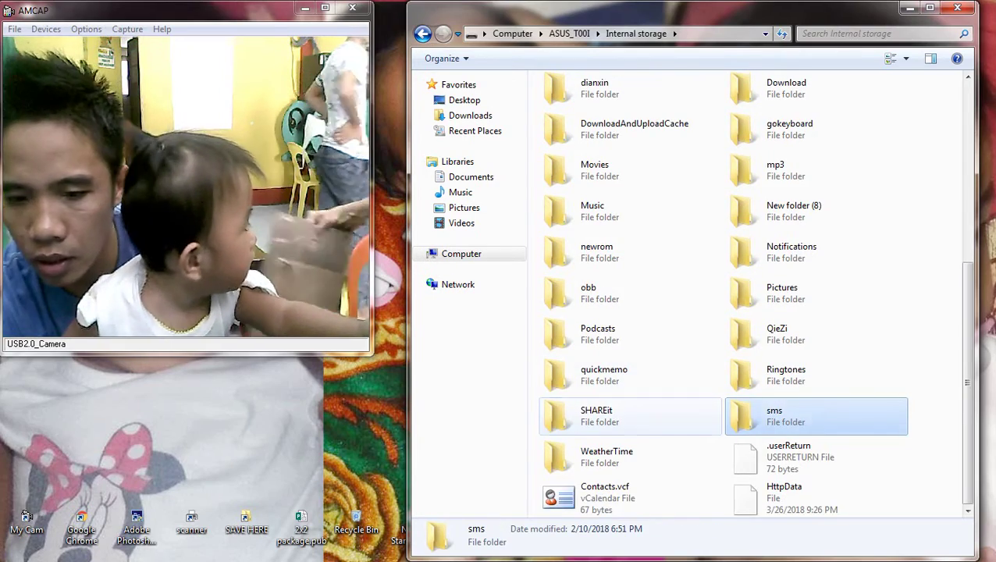
pyautogui.doubleClick(596, 416)
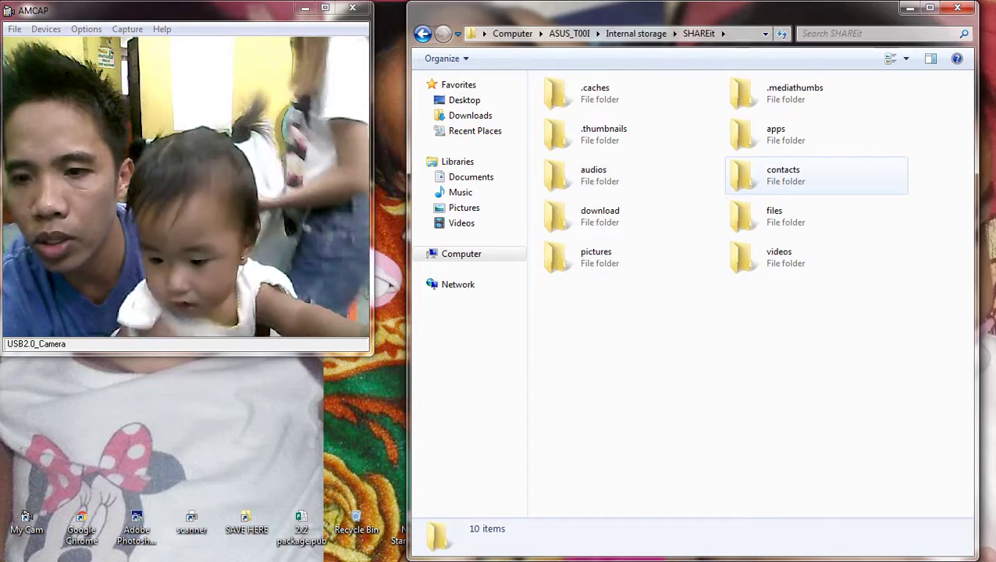
pyautogui.doubleClick(597, 257)
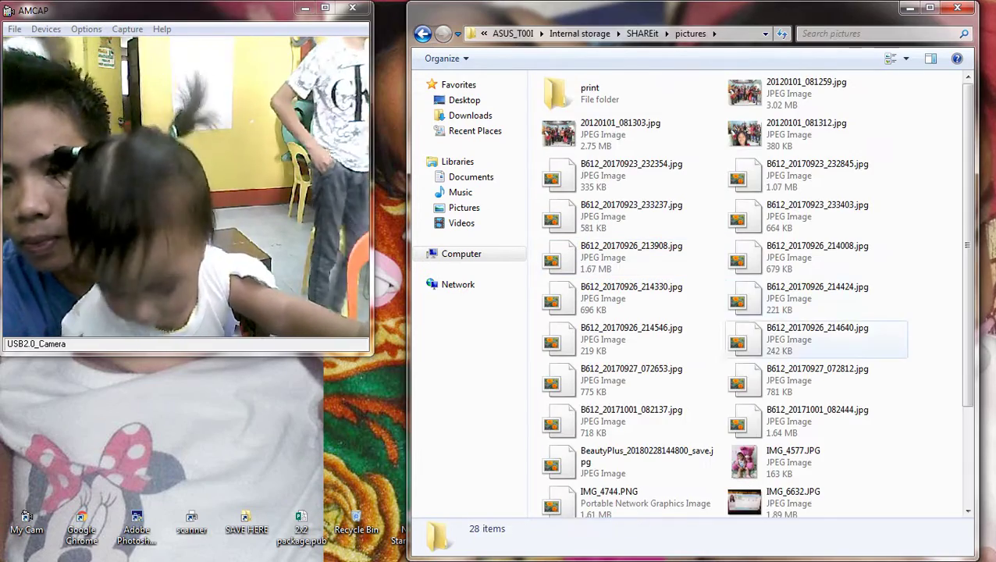
pyautogui.scroll(-3, 781, 309)
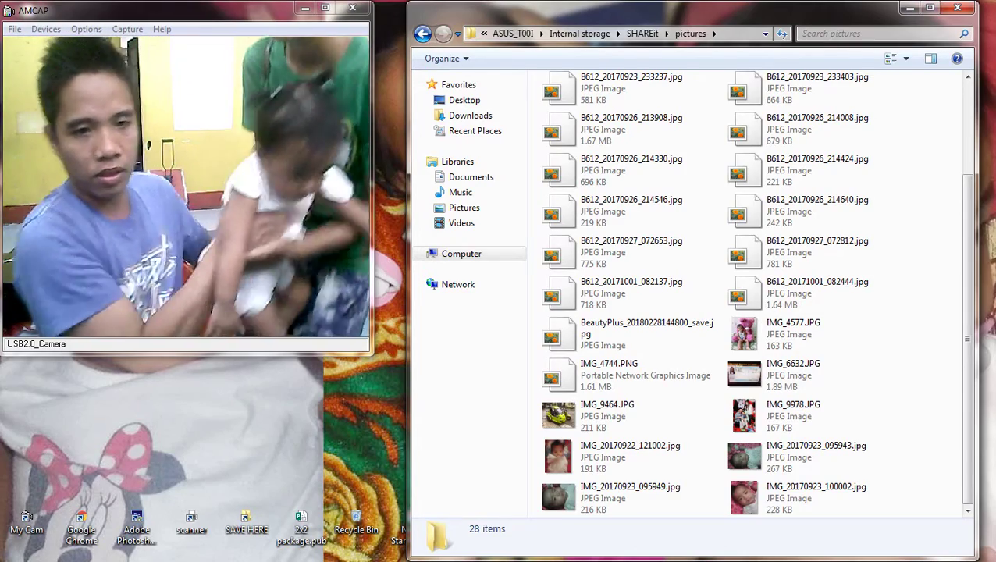
# - Drag IMG_6632.JPG onto the desktop, close Explorer, and move the icon to the centre
pyautogui.click(811, 375)
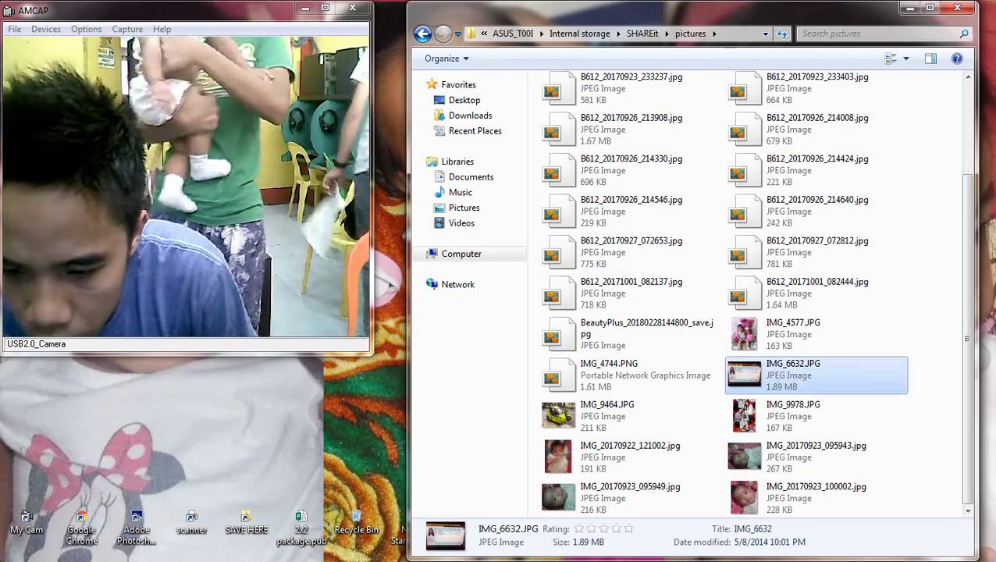
pyautogui.scroll(2, 750, 288)
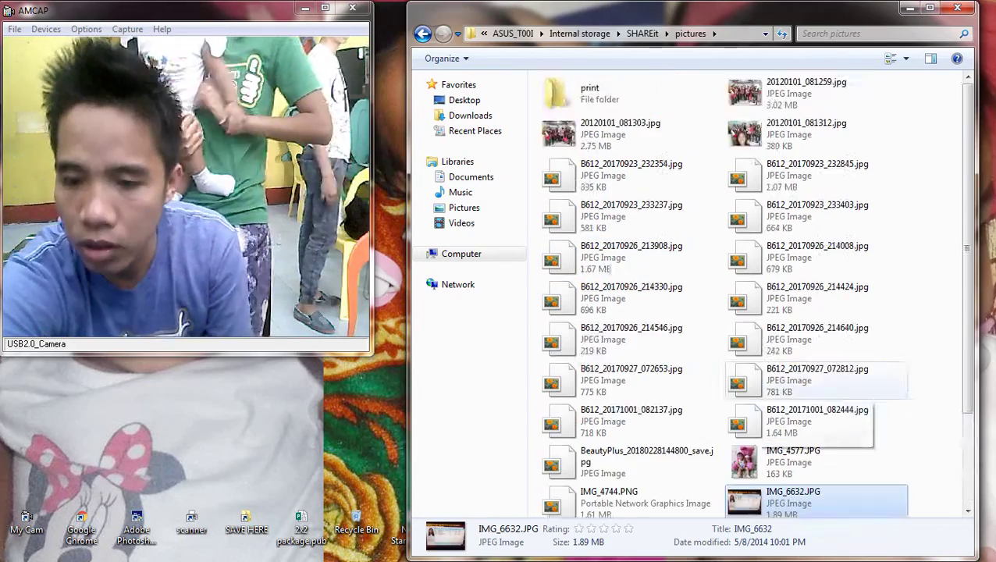
pyautogui.moveTo(753, 266); pyautogui.dragTo(300, 472)
pyautogui.hotkey('alt', 'F4')
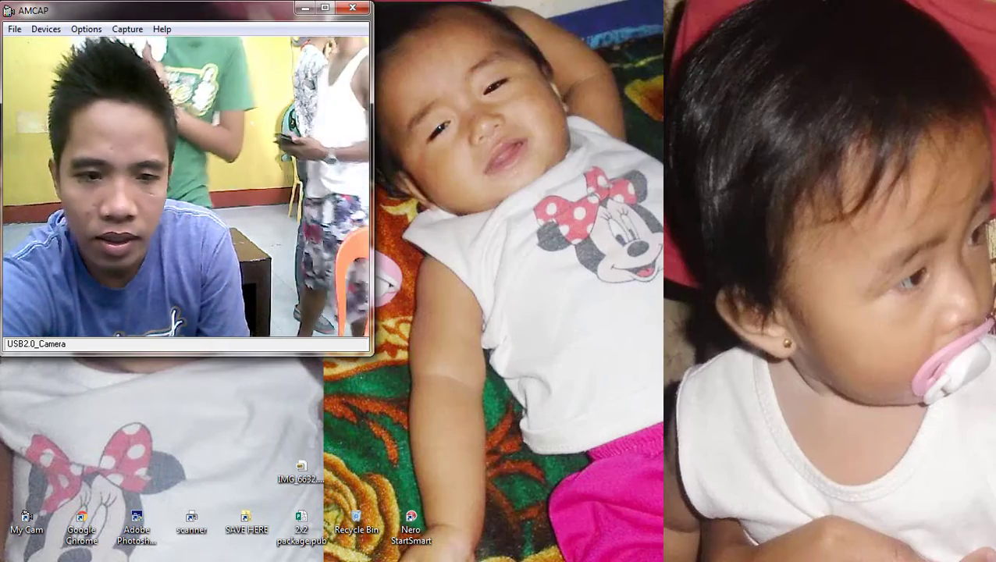
pyautogui.moveTo(300, 472); pyautogui.dragTo(574, 281)
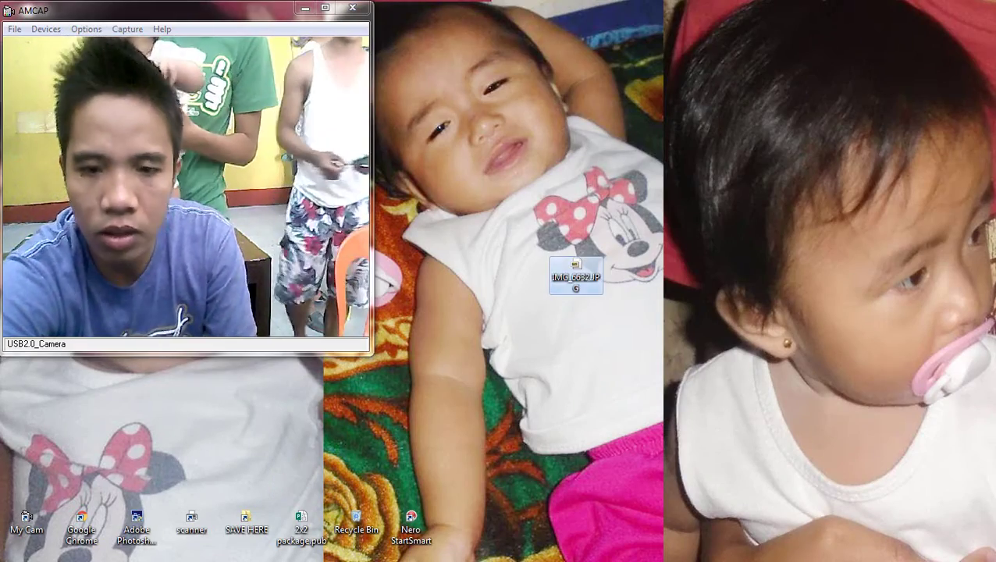
pyautogui.rightClick(579, 281)
# - Start printing IMG_6632 and turn off Fit picture to frame
pyautogui.click(615, 199)
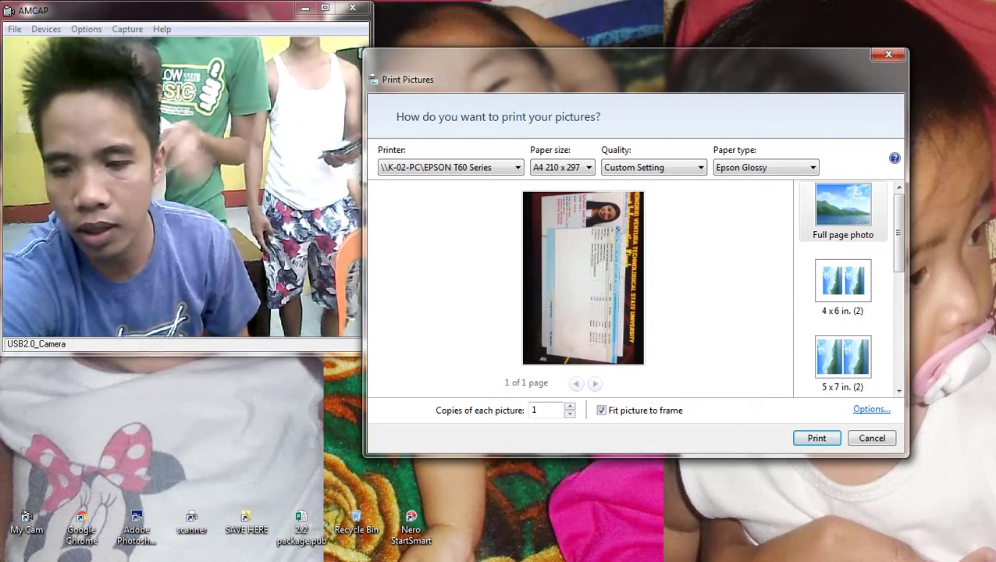
pyautogui.click(870, 409)
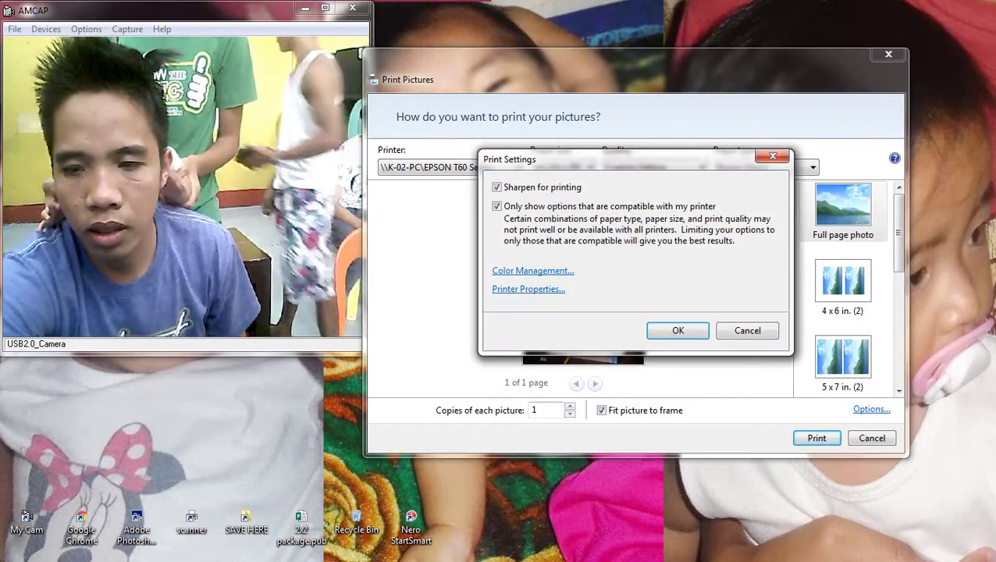
pyautogui.press('Return')
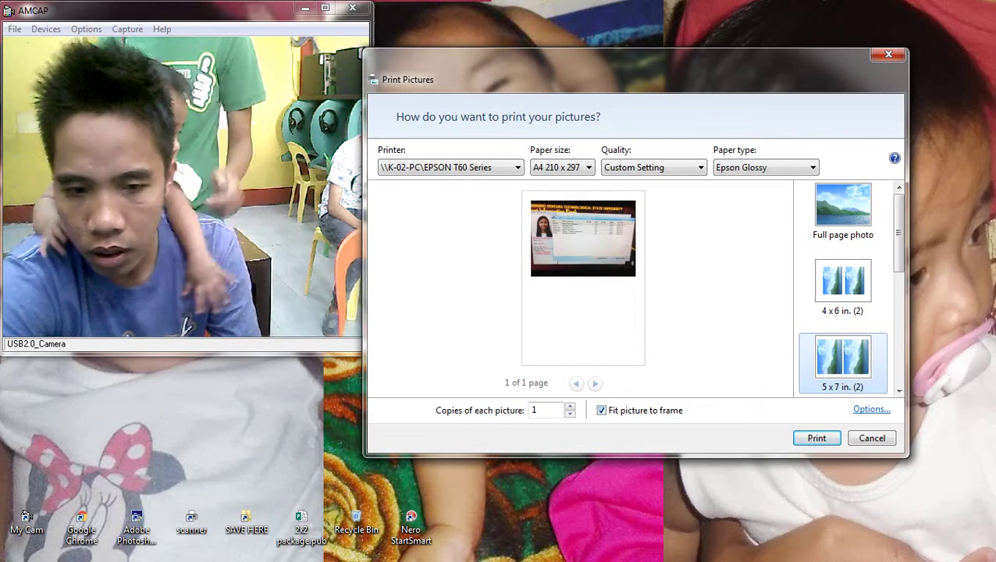
pyautogui.click(644, 410)
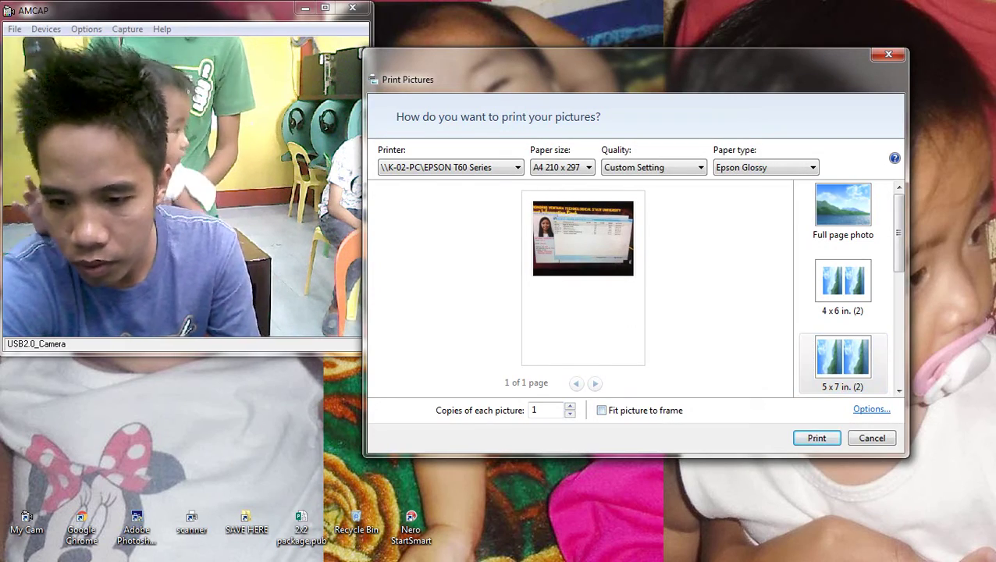
# - Set the paper size to Letter 8 1/2 x 11 in, then cancel printing
pyautogui.click(561, 167)
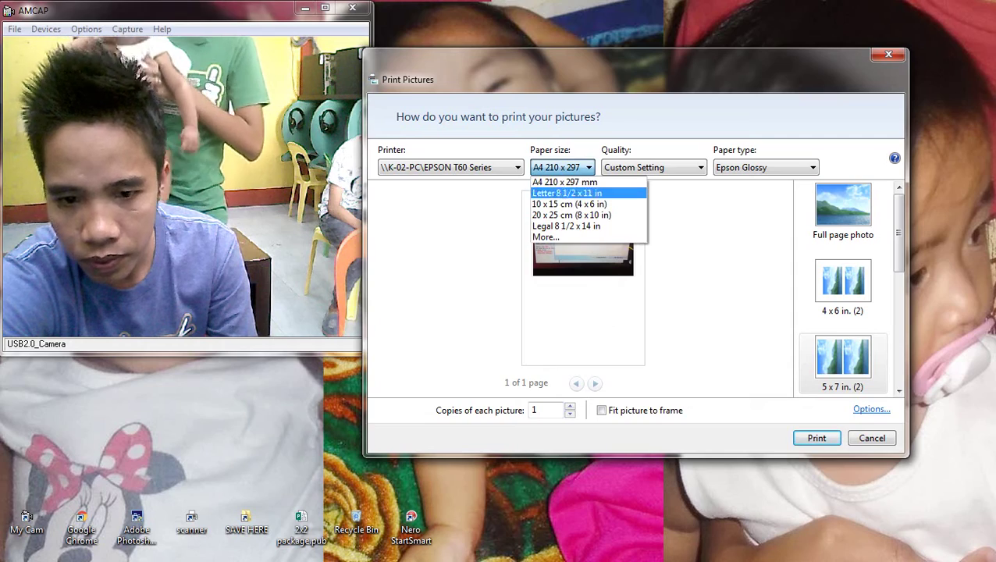
pyautogui.click(570, 191)
pyautogui.click(561, 167)
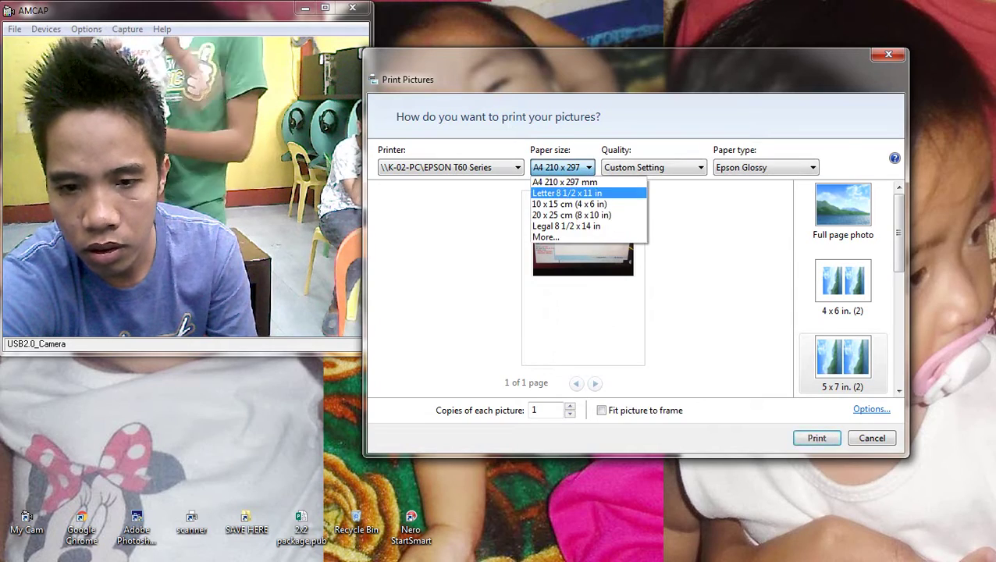
pyautogui.click(566, 194)
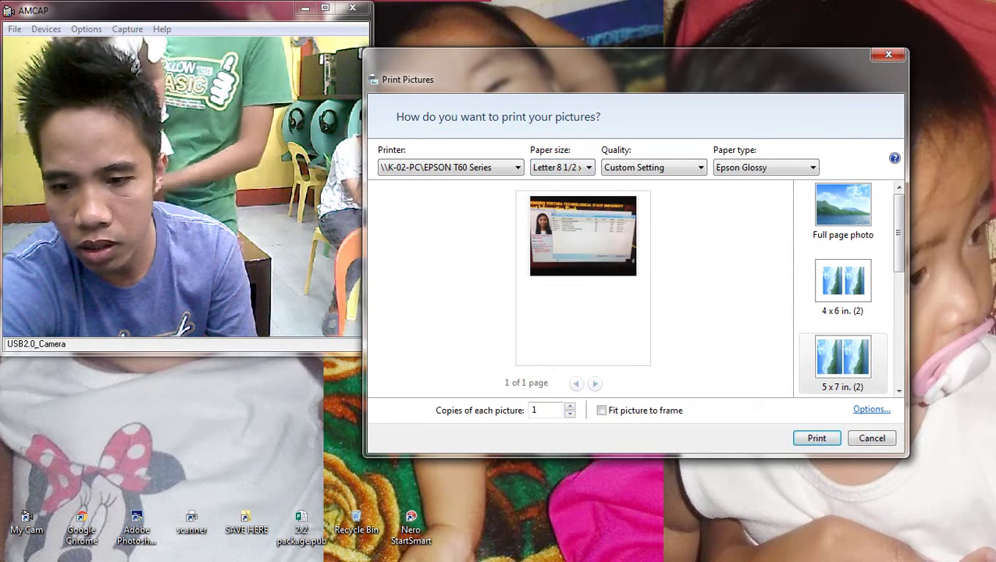
pyautogui.click(870, 409)
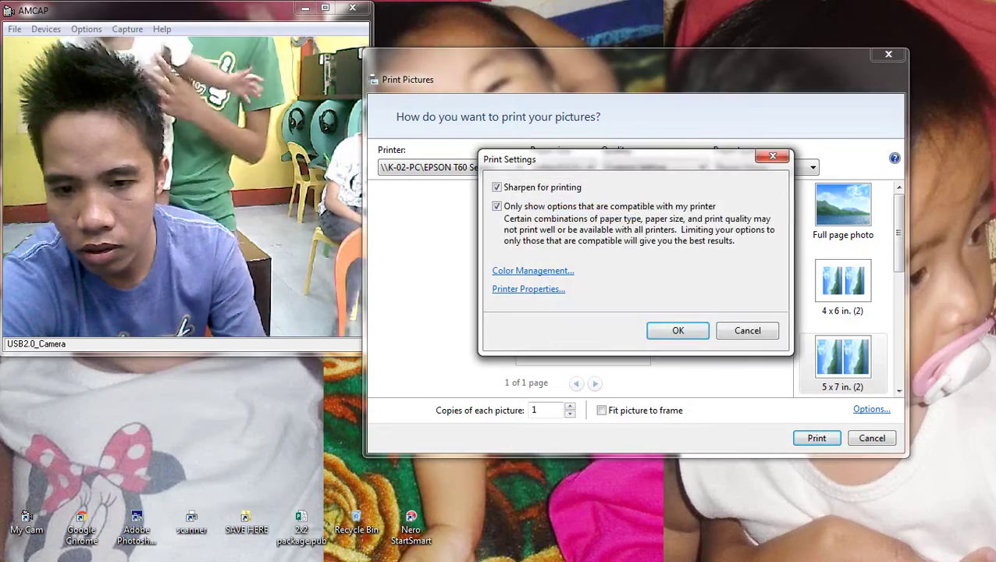
pyautogui.press('Return')
pyautogui.press('Escape')
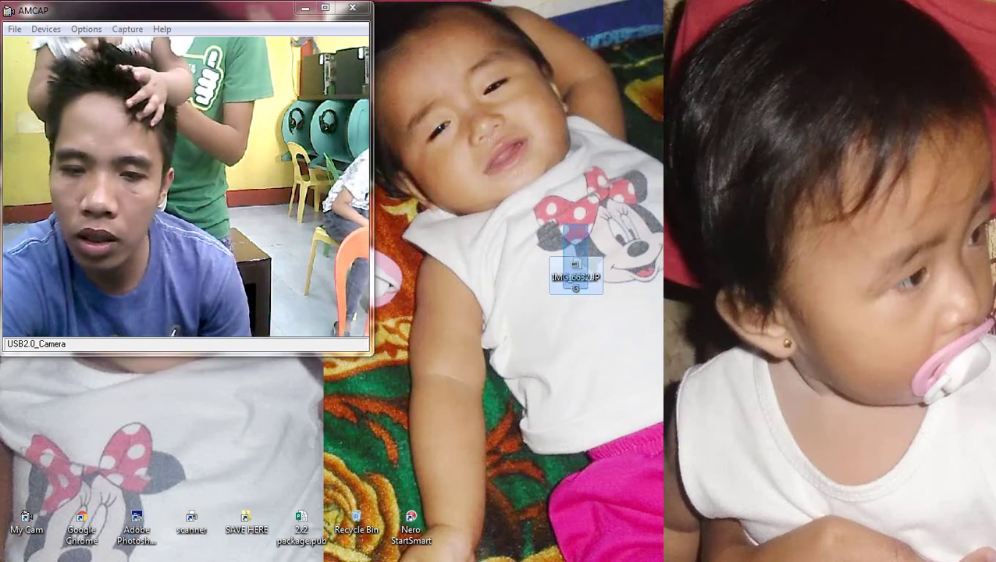
# - Launch Microsoft Publisher 2010 and create a new Blank 8.5 x 11" publication
pyautogui.press('super')
pyautogui.press('Up')
pyautogui.press('Up')
pyautogui.press('Up')
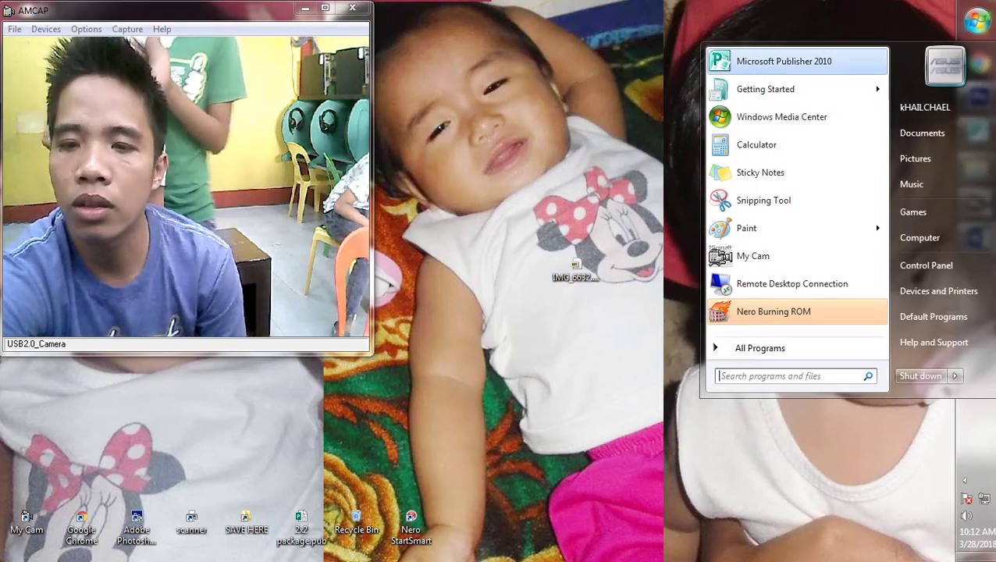
pyautogui.press('Return')
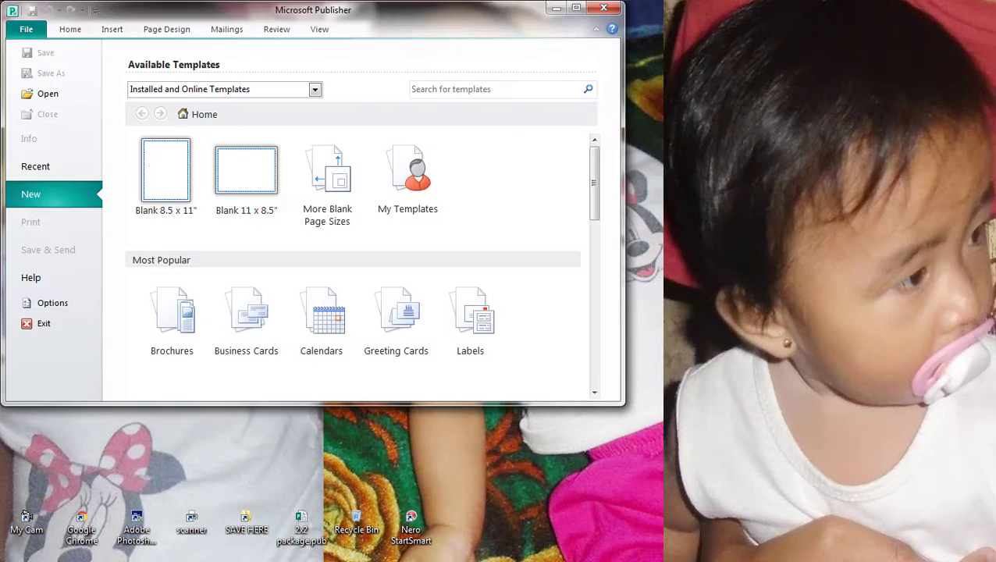
pyautogui.moveTo(277, 9); pyautogui.dragTo(738, 58)
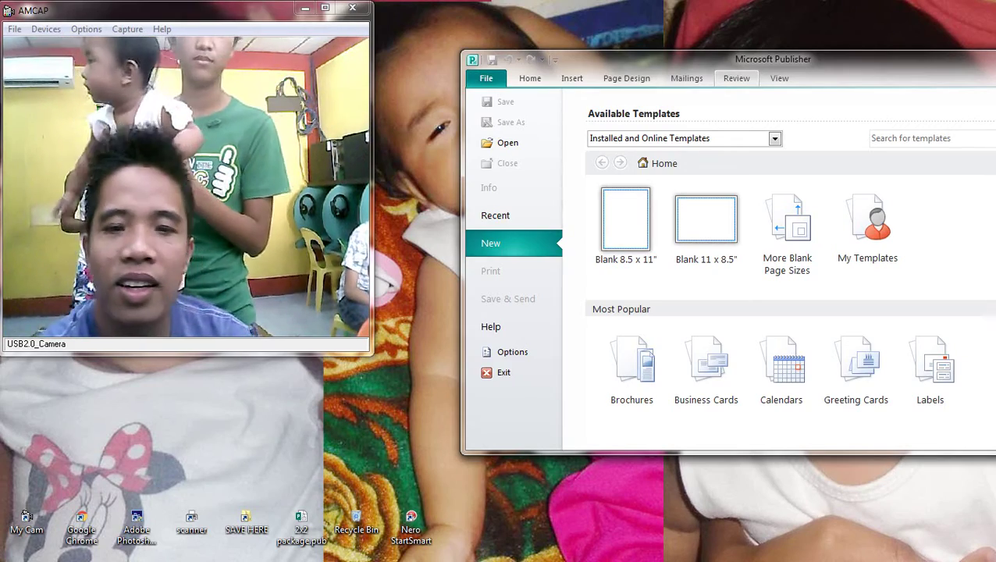
pyautogui.click(679, 138)
pyautogui.doubleClick(625, 219)
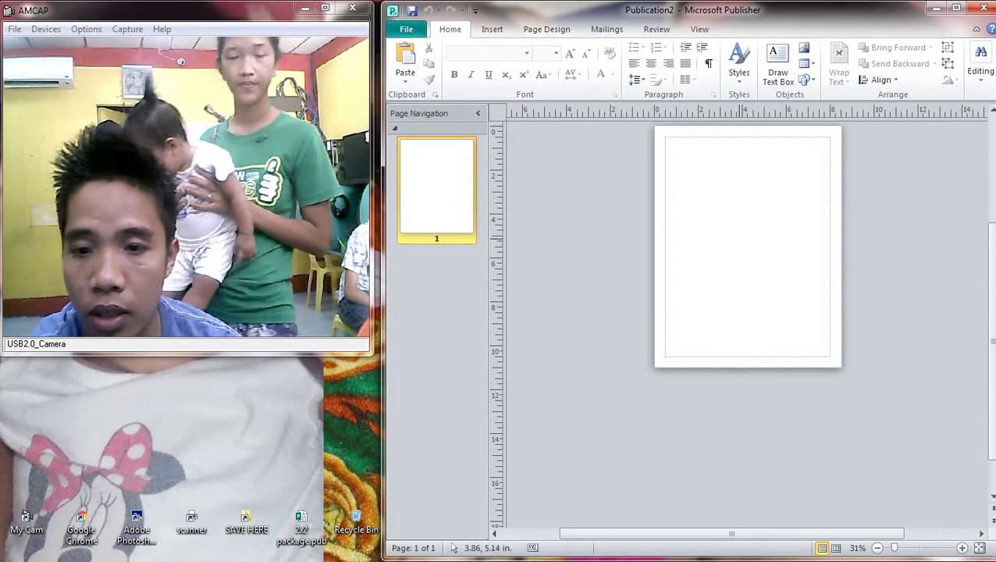
# - Paste the student-record photo, move it to the page top and enlarge it to 7.90 x 5.92 in
pyautogui.hotkey('ctrl', 'v')
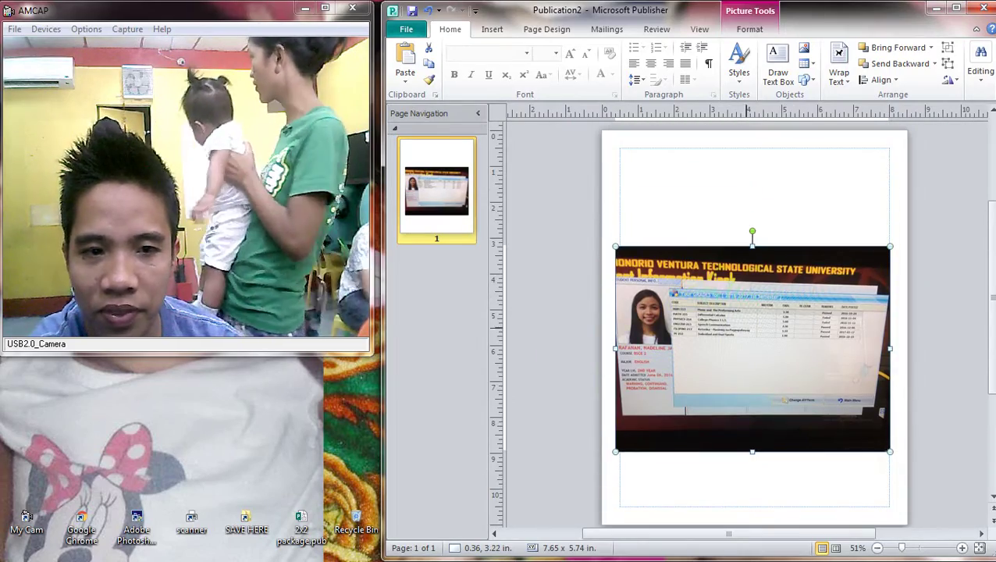
pyautogui.moveTo(752, 299); pyautogui.dragTo(755, 251)
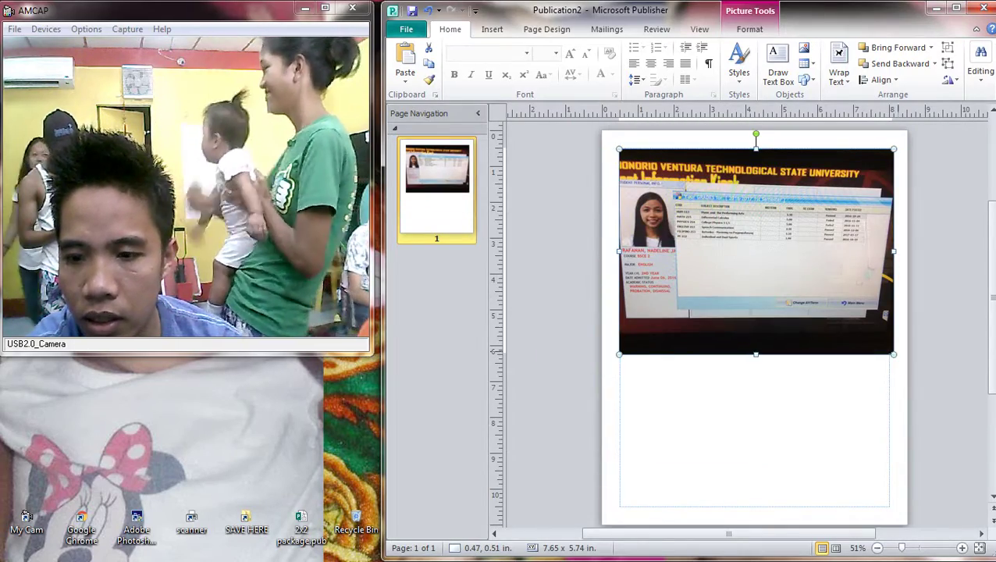
pyautogui.moveTo(894, 354); pyautogui.dragTo(902, 361)
pyautogui.click(817, 386)
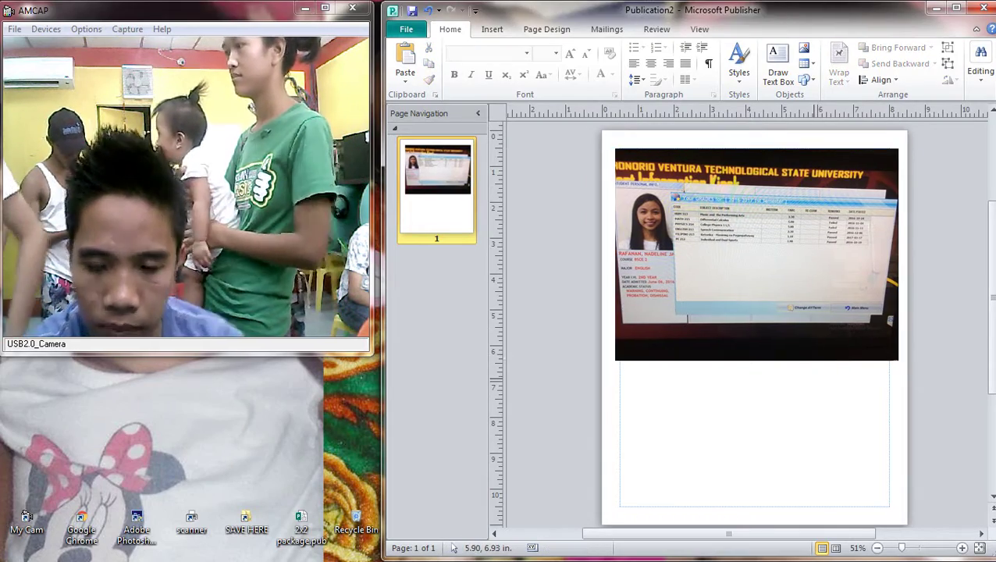
# - Nudge the photo slightly up and right, then bring up the print settings with Ctrl+P
pyautogui.keyDown('ctrl'); pyautogui.scroll(-2, 816, 385); pyautogui.keyUp('ctrl')
pyautogui.click(665, 237)
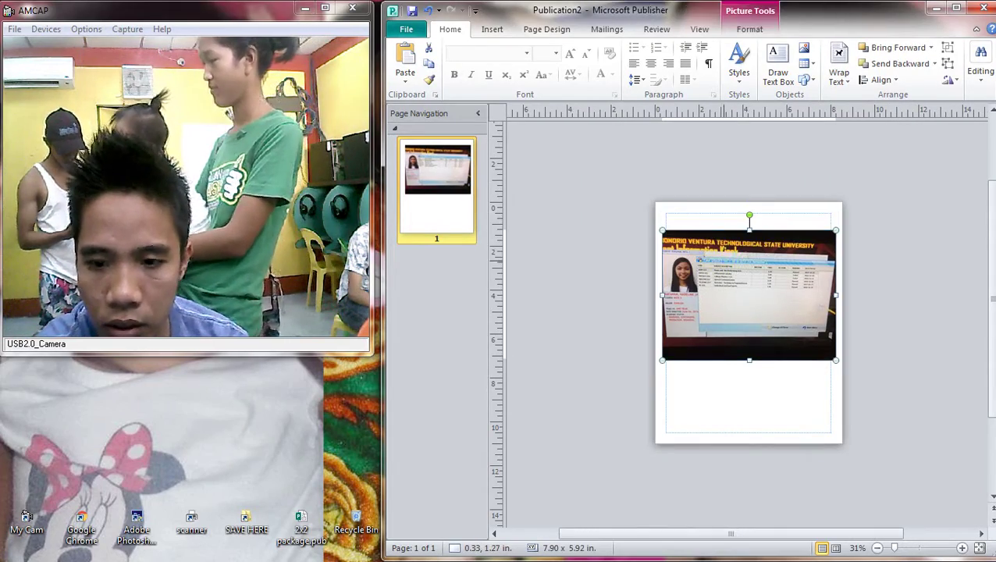
pyautogui.moveTo(665, 237); pyautogui.dragTo(667, 234)
pyautogui.click(606, 359)
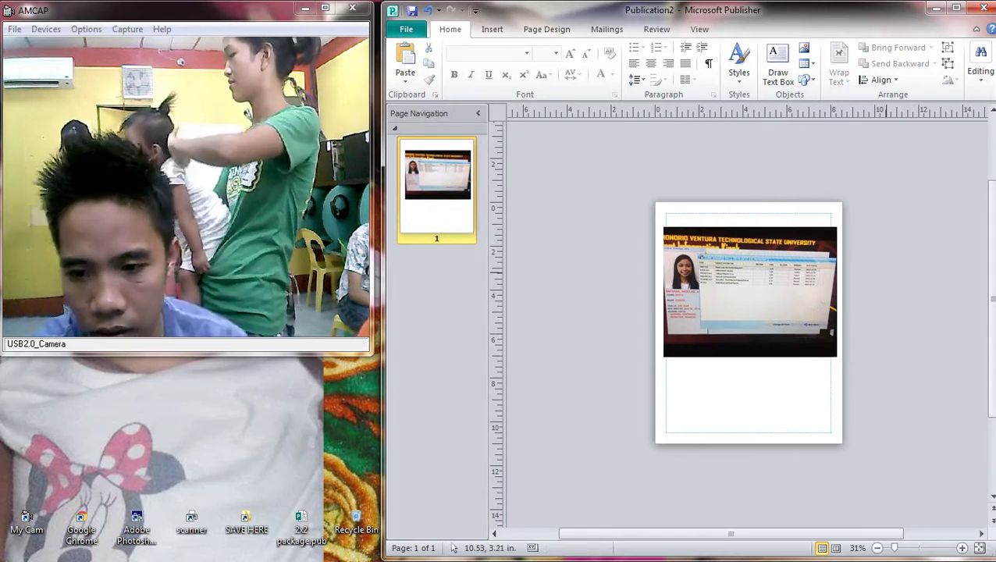
pyautogui.hotkey('ctrl', 'p')
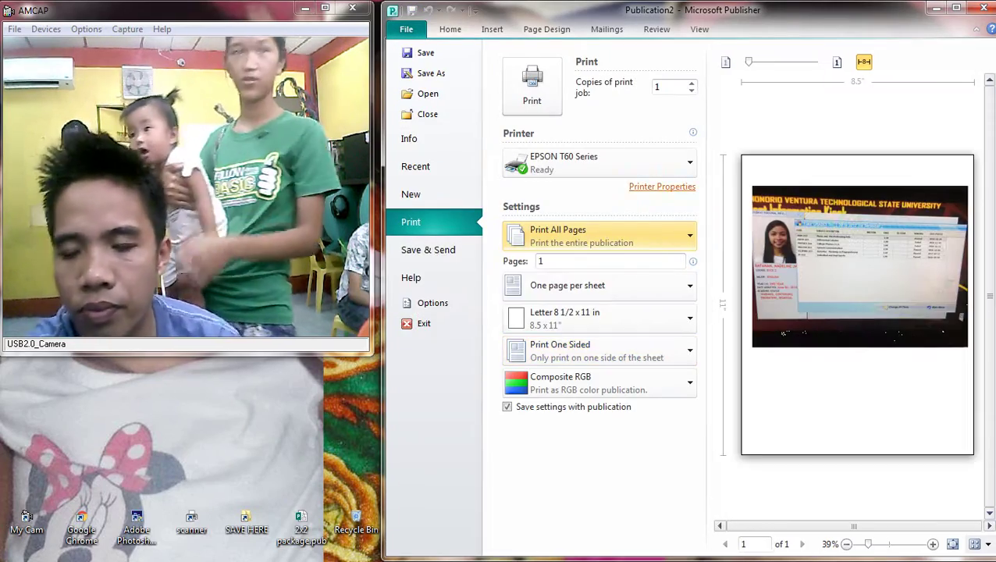
# - Set the EPSON T60 printer's print quality to Best Photo
pyautogui.click(661, 187)
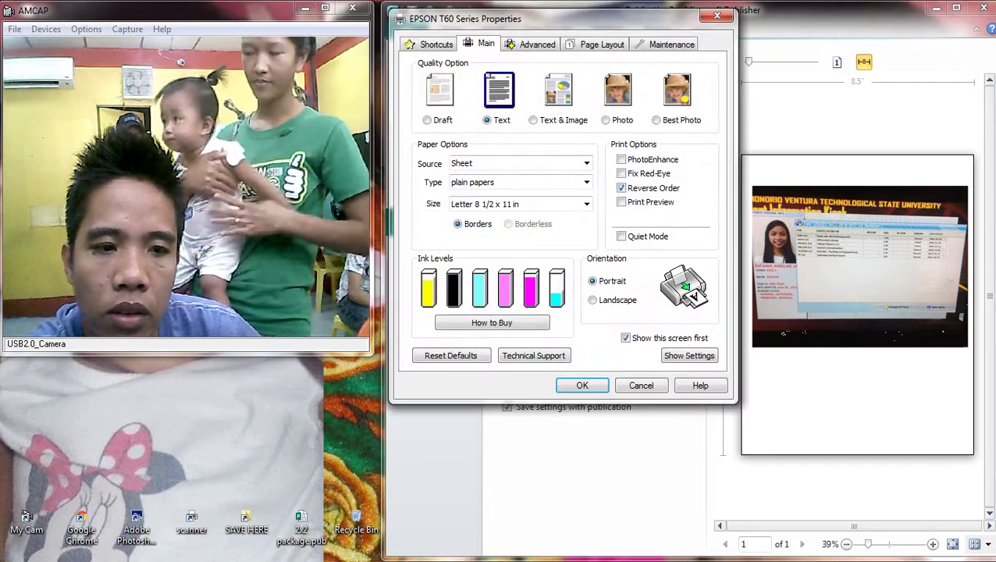
pyautogui.click(676, 88)
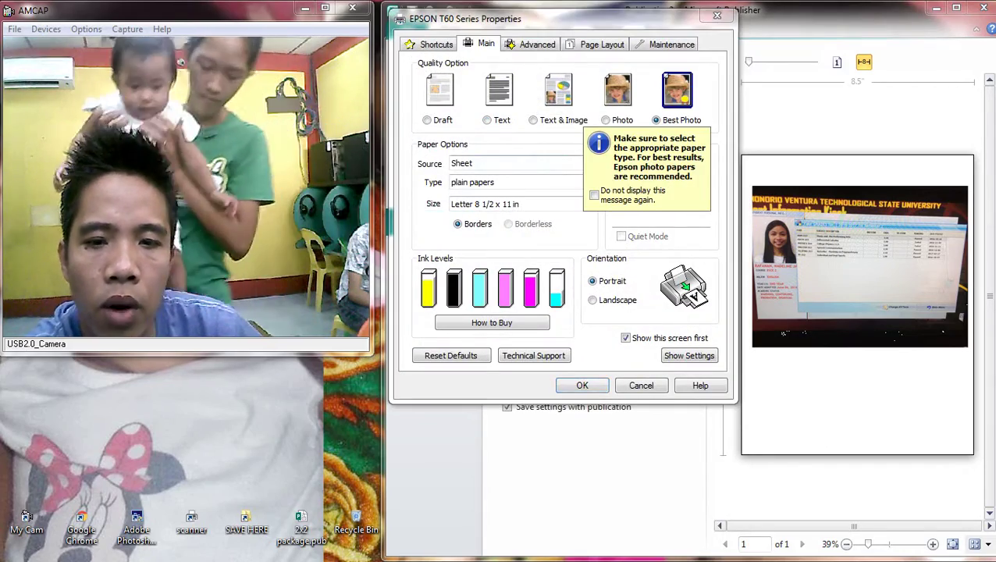
pyautogui.press('Return')
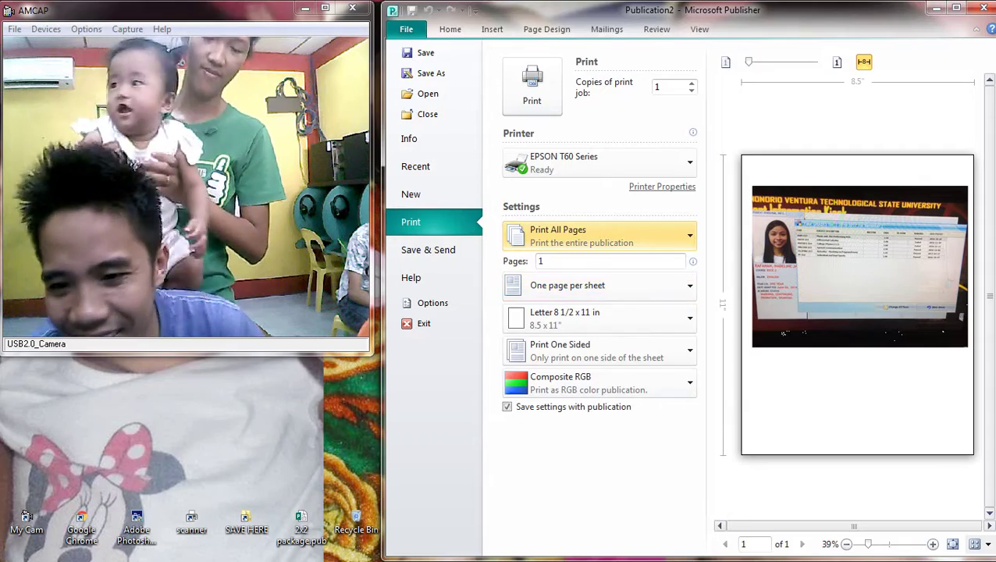
# - Recheck the printer properties, print the page, and minimize Publisher
pyautogui.click(662, 187)
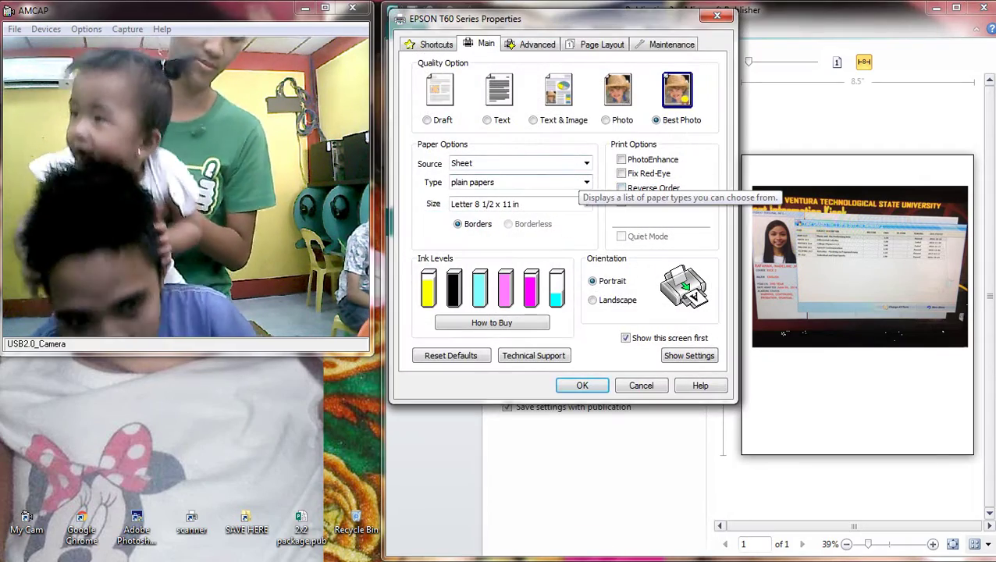
pyautogui.press('Return')
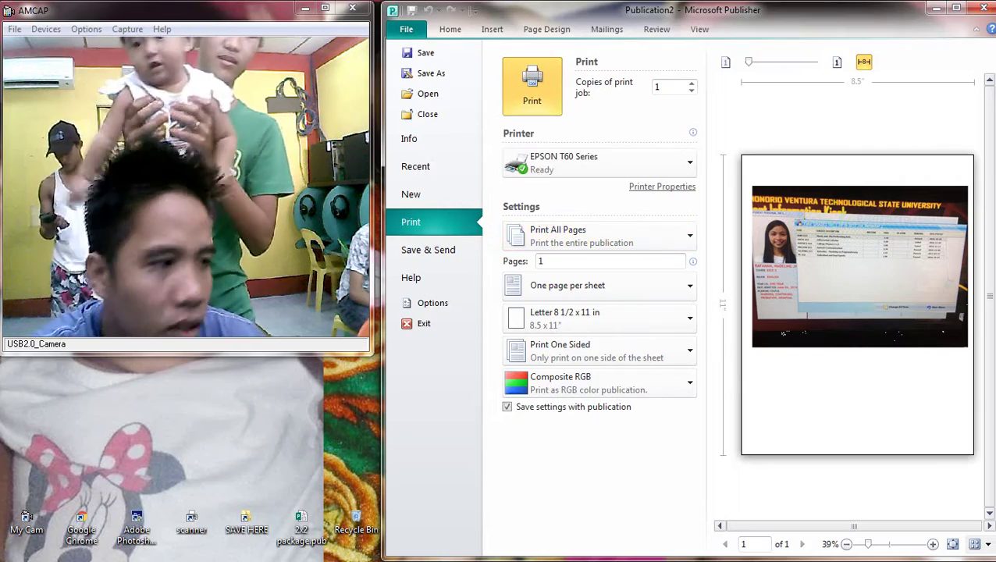
pyautogui.click(531, 86)
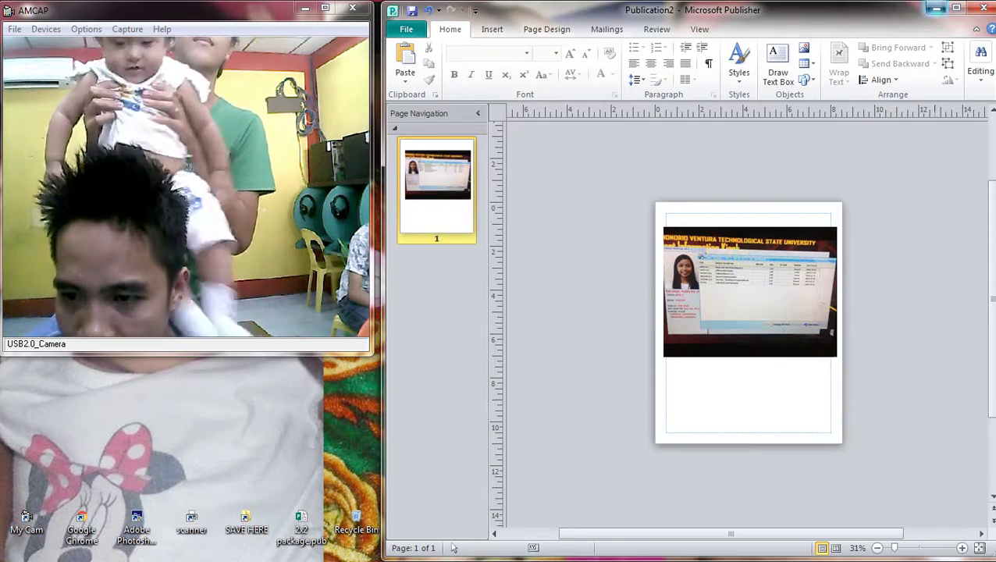
pyautogui.click(936, 8)
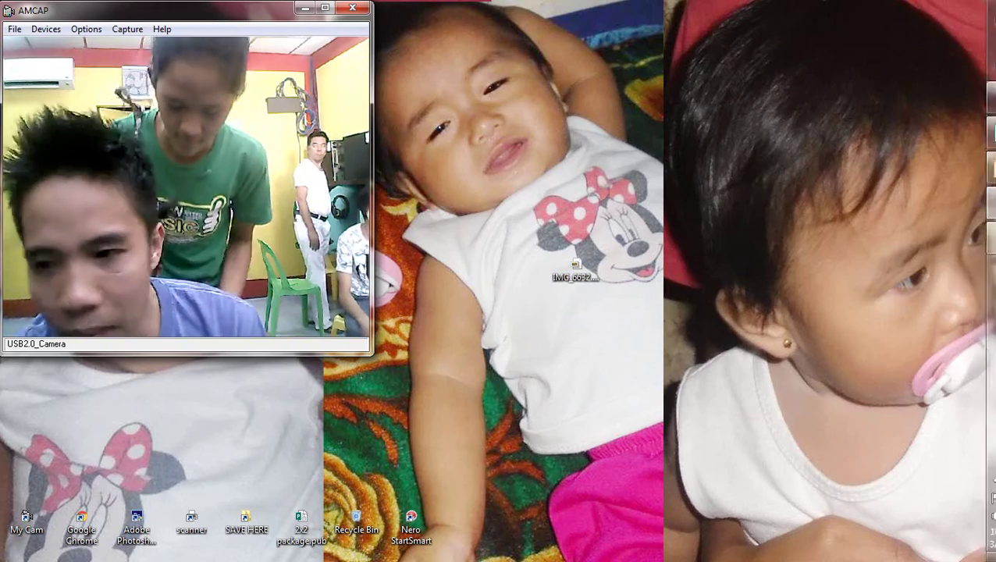
# - Restore Publication2 and print 2 copies of the photo page on the EPSON T60 Series
pyautogui.moveTo(974, 131)
pyautogui.click(862, 191)
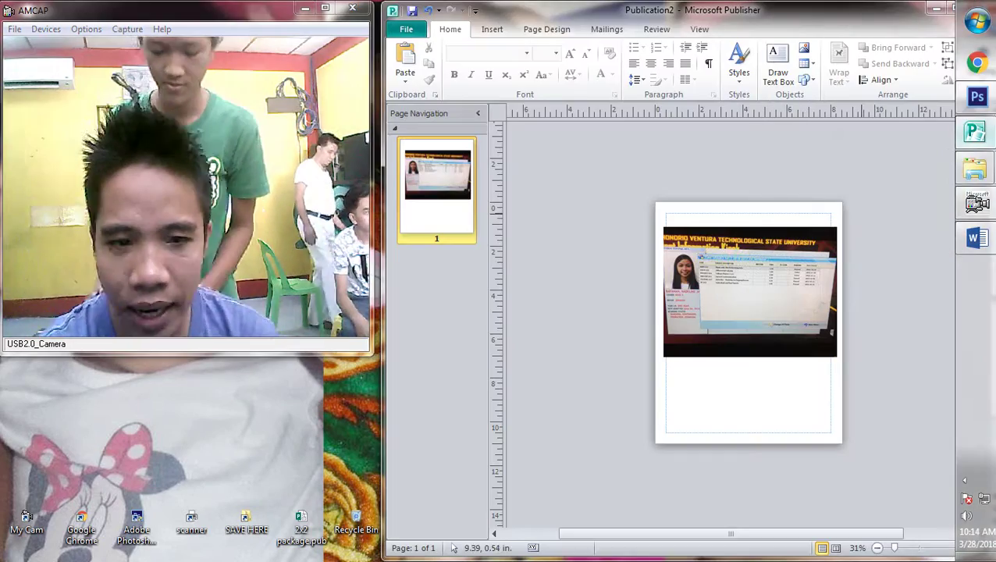
pyautogui.hotkey('ctrl', 'p')
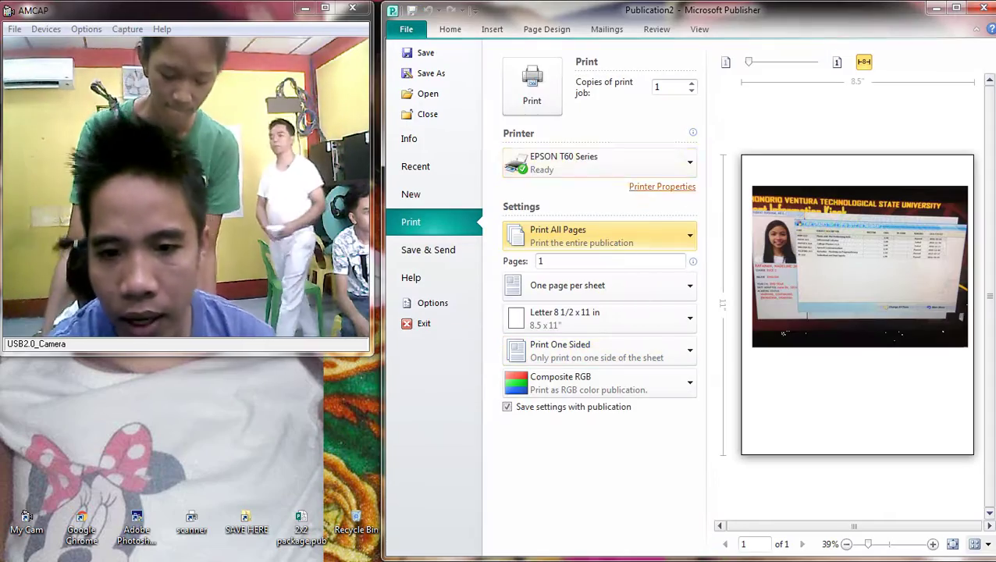
pyautogui.click(690, 82)
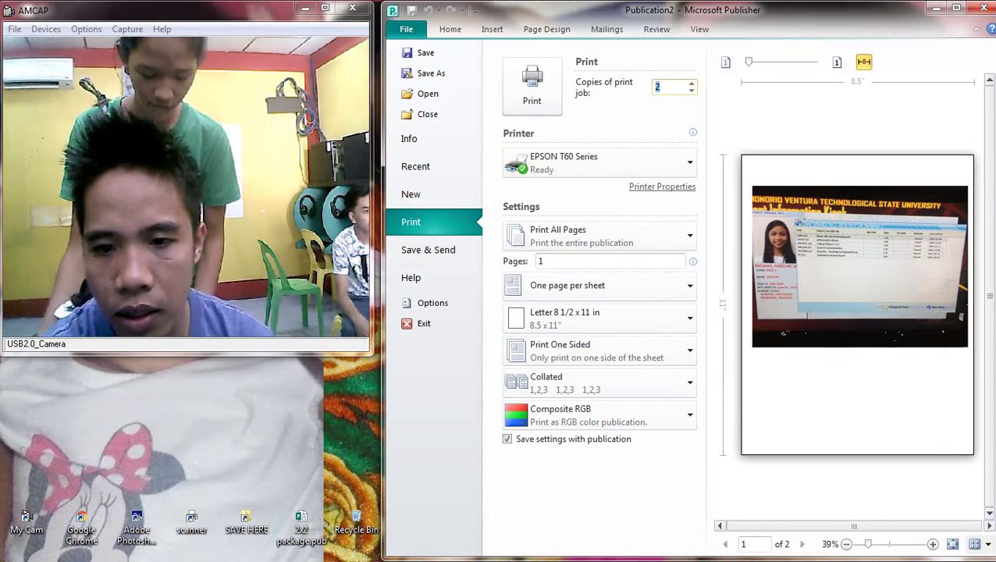
pyautogui.click(662, 187)
pyautogui.press('Return')
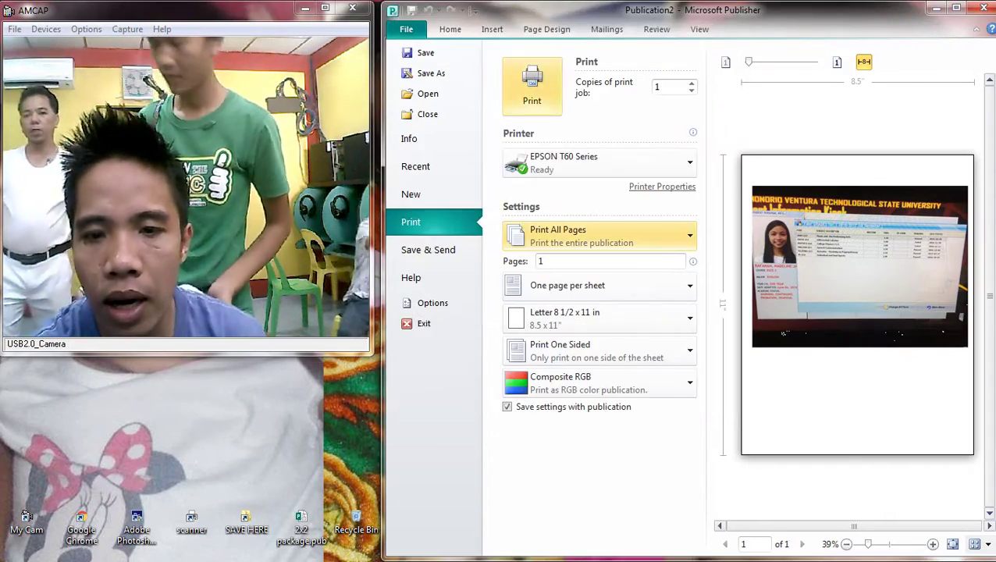
pyautogui.click(531, 85)
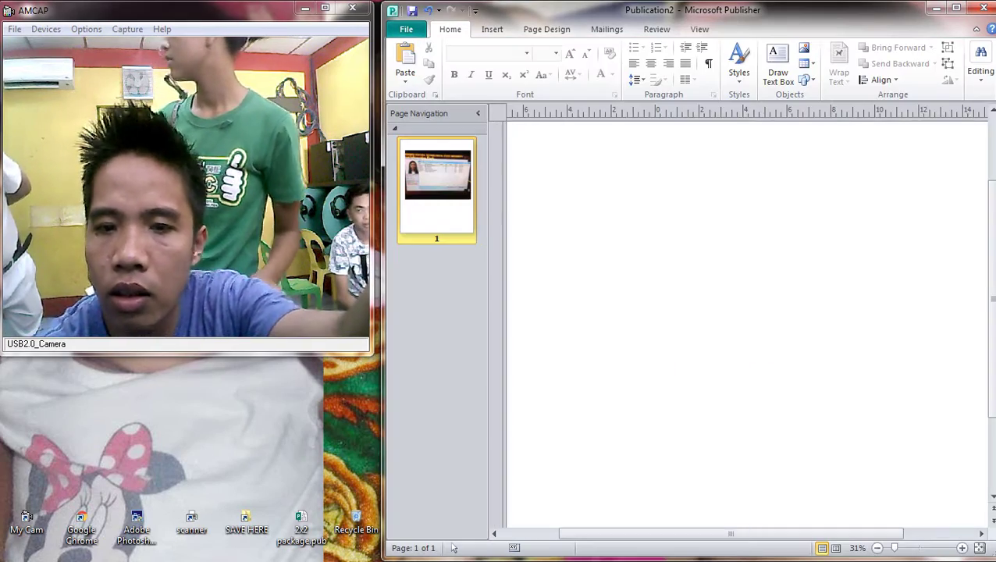
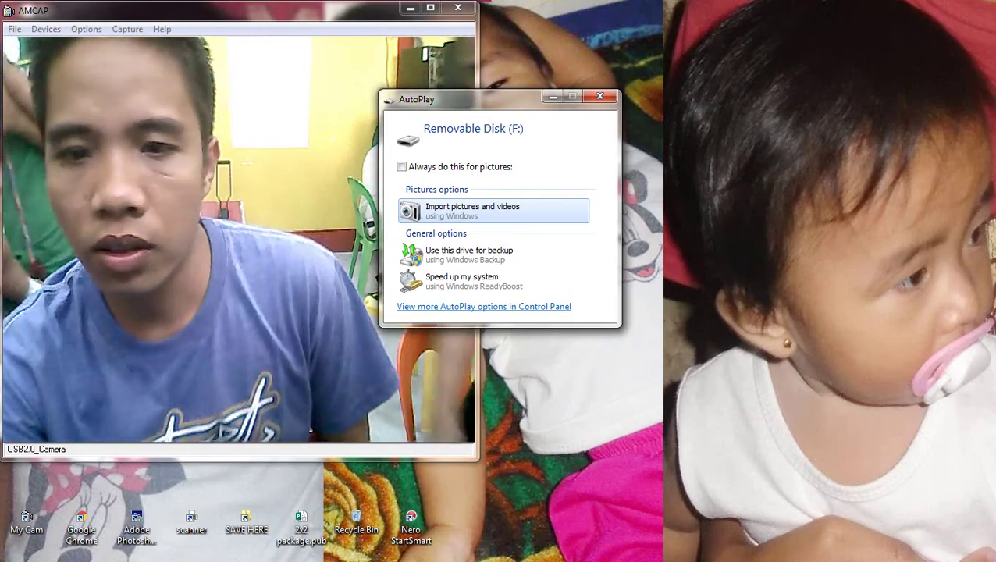
# - Dismiss the removable-disk AutoPlay prompt and shrink the webcam window
pyautogui.press('Escape')
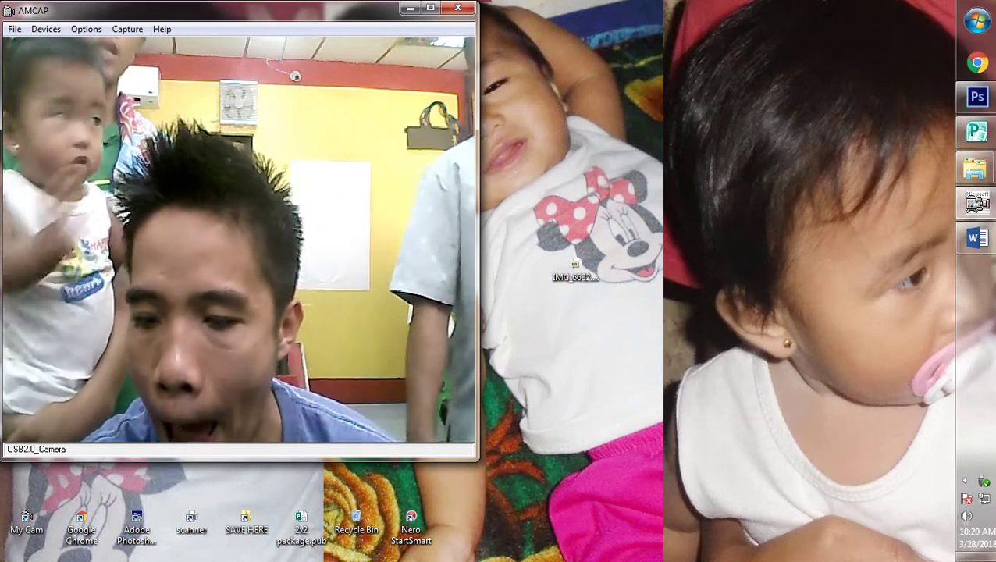
pyautogui.click(964, 481)
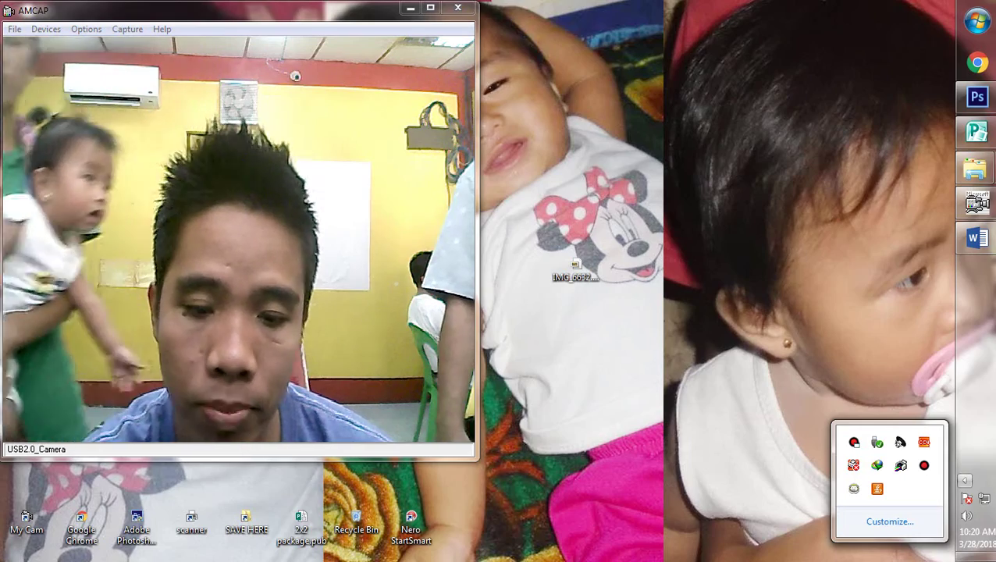
pyautogui.moveTo(477, 460); pyautogui.dragTo(396, 382)
# - Browse Removable Disk (F:) > DCIM > 101MSDCF and drag DSC01672.JPG onto Photoshop
pyautogui.click(975, 22)
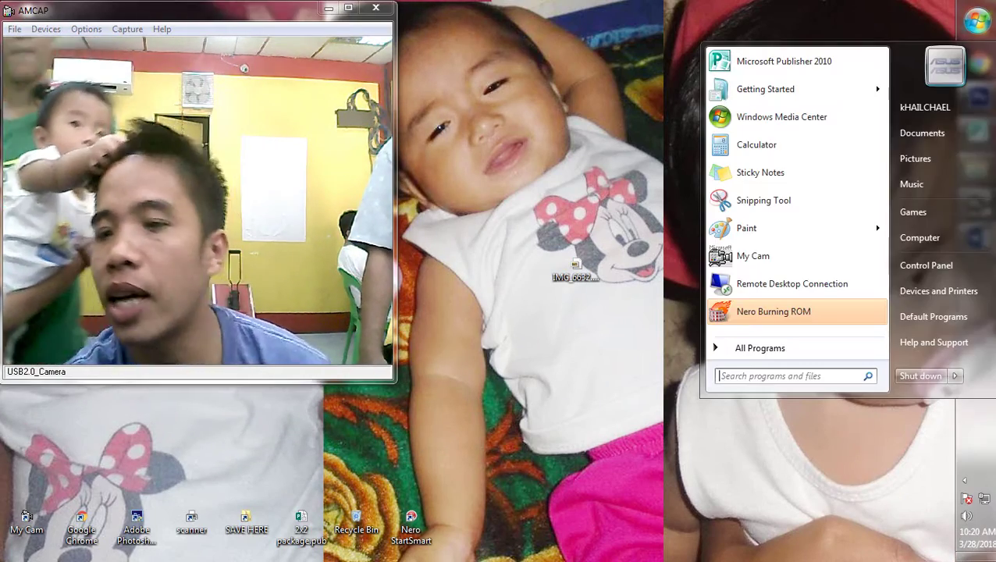
pyautogui.click(921, 234)
pyautogui.doubleClick(808, 165)
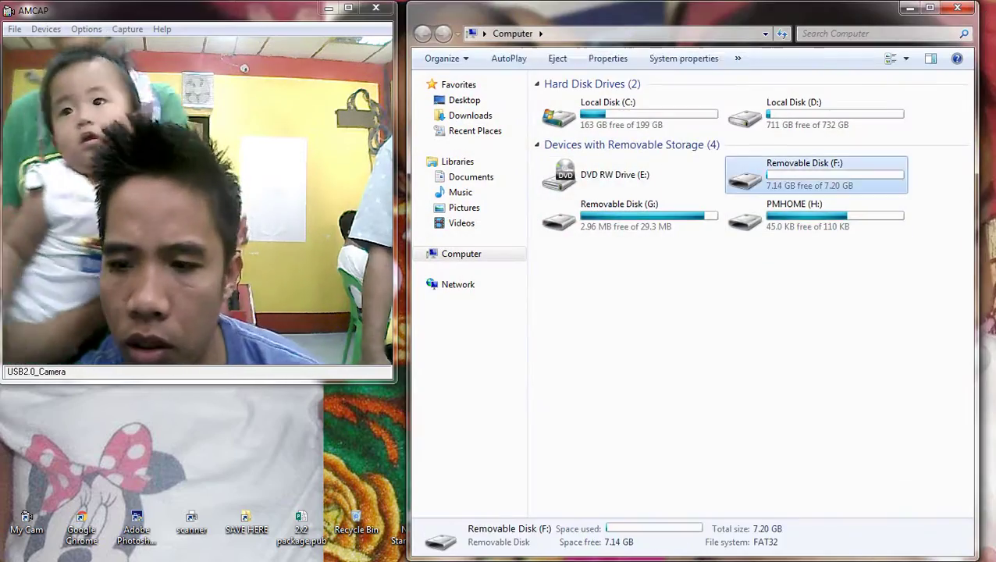
pyautogui.doubleClick(569, 99)
pyautogui.doubleClick(574, 100)
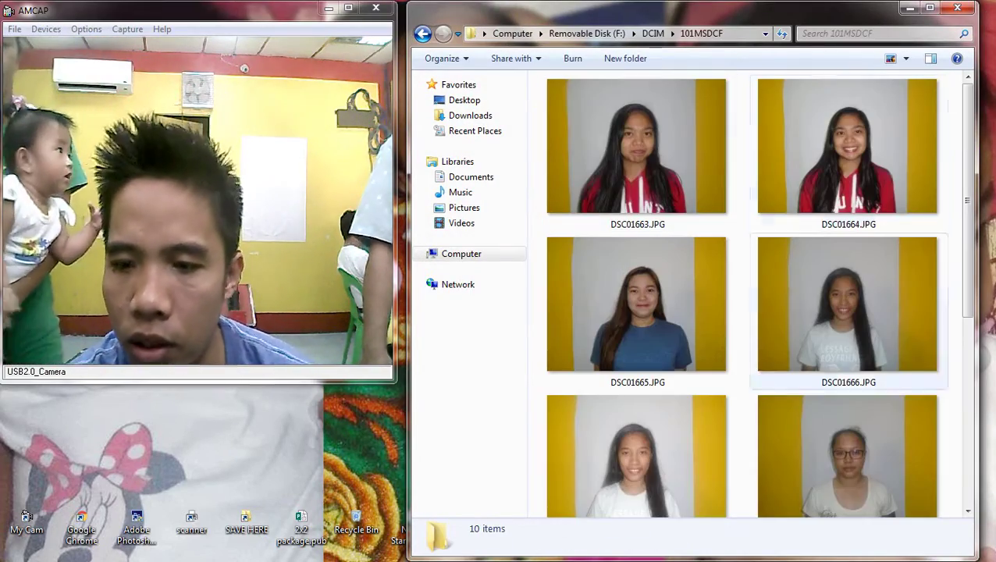
pyautogui.scroll(-5, 741, 297)
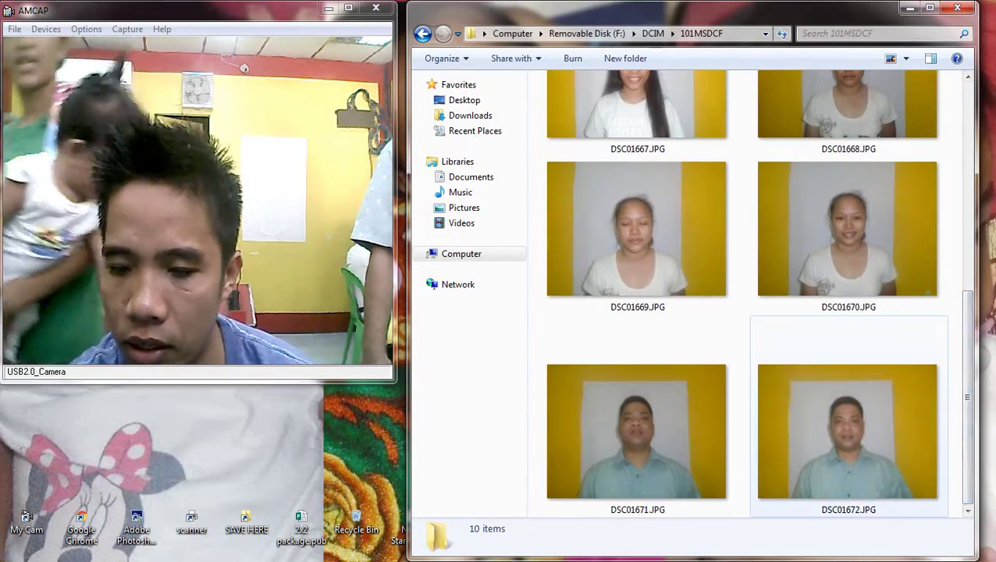
pyautogui.moveTo(808, 433); pyautogui.dragTo(507, 296)
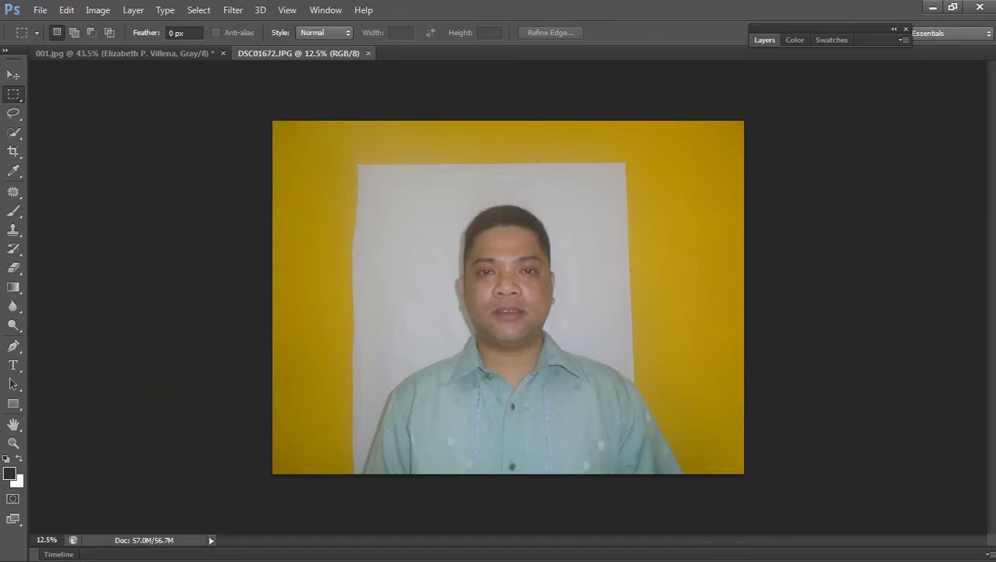
# - Resize the Photoshop window and crop DSC01672.JPG to the head and shoulders
pyautogui.press('super+Down')
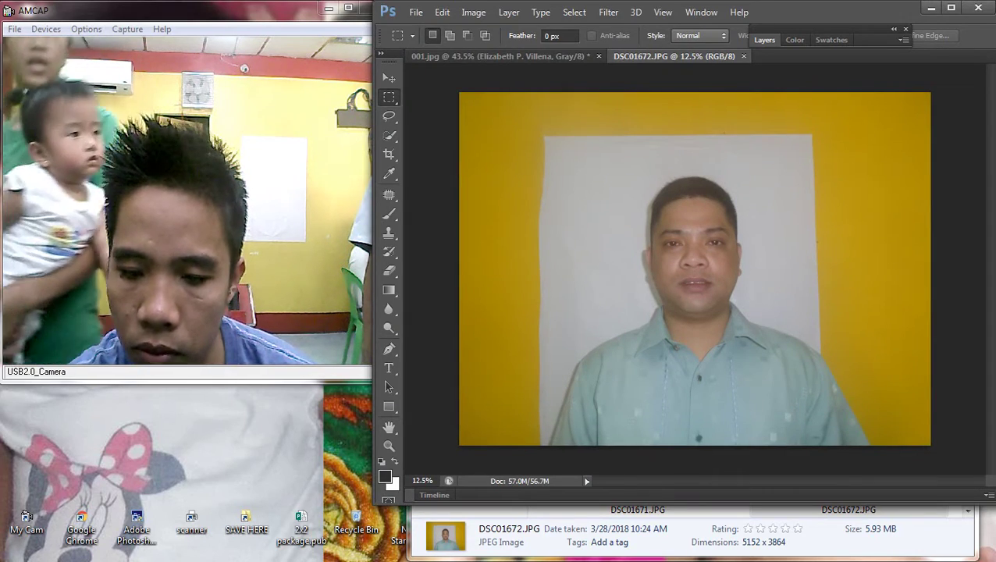
pyautogui.press('super+shift+Up')
pyautogui.hotkey('ctrl', '0')
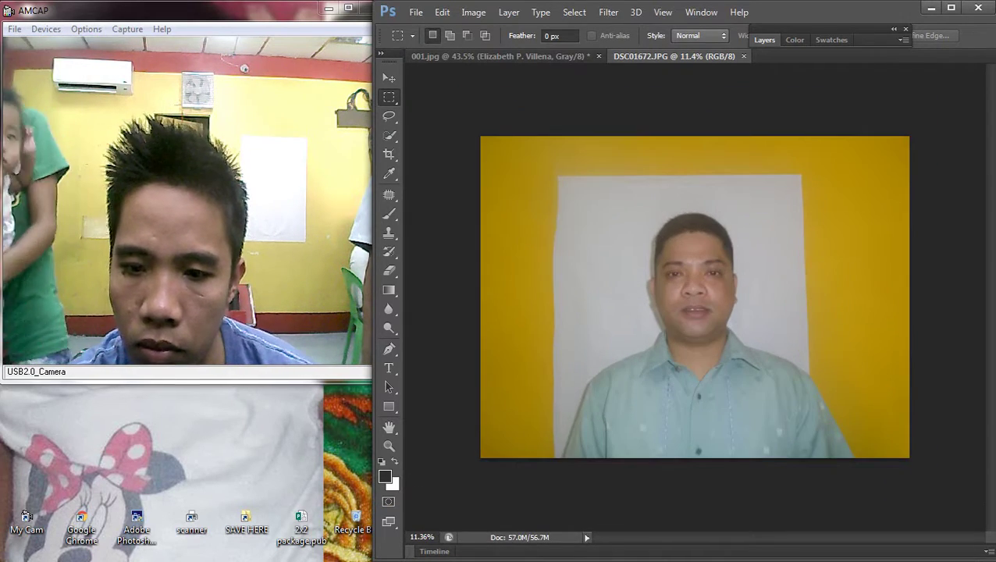
pyautogui.press('c')
pyautogui.hotkey('ctrl', '0')
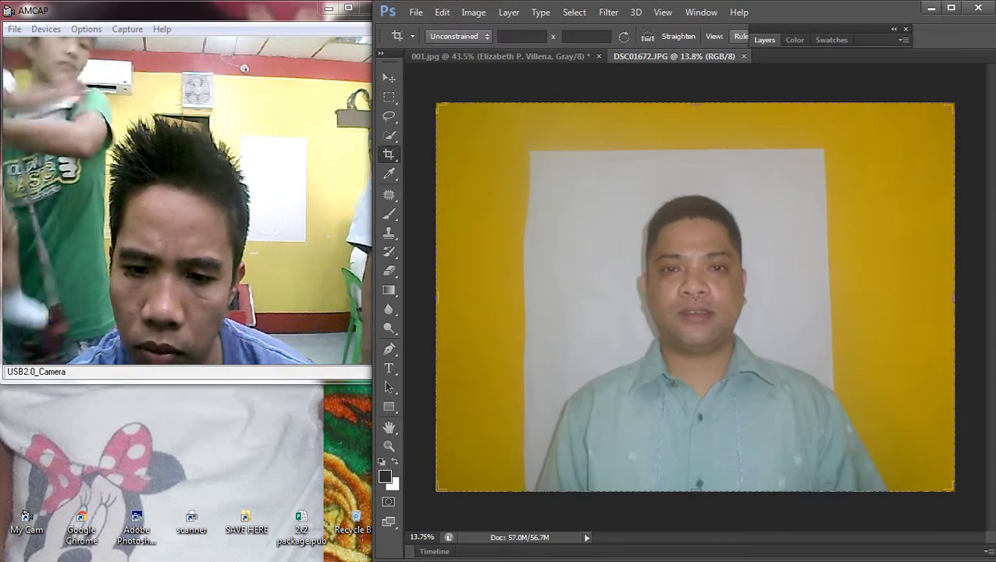
pyautogui.moveTo(568, 187); pyautogui.dragTo(826, 415)
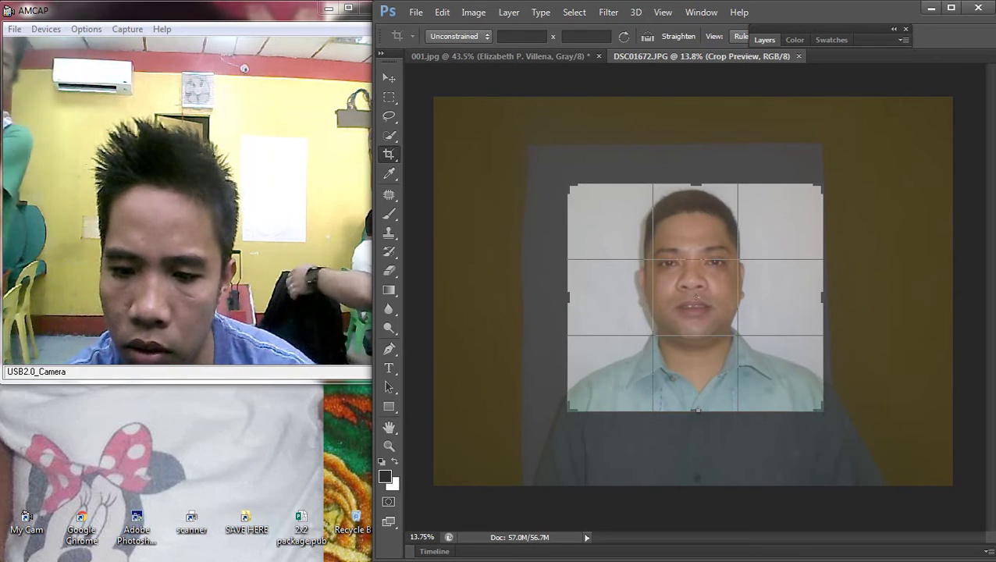
pyautogui.press('Return')
# - Fit the cropped photo and brighten it by lifting the midtones in Curves
pyautogui.hotkey('ctrl', '+')
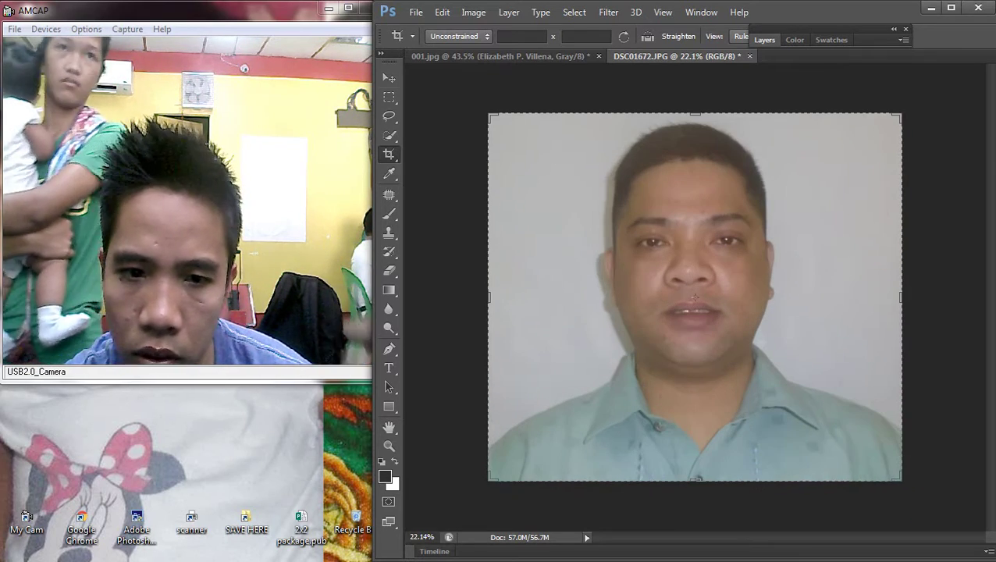
pyautogui.press('v')
pyautogui.hotkey('ctrl', '0')
pyautogui.hotkey('ctrl', 'm')
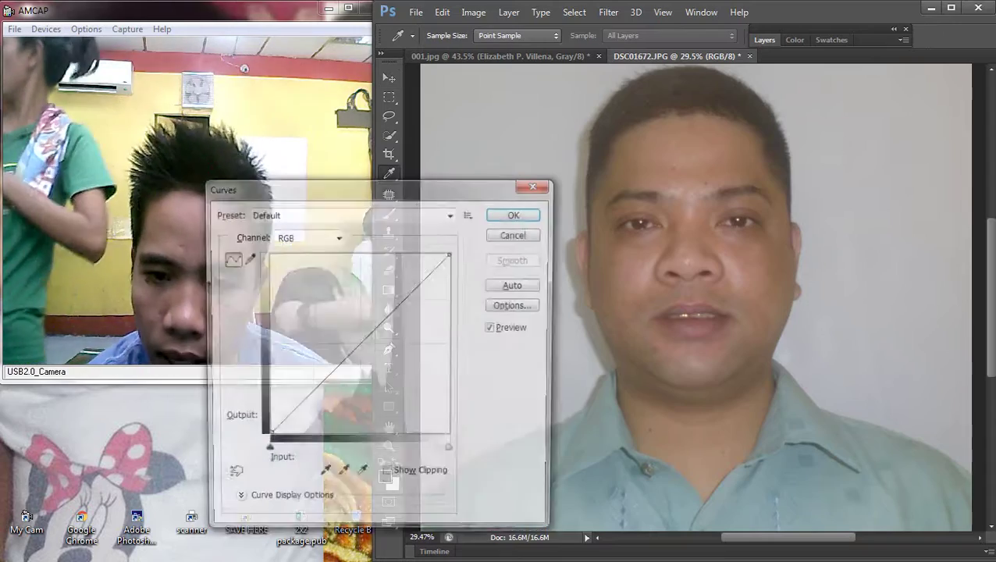
pyautogui.moveTo(371, 315); pyautogui.dragTo(380, 320)
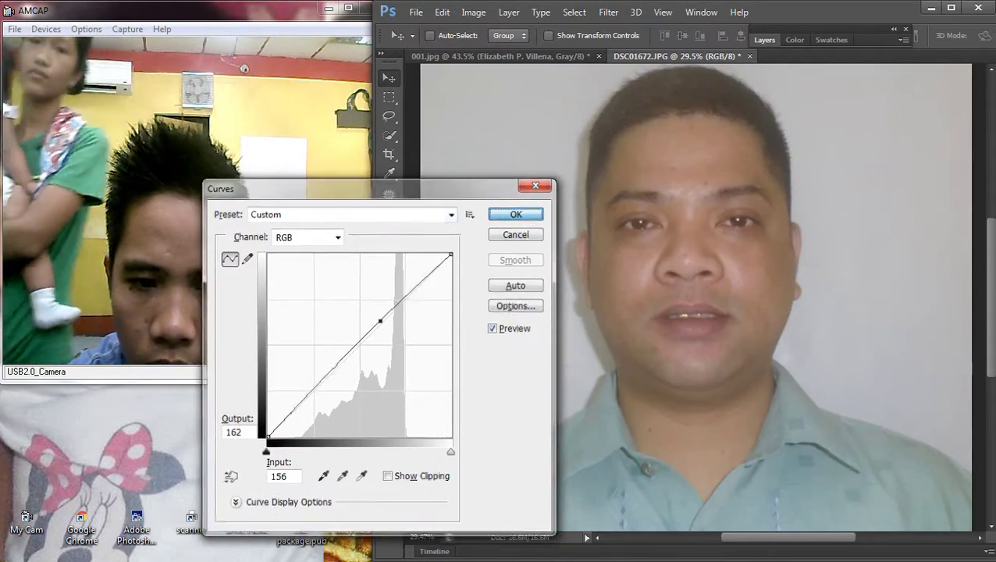
pyautogui.press('Return')
# - Patch the forehead blemish with nearby clean skin
pyautogui.press('j')
pyautogui.scroll(2, 693, 296)
pyautogui.scroll(2, 667, 196)
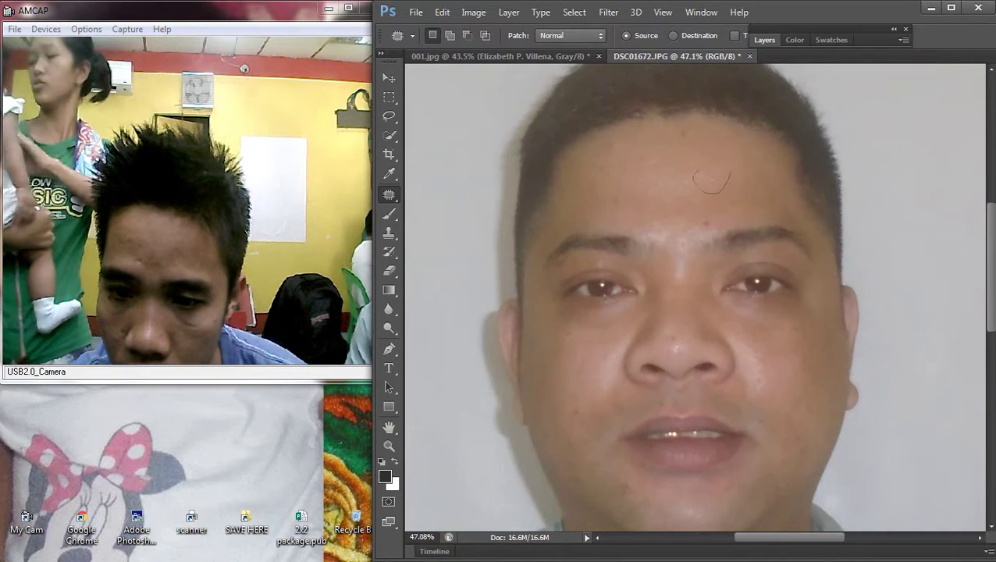
pyautogui.moveTo(709, 222); pyautogui.dragTo(605, 200)
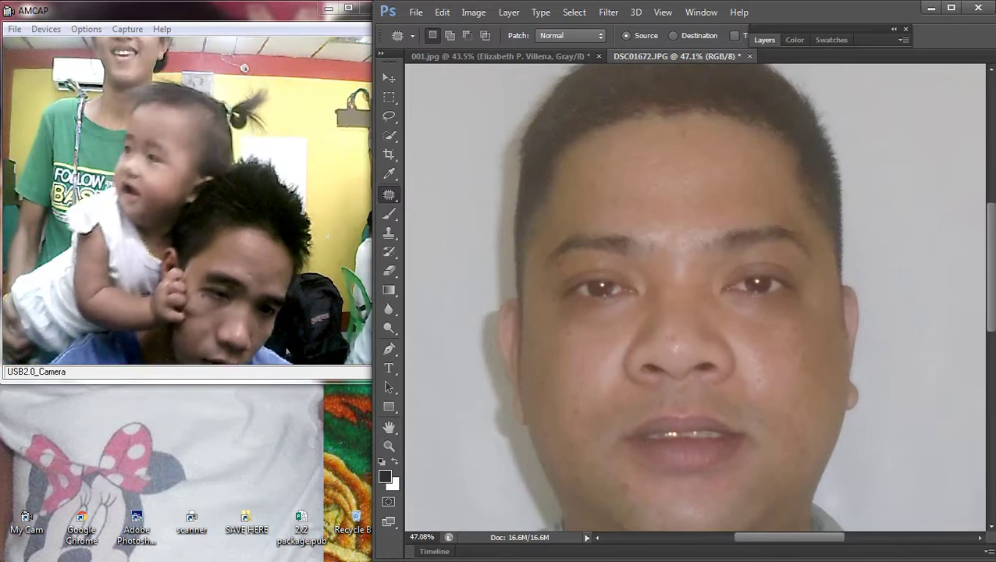
pyautogui.scroll(-2, 694, 296)
pyautogui.scroll(3, 695, 296)
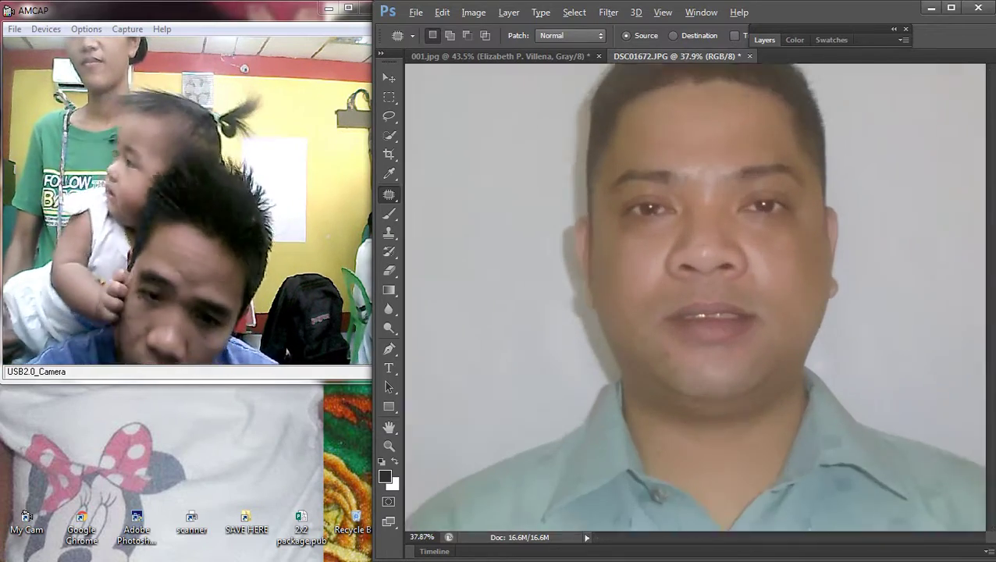
pyautogui.scroll(-3, 695, 296)
pyautogui.scroll(3, 695, 297)
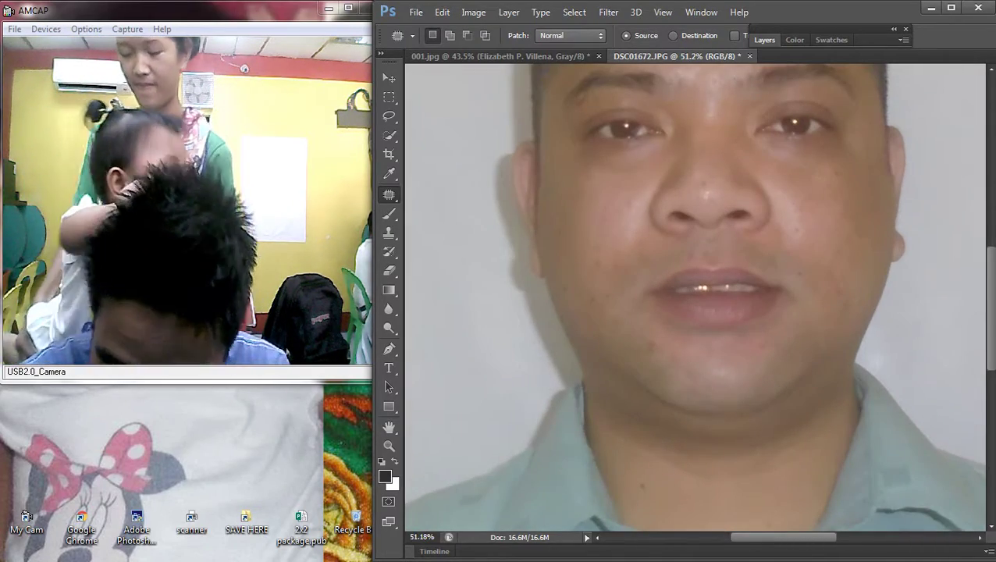
pyautogui.scroll(-5, 664, 344)
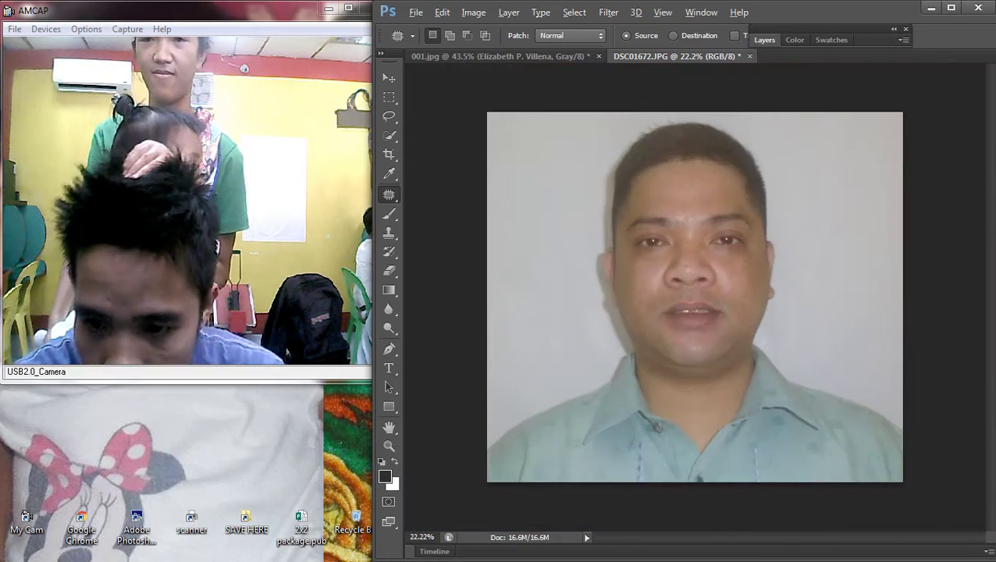
pyautogui.scroll(-2, 695, 296)
pyautogui.scroll(2, 694, 296)
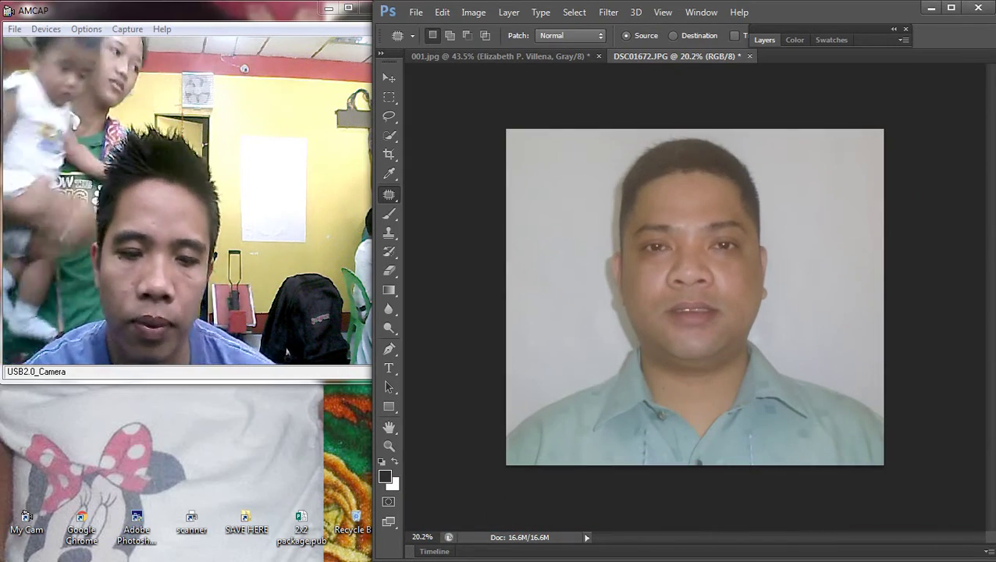
pyautogui.press('p')
pyautogui.scroll(1, 694, 297)
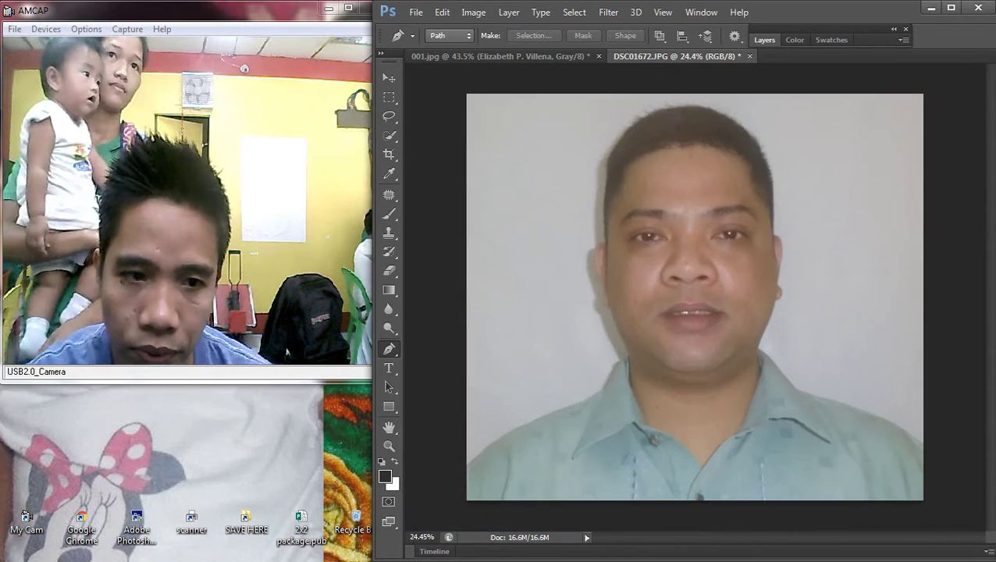
# - Start the Pen path at the left shoulder edge and curve it along the collar
pyautogui.click(463, 470)
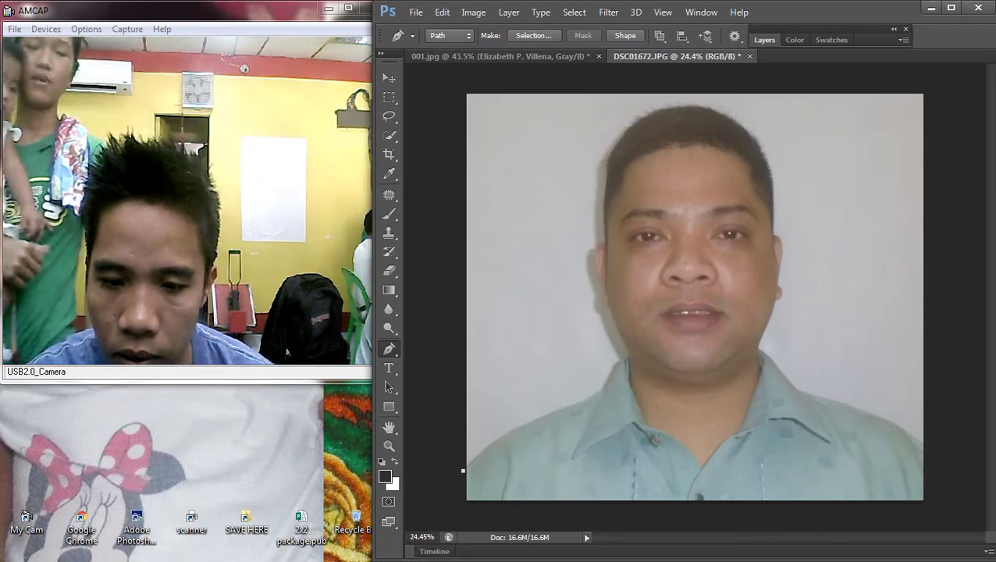
pyautogui.click(579, 402)
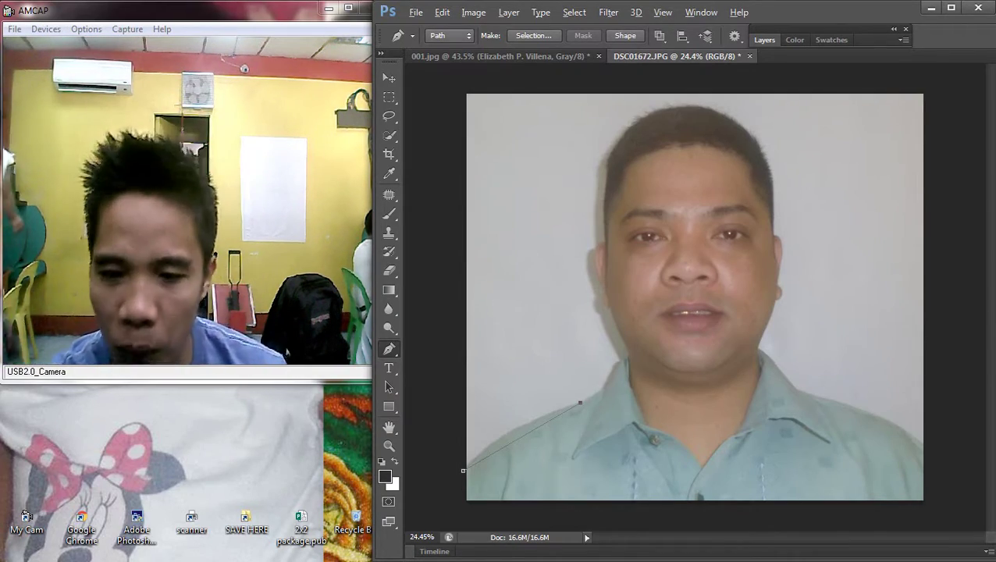
pyautogui.scroll(3, 694, 297)
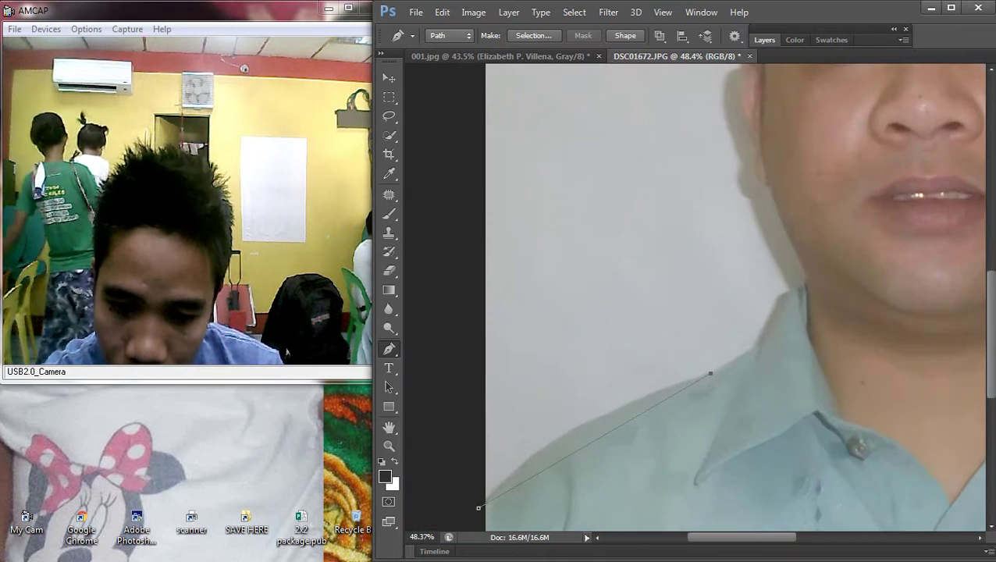
pyautogui.scroll(3, 622, 363)
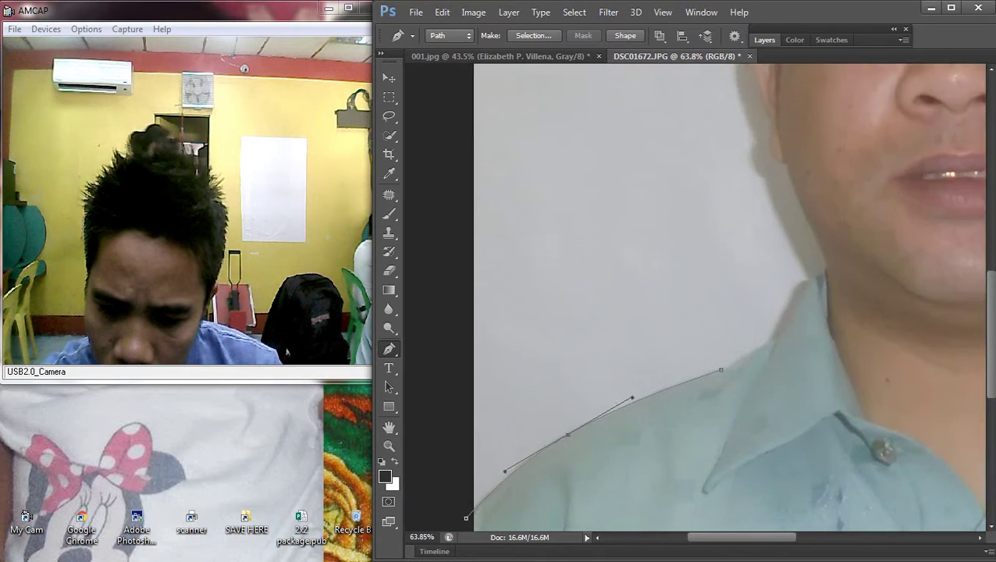
pyautogui.click(800, 336)
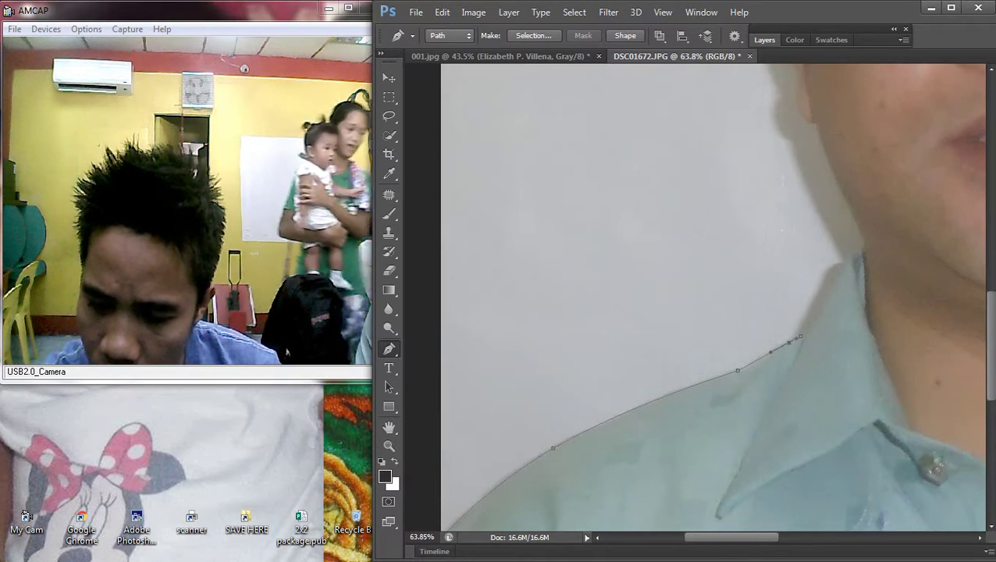
pyautogui.moveTo(800, 336); pyautogui.dragTo(811, 331)
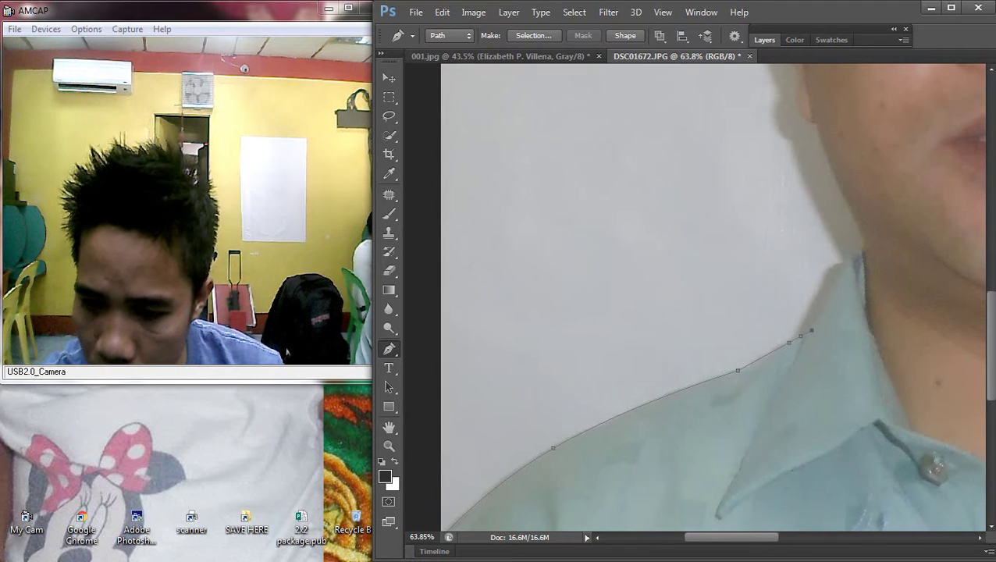
pyautogui.scroll(-7, 714, 297)
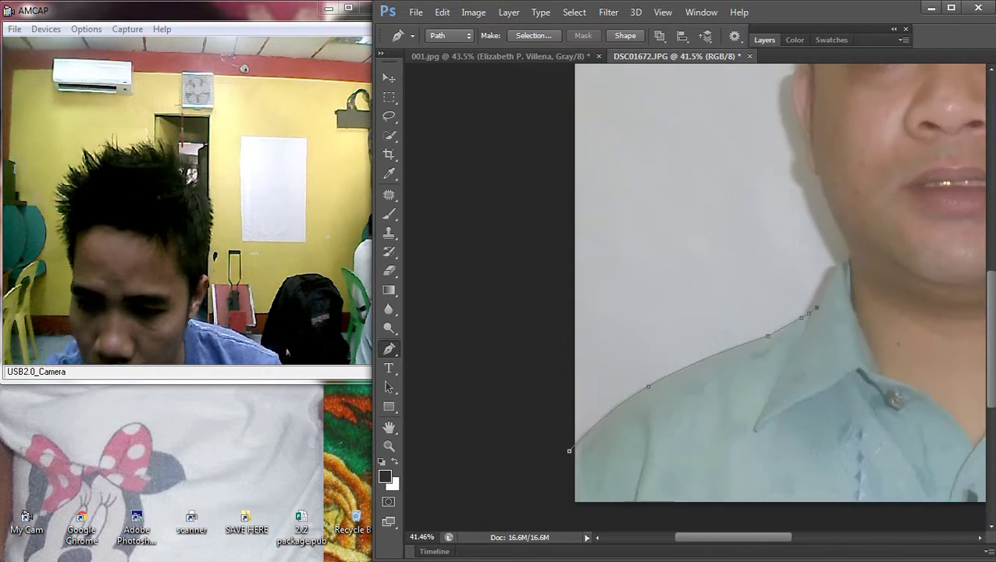
pyautogui.scroll(5, 660, 330)
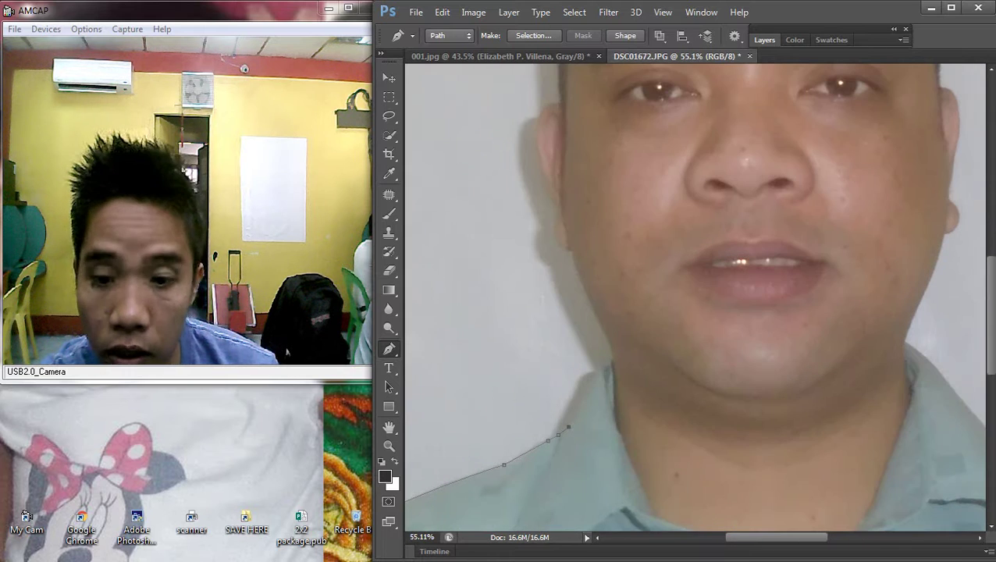
pyautogui.moveTo(604, 364); pyautogui.dragTo(587, 389)
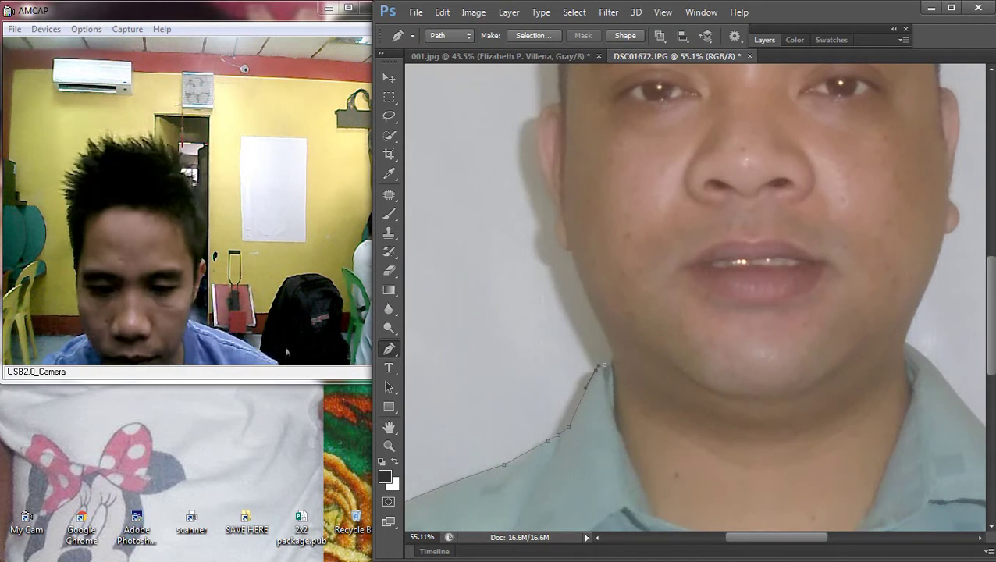
pyautogui.scroll(3, 595, 354)
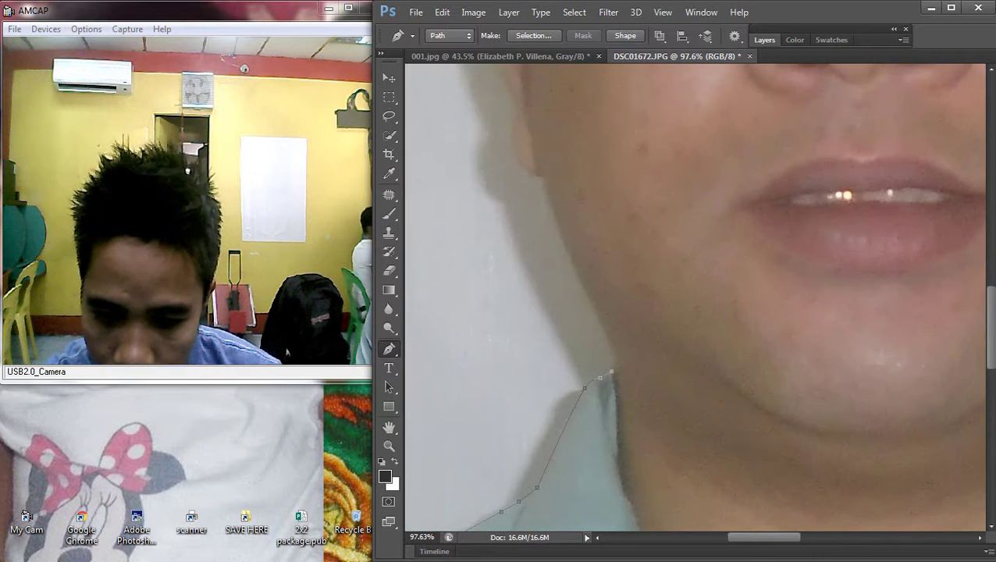
pyautogui.scroll(-5, 613, 367)
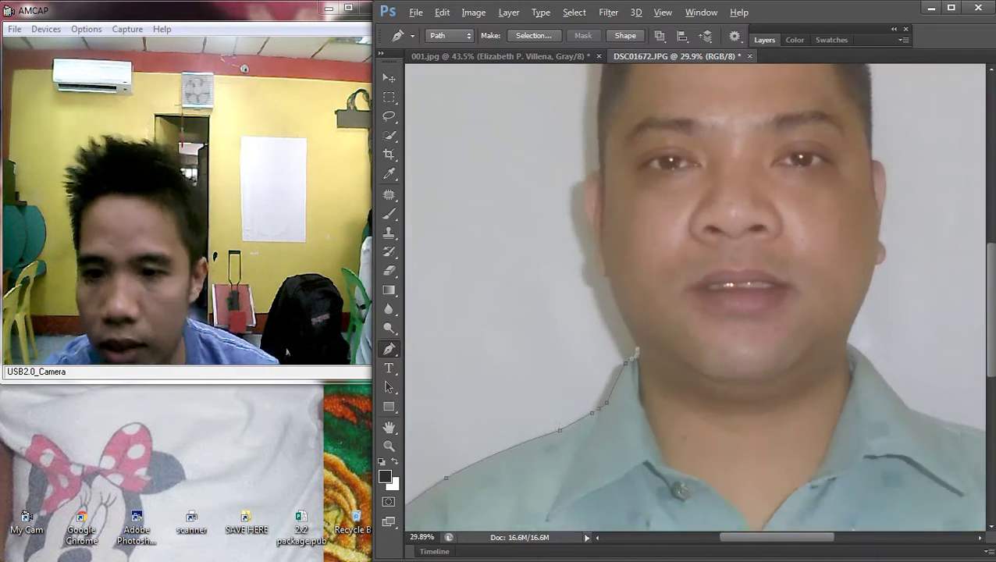
pyautogui.scroll(4, 600, 317)
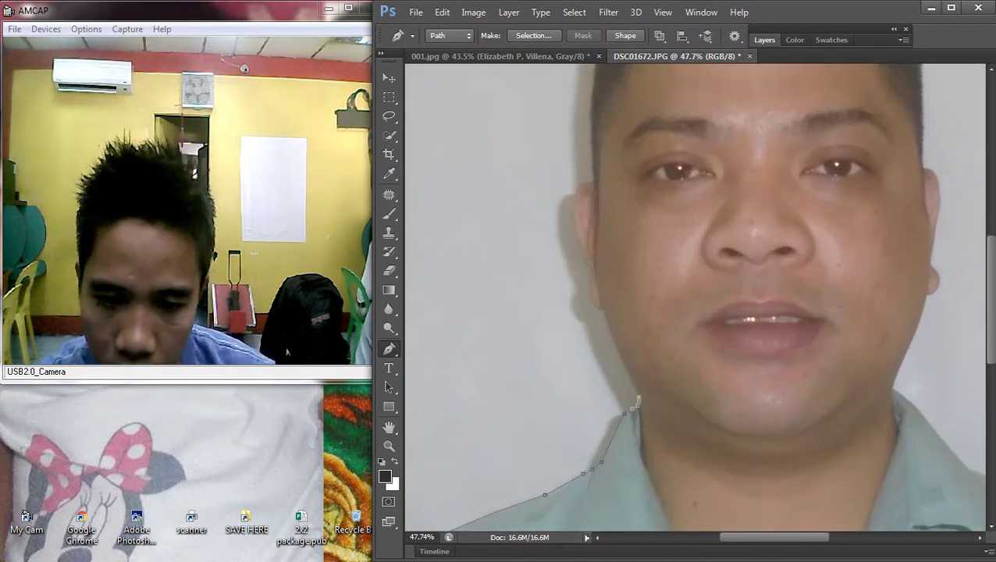
# - Extend the path up the left cheek and around the left ear toward the hairline
pyautogui.click(592, 306)
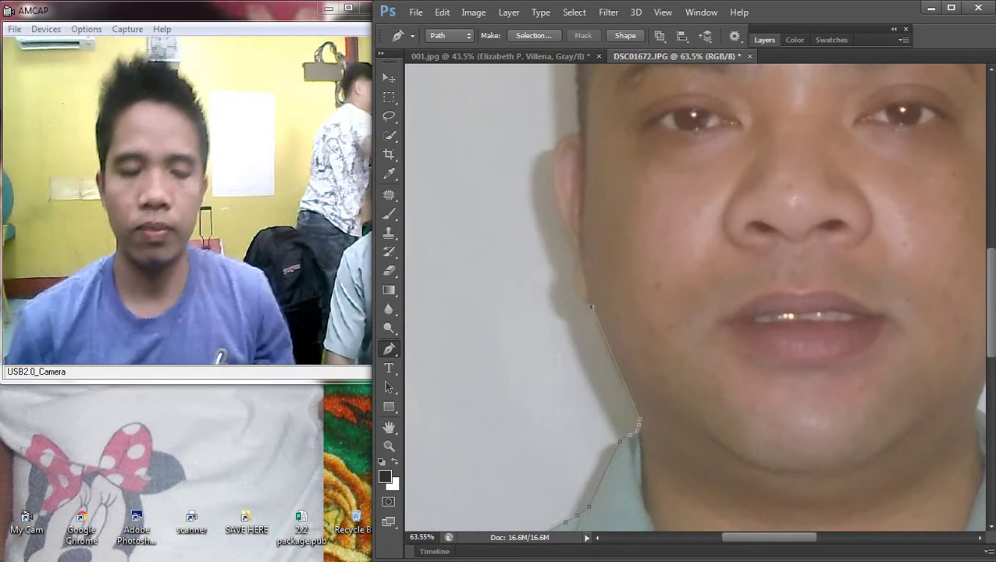
pyautogui.scroll(2, 644, 314)
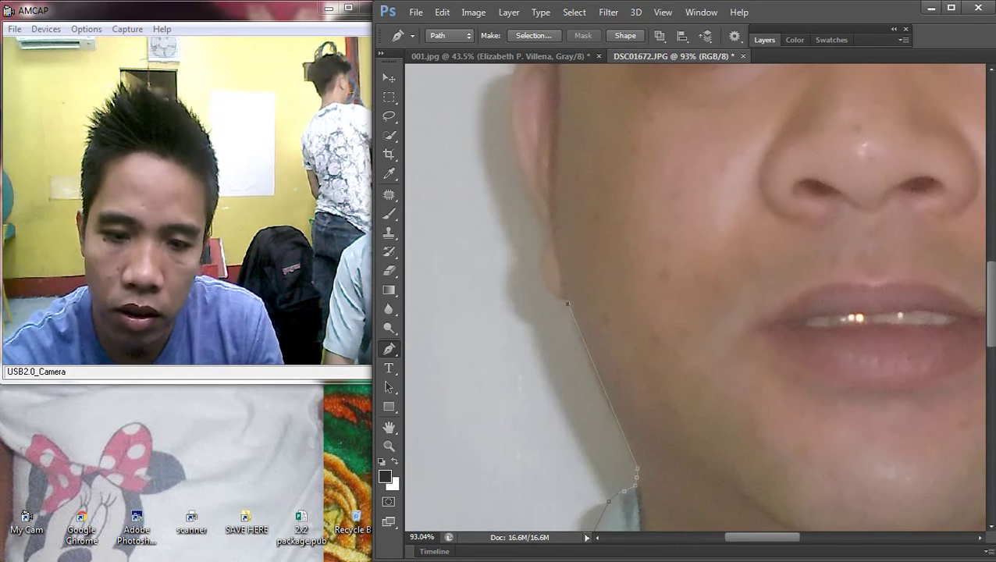
pyautogui.click(538, 257)
pyautogui.click(539, 237)
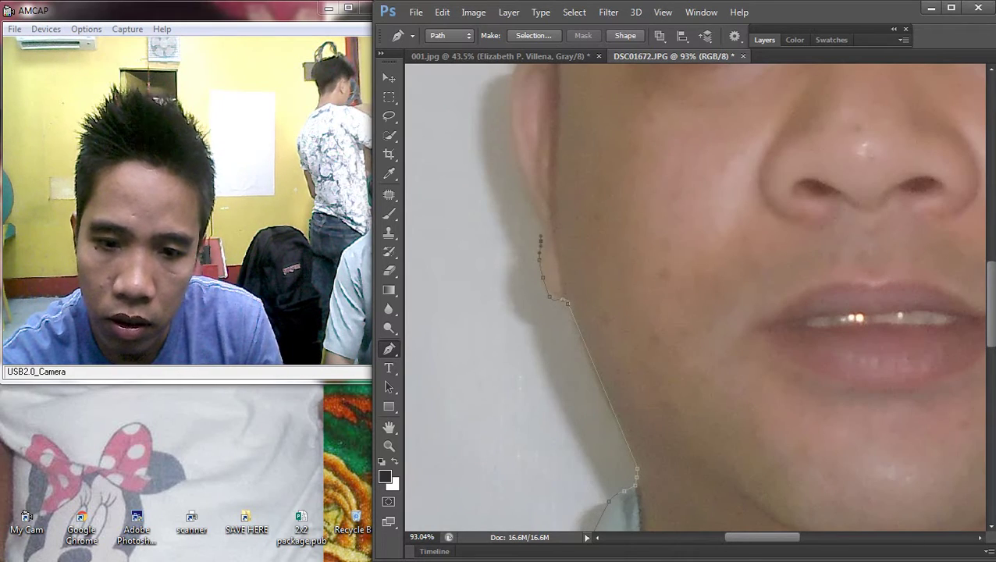
pyautogui.scroll(-2, 552, 170)
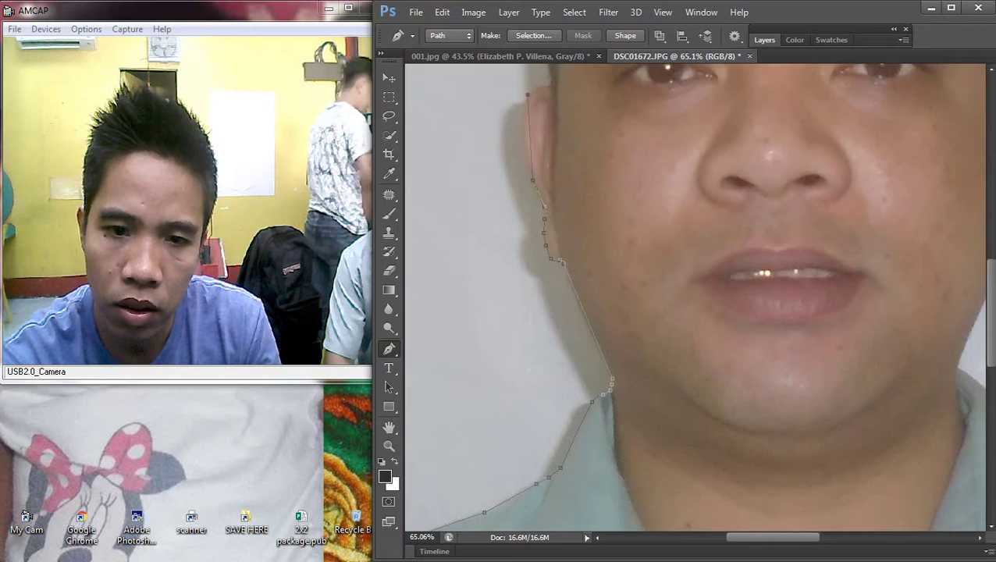
pyautogui.moveTo(528, 95); pyautogui.dragTo(533, 82)
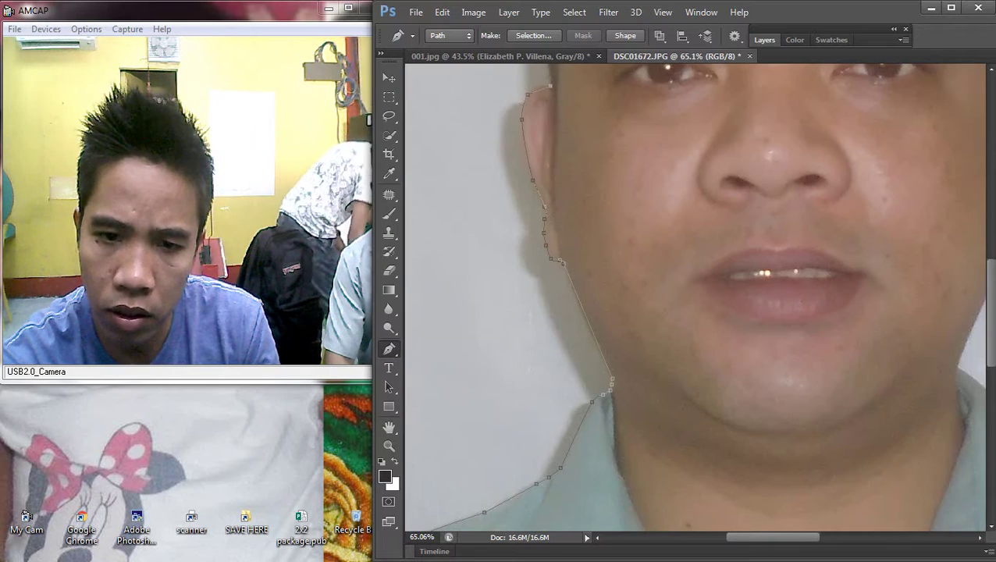
pyautogui.scroll(-3, 694, 296)
pyautogui.scroll(-2, 695, 297)
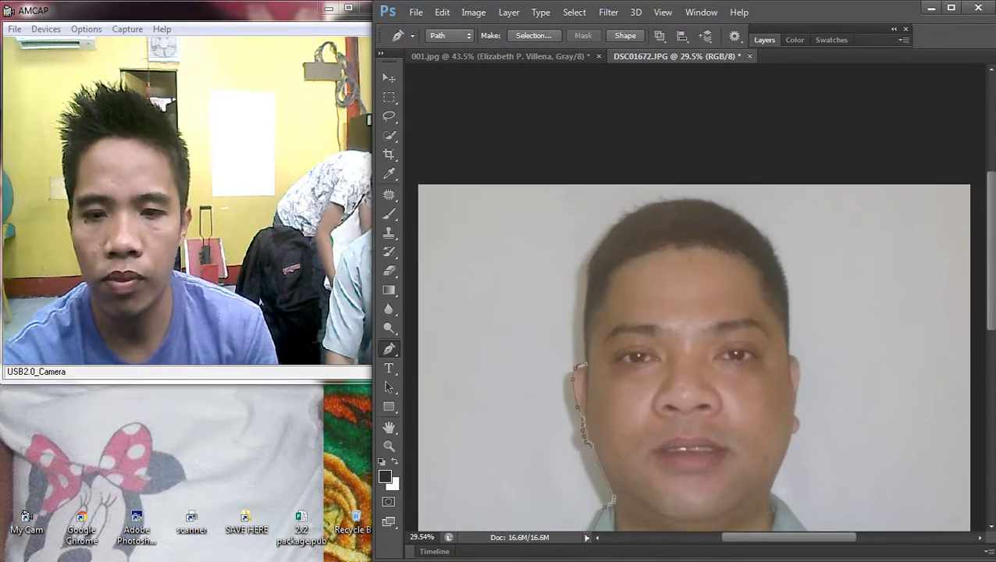
pyautogui.scroll(3, 695, 296)
pyautogui.scroll(1, 694, 297)
pyautogui.click(581, 331)
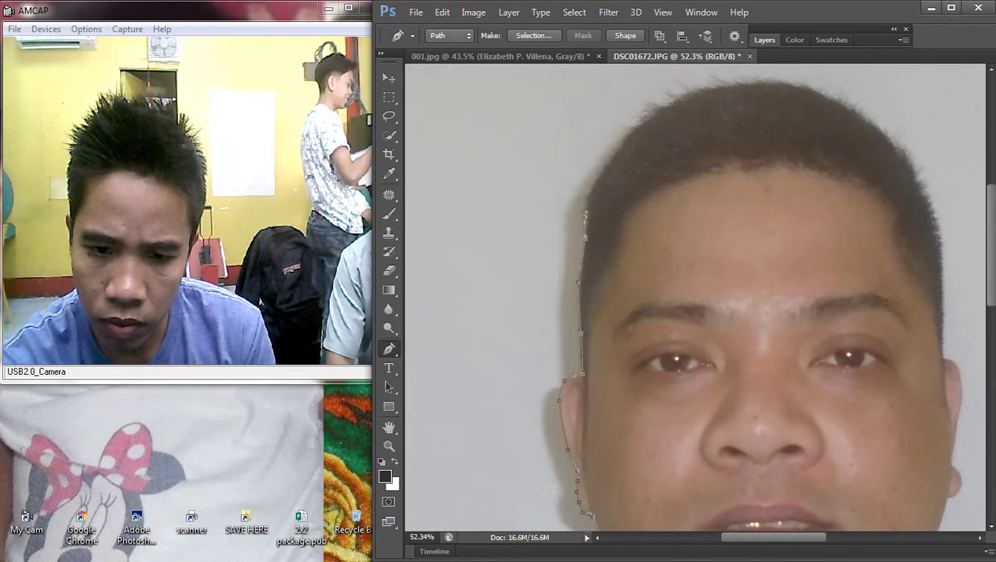
pyautogui.scroll(-2, 694, 297)
pyautogui.scroll(2, 695, 296)
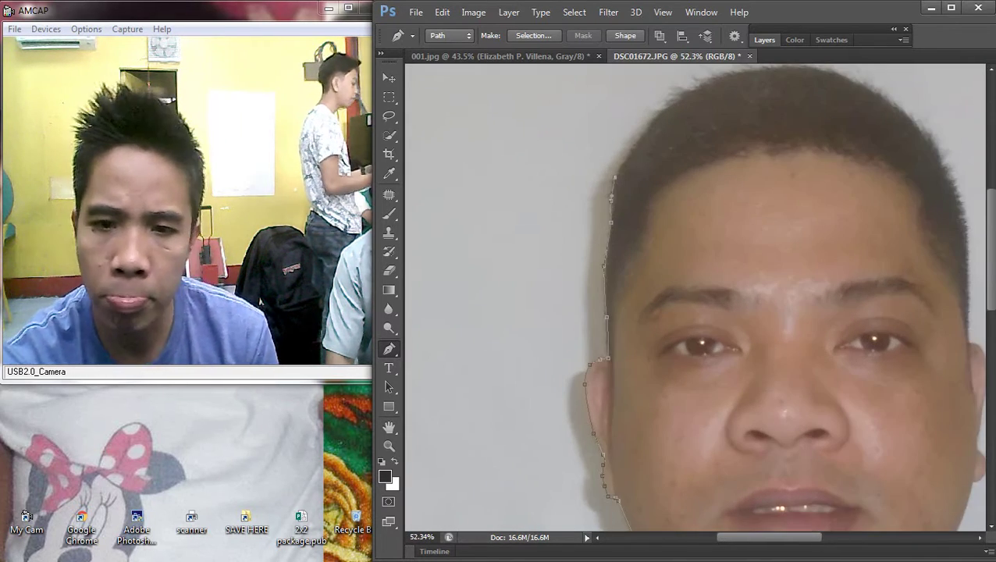
pyautogui.click(655, 114)
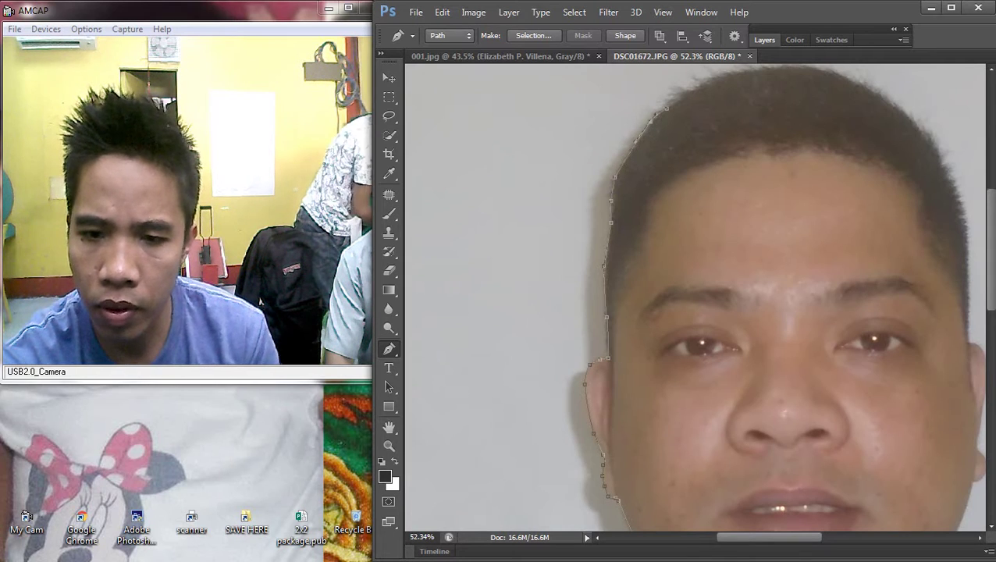
pyautogui.hotkey('ctrl', 'z')
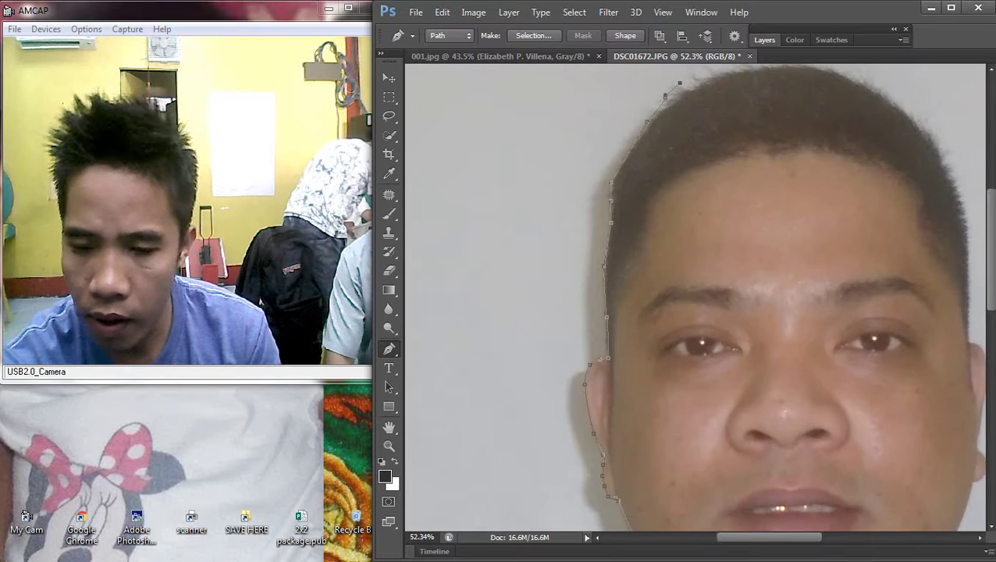
# - Continue the path across the top of the hair and down its right side
pyautogui.moveTo(694, 296); pyautogui.dragTo(618, 382)
pyautogui.moveTo(617, 161)
pyautogui.mouseDown()
pyautogui.moveTo(681, 141)
pyautogui.moveTo(631, 160)
pyautogui.mouseUp()
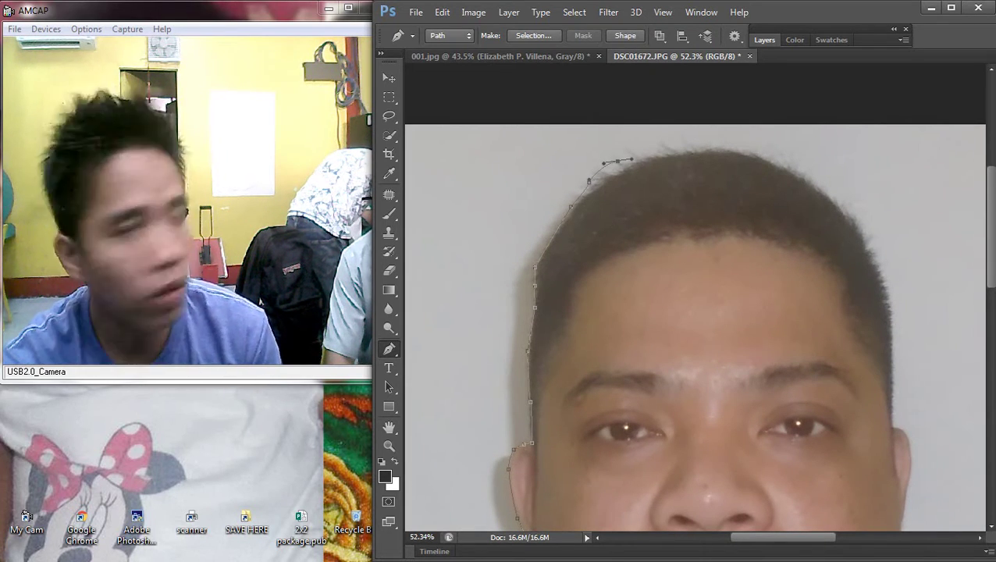
pyautogui.click(664, 147)
pyautogui.click(717, 143)
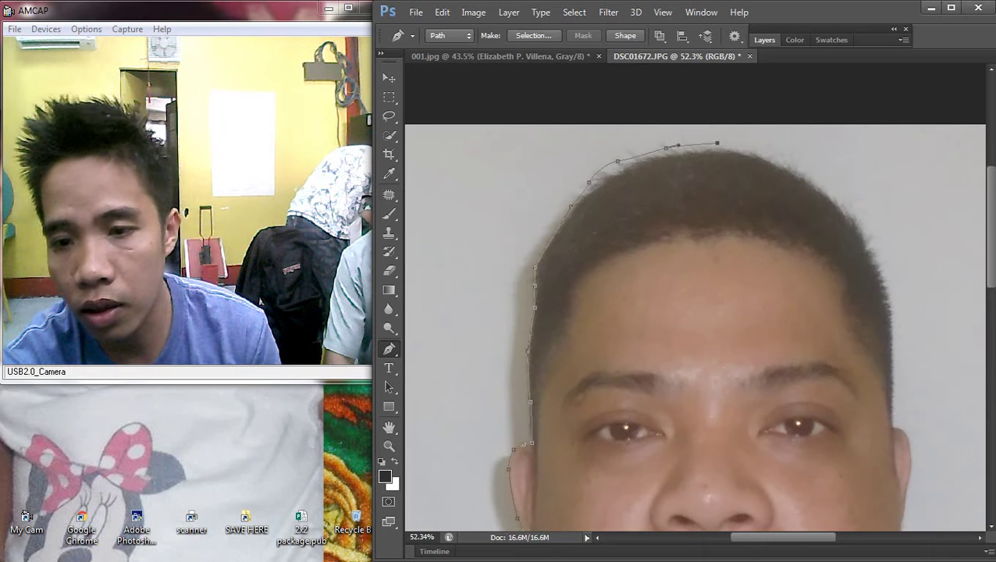
pyautogui.click(759, 152)
pyautogui.click(802, 171)
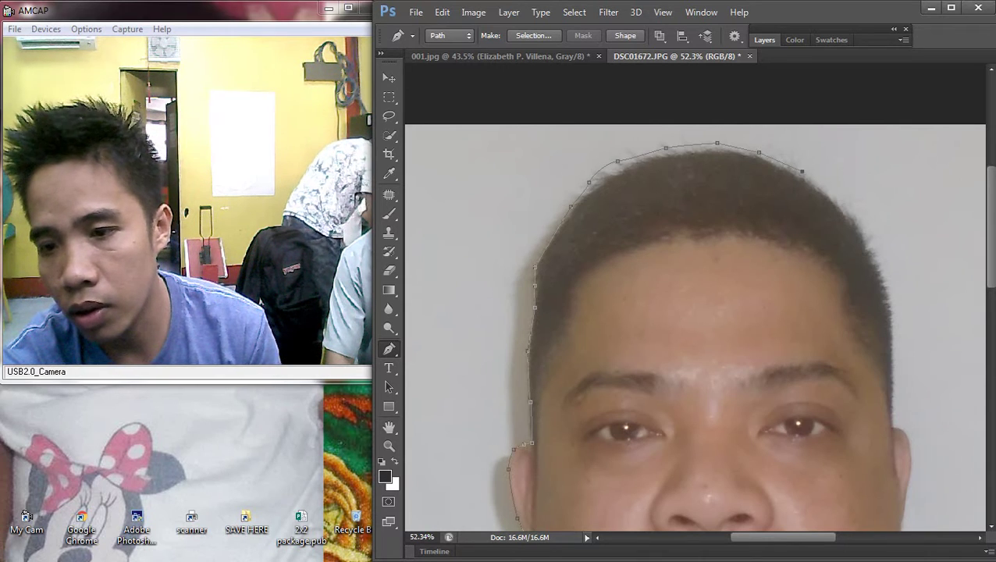
pyautogui.hotkey('ctrl', '-')
pyautogui.hotkey('ctrl', '-')
pyautogui.hotkey('ctrl', '-')
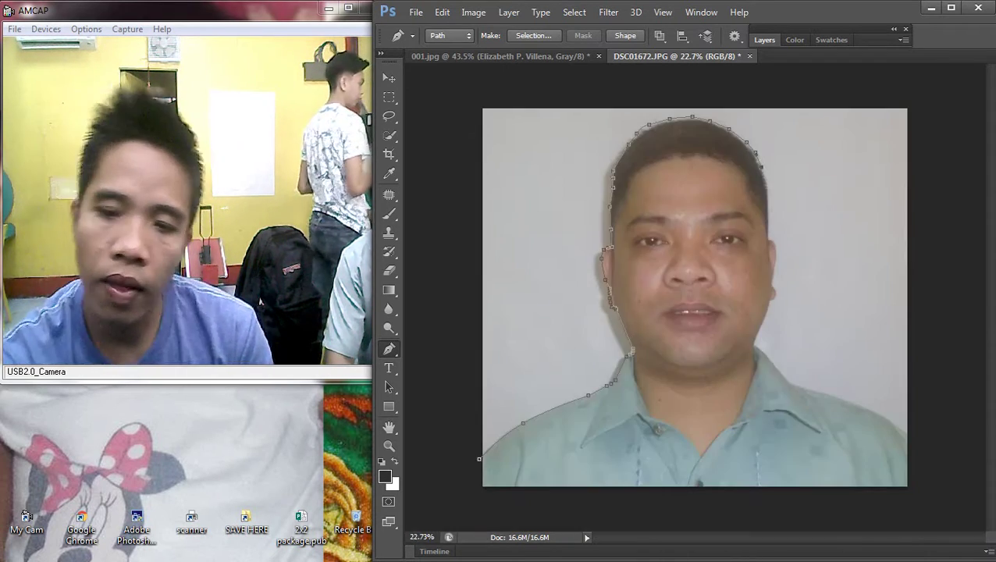
pyautogui.scroll(3, 695, 296)
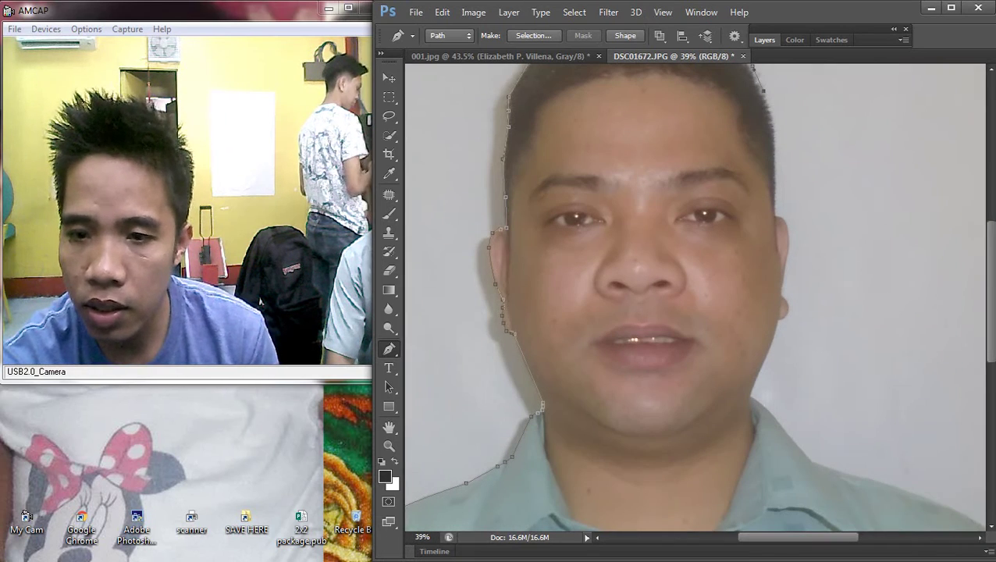
# - Trace the path down the right temple and curve it around the right ear
pyautogui.click(777, 165)
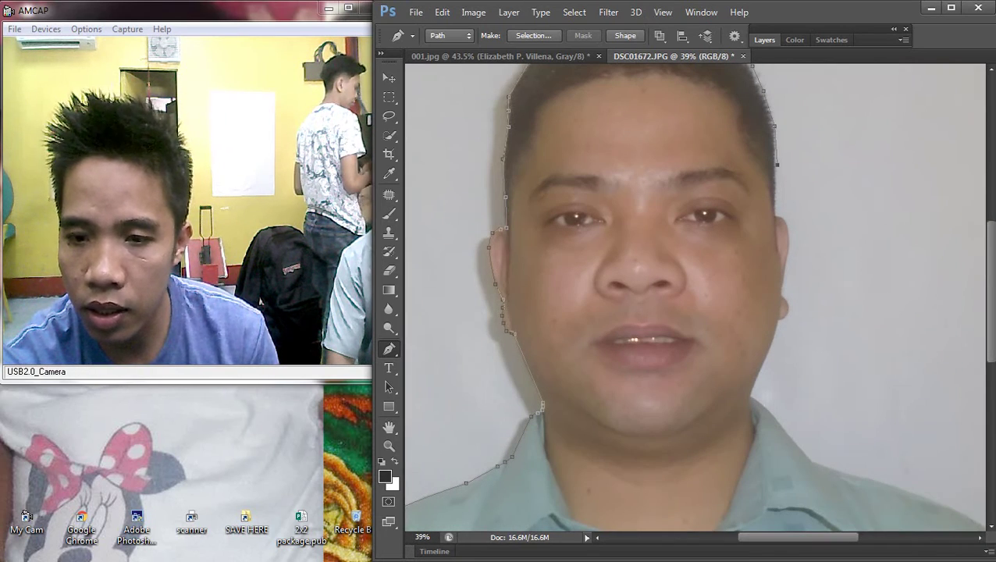
pyautogui.scroll(2, 768, 234)
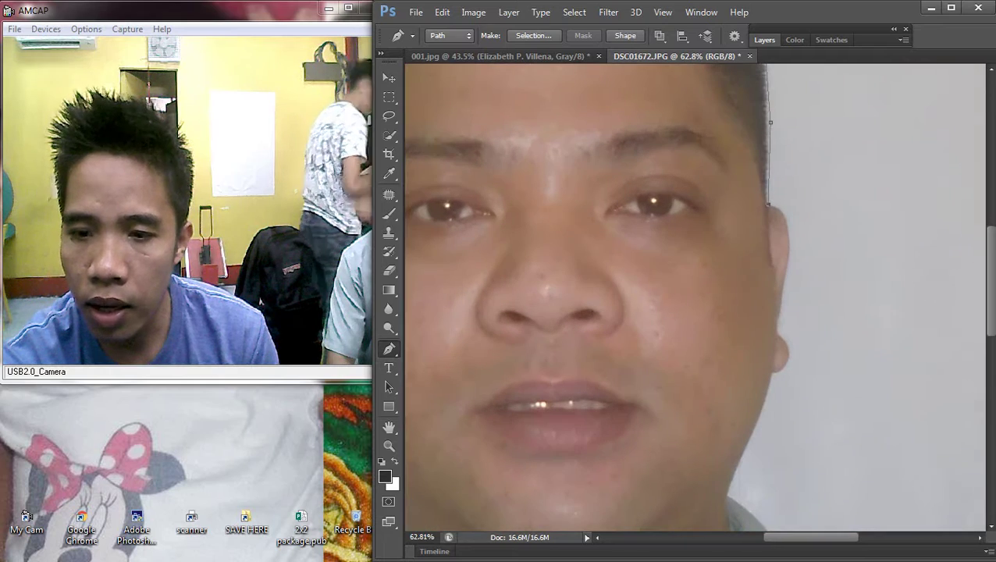
pyautogui.moveTo(789, 256)
pyautogui.mouseDown()
pyautogui.moveTo(783, 234)
pyautogui.moveTo(789, 258)
pyautogui.mouseUp()
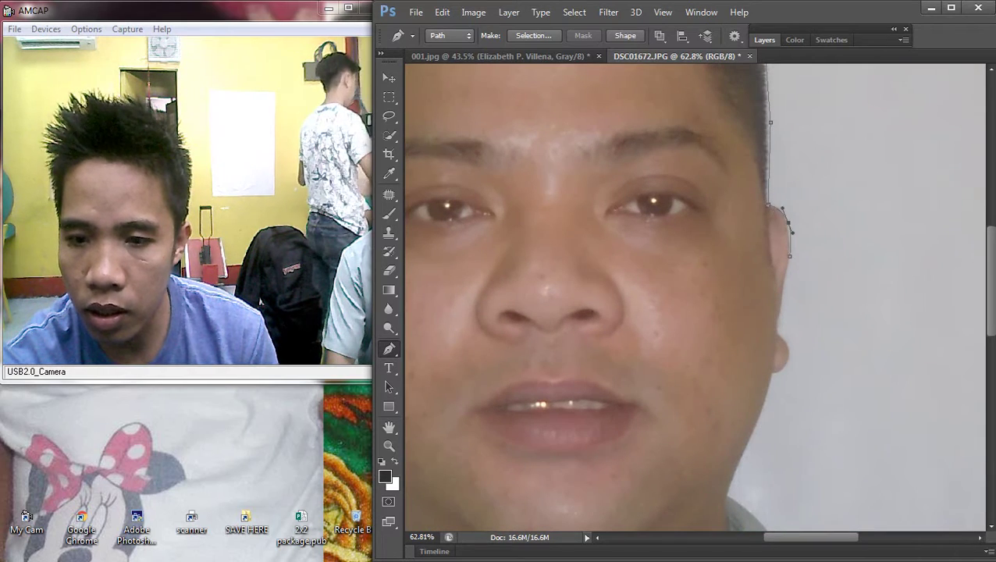
pyautogui.scroll(1, 789, 257)
pyautogui.click(775, 337)
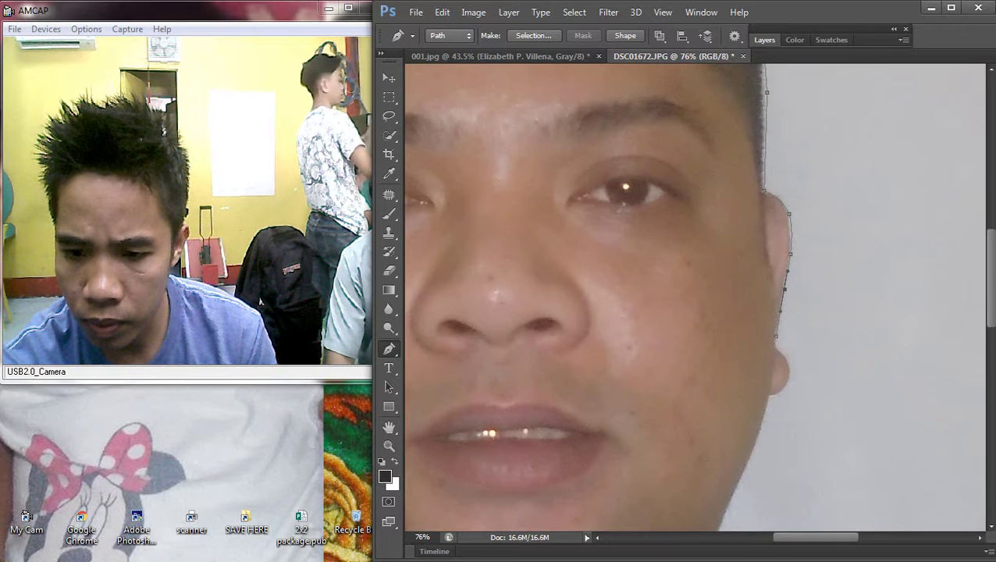
pyautogui.moveTo(774, 381); pyautogui.dragTo(790, 371)
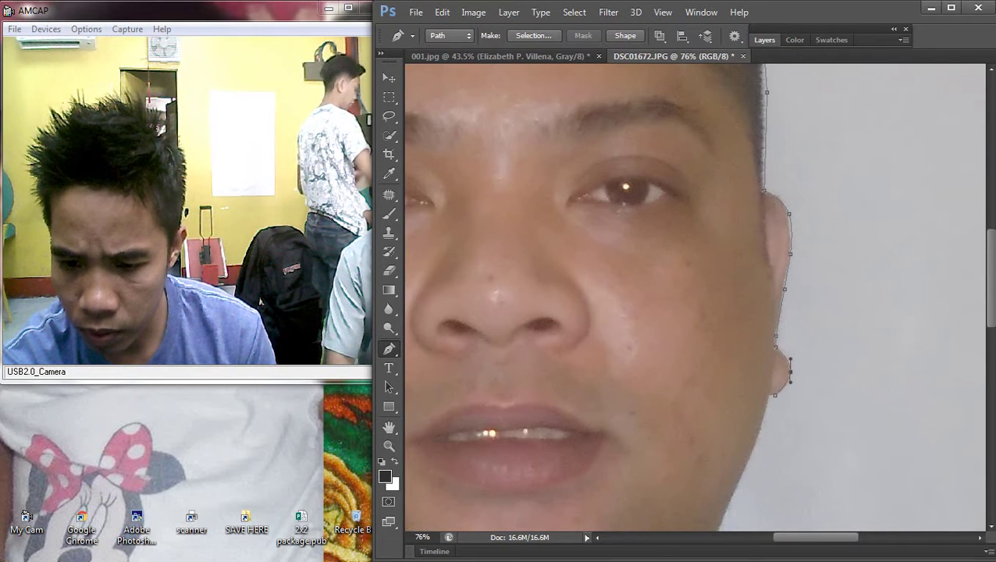
pyautogui.scroll(-2, 694, 296)
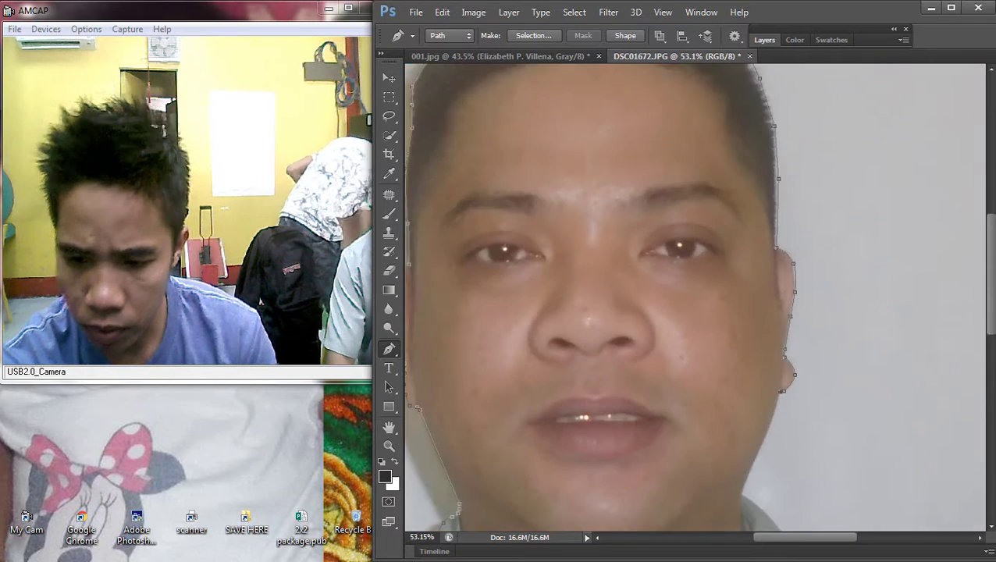
pyautogui.scroll(-5, 694, 297)
pyautogui.scroll(1, 695, 297)
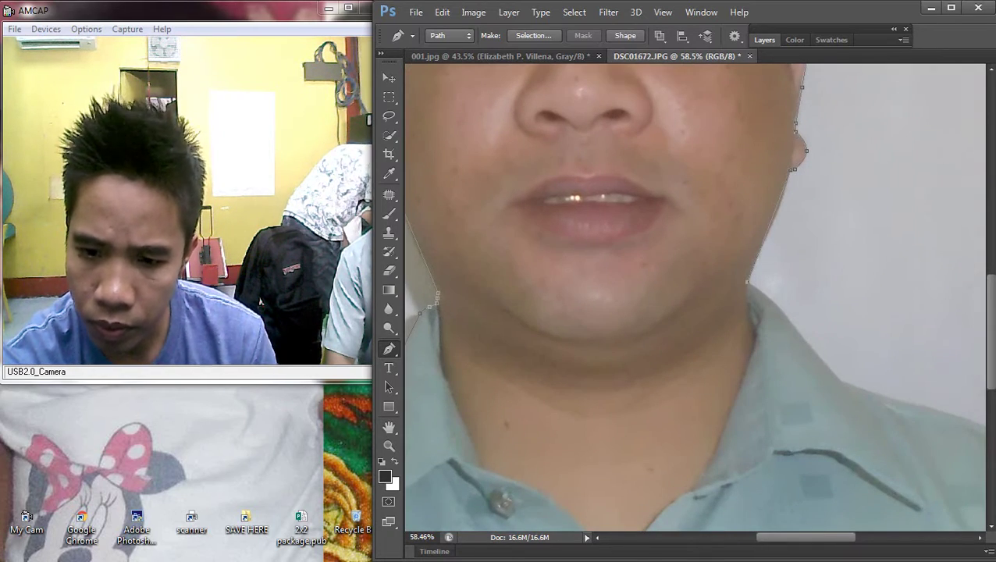
# - Finish the path down the right jawline to the shoulder edge, then maximize Photoshop
pyautogui.click(765, 245)
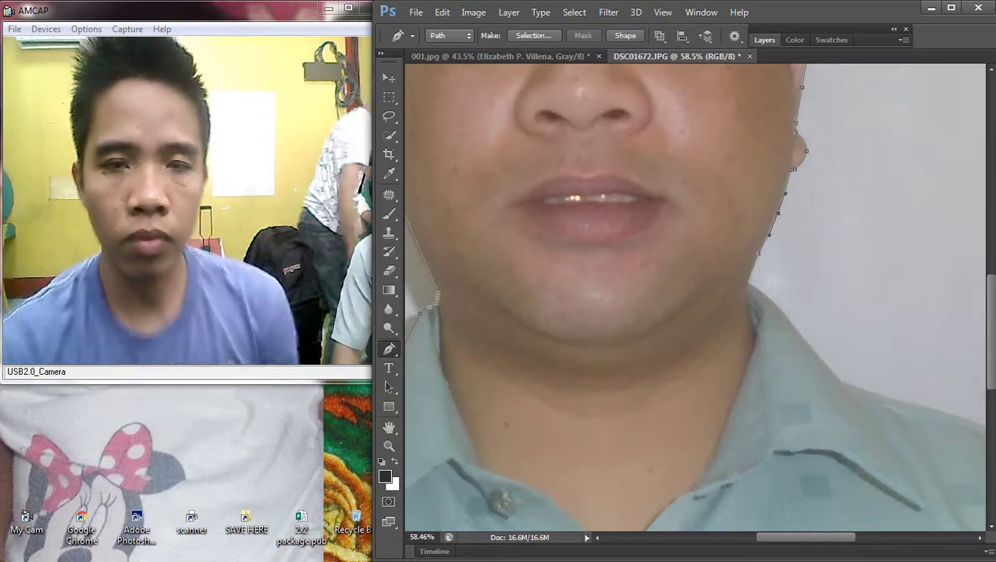
pyautogui.scroll(2, 787, 258)
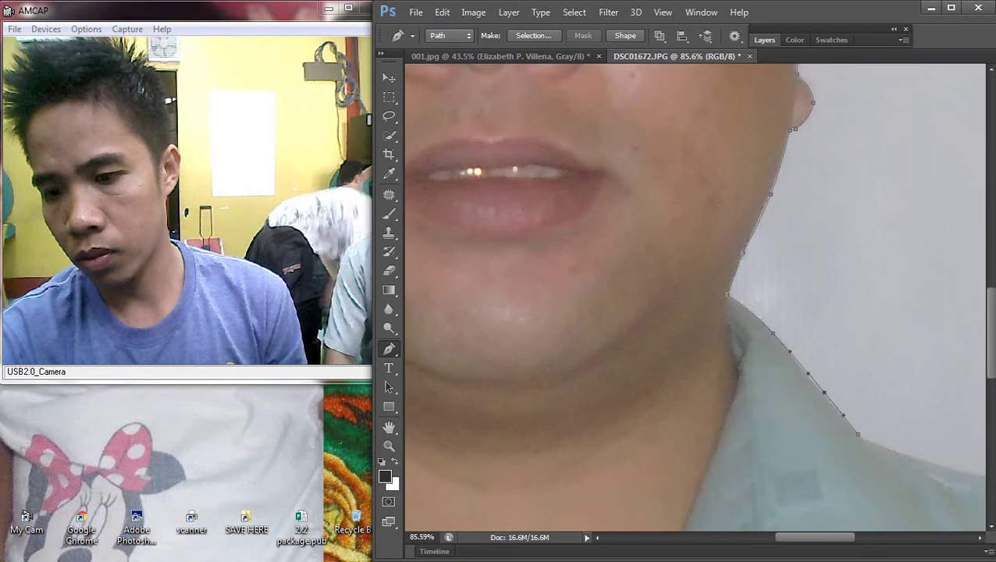
pyautogui.hscroll(2, 695, 296)
pyautogui.scroll(-2, 694, 296)
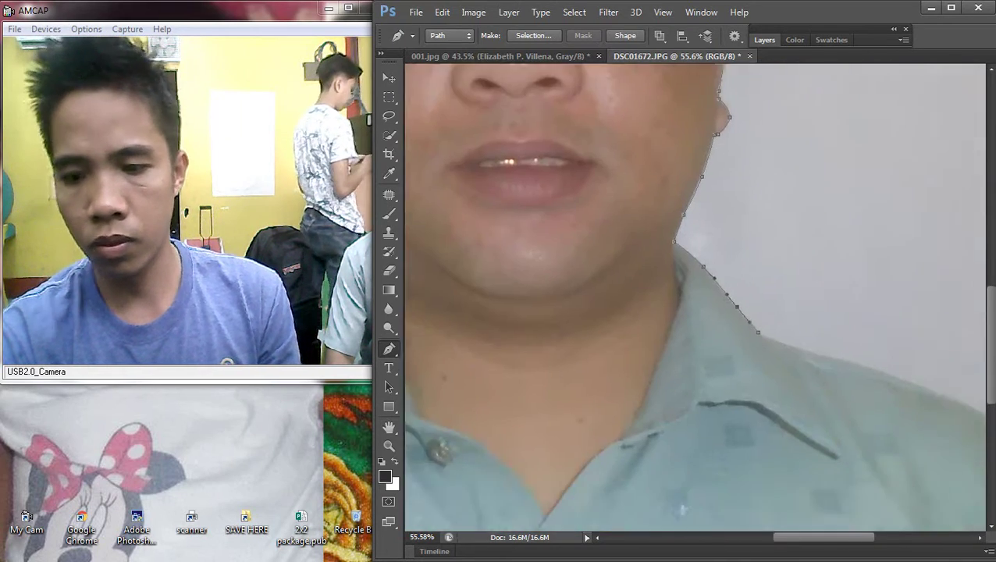
pyautogui.hscroll(3, 694, 297)
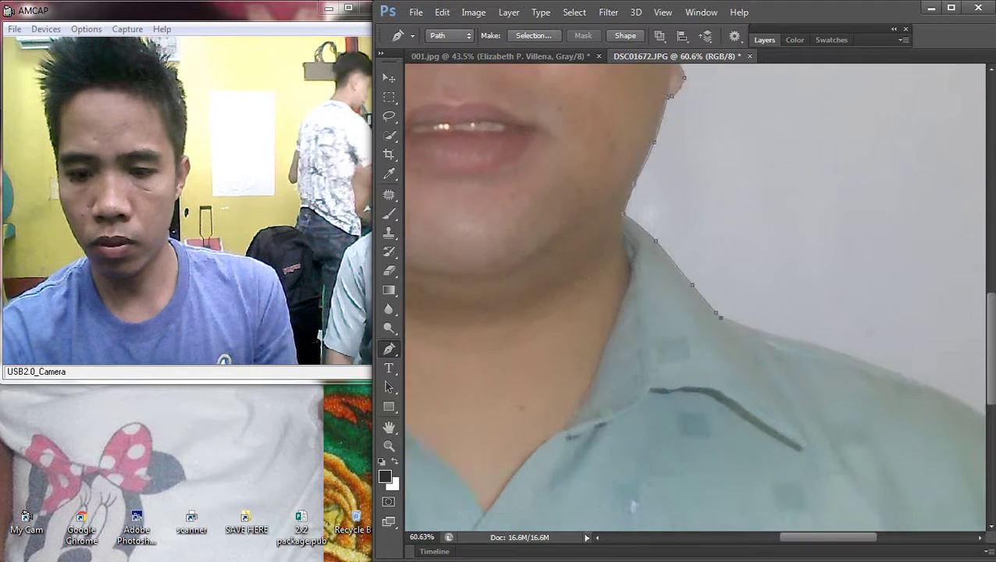
pyautogui.scroll(-1, 695, 296)
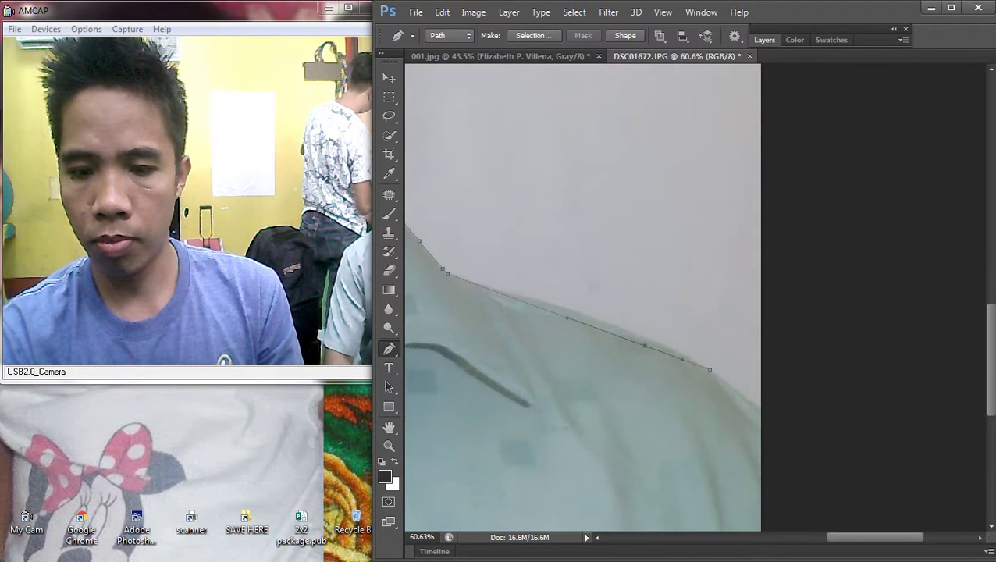
pyautogui.click(766, 435)
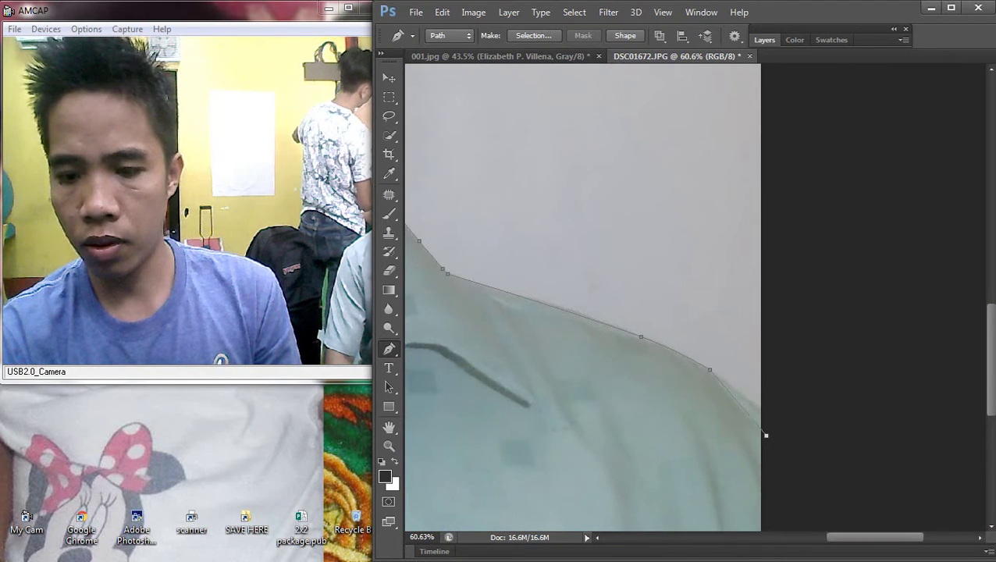
pyautogui.moveTo(766, 434); pyautogui.dragTo(760, 417)
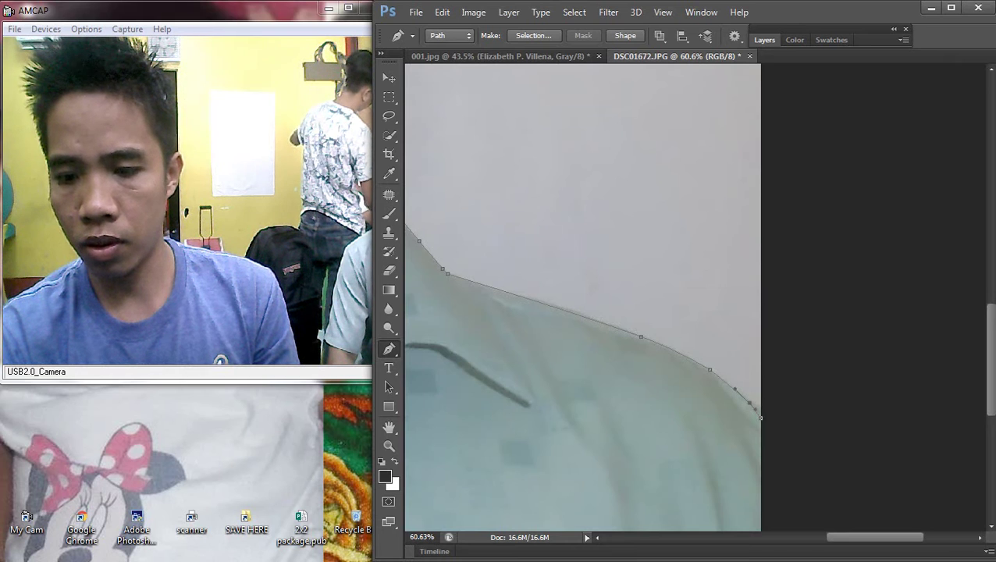
pyautogui.click(950, 7)
pyautogui.scroll(-2, 661, 179)
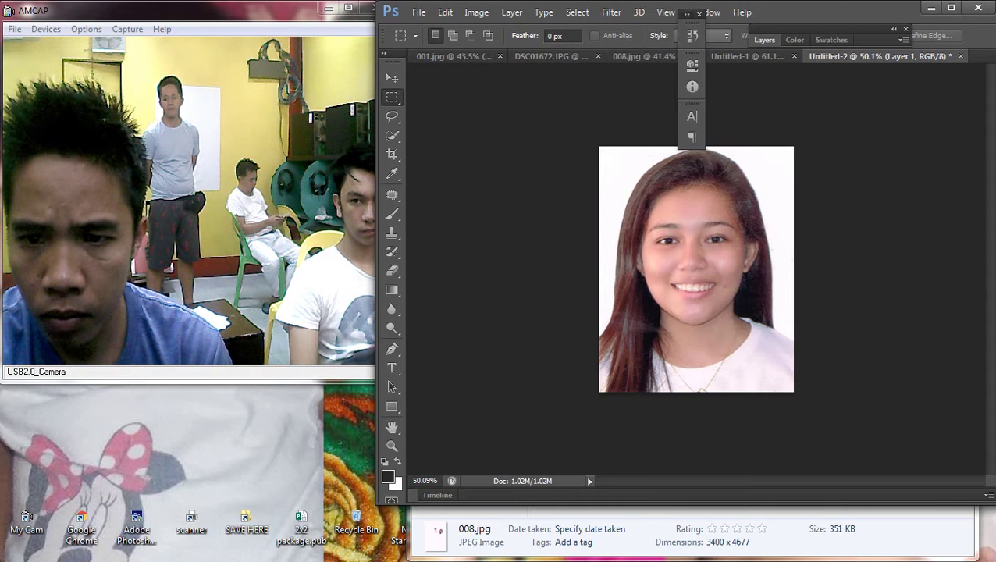
# - Collapse the History, Info and Character panels, maximize Photoshop and fit Untitled-2 on screen
pyautogui.click(686, 14)
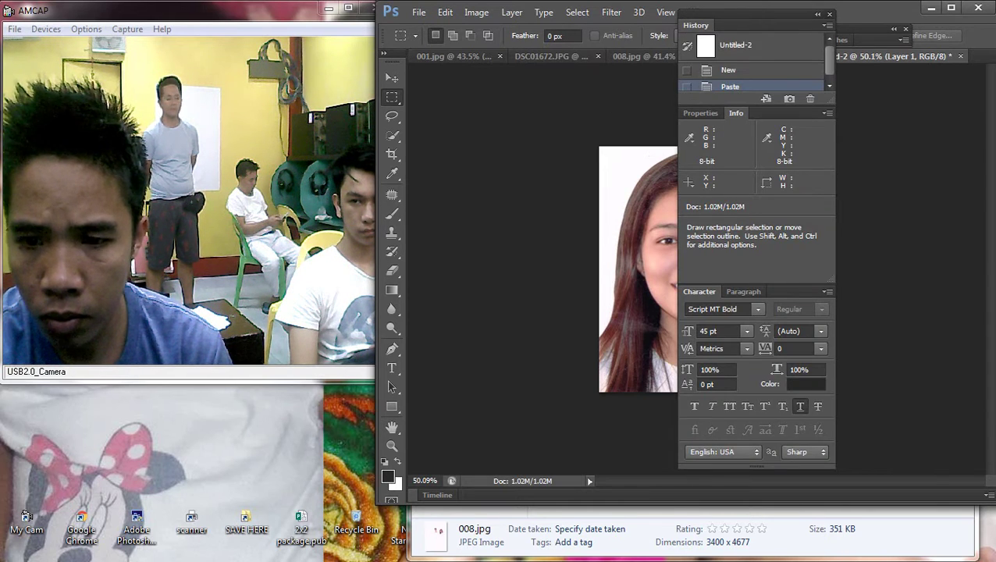
pyautogui.click(964, 480)
pyautogui.click(964, 480)
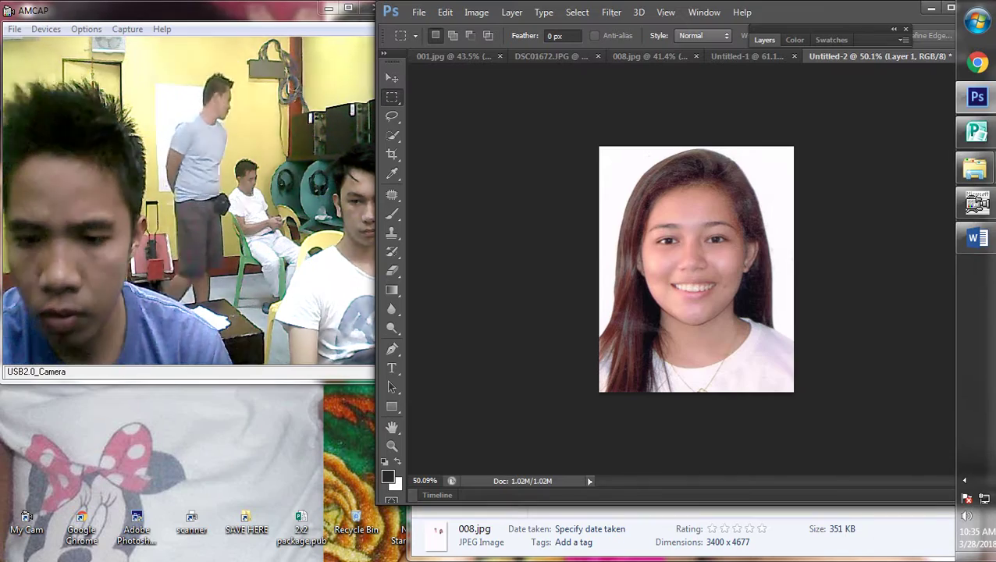
pyautogui.hotkey('ctrl', '0')
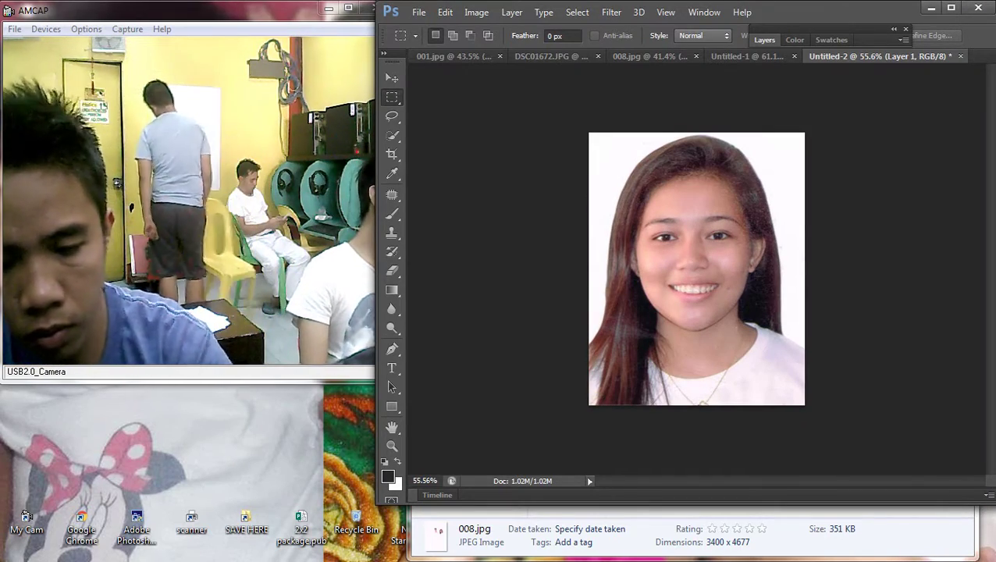
pyautogui.press('super+Up')
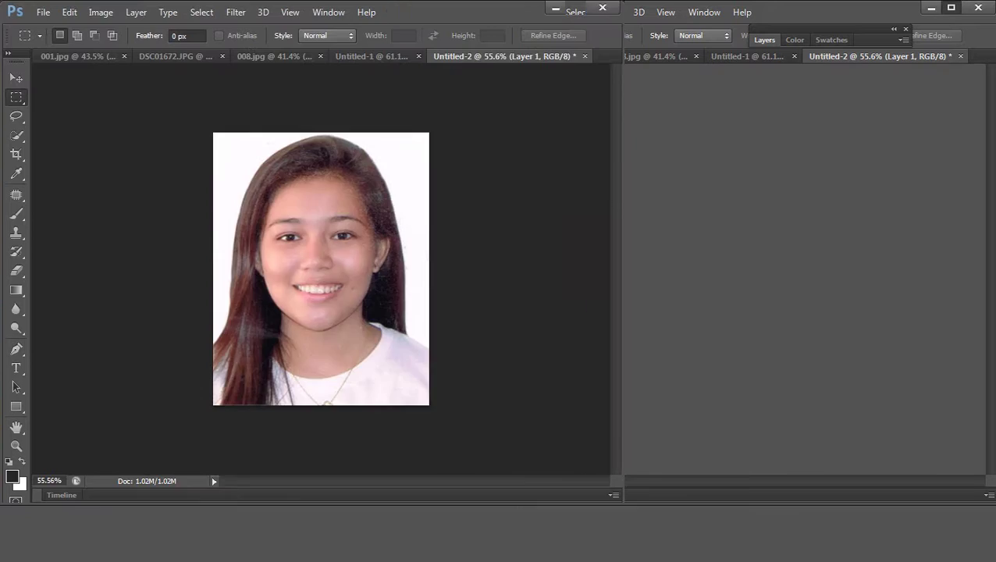
pyautogui.hotkey('ctrl', '0')
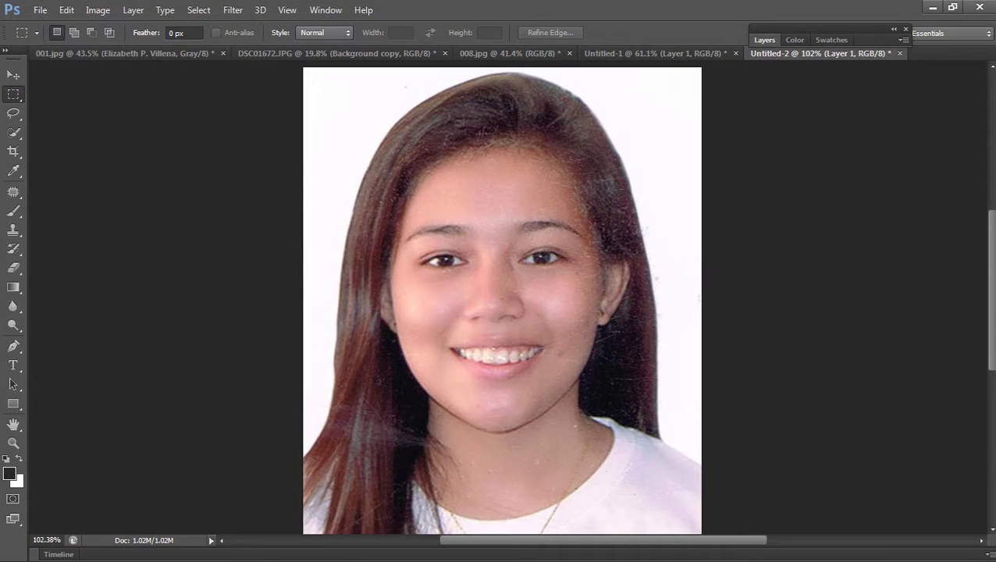
# - Patch the blemish at the edge of the hair and neck
pyautogui.press('j')
pyautogui.scroll(5, 361, 390)
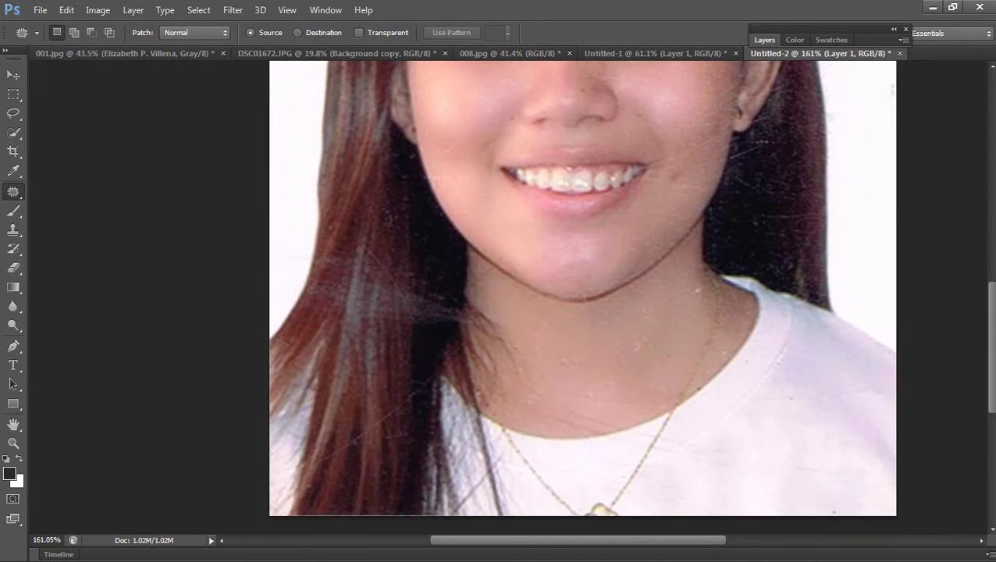
pyautogui.moveTo(448, 285)
pyautogui.mouseDown()
pyautogui.moveTo(441, 323)
pyautogui.moveTo(422, 269)
pyautogui.mouseUp()
pyautogui.hotkey('ctrl', 'd')
pyautogui.moveTo(433, 305)
pyautogui.mouseDown()
pyautogui.moveTo(406, 308)
pyautogui.moveTo(448, 311)
pyautogui.mouseUp()
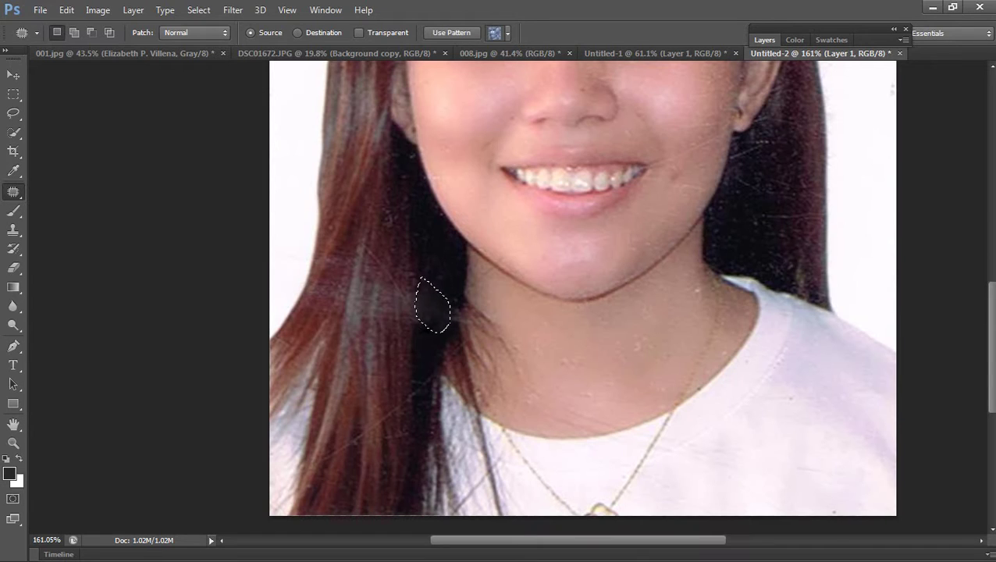
pyautogui.hotkey('ctrl', 'd')
# - Clone dark hair over the grey streaks and smudges beside the neck
pyautogui.press('s')
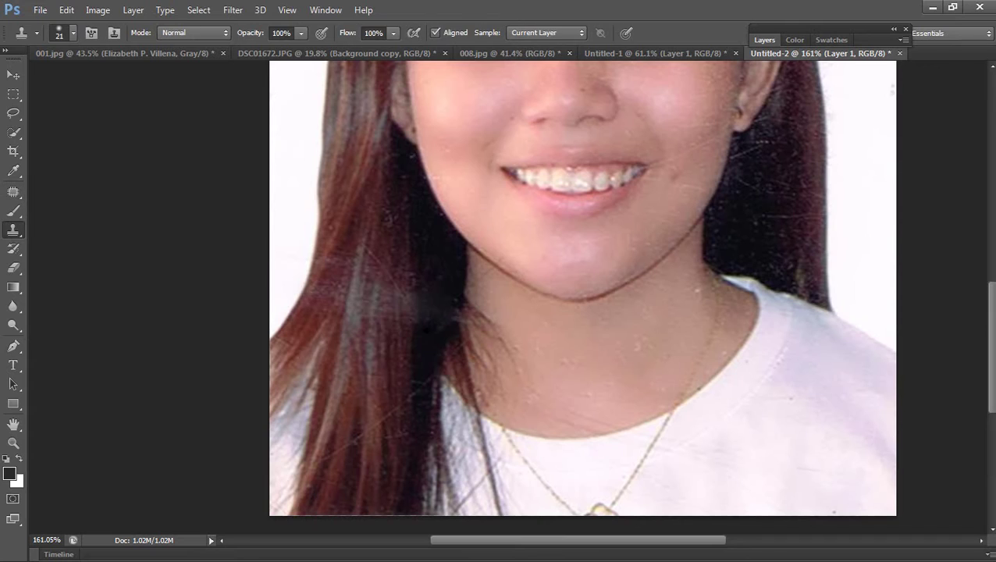
pyautogui.moveTo(420, 300)
pyautogui.mouseDown()
pyautogui.moveTo(416, 273)
pyautogui.moveTo(447, 250)
pyautogui.mouseUp()
pyautogui.moveTo(390, 290)
pyautogui.mouseDown()
pyautogui.moveTo(373, 303)
pyautogui.moveTo(357, 277)
pyautogui.moveTo(361, 258)
pyautogui.moveTo(328, 291)
pyautogui.moveTo(325, 248)
pyautogui.mouseUp()
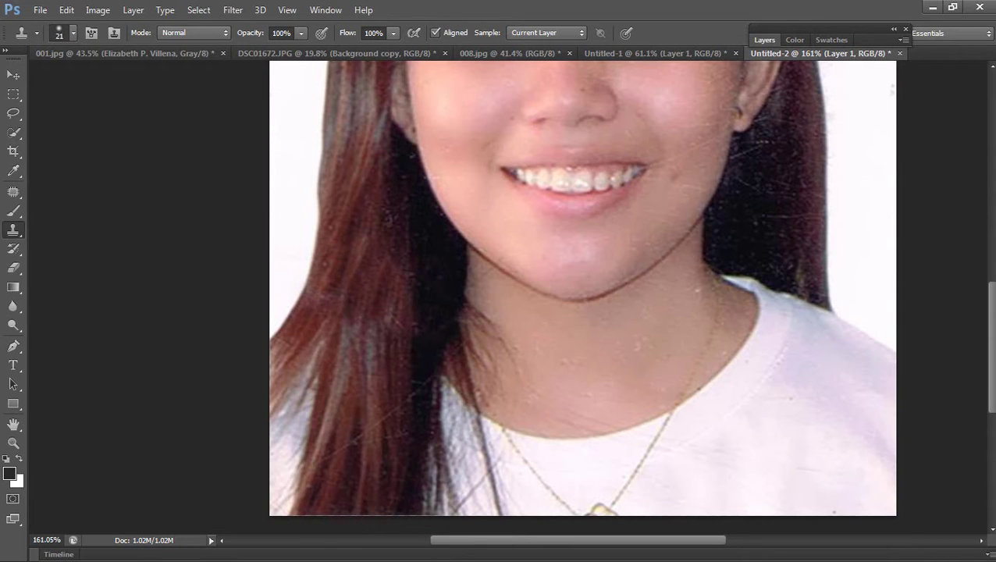
pyautogui.moveTo(347, 320)
pyautogui.mouseDown()
pyautogui.moveTo(364, 343)
pyautogui.moveTo(374, 340)
pyautogui.moveTo(333, 312)
pyautogui.mouseUp()
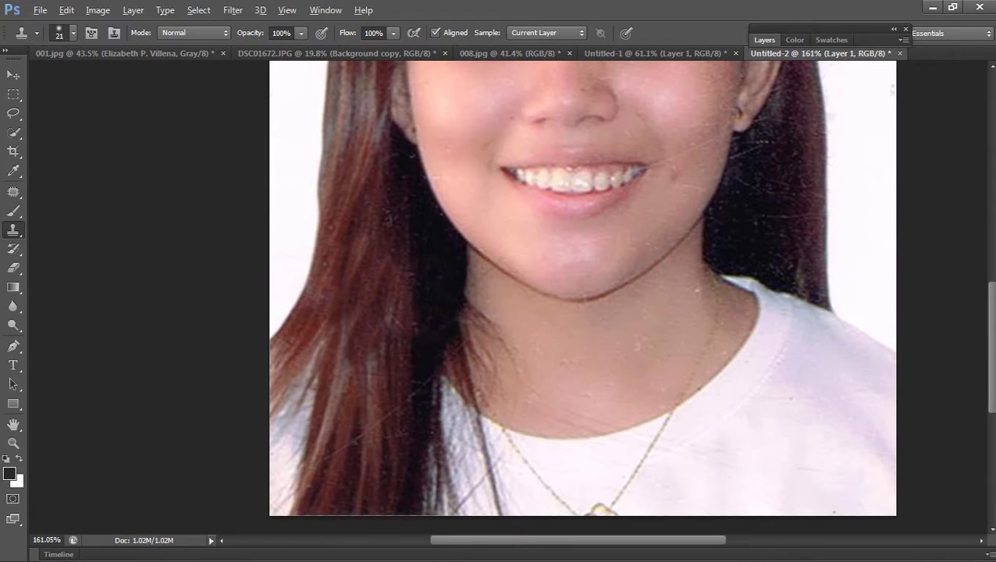
pyautogui.moveTo(476, 322); pyautogui.dragTo(467, 318)
pyautogui.scroll(-2, 817, 422)
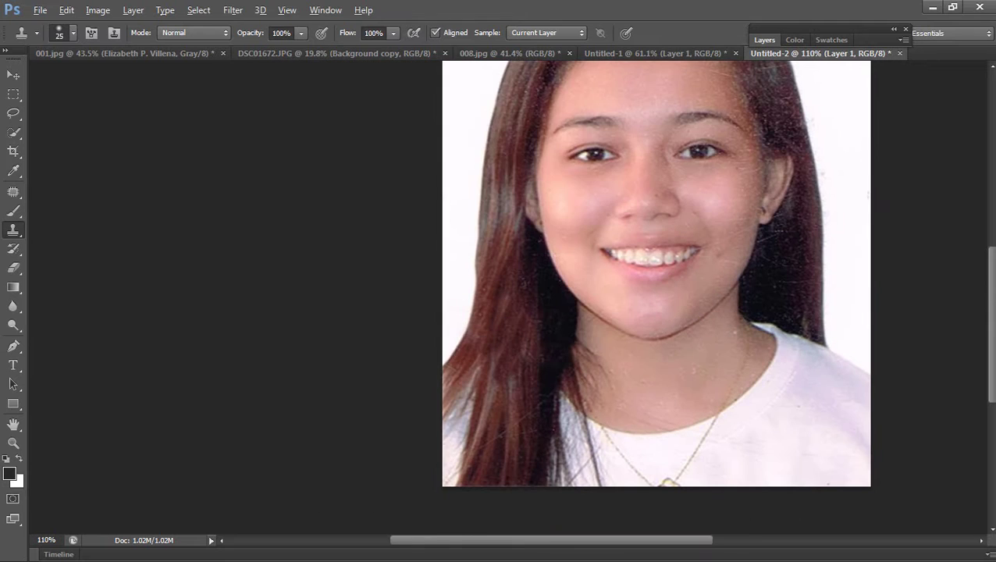
pyautogui.scroll(-5, 624, 271)
pyautogui.scroll(2, 624, 272)
pyautogui.scroll(1, 508, 297)
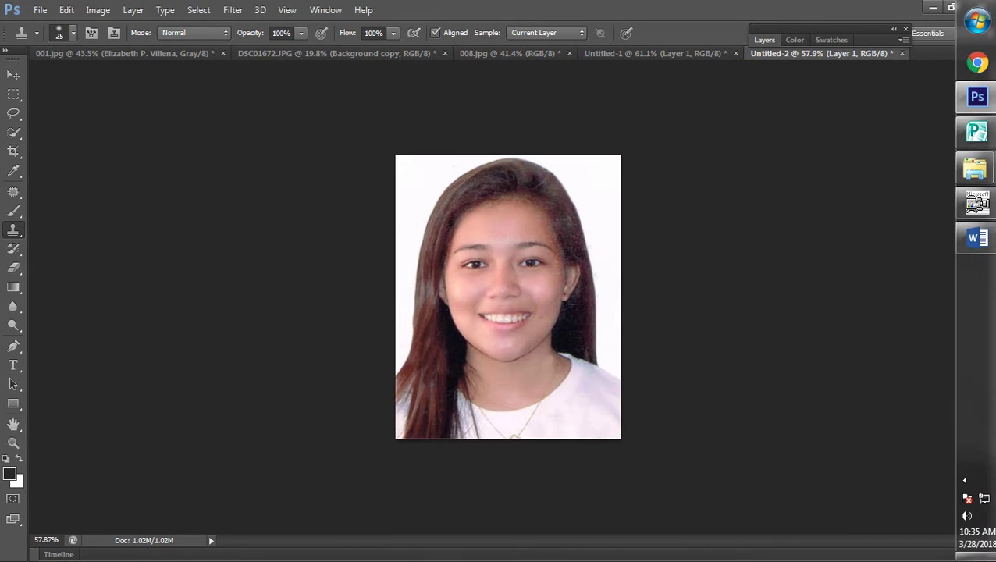
pyautogui.click(968, 479)
pyautogui.click(967, 480)
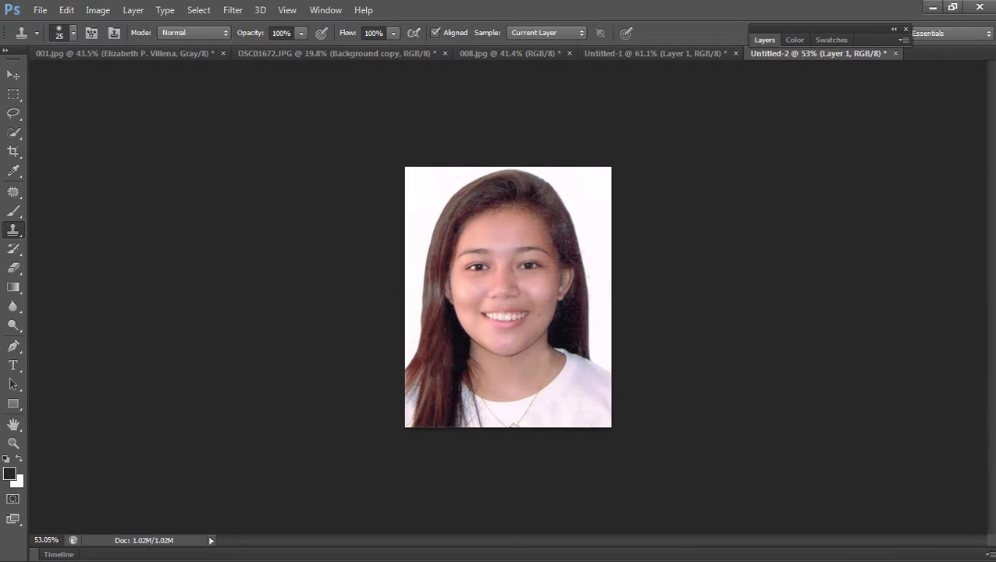
pyautogui.scroll(5, 537, 318)
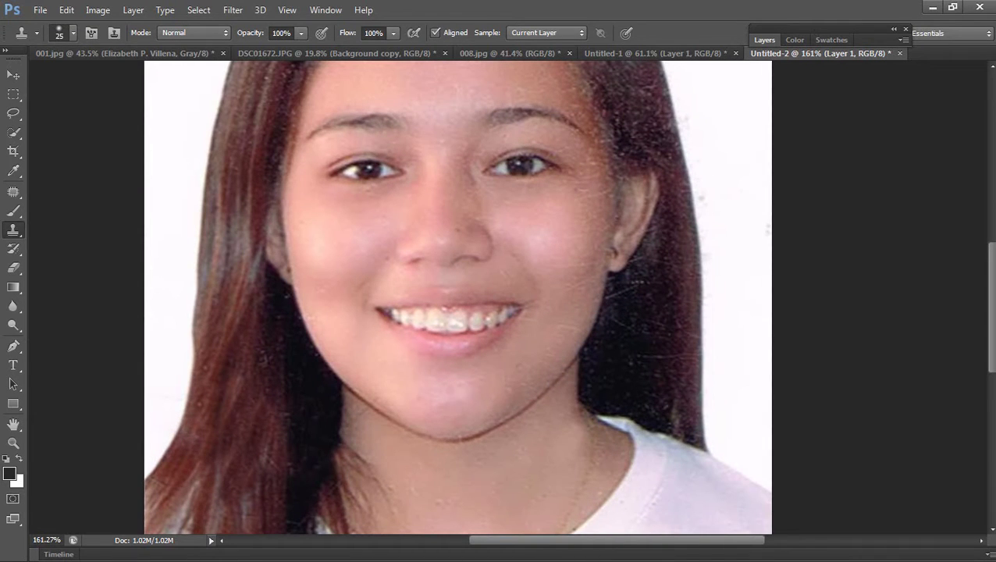
# - Patch the blemish under the chin and clear the selection
pyautogui.press('j')
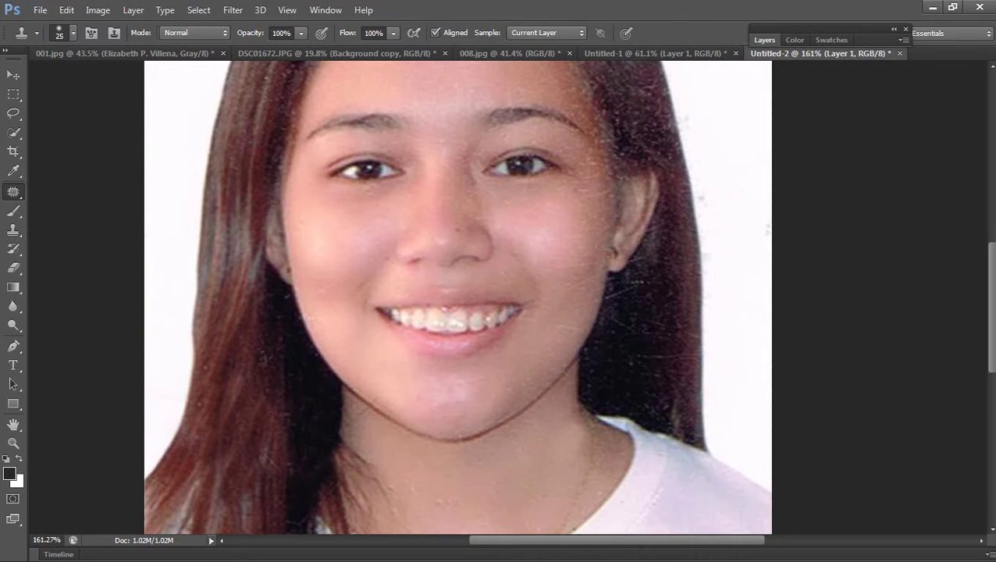
pyautogui.scroll(2, 484, 429)
pyautogui.moveTo(457, 378); pyautogui.dragTo(460, 375)
pyautogui.hotkey('ctrl', 'd')
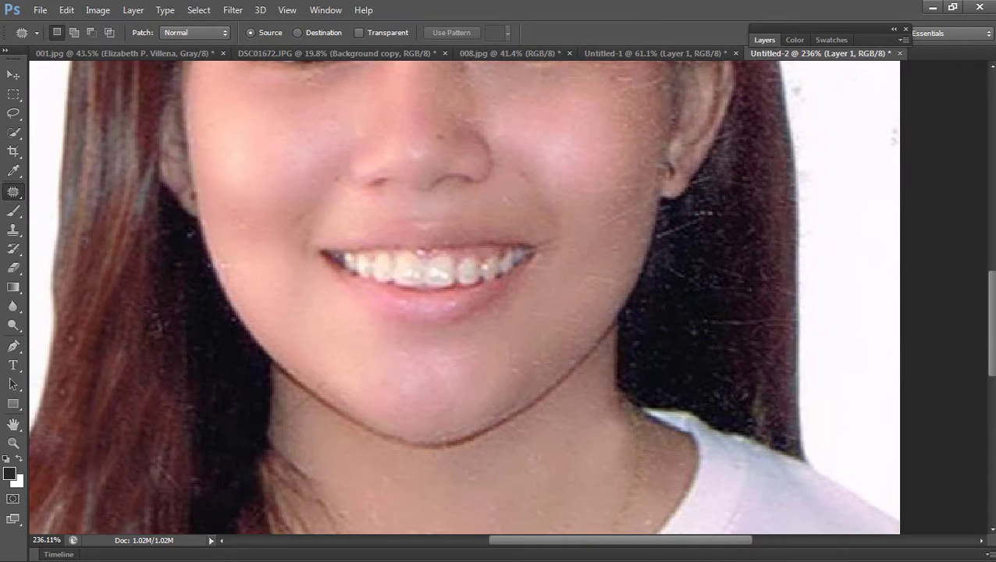
pyautogui.scroll(-4, 458, 379)
pyautogui.scroll(-2, 507, 296)
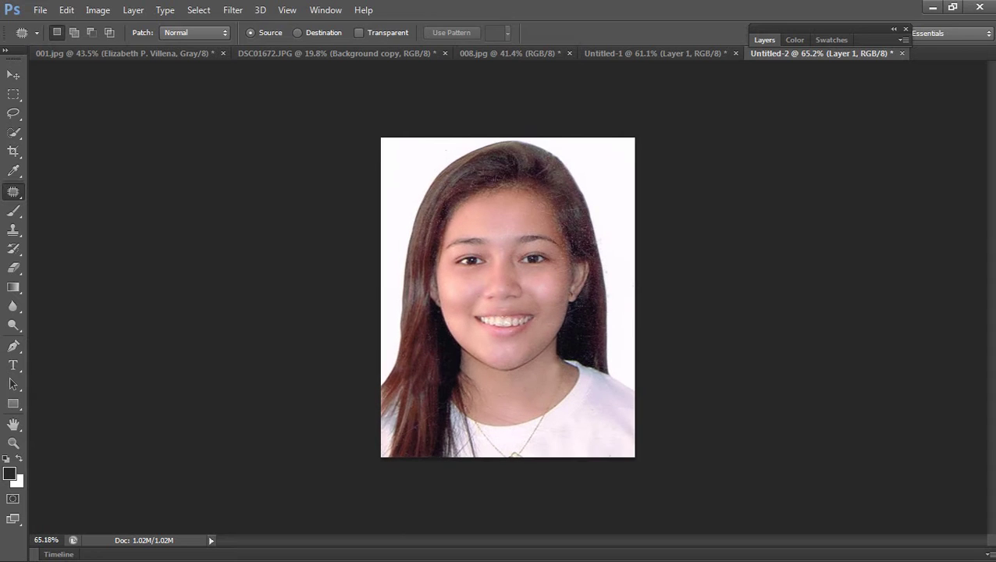
# - Pull the tone curve slightly down in two successive Curves adjustments to darken the portrait
pyautogui.hotkey('ctrl', 'm')
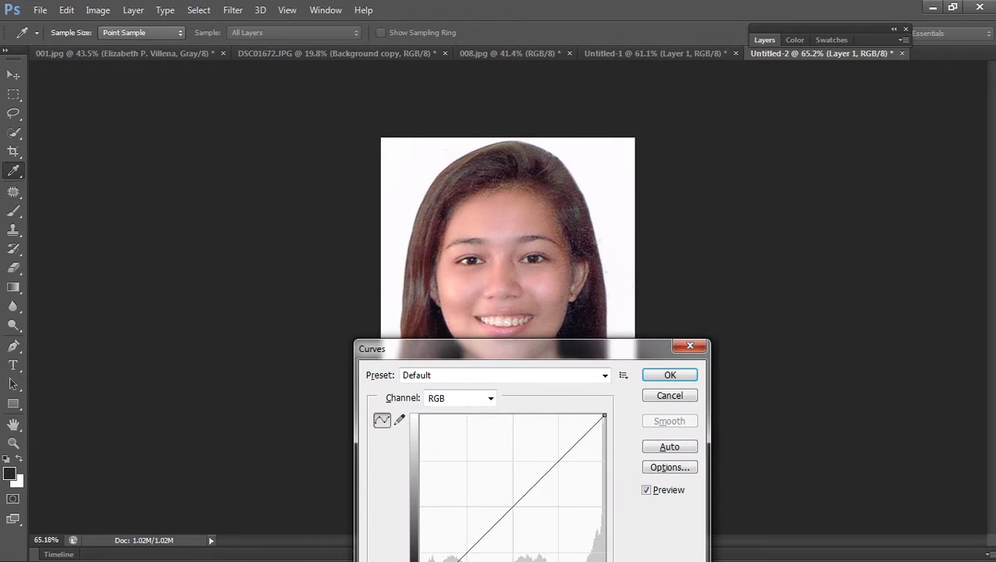
pyautogui.moveTo(521, 495); pyautogui.dragTo(526, 500)
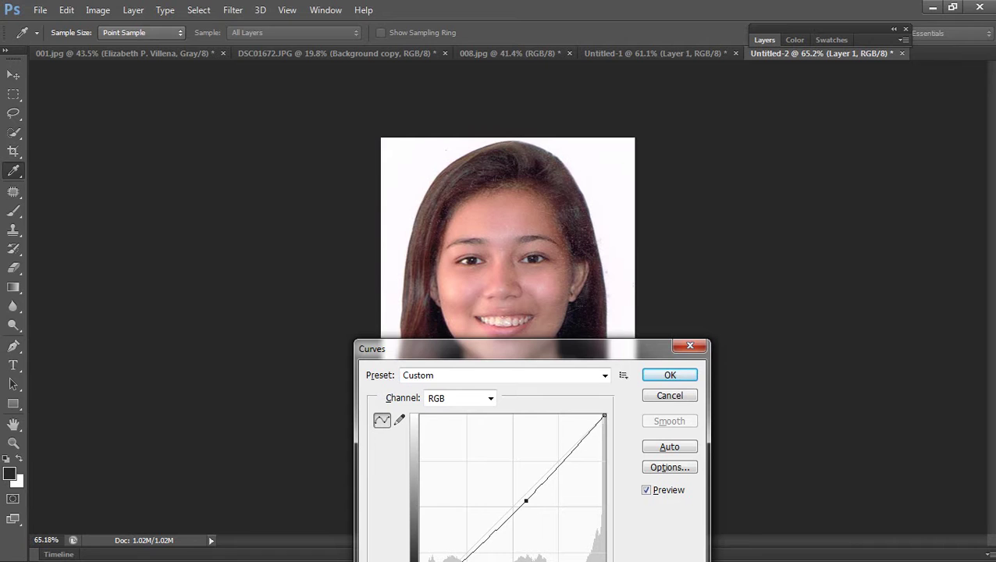
pyautogui.press('Return')
pyautogui.scroll(-1, 507, 297)
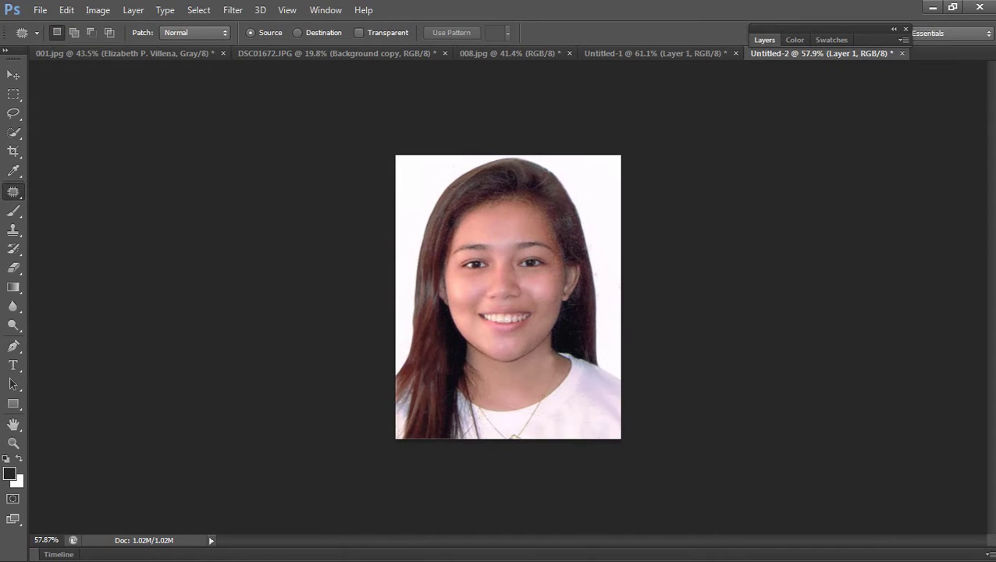
pyautogui.hotkey('ctrl', 'm')
pyautogui.click(519, 489)
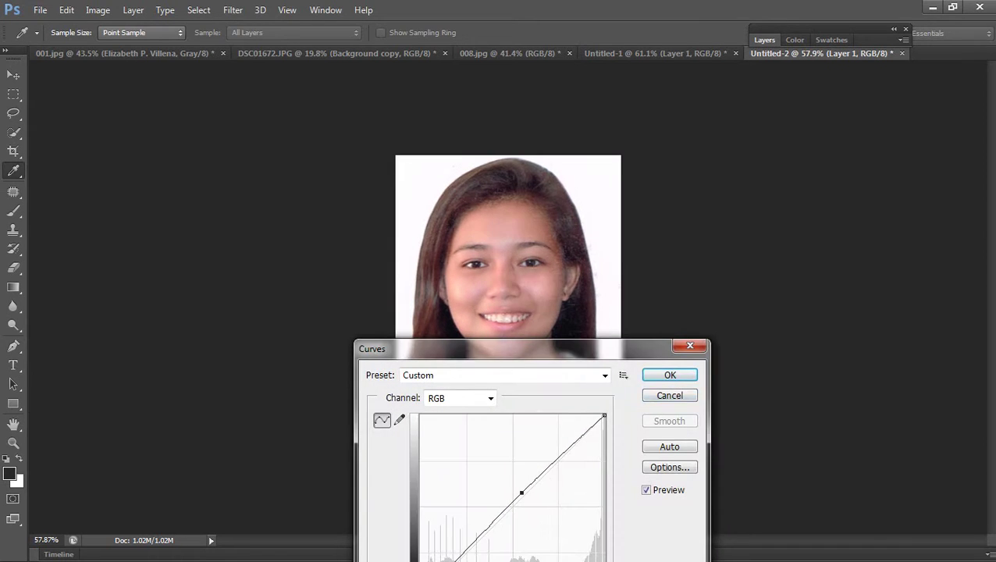
pyautogui.click(670, 374)
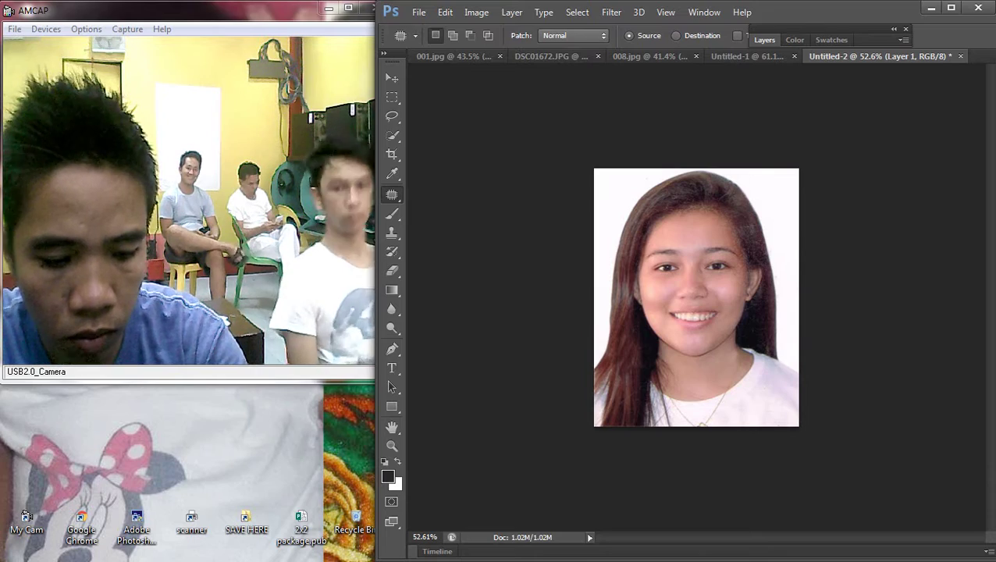
pyautogui.scroll(-2, 695, 298)
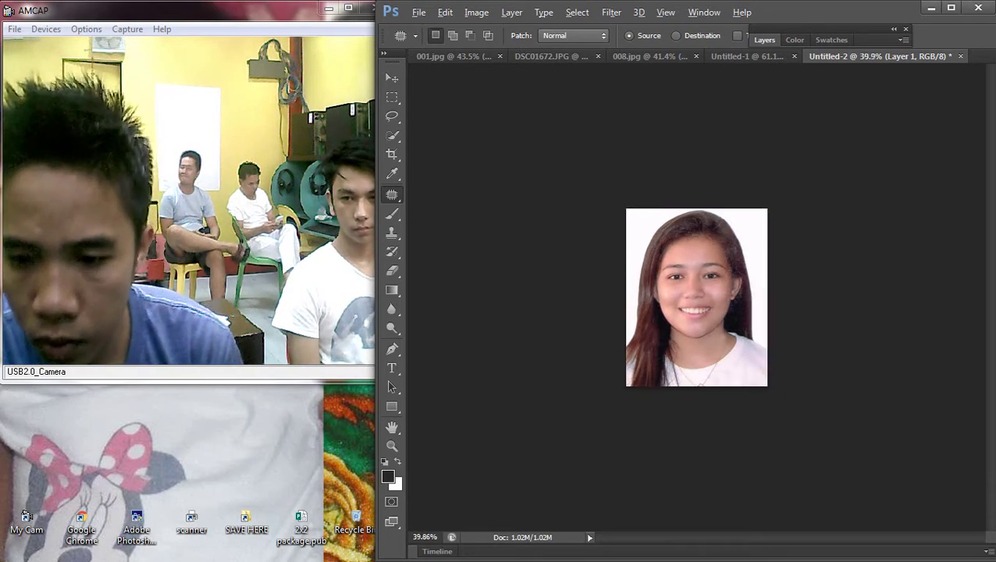
pyautogui.scroll(2, 695, 297)
# - Start Save As on the portrait, targeting the SAVE HERE folder with JPEG format
pyautogui.hotkey('alt', 'f')
pyautogui.press('Down')
pyautogui.press('Down')
pyautogui.press('Down')
pyautogui.press('Down')
pyautogui.press('Down')
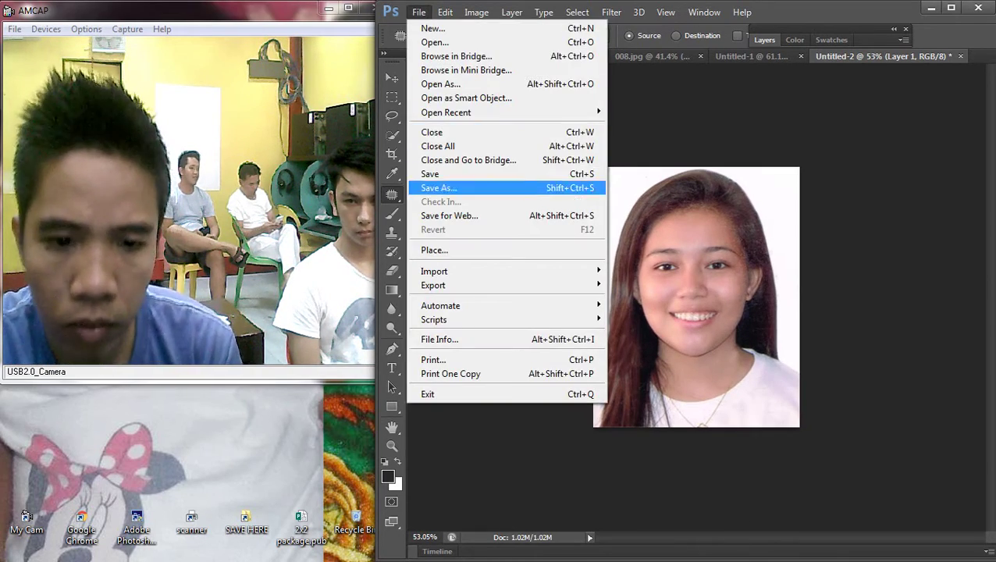
pyautogui.press('Return')
pyautogui.click(483, 144)
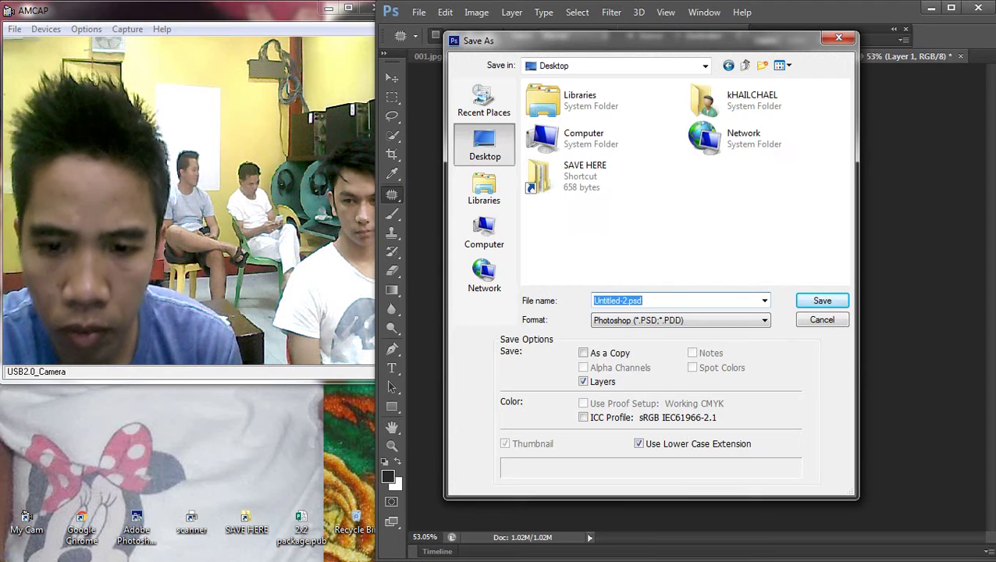
pyautogui.click(568, 176)
pyautogui.doubleClick(569, 176)
pyautogui.click(764, 320)
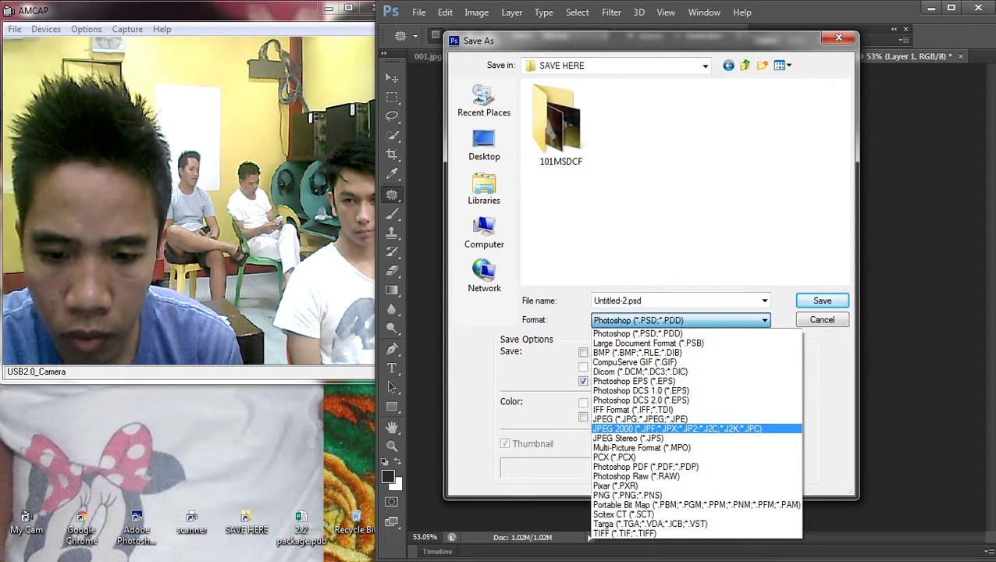
pyautogui.click(640, 417)
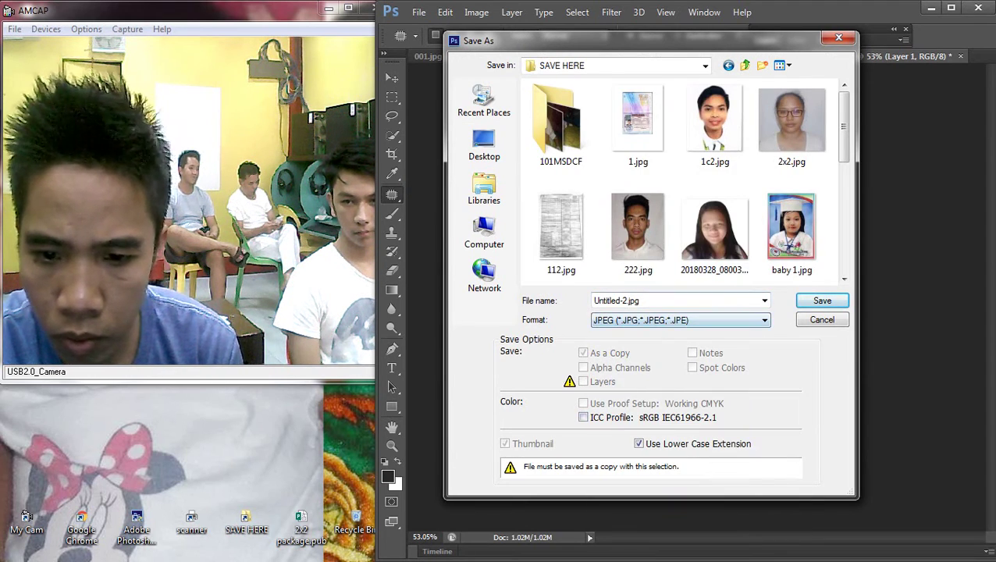
# - Name the file kuy3.jpg and save the JPEG copy
pyautogui.hotkey('shift', 'Tab')
pyautogui.scroll(-5, 679, 179)
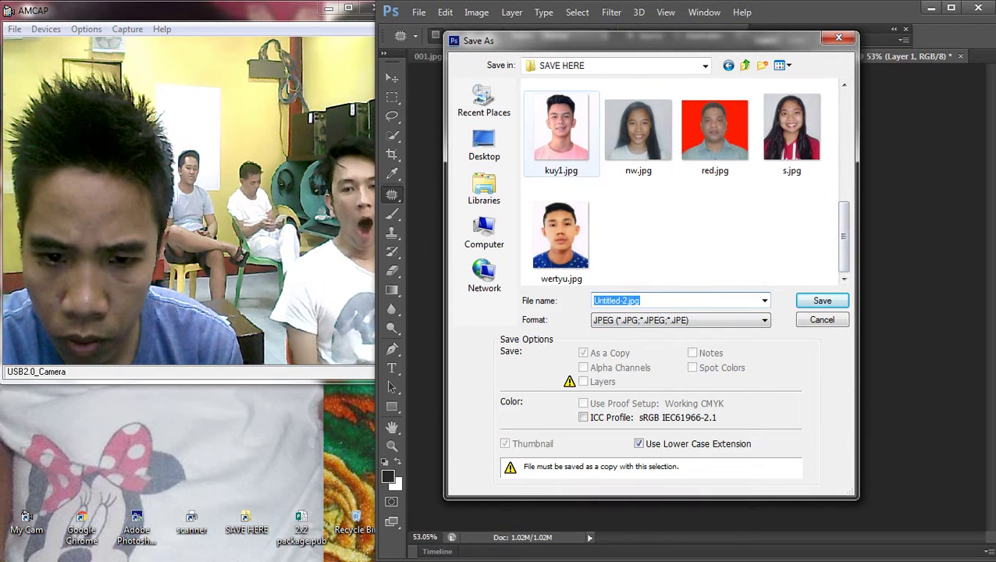
pyautogui.click(560, 129)
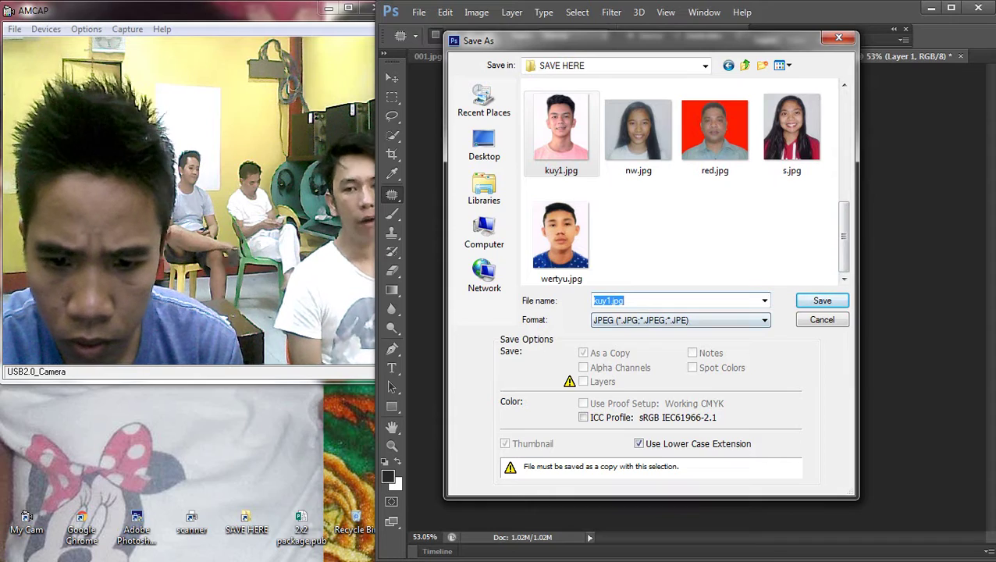
pyautogui.click(610, 301)
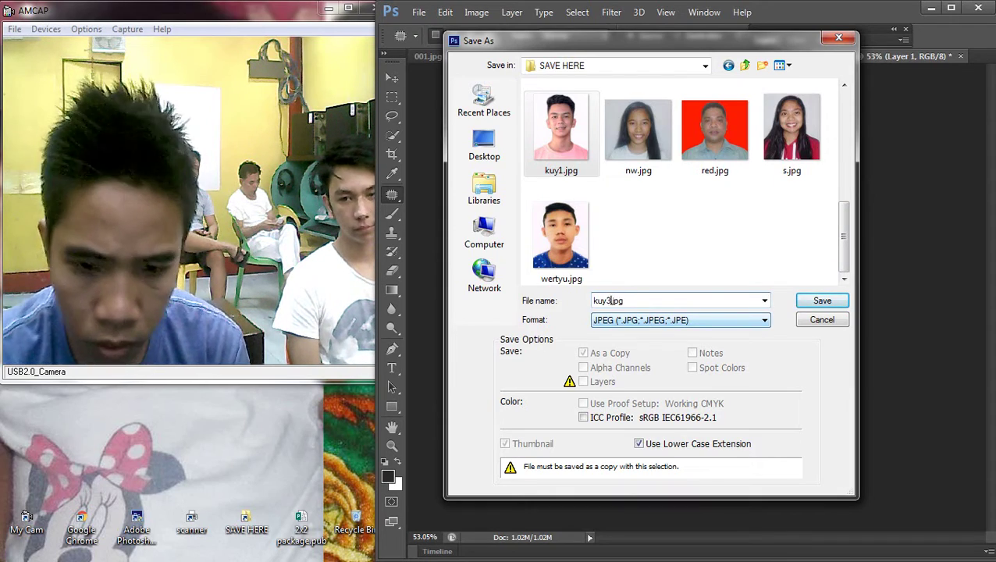
pyautogui.write('3')
pyautogui.press('Return')
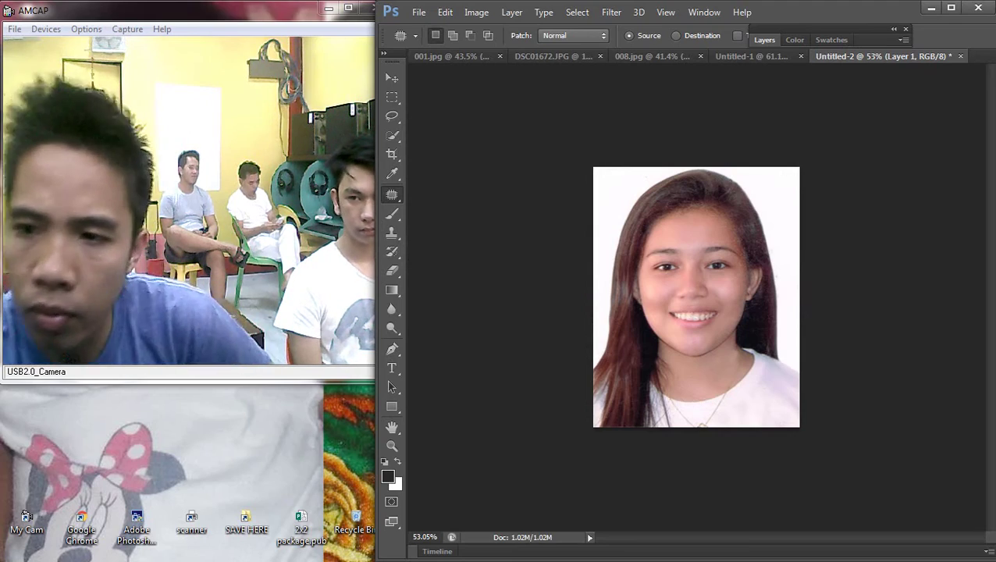
# - Minimize Photoshop and the leftover Explorer window, then open Computer from the Start menu
pyautogui.click(930, 8)
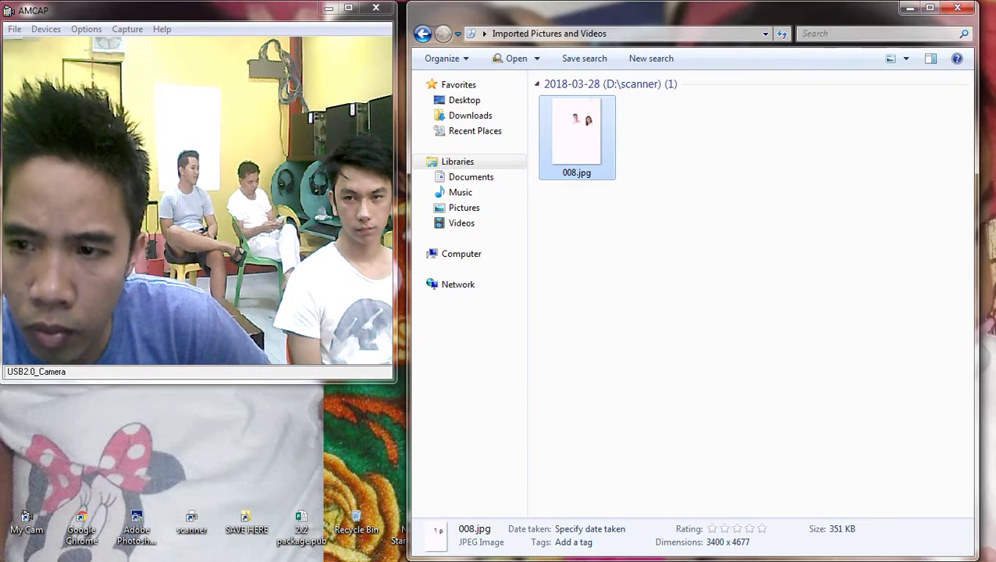
pyautogui.click(928, 8)
pyautogui.moveTo(992, 281)
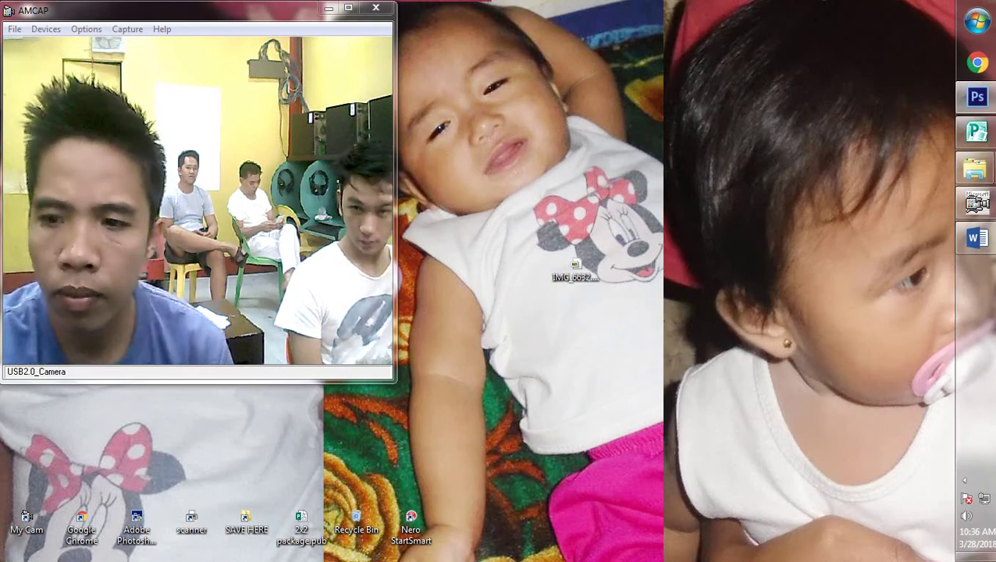
pyautogui.click(976, 22)
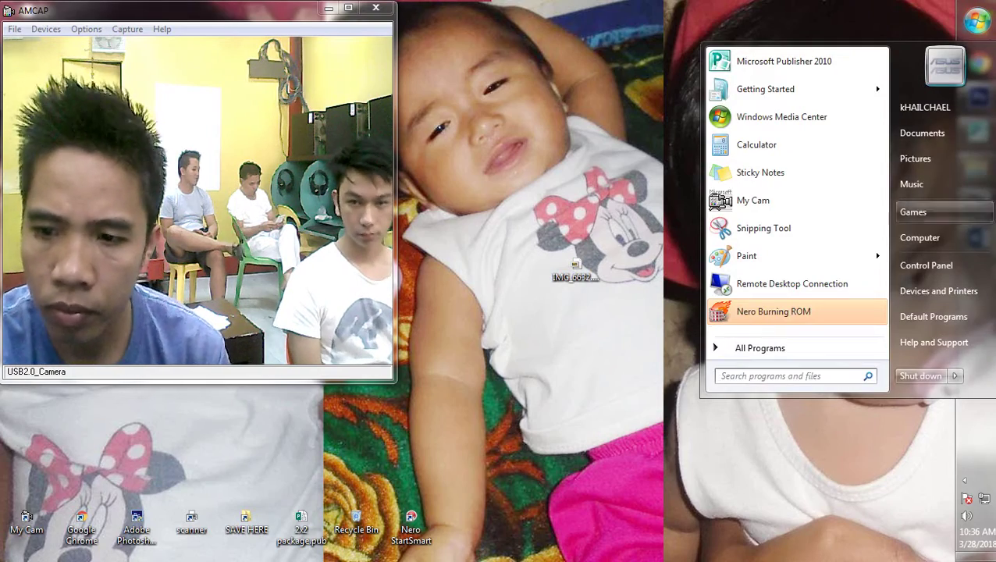
pyautogui.click(910, 236)
# - Go to Desktop > SAVE HERE and select kuy2.jpg and kuy1.jpg together
pyautogui.click(457, 284)
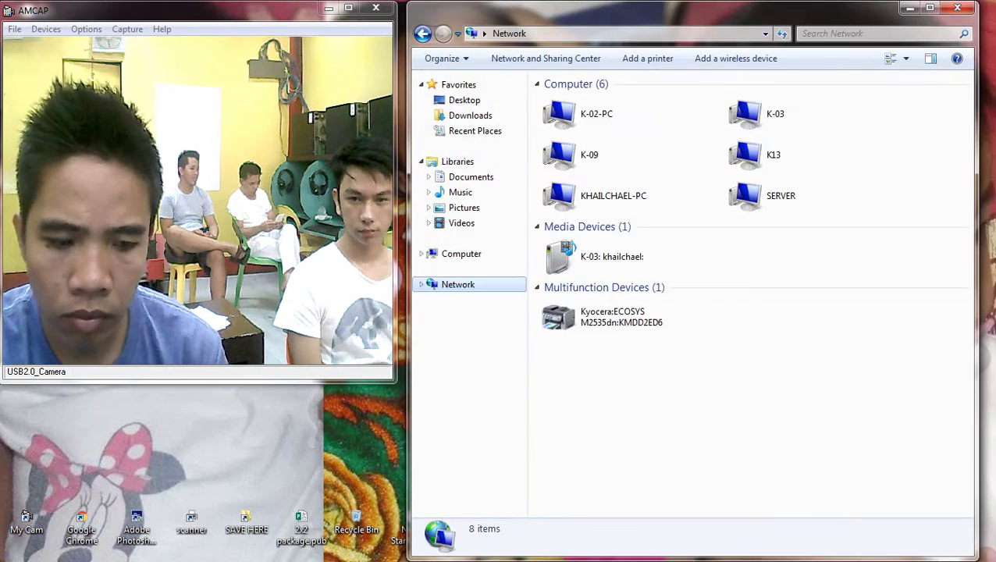
pyautogui.rightClick(757, 258)
pyautogui.press('Escape')
pyautogui.click(464, 100)
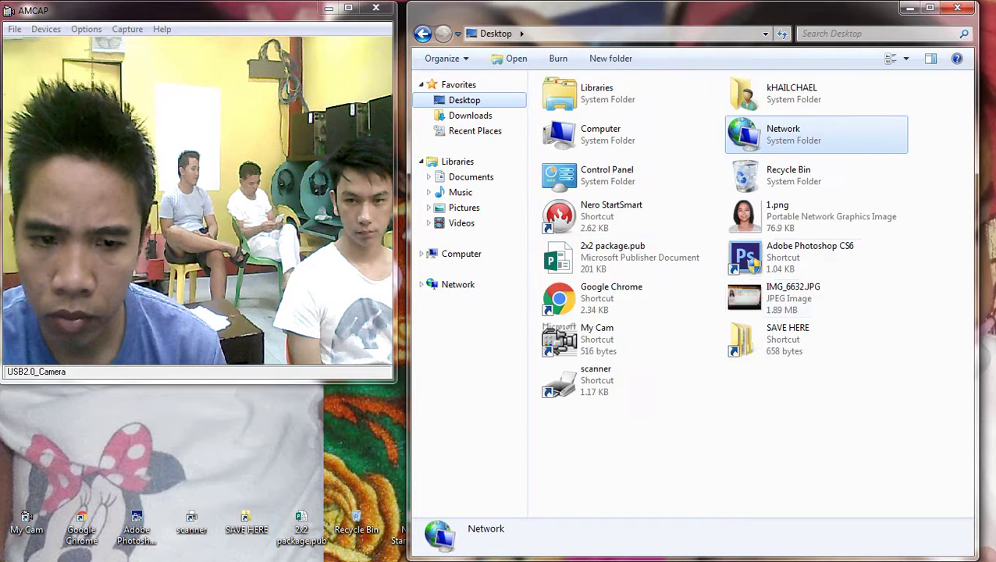
pyautogui.click(816, 339)
pyautogui.doubleClick(815, 340)
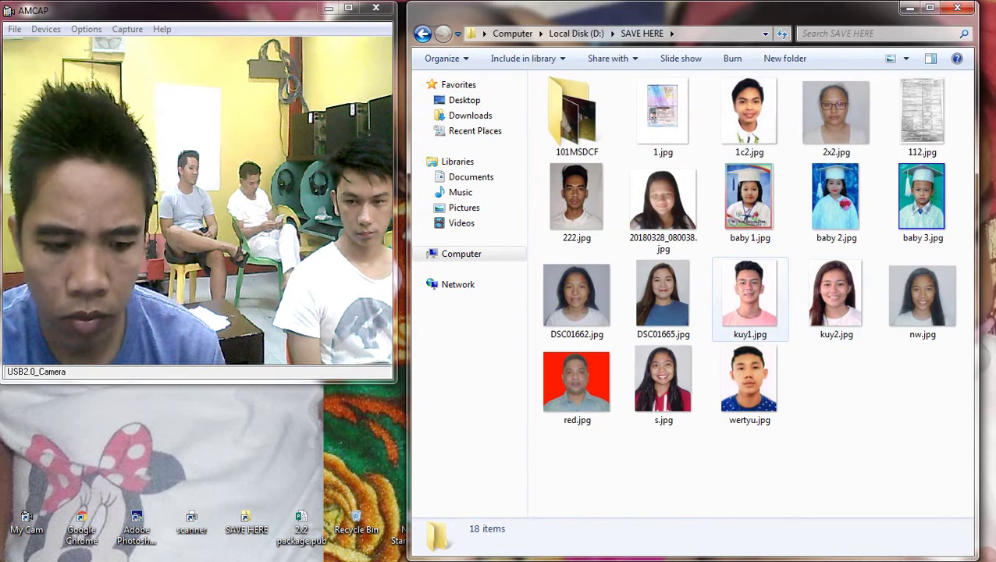
pyautogui.click(836, 297)
pyautogui.keyDown('ctrl'); pyautogui.click(750, 297); pyautogui.keyUp('ctrl')
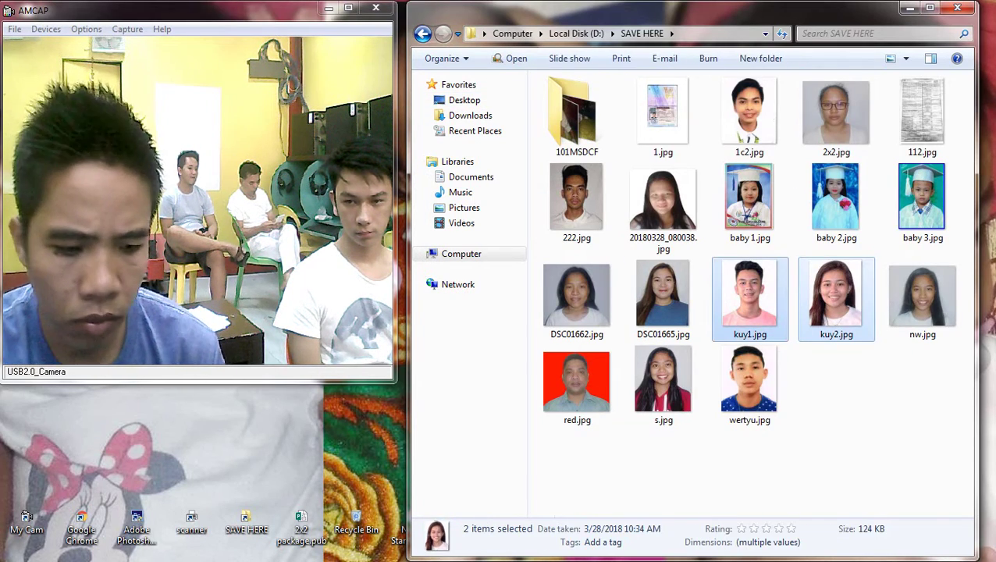
# - Replace the old red-background photo rows in 2x2 package with the two pasted portraits, separated
pyautogui.click(979, 97)
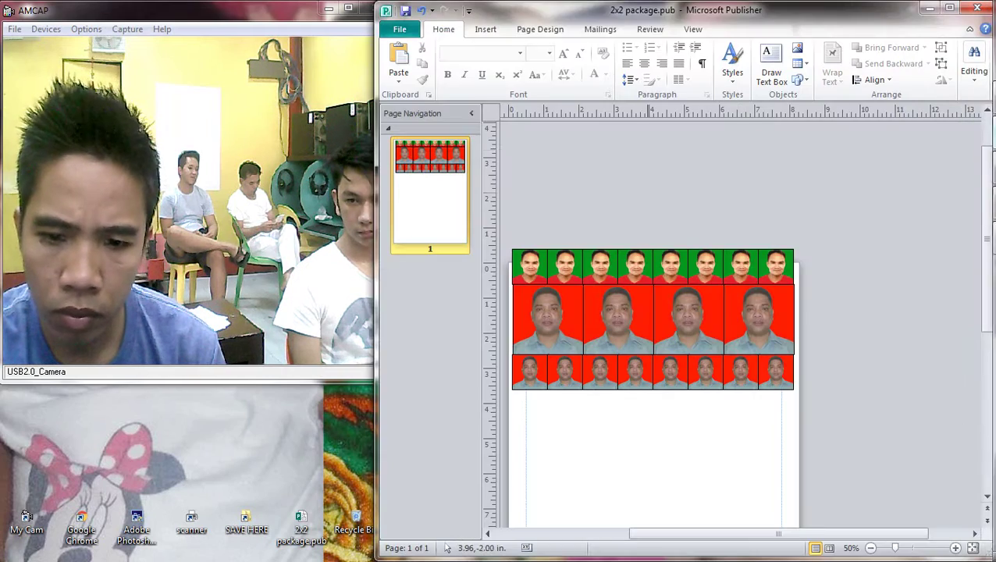
pyautogui.moveTo(847, 410); pyautogui.dragTo(492, 281)
pyautogui.moveTo(591, 533); pyautogui.dragTo(769, 533)
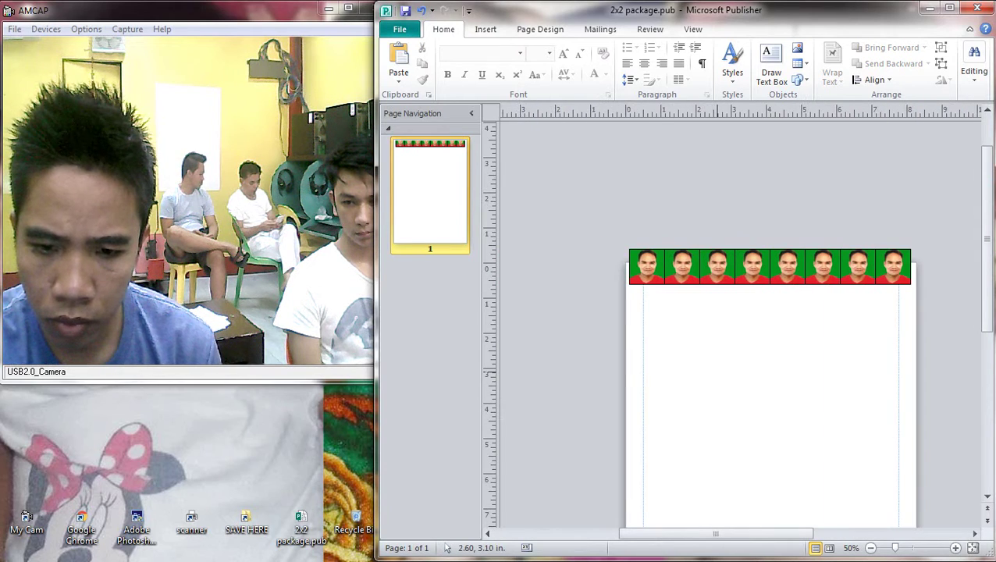
pyautogui.hotkey('ctrl', 'v')
pyautogui.moveTo(737, 320); pyautogui.dragTo(773, 365)
pyautogui.keyDown('shift'); pyautogui.click(721, 313); pyautogui.keyUp('shift')
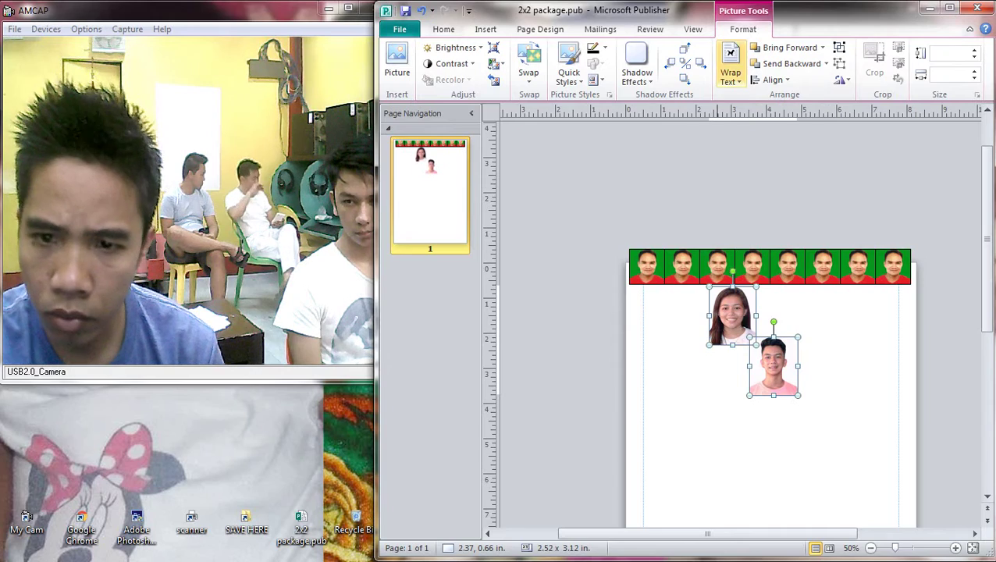
pyautogui.press('Escape')
pyautogui.click(729, 312)
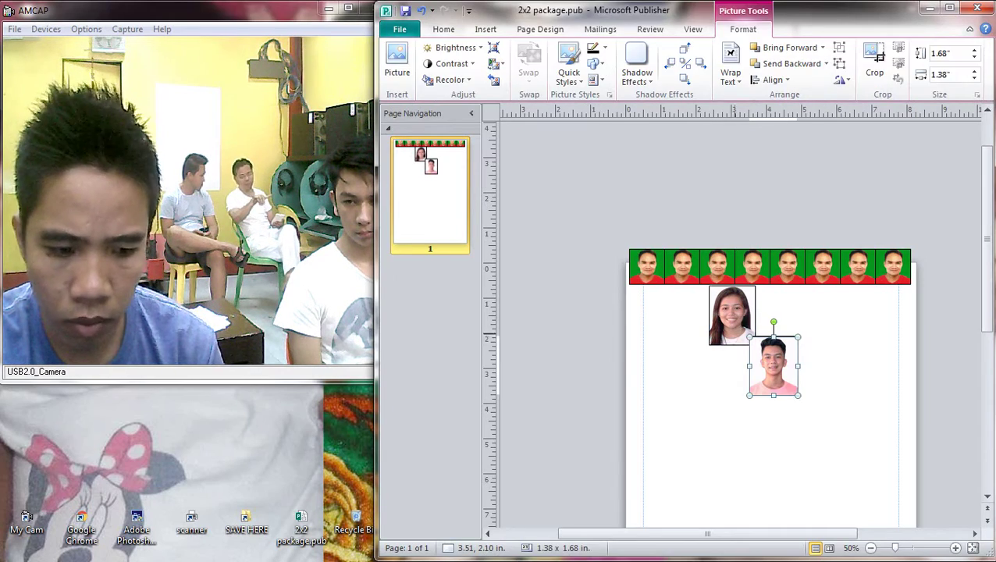
# - Size the girl's photo to 1.77 by 1.38 inches, with aspect-ratio and original-size locks off
pyautogui.rightClick(750, 361)
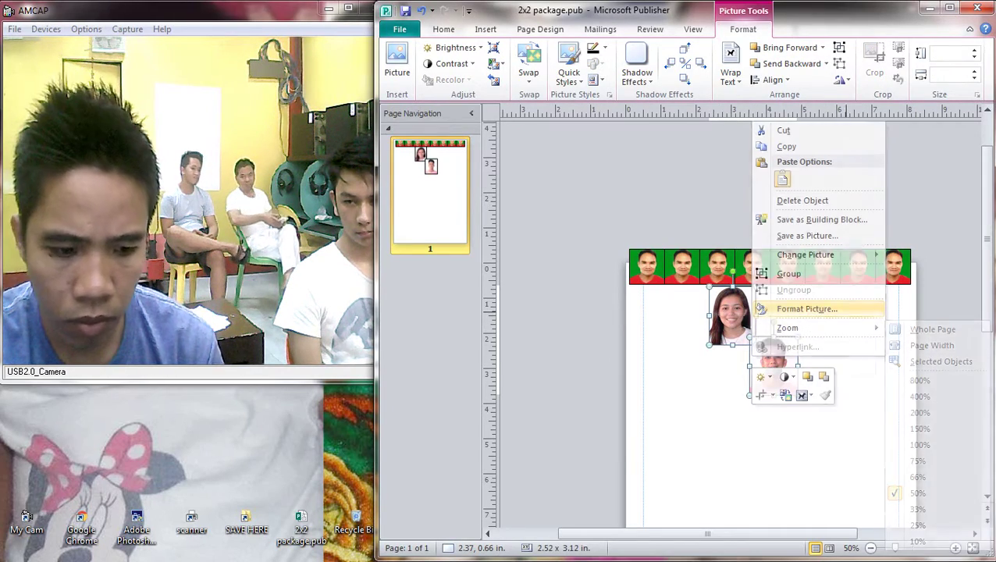
pyautogui.click(807, 308)
pyautogui.click(614, 121)
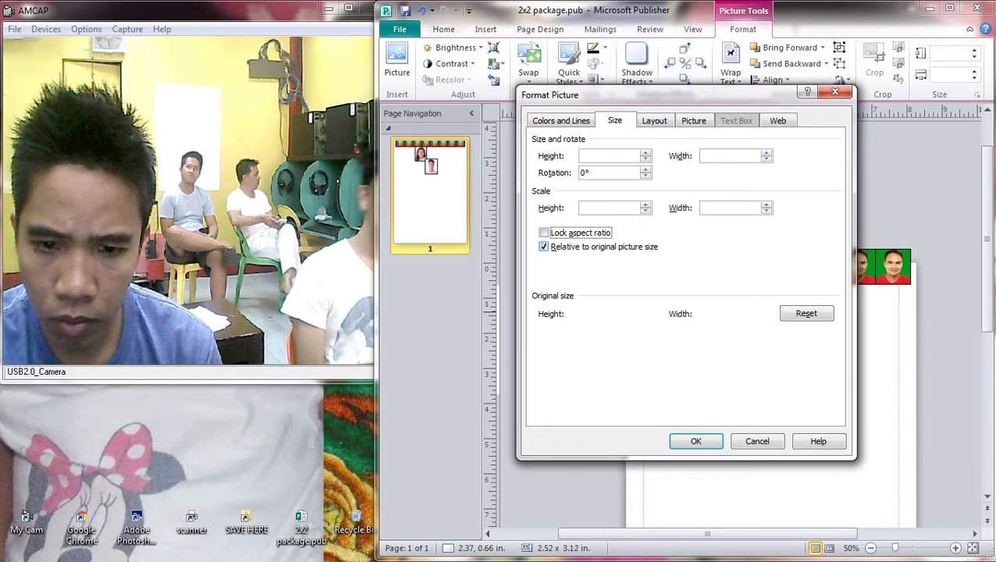
pyautogui.hotkey('alt', 'a')
pyautogui.hotkey('alt', 'r')
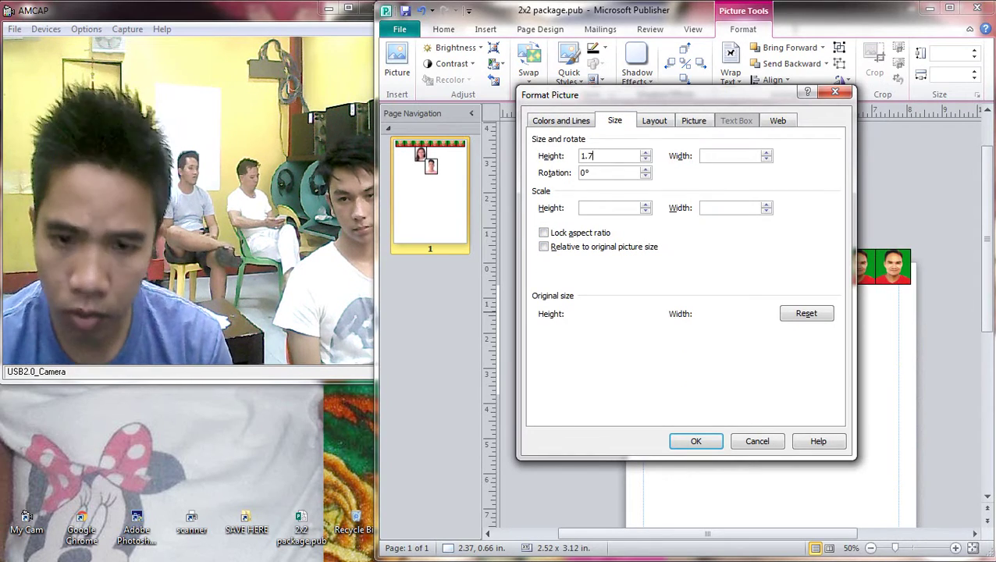
pyautogui.write('1.38')
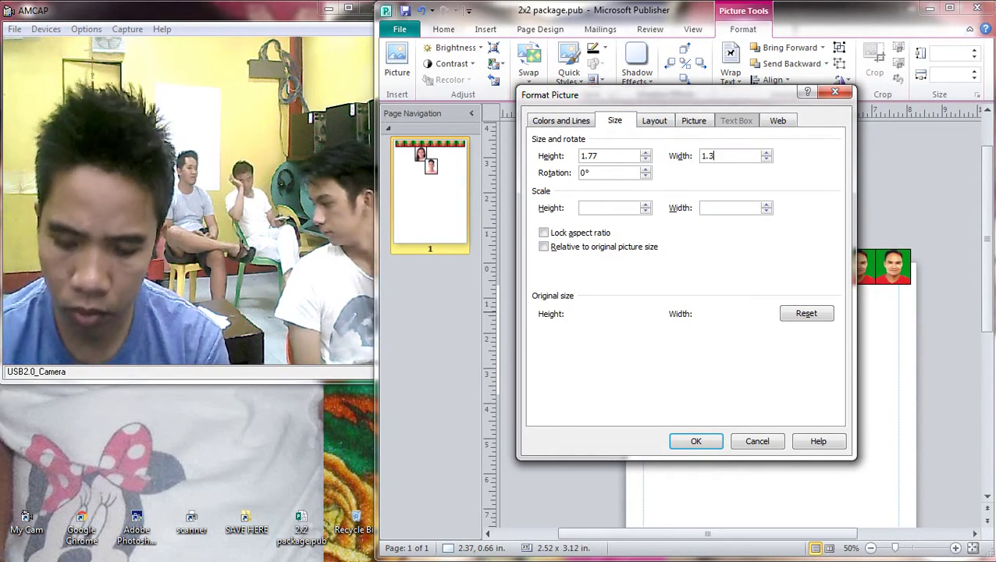
pyautogui.press('Return')
pyautogui.scroll(6, 773, 366)
# - Build a row of five girl portraits directly beneath the green strip
pyautogui.click(859, 234)
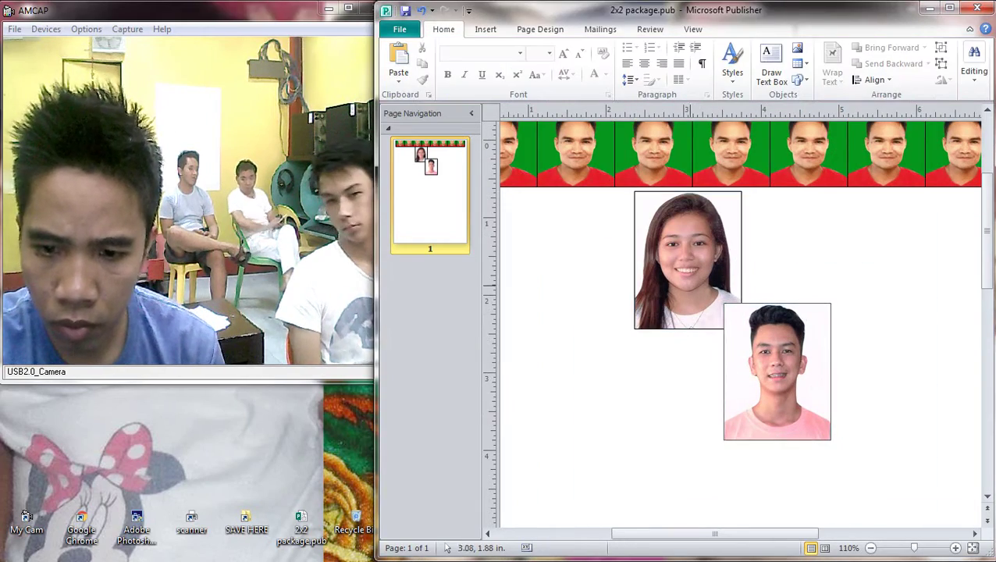
pyautogui.moveTo(687, 260); pyautogui.dragTo(669, 371)
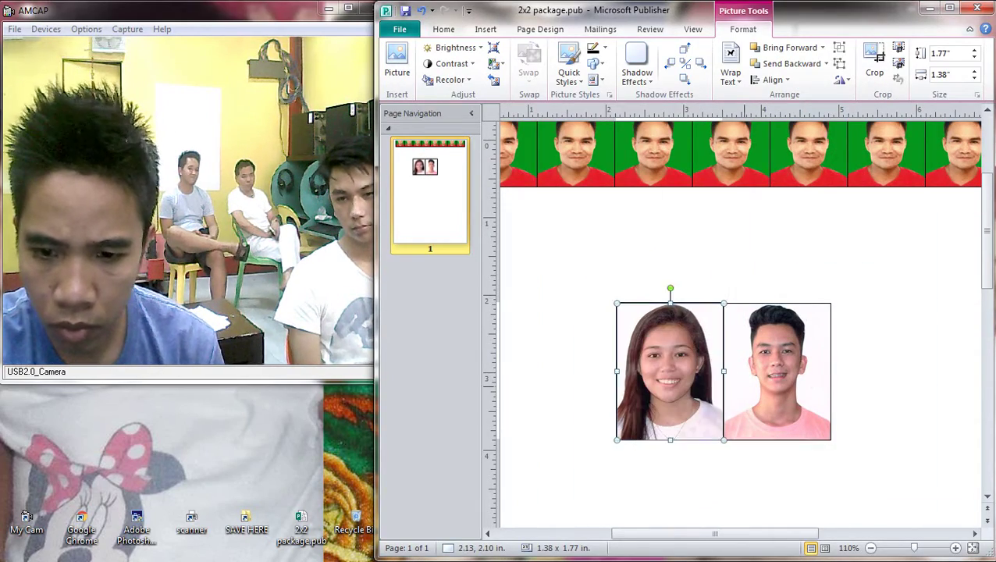
pyautogui.scroll(-4, 669, 371)
pyautogui.press('Escape')
pyautogui.moveTo(732, 316); pyautogui.dragTo(622, 412)
pyautogui.moveTo(664, 315); pyautogui.dragTo(565, 243)
pyautogui.moveTo(565, 244); pyautogui.dragTo(633, 242)
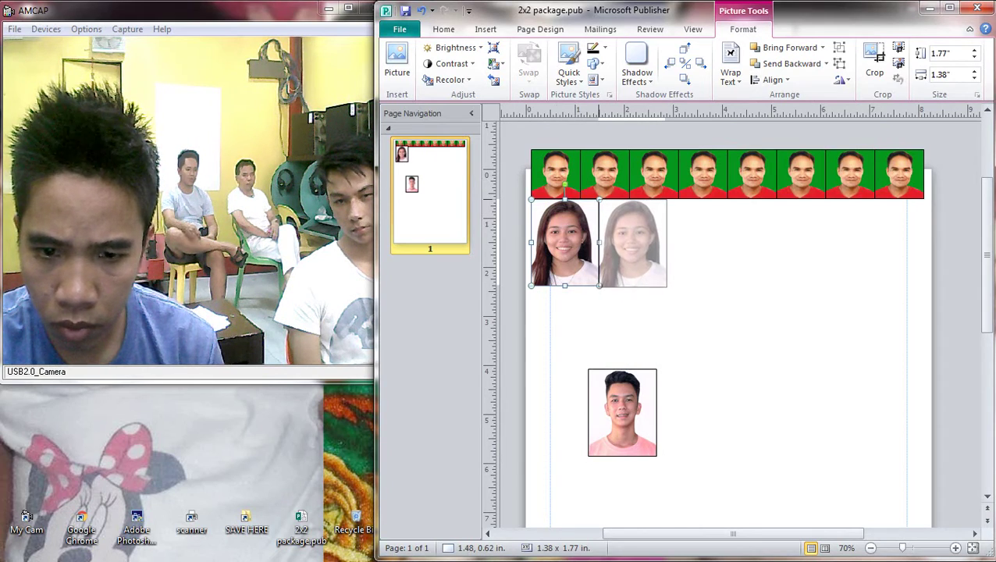
pyautogui.press('Escape')
pyautogui.click(632, 242)
pyautogui.moveTo(699, 306); pyautogui.dragTo(528, 196)
pyautogui.moveTo(565, 234); pyautogui.dragTo(699, 248)
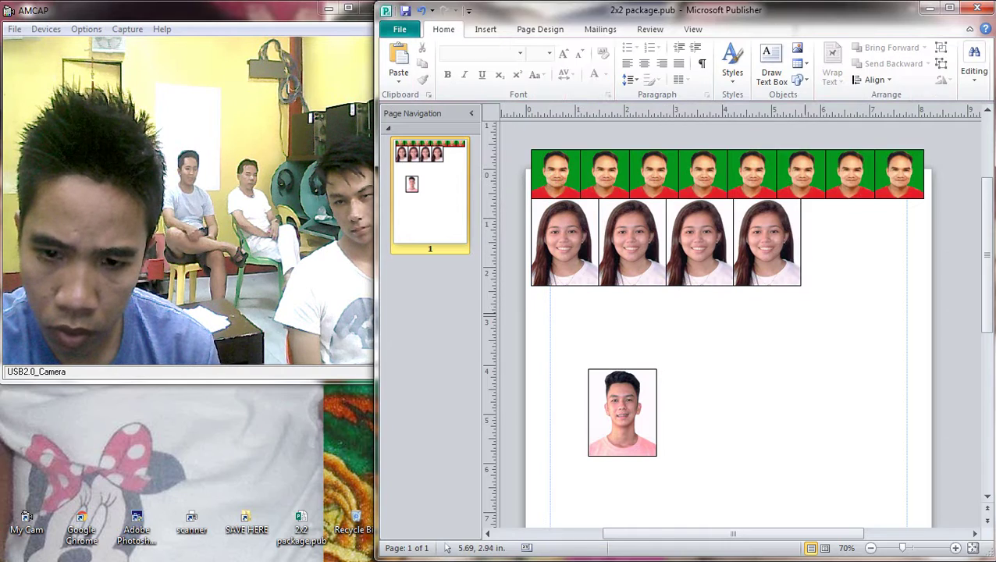
pyautogui.moveTo(834, 326)
pyautogui.mouseDown()
pyautogui.moveTo(741, 277)
pyautogui.moveTo(700, 200)
pyautogui.moveTo(831, 324)
pyautogui.mouseUp()
pyautogui.moveTo(781, 265); pyautogui.dragTo(848, 266)
pyautogui.moveTo(880, 319); pyautogui.dragTo(527, 195)
pyautogui.moveTo(562, 250); pyautogui.dragTo(588, 250)
# - Build a row of five boy portraits under the girls and align the rows
pyautogui.moveTo(654, 447); pyautogui.dragTo(680, 343)
pyautogui.press('Escape')
pyautogui.keyDown('shift'); pyautogui.click(590, 336); pyautogui.keyUp('shift')
pyautogui.moveTo(590, 335); pyautogui.dragTo(728, 335)
pyautogui.moveTo(845, 404); pyautogui.dragTo(544, 285)
pyautogui.moveTo(820, 332); pyautogui.dragTo(888, 331)
pyautogui.moveTo(499, 277); pyautogui.dragTo(894, 408)
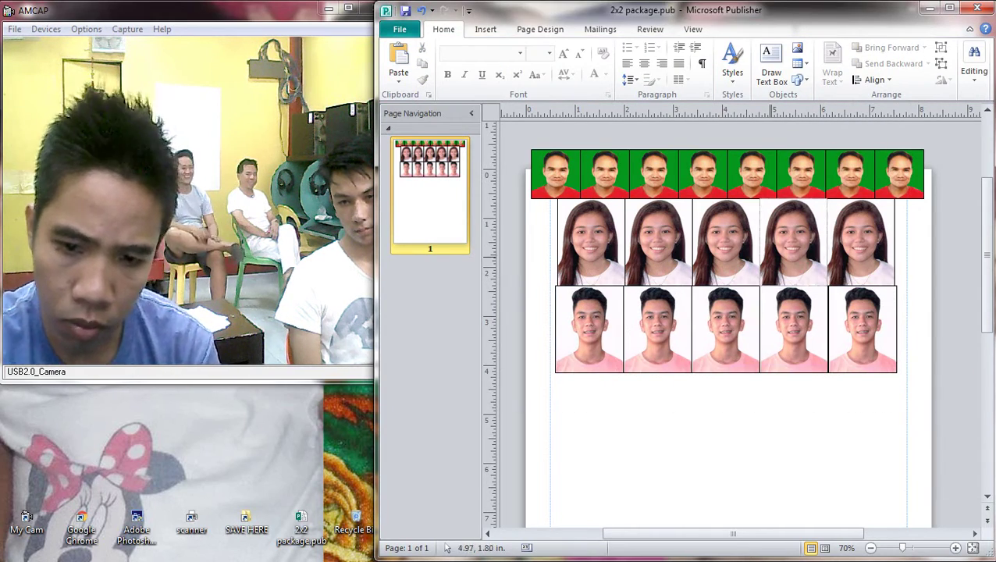
pyautogui.click(590, 242)
pyautogui.moveTo(590, 242)
pyautogui.mouseDown()
pyautogui.moveTo(862, 241)
pyautogui.moveTo(658, 242)
pyautogui.mouseUp()
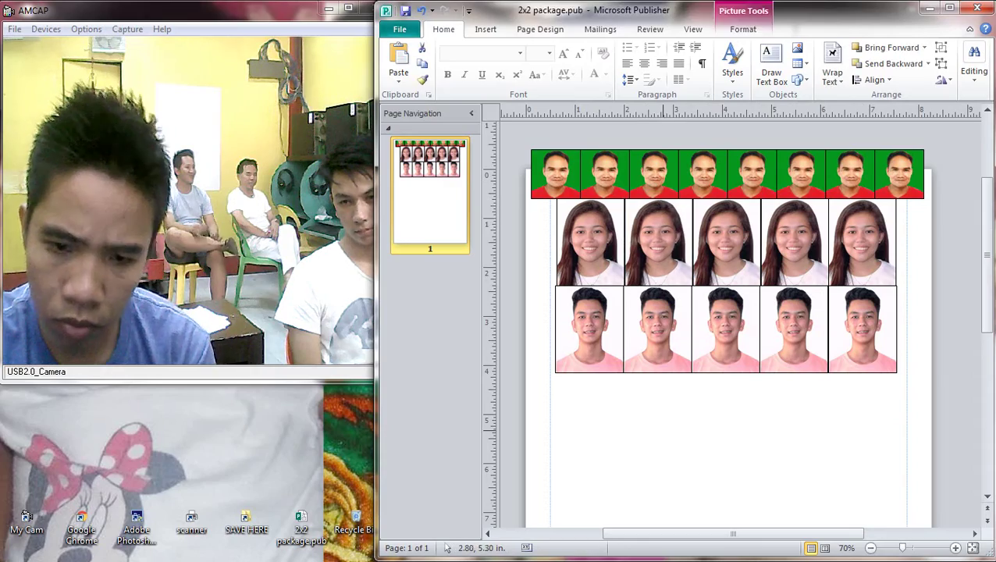
# - Print the photo sheet on the EPSON T60 using the 'pics only' printer preset
pyautogui.hotkey('ctrl', 'p')
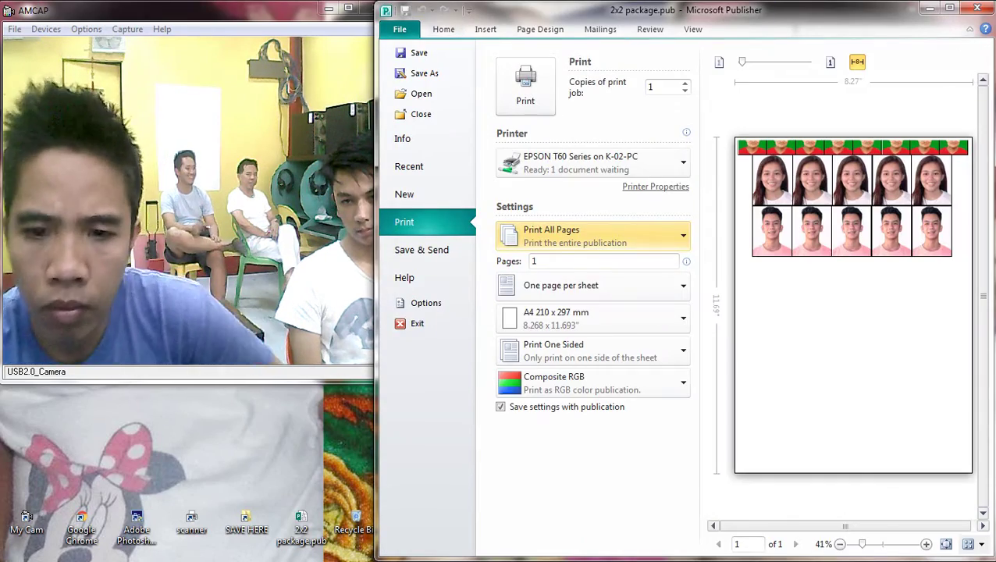
pyautogui.click(655, 186)
pyautogui.click(424, 45)
pyautogui.click(425, 223)
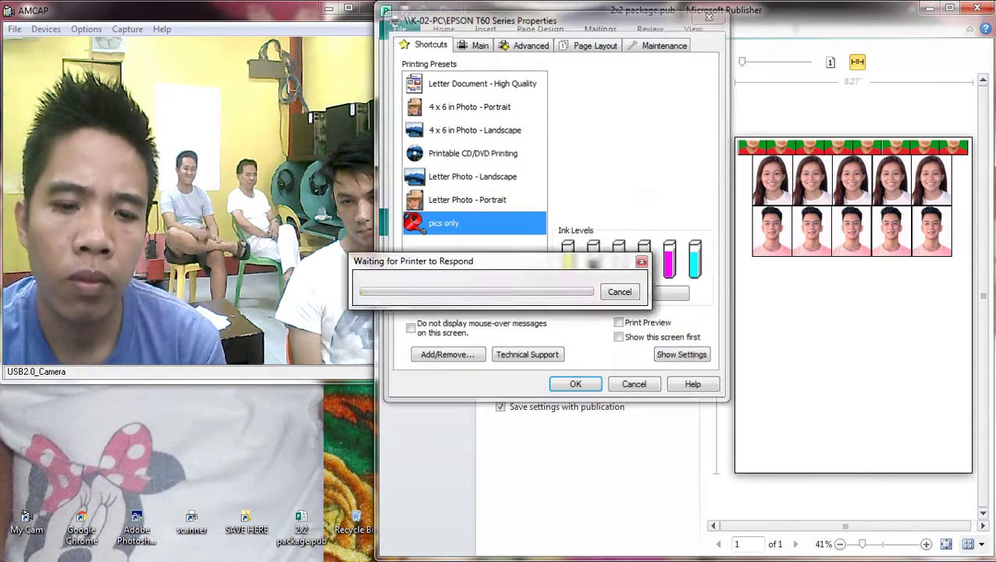
pyautogui.click(575, 386)
pyautogui.click(525, 86)
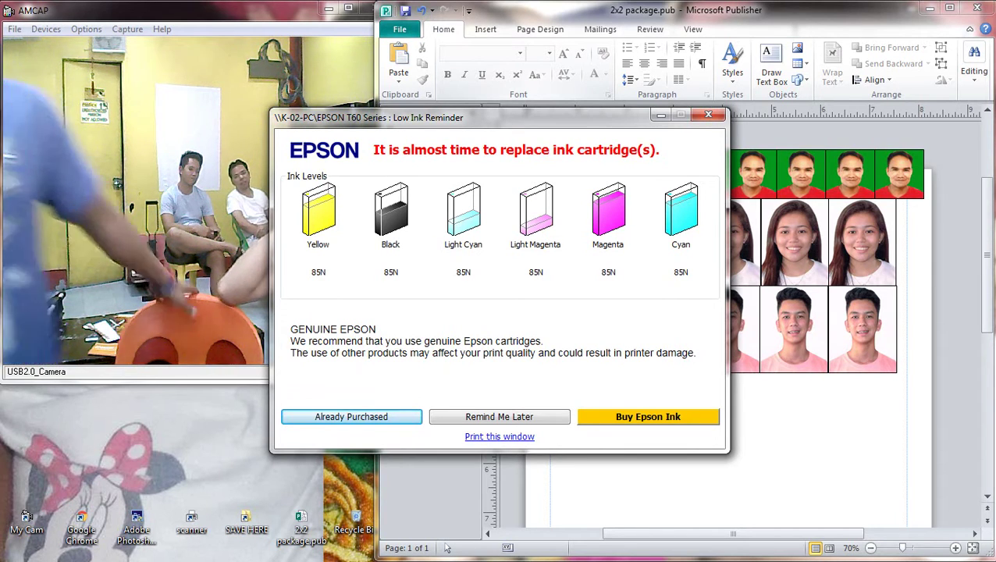
# - Dismiss the low ink reminder, switch away from Publisher and show the desktop
pyautogui.press('Return')
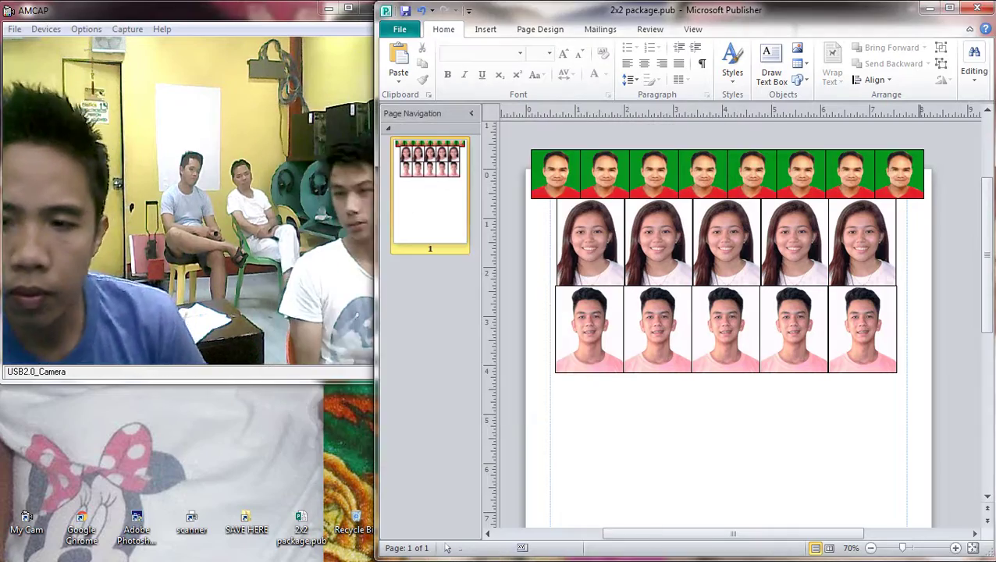
pyautogui.hotkey('alt', 'Tab')
pyautogui.press('super+d')
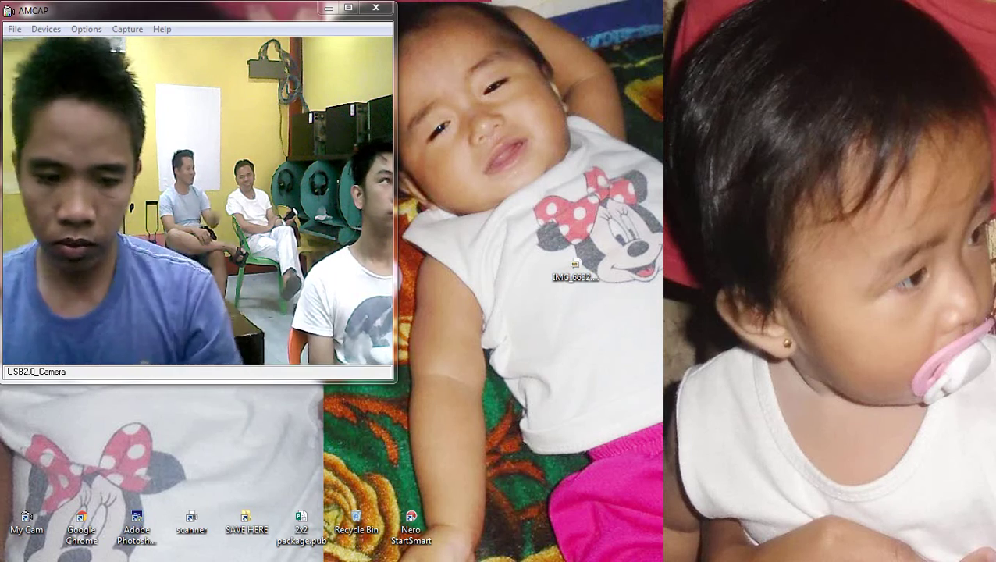
# - View IMG_6632.JPG from the desktop, close the viewer, then open and dismiss the Start menu
pyautogui.rightClick(587, 240)
pyautogui.press('Escape')
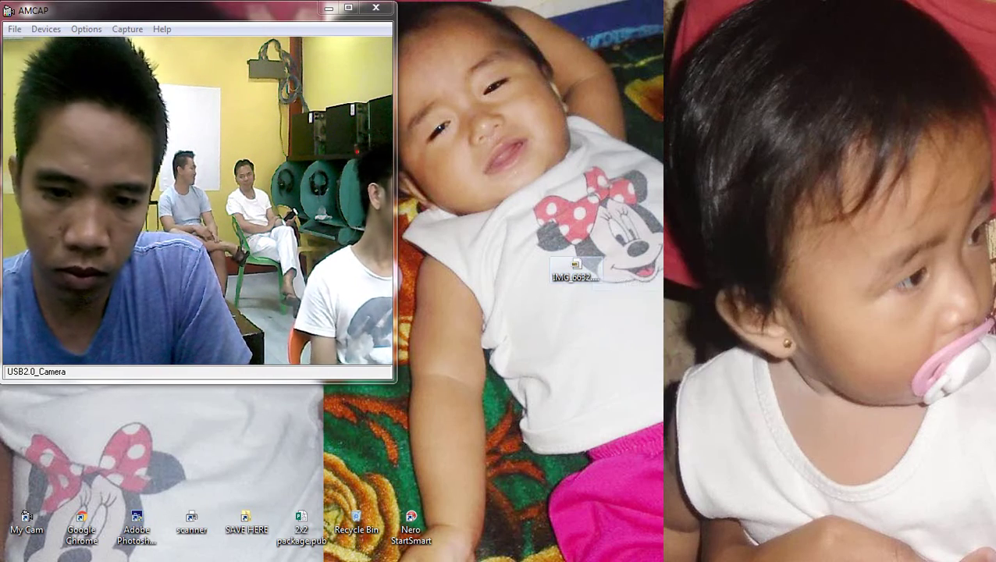
pyautogui.click(576, 273)
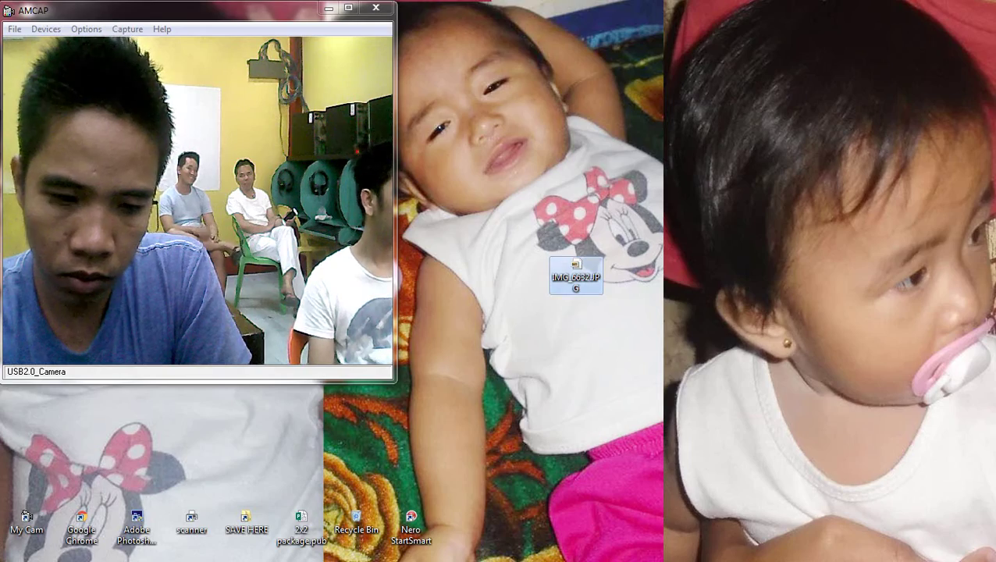
pyautogui.press('Return')
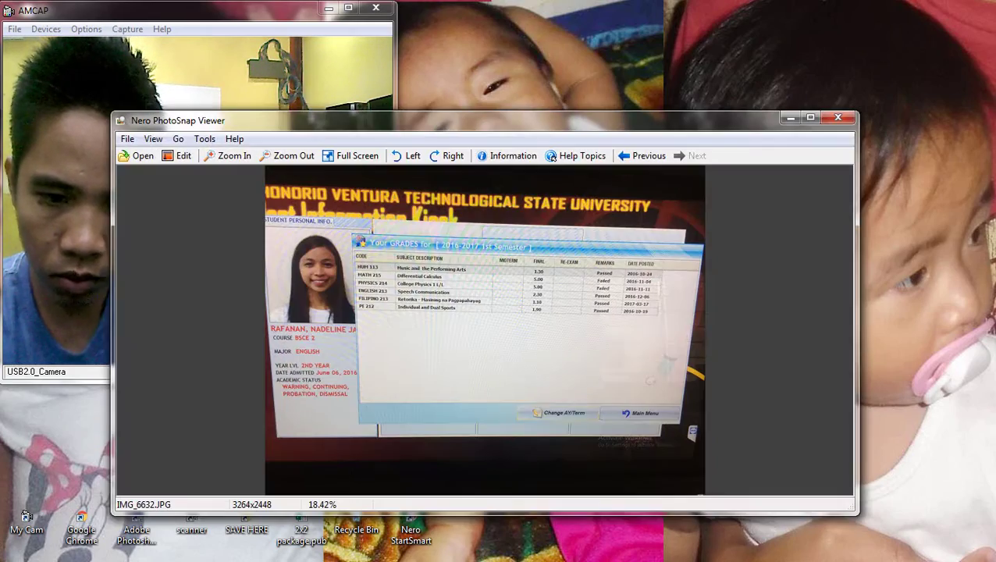
pyautogui.hotkey('alt', 'F4')
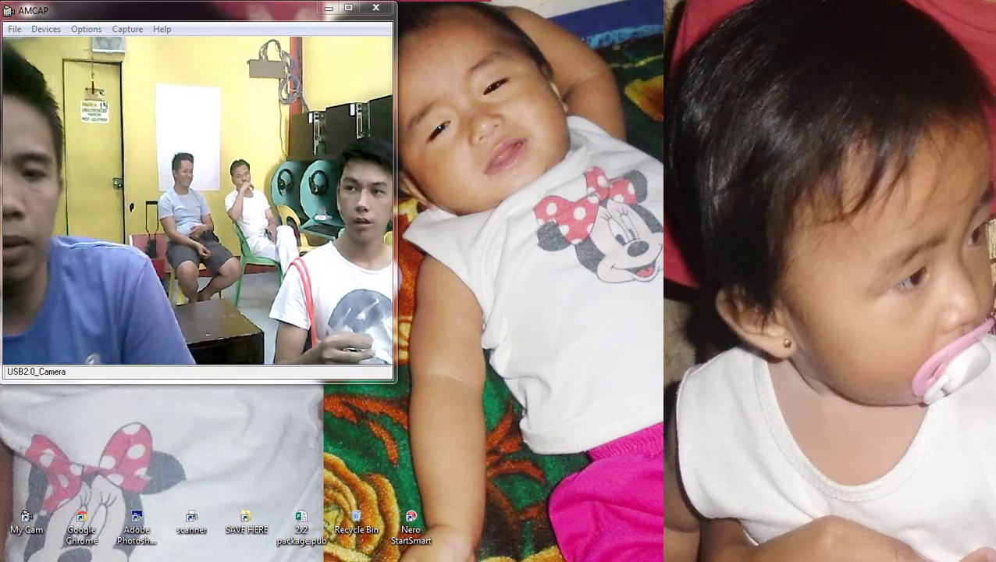
pyautogui.press('super')
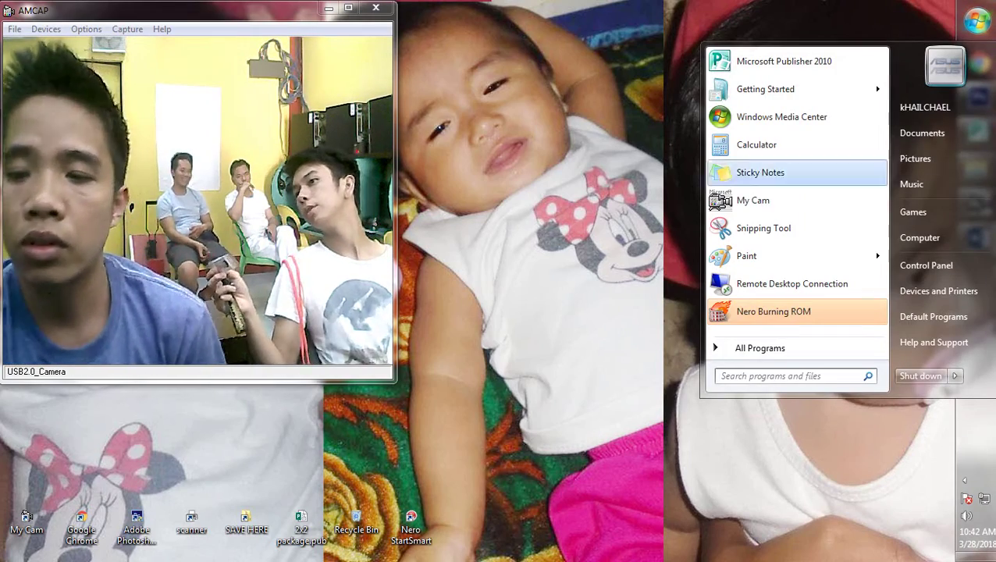
pyautogui.press('Escape')
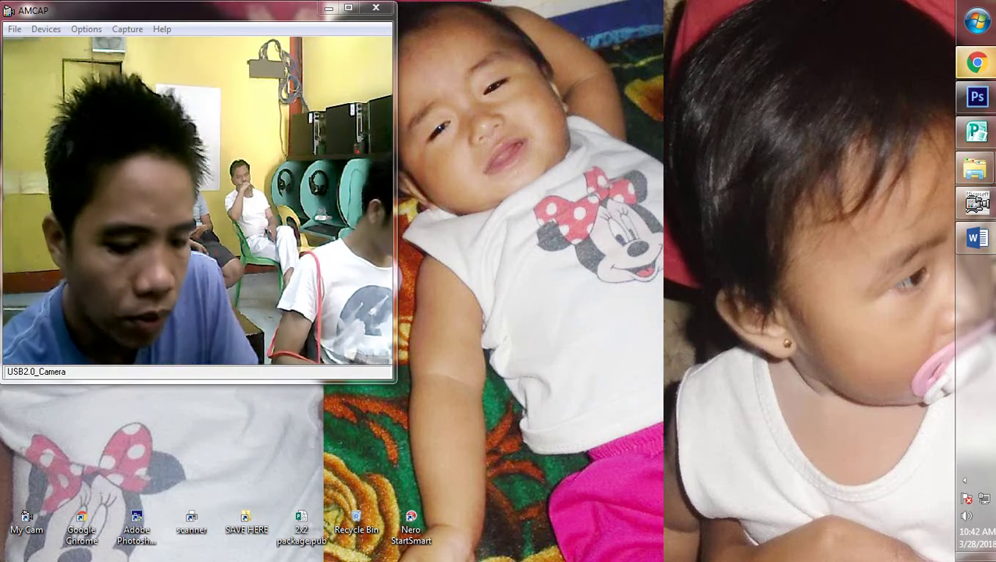
# - Launch Google Chrome from the taskbar and restore its window to a smaller size
pyautogui.click(976, 62)
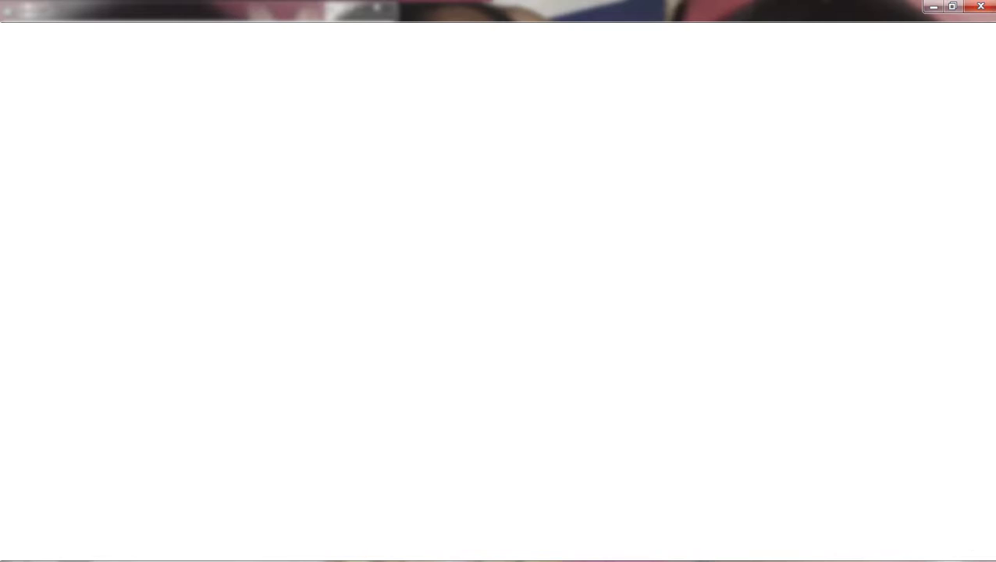
pyautogui.press('super+Down')
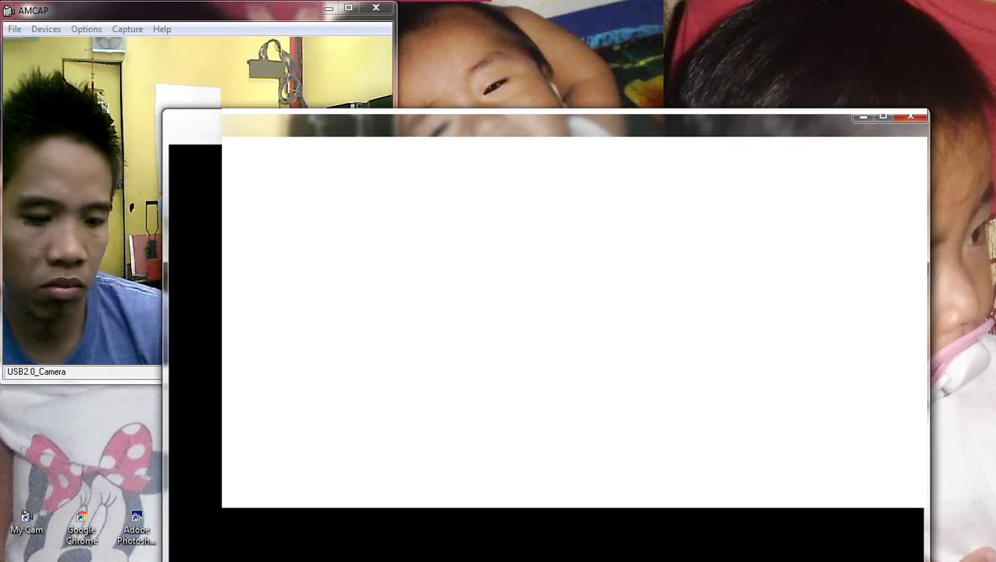
pyautogui.rightClick(705, 21)
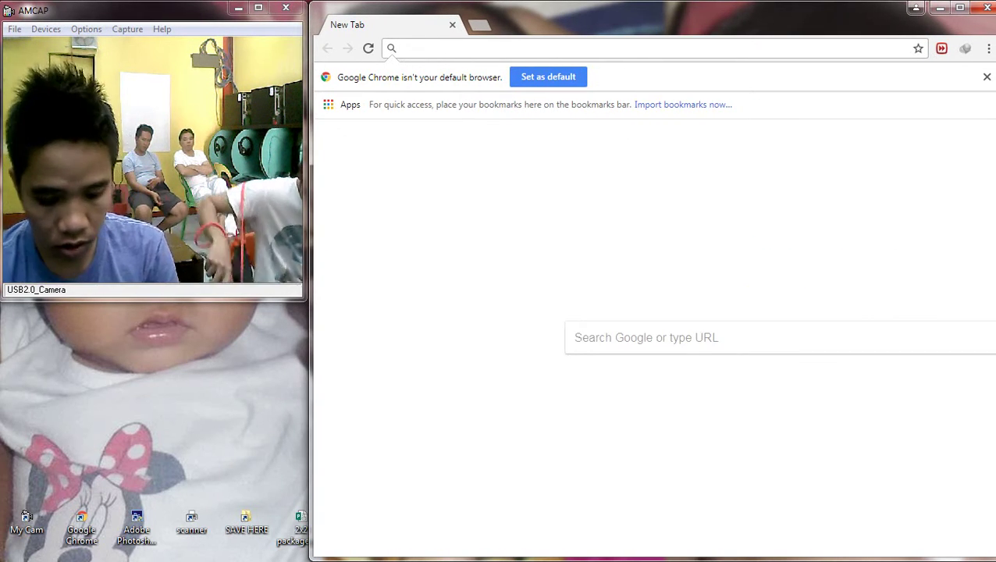
# - Search for bmonline using the 'bm' autocomplete suggestion in the omnibox
pyautogui.write('bm')
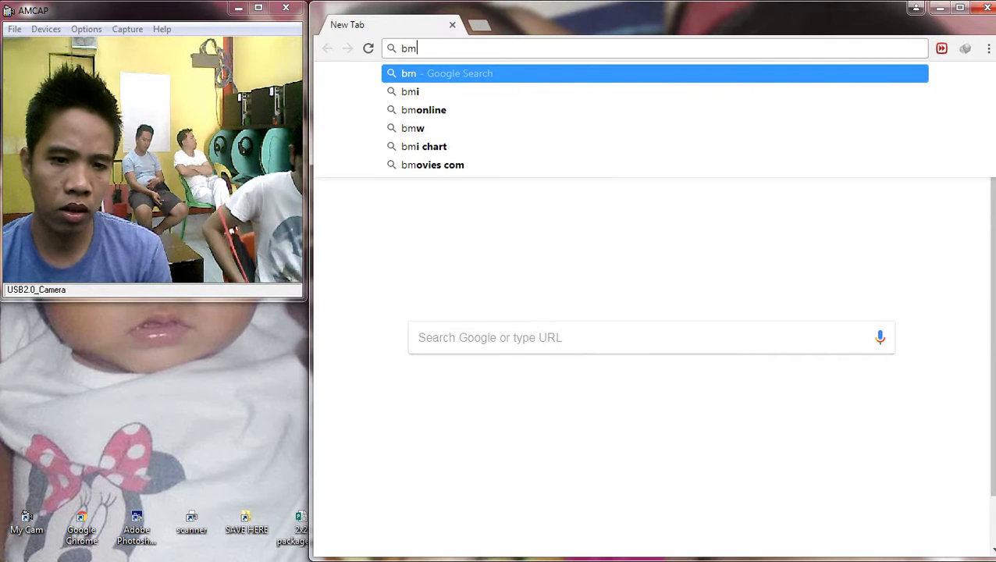
pyautogui.press('Down')
pyautogui.press('Down')
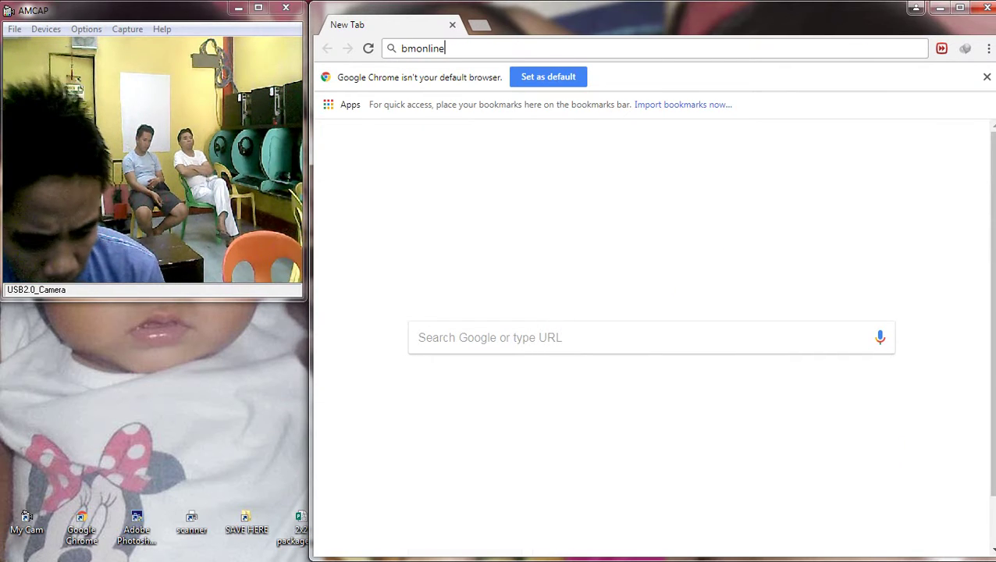
pyautogui.press('Return')
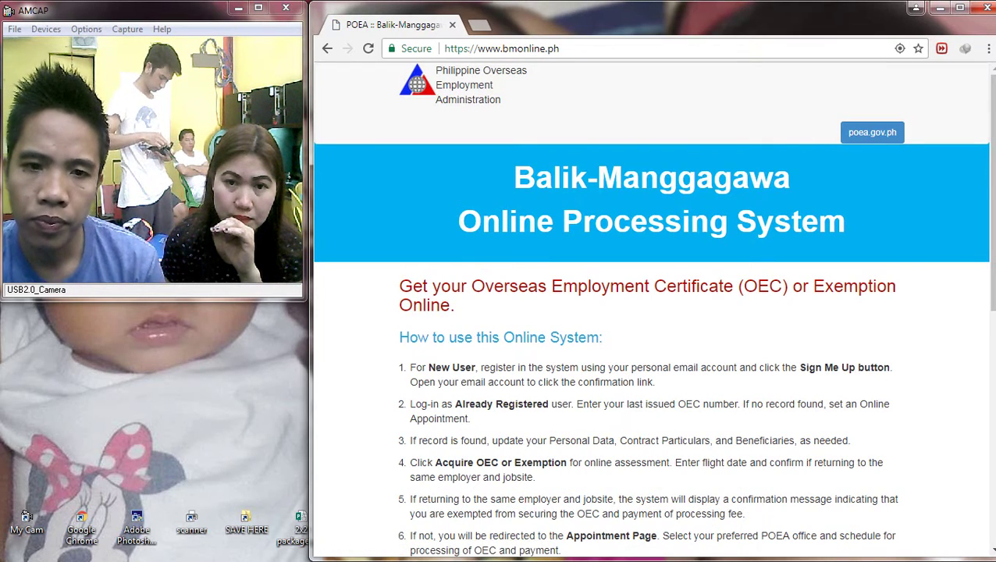
# - Replace the applicant's middle name and enter the last name in the New User form
pyautogui.click(478, 24)
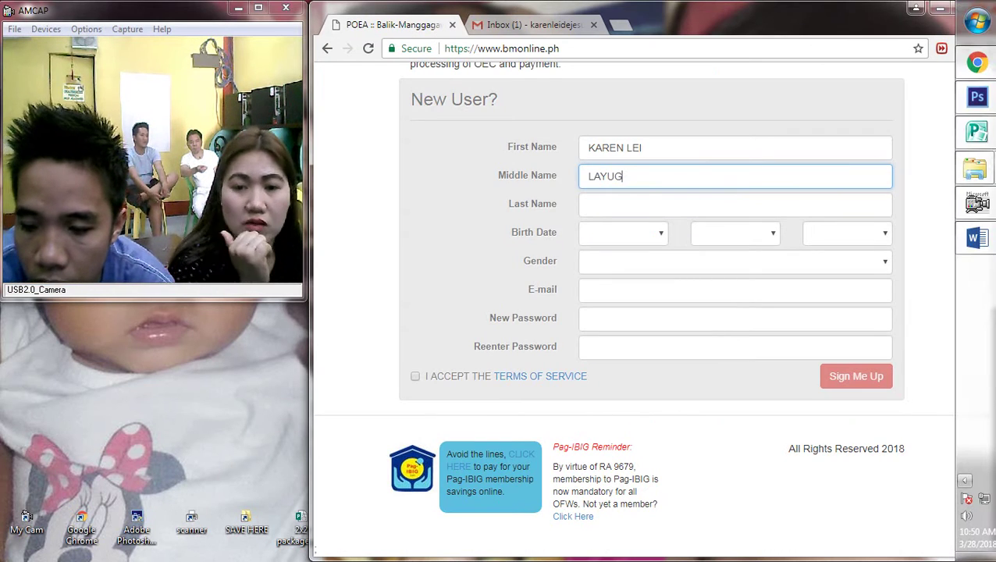
pyautogui.click(965, 479)
pyautogui.doubleClick(605, 175)
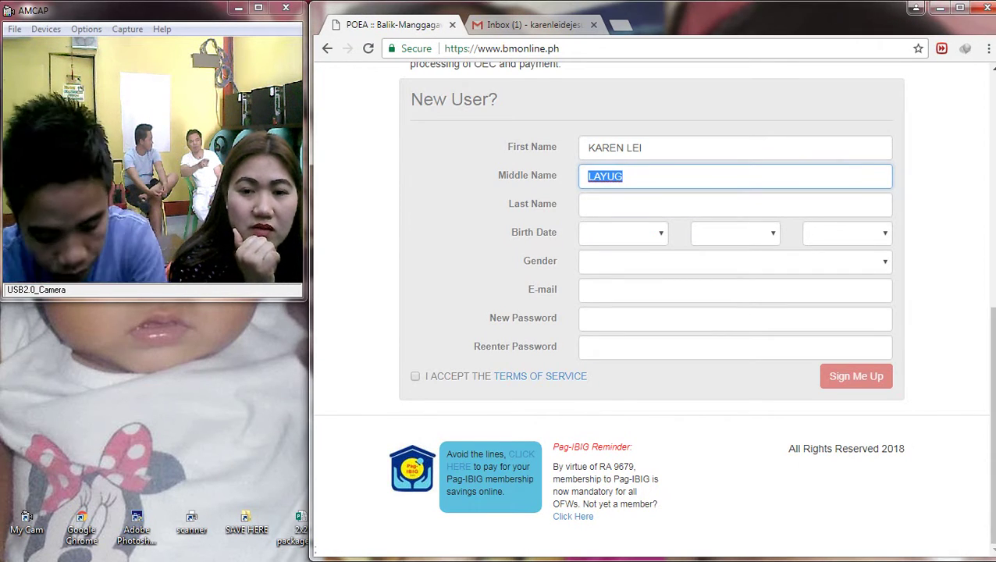
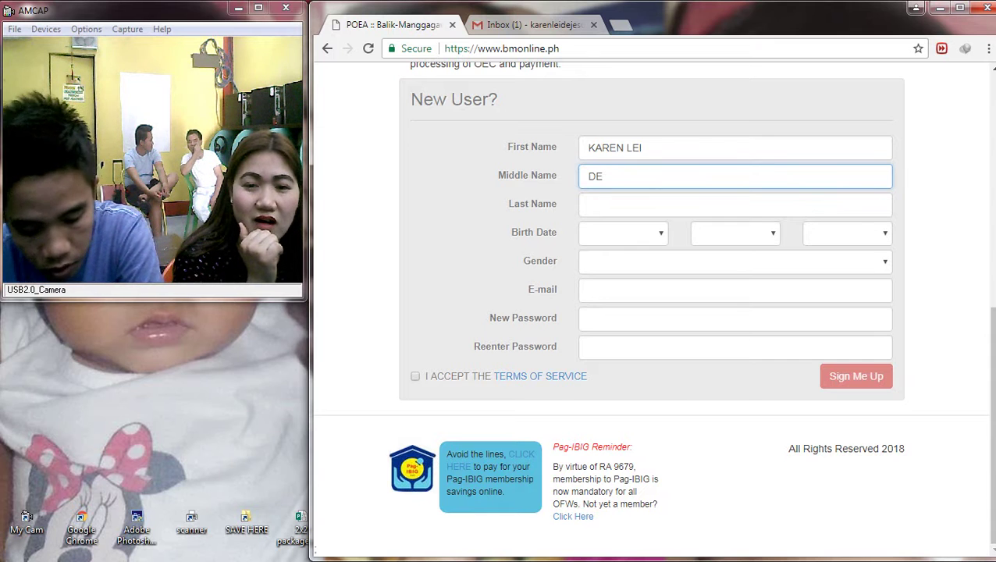
pyautogui.press('Tab')
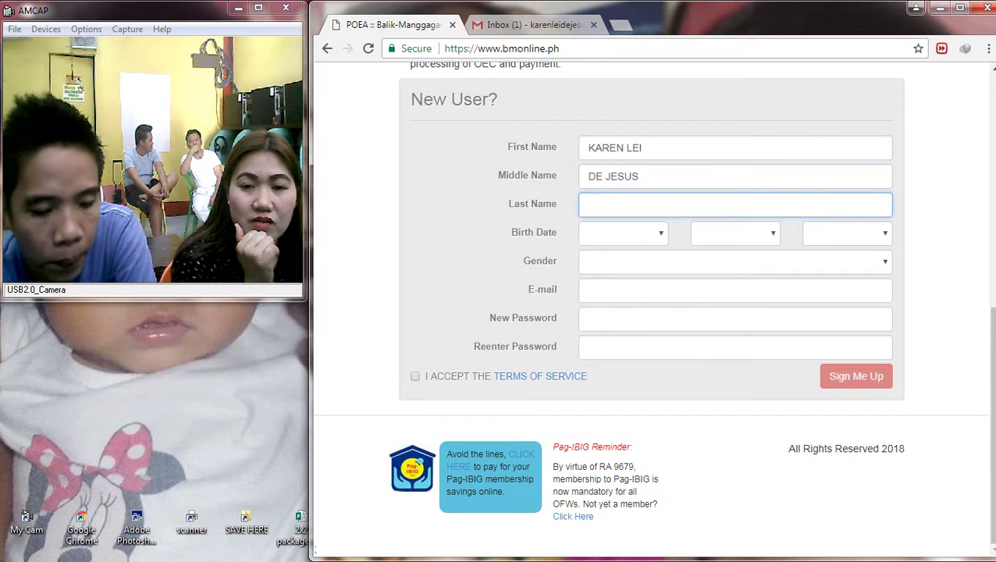
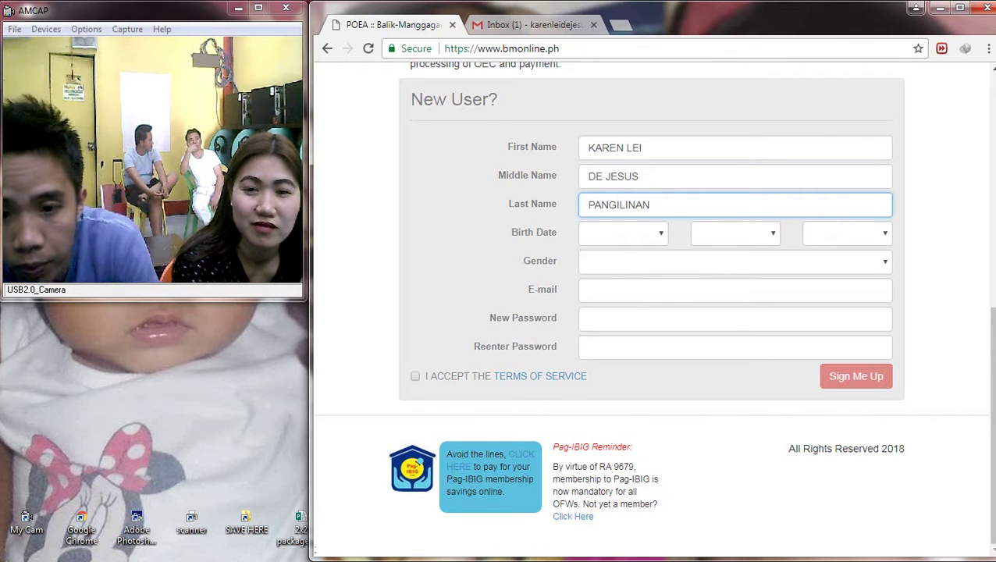
# - Choose the birth day and May as the birth month
pyautogui.press('Tab')
pyautogui.hotkey('alt', 'Down')
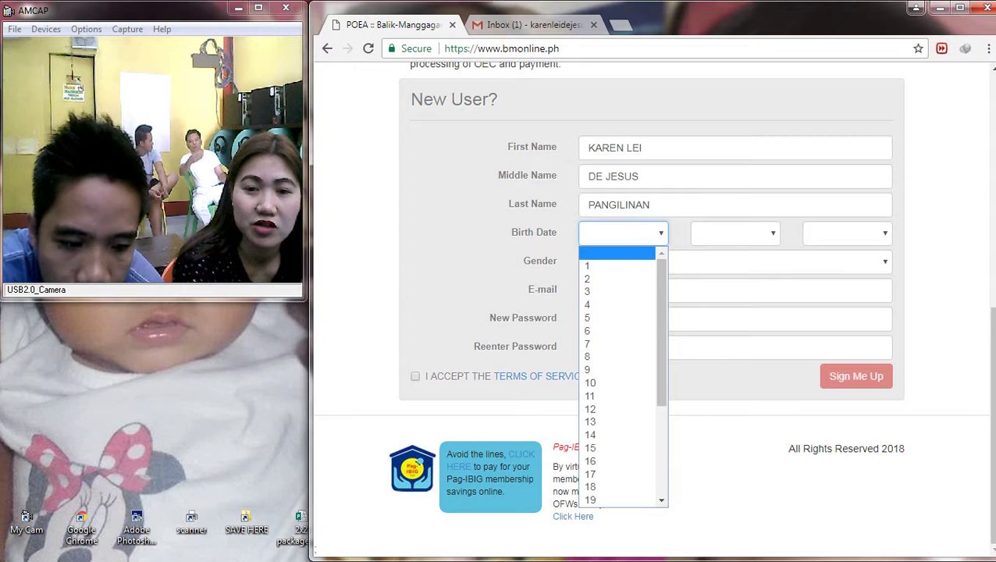
pyautogui.press('Down')
pyautogui.press('Down')
pyautogui.press('Down')
pyautogui.press('Down')
pyautogui.press('Down')
pyautogui.press('Down')
pyautogui.press('Down')
pyautogui.press('Up')
pyautogui.press('Up')
pyautogui.press('Return')
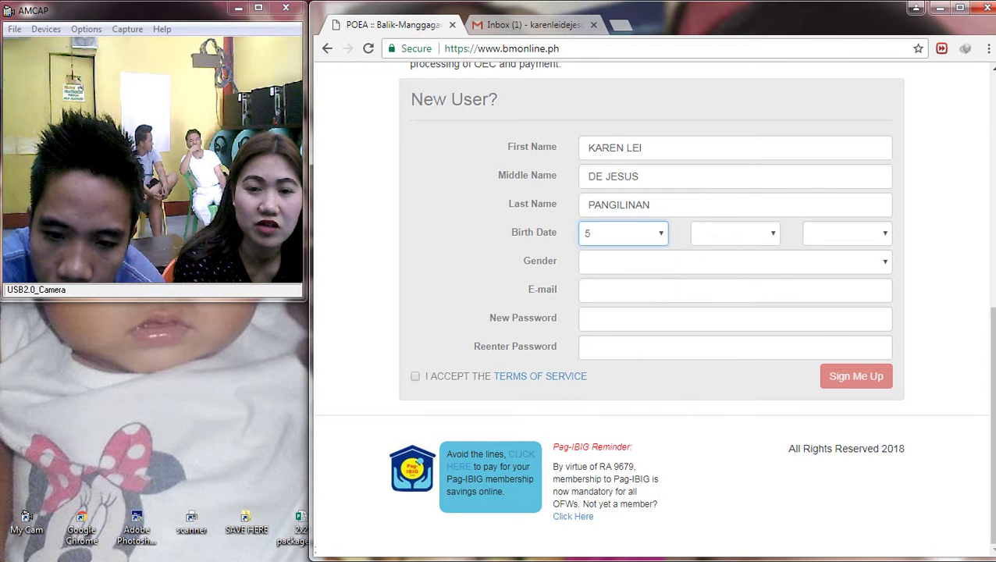
pyautogui.press('Tab')
pyautogui.hotkey('alt', 'Down')
pyautogui.press('Down')
pyautogui.press('Down')
pyautogui.press('Down')
pyautogui.press('Down')
pyautogui.press('Down')
pyautogui.press('Down')
pyautogui.press('Up')
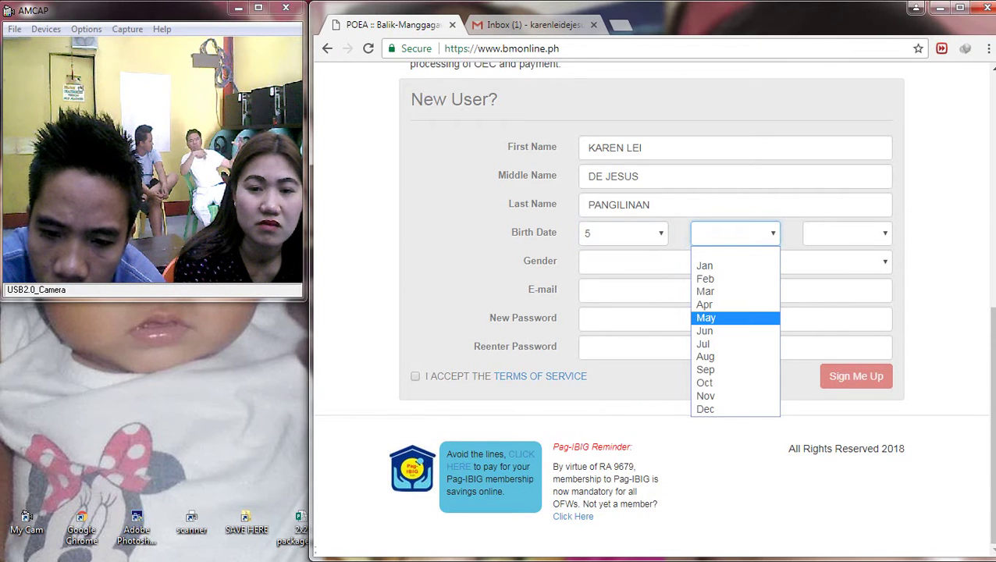
pyautogui.press('Return')
pyautogui.hotkey('shift', 'Tab')
pyautogui.hotkey('alt', 'Down')
pyautogui.press('Up')
pyautogui.press('Up')
pyautogui.press('Up')
pyautogui.press('Down')
pyautogui.press('Down')
pyautogui.press('Down')
pyautogui.press('Down')
pyautogui.press('Down')
pyautogui.press('Down')
pyautogui.press('Down')
pyautogui.press('Down')
pyautogui.press('Down')
pyautogui.press('Down')
pyautogui.press('Down')
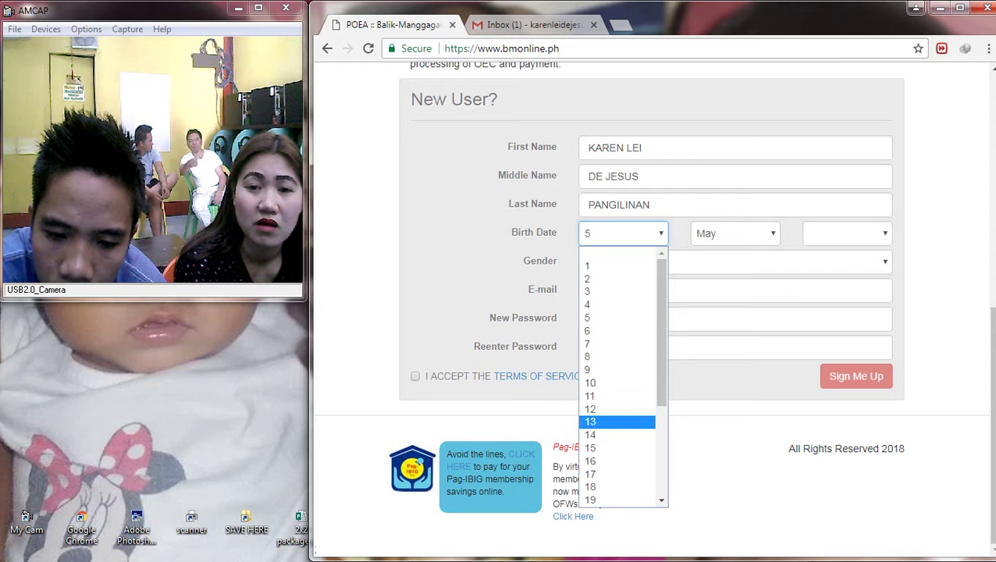
pyautogui.press('Return')
# - Choose the birth year from the year dropdown
pyautogui.press('Tab')
pyautogui.press('Tab')
pyautogui.hotkey('alt', 'Down')
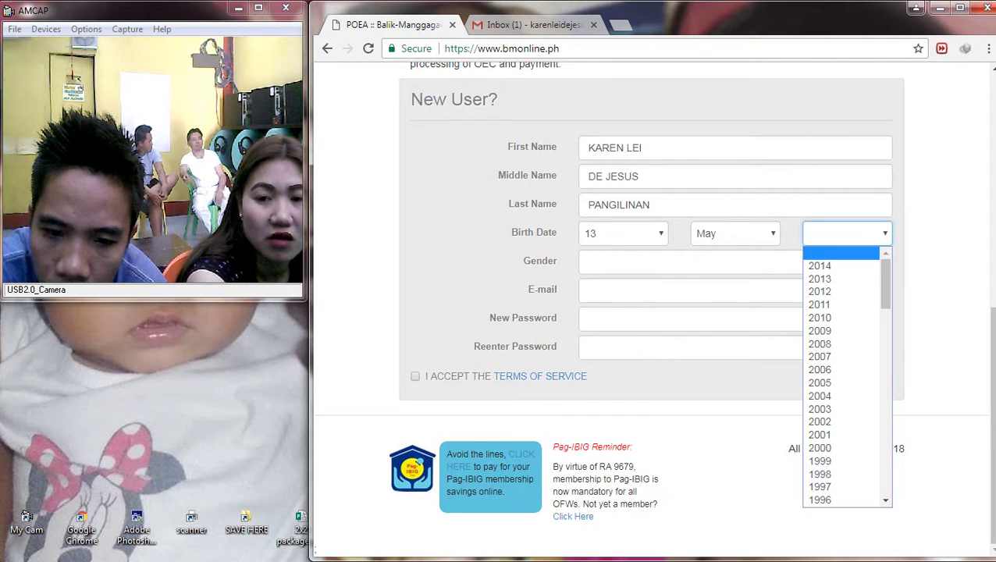
pyautogui.press('Escape')
pyautogui.hotkey('alt', 'Down')
pyautogui.press('Down')
pyautogui.press('Down')
pyautogui.press('Down')
pyautogui.press('Down')
pyautogui.press('Down')
pyautogui.press('Down')
pyautogui.scroll(-5, 847, 375)
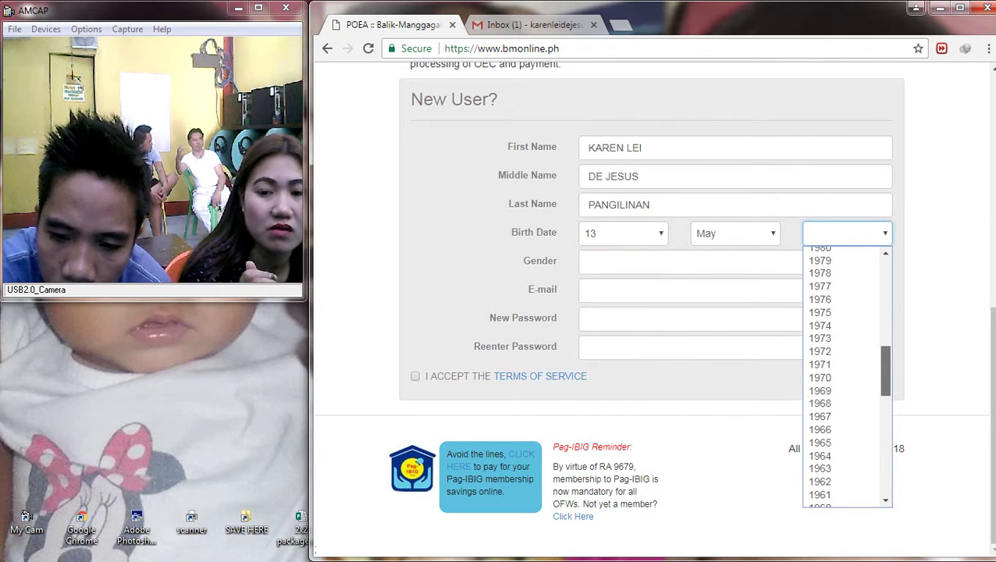
pyautogui.scroll(3, 847, 374)
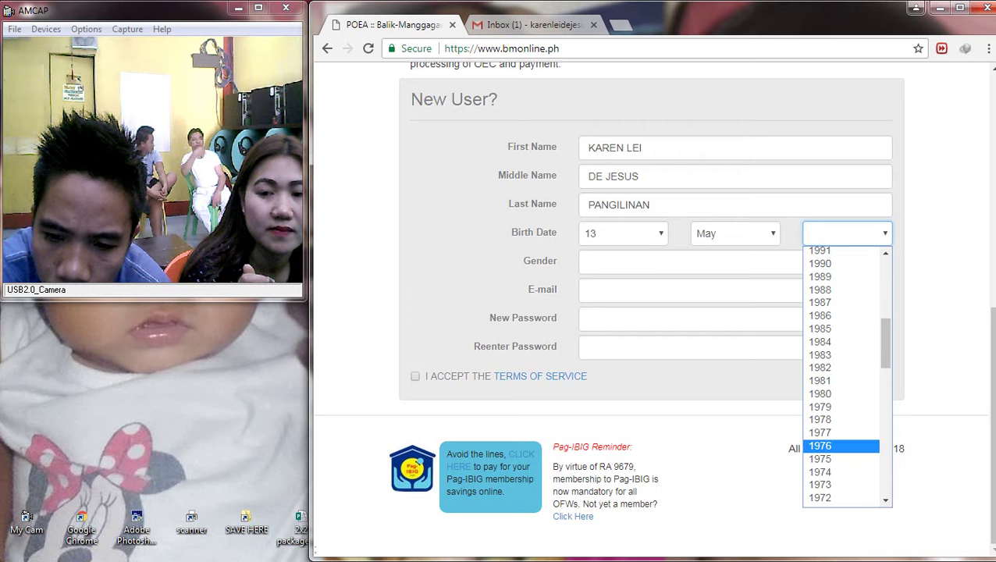
pyautogui.press('Down')
pyautogui.press('Down')
pyautogui.press('Return')
# - Set the gender to Female
pyautogui.press('Tab')
pyautogui.hotkey('alt', 'Down')
pyautogui.press('Down')
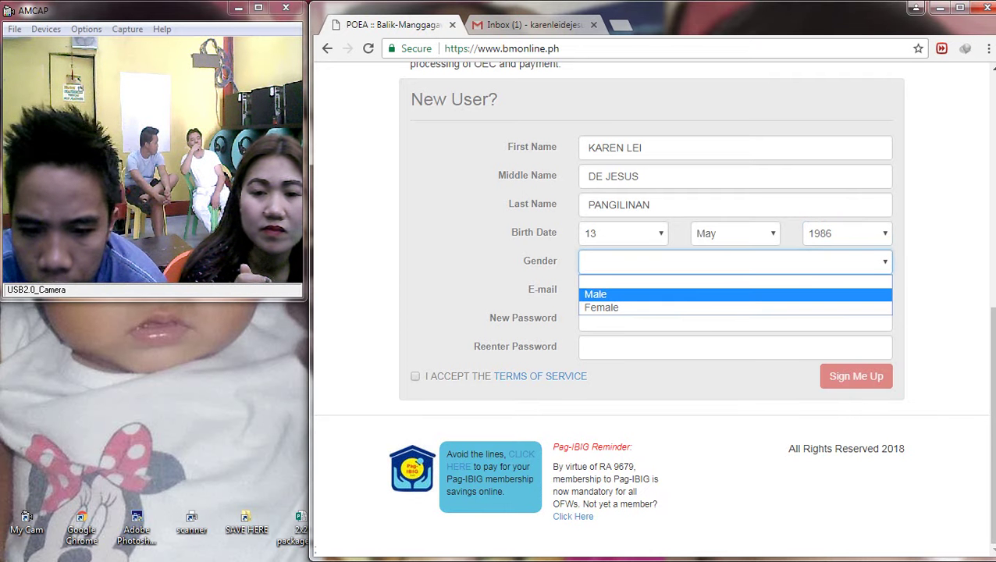
pyautogui.press('Down')
pyautogui.press('Return')
pyautogui.press('Tab')
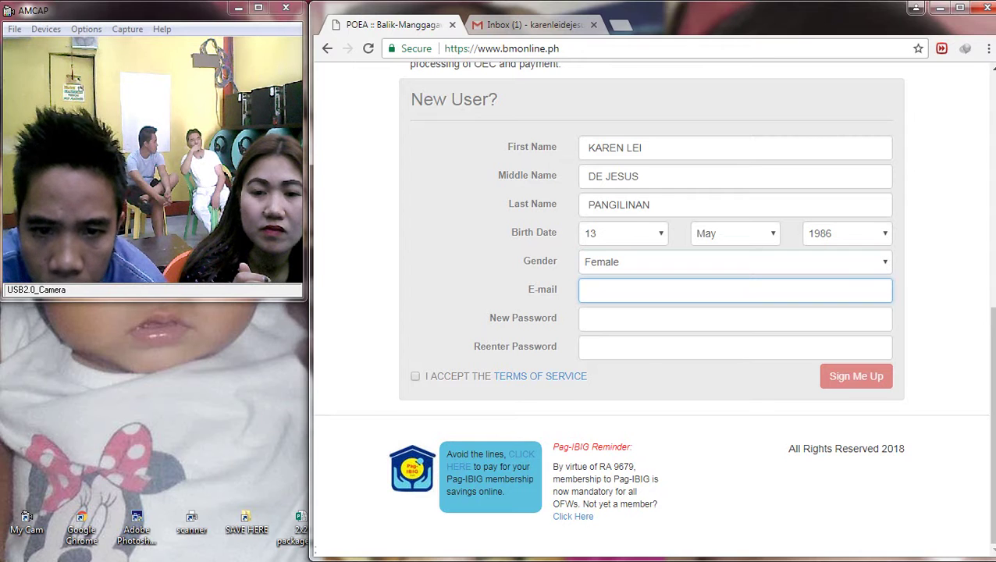
# - Copy the Gmail account's e-mail address and paste it into the sign-up E-mail field
pyautogui.hotkey('ctrl', 'Tab')
pyautogui.click(968, 83)
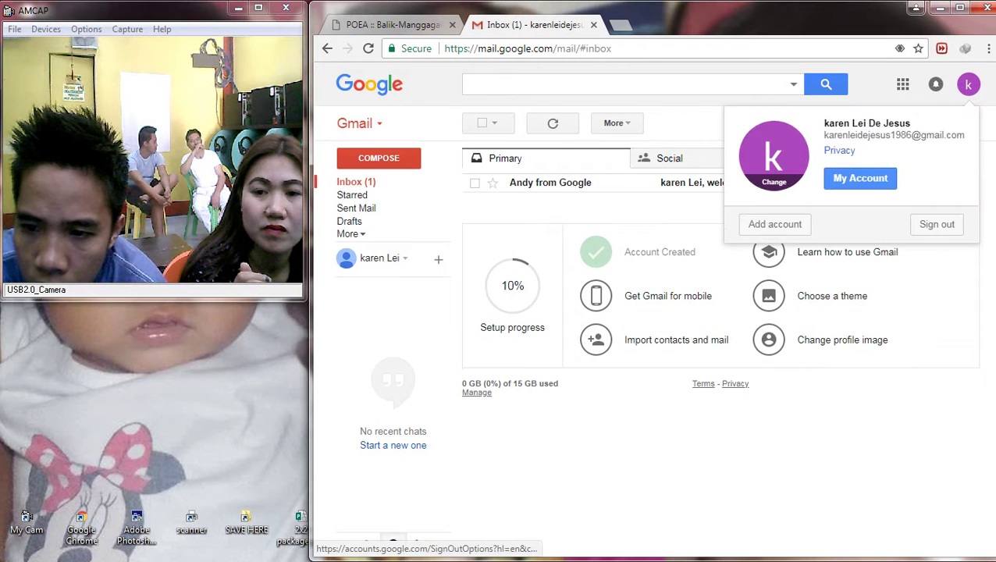
pyautogui.moveTo(965, 136); pyautogui.dragTo(824, 135)
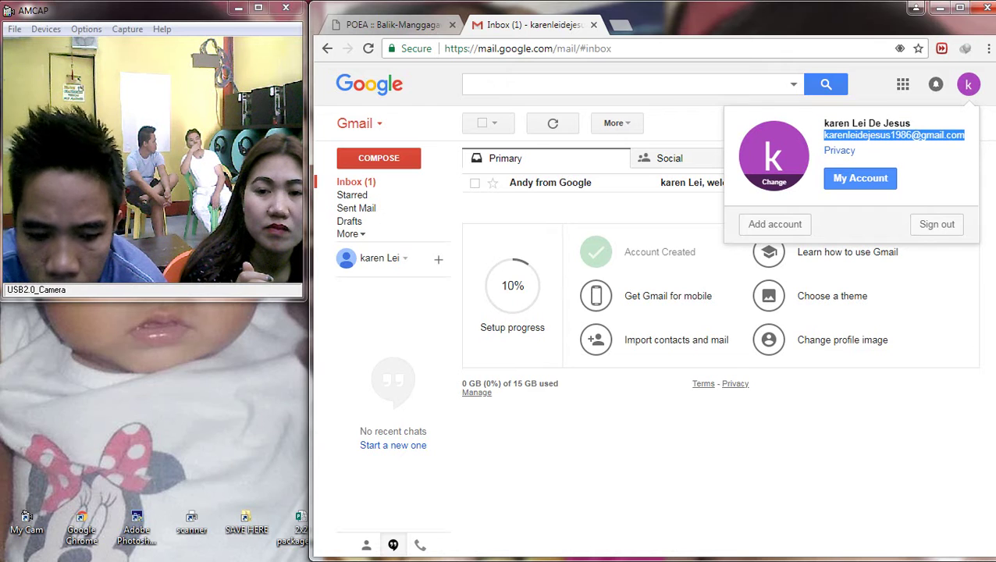
pyautogui.rightClick(824, 135)
pyautogui.click(827, 149)
pyautogui.hotkey('ctrl', 'Tab')
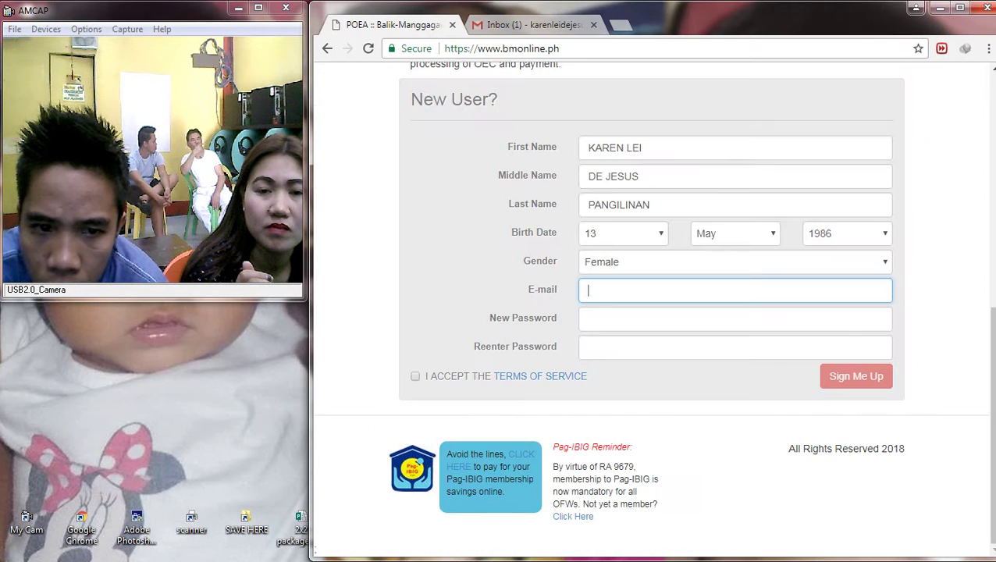
pyautogui.hotkey('ctrl', 'v')
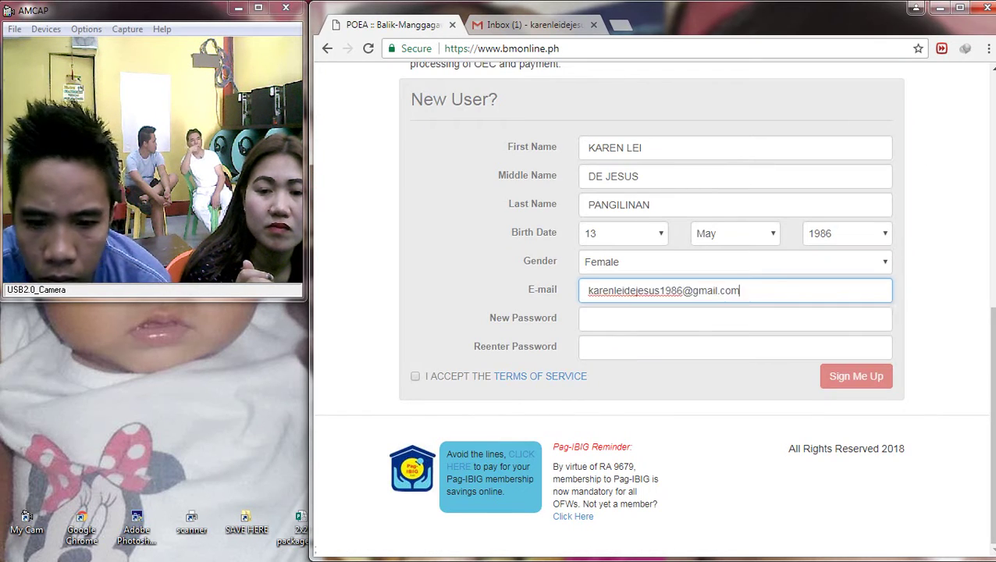
# - Type the chosen account password in both New Password and Reenter Password fields
pyautogui.click(734, 319)
pyautogui.click(588, 291)
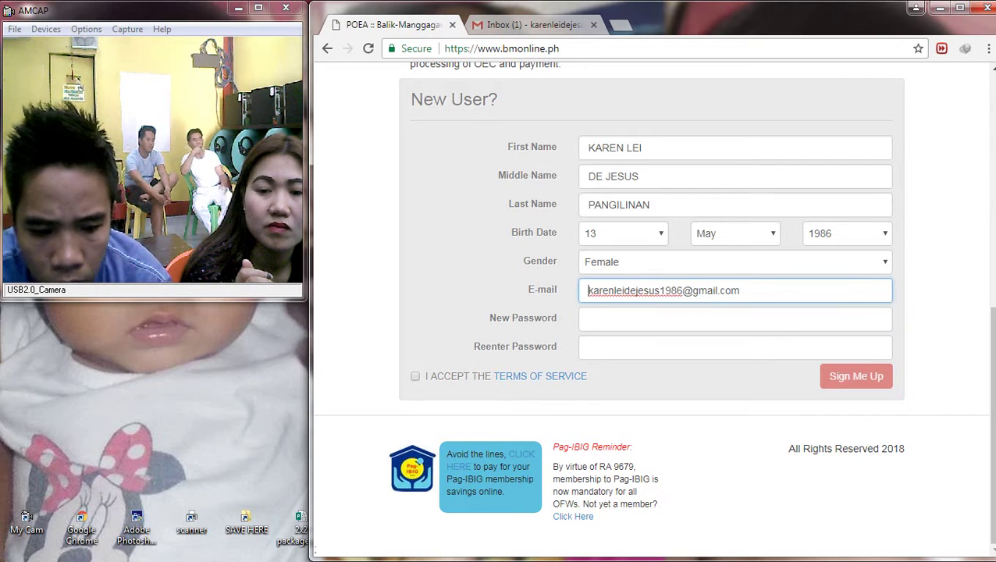
pyautogui.click(588, 319)
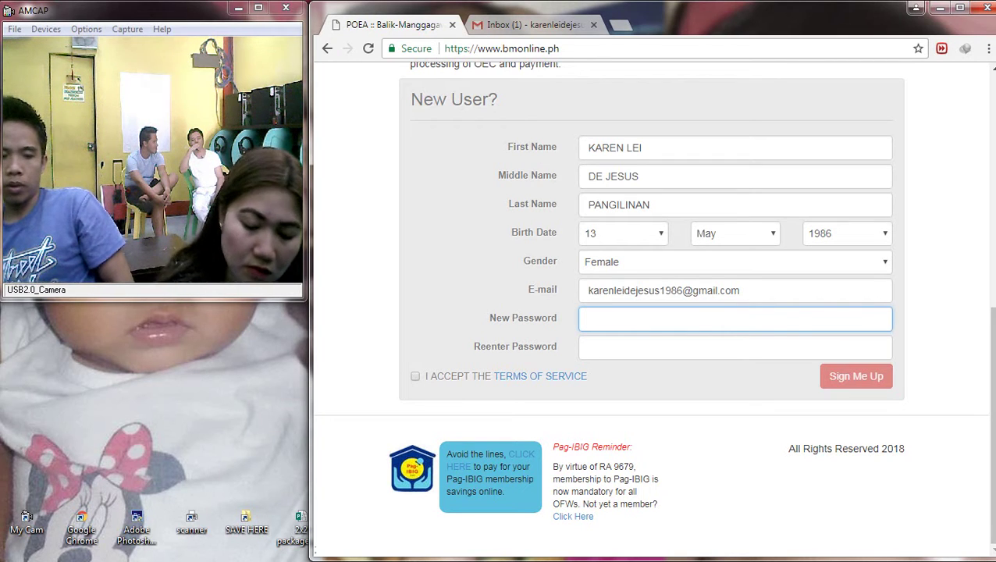
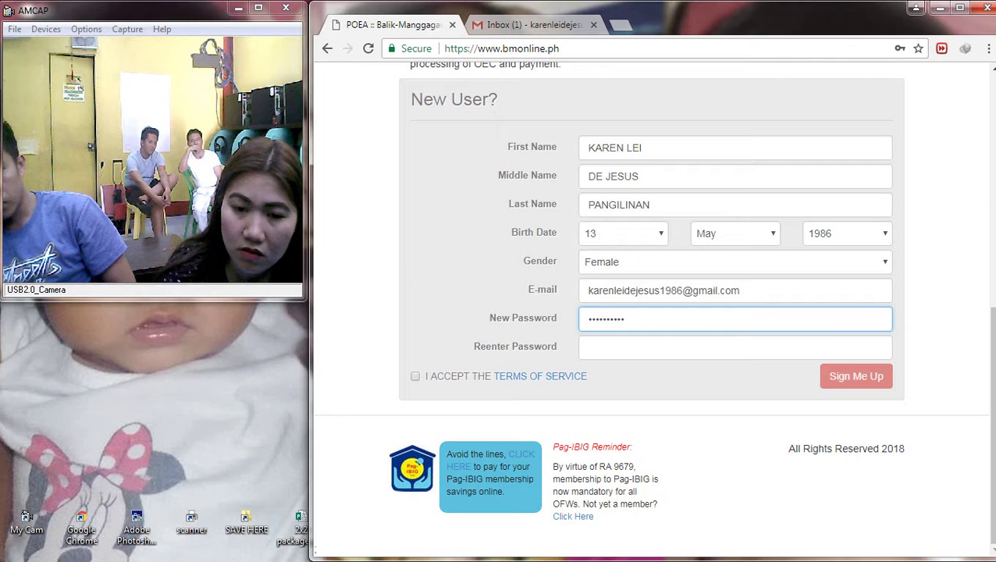
pyautogui.click(593, 347)
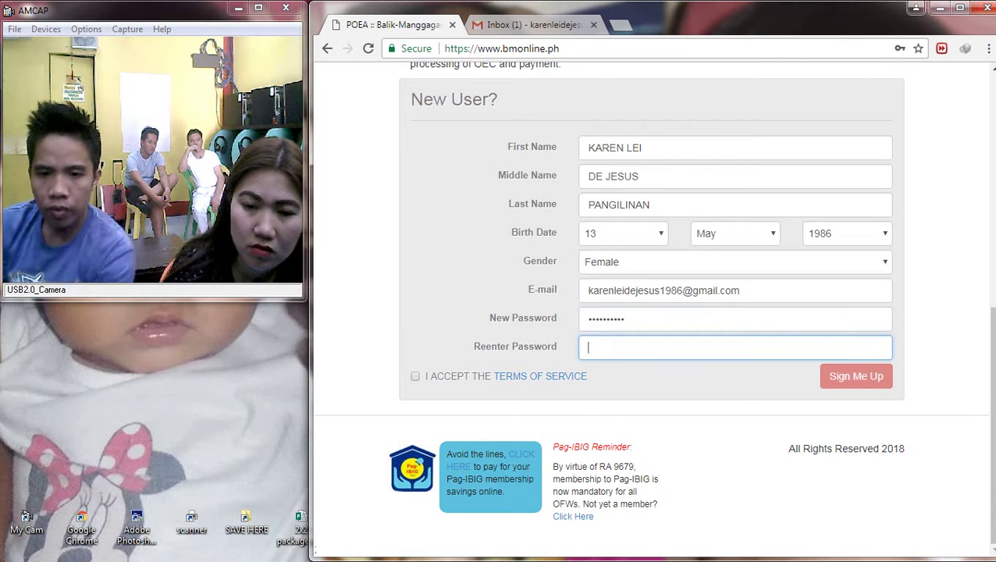
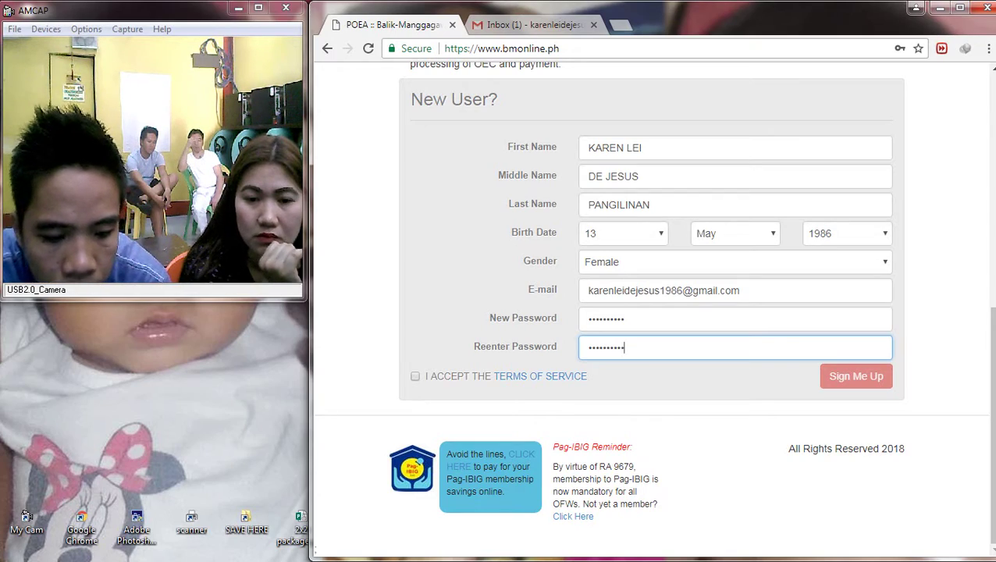
pyautogui.press('Tab')
pyautogui.press('space')
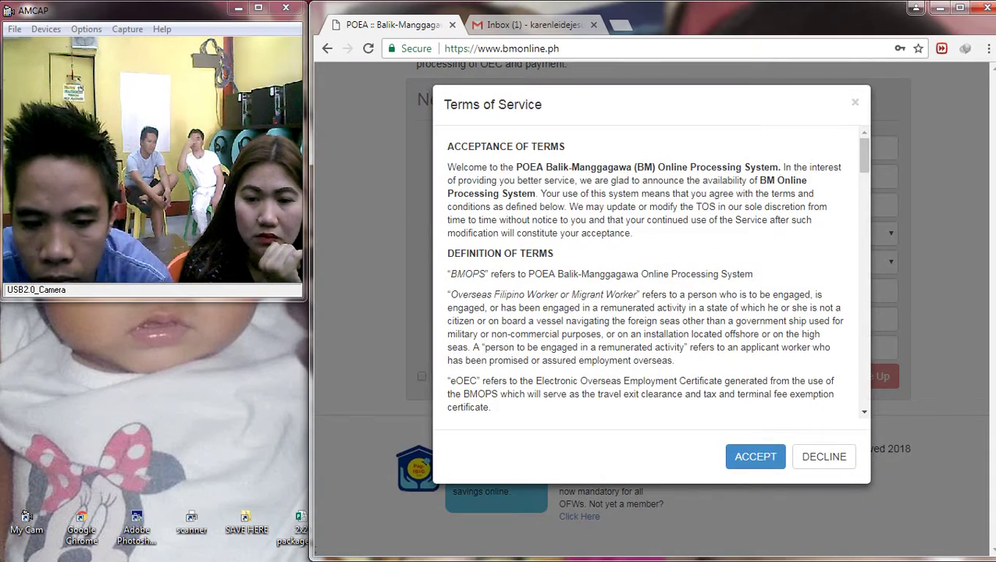
# - Accept the terms, submit the sign-up, and follow the Gmail confirmation link to activate the account
pyautogui.press('Return')
pyautogui.press('Return')
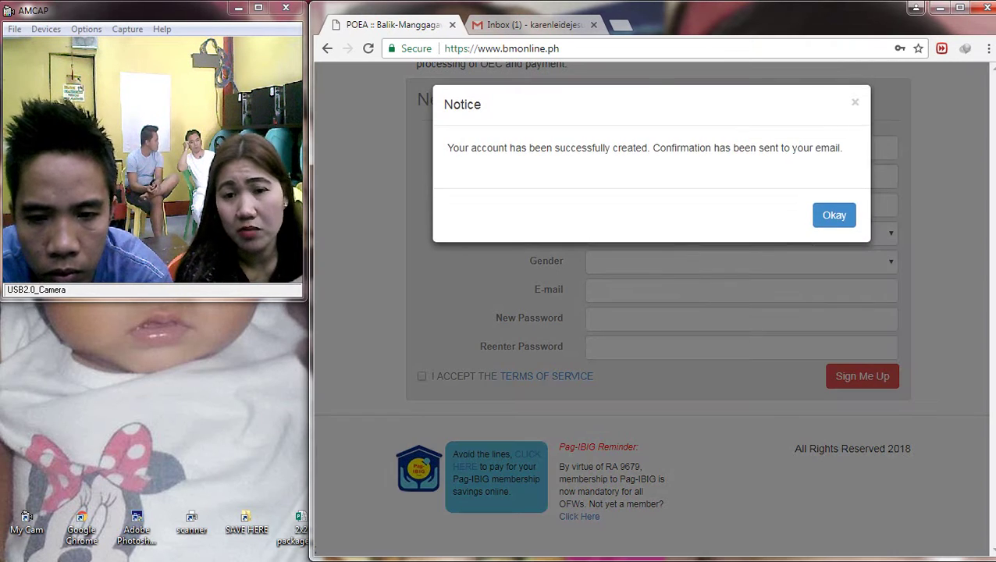
pyautogui.press('Return')
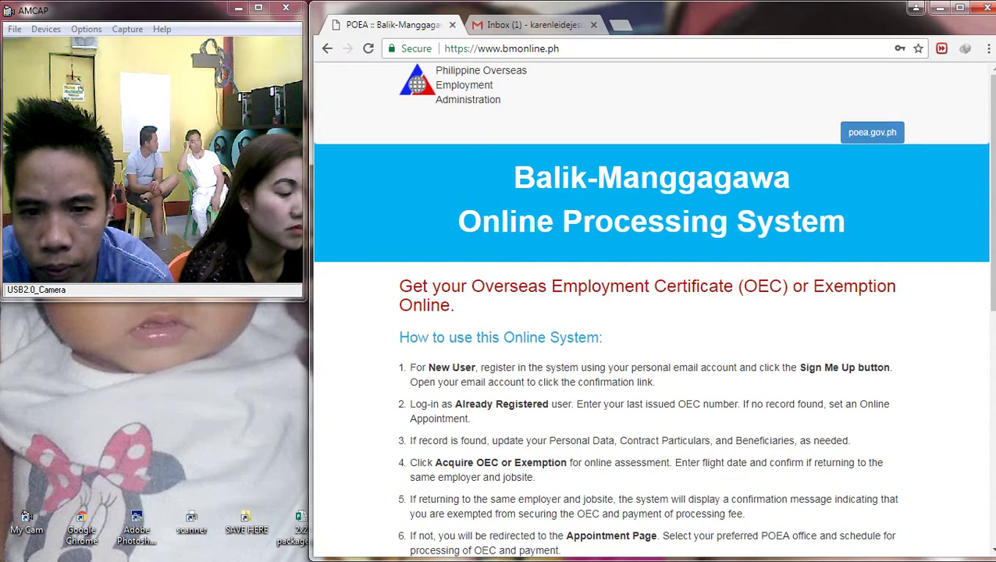
pyautogui.click(531, 24)
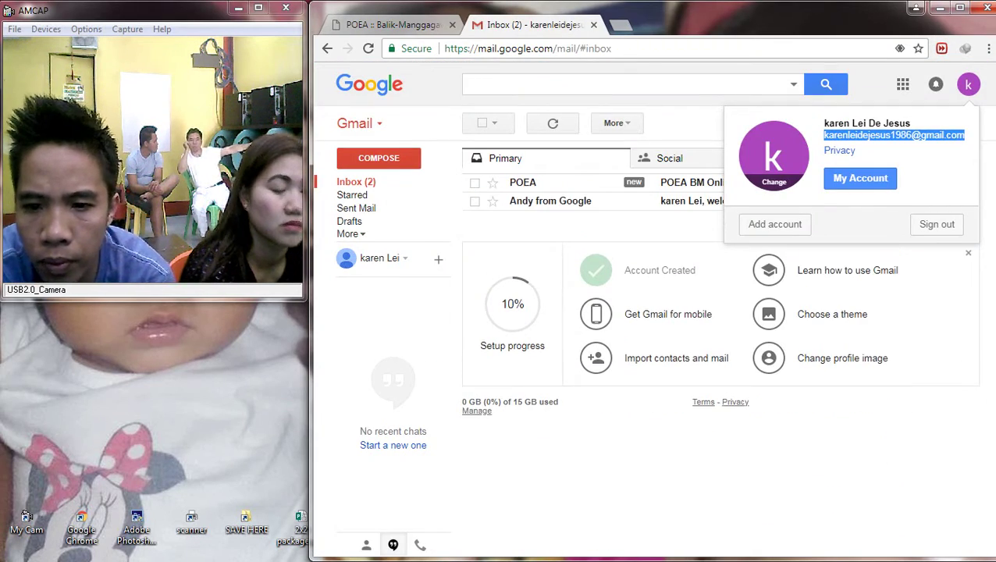
pyautogui.click(550, 182)
pyautogui.click(550, 181)
pyautogui.scroll(-4, 725, 312)
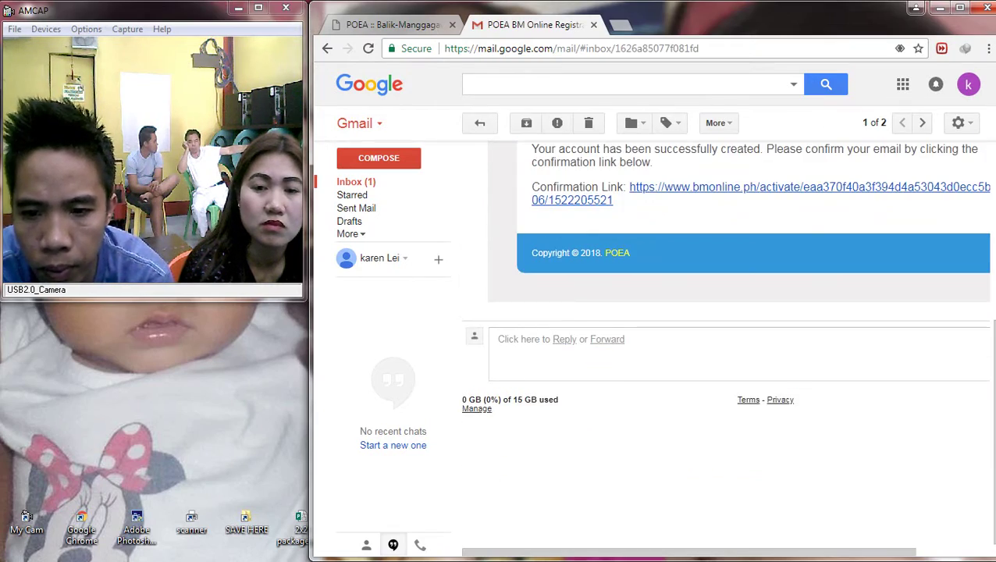
pyautogui.click(702, 187)
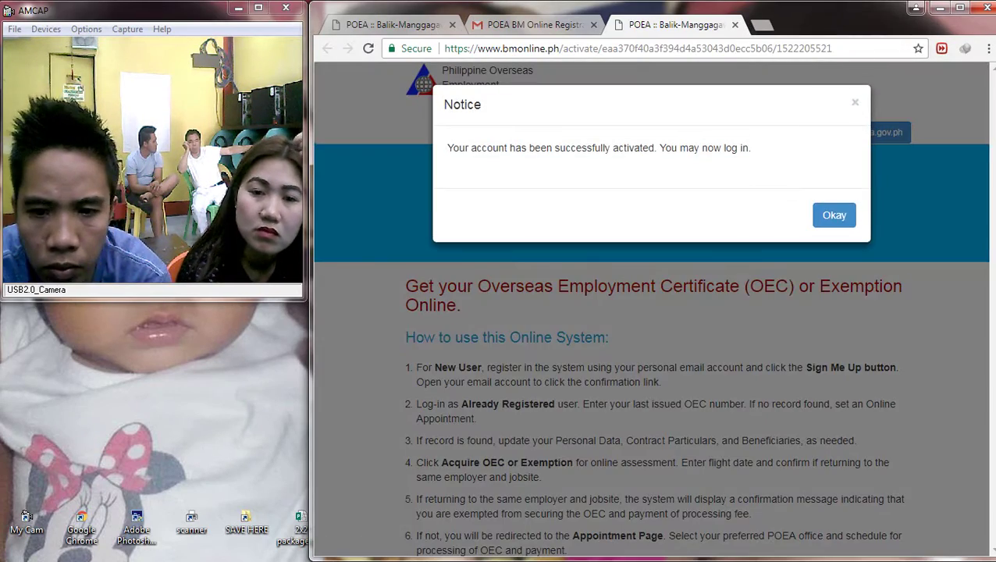
pyautogui.click(833, 215)
pyautogui.scroll(-6, 652, 313)
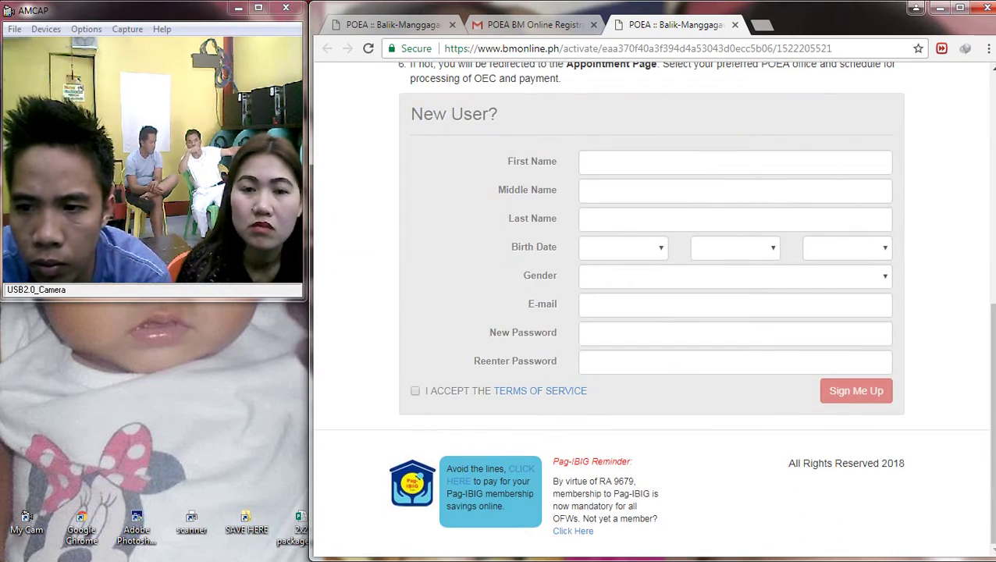
pyautogui.press('super+Up')
pyautogui.scroll(4, 498, 305)
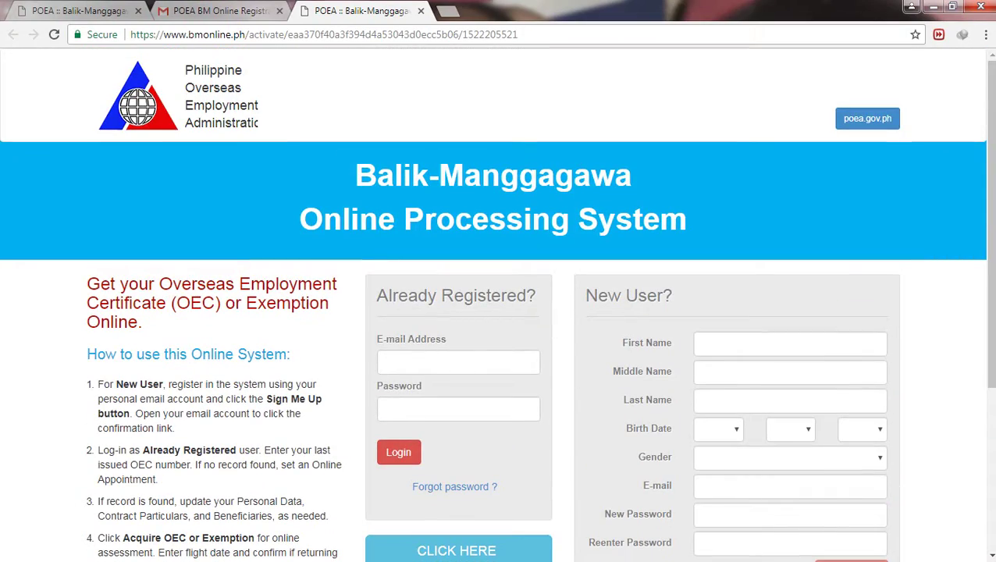
# - Log in under Already Registered with the new account's e-mail address and password
pyautogui.click(458, 362)
pyautogui.hotkey('ctrl', 'v')
pyautogui.press('Tab')
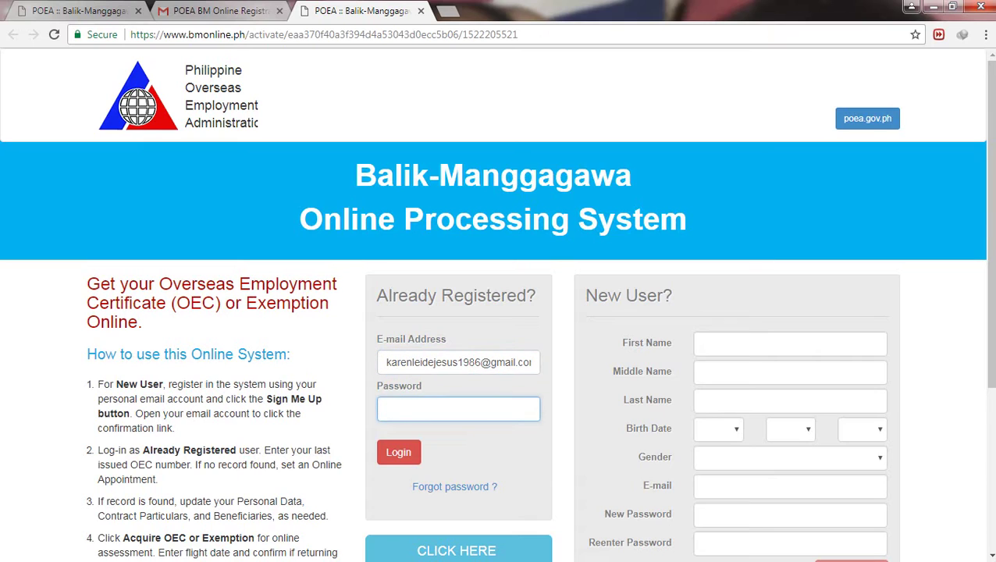
pyautogui.write('••')
pyautogui.press('BackSpace')
pyautogui.press('BackSpace')
pyautogui.write('••')
pyautogui.press('BackSpace')
pyautogui.press('BackSpace')
pyautogui.write('••••••••••')
pyautogui.press('Return')
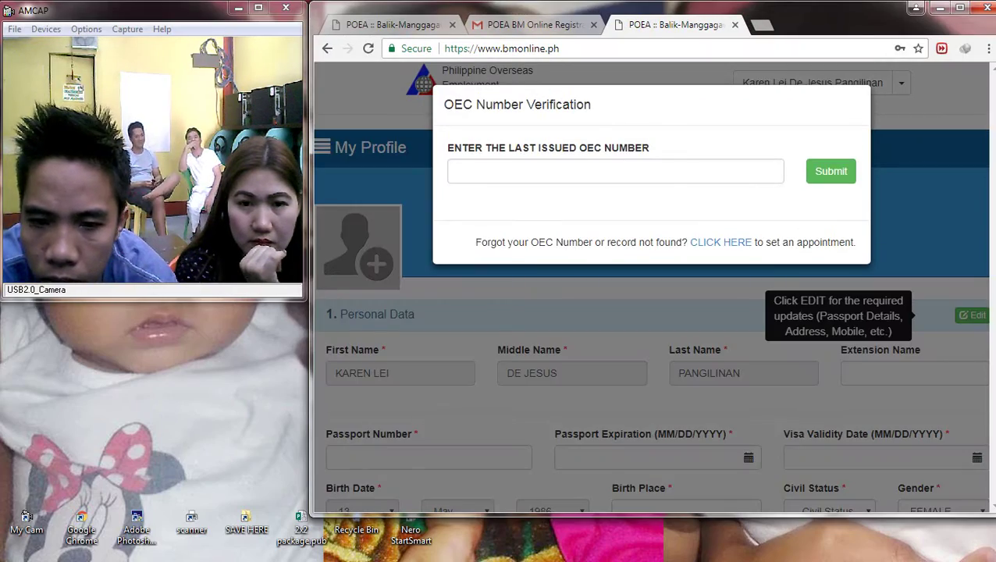
# - Close the OEC Number Verification prompt and go to the Passport Number field in Personal Data
pyautogui.press('Escape')
pyautogui.scroll(-15, 650, 286)
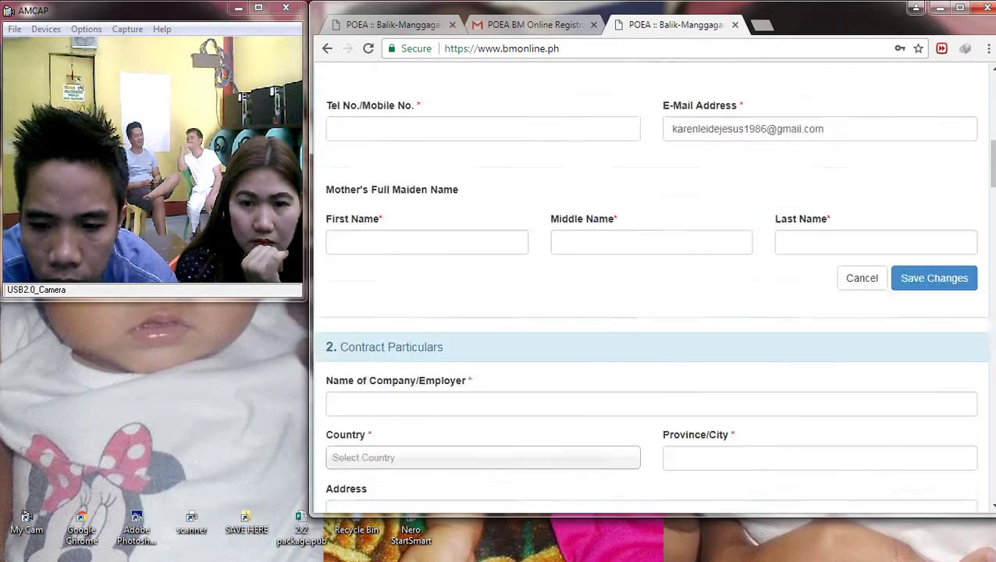
pyautogui.scroll(15, 650, 286)
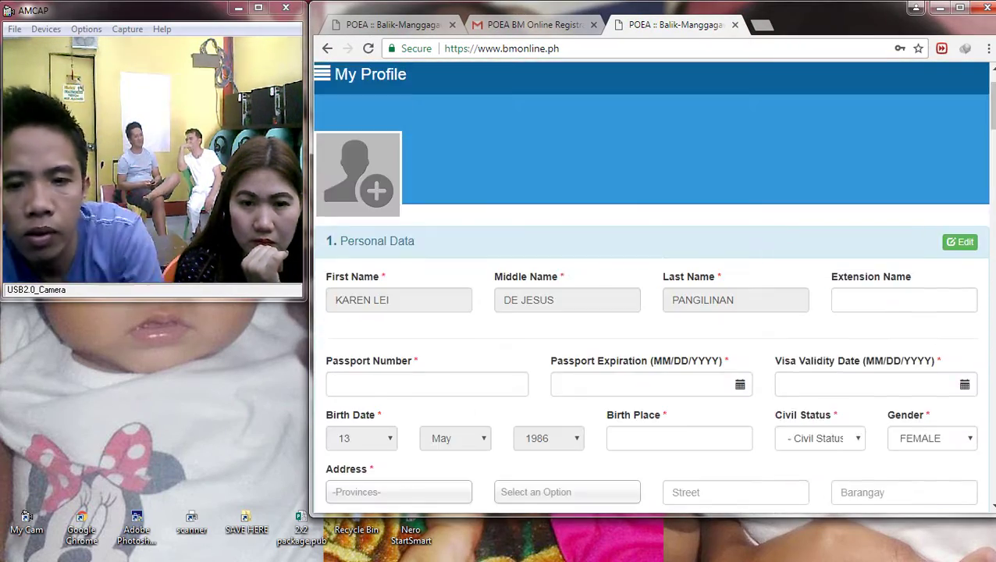
pyautogui.scroll(-2, 650, 286)
pyautogui.click(427, 237)
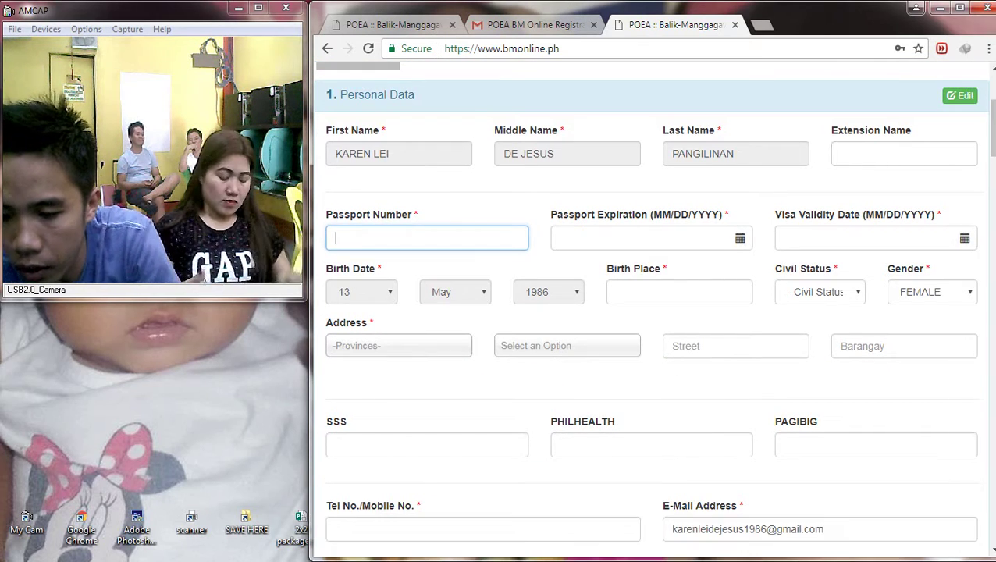
pyautogui.click(965, 480)
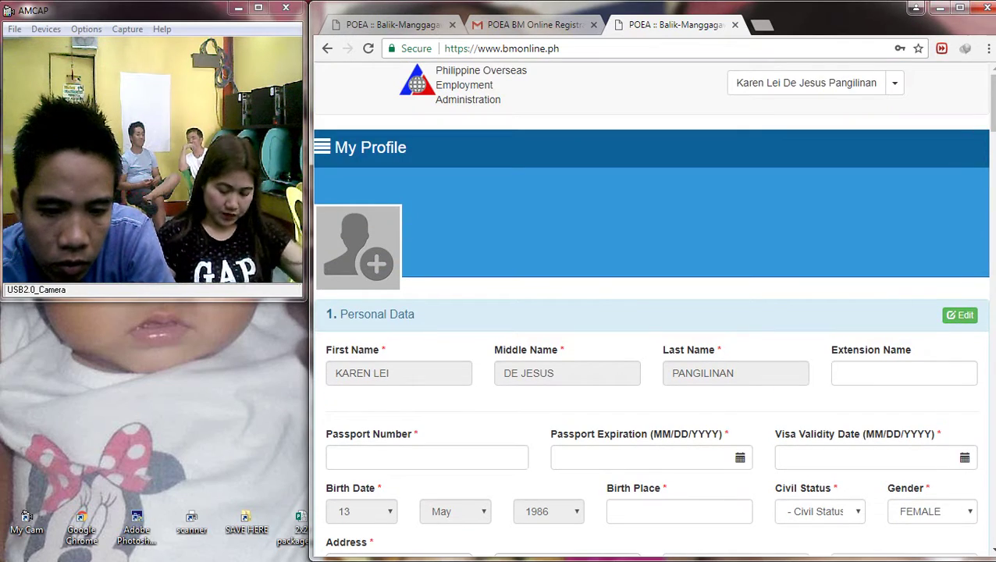
pyautogui.click(427, 455)
pyautogui.scroll(-1, 654, 312)
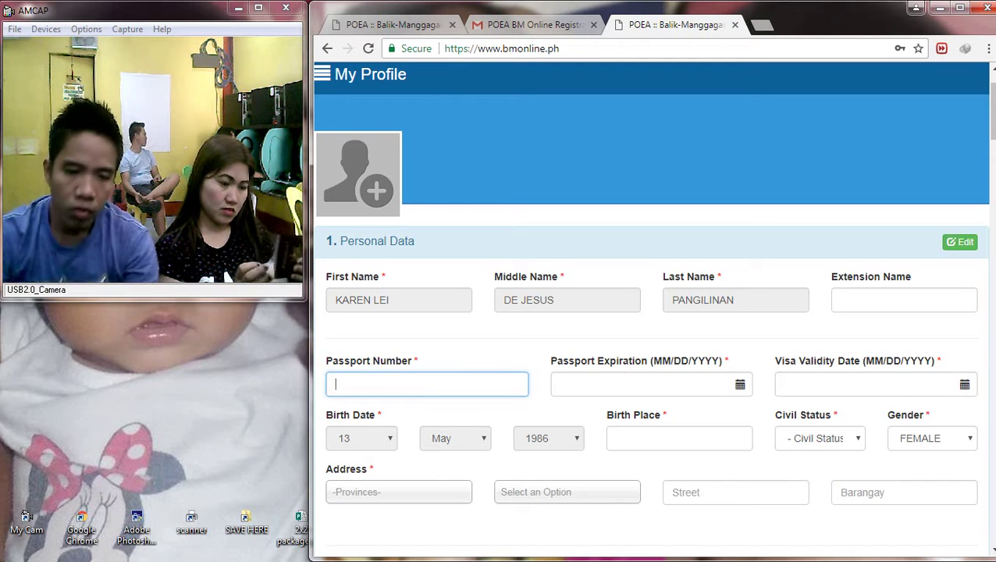
# - Enter the passport number in the Passport Number field
pyautogui.click(975, 480)
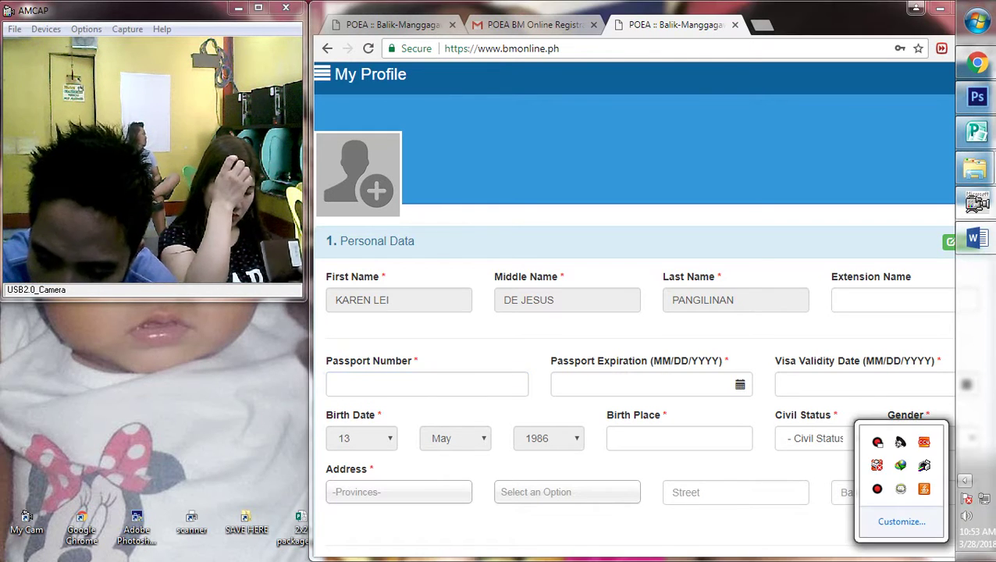
pyautogui.click(975, 480)
pyautogui.click(337, 383)
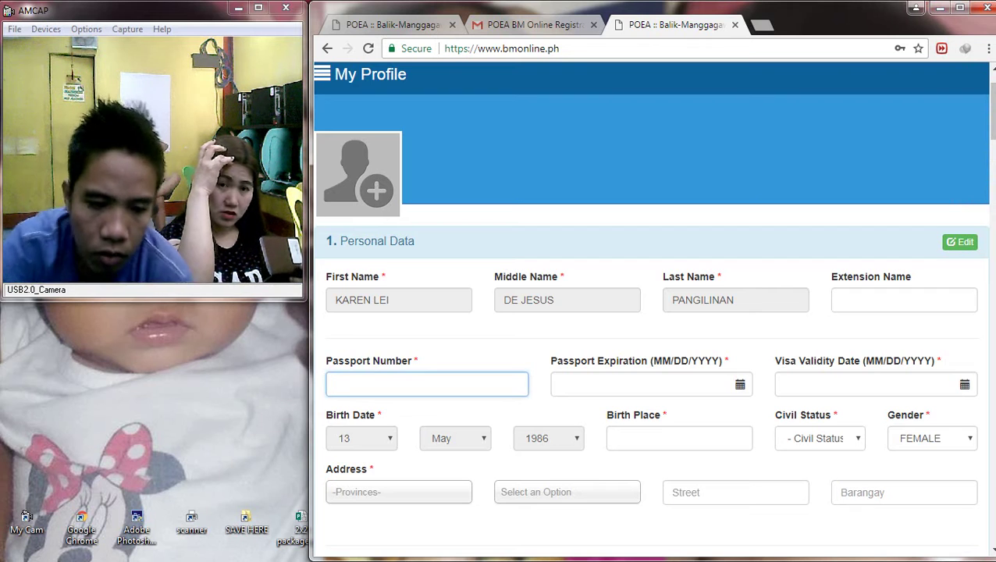
pyautogui.write('PE')
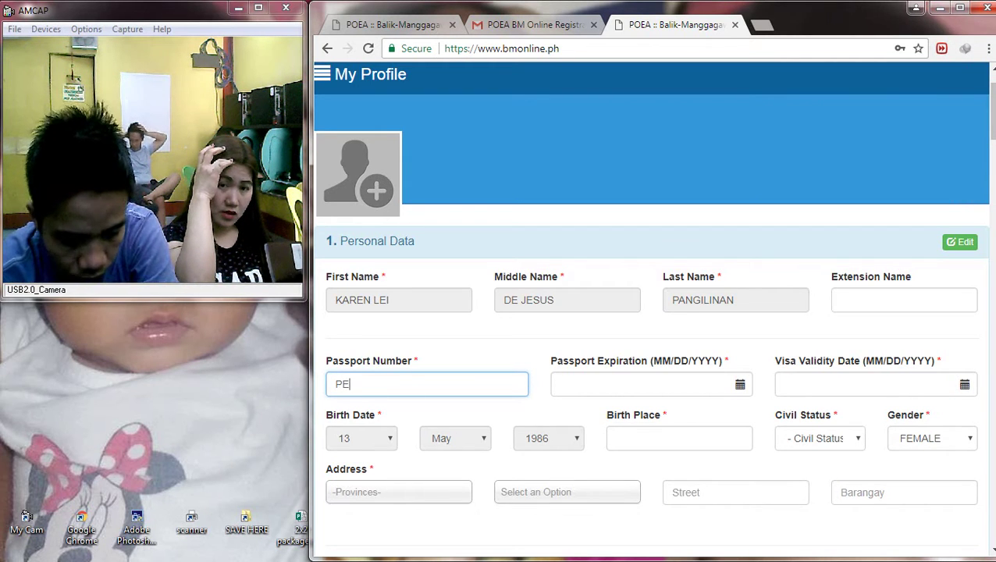
pyautogui.press('BackSpace')
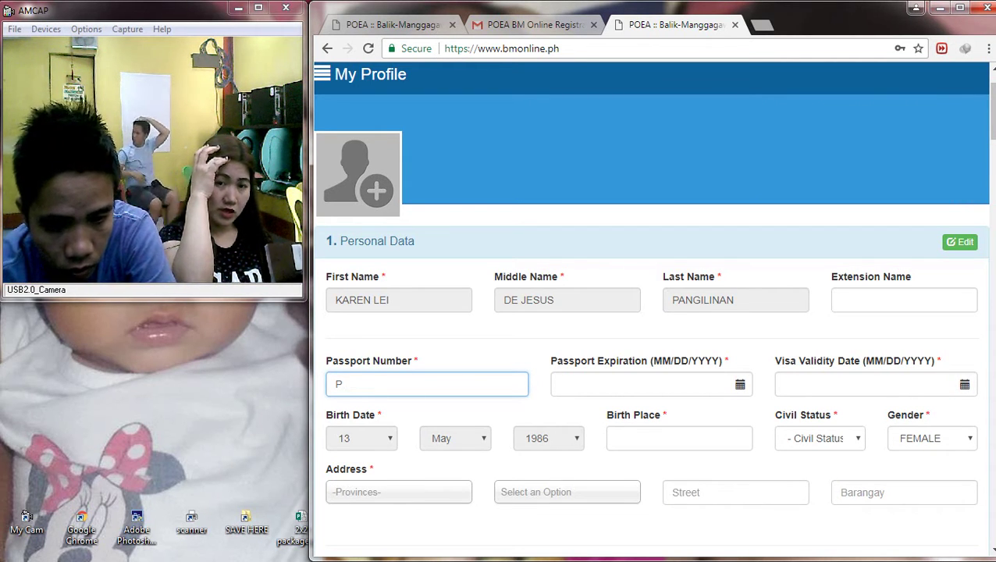
pyautogui.write('A')
pyautogui.press('BackSpace')
pyautogui.write('E')
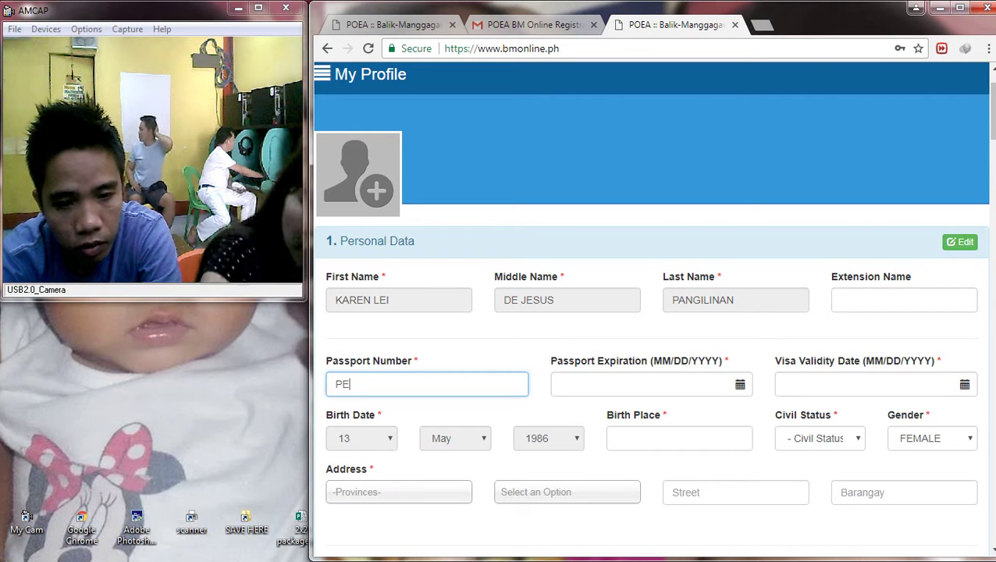
pyautogui.press('BackSpace')
pyautogui.press('BackSpace')
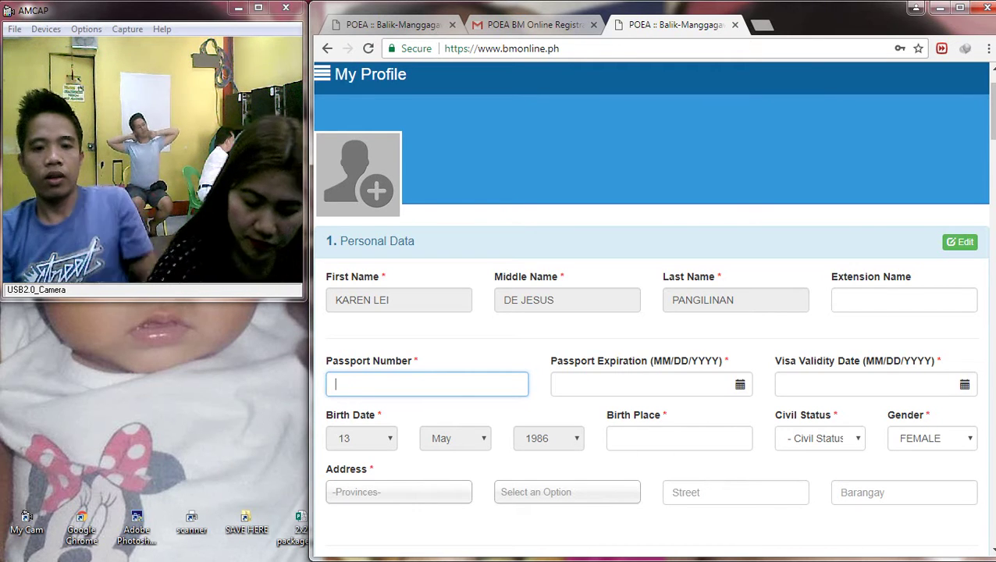
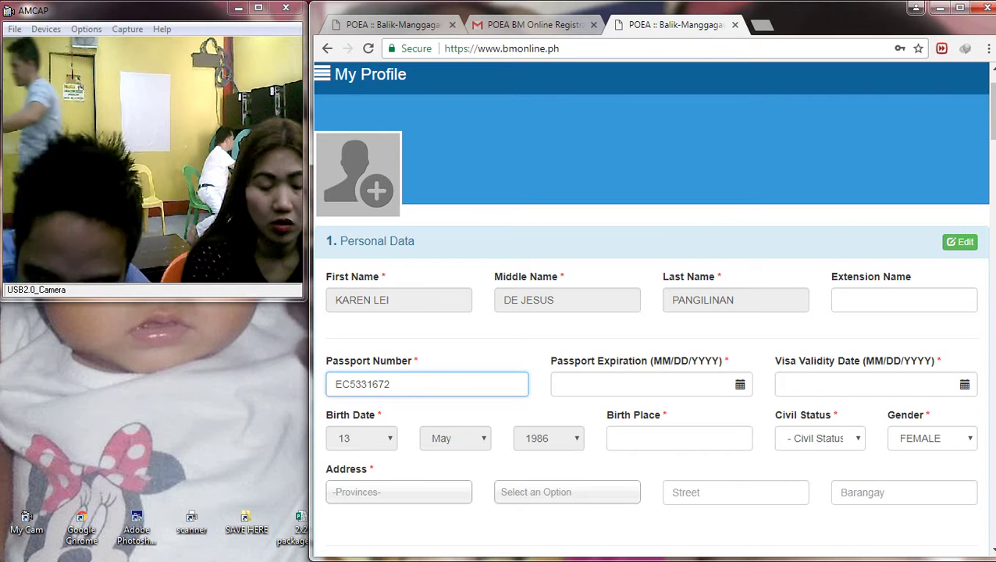
# - Focus the Passport Expiration field, then switch to the Balik-Manggagawa home page tab
pyautogui.click(650, 384)
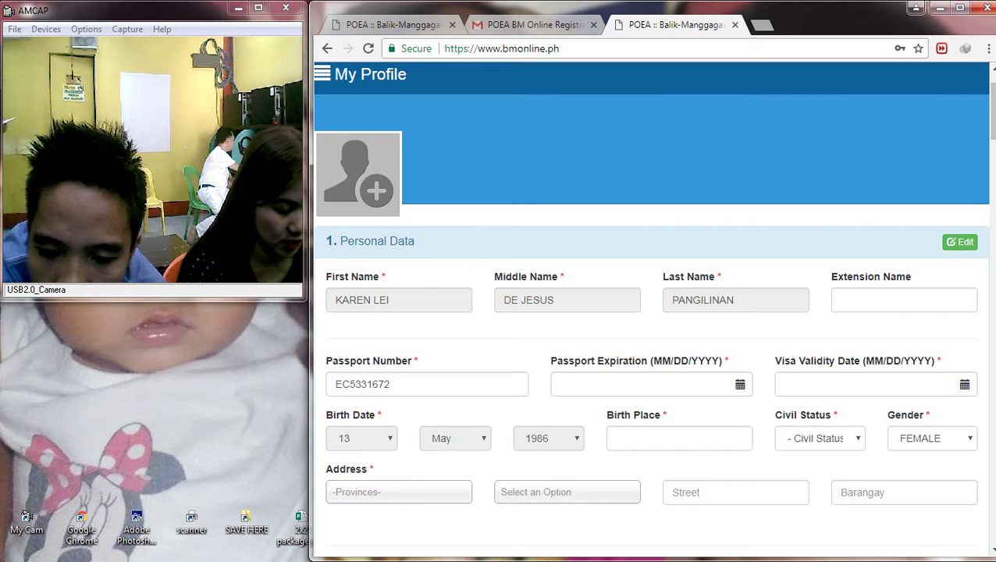
pyautogui.click(651, 384)
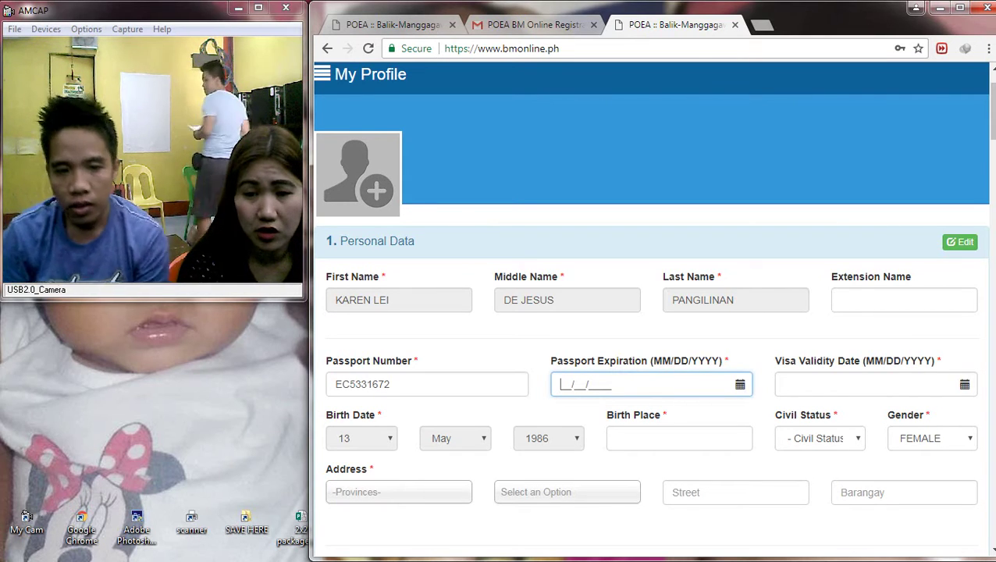
pyautogui.hotkey('ctrl', 'Tab')
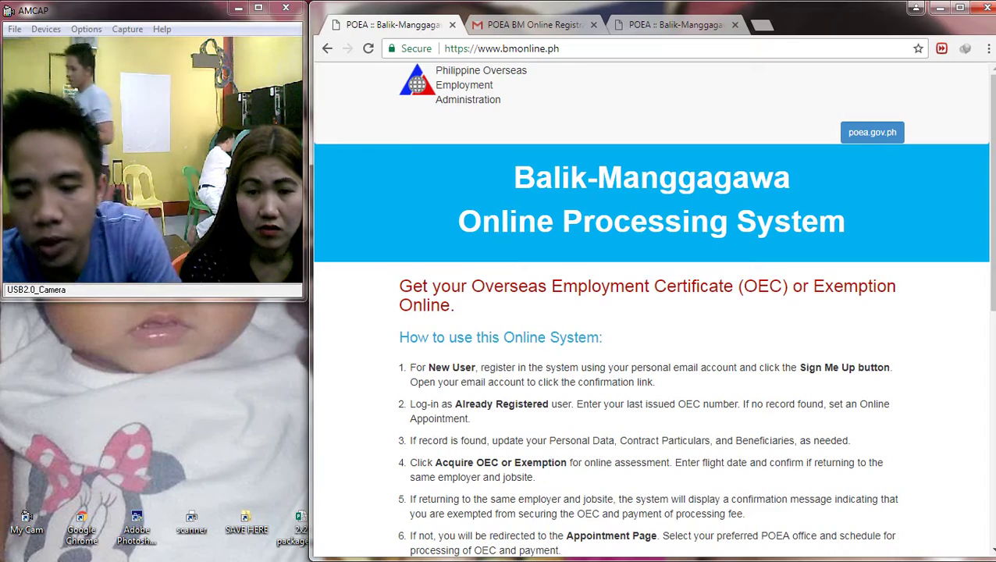
# - Return to the My Profile form and start entering the passport expiration month
pyautogui.scroll(-7, 652, 312)
pyautogui.scroll(7, 651, 312)
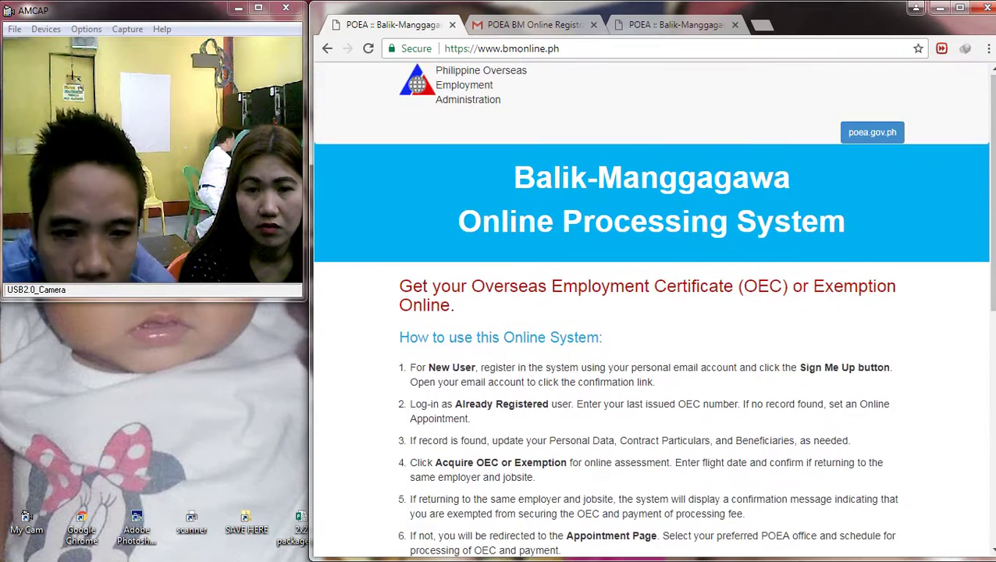
pyautogui.hotkey('ctrl', 'Tab')
pyautogui.hotkey('ctrl', 'shift', 'Tab')
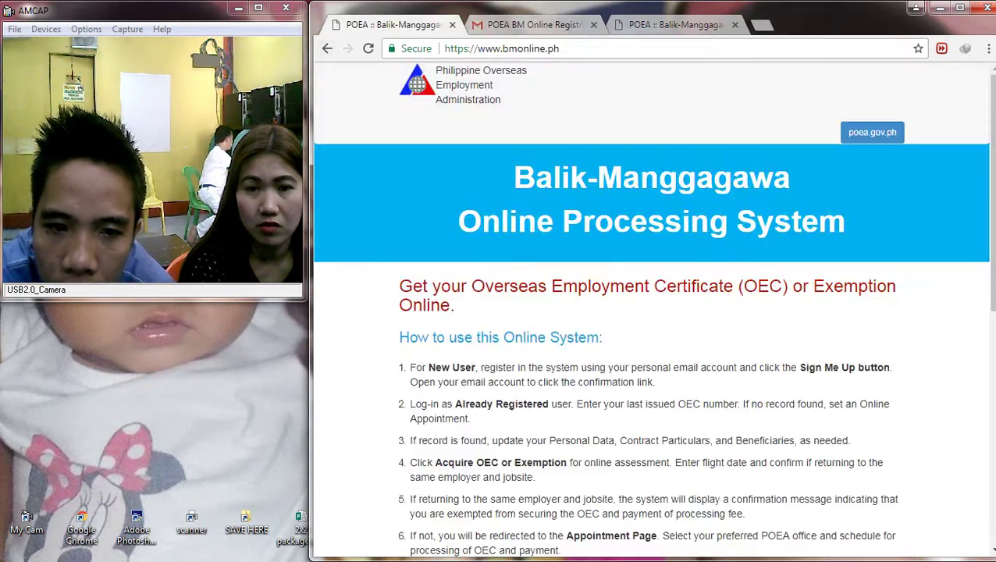
pyautogui.hotkey('ctrl', 'shift', 'Tab')
pyautogui.scroll(-2, 651, 312)
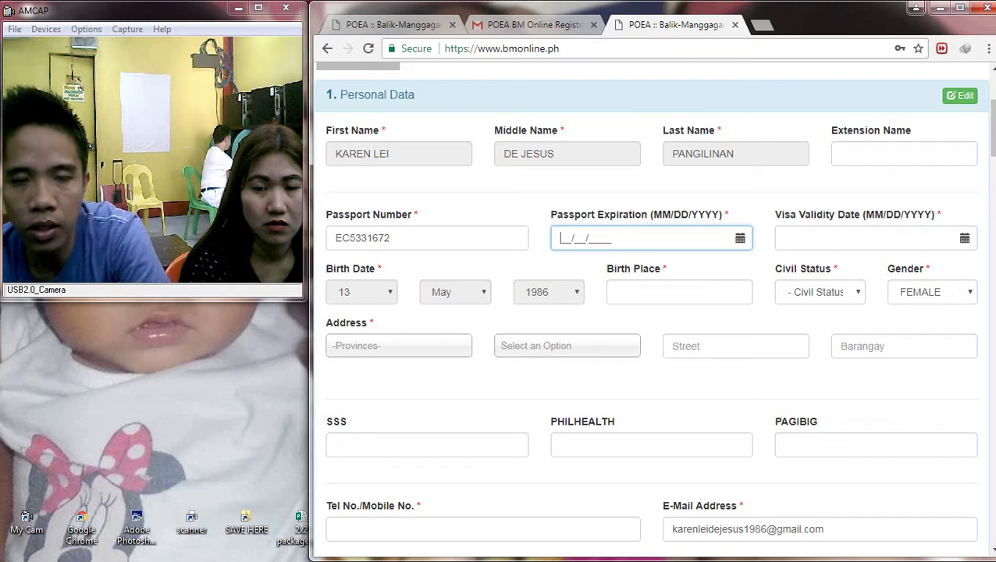
pyautogui.write('05')
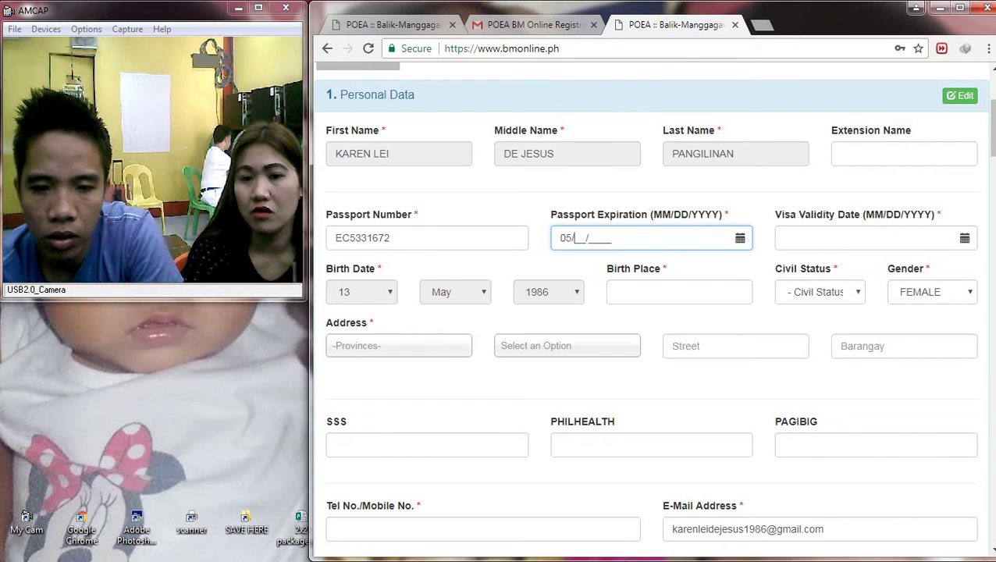
pyautogui.press('BackSpace')
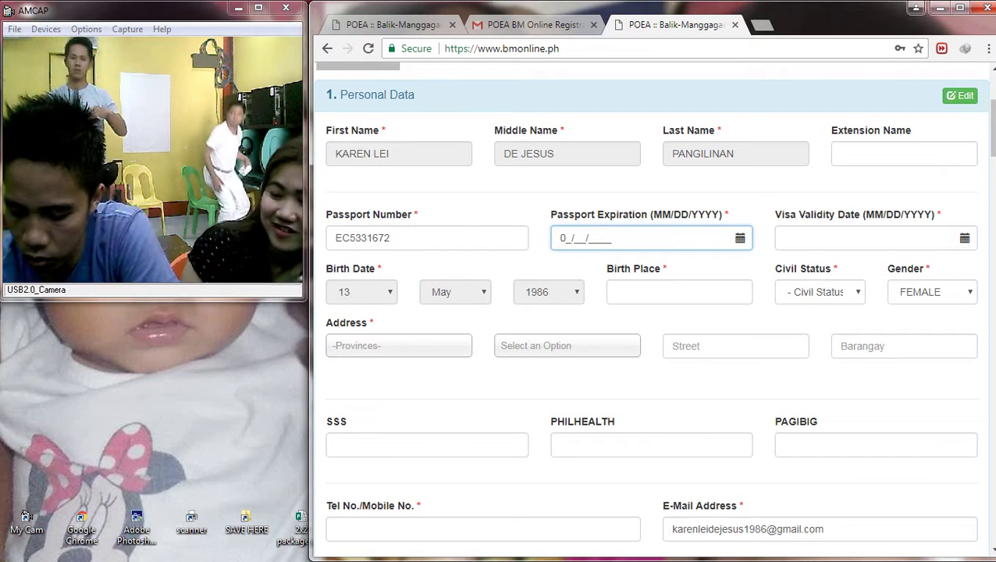
pyautogui.write('09')
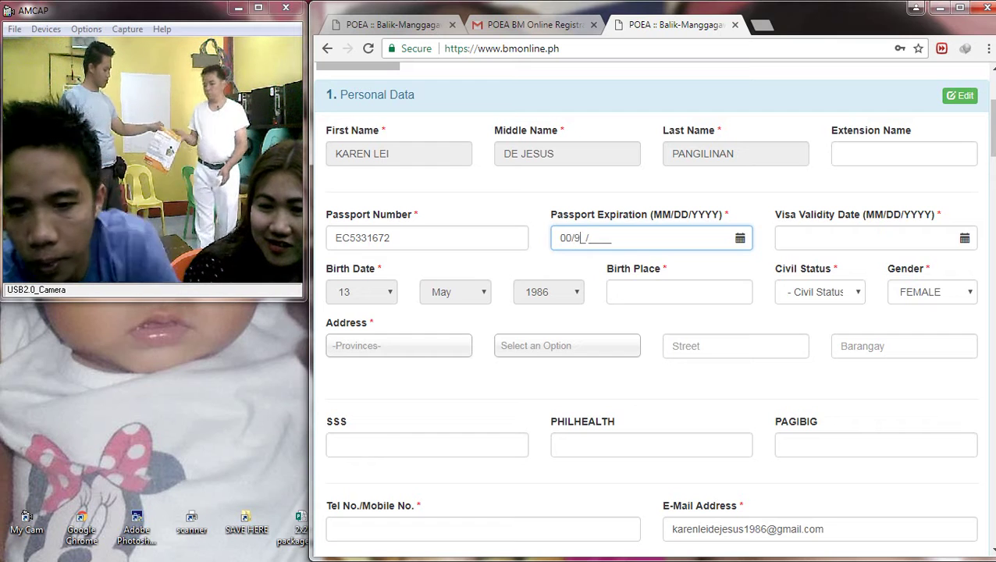
pyautogui.hotkey('shift', 'Home')
pyautogui.press('BackSpace')
pyautogui.write('09')
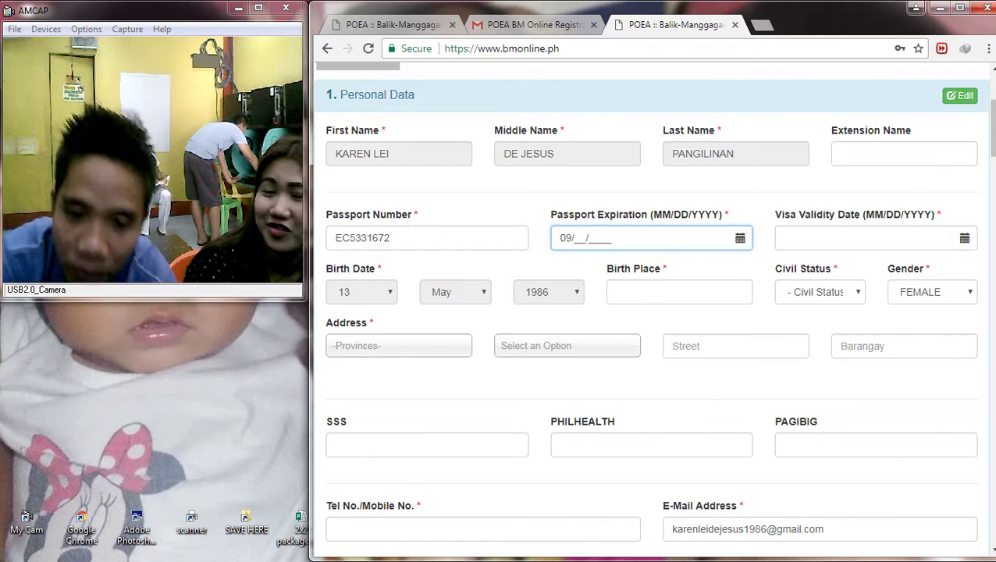
pyautogui.press('BackSpace')
pyautogui.write('8')
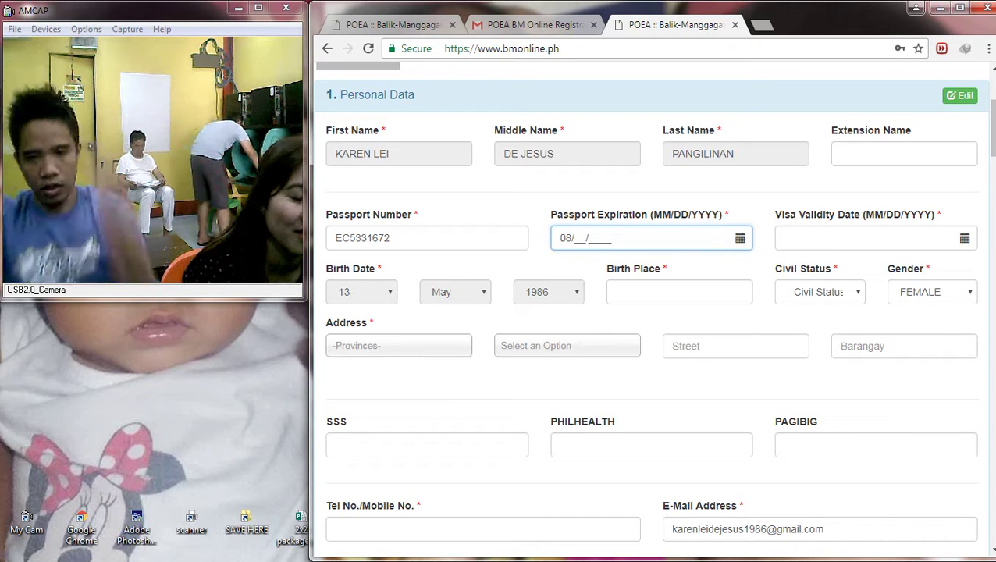
# - Fix the passport number's last digit and enter 09/14/2020 as the passport expiration
pyautogui.click(390, 237)
pyautogui.press('BackSpace')
pyautogui.press('BackSpace')
pyautogui.press('BackSpace')
pyautogui.write('1')
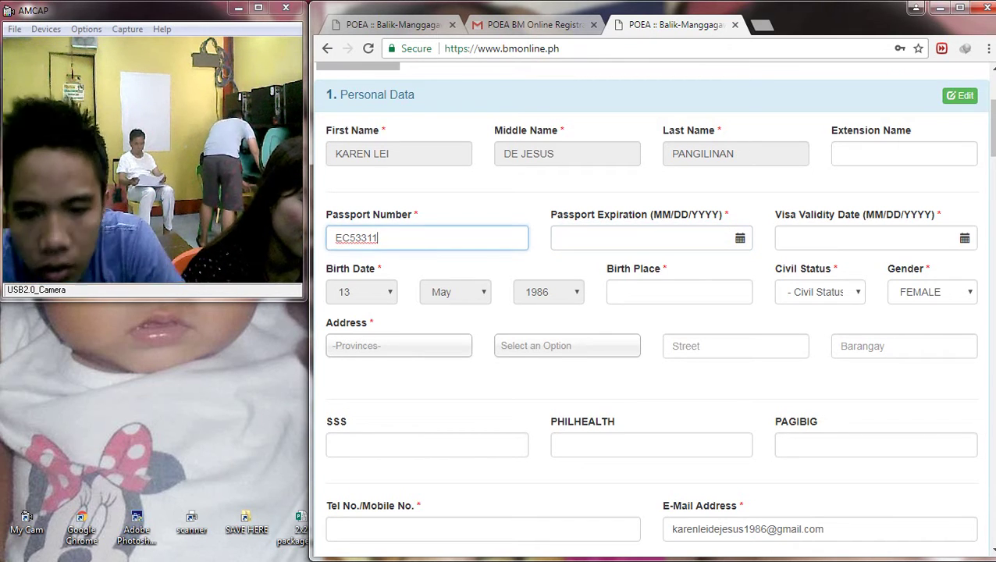
pyautogui.press('Tab')
pyautogui.write('08')
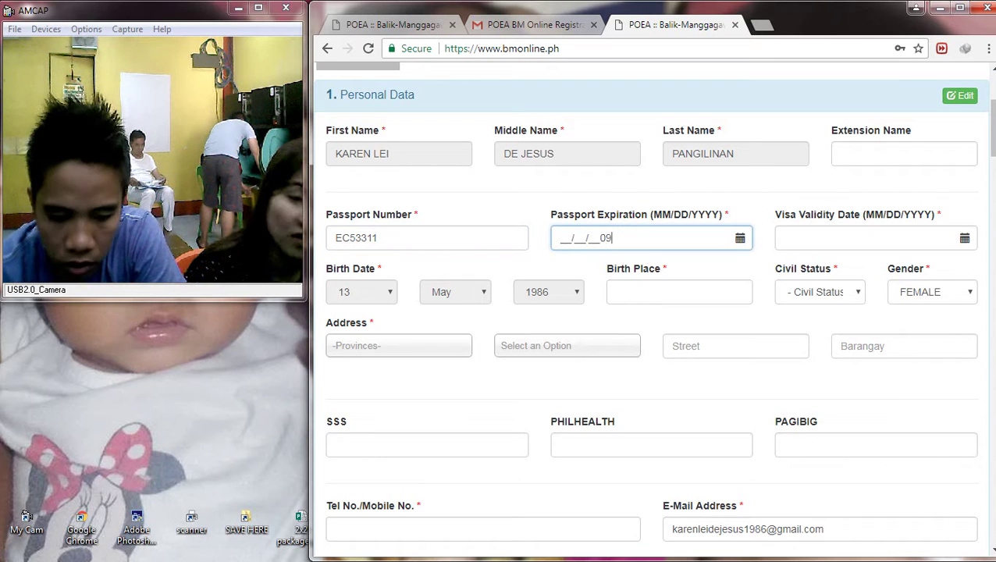
pyautogui.press('BackSpace')
pyautogui.press('BackSpace')
pyautogui.press('BackSpace')
pyautogui.press('BackSpace')
pyautogui.press('BackSpace')
pyautogui.press('BackSpace')
pyautogui.press('BackSpace')
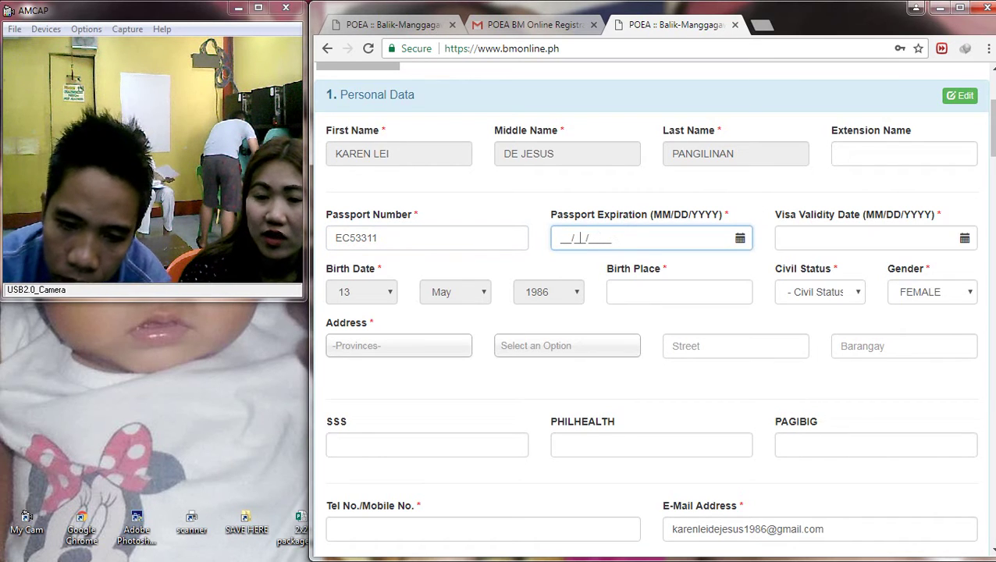
pyautogui.write('9/')
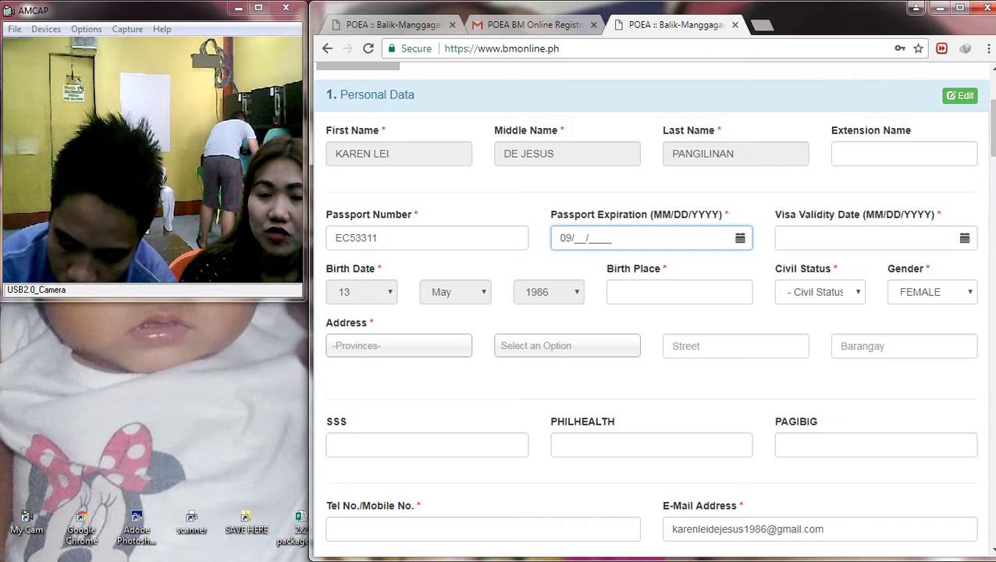
pyautogui.write('14/2')
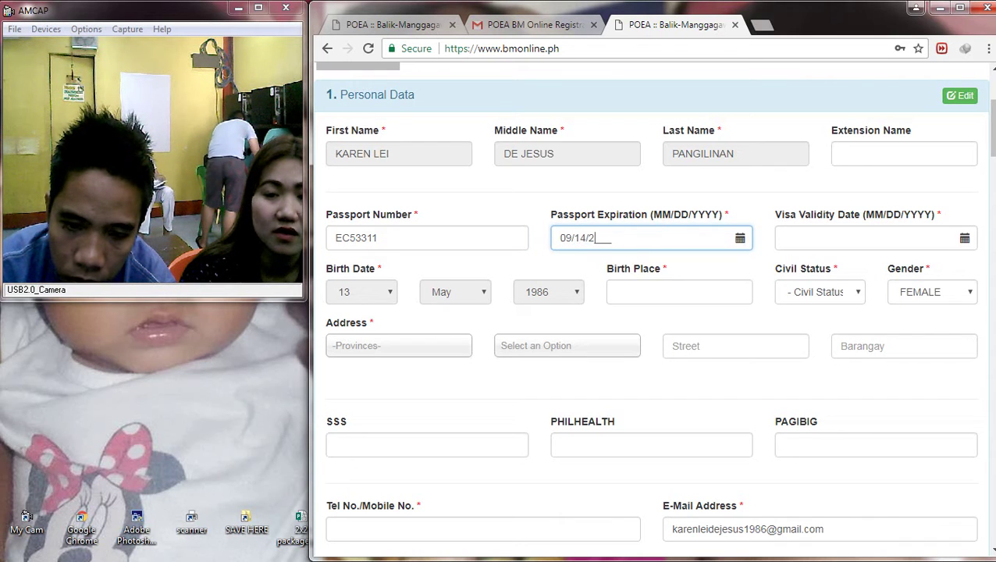
pyautogui.write('0')
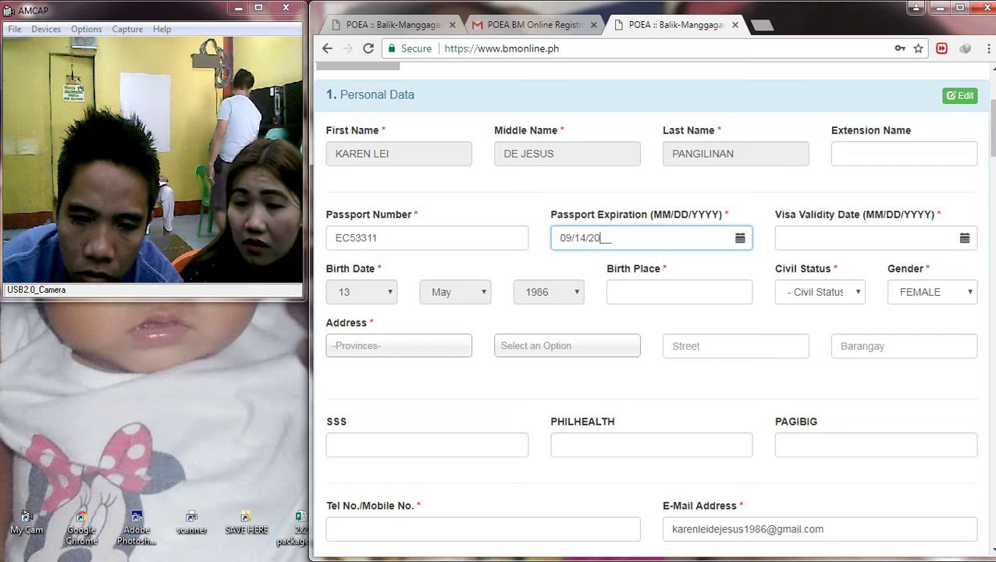
pyautogui.write('2')
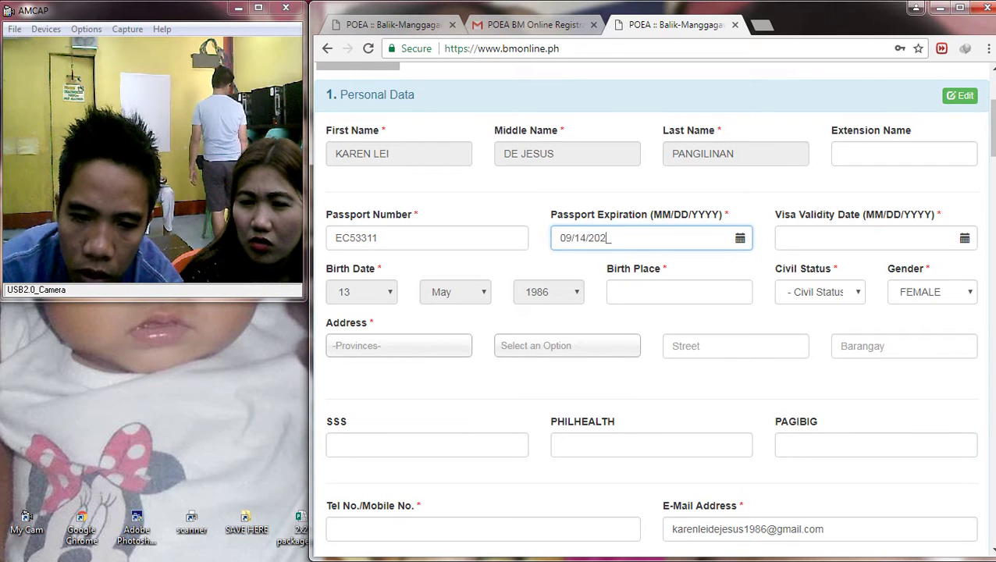
pyautogui.write('0')
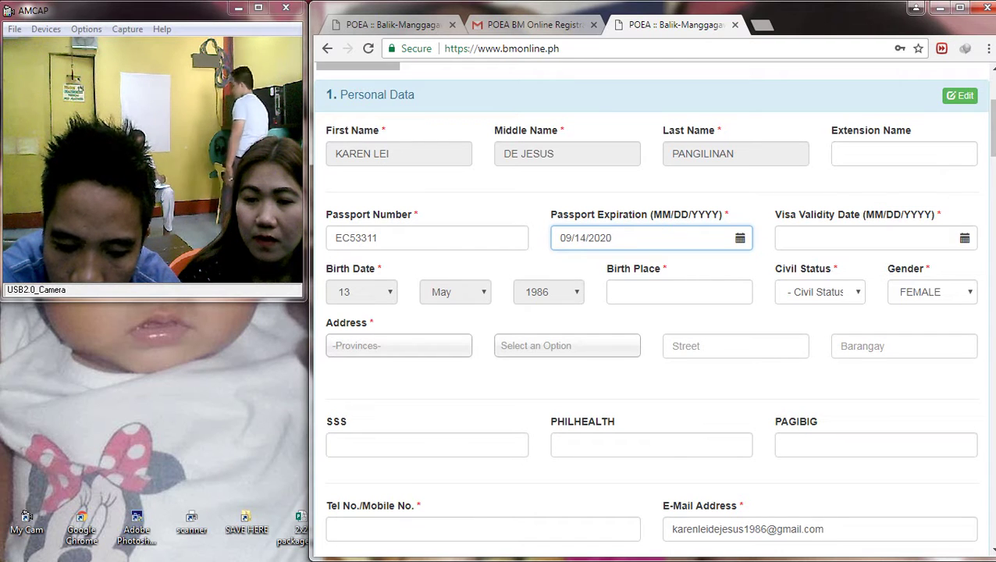
# - Type 05/08/2016 into Visa Validity Date, then start erasing it
pyautogui.click(812, 238)
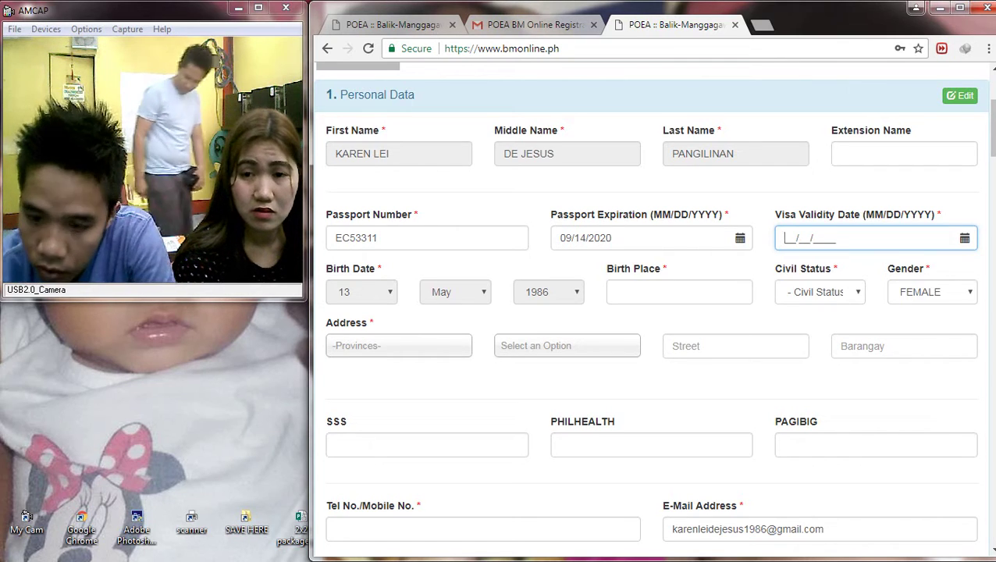
pyautogui.write('05/08/2016')
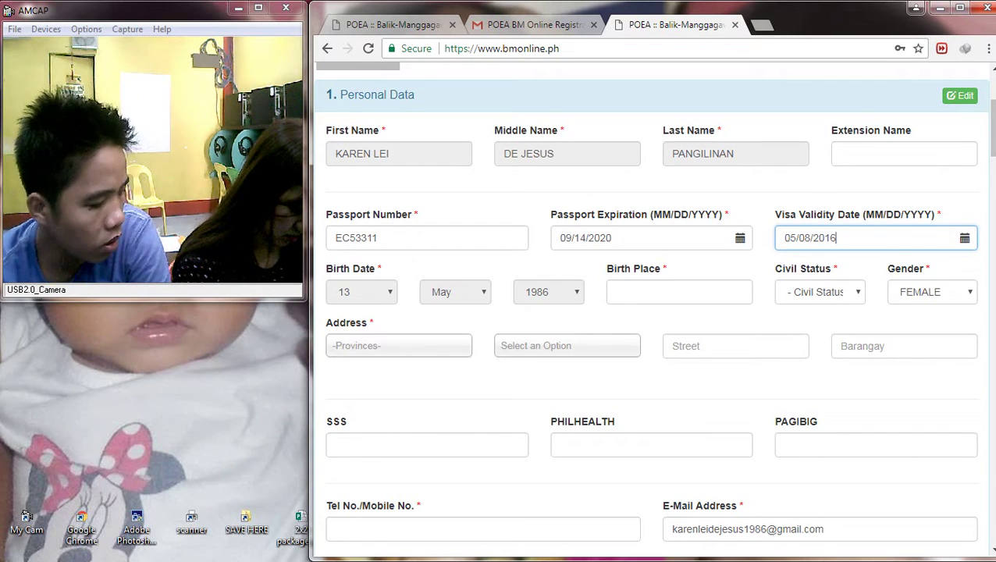
pyautogui.press('BackSpace')
pyautogui.press('BackSpace')
pyautogui.press('BackSpace')
pyautogui.press('BackSpace')
pyautogui.press('BackSpace')
pyautogui.press('BackSpace')
pyautogui.press('BackSpace')
pyautogui.press('BackSpace')
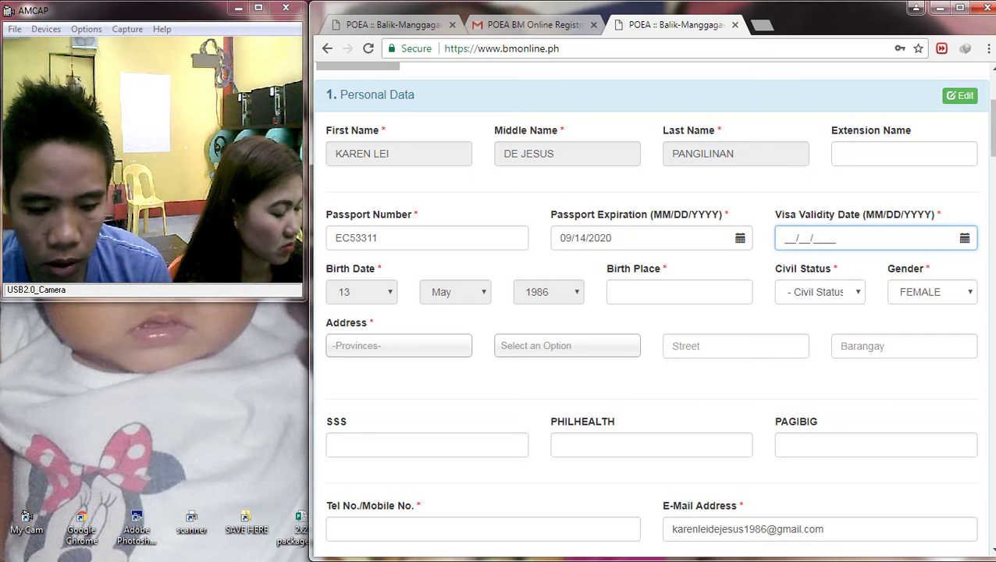
# - Enter 03/08/2020 as the visa validity date and move to the Birth Place field
pyautogui.write('03/')
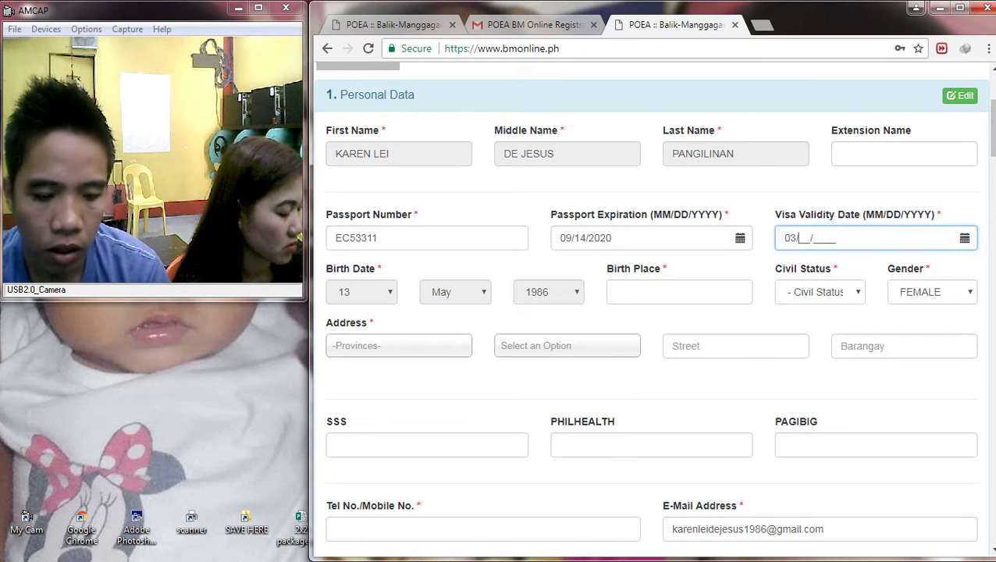
pyautogui.write('08/')
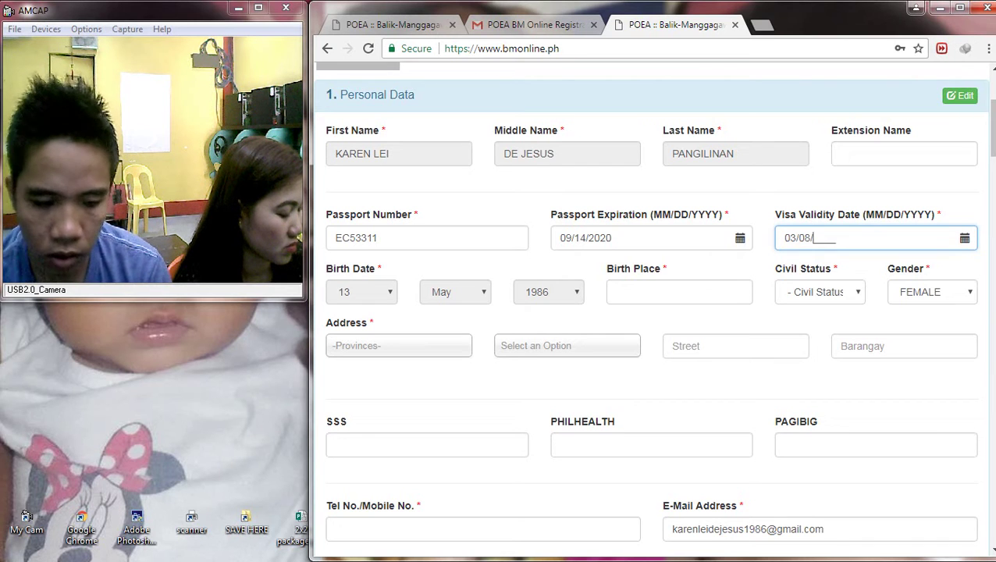
pyautogui.write('2020')
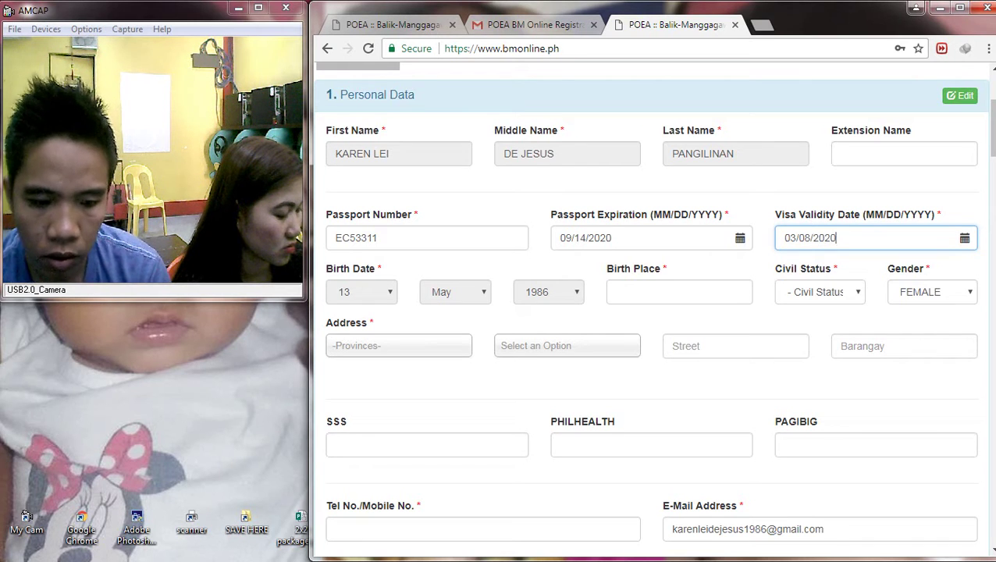
pyautogui.press('Tab')
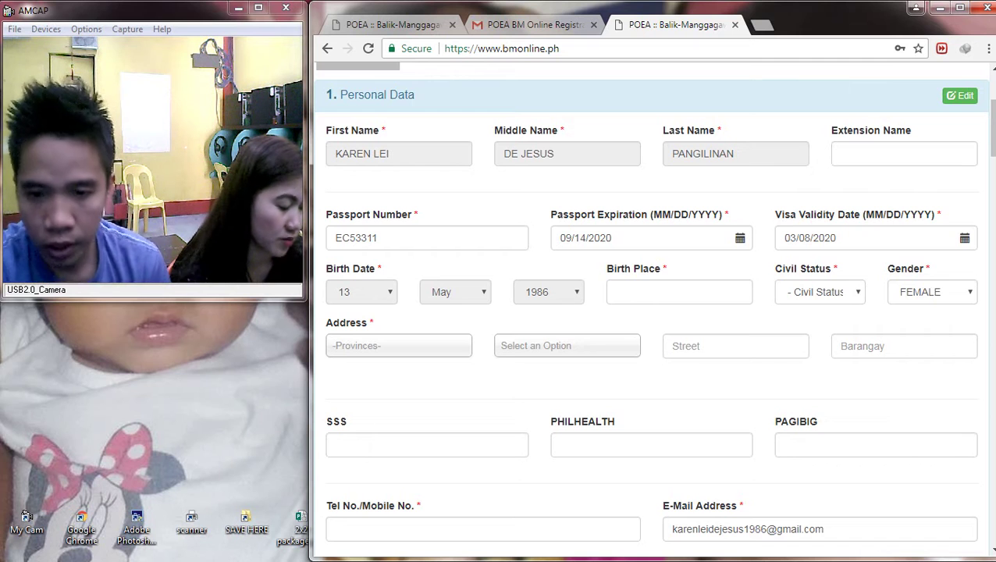
pyautogui.click(679, 292)
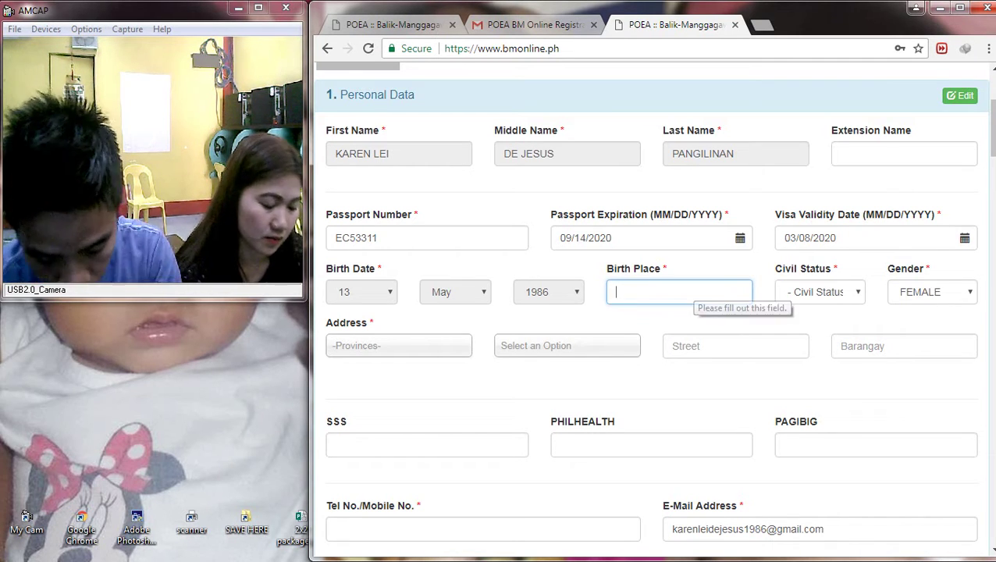
# - Fill in the birth place and set civil status to Married
pyautogui.write('GUAGUA PAMPANGA')
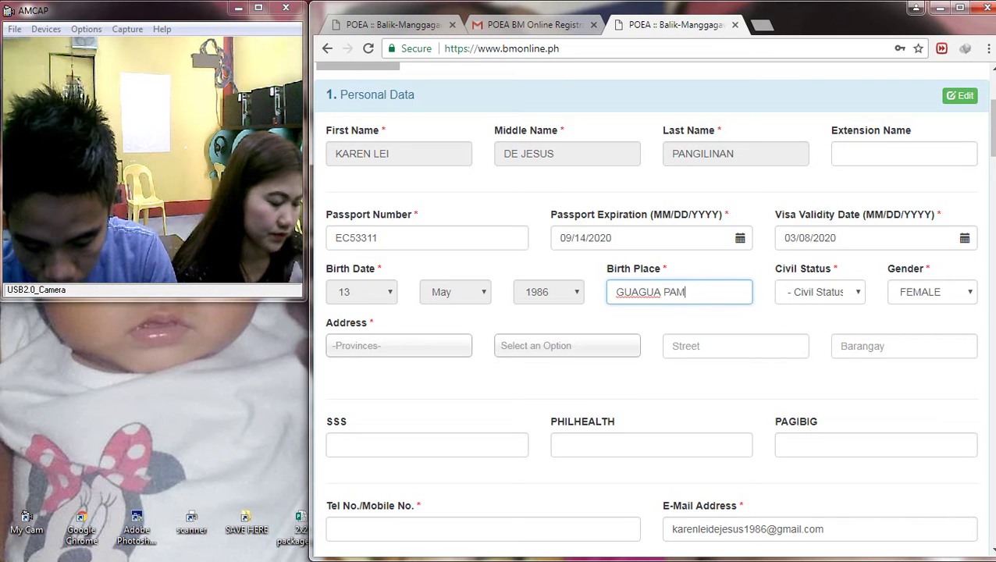
pyautogui.press('Tab')
pyautogui.hotkey('alt', 'Down')
pyautogui.press('Down')
pyautogui.press('Down')
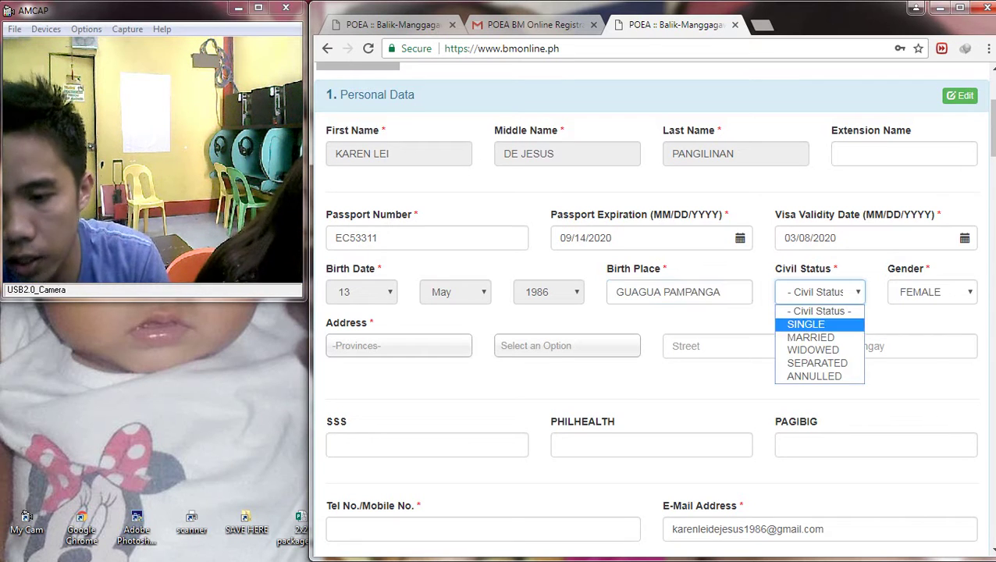
pyautogui.press('Return')
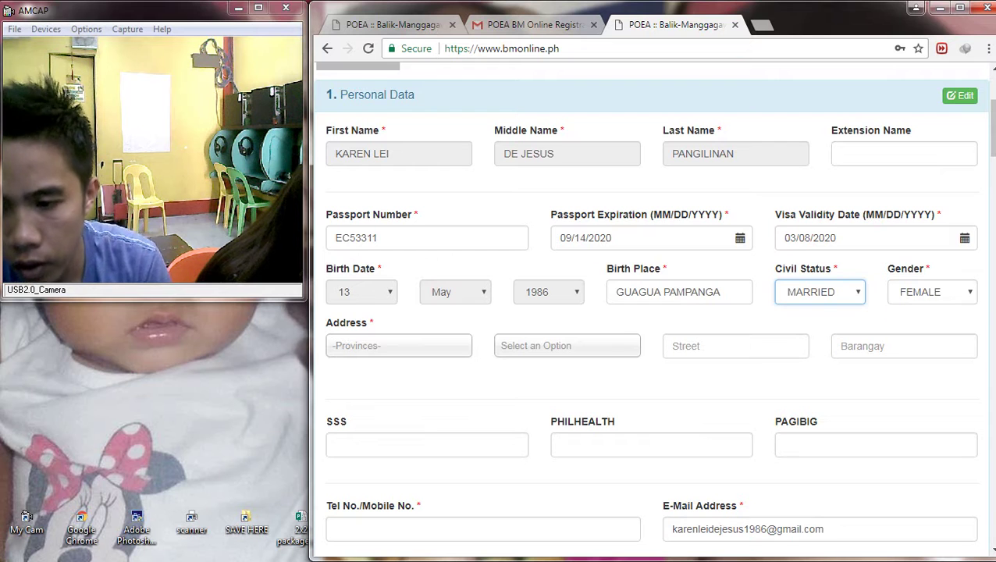
pyautogui.press('Tab')
pyautogui.press('Tab')
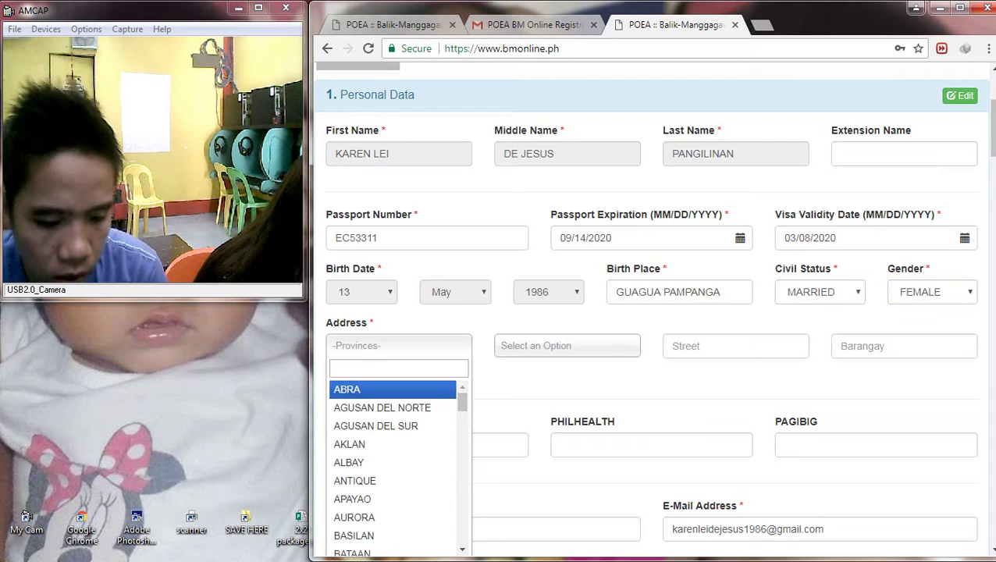
# - Choose the address province and then the town from the municipality dropdown
pyautogui.write('BATAAN')
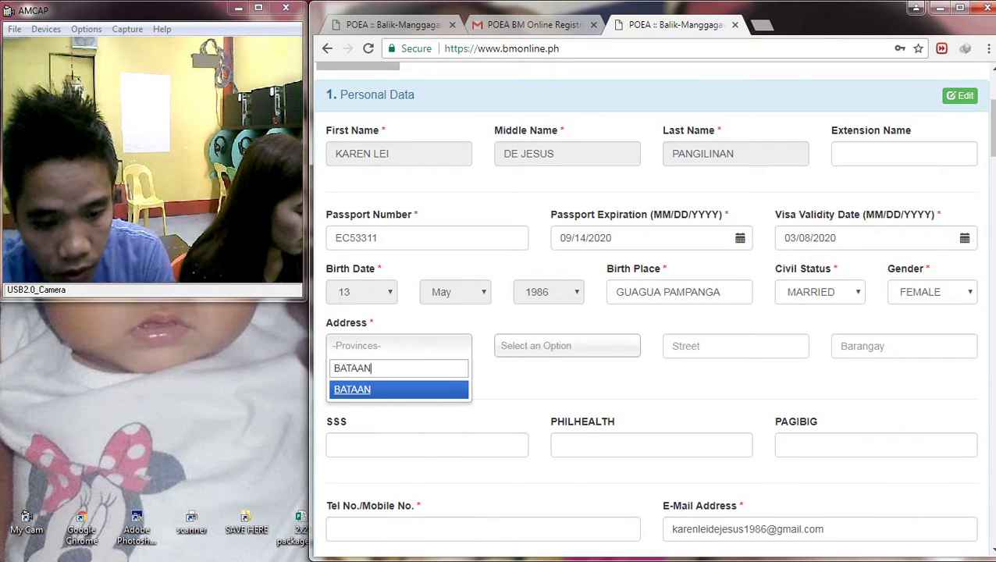
pyautogui.press('Return')
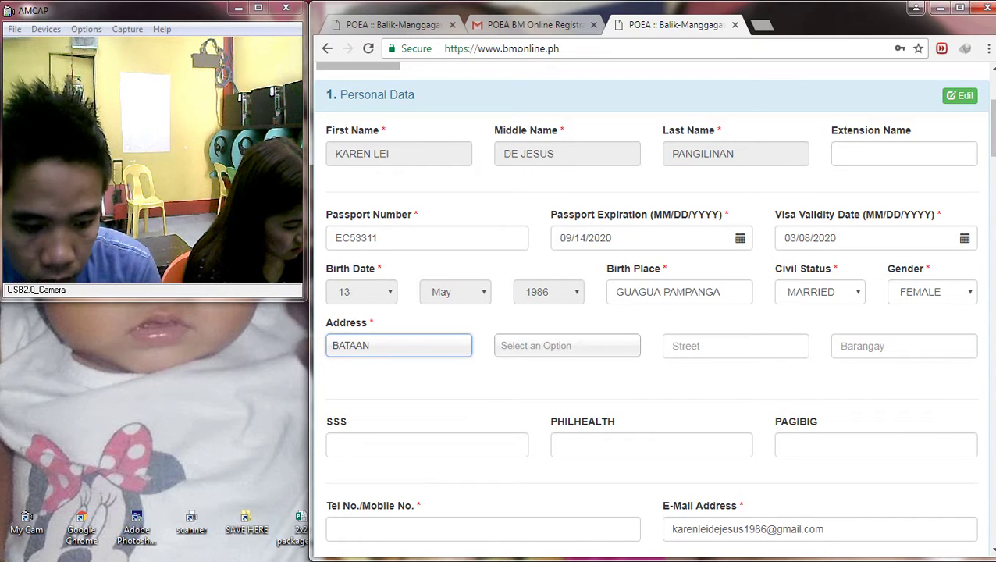
pyautogui.press('Tab')
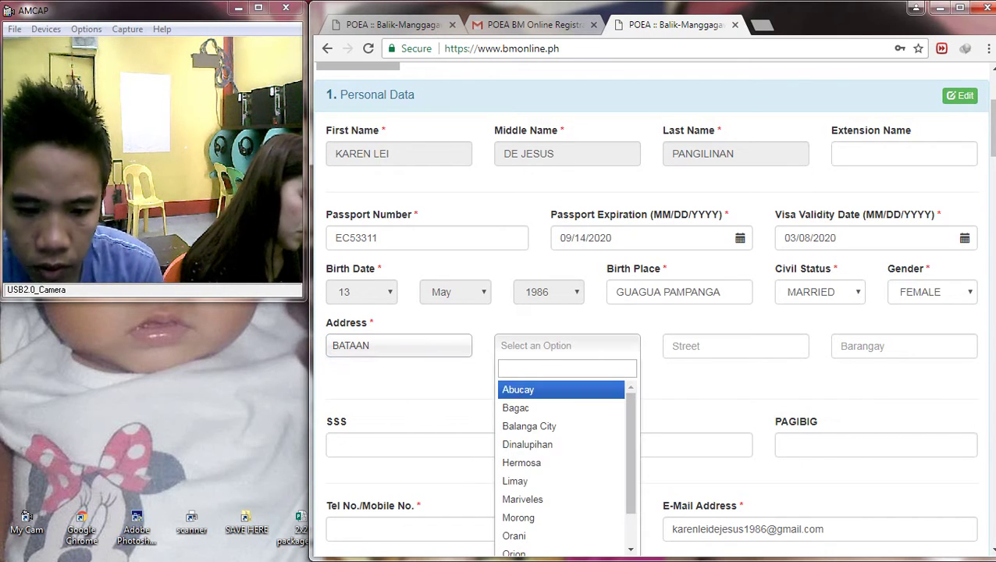
pyautogui.press('Down')
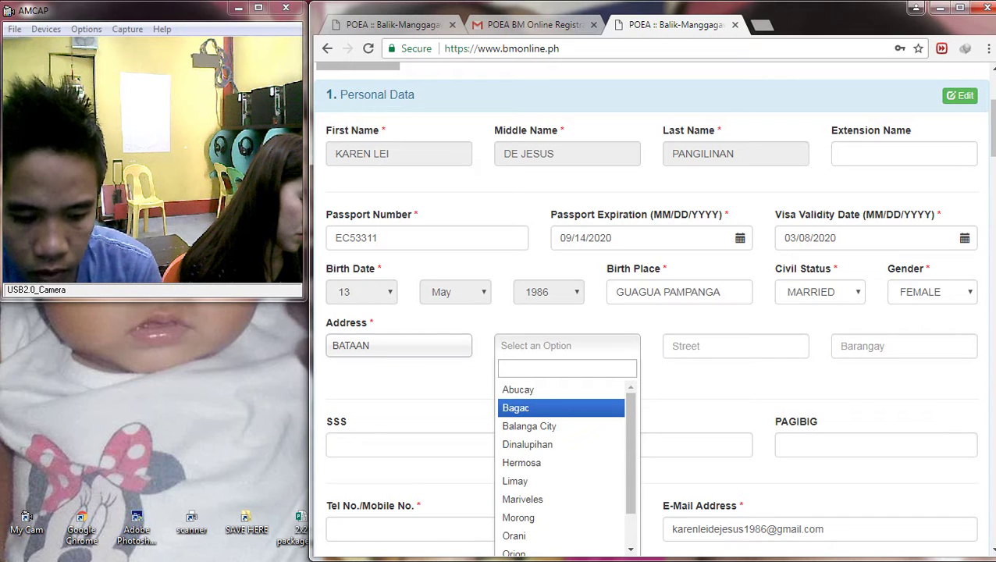
pyautogui.press('Up')
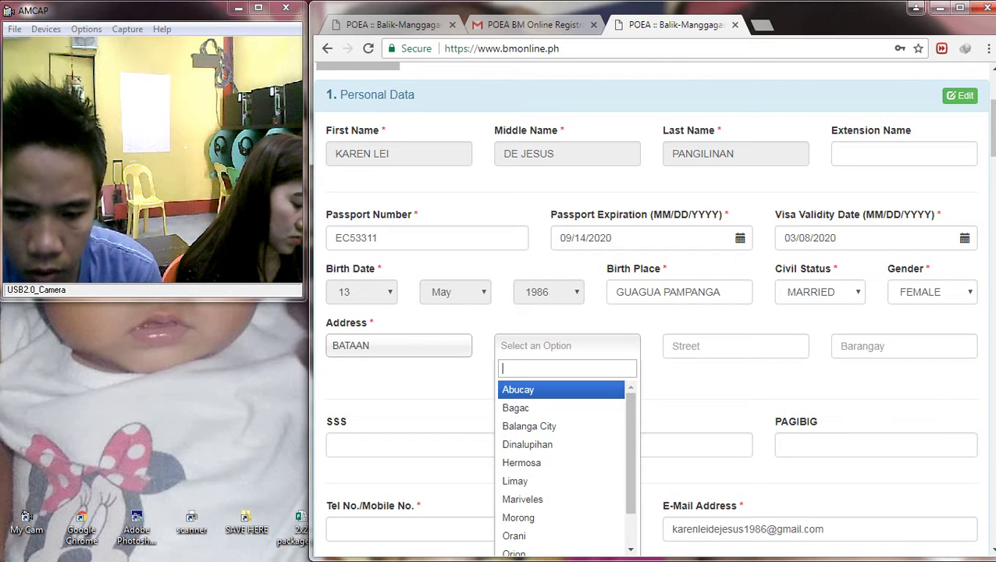
pyautogui.press('Down')
pyautogui.press('Down')
pyautogui.press('Down')
pyautogui.press('Return')
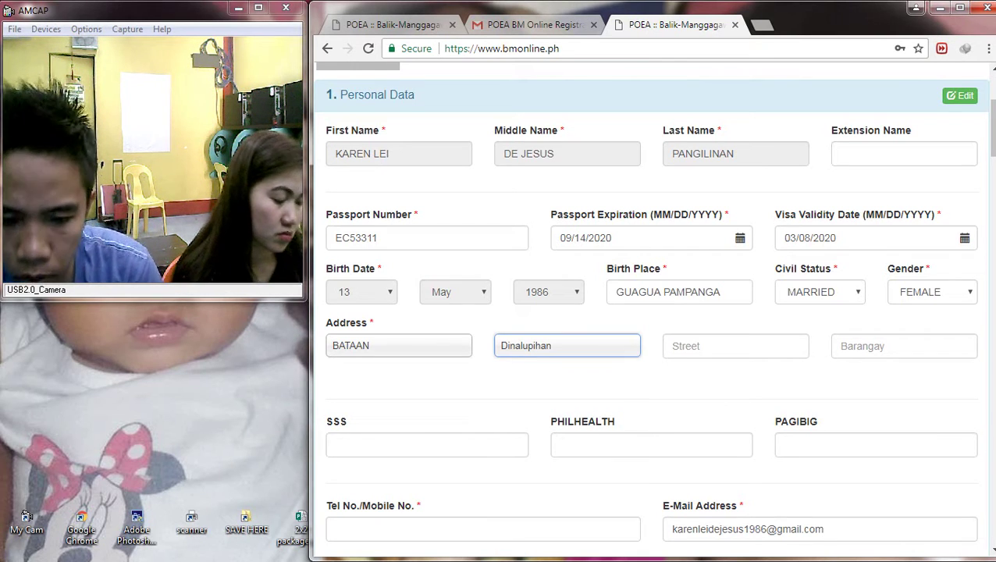
pyautogui.press('Return')
pyautogui.press('Return')
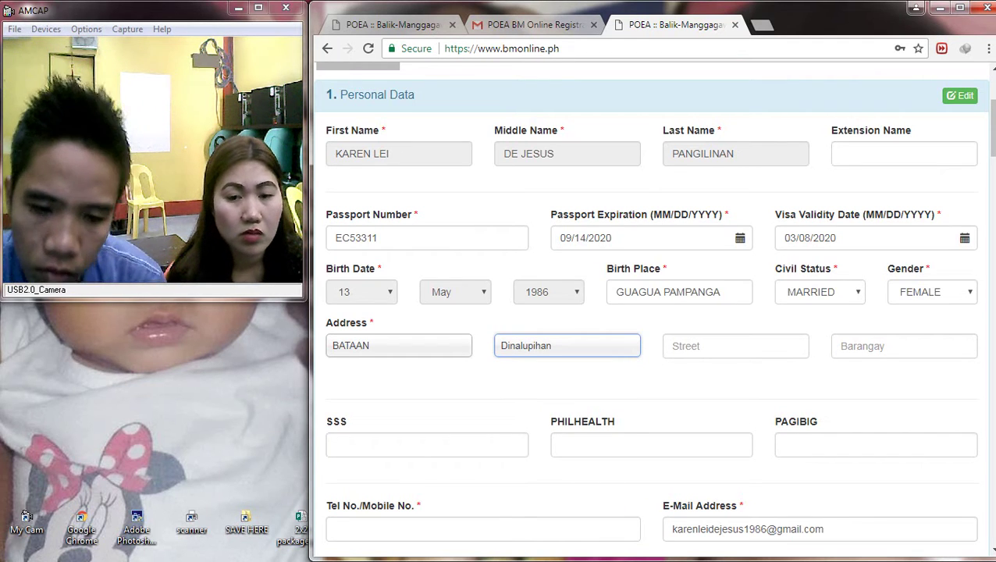
pyautogui.press('Return')
pyautogui.press('Up')
pyautogui.press('Up')
pyautogui.press('Down')
pyautogui.press('Down')
pyautogui.press('Down')
pyautogui.press('Down')
pyautogui.press('Down')
pyautogui.press('Down')
pyautogui.press('Down')
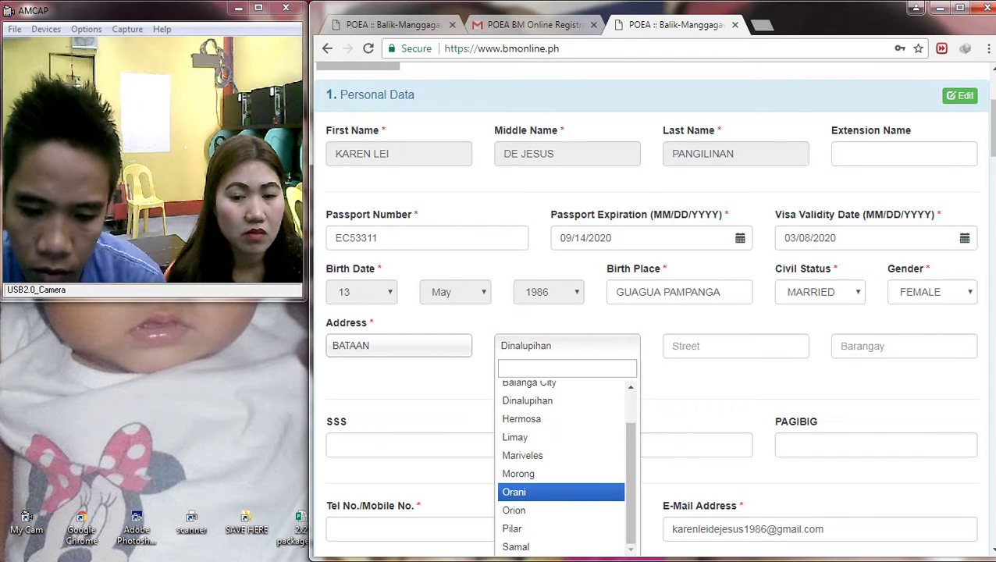
pyautogui.press('Up')
pyautogui.press('Down')
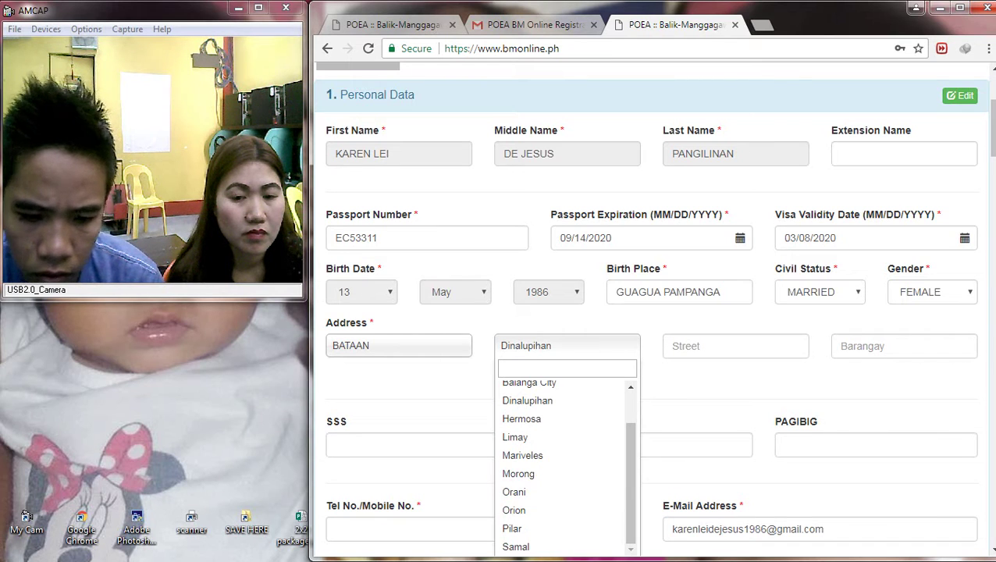
pyautogui.press('Escape')
pyautogui.press('Return')
pyautogui.press('Down')
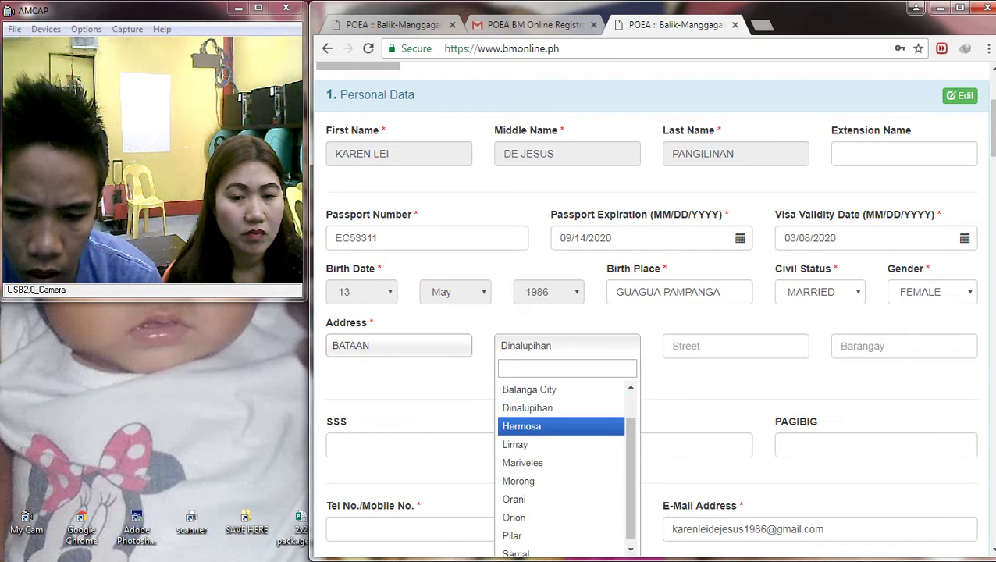
pyautogui.press('Return')
pyautogui.press('Tab')
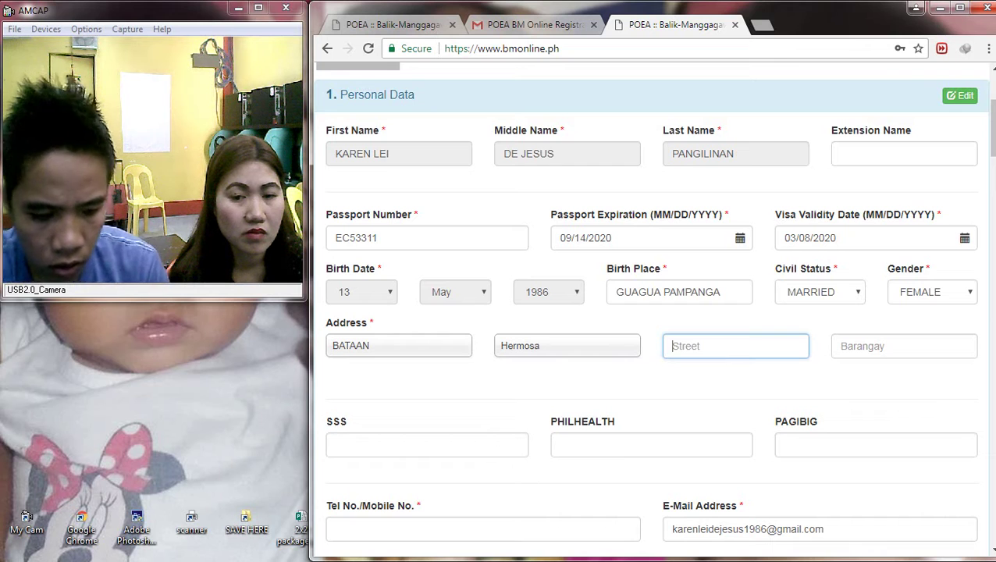
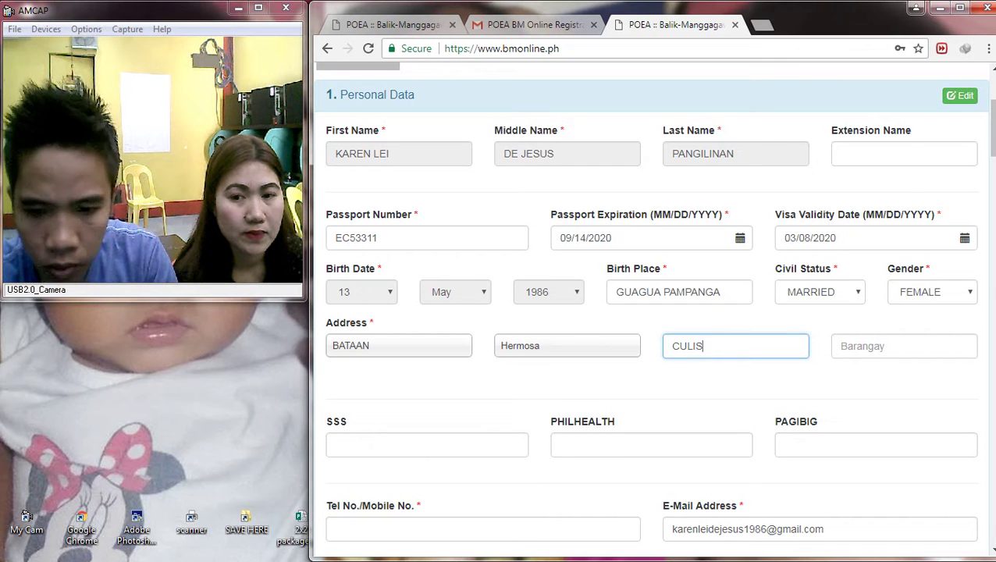
# - Enter the address street and barangay, correcting the barangay's last letter to K
pyautogui.press('Tab')
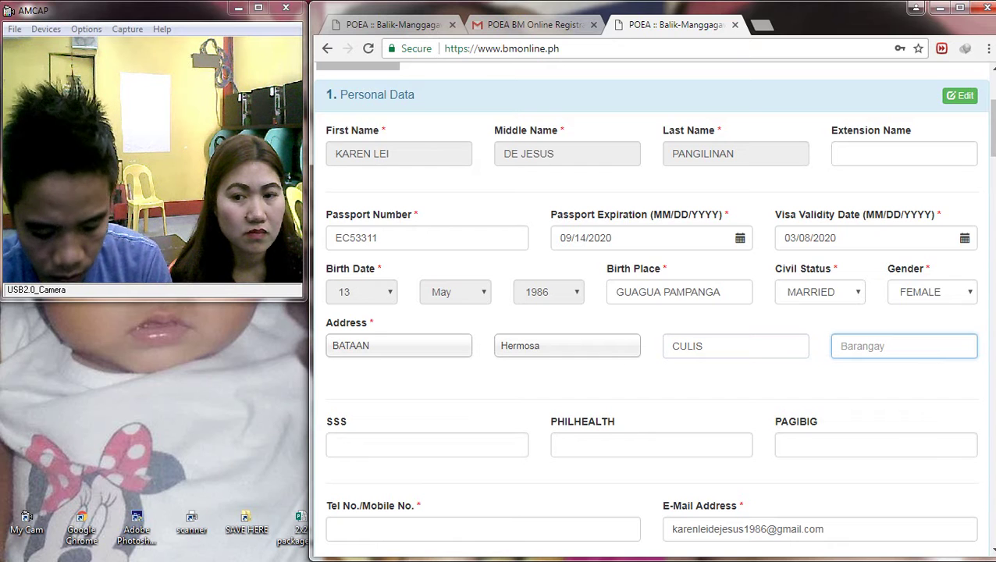
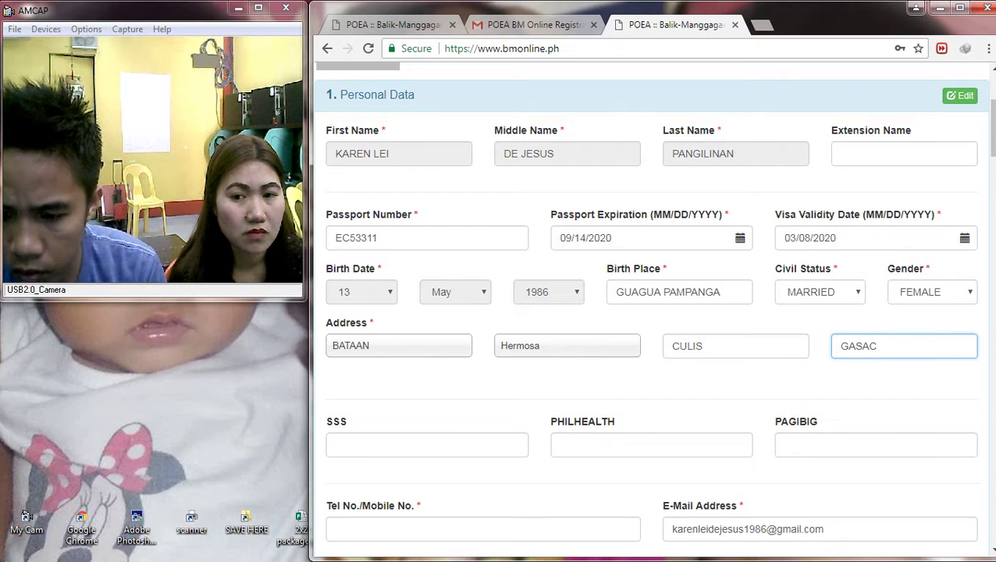
pyautogui.press('Tab')
pyautogui.click(878, 345)
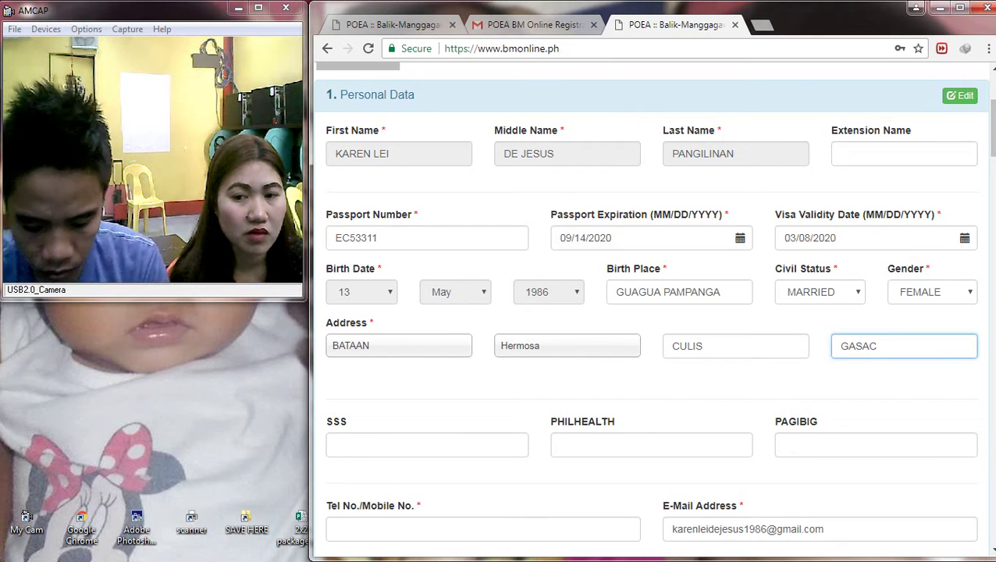
pyautogui.press('BackSpace')
pyautogui.write('K')
pyautogui.scroll(3, 652, 312)
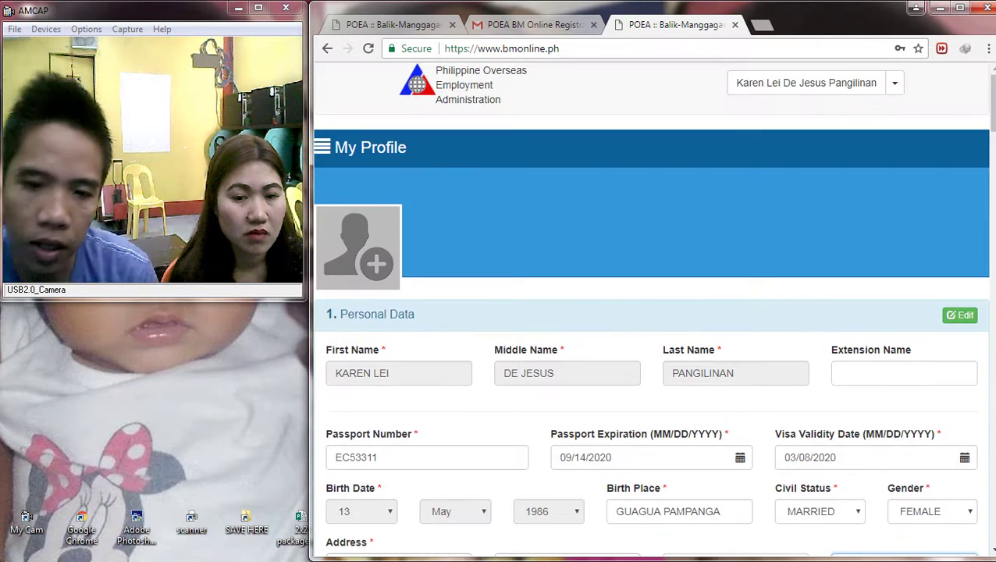
pyautogui.scroll(-3, 652, 312)
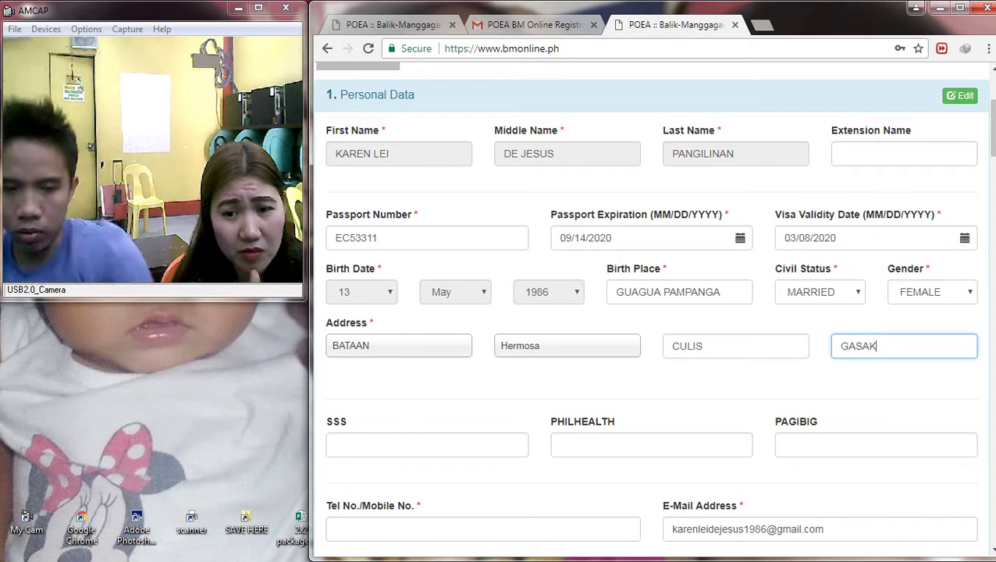
# - Replace the last digit of the passport number with the correct ending digits
pyautogui.click(390, 237)
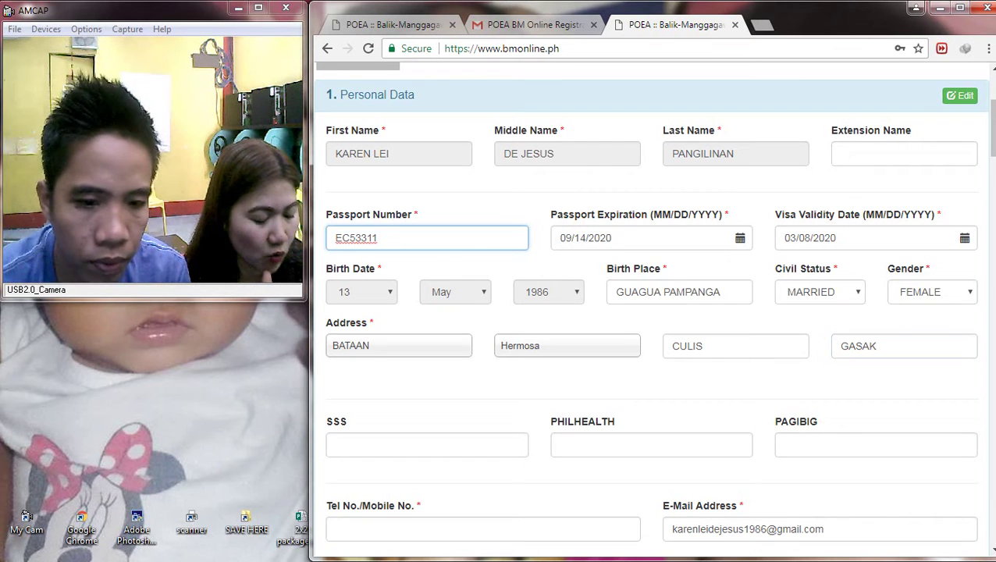
pyautogui.press('BackSpace')
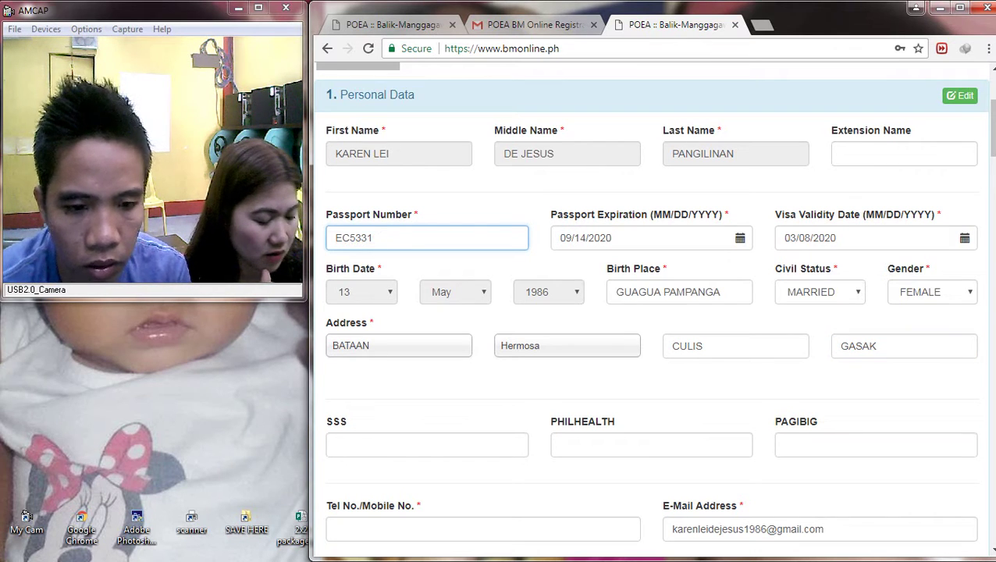
pyautogui.write('67')
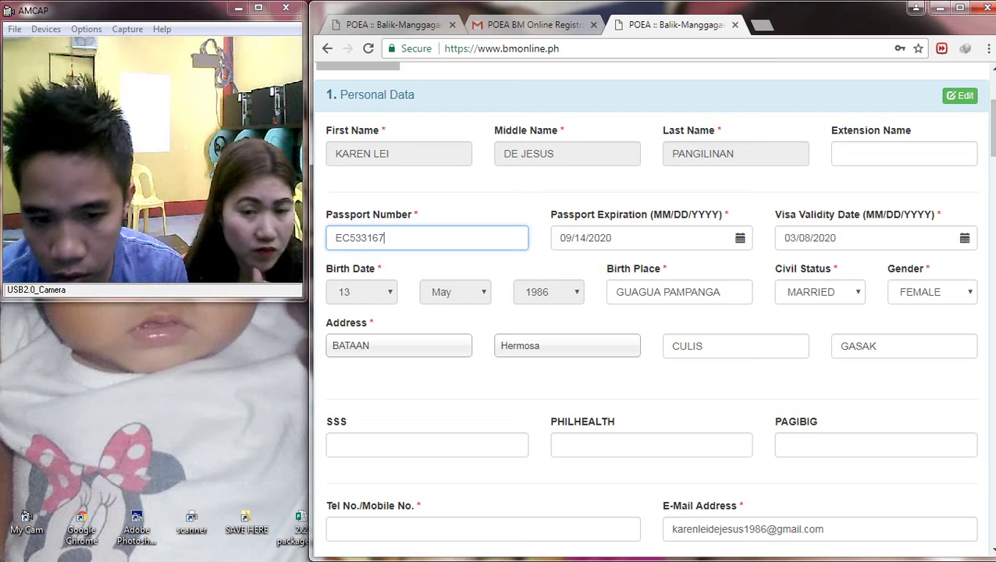
pyautogui.write('2')
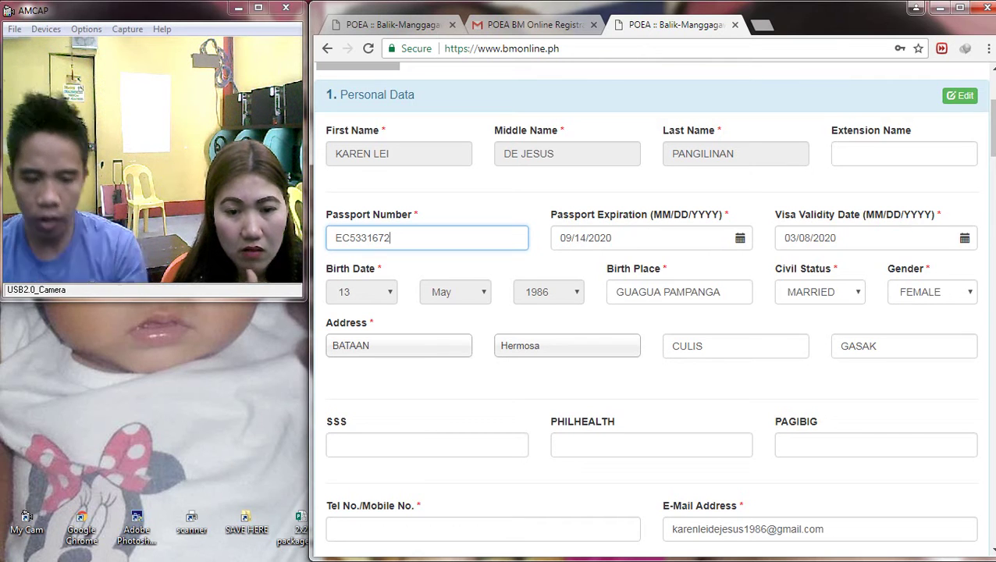
pyautogui.scroll(-2, 335, 298)
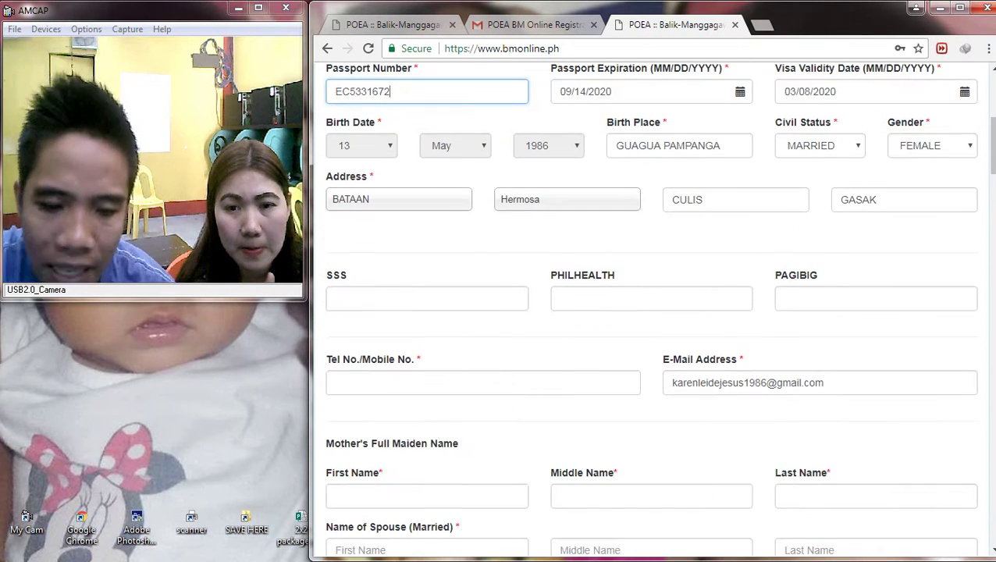
pyautogui.click(336, 298)
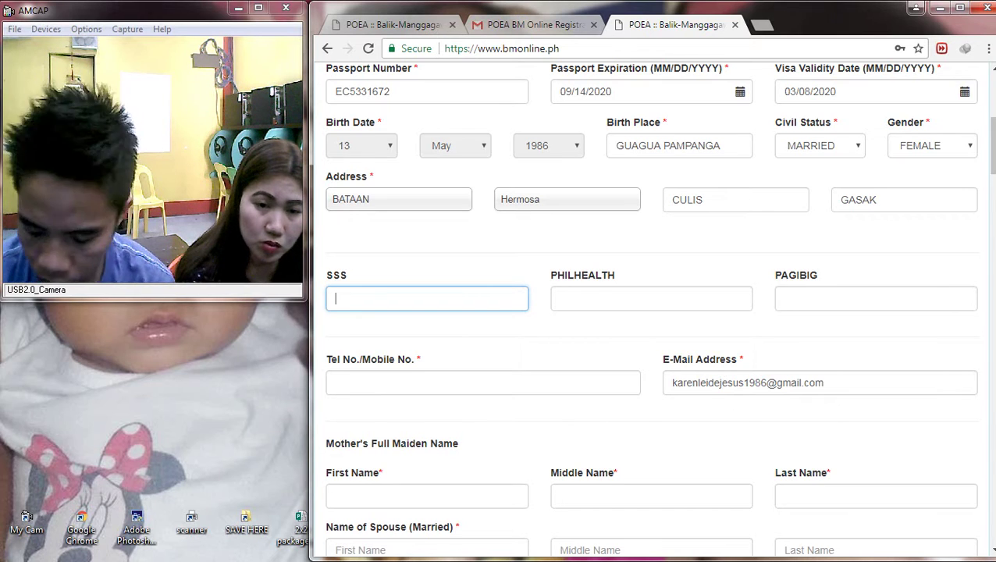
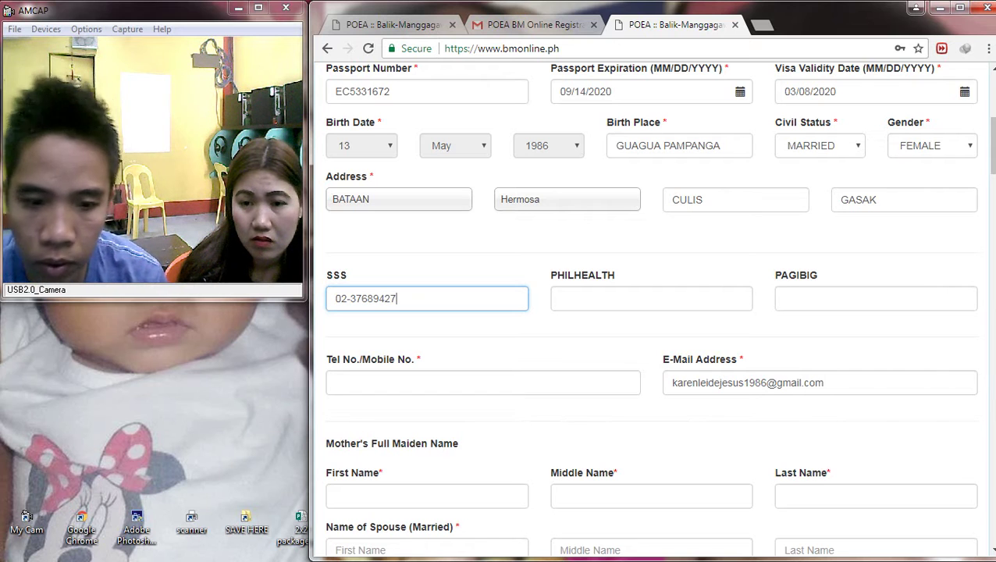
# - Type the holder's SSS number, leaving the PHILHEALTH and PAGIBIG fields empty
pyautogui.click(651, 298)
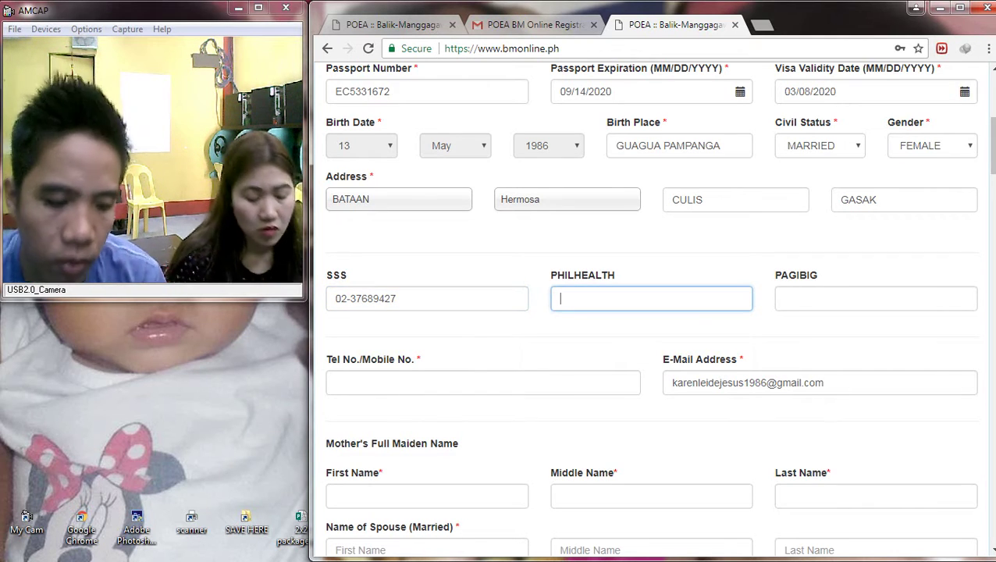
pyautogui.press('Tab')
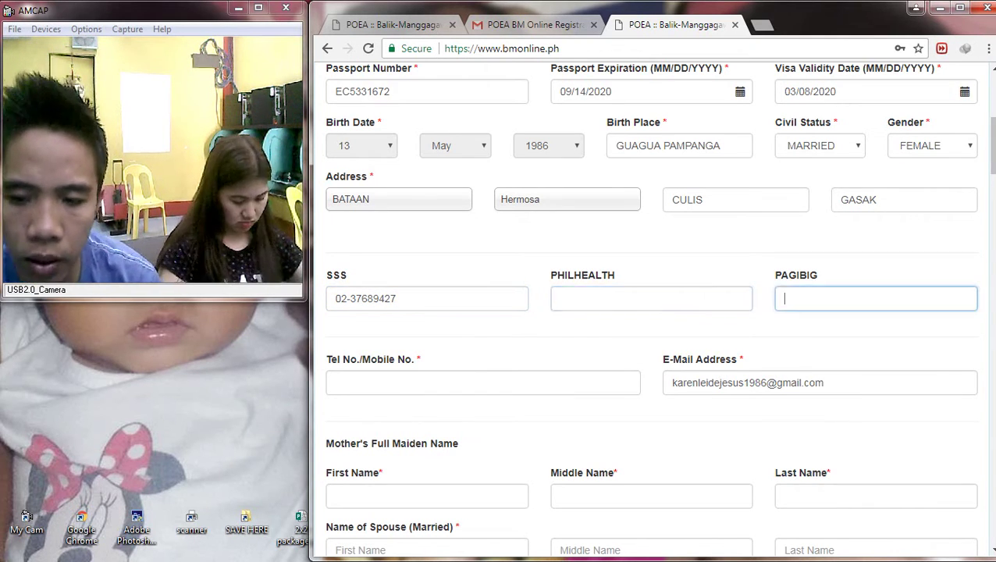
pyautogui.scroll(2, 650, 305)
pyautogui.scroll(-2, 650, 305)
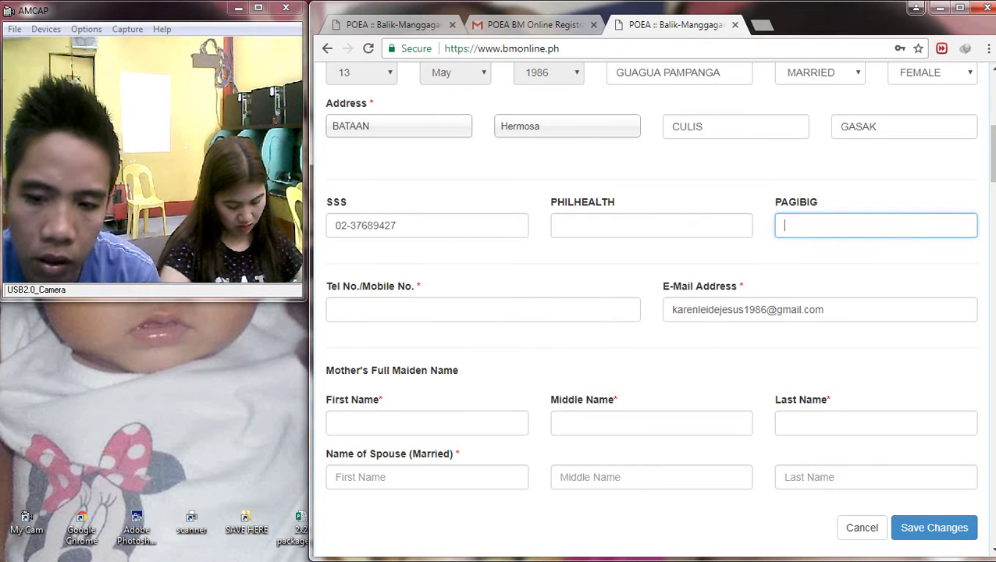
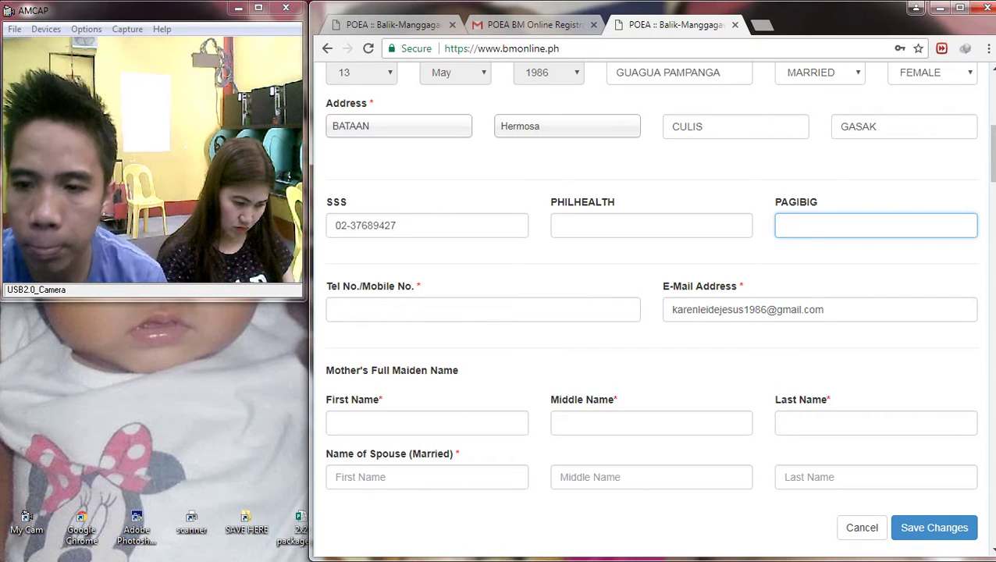
# - Minimise the browser and bring the Photoshop window forward from the notification area
pyautogui.moveTo(992, 235)
pyautogui.click(937, 8)
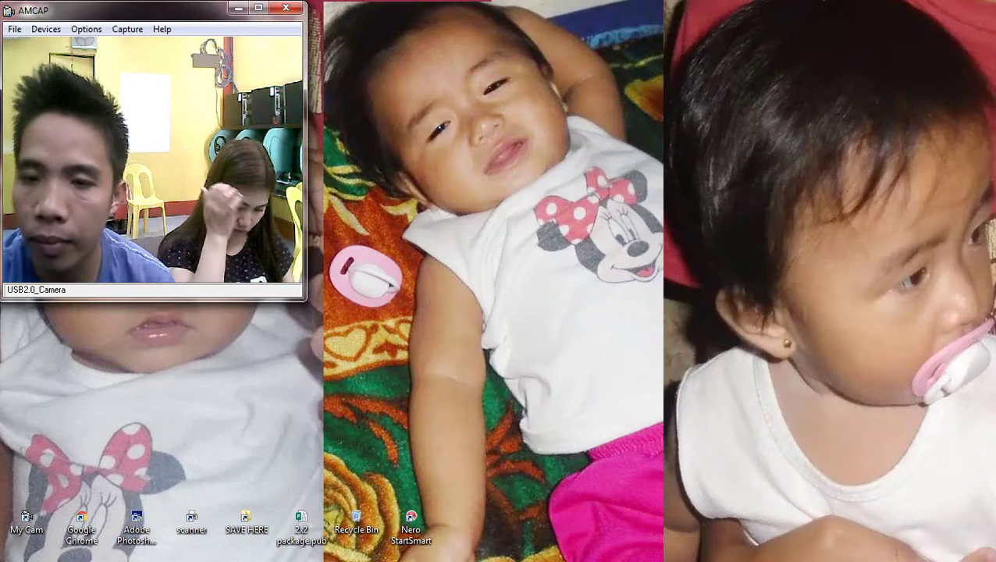
pyautogui.click(964, 480)
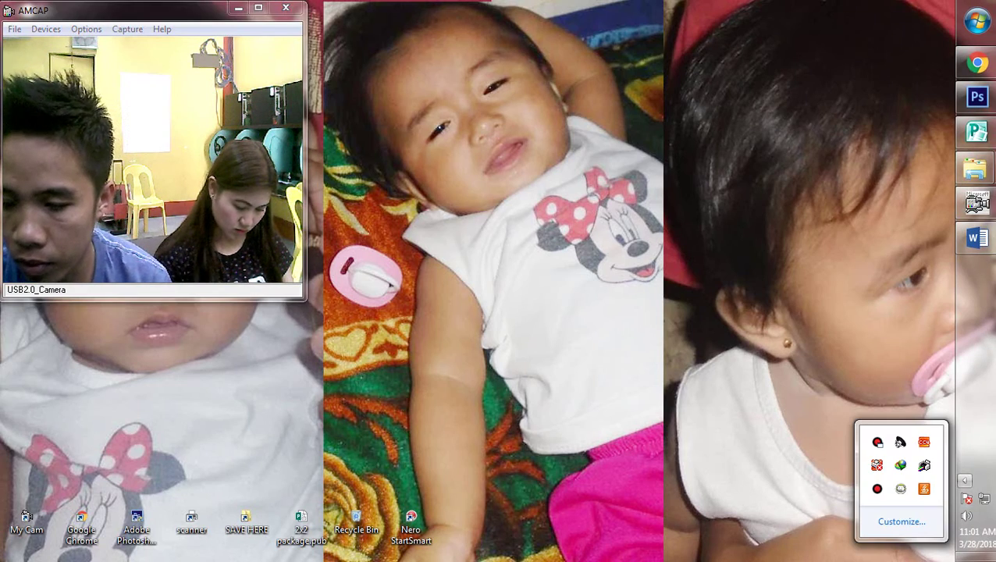
pyautogui.click(976, 97)
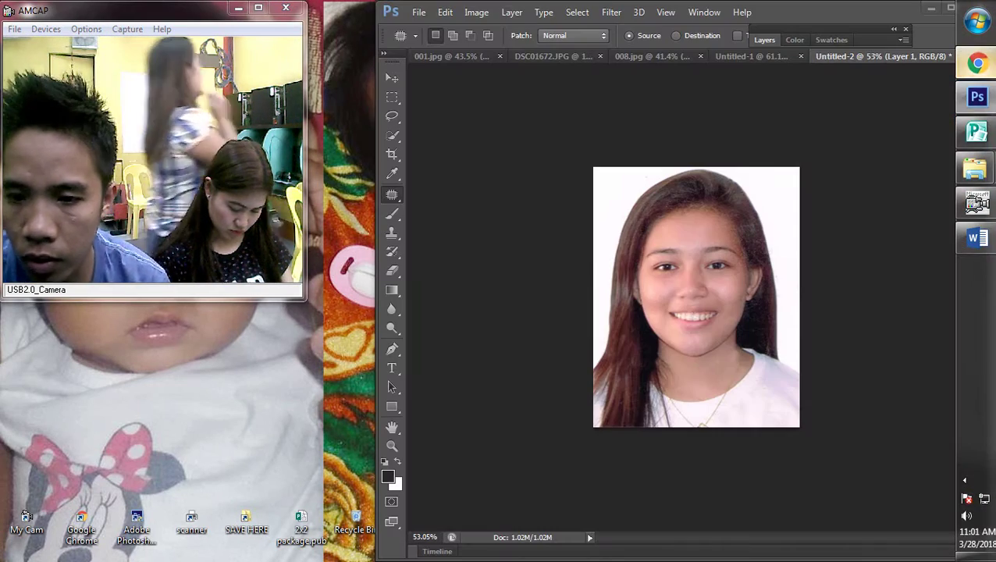
pyautogui.click(976, 63)
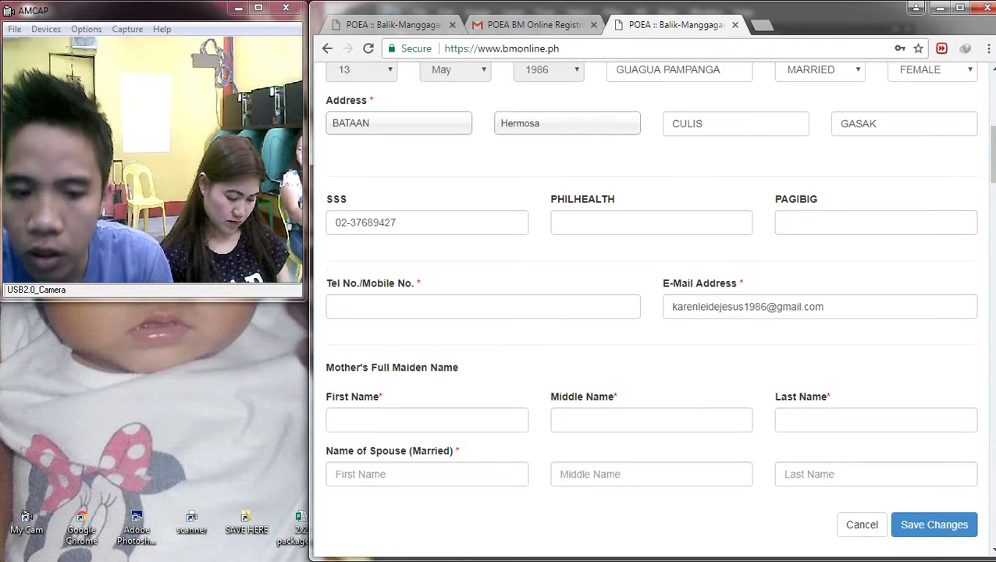
# - Enter the applicant's mobile number in the Tel No./Mobile No. field
pyautogui.scroll(-2, 651, 313)
pyautogui.scroll(2, 651, 313)
pyautogui.click(406, 309)
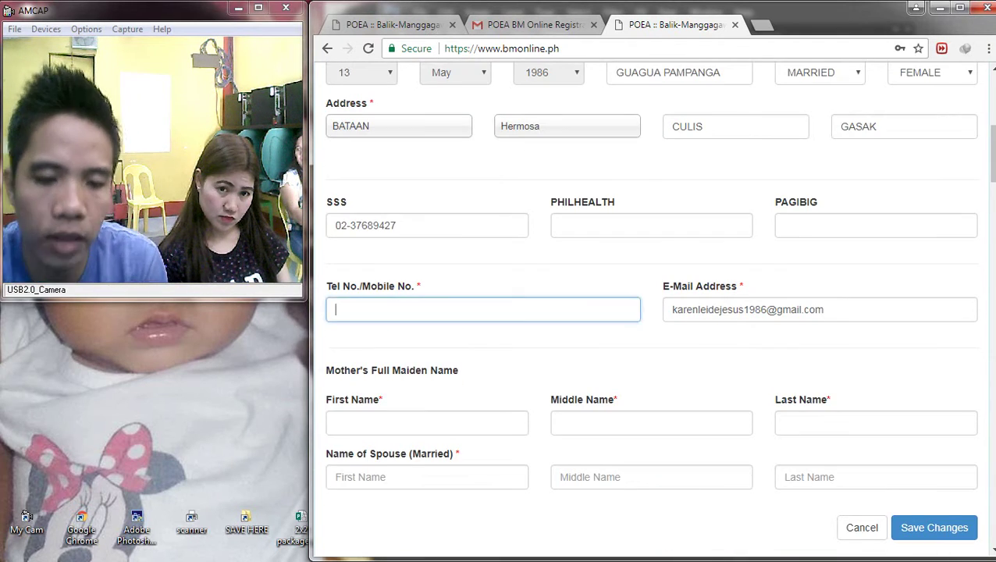
pyautogui.scroll(-2, 652, 312)
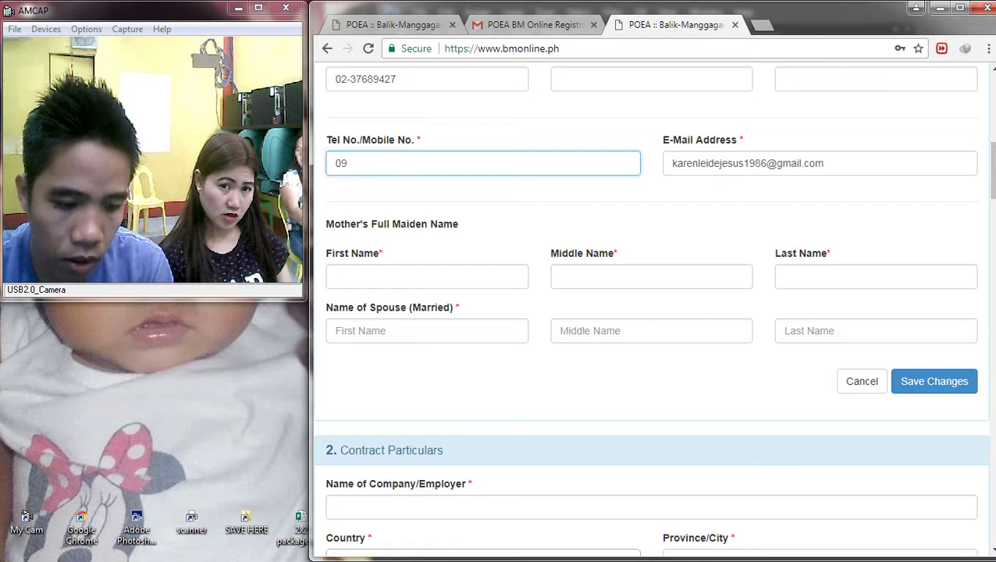
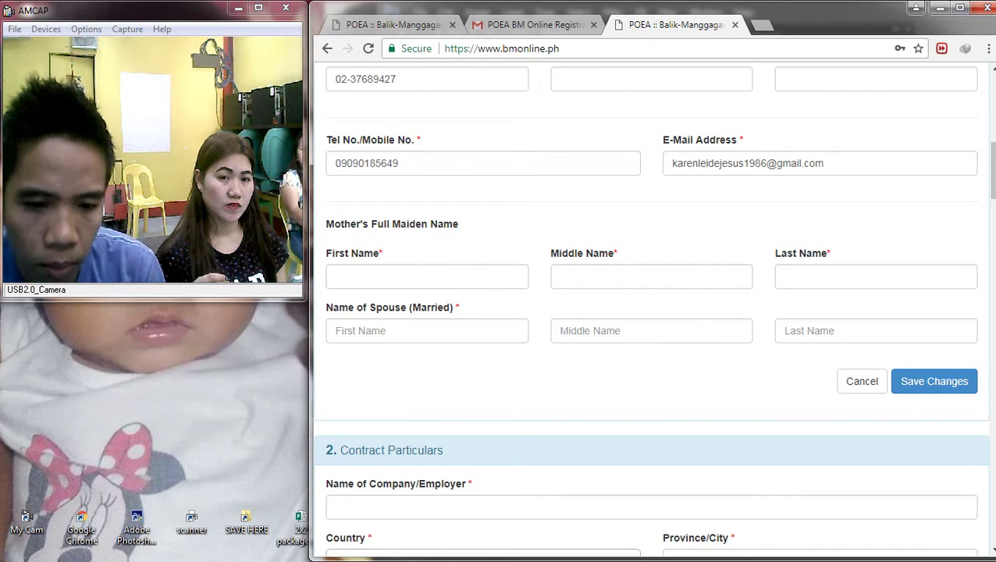
pyautogui.click(426, 277)
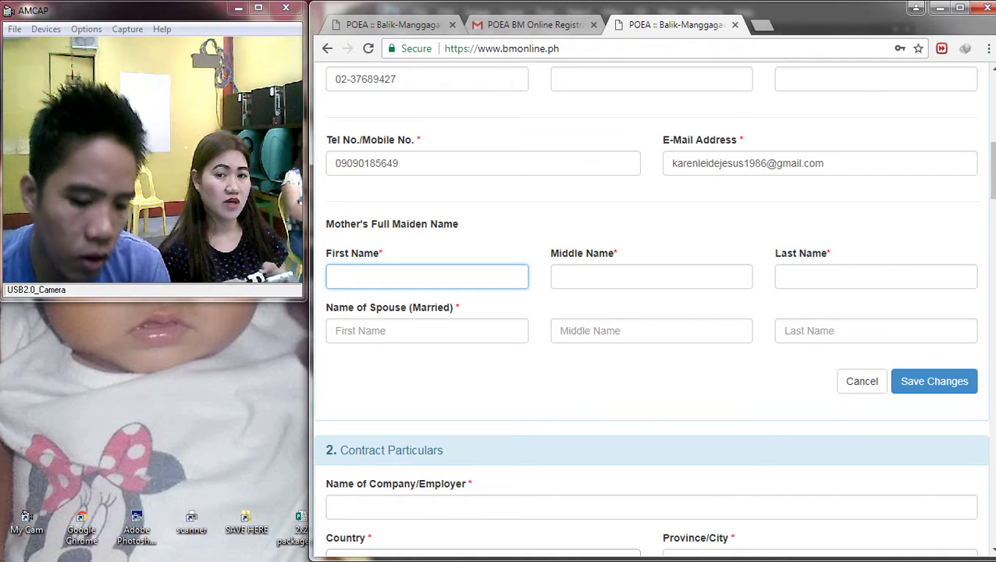
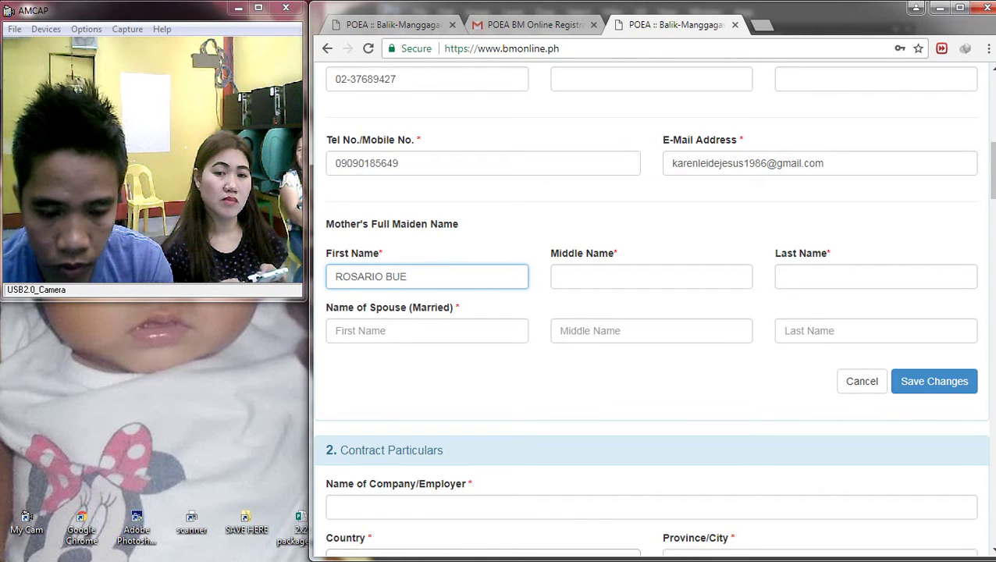
# - Enter the mother's first, middle and last maiden names, correcting a typo in the first name
pyautogui.press('Tab')
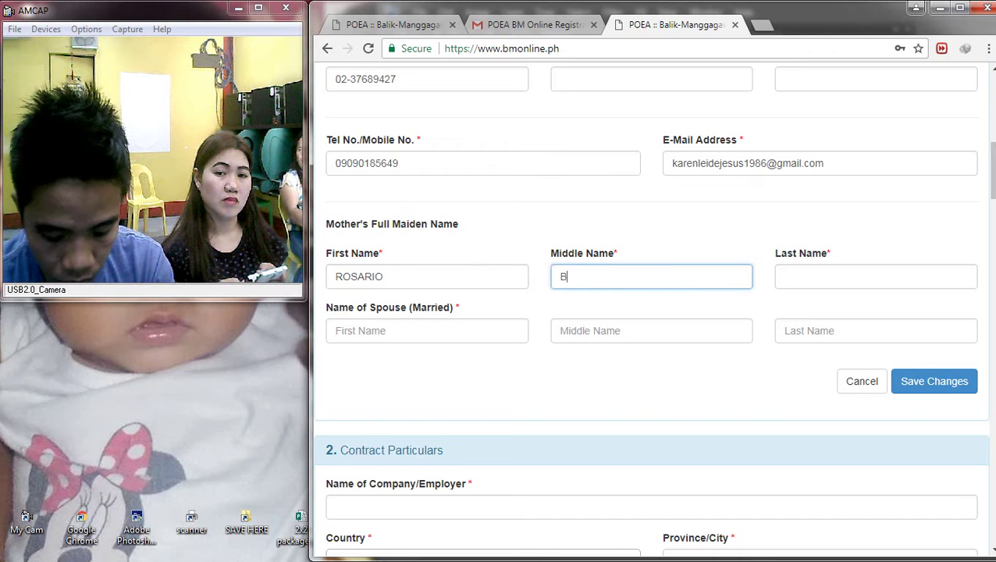
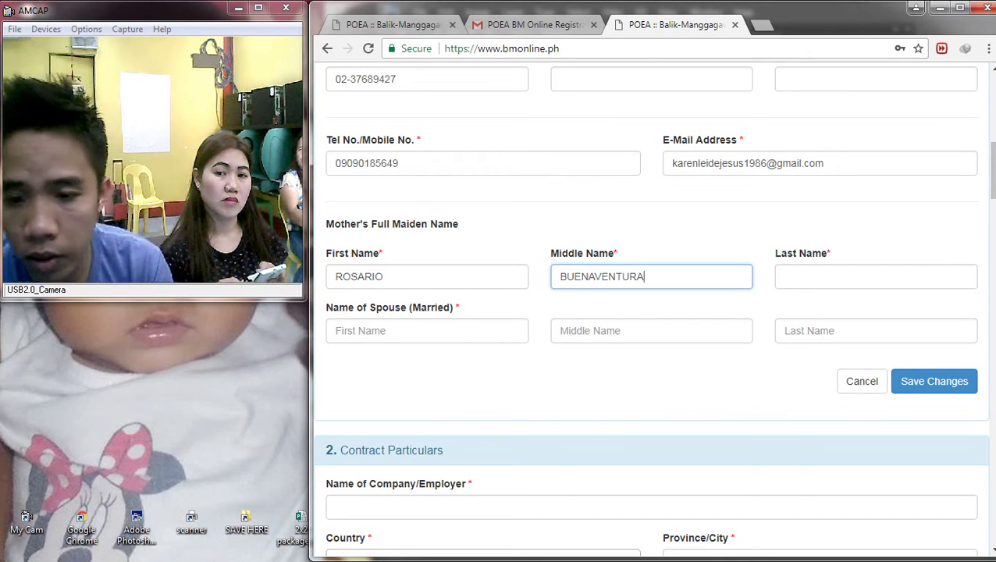
pyautogui.press('Tab')
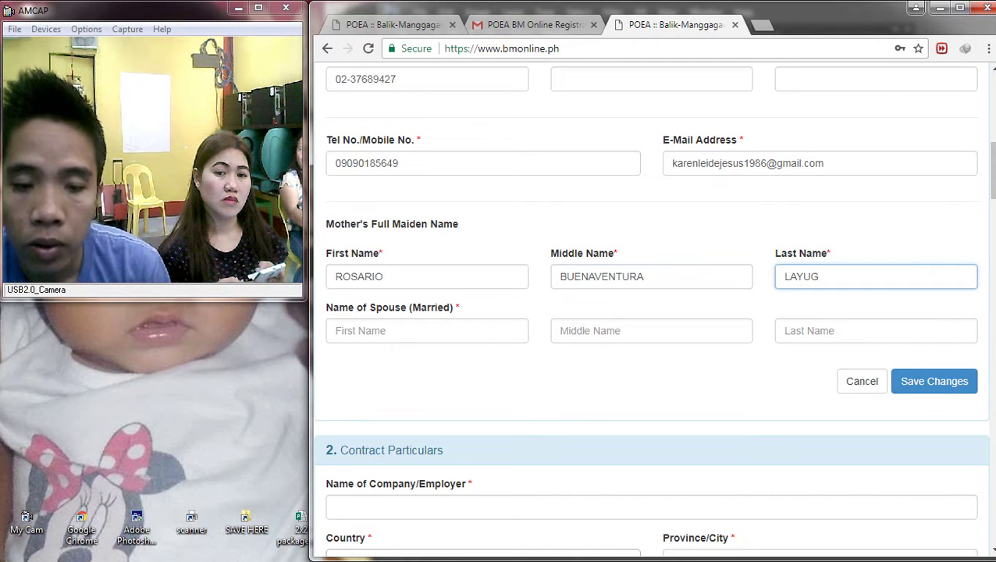
# - Enter the spouse's first, middle and last names, fixing a mistyped letter in the last name
pyautogui.press('Tab')
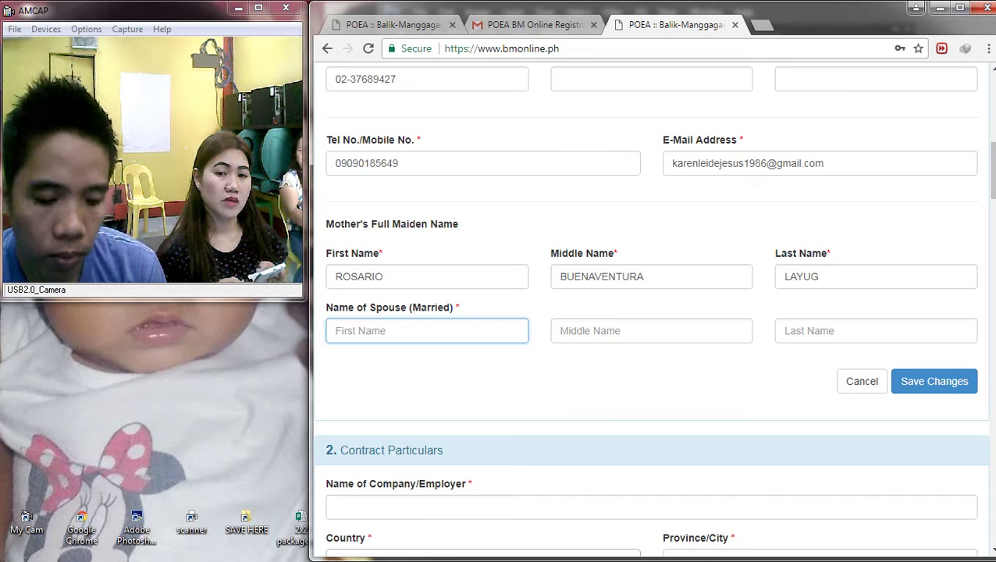
pyautogui.press('Tab')
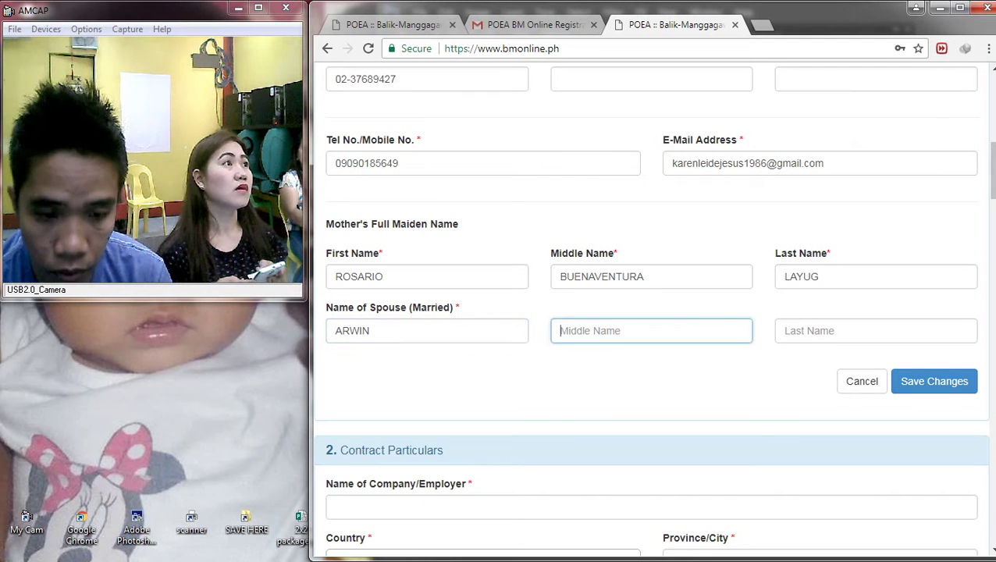
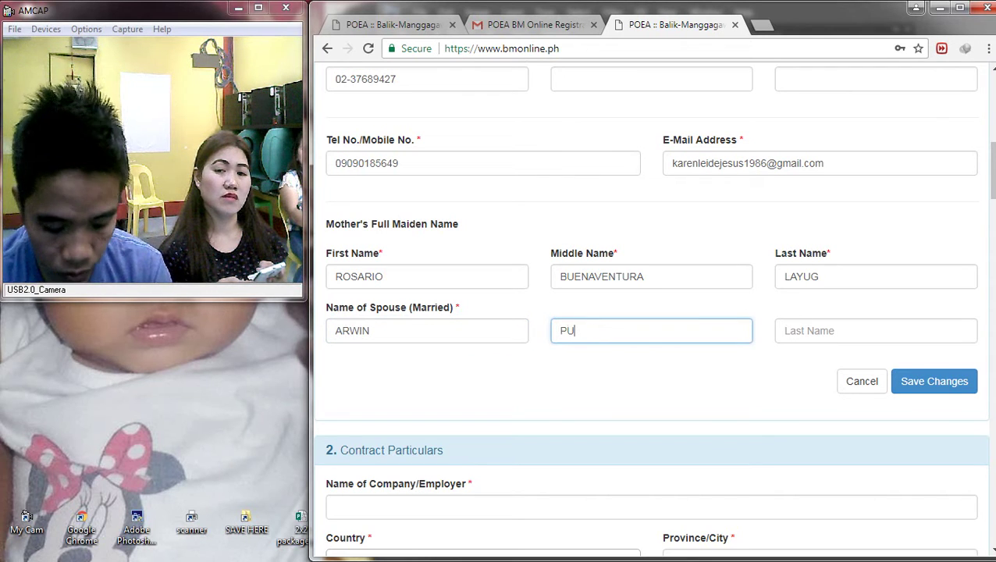
pyautogui.press('Tab')
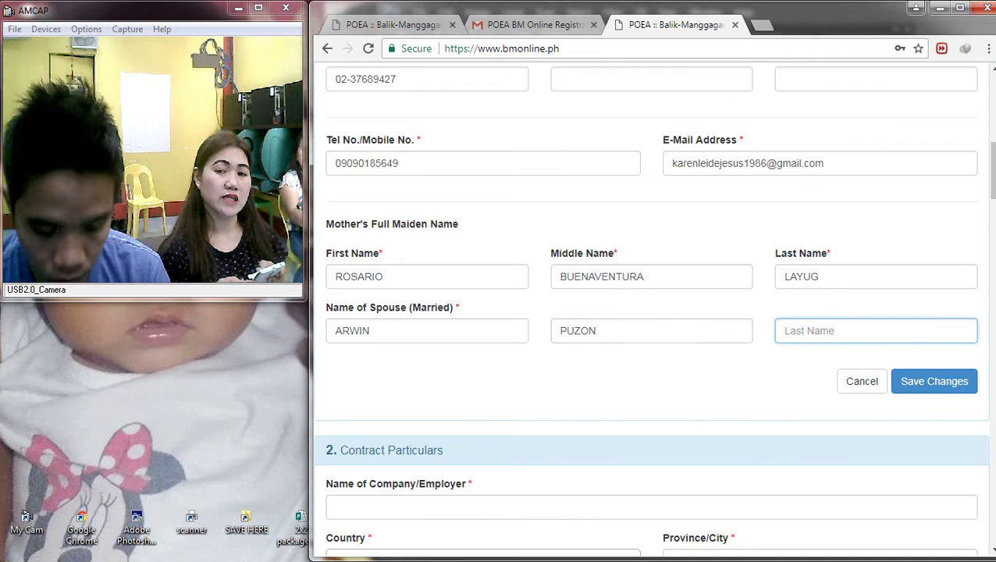
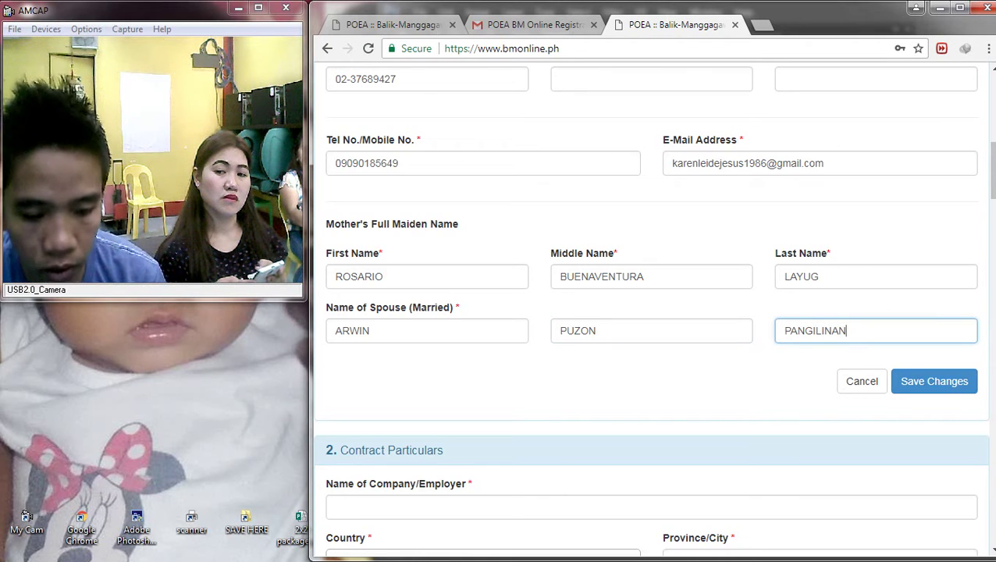
pyautogui.press('Tab')
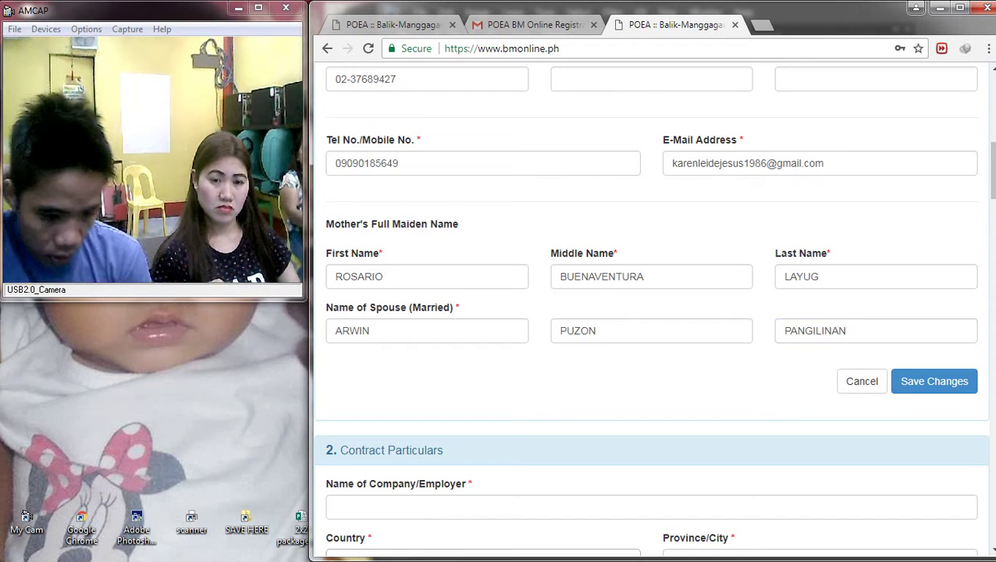
pyautogui.scroll(5, 651, 312)
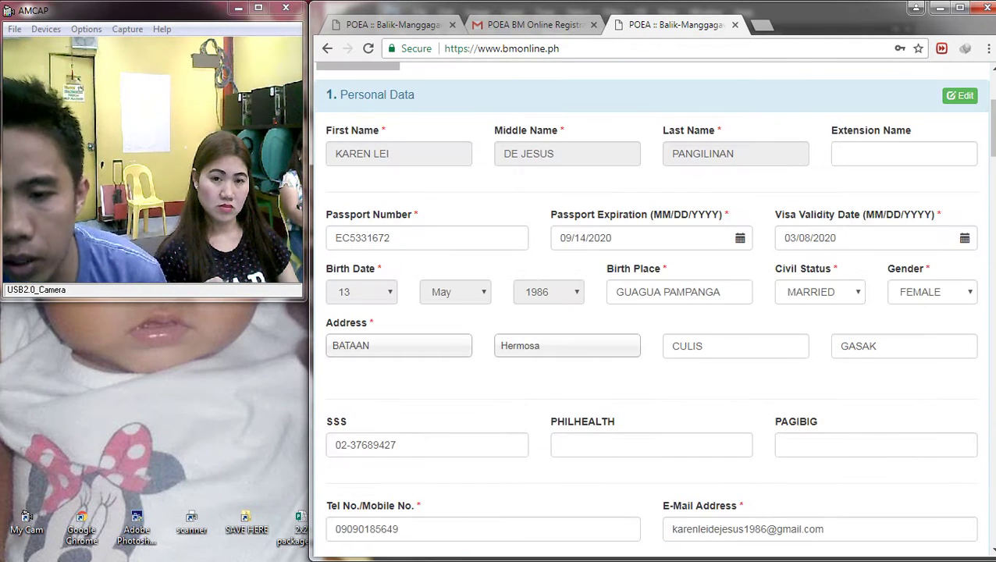
pyautogui.scroll(-1, 651, 312)
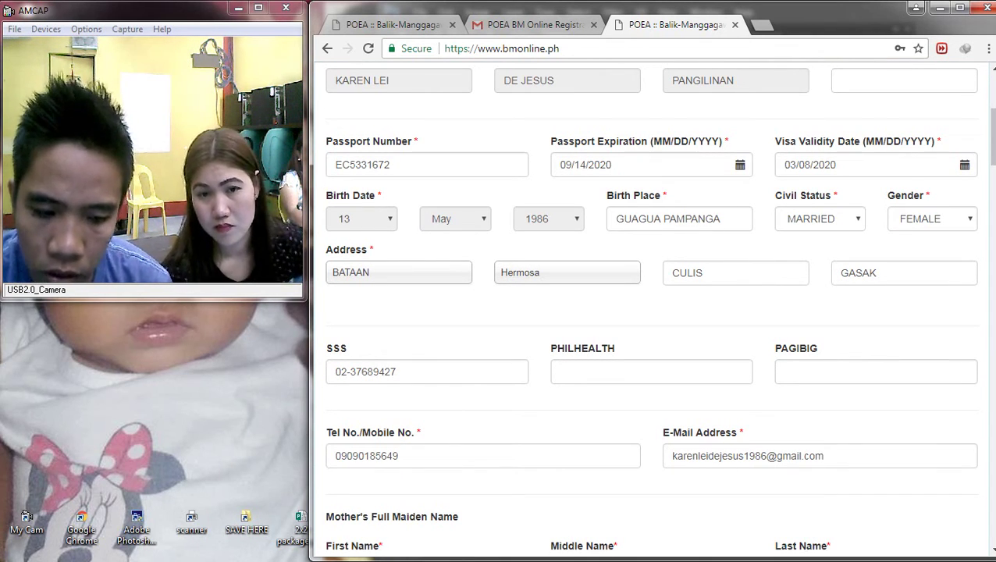
pyautogui.scroll(-1, 651, 312)
pyautogui.scroll(-2, 652, 312)
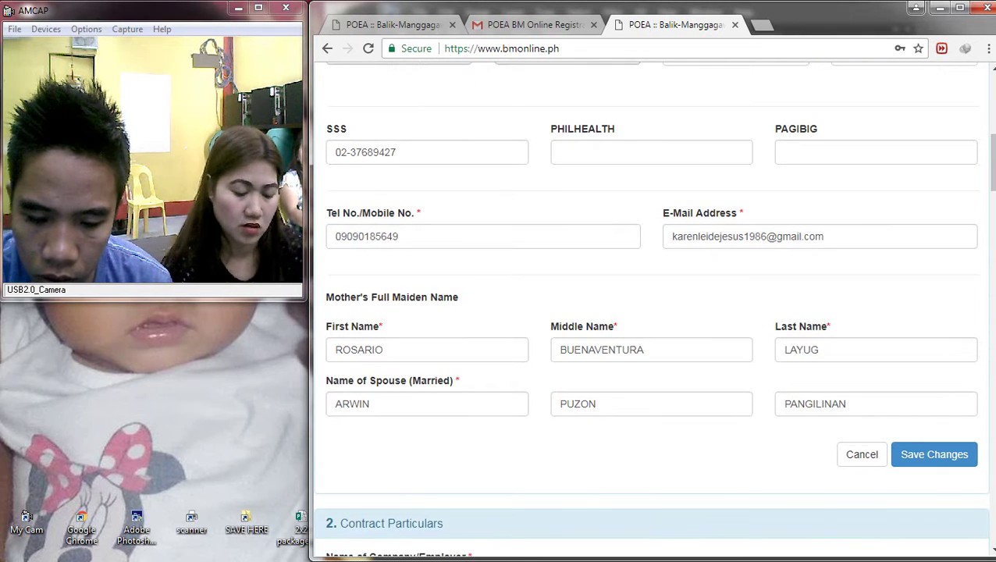
pyautogui.scroll(6, 652, 312)
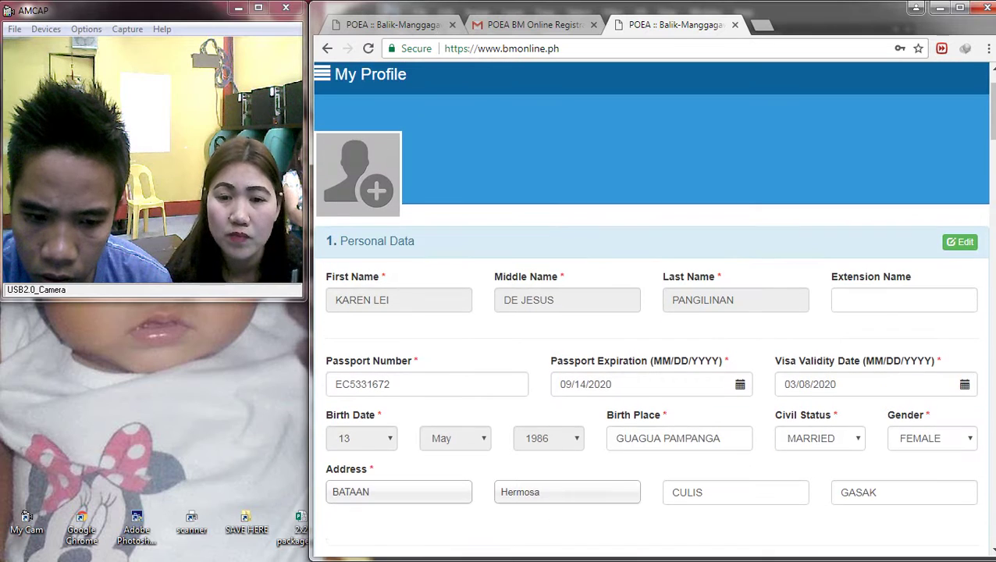
pyautogui.scroll(-5, 652, 312)
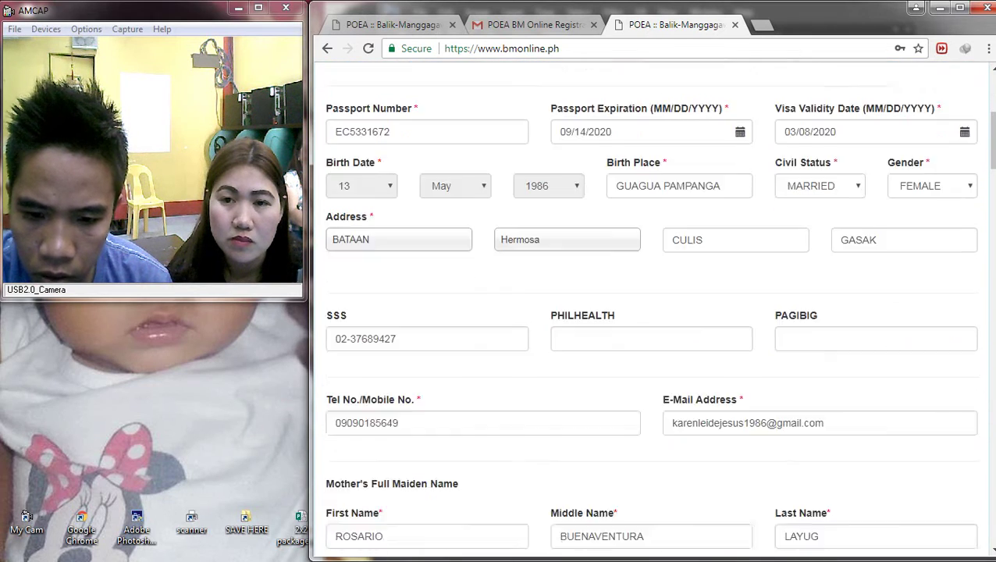
pyautogui.click(934, 527)
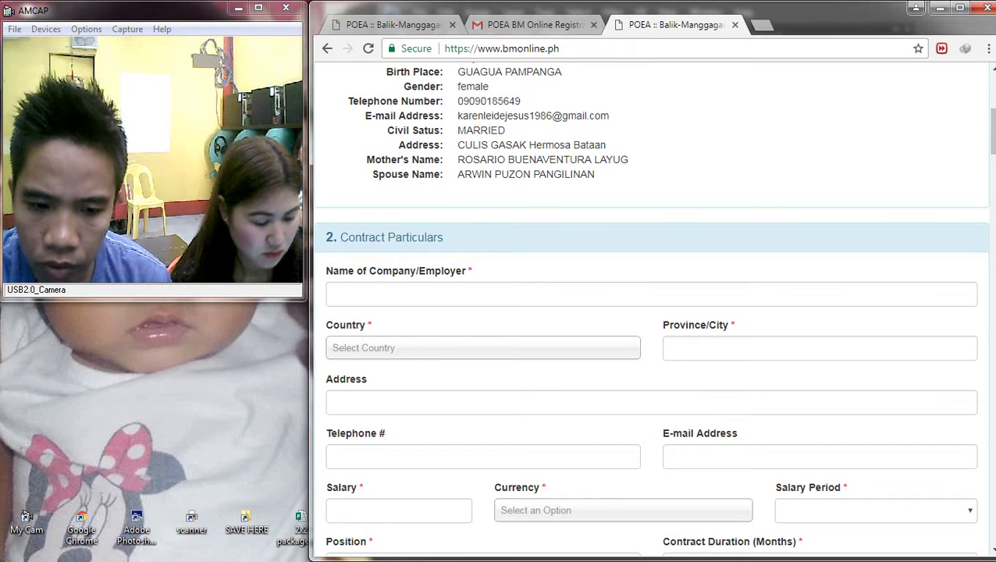
pyautogui.scroll(-1, 652, 312)
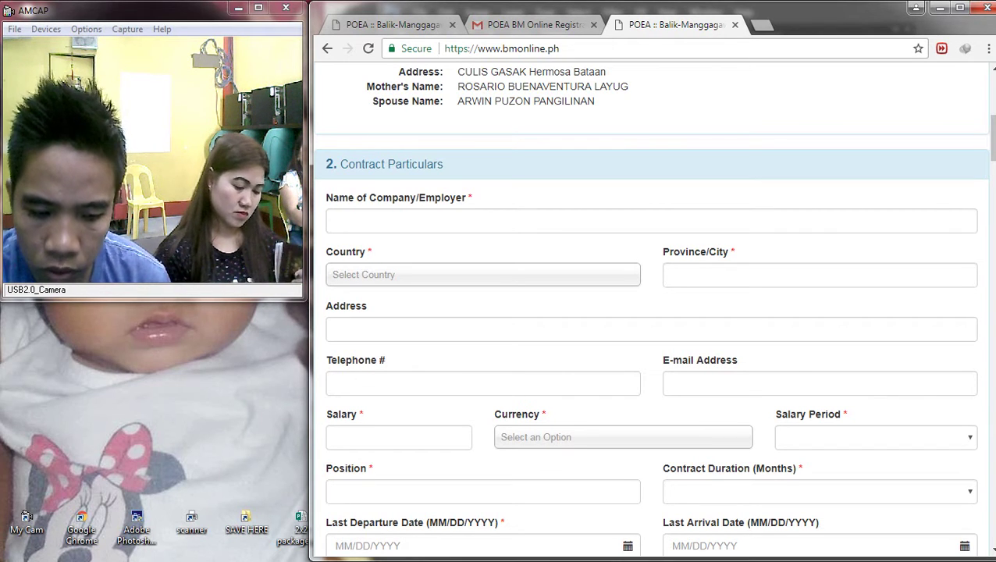
# - Type the employer's full name into the Name of Company/Employer field
pyautogui.click(335, 221)
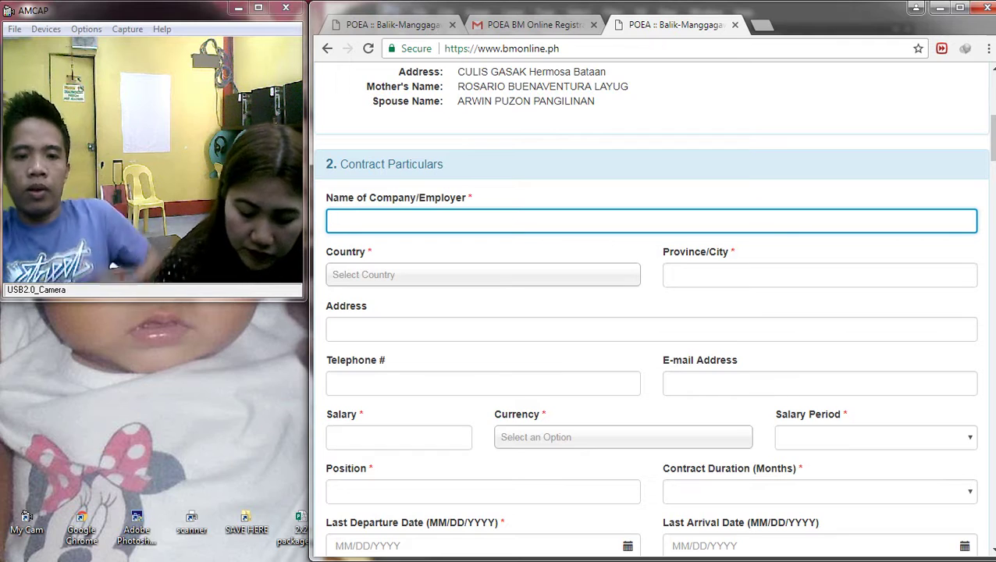
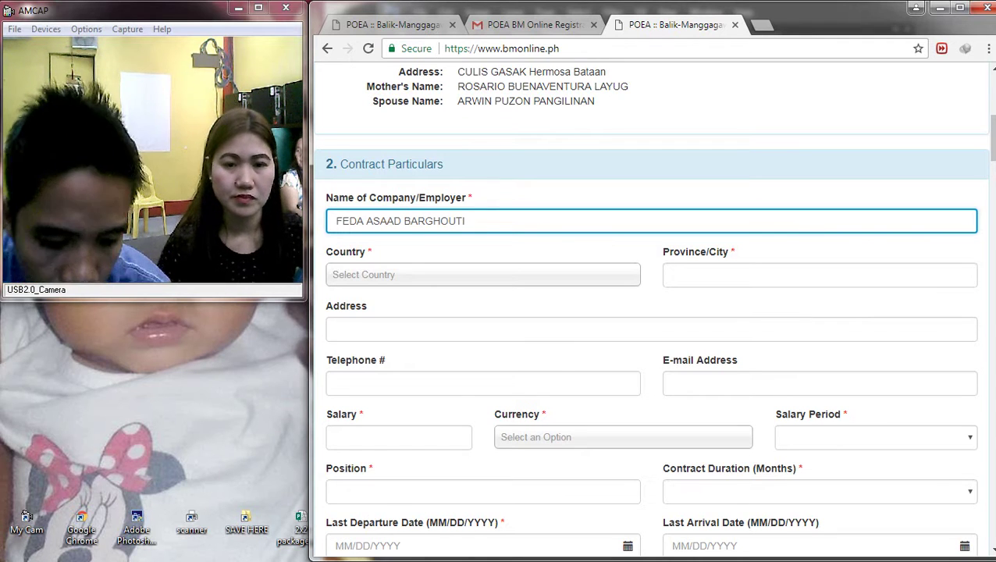
# - Choose QATAR as the contract country
pyautogui.click(483, 274)
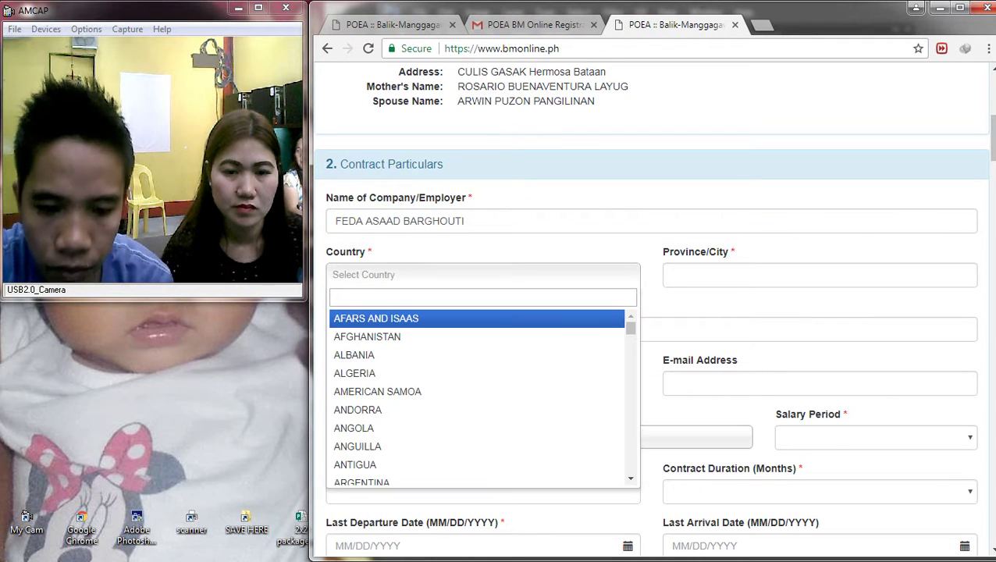
pyautogui.press('Escape')
pyautogui.press('Down')
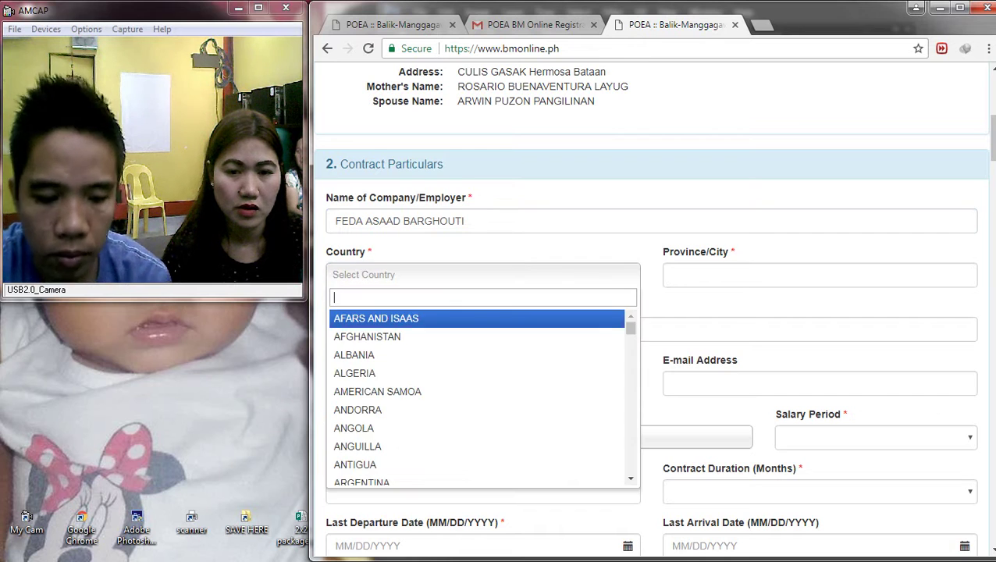
pyautogui.press('Escape')
pyautogui.press('Down')
pyautogui.press('Escape')
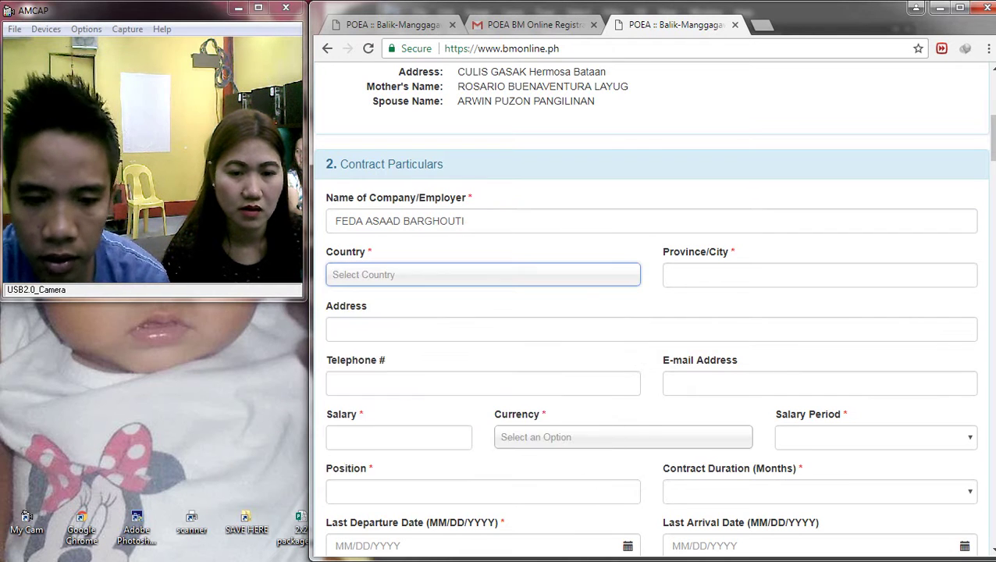
pyautogui.press('Down')
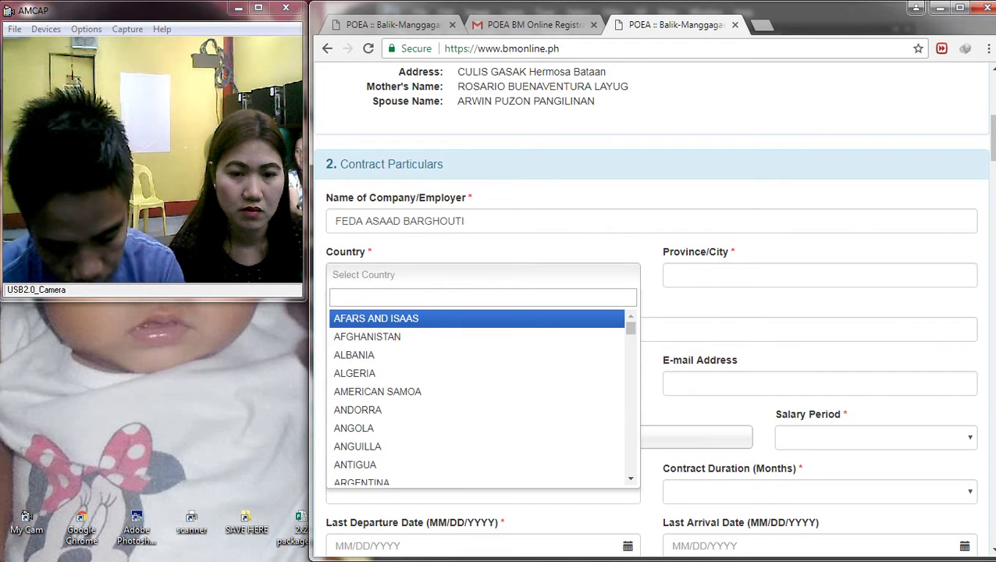
pyautogui.write('QATAR')
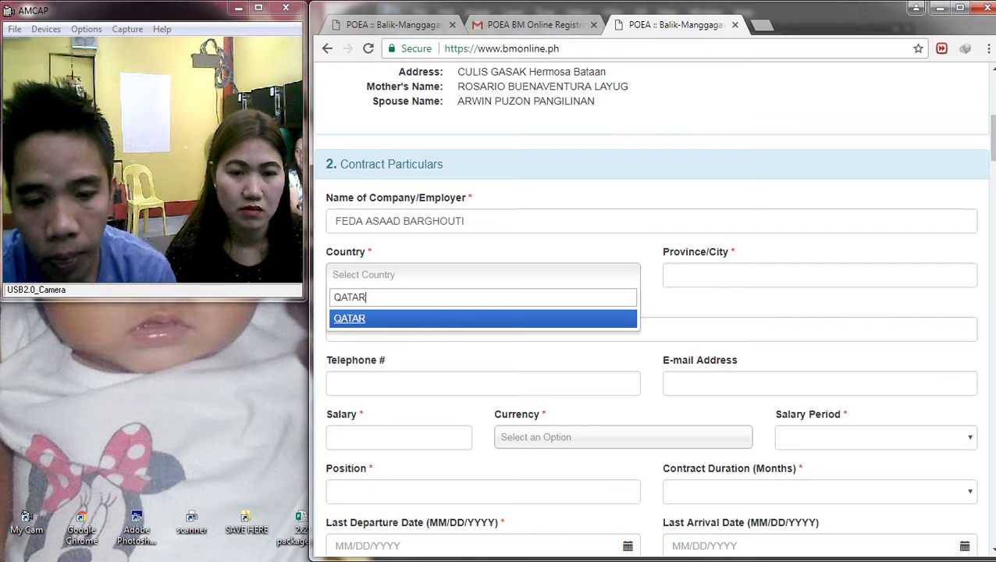
pyautogui.press('Return')
# - Enter AL WAHKRA as the province/city and DOHA QATAR as the employer's address
pyautogui.click(819, 274)
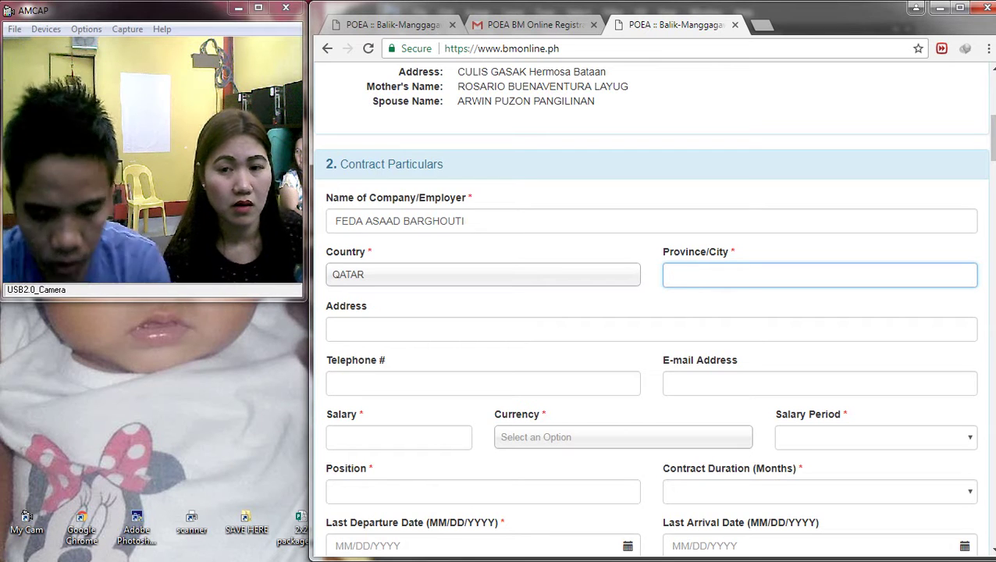
pyautogui.write('A')
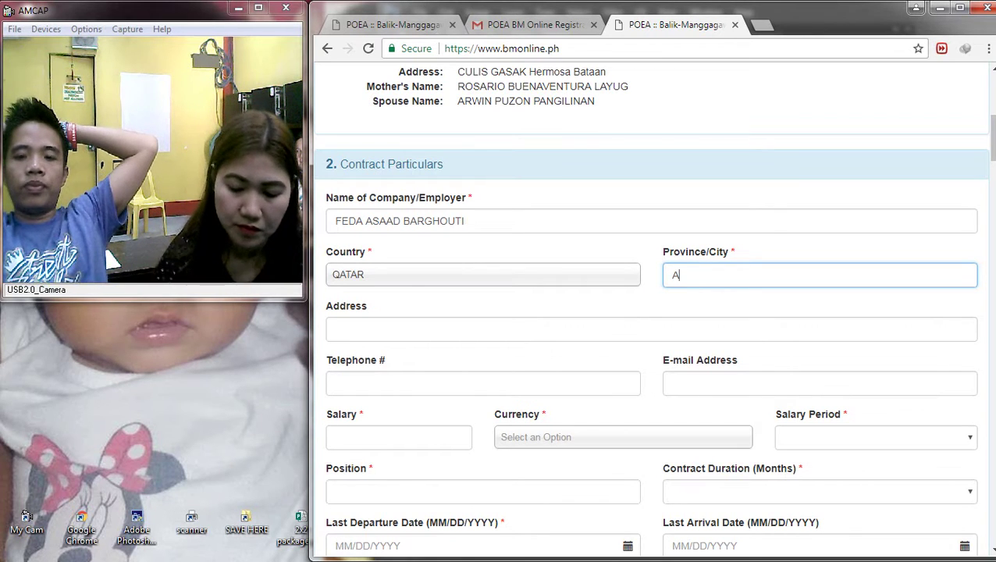
pyautogui.write('L WAH')
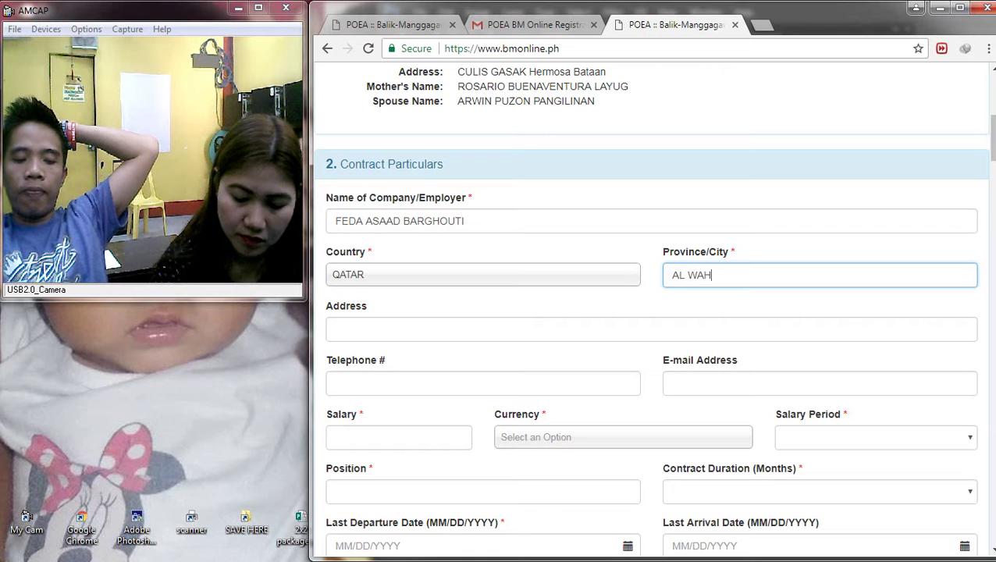
pyautogui.write('KRA')
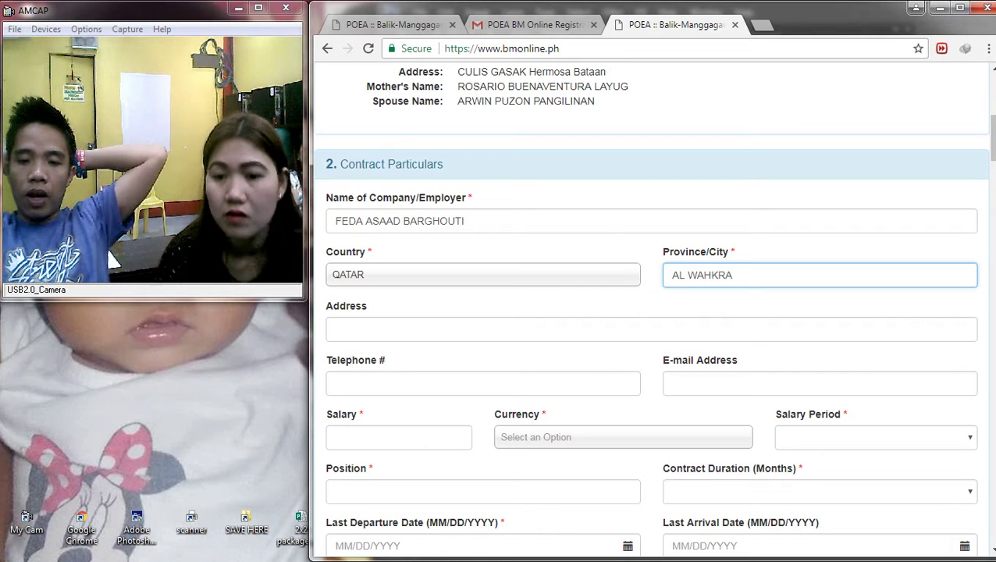
pyautogui.click(336, 329)
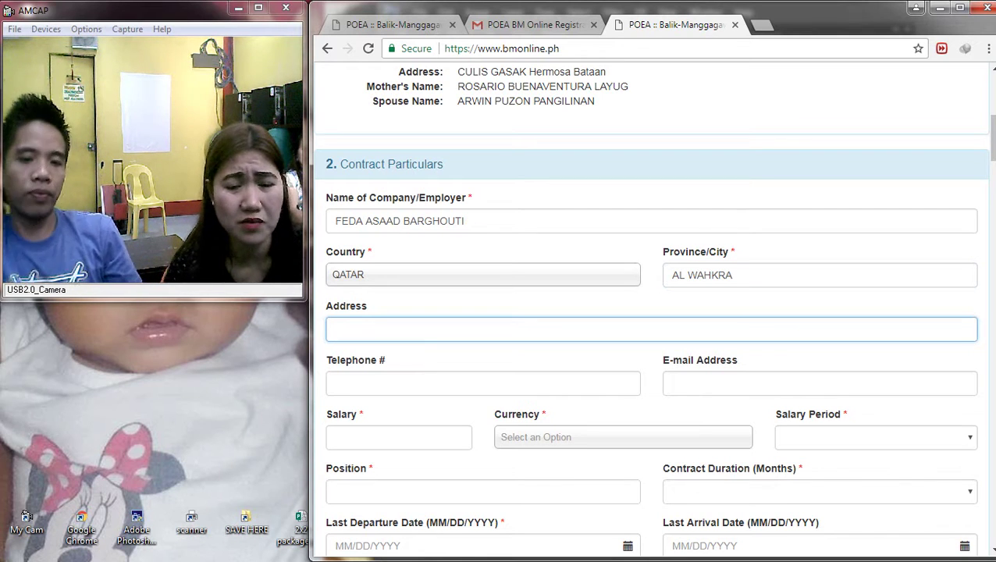
pyautogui.write('D')
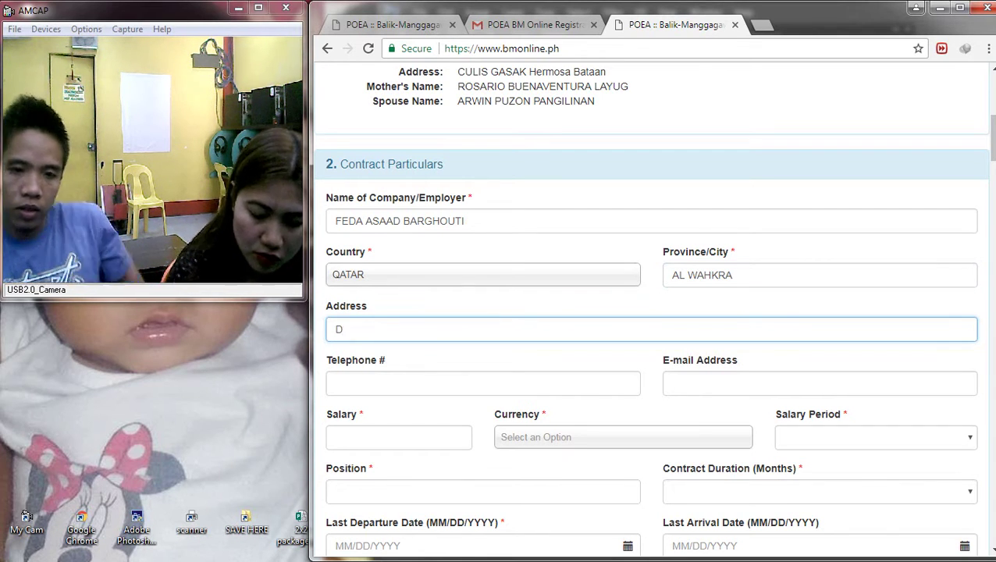
pyautogui.write('OHA QA')
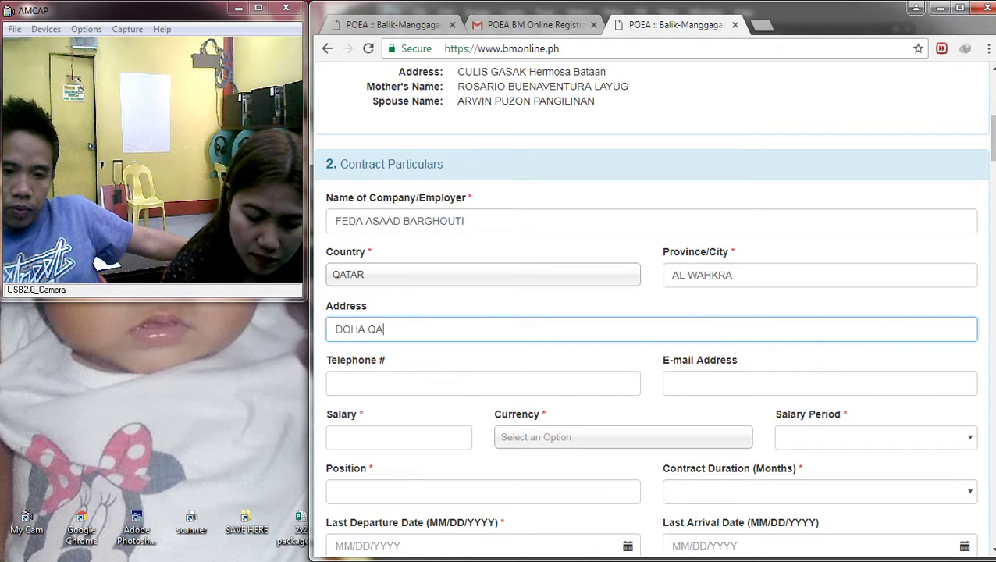
pyautogui.write('TAR')
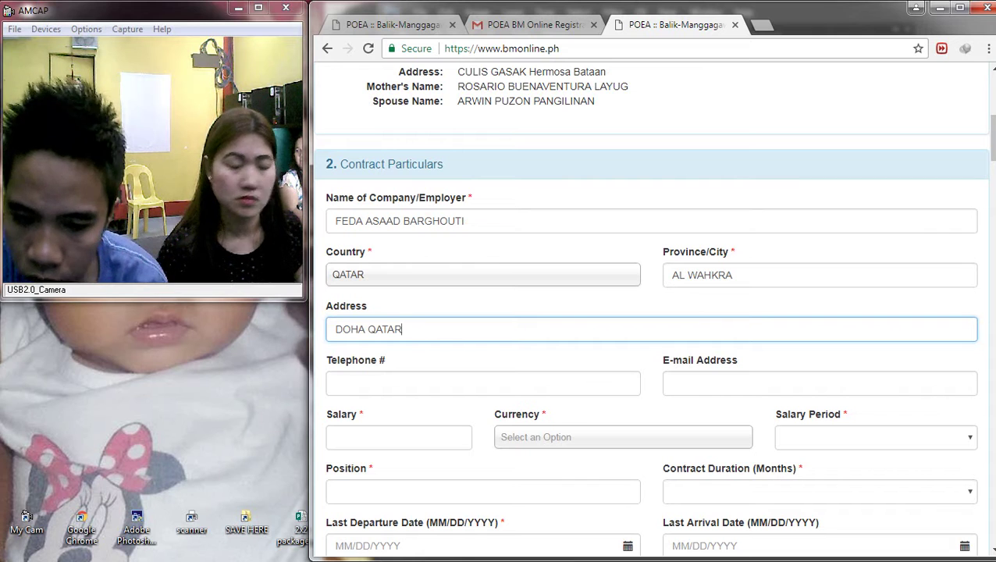
pyautogui.click(336, 382)
pyautogui.scroll(-1, 658, 309)
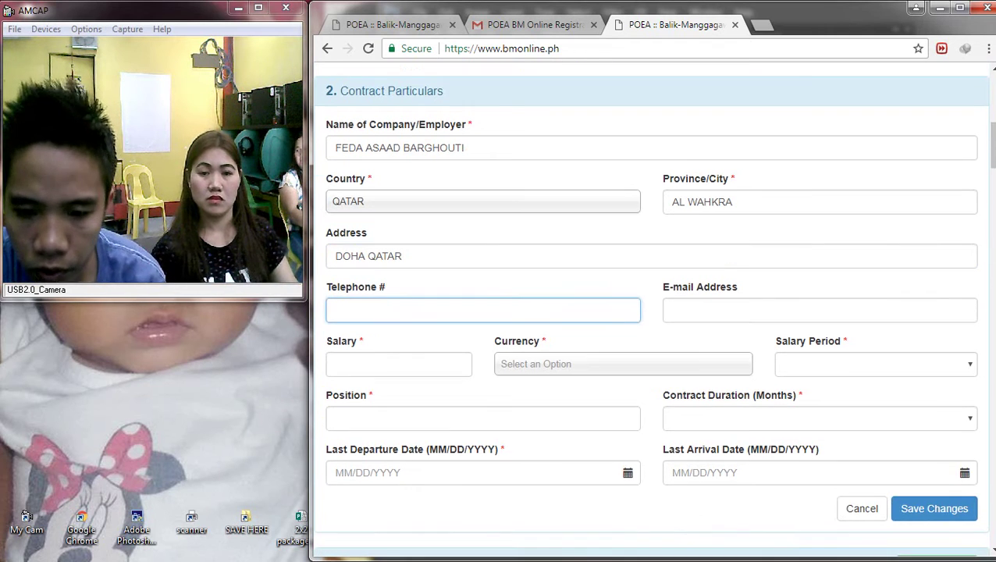
# - Briefly check the signed-in account in the mailbox tab, then return to the form
pyautogui.click(819, 309)
pyautogui.hotkey('ctrl', 'shift', 'Tab')
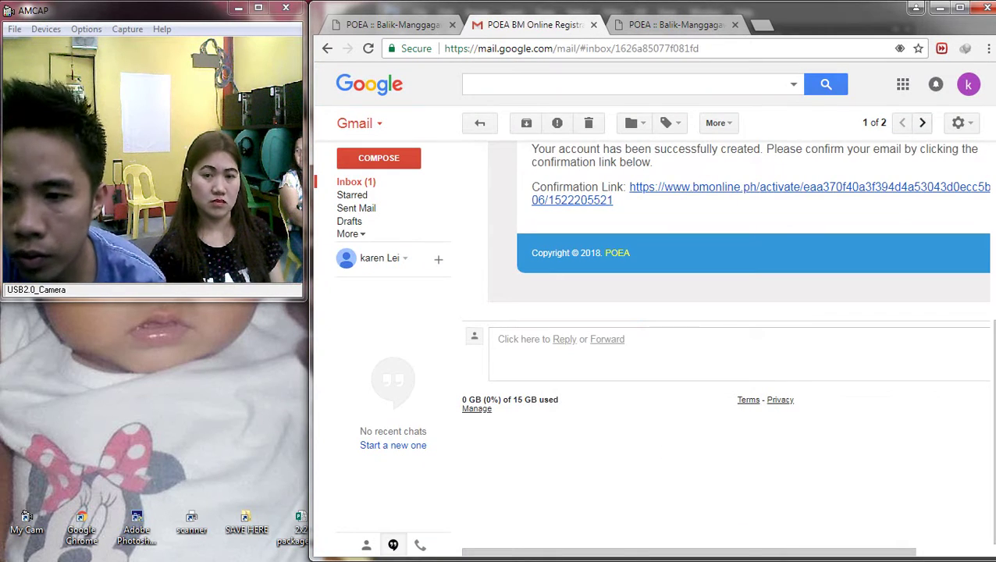
pyautogui.click(968, 84)
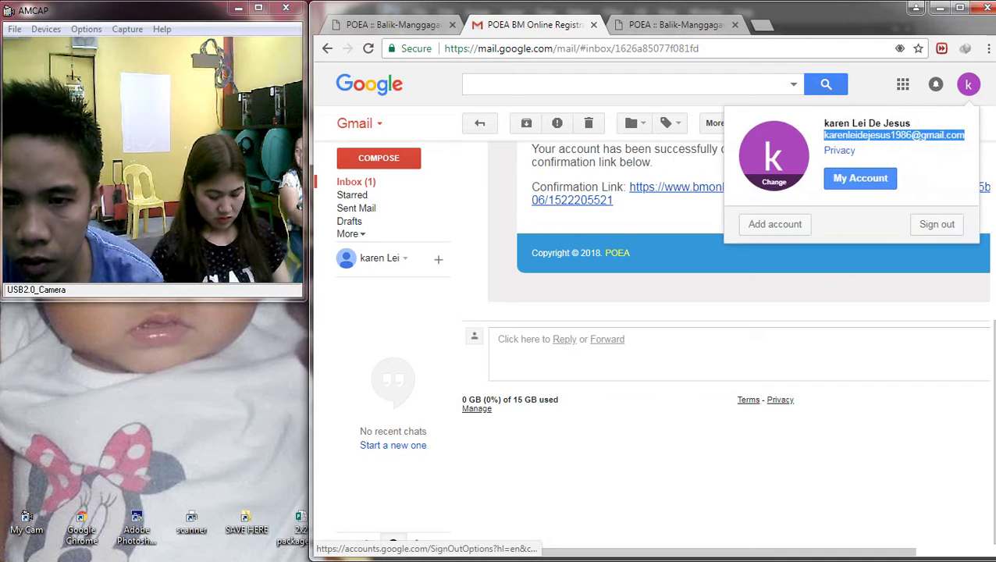
pyautogui.hotkey('ctrl', 'Tab')
# - Set the salary to 1500 Qatari riyal paid Monthly, and enter FAMILY MAINTENANCE as Position
pyautogui.scroll(-2, 651, 312)
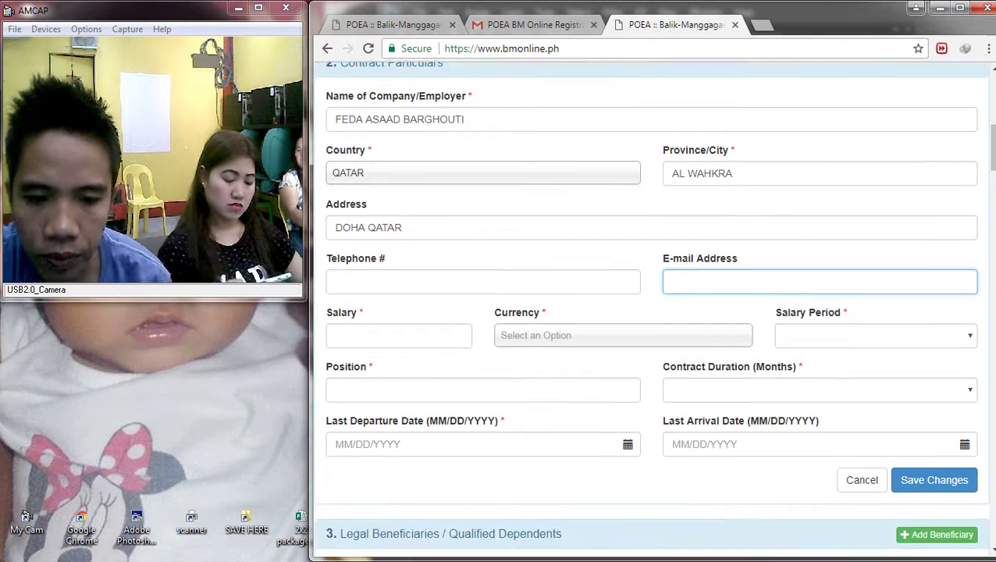
pyautogui.click(398, 218)
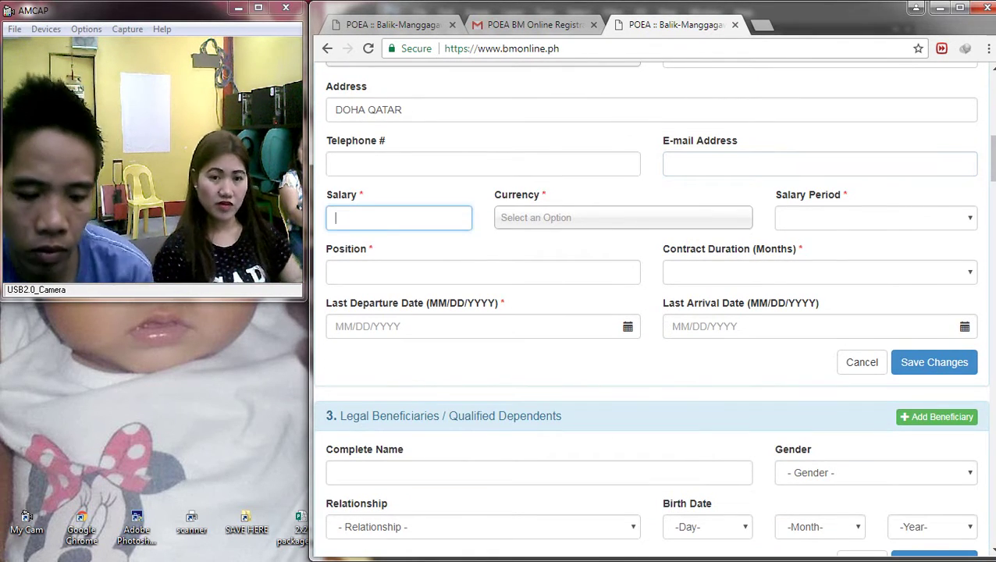
pyautogui.write('1500')
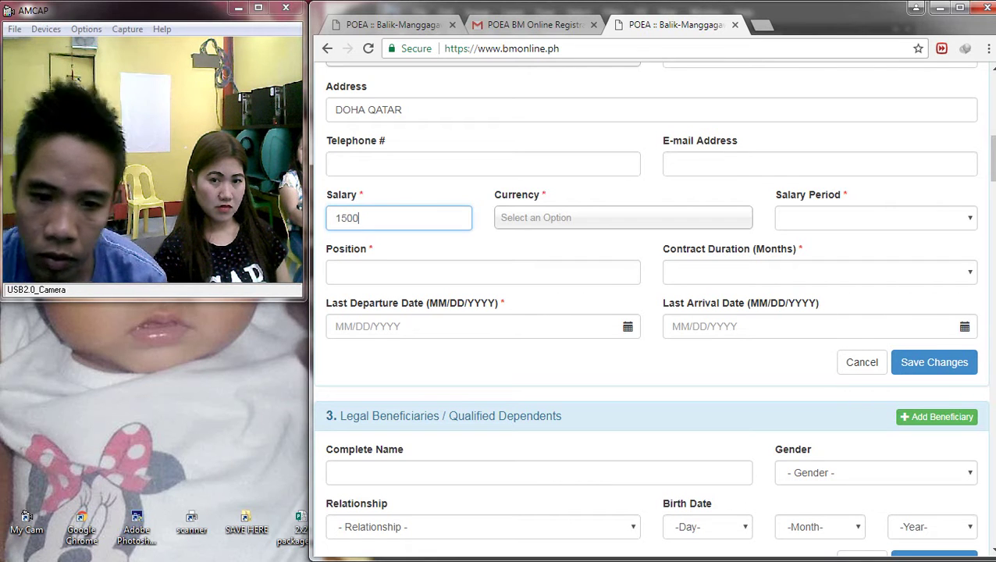
pyautogui.click(622, 217)
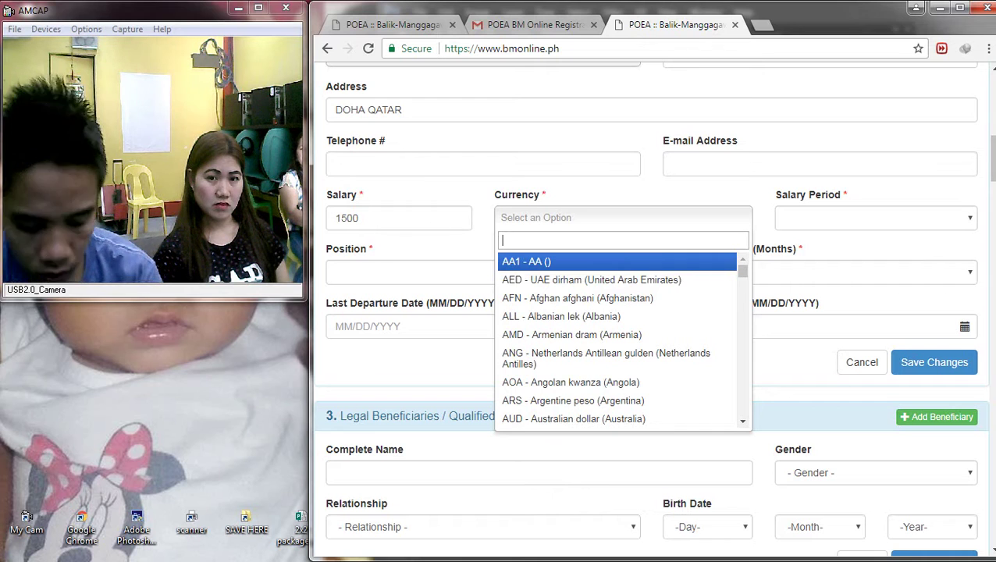
pyautogui.write('QATAR')
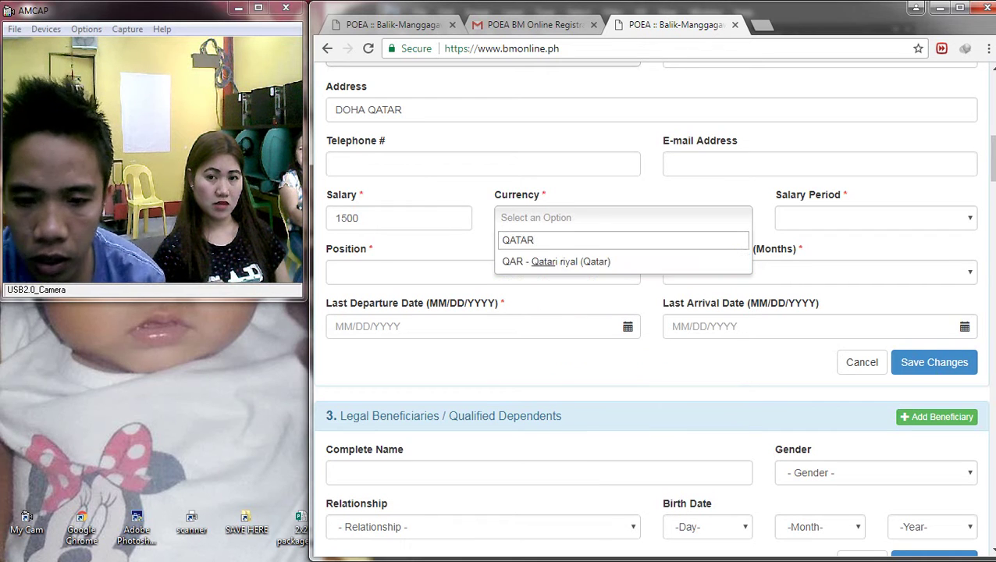
pyautogui.press('Return')
pyautogui.click(875, 217)
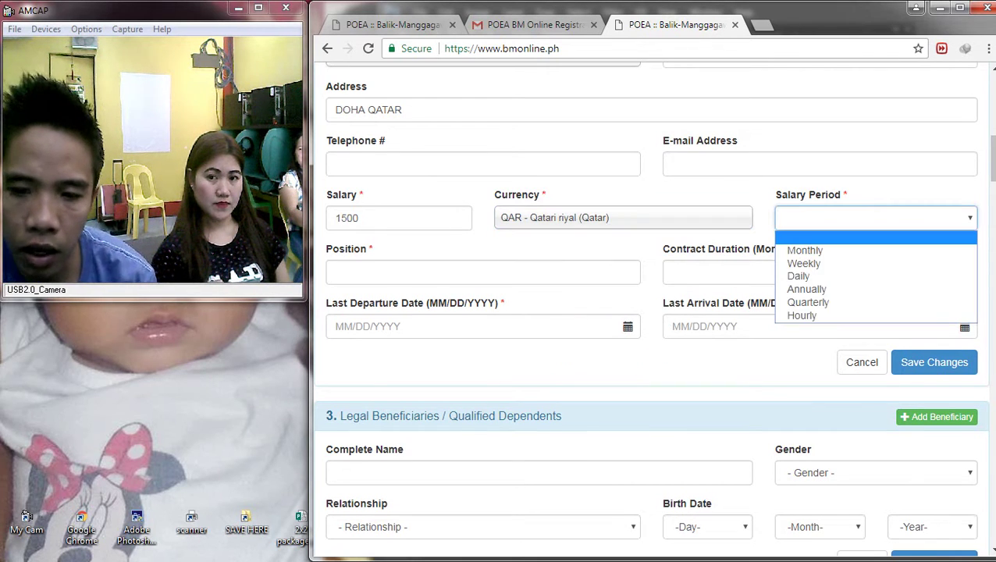
pyautogui.press('Down')
pyautogui.press('Down')
pyautogui.press('Down')
pyautogui.press('Down')
pyautogui.press('Down')
pyautogui.press('m')
pyautogui.press('Return')
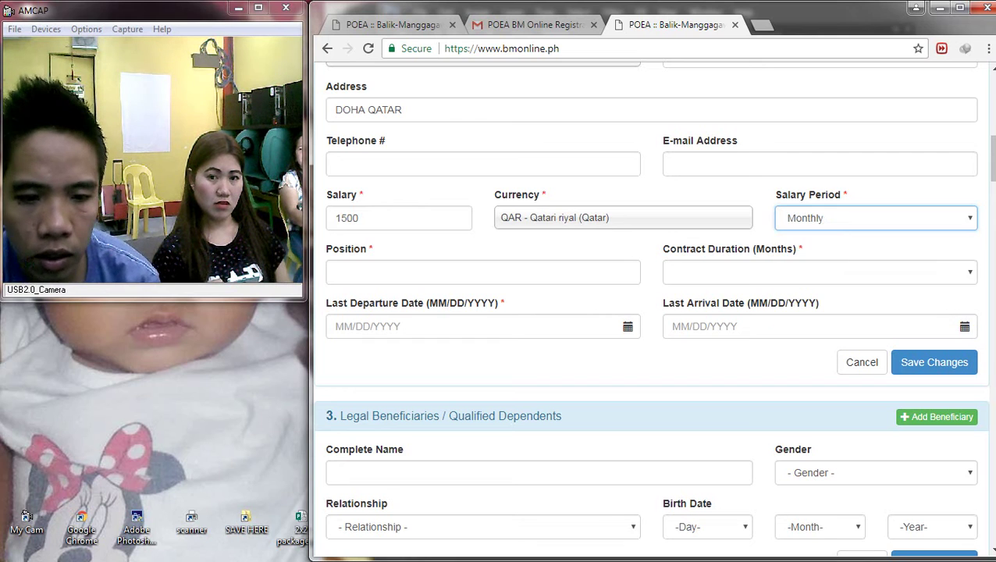
pyautogui.click(484, 271)
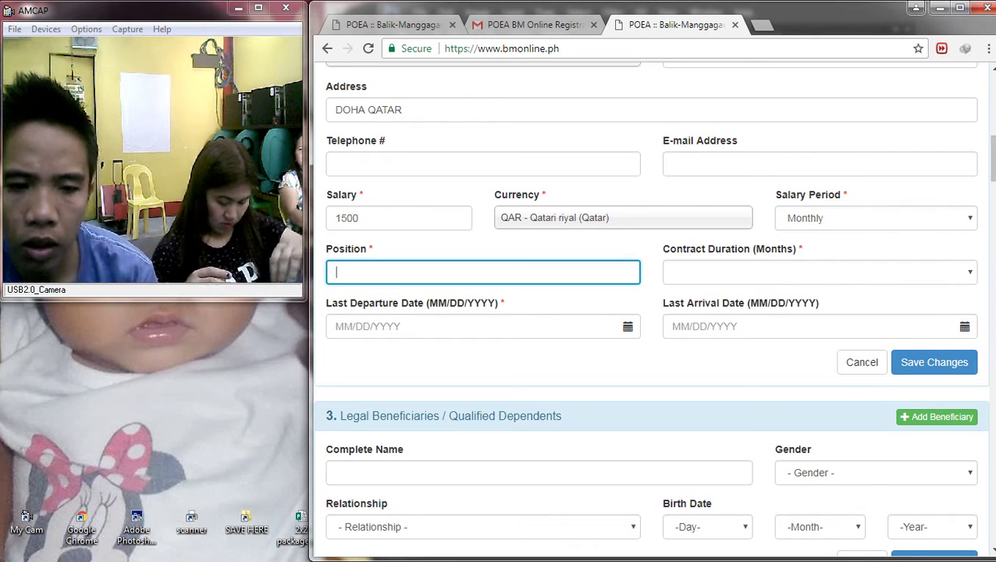
pyautogui.write('FA')
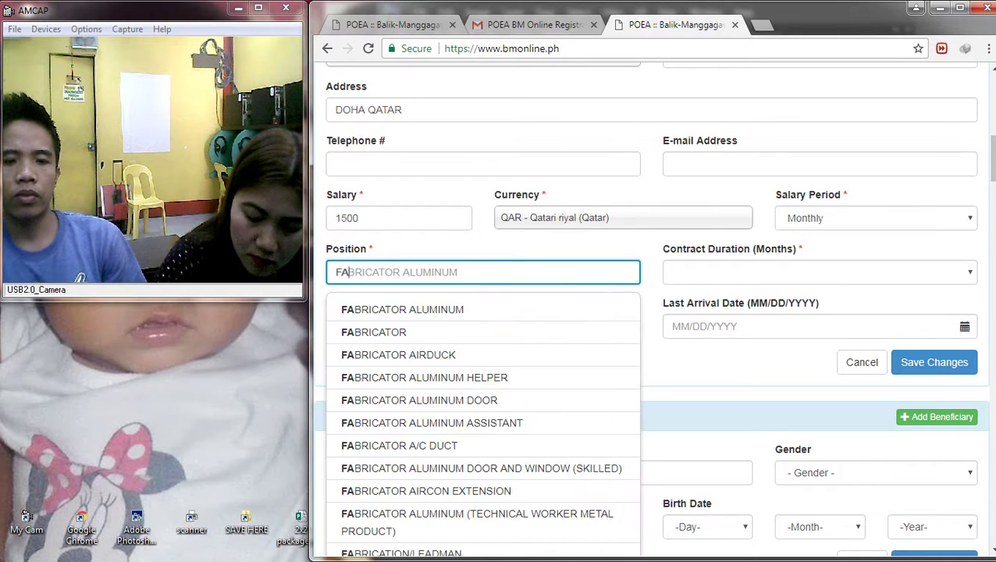
pyautogui.write('MILY')
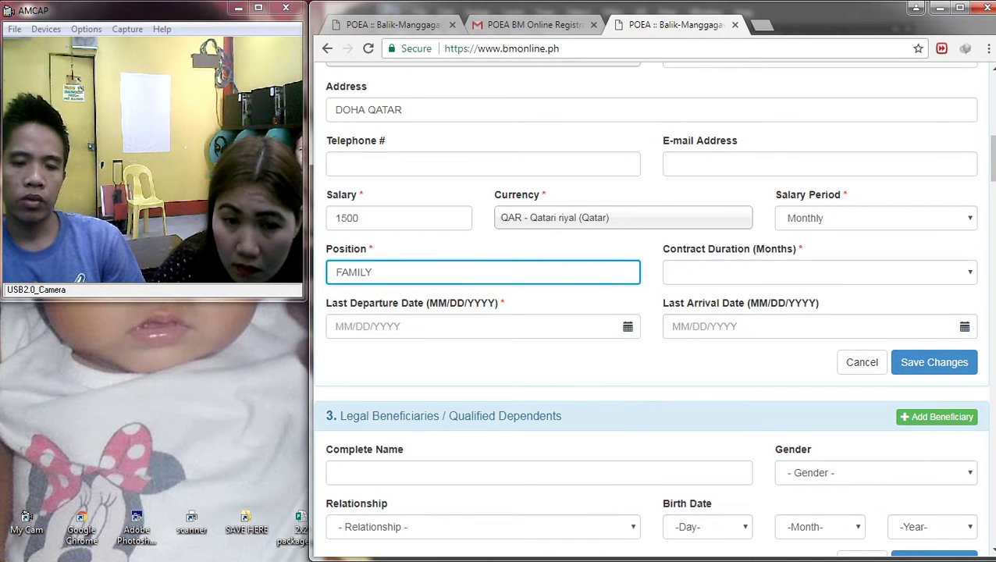
pyautogui.write(' MAIN')
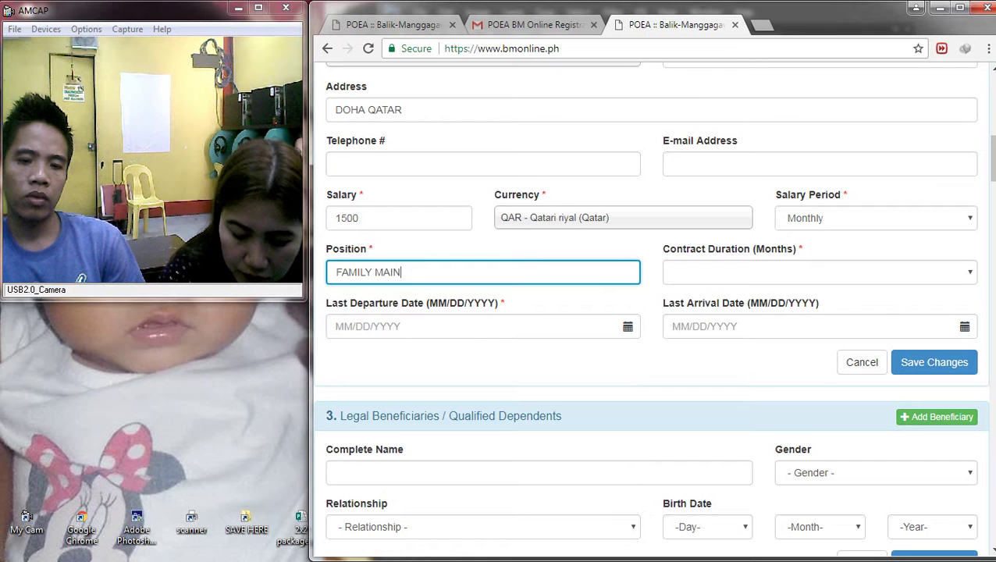
pyautogui.write('TENANCE')
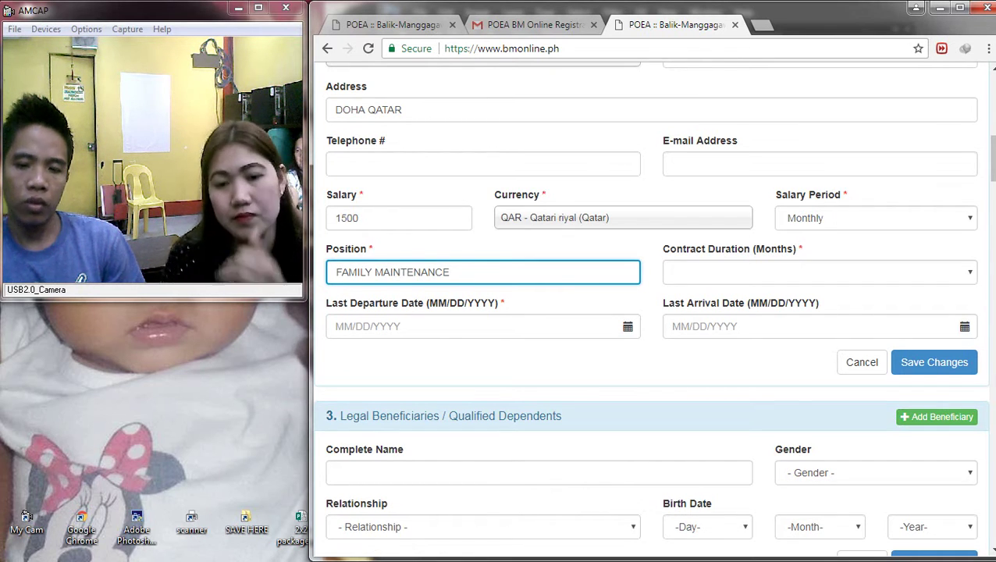
# - Set a 24-month duration, departure 03/08/2016 and arrival 03/08/2018, then save the contract
pyautogui.click(820, 271)
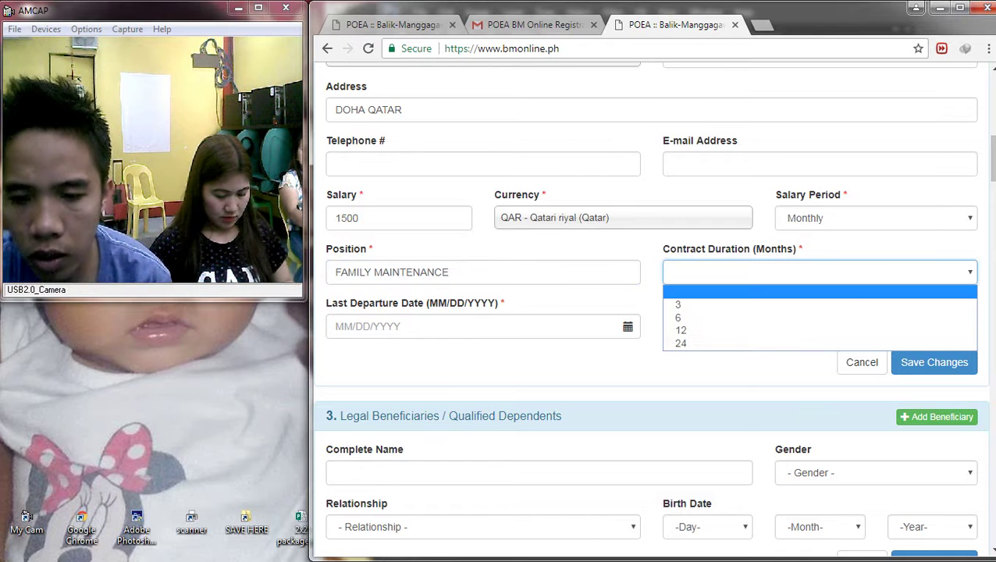
pyautogui.press('Down')
pyautogui.press('Down')
pyautogui.press('Down')
pyautogui.press('Down')
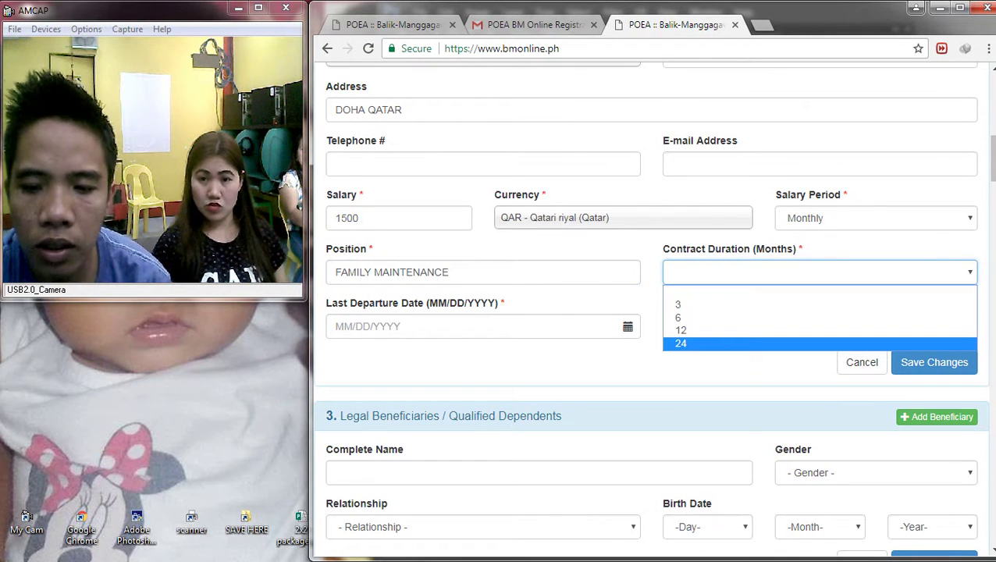
pyautogui.press('Return')
pyautogui.press('Tab')
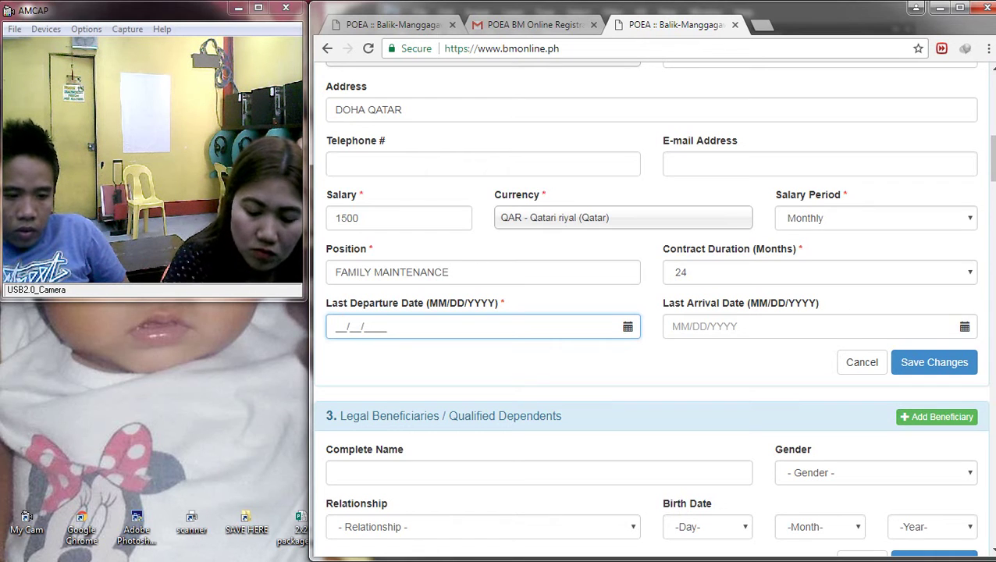
pyautogui.write('4')
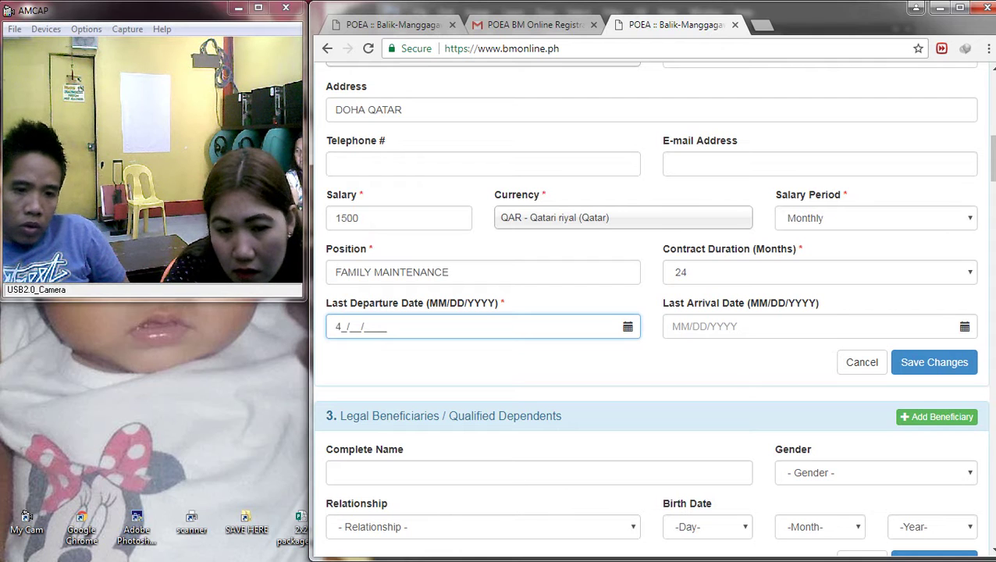
pyautogui.press('BackSpace')
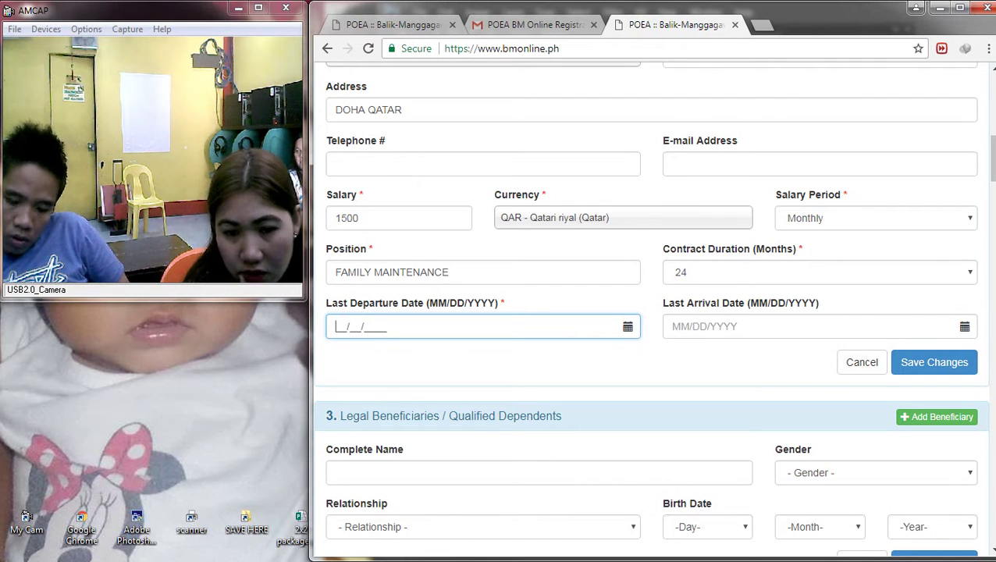
pyautogui.write('03/')
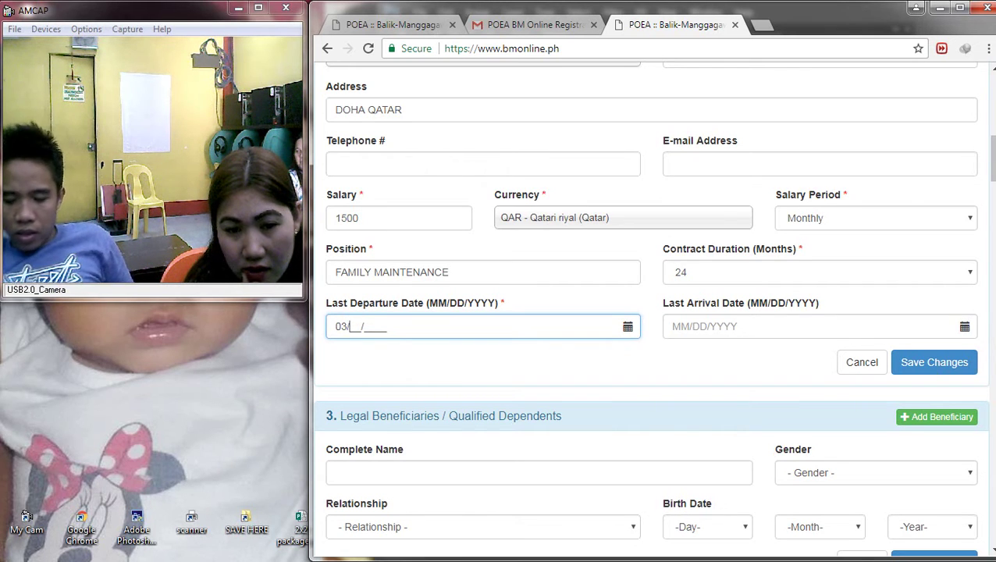
pyautogui.write('08/2016')
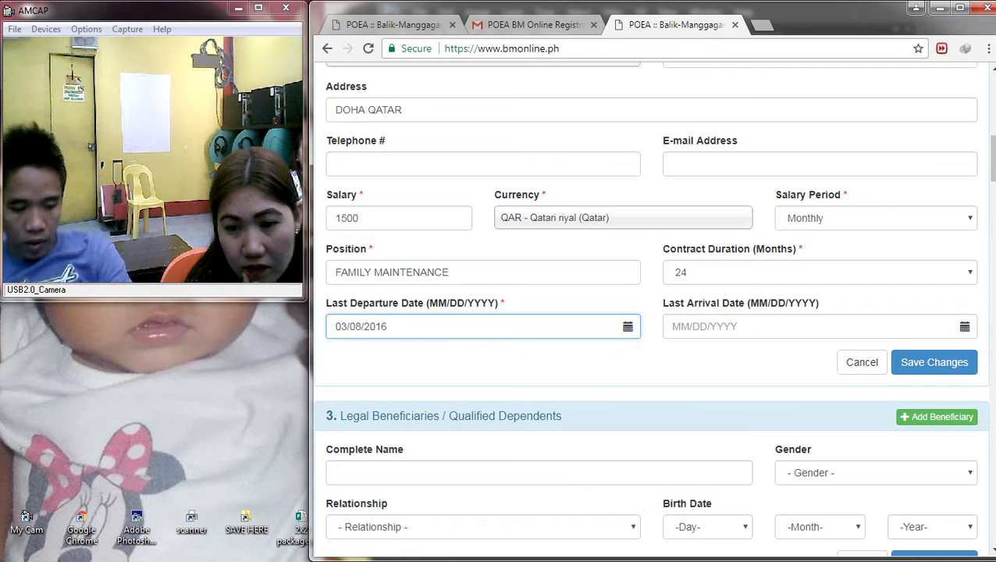
pyautogui.press('Tab')
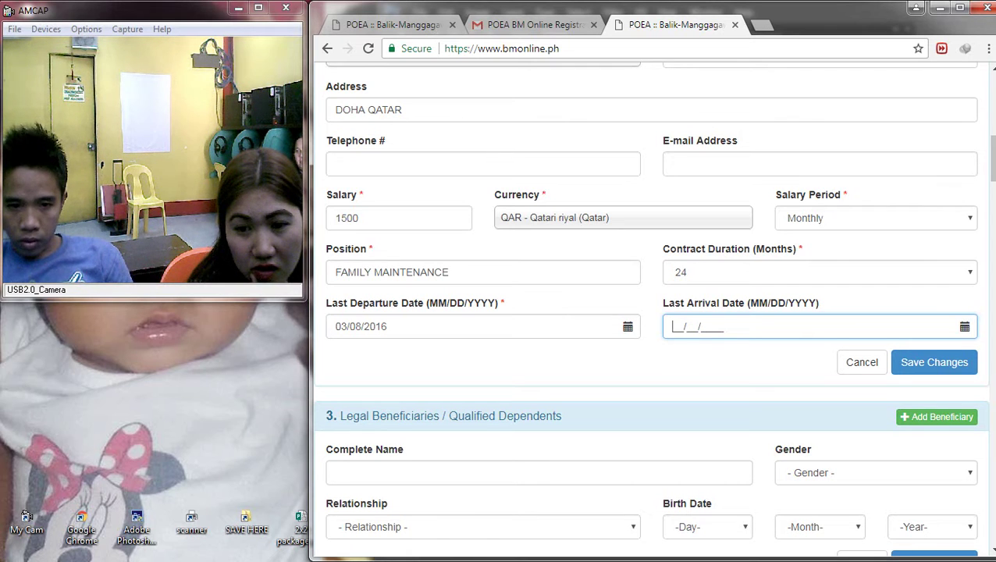
pyautogui.write('03/08/')
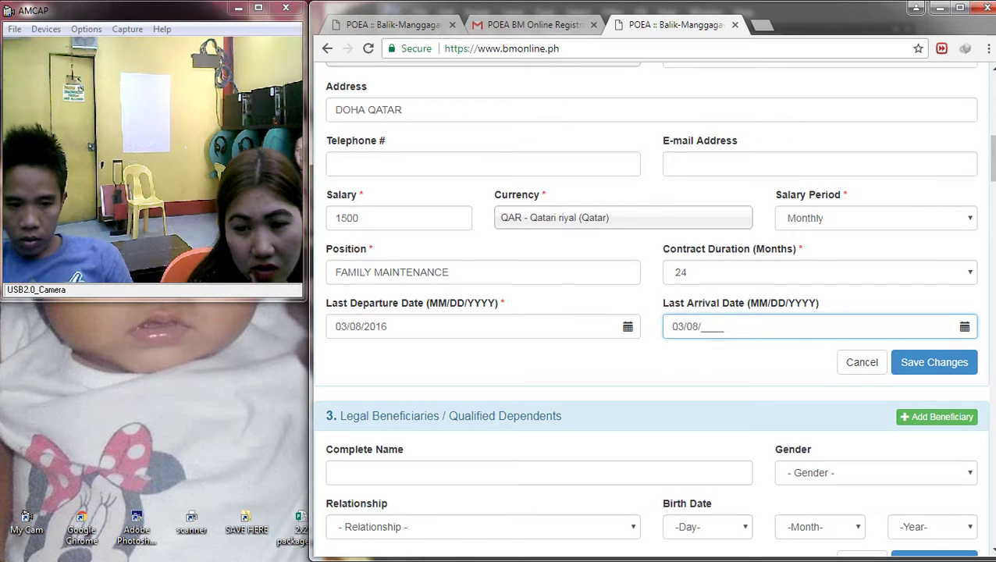
pyautogui.write('2018')
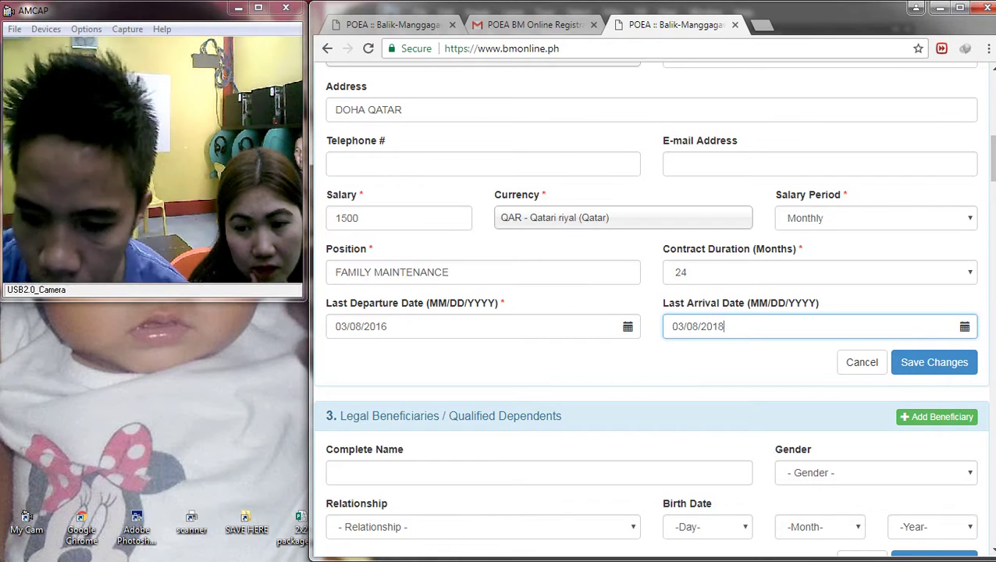
pyautogui.press('Return')
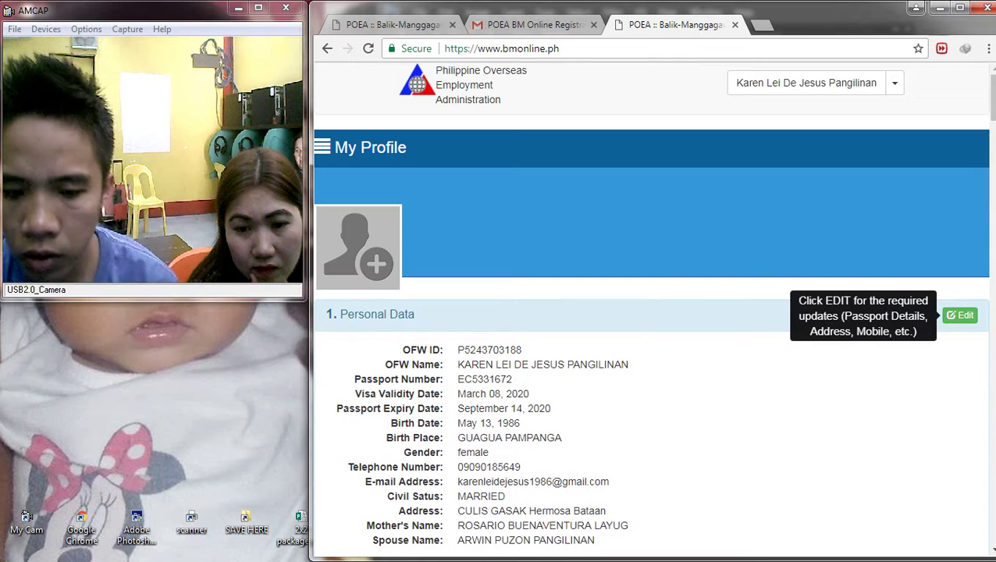
# - Scroll down to section 3 and click into the beneficiary's Complete Name field
pyautogui.scroll(-6, 654, 312)
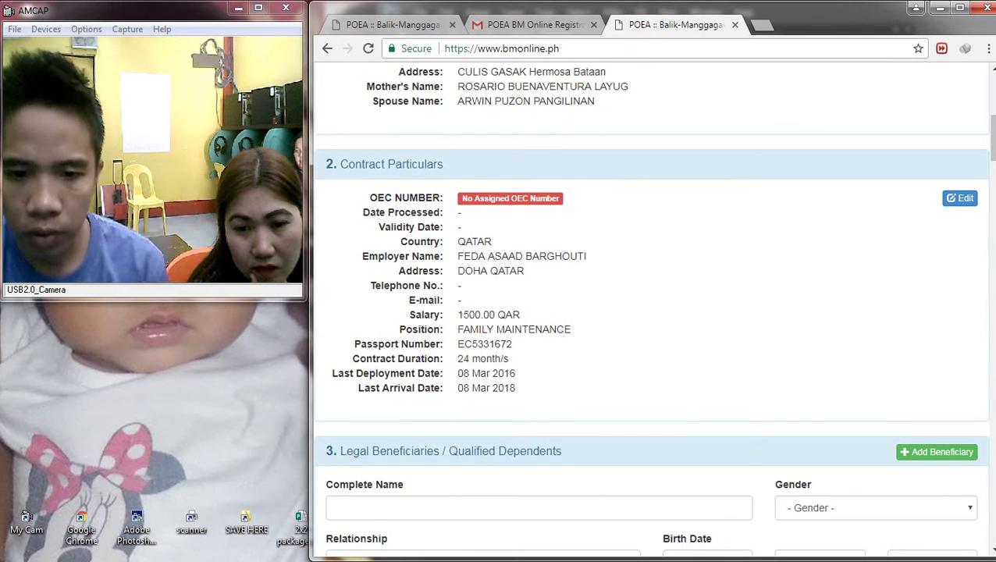
pyautogui.scroll(-4, 654, 313)
pyautogui.click(336, 214)
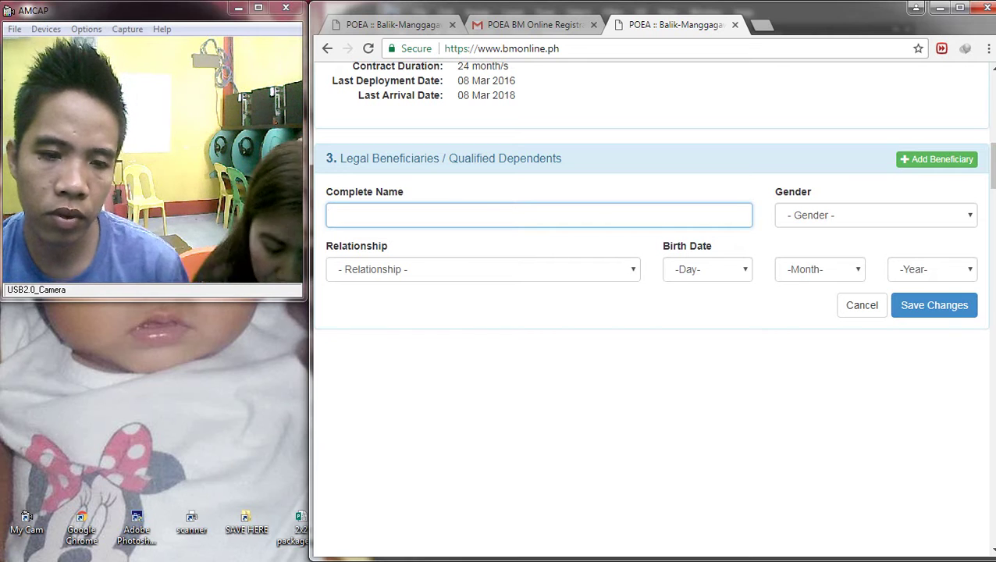
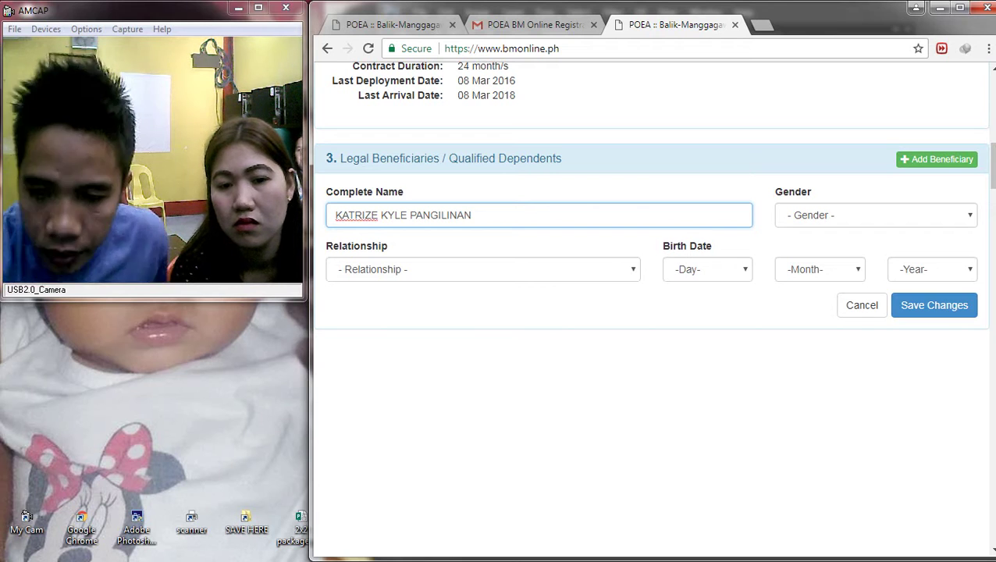
# - Enter the daughter's complete name, with gender Female and relationship DAUGHTER
pyautogui.click(875, 215)
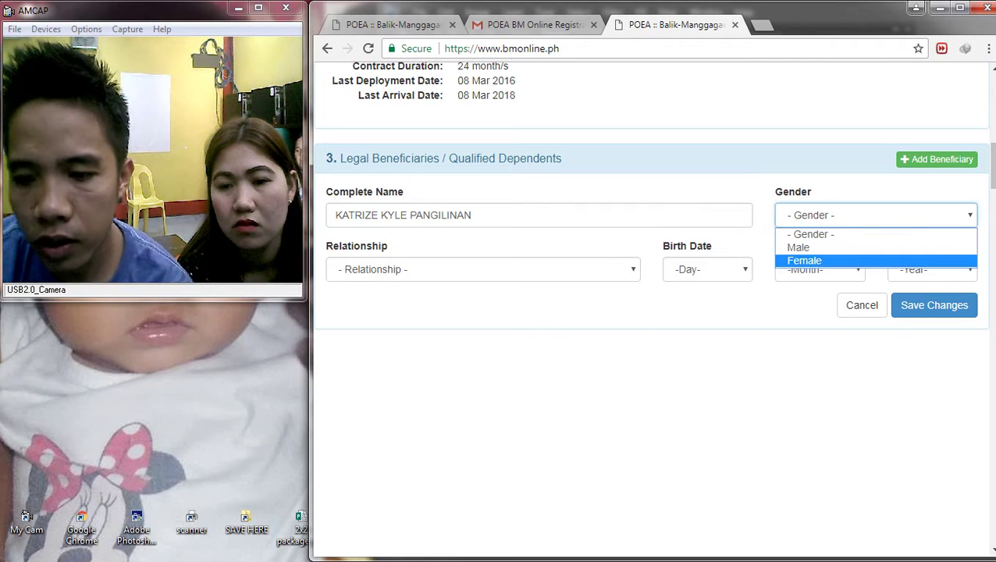
pyautogui.click(804, 257)
pyautogui.click(483, 269)
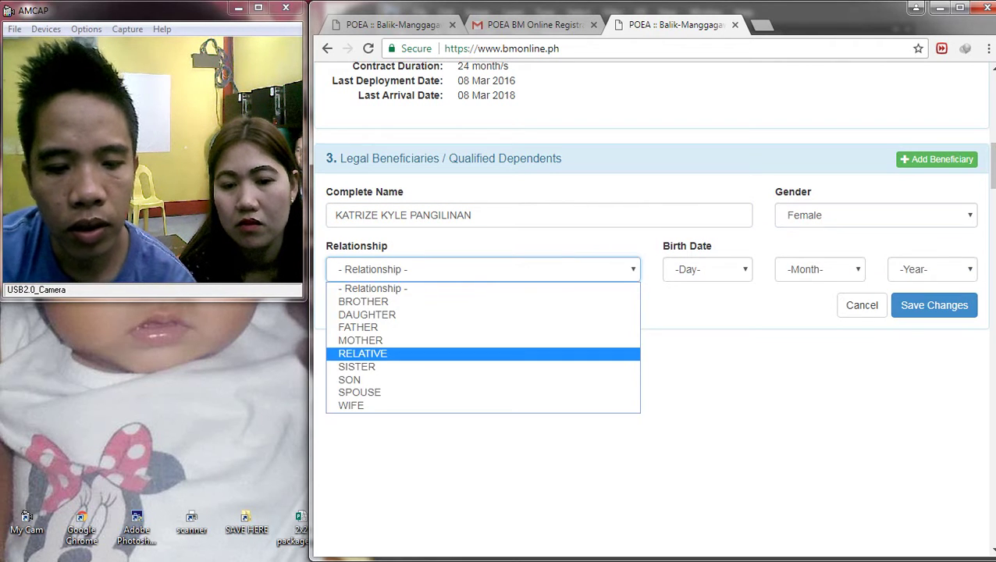
pyautogui.press('Down')
pyautogui.press('Up')
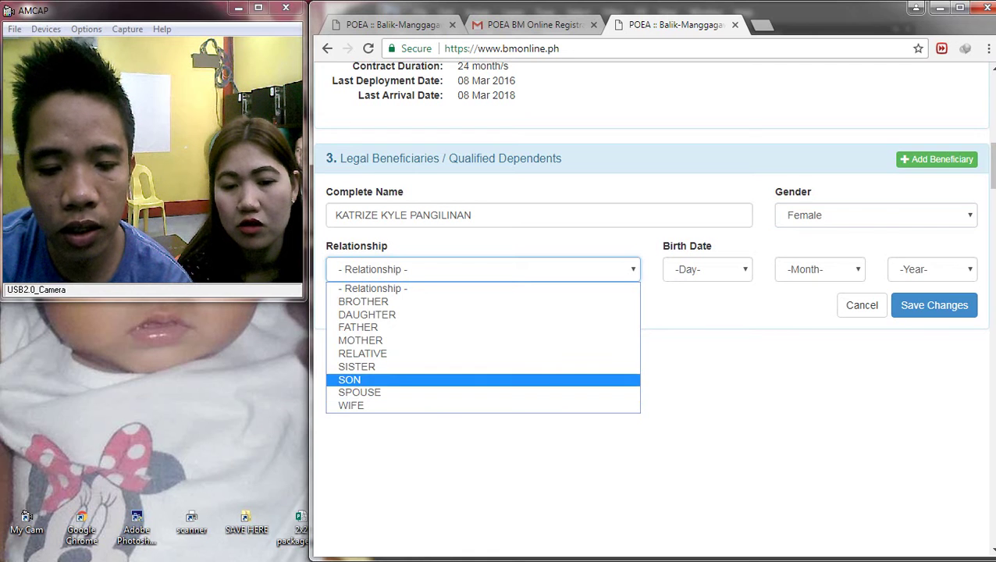
pyautogui.press('Up')
pyautogui.press('Up')
pyautogui.press('Up')
pyautogui.press('Up')
pyautogui.press('Up')
pyautogui.press('Return')
pyautogui.click(707, 269)
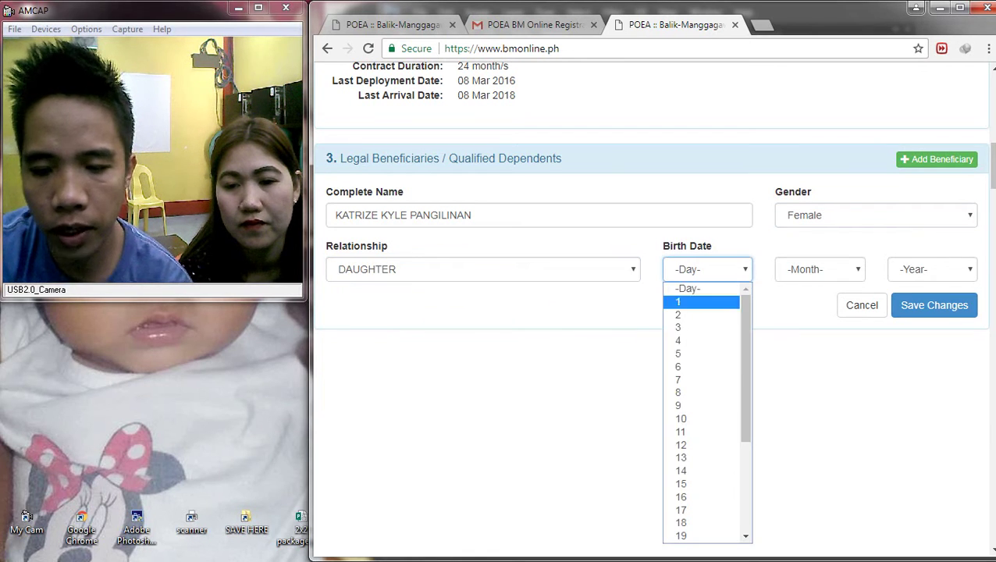
pyautogui.click(701, 314)
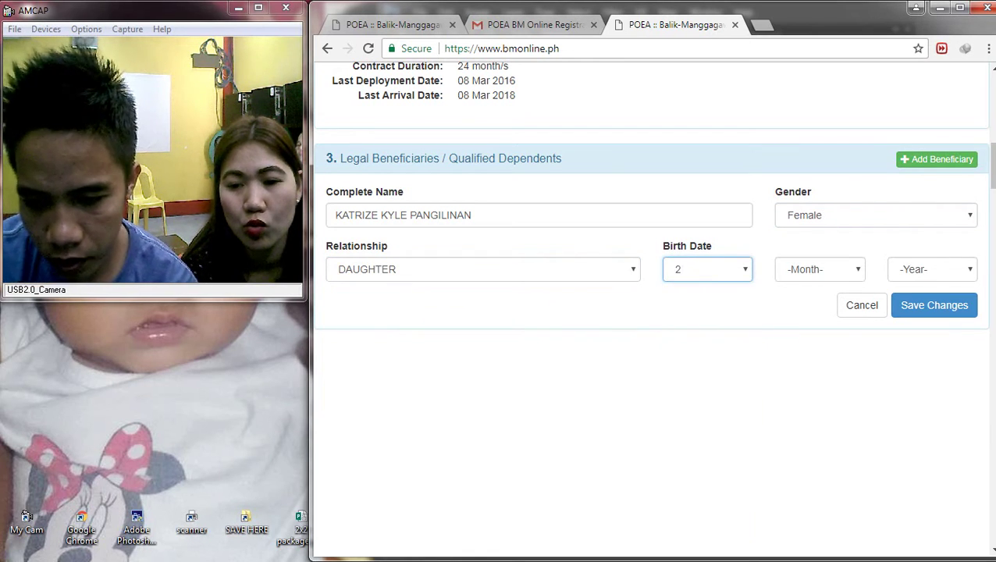
pyautogui.click(819, 269)
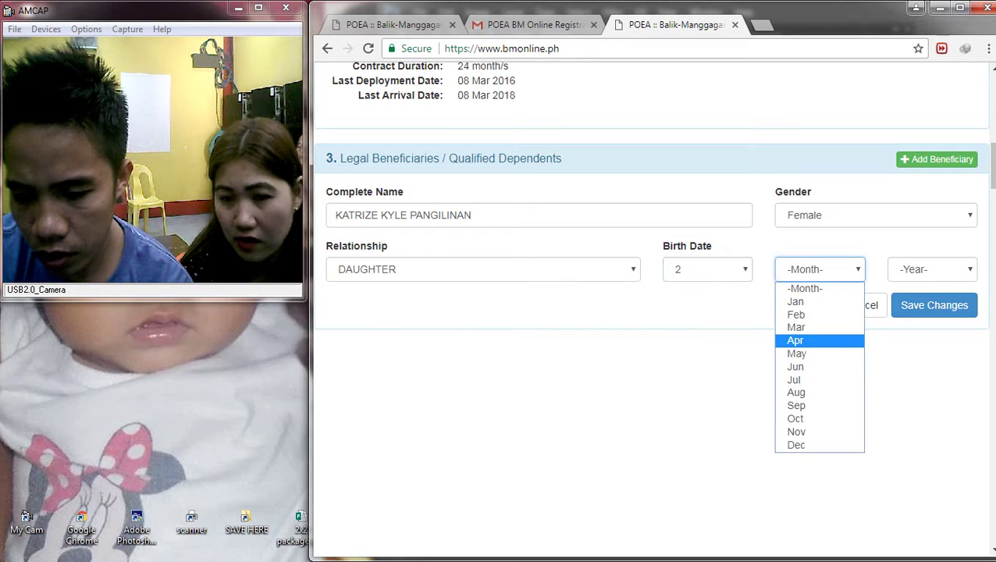
pyautogui.click(707, 269)
pyautogui.click(707, 269)
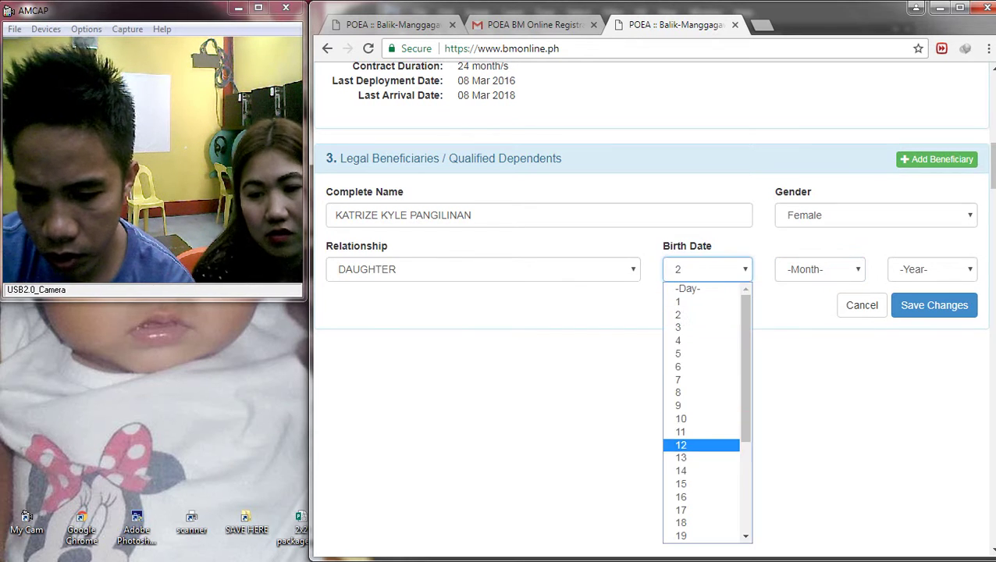
pyautogui.click(681, 496)
pyautogui.click(820, 269)
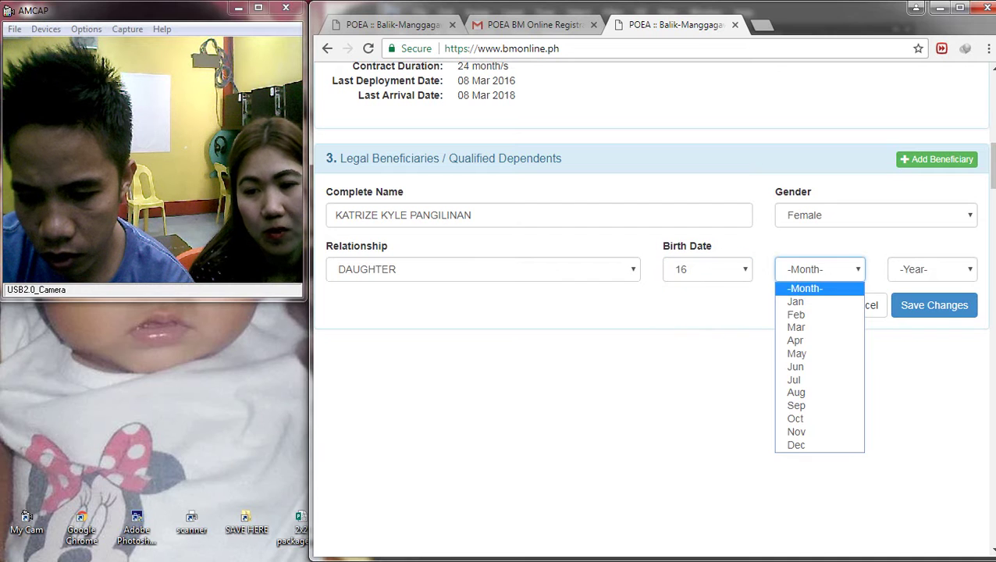
pyautogui.click(796, 314)
pyautogui.click(932, 269)
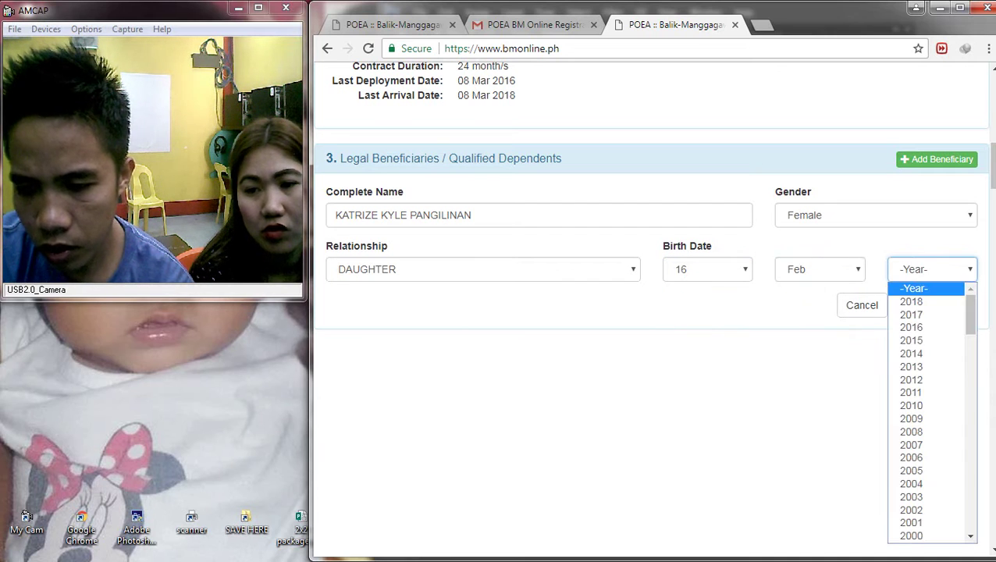
pyautogui.scroll(-20, 929, 409)
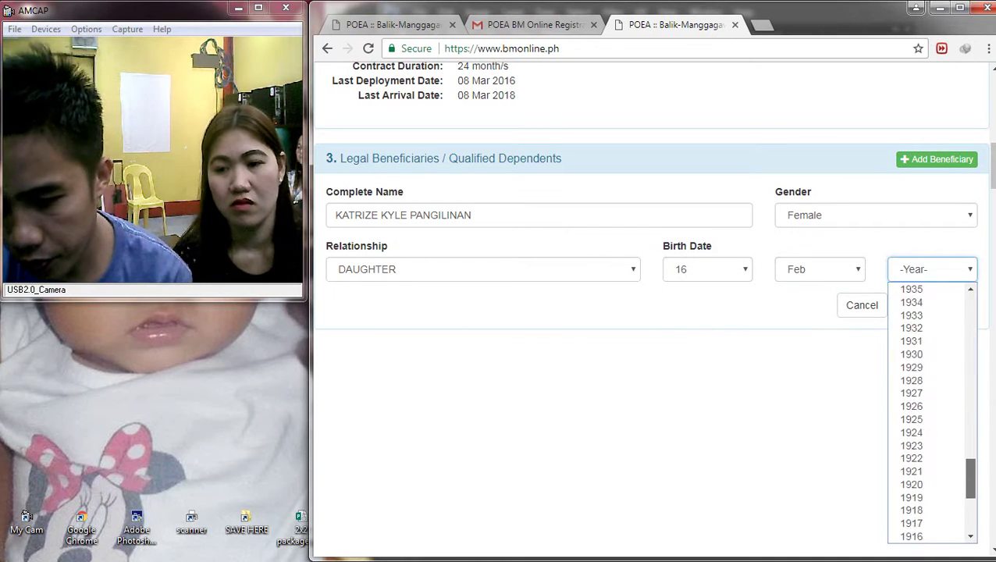
pyautogui.scroll(20, 928, 410)
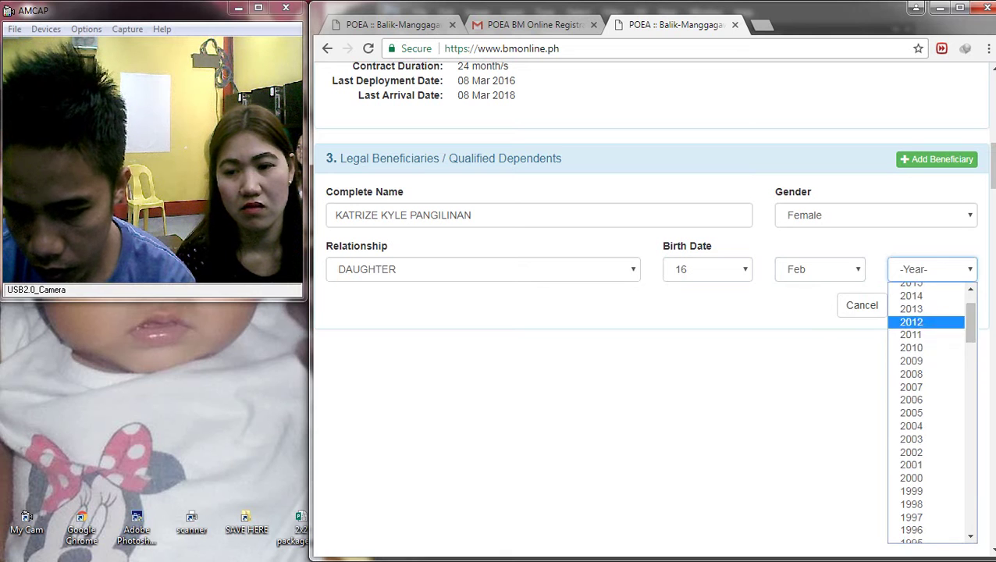
pyautogui.click(911, 399)
pyautogui.click(932, 306)
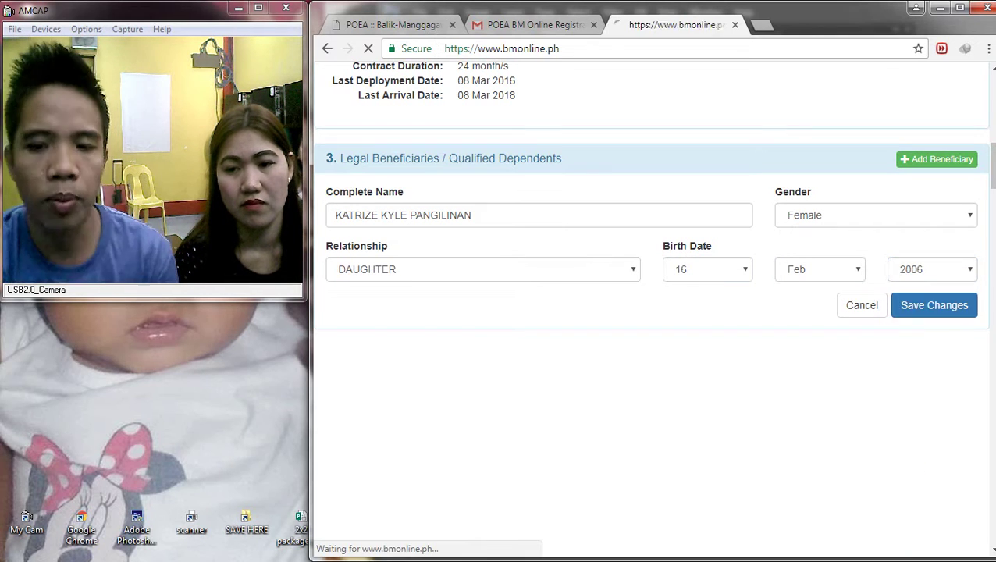
# - Add another beneficiary with the son's name, relationship SON and gender Male
pyautogui.scroll(-10, 652, 312)
pyautogui.scroll(2, 652, 313)
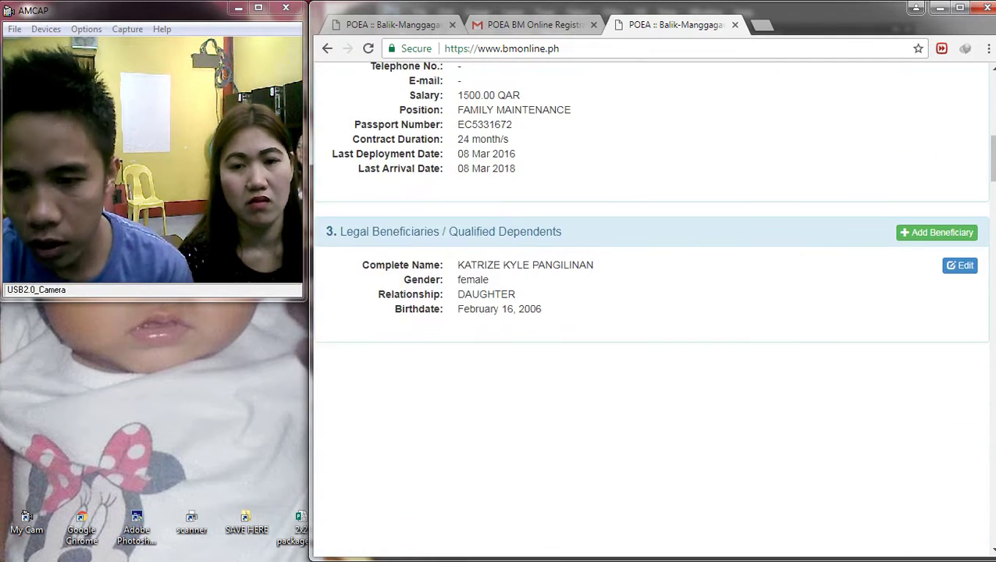
pyautogui.rightClick(976, 238)
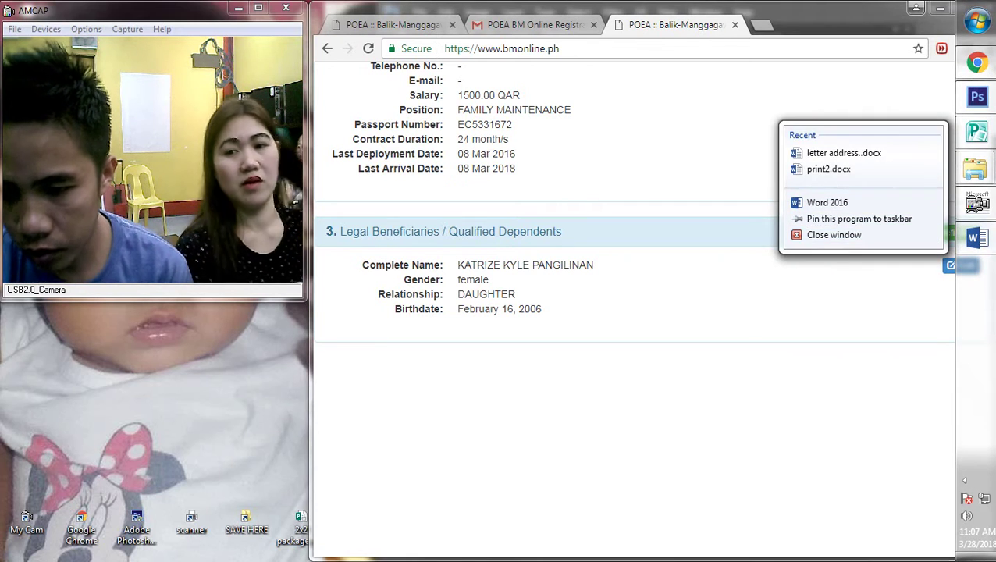
pyautogui.press('Escape')
pyautogui.click(932, 232)
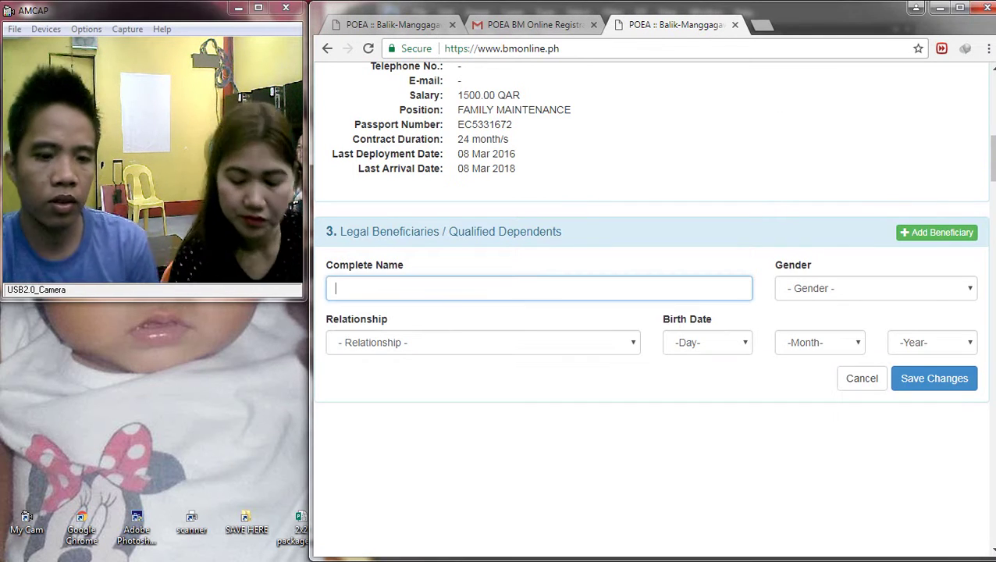
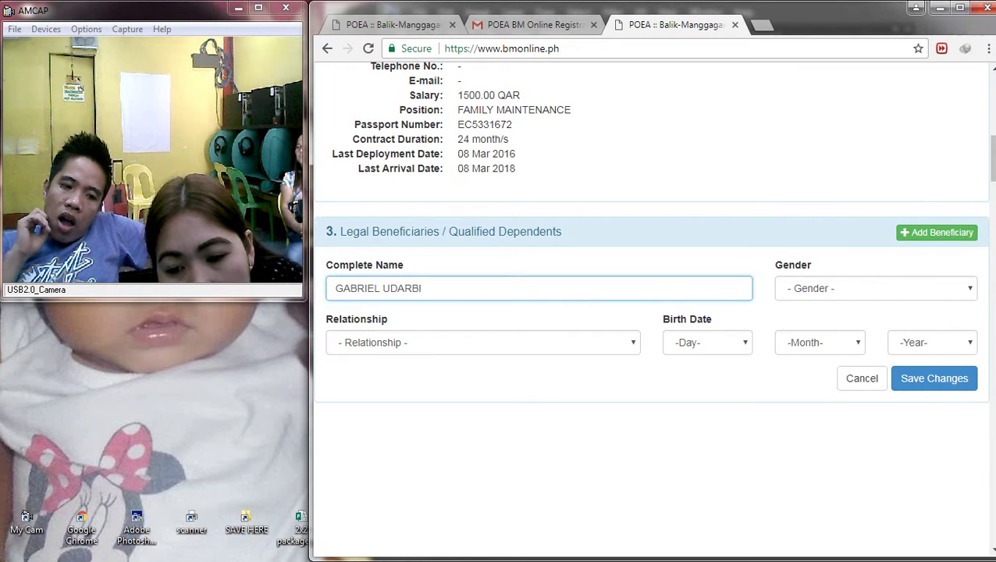
pyautogui.click(483, 342)
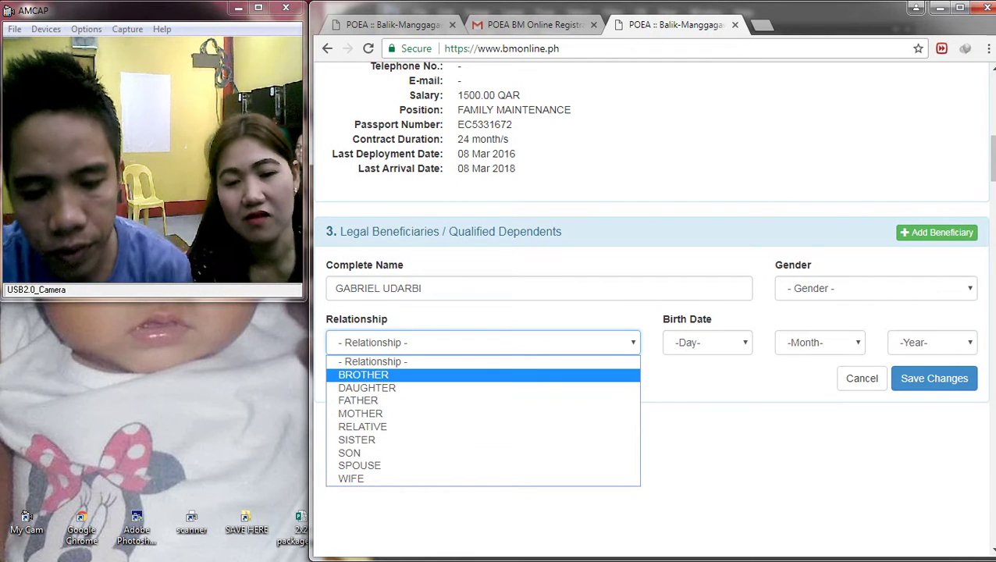
pyautogui.click(349, 453)
pyautogui.click(876, 288)
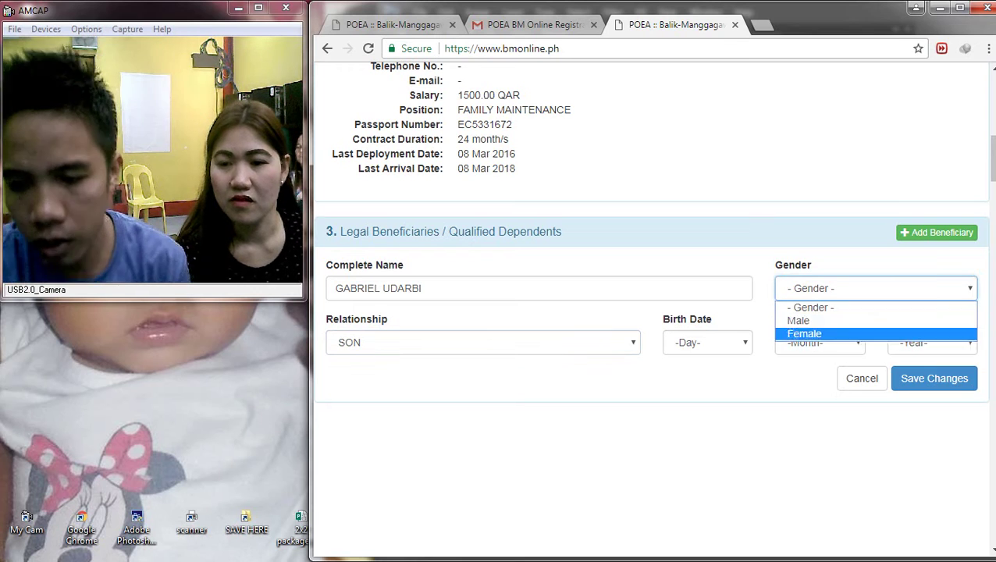
pyautogui.click(797, 320)
pyautogui.click(707, 342)
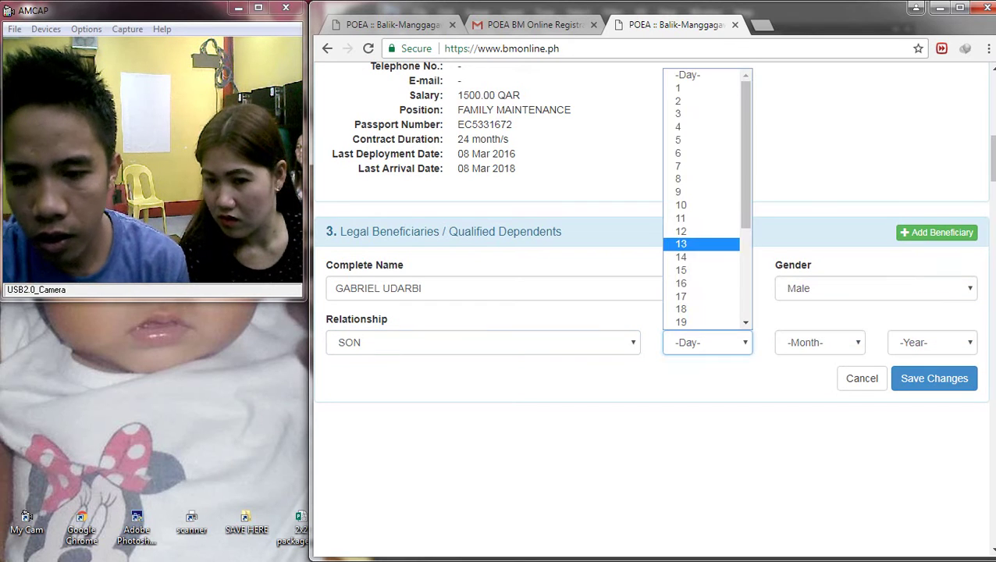
pyautogui.click(678, 88)
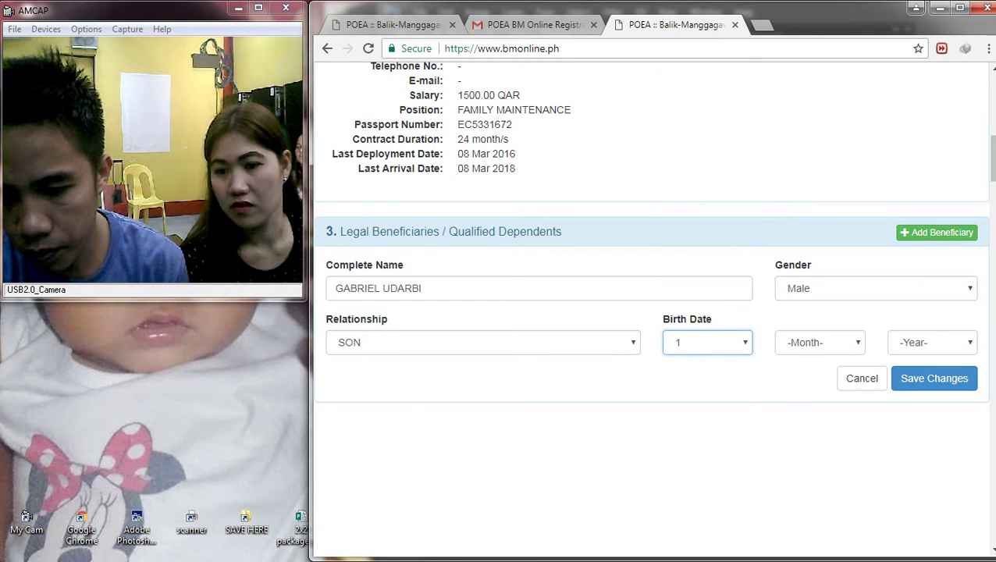
pyautogui.click(819, 341)
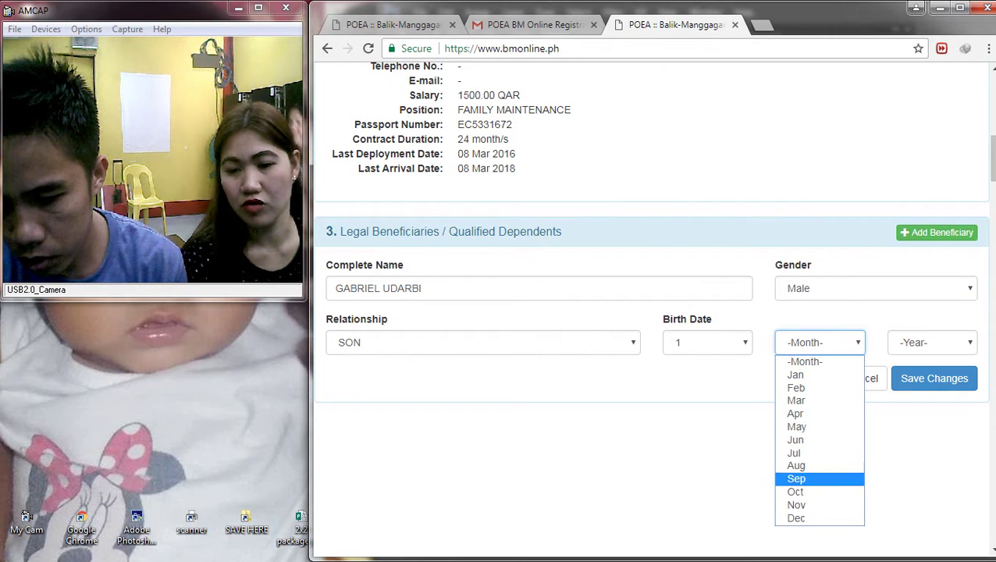
pyautogui.click(795, 492)
pyautogui.click(932, 342)
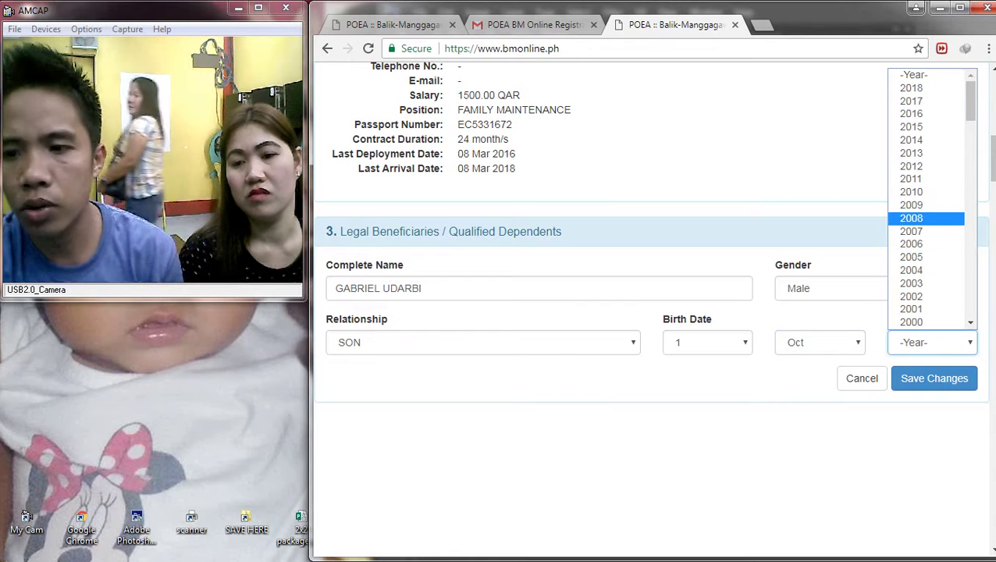
pyautogui.scroll(-8, 929, 218)
pyautogui.scroll(9, 929, 218)
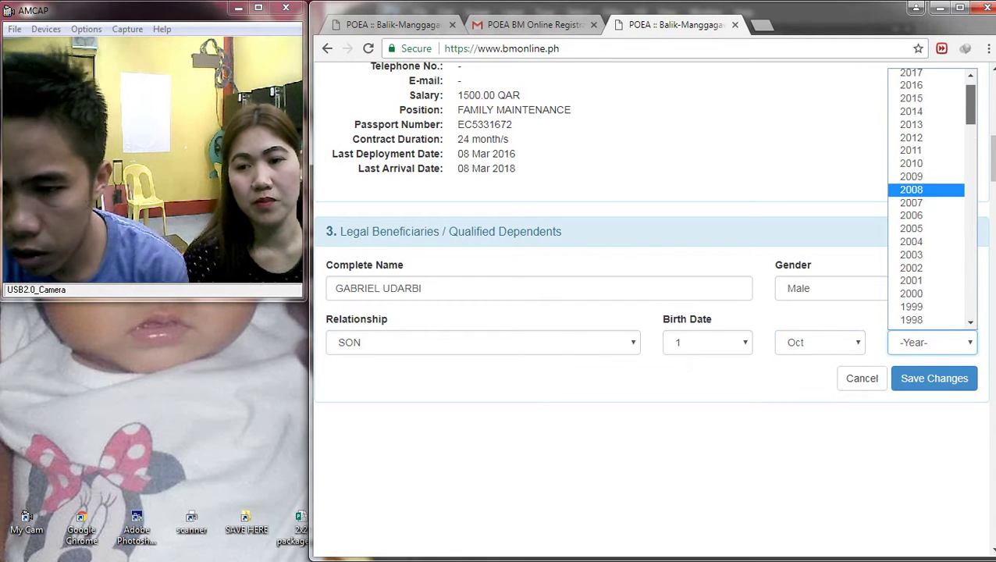
pyautogui.click(921, 270)
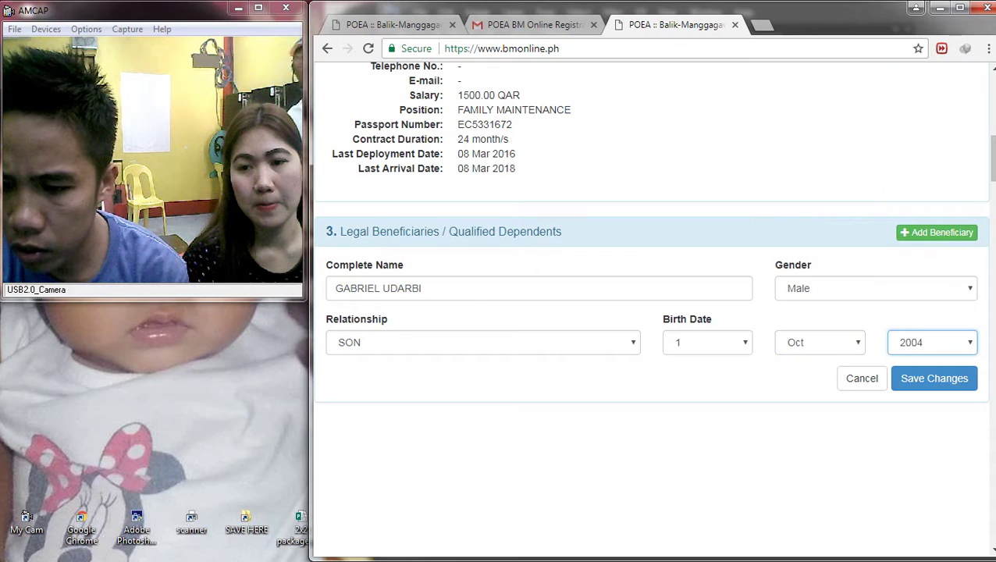
pyautogui.click(933, 377)
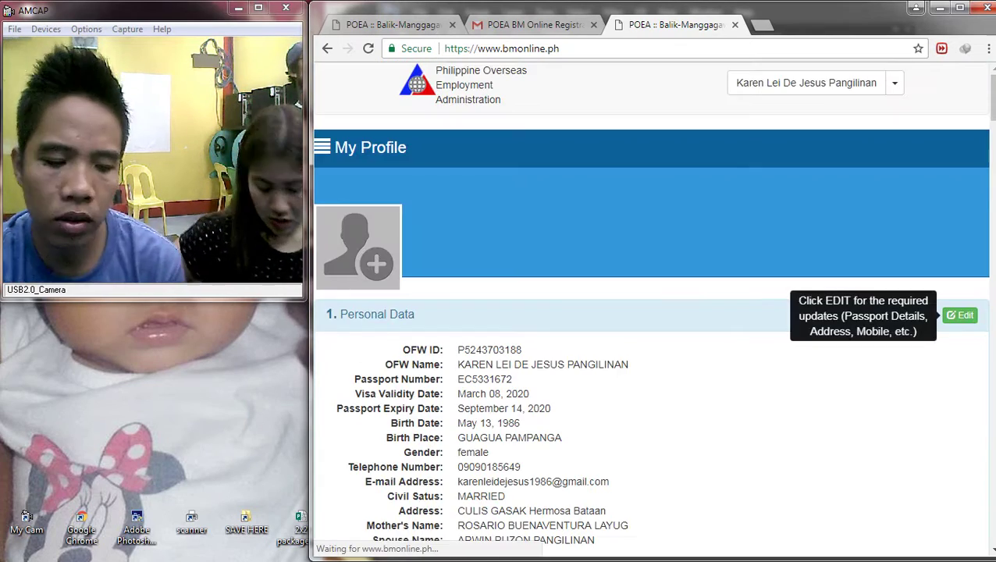
# - Scroll through the profile to check both beneficiaries are listed
pyautogui.scroll(-9, 959, 315)
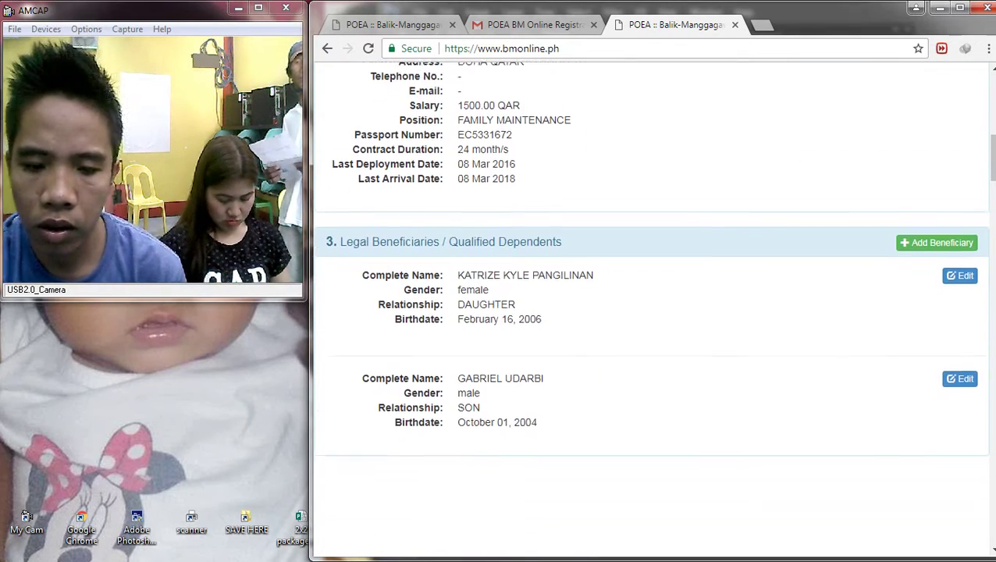
pyautogui.scroll(4, 652, 312)
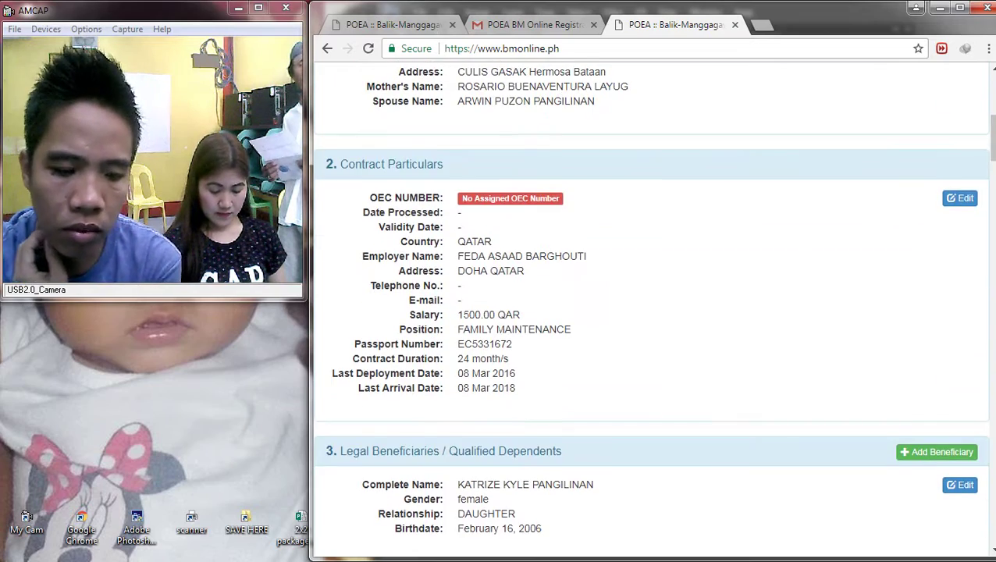
pyautogui.scroll(6, 651, 312)
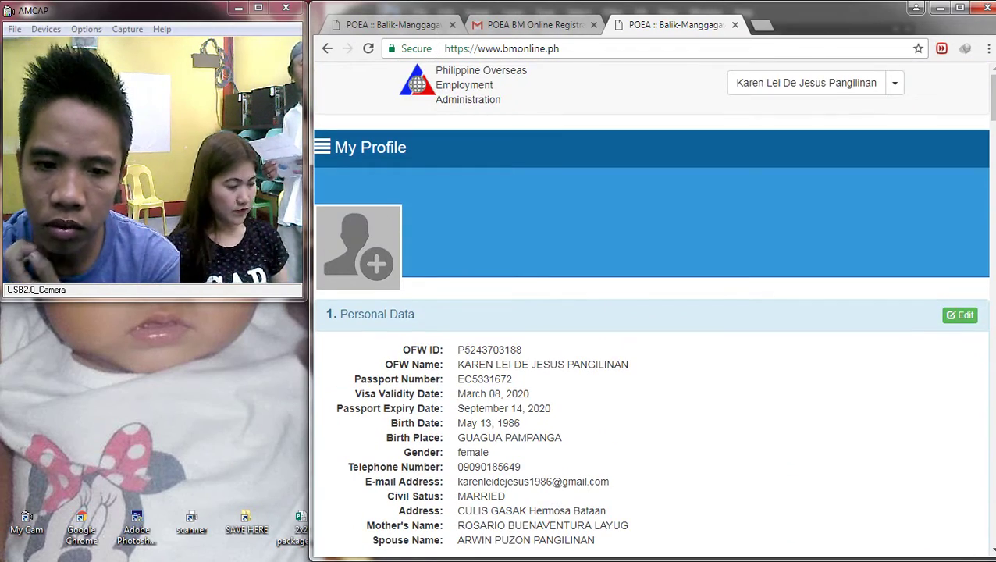
# - Bring Photoshop forward, minimise it, and open the desktop scanner shortcut's menu
pyautogui.moveTo(357, 247)
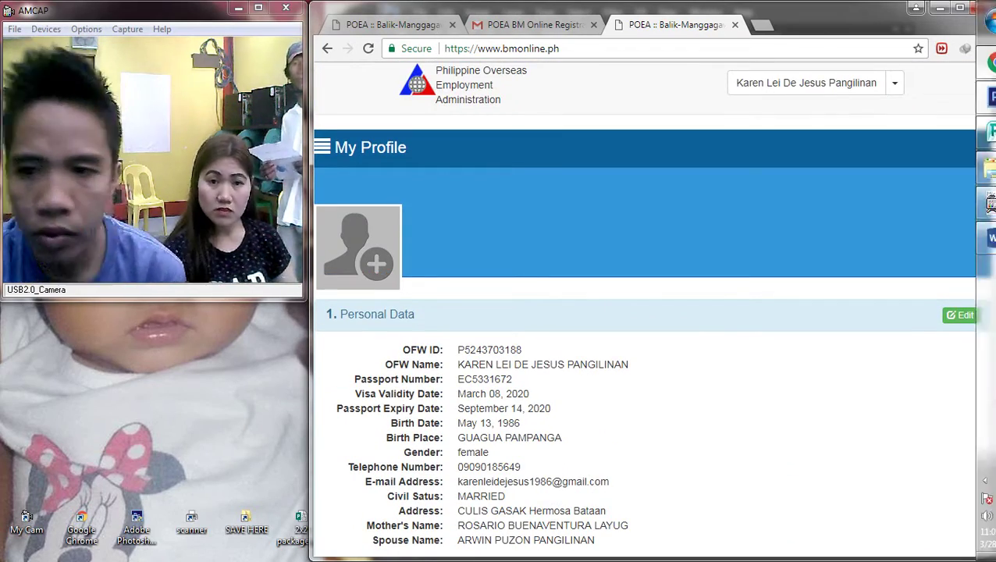
pyautogui.click(977, 98)
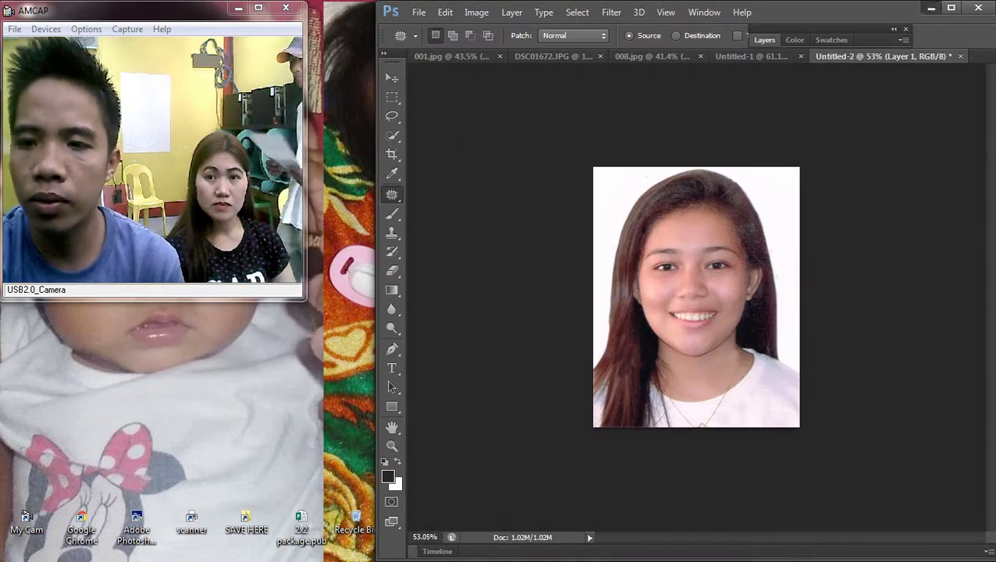
pyautogui.click(931, 7)
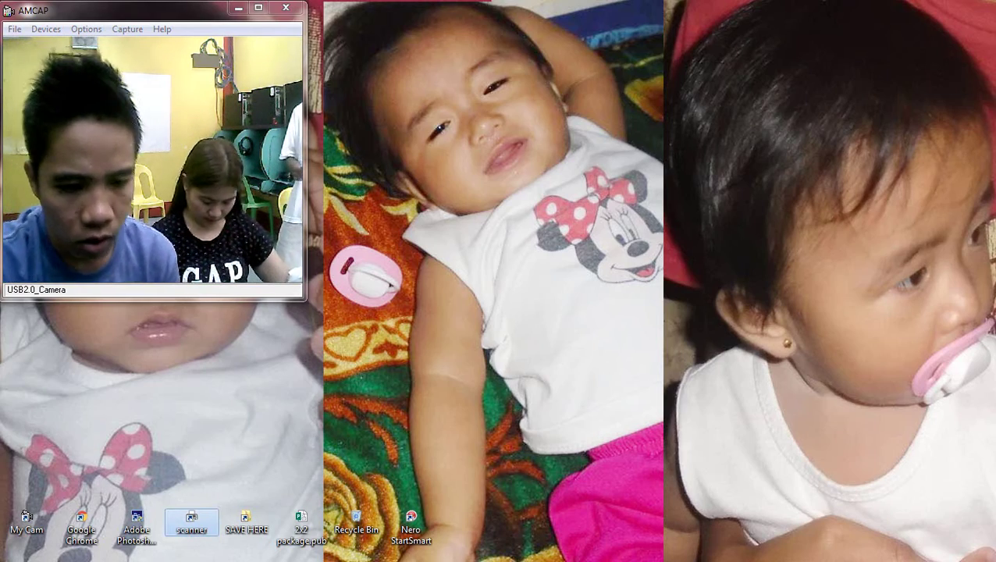
pyautogui.rightClick(195, 523)
# - Start a new 400 DPI colour scan on the Brother MFC-J430W flatbed
pyautogui.click(352, 288)
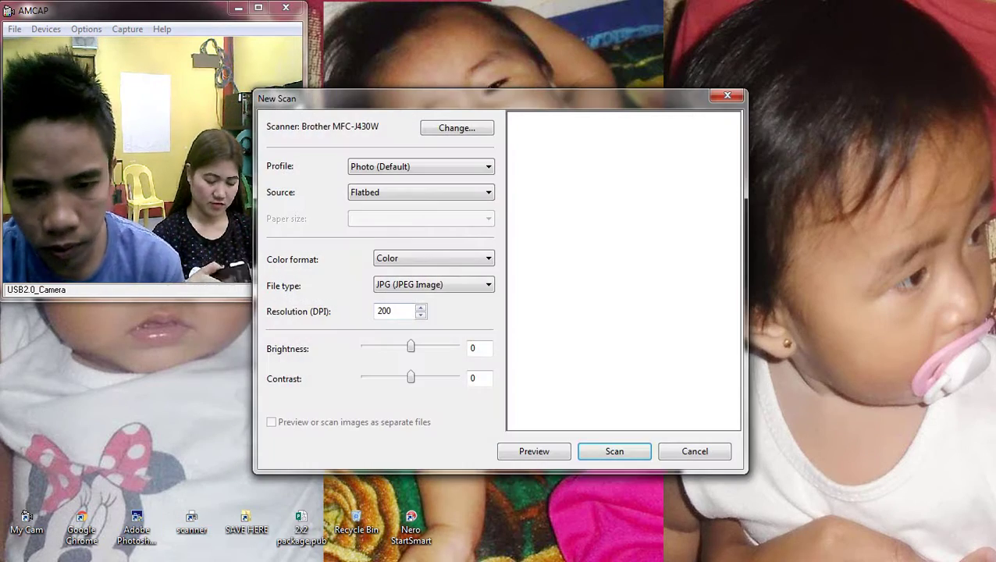
pyautogui.moveTo(391, 98); pyautogui.dragTo(541, 74)
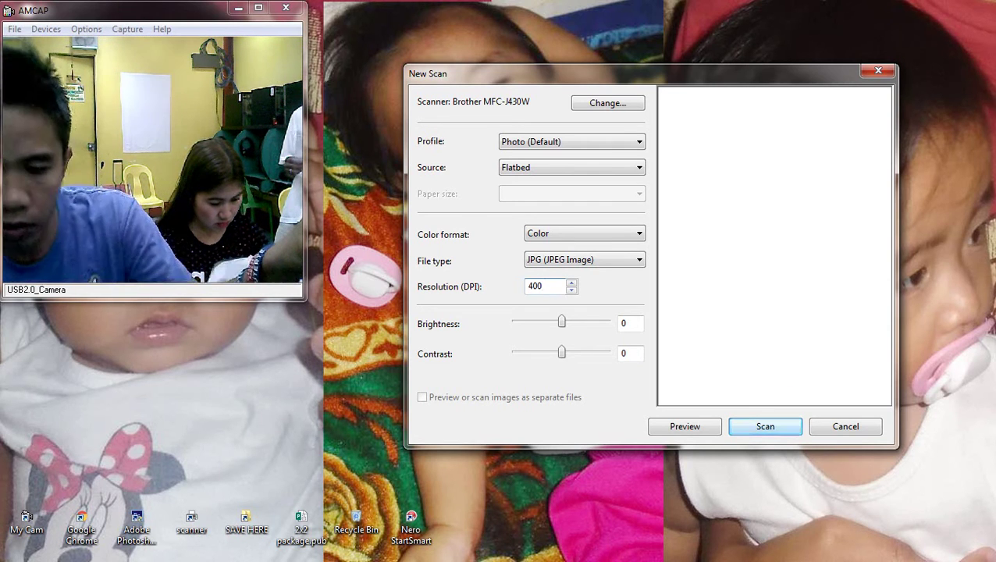
pyautogui.press('Return')
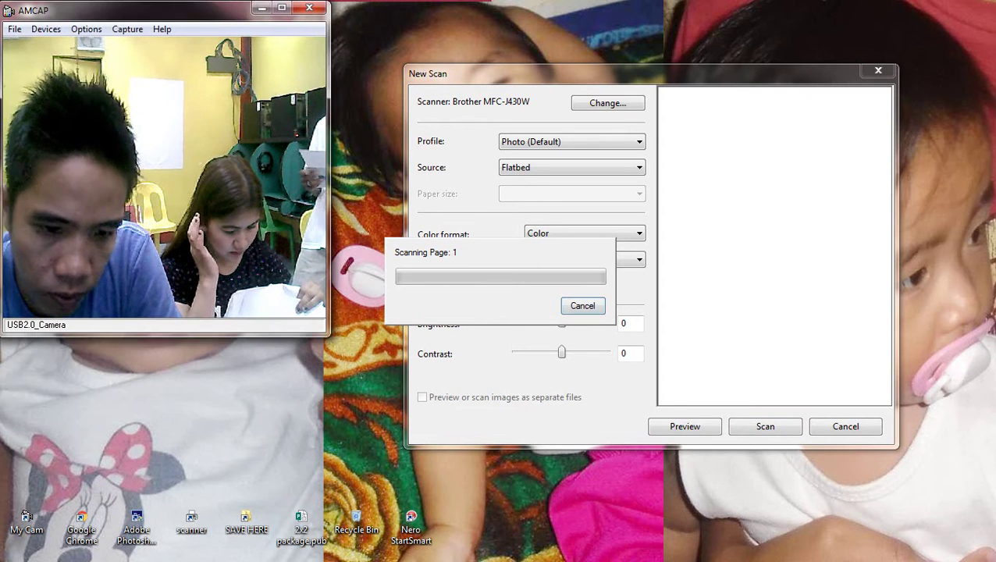
# - Refresh the desktop several times while the scan finishes
pyautogui.rightClick(793, 288)
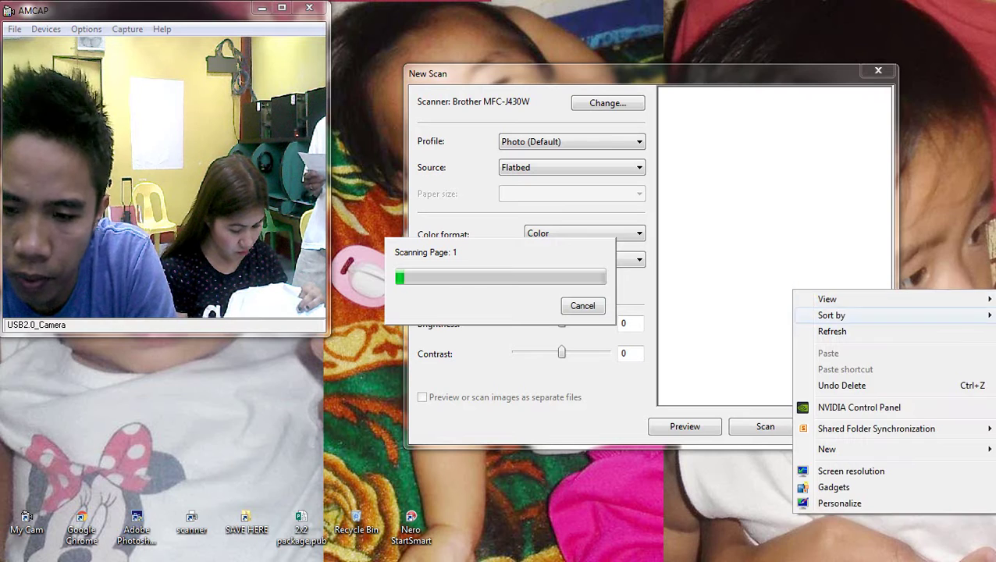
pyautogui.click(830, 331)
pyautogui.rightClick(793, 252)
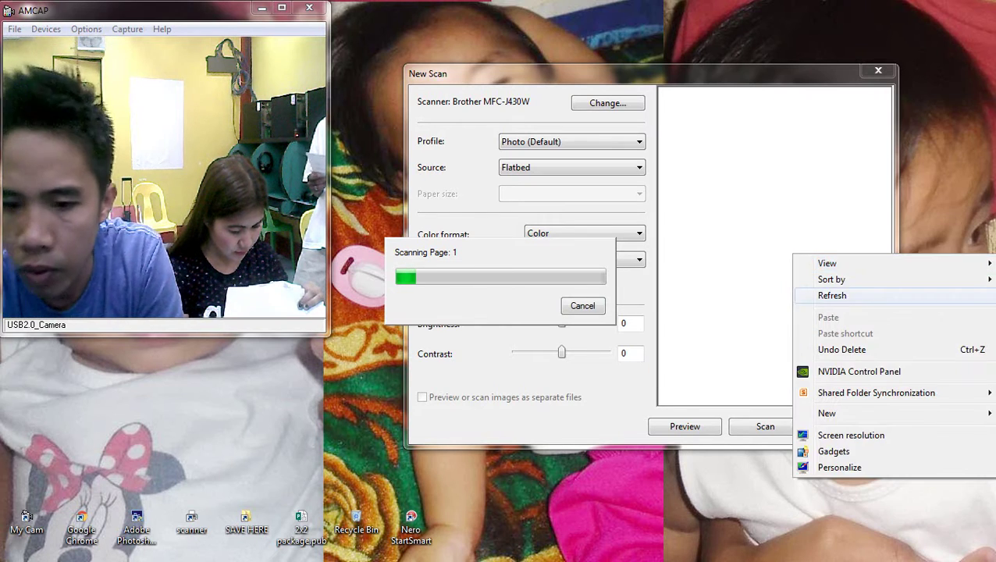
pyautogui.click(832, 295)
pyautogui.rightClick(791, 247)
pyautogui.click(832, 291)
pyautogui.rightClick(791, 246)
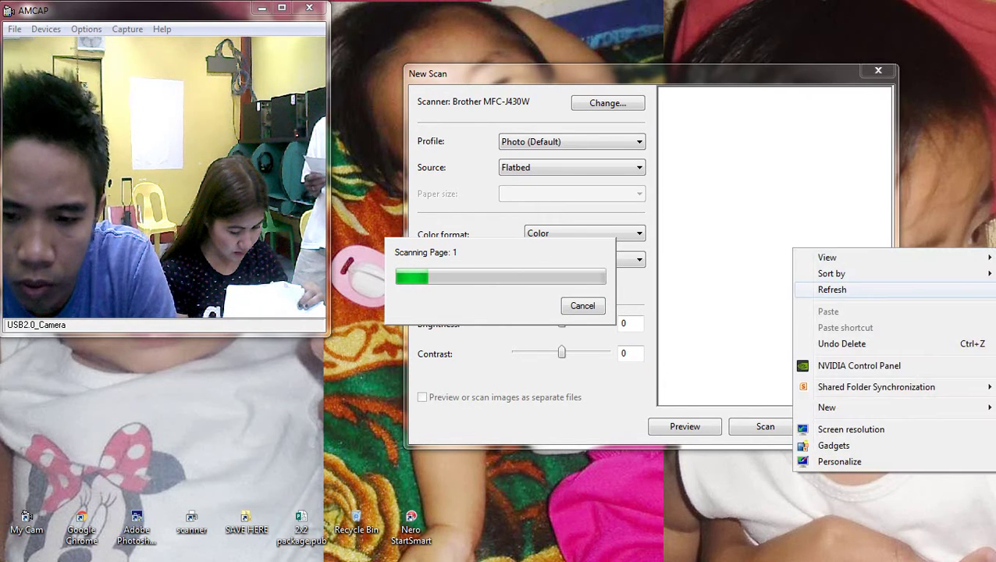
pyautogui.click(831, 287)
# - Import the finished scan as 009.jpg and open it in Photoshop
pyautogui.rightClick(976, 203)
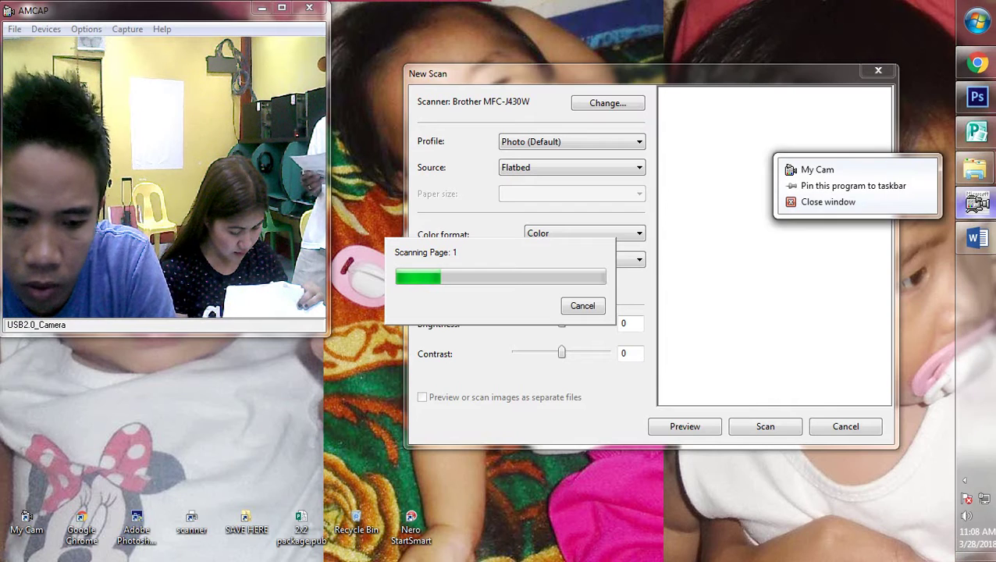
pyautogui.rightClick(728, 49)
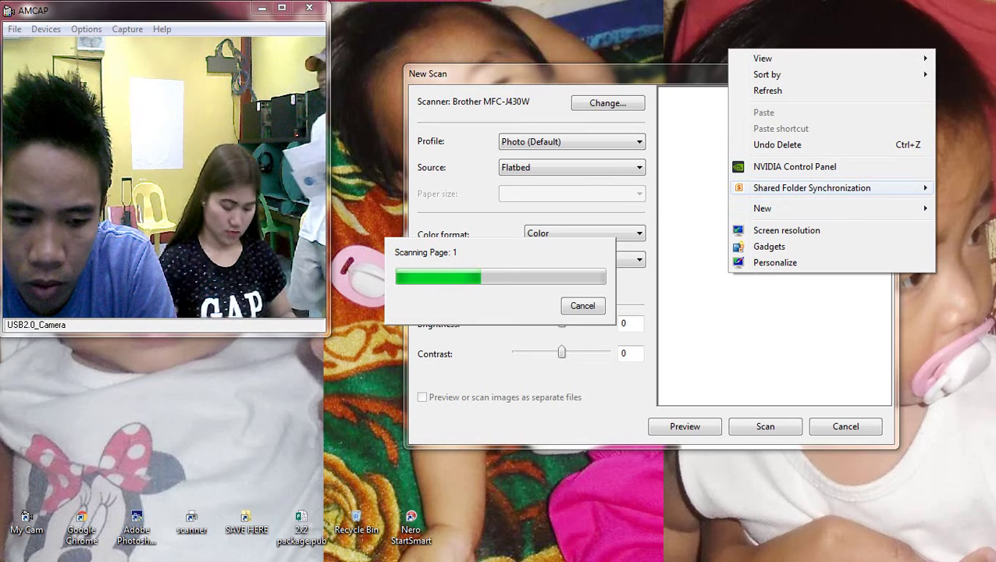
pyautogui.moveTo(812, 188)
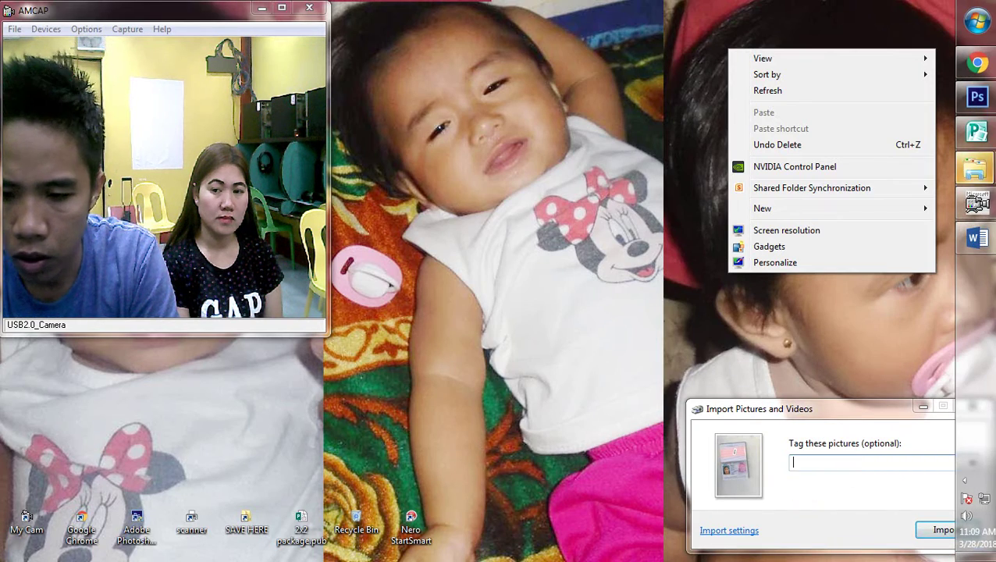
pyautogui.press('Return')
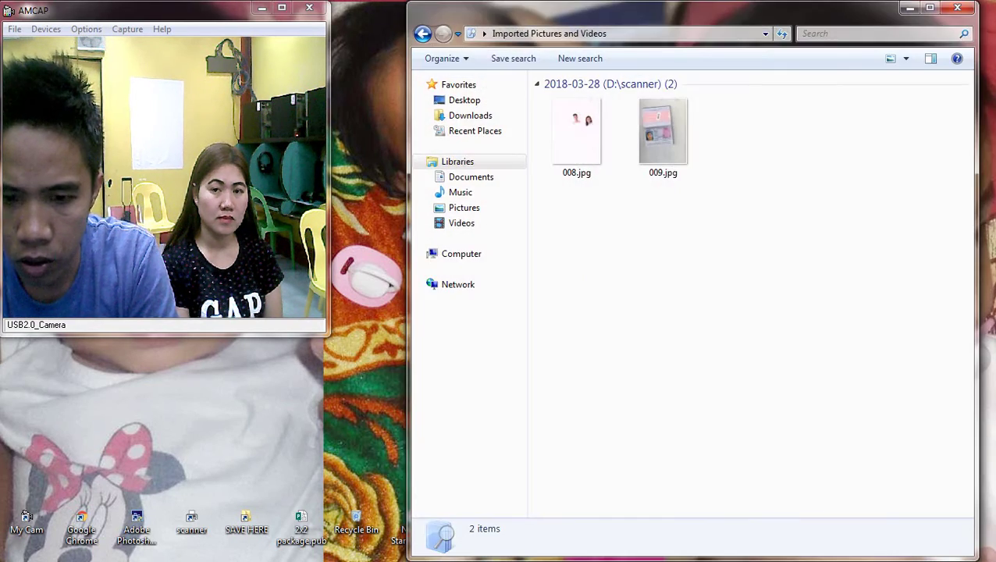
pyautogui.moveTo(663, 132); pyautogui.dragTo(695, 297)
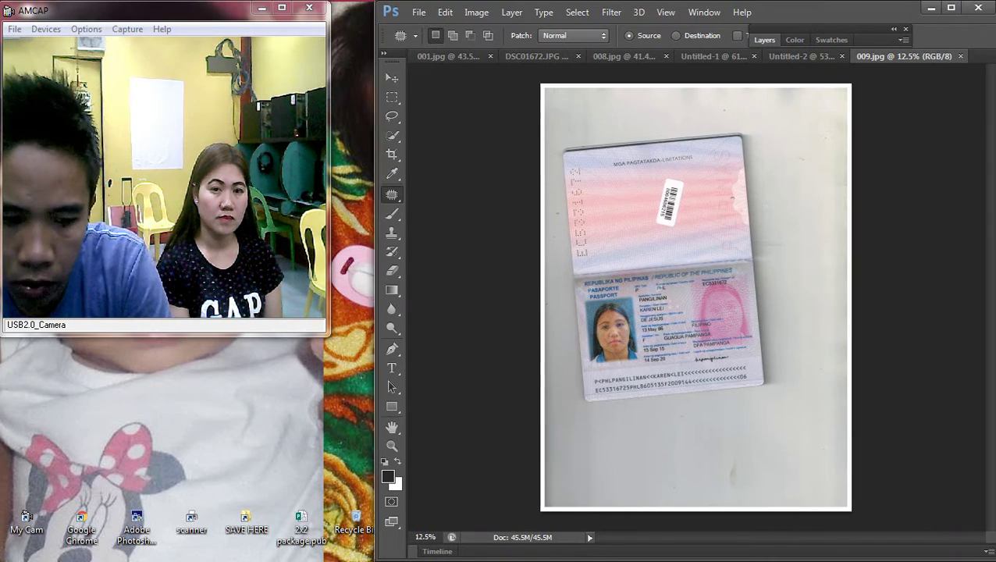
# - Select the whole scan and rotate it to straighten the passport
pyautogui.hotkey('ctrl', '-')
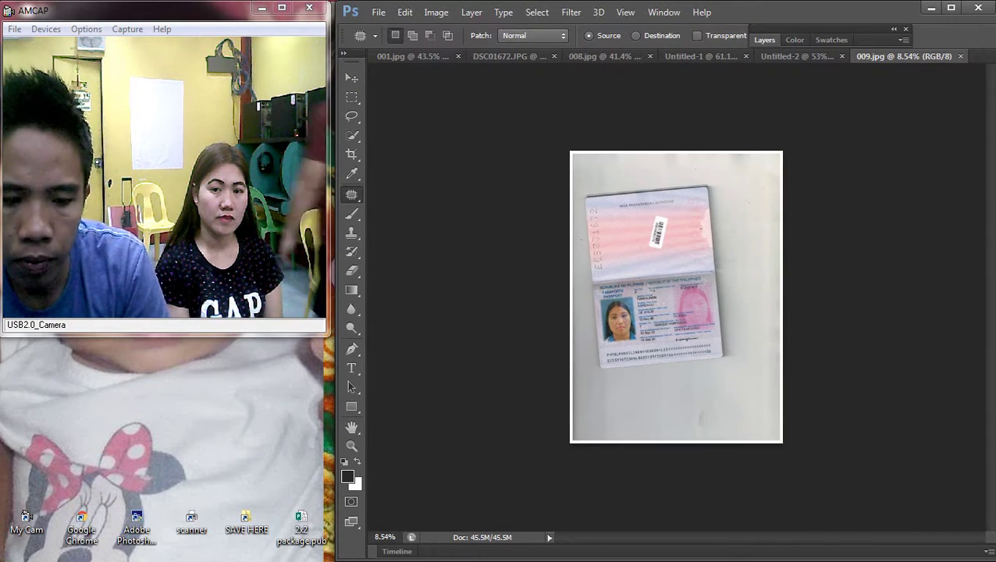
pyautogui.hotkey('ctrl', 'a')
pyautogui.hotkey('ctrl', 'r')
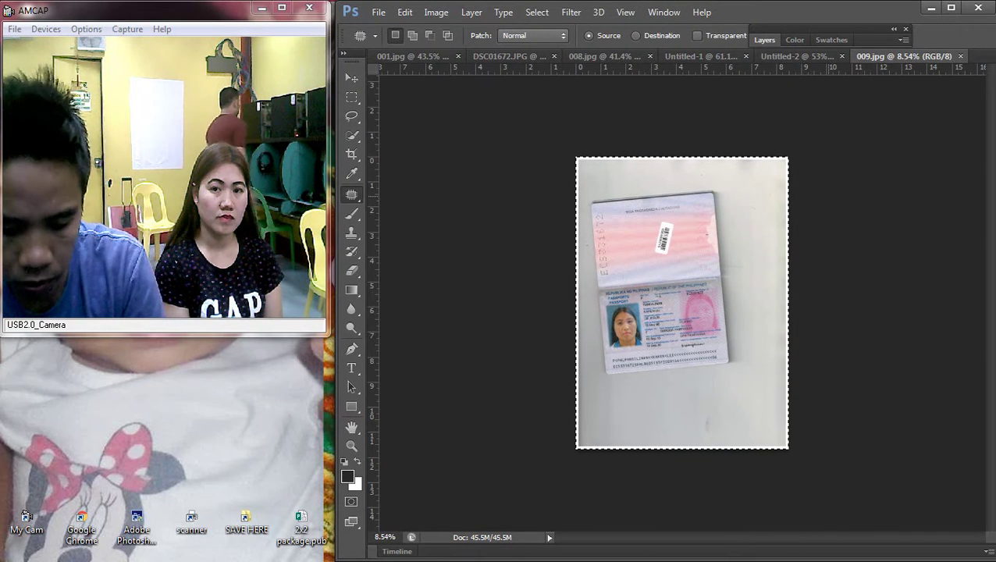
pyautogui.hotkey('ctrl', 't')
pyautogui.moveTo(804, 156); pyautogui.dragTo(863, 165)
pyautogui.press('Return')
pyautogui.scroll(5, 649, 297)
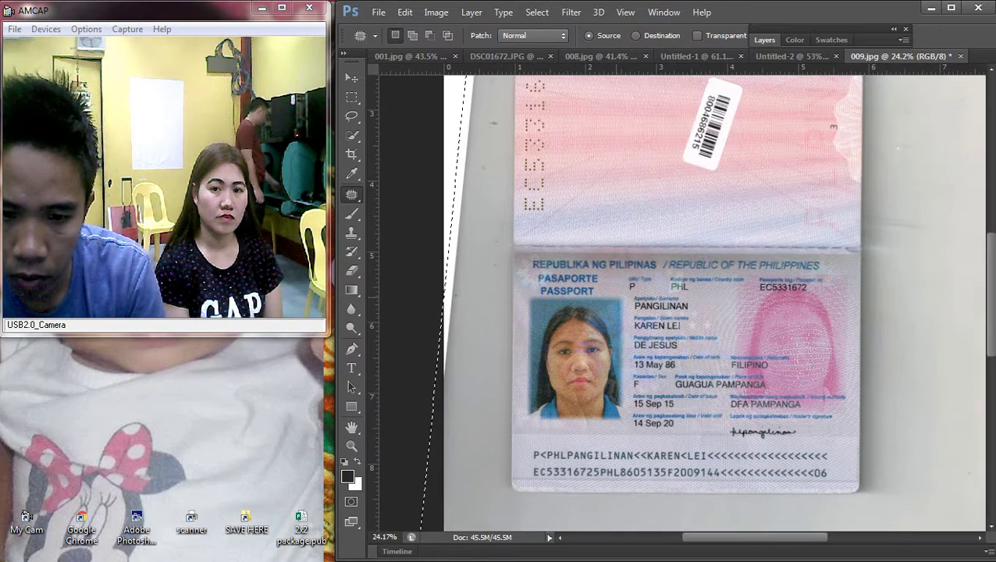
# - Crop the image down to the holder's portrait photo
pyautogui.press('c')
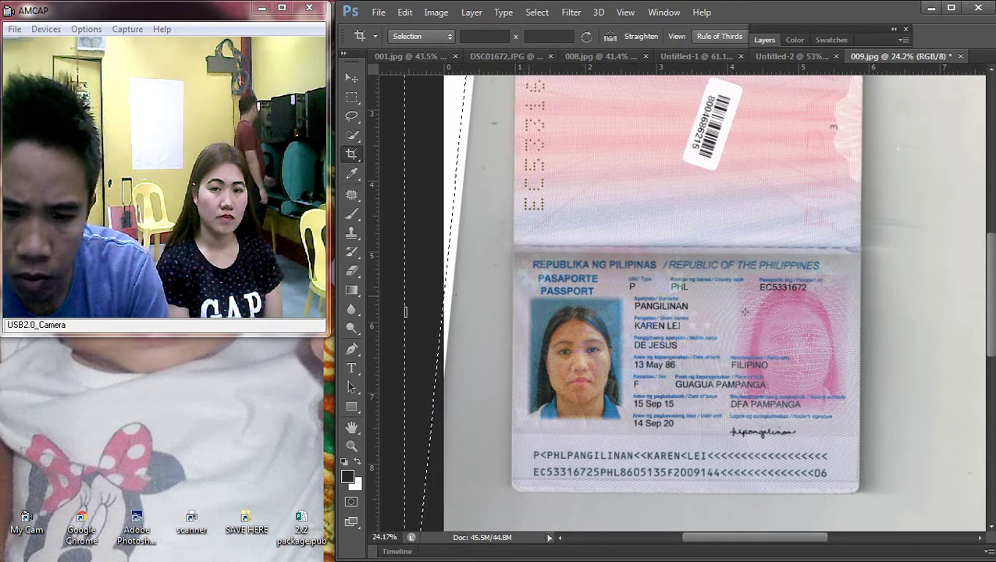
pyautogui.moveTo(530, 297); pyautogui.dragTo(622, 417)
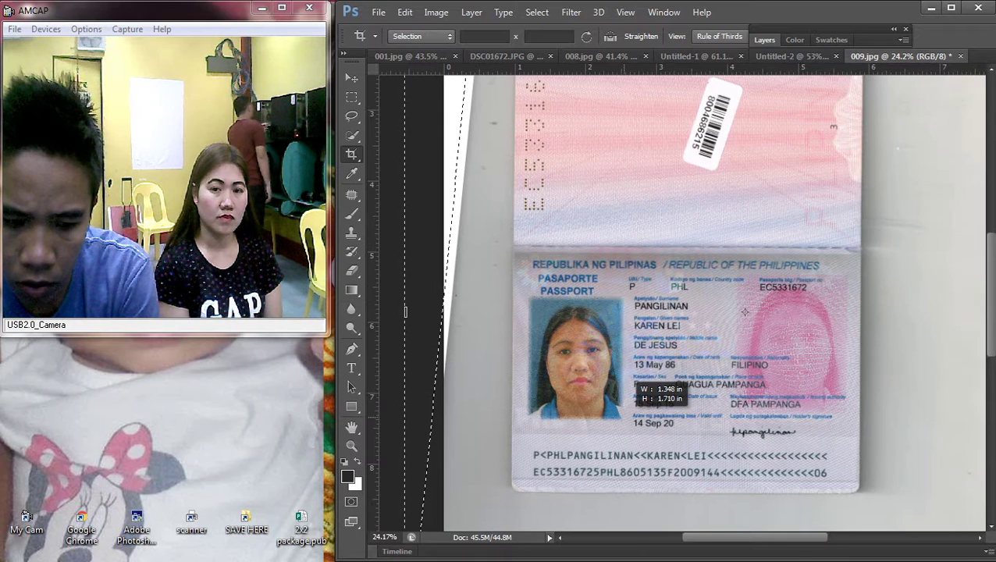
pyautogui.press('Return')
pyautogui.scroll(4, 682, 303)
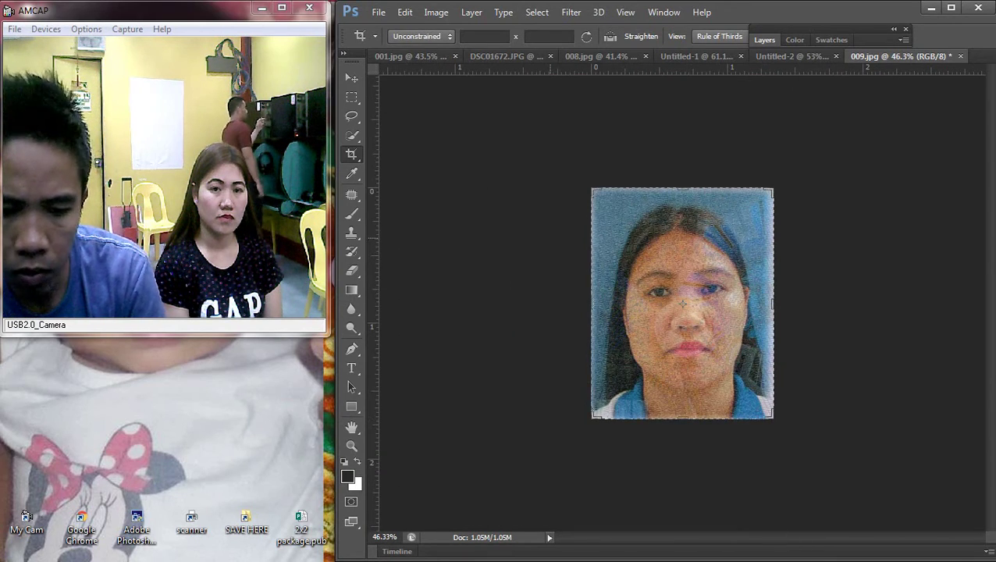
# - Clear the portrait to white and set the image width to 1.71 in
pyautogui.press('Delete')
pyautogui.hotkey('alt', 'i')
pyautogui.press('i')
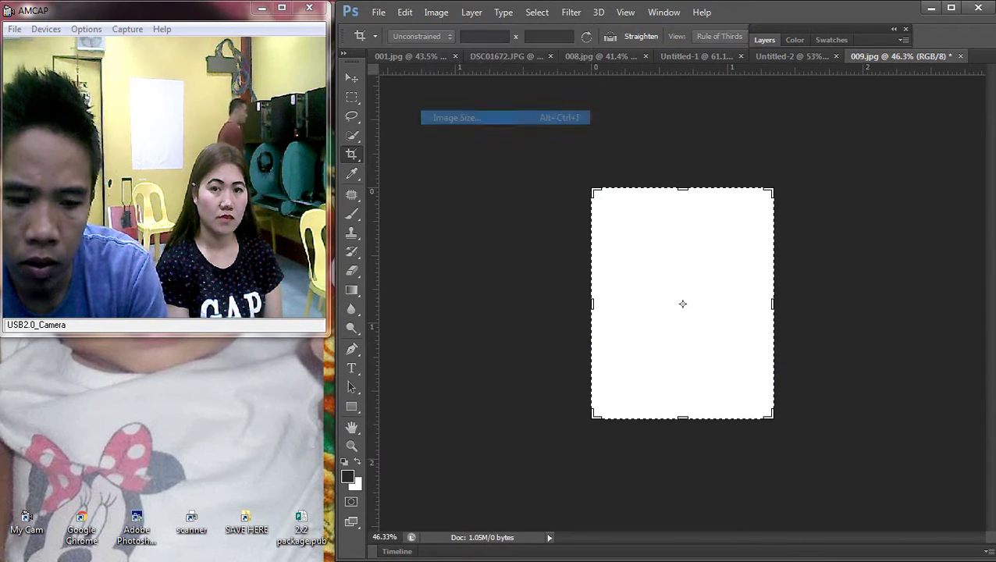
pyautogui.press('Tab')
pyautogui.press('Tab')
pyautogui.write('1.71')
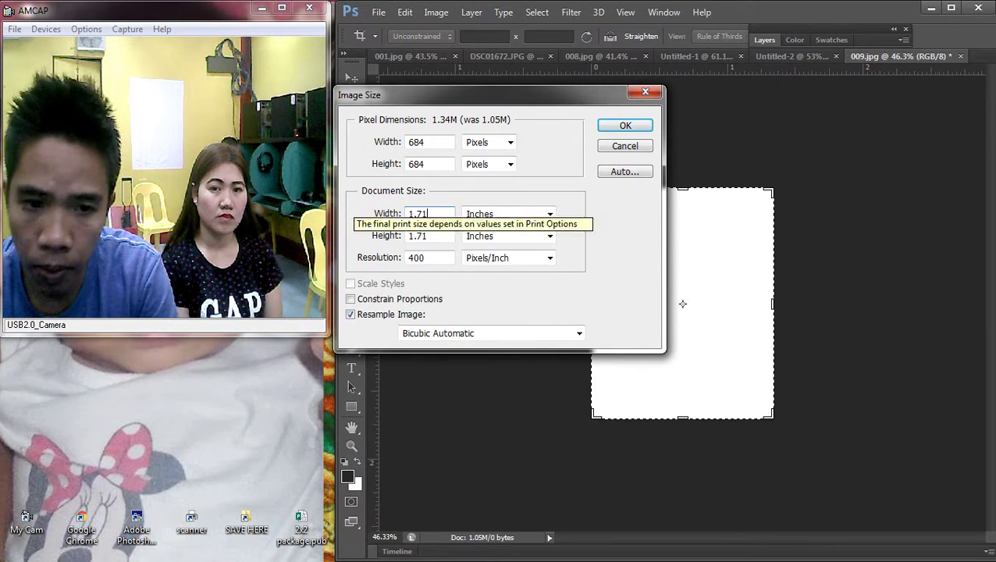
pyautogui.press('Return')
# - Paste the portrait back as Layer 1 and shift it slightly sideways
pyautogui.hotkey('ctrl', 'v')
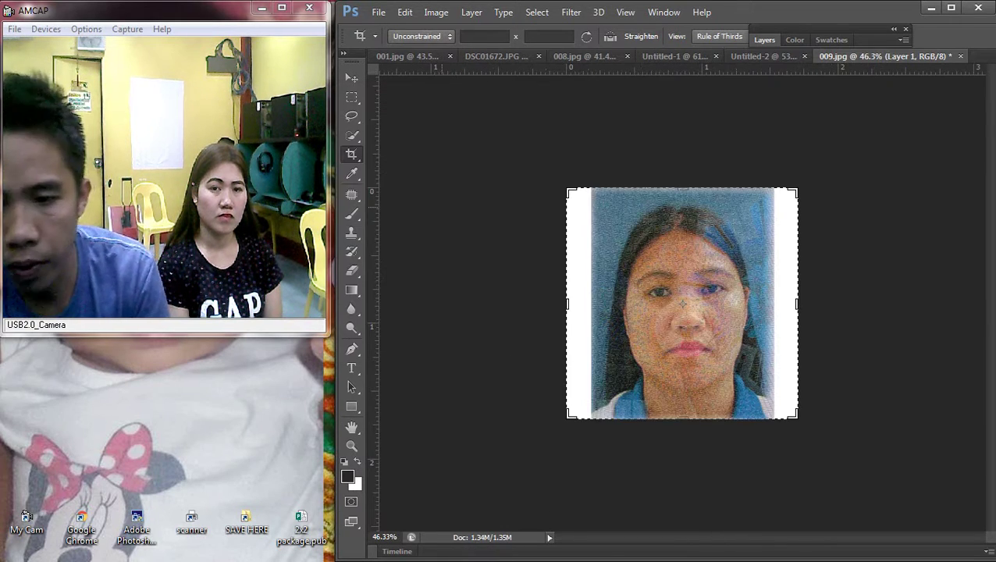
pyautogui.press('m')
pyautogui.rightClick(694, 249)
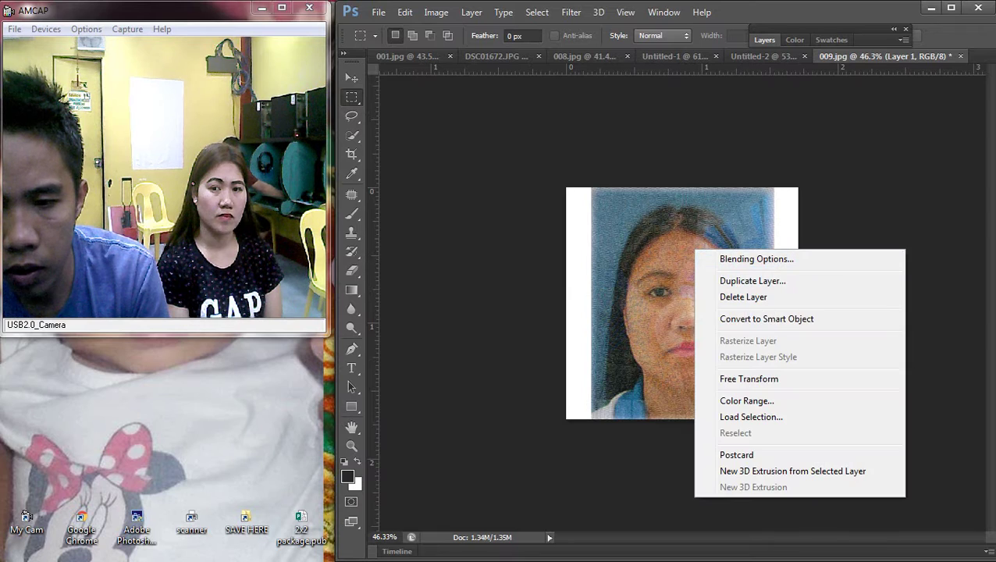
pyautogui.press('Escape')
pyautogui.press('v')
pyautogui.rightClick(694, 299)
pyautogui.click(702, 307)
pyautogui.scroll(-2, 703, 307)
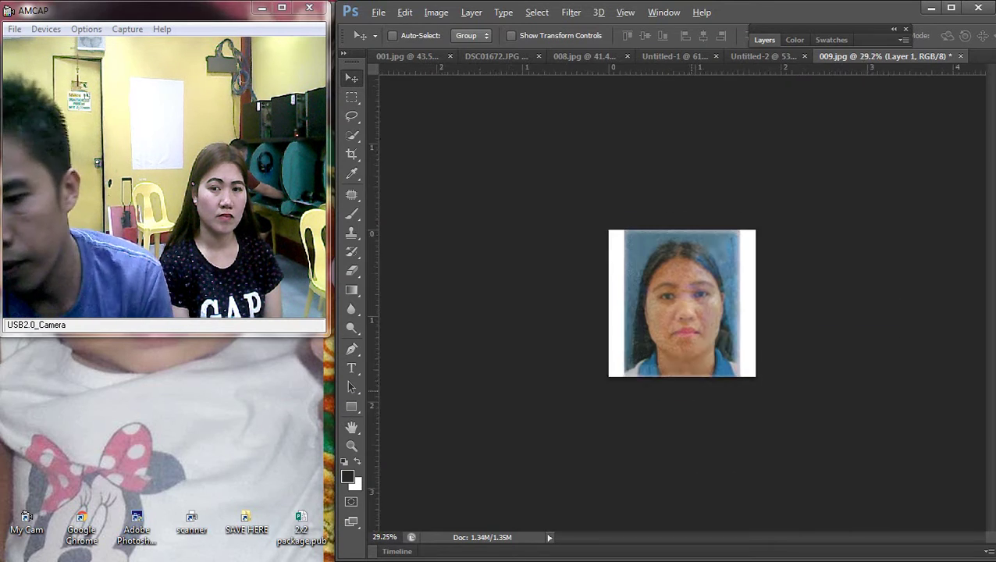
pyautogui.scroll(1, 702, 306)
pyautogui.moveTo(702, 307); pyautogui.dragTo(699, 306)
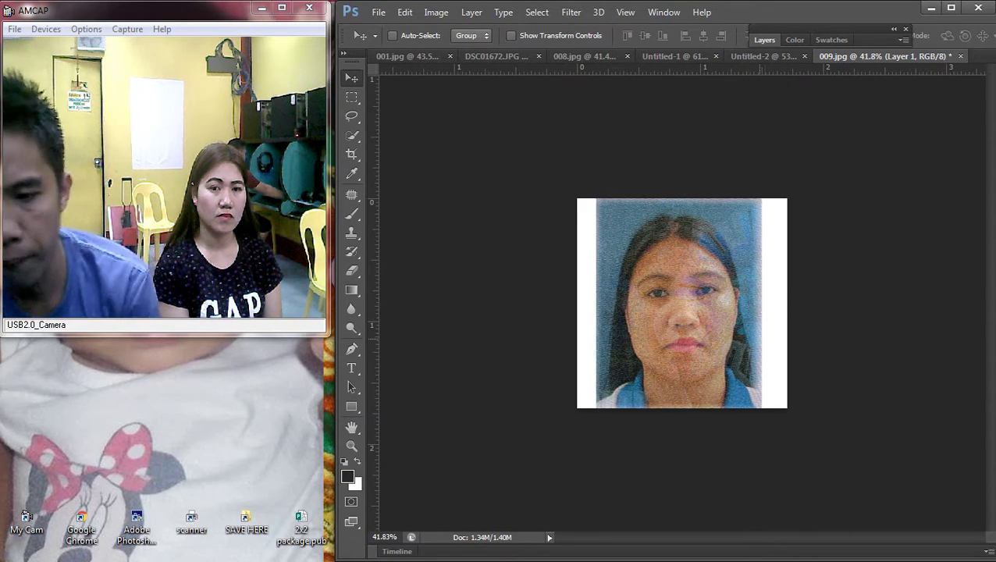
pyautogui.scroll(3, 699, 306)
# - Enlarge the photo layer to about 106% and nudge it a few pixels right
pyautogui.press('m')
pyautogui.moveTo(490, 133); pyautogui.dragTo(882, 168)
pyautogui.hotkey('ctrl', 'd')
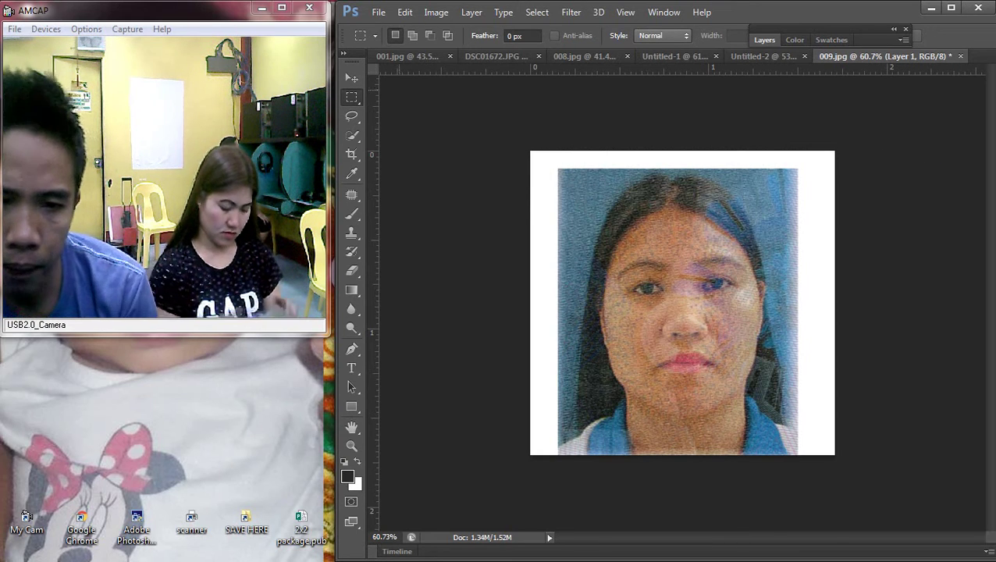
pyautogui.press('v')
pyautogui.hotkey('ctrl', 't')
pyautogui.moveTo(558, 168); pyautogui.dragTo(543, 150)
pyautogui.press('Return')
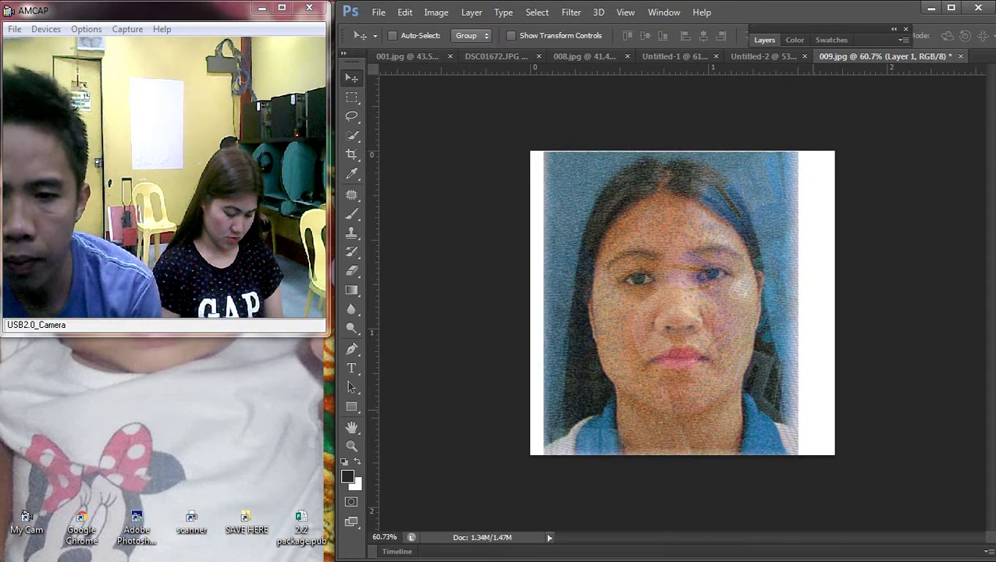
pyautogui.hotkey('shift', 'Right')
pyautogui.hotkey('ctrl', 't')
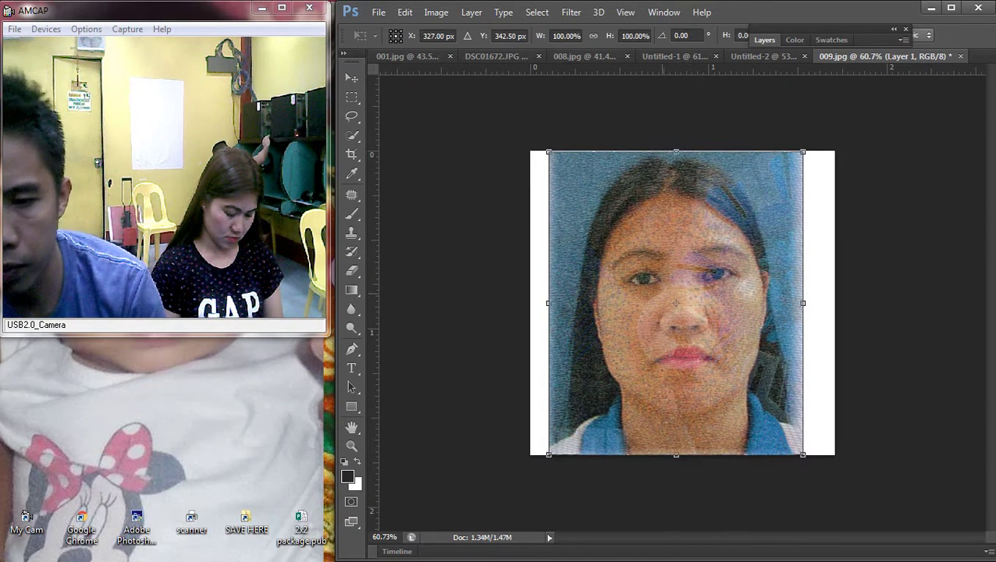
pyautogui.moveTo(549, 152); pyautogui.dragTo(547, 150)
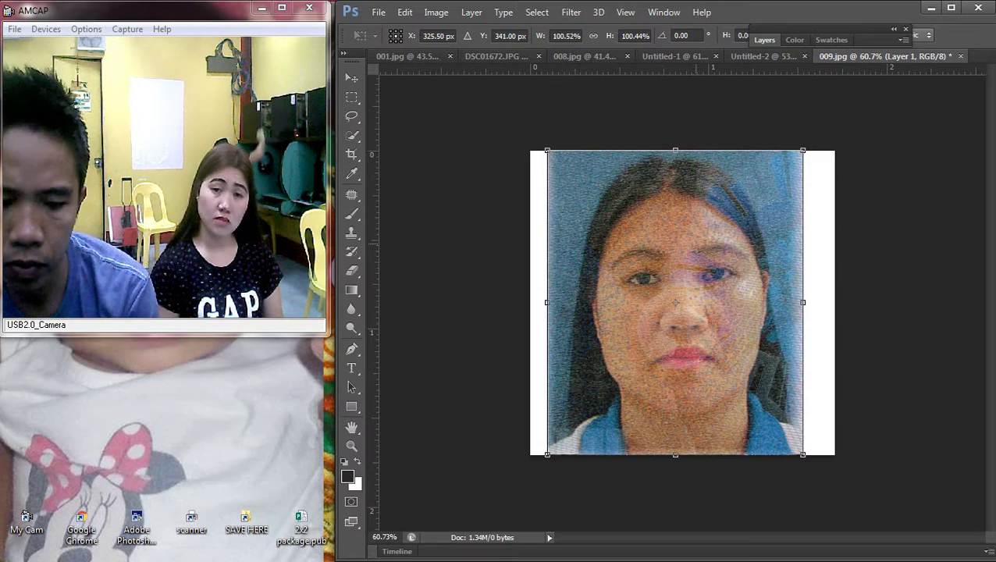
pyautogui.press('Return')
pyautogui.hotkey('ctrl', '-')
pyautogui.hotkey('ctrl', '-')
pyautogui.hotkey('ctrl', '+')
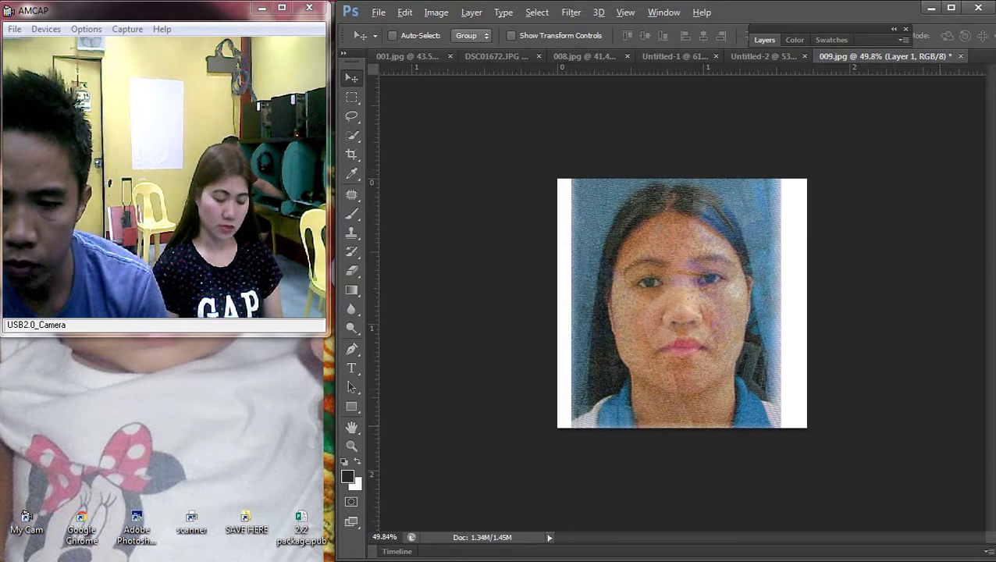
# - Brighten the photo layer by raising its Curves
pyautogui.rightClick(626, 245)
pyautogui.click(638, 251)
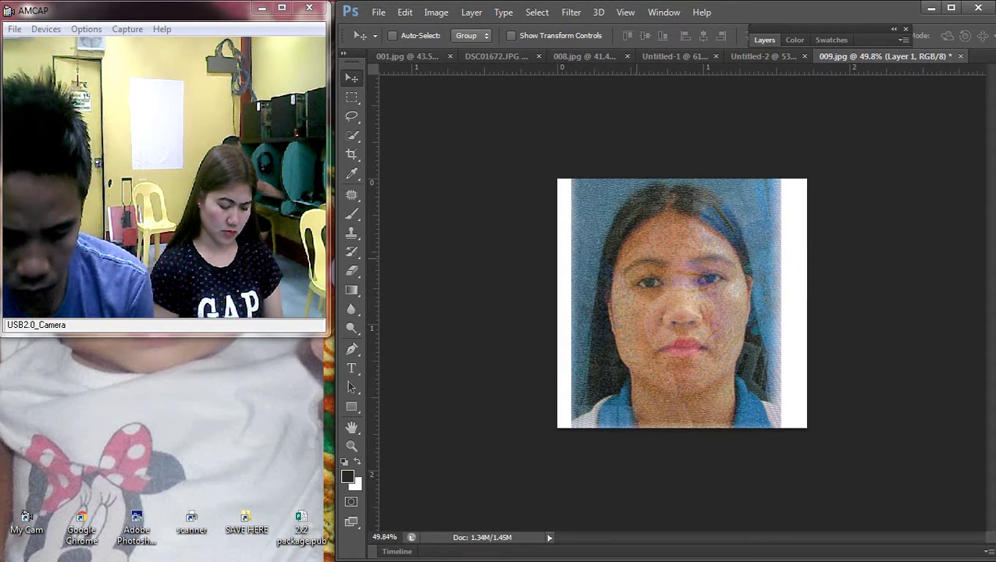
pyautogui.hotkey('ctrl', 'm')
pyautogui.moveTo(519, 500); pyautogui.dragTo(519, 487)
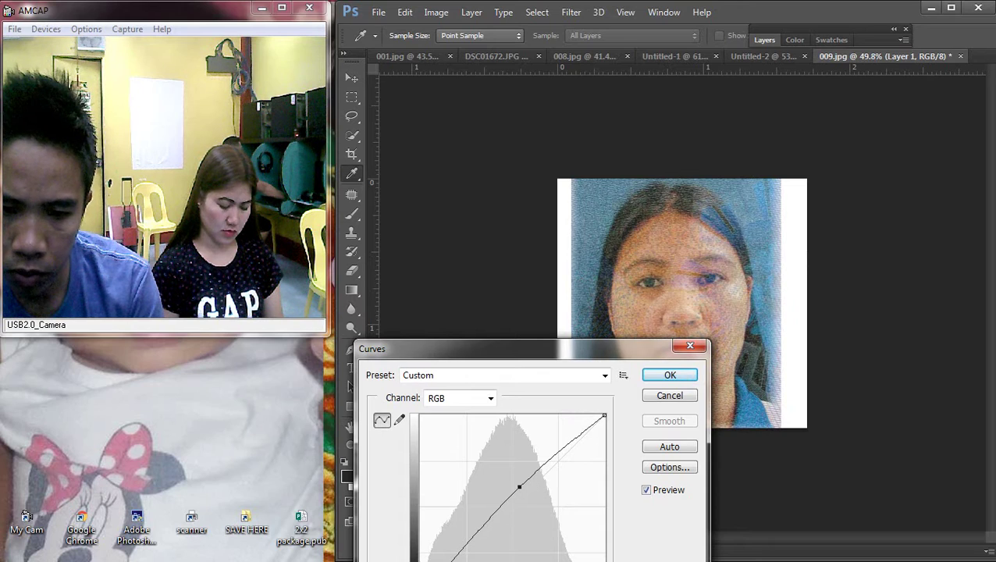
pyautogui.press('Return')
# - Move the brightened photo layer a few pixels to the right
pyautogui.scroll(-1, 681, 302)
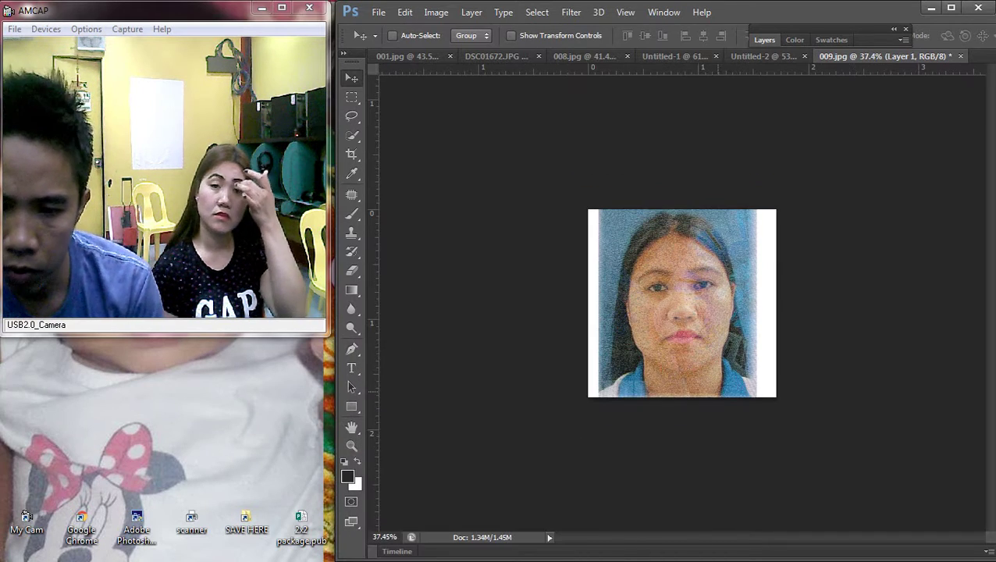
pyautogui.rightClick(691, 305)
pyautogui.click(706, 311)
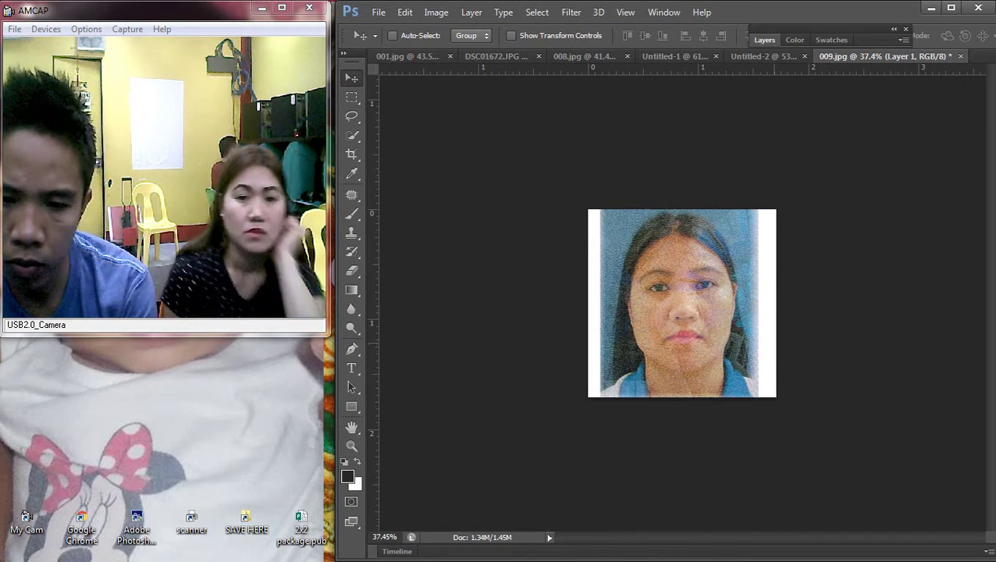
pyautogui.moveTo(681, 303); pyautogui.dragTo(686, 303)
pyautogui.scroll(1, 682, 303)
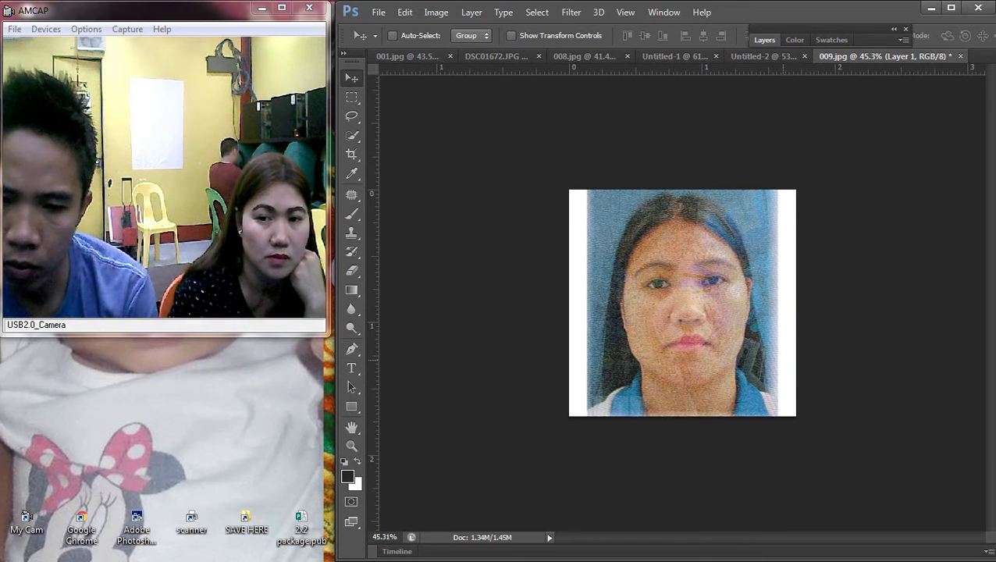
pyautogui.scroll(1, 681, 302)
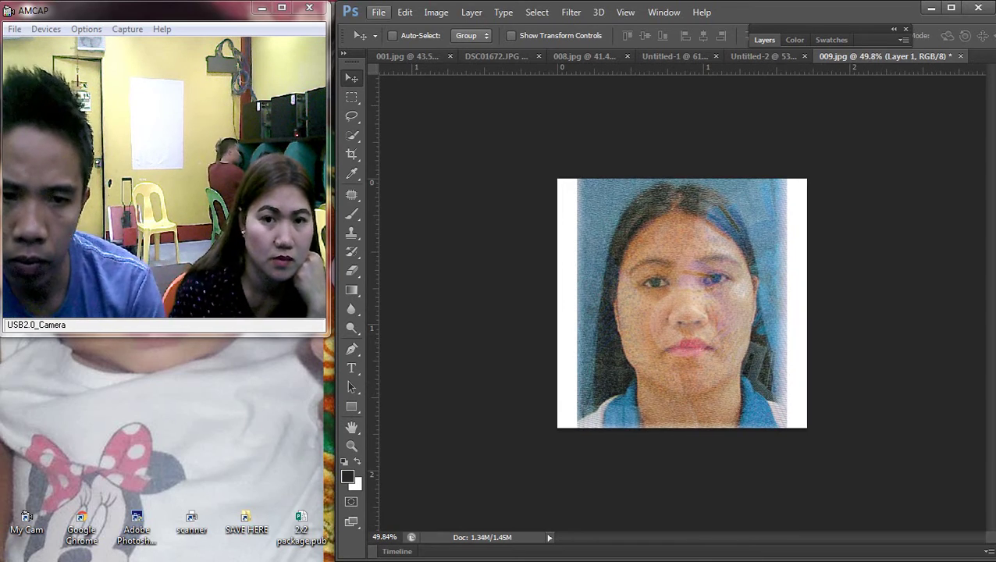
# - Save the edited photo to the Desktop as a JPEG with High quality options
pyautogui.click(378, 12)
pyautogui.click(389, 188)
pyautogui.click(484, 145)
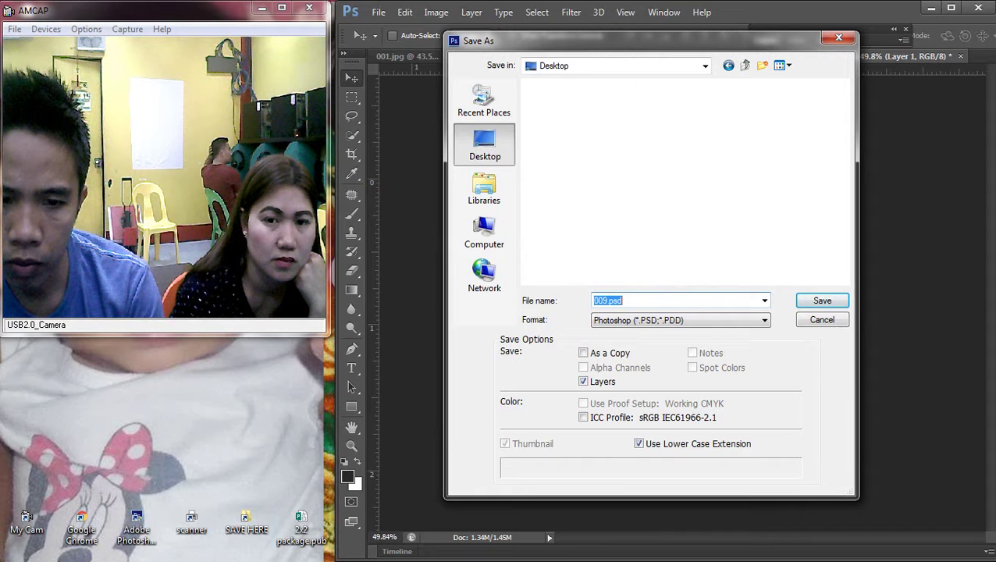
pyautogui.click(680, 320)
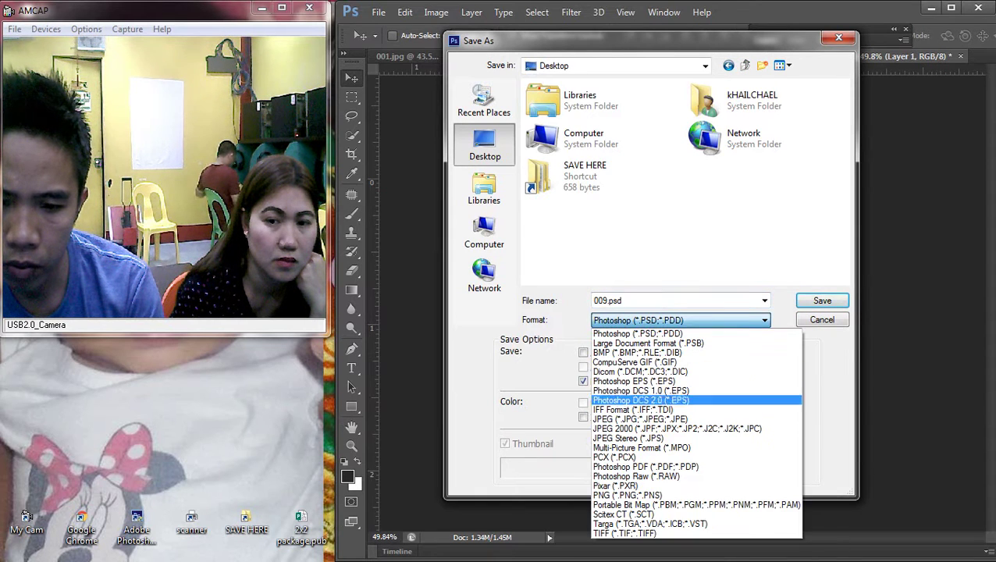
pyautogui.press('Return')
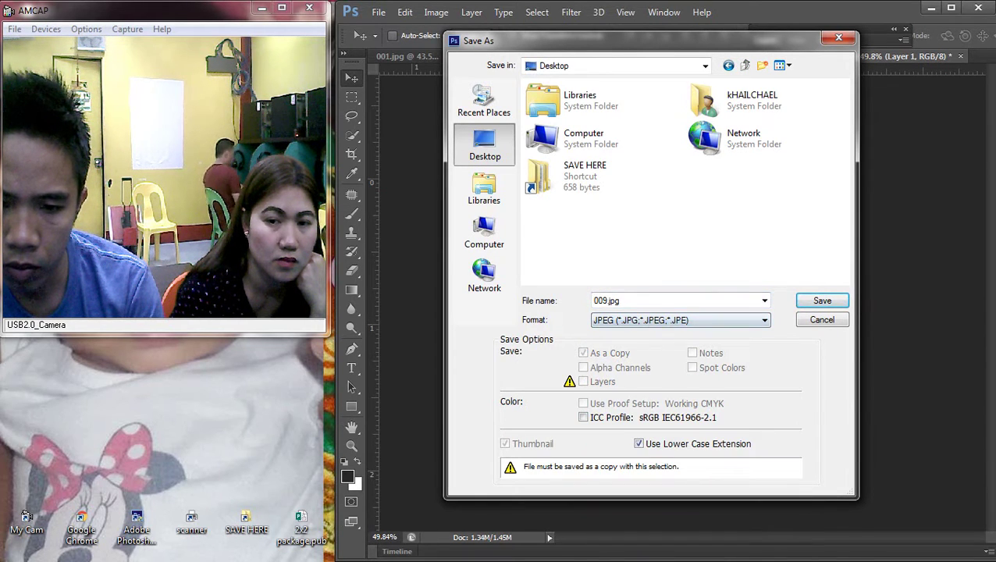
pyautogui.write('10')
pyautogui.press('Return')
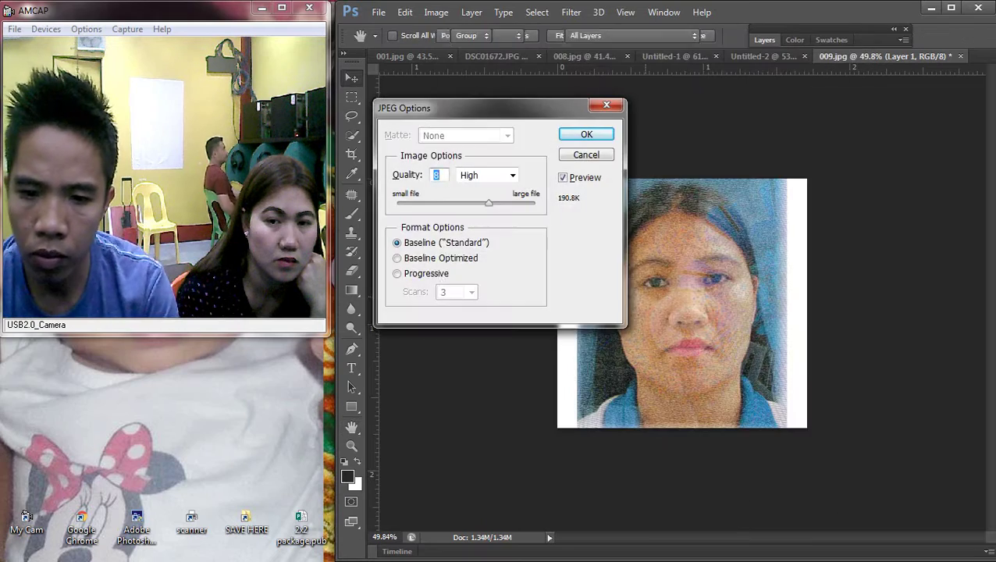
pyautogui.press('Return')
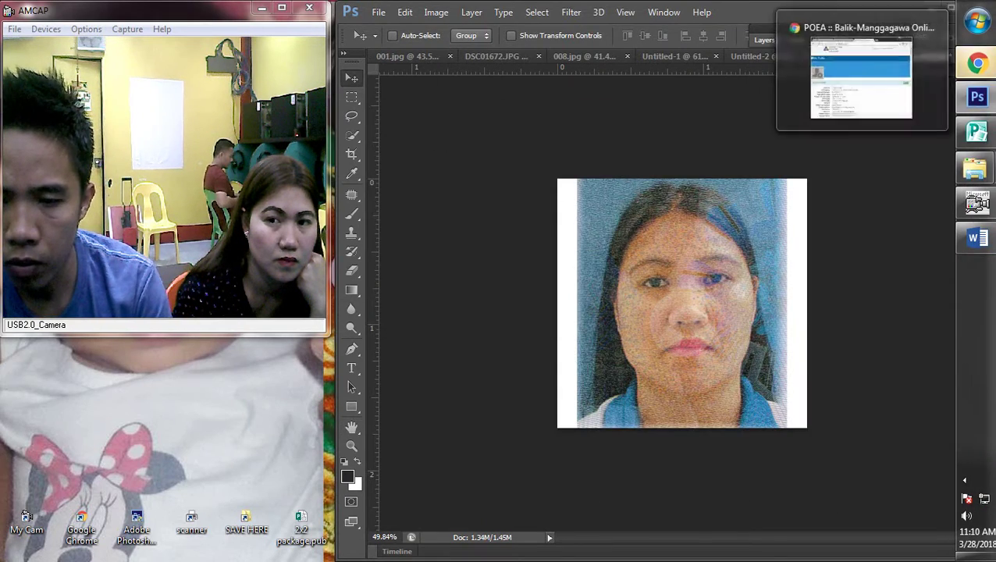
# - On My Profile, begin a Change Photo upload from a local file
pyautogui.click(976, 63)
pyautogui.click(358, 278)
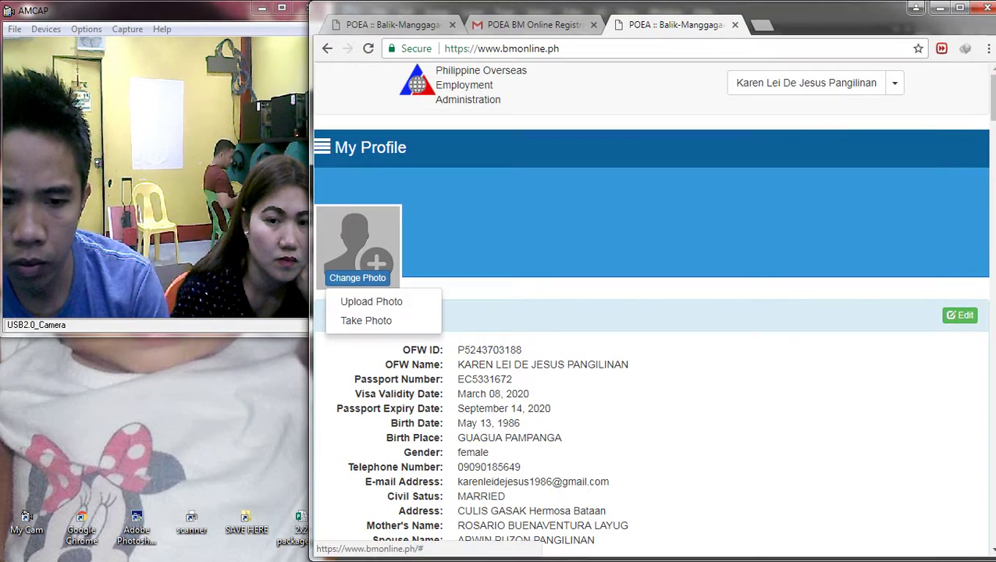
pyautogui.click(371, 301)
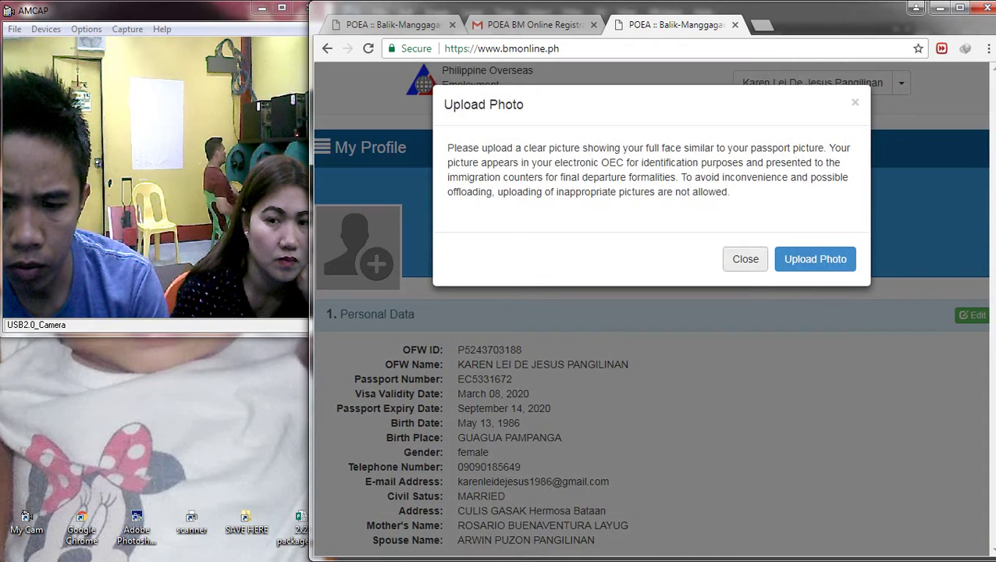
pyautogui.click(813, 258)
pyautogui.click(676, 286)
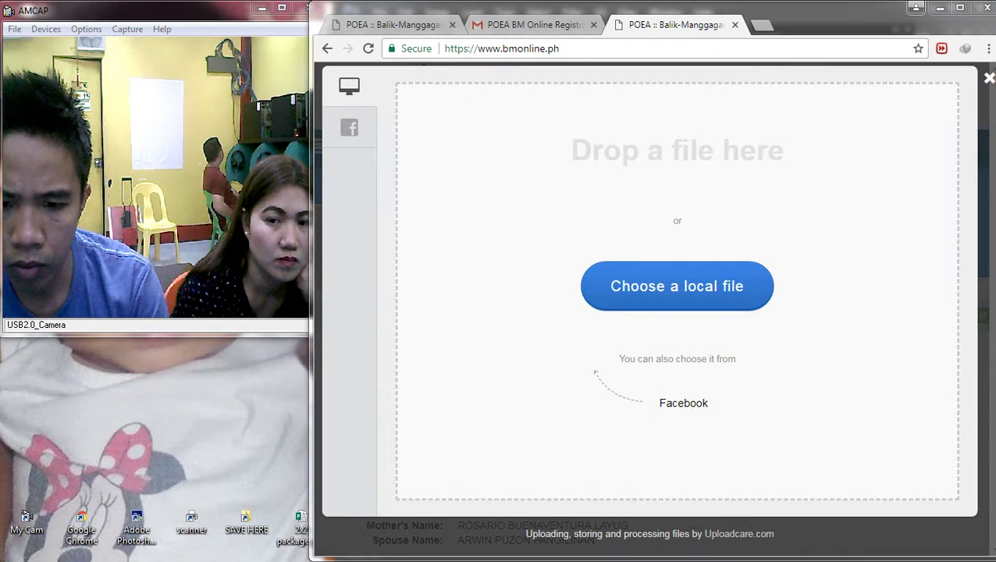
# - Upload 134.jpg from the Desktop and accept it as the profile picture
pyautogui.click(371, 100)
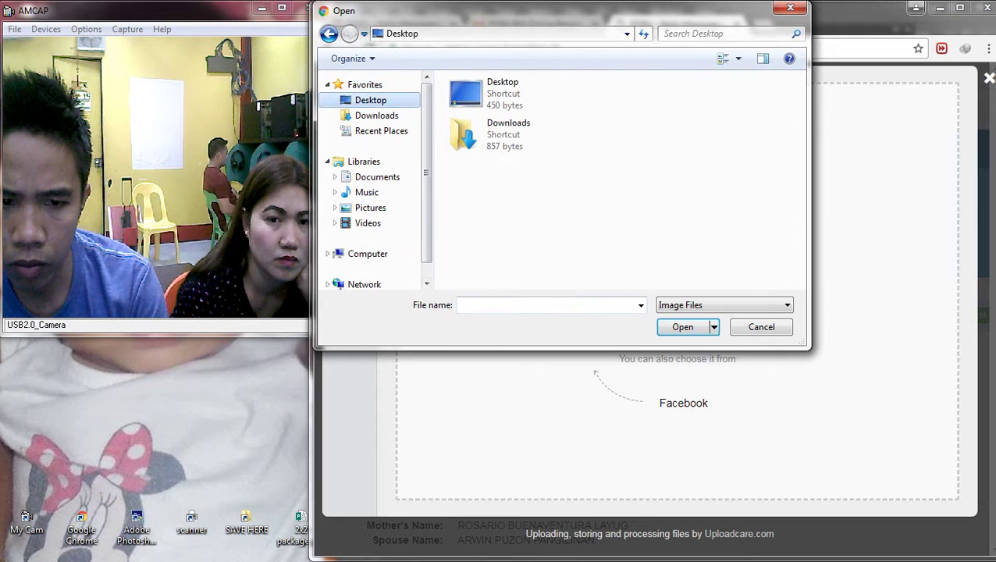
pyautogui.scroll(-2, 609, 179)
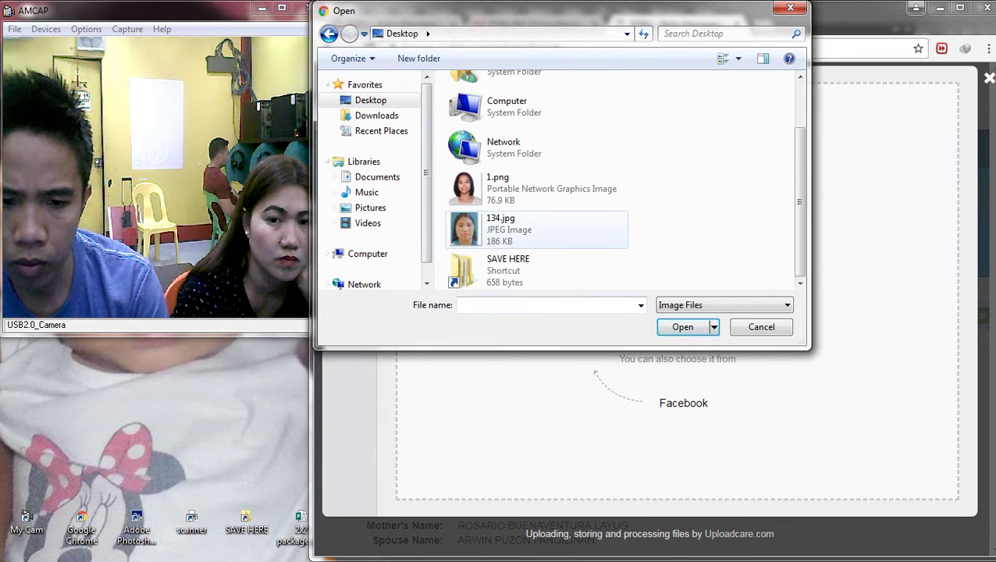
pyautogui.doubleClick(499, 228)
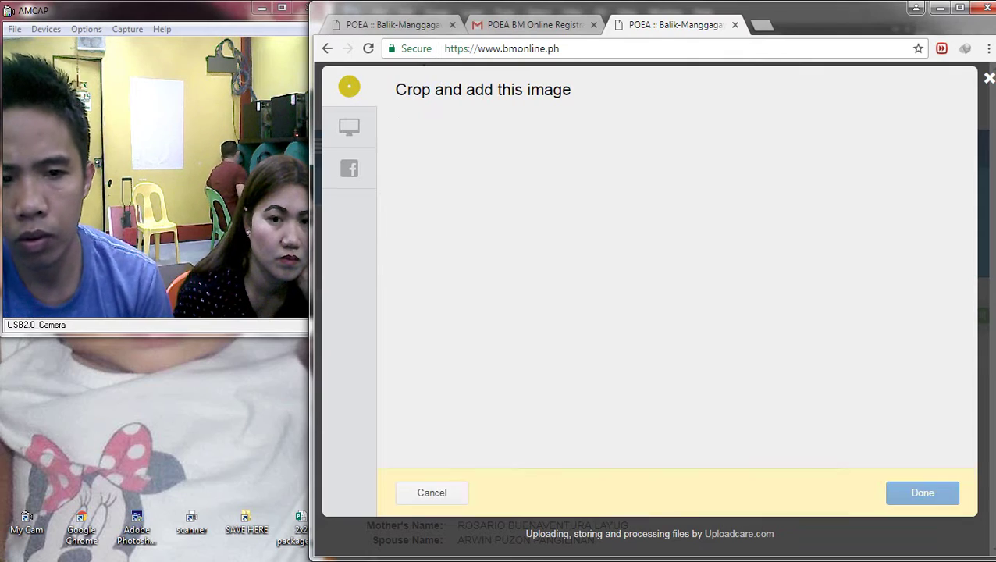
pyautogui.click(922, 493)
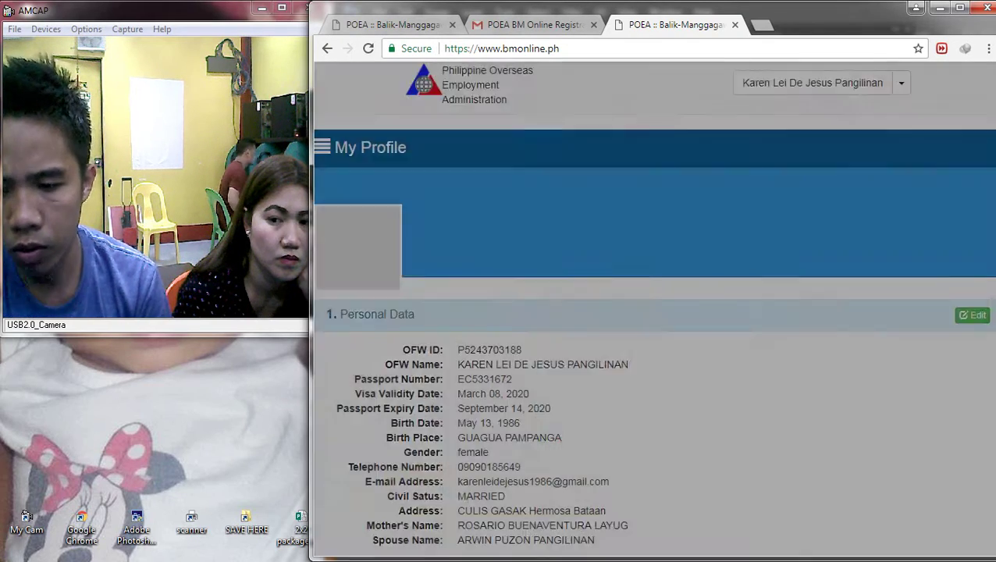
pyautogui.scroll(-3, 654, 313)
pyautogui.scroll(-10, 654, 312)
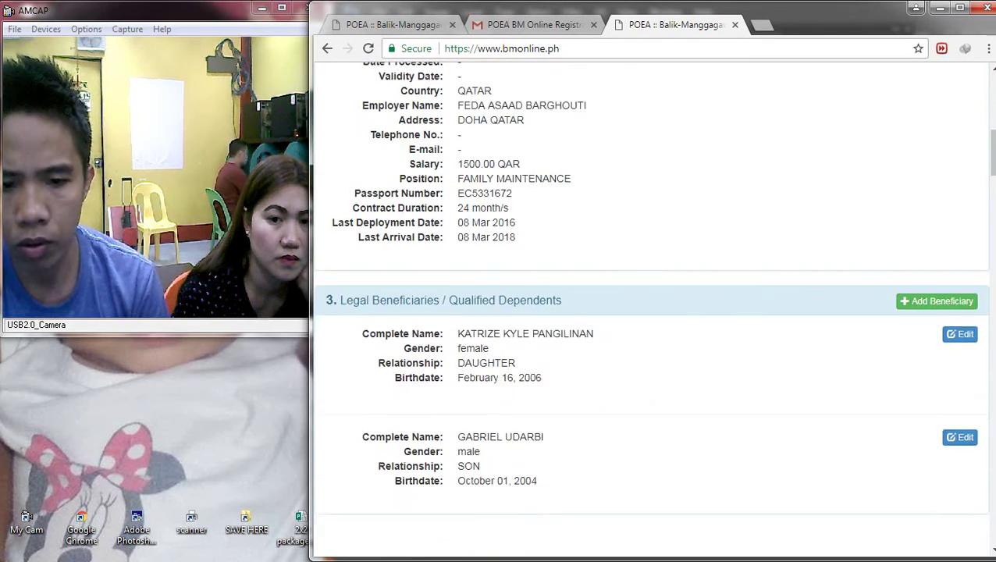
pyautogui.scroll(5, 654, 312)
pyautogui.scroll(10, 654, 312)
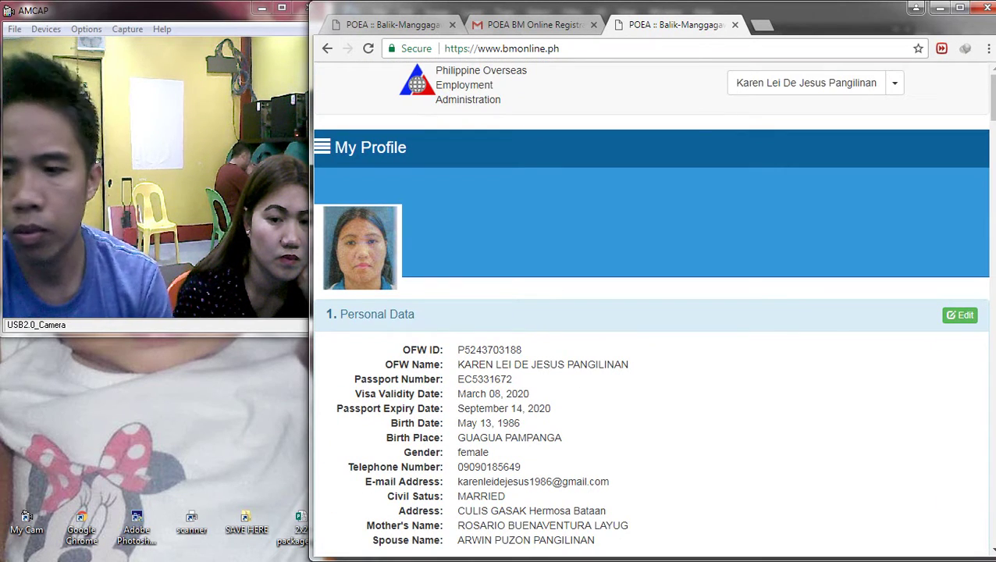
# - Start an OEC or exemption request and submit the expected flight date
pyautogui.click(959, 7)
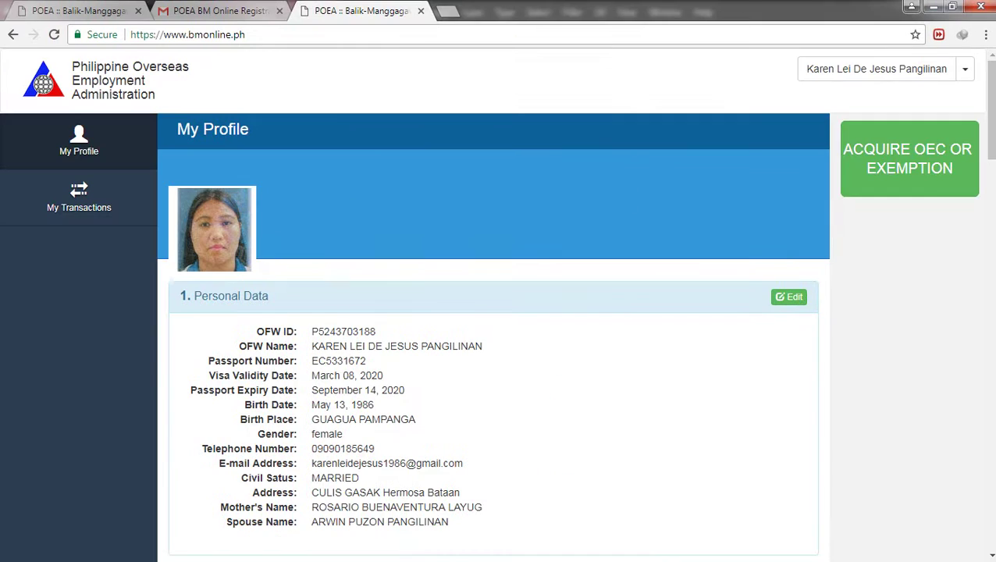
pyautogui.click(919, 159)
pyautogui.click(300, 157)
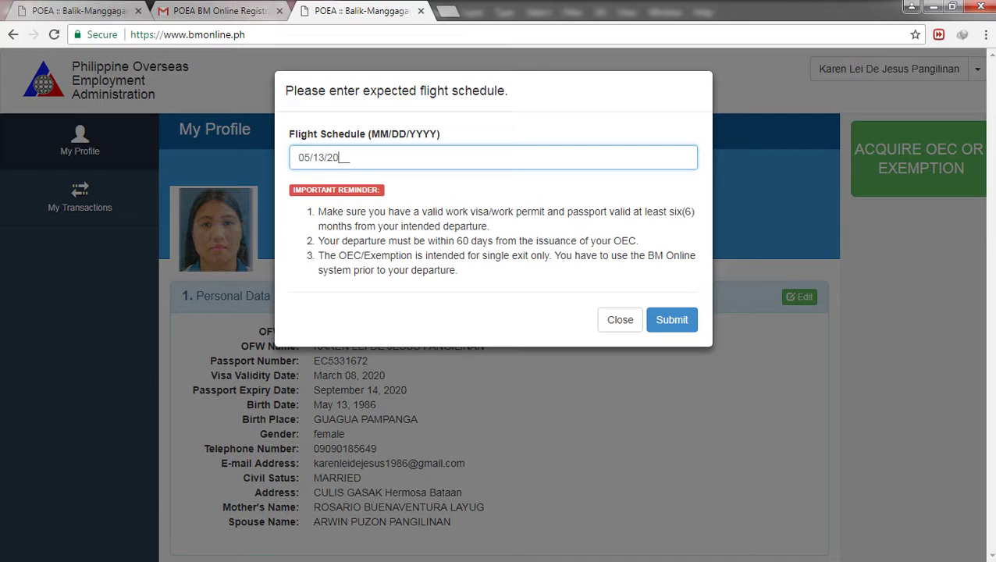
pyautogui.click(672, 319)
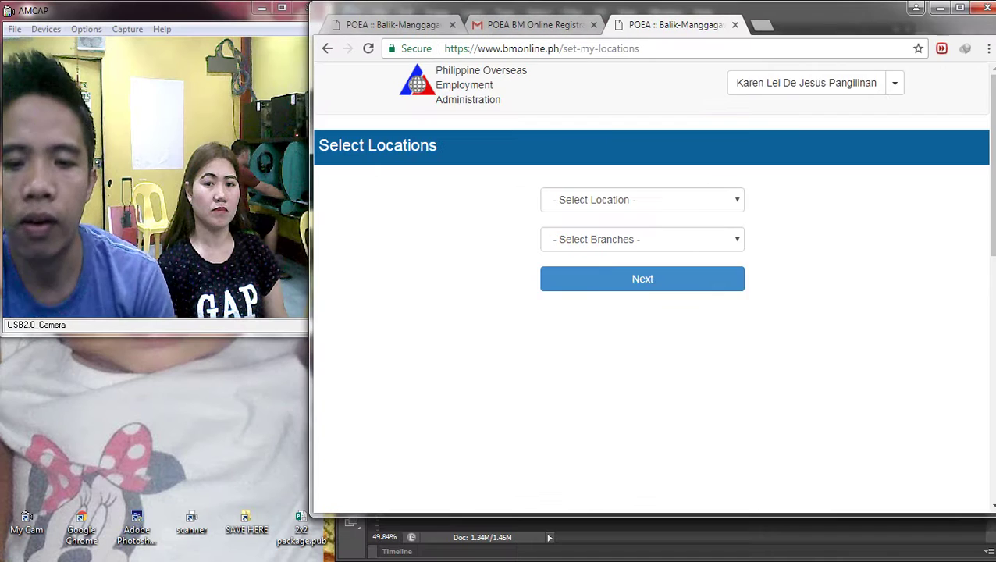
# - Choose POEA Offices (Philippines) as location and Region 3 (Pampanga SM) as branch
pyautogui.click(642, 200)
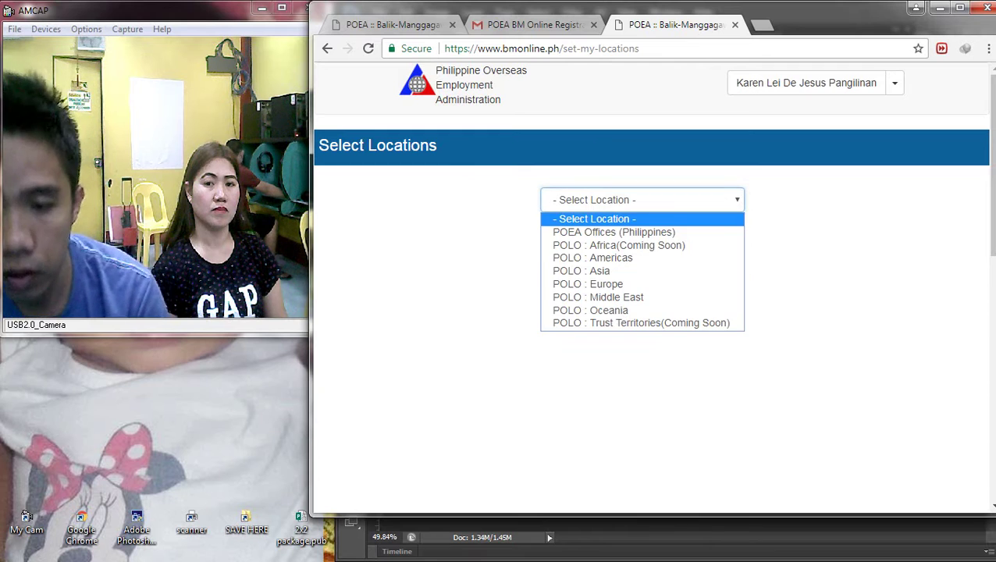
pyautogui.click(614, 232)
pyautogui.click(642, 239)
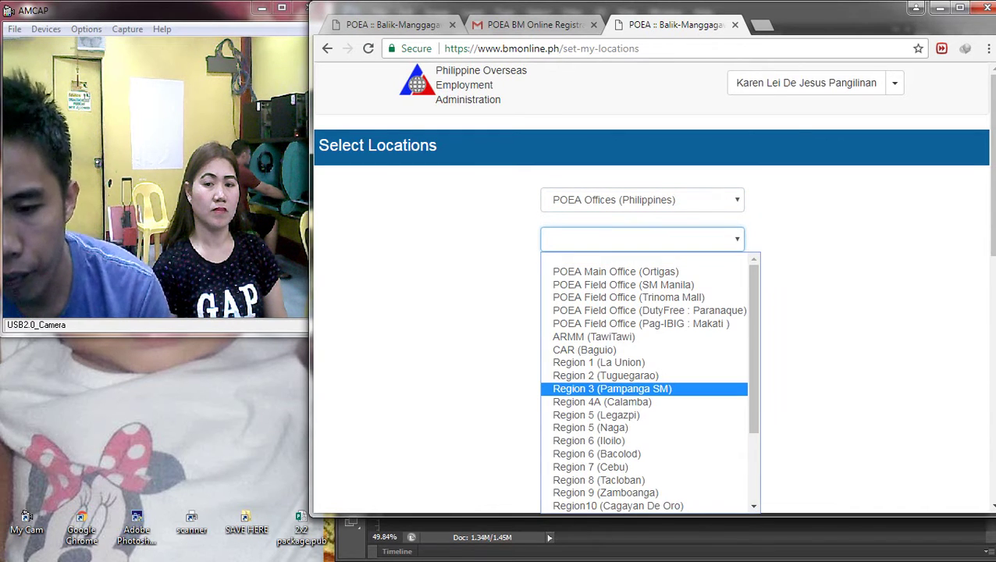
pyautogui.scroll(-3, 648, 383)
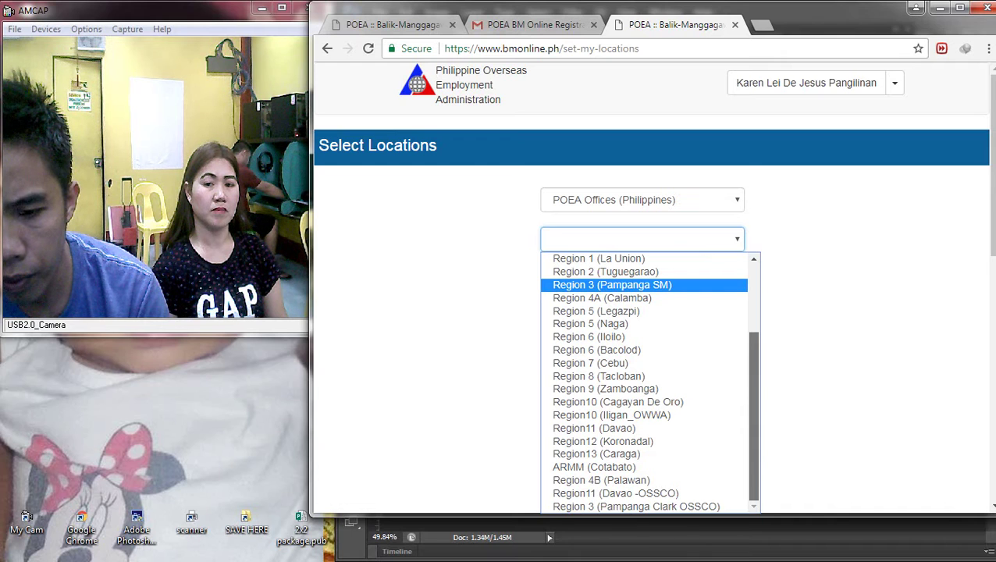
pyautogui.scroll(3, 648, 382)
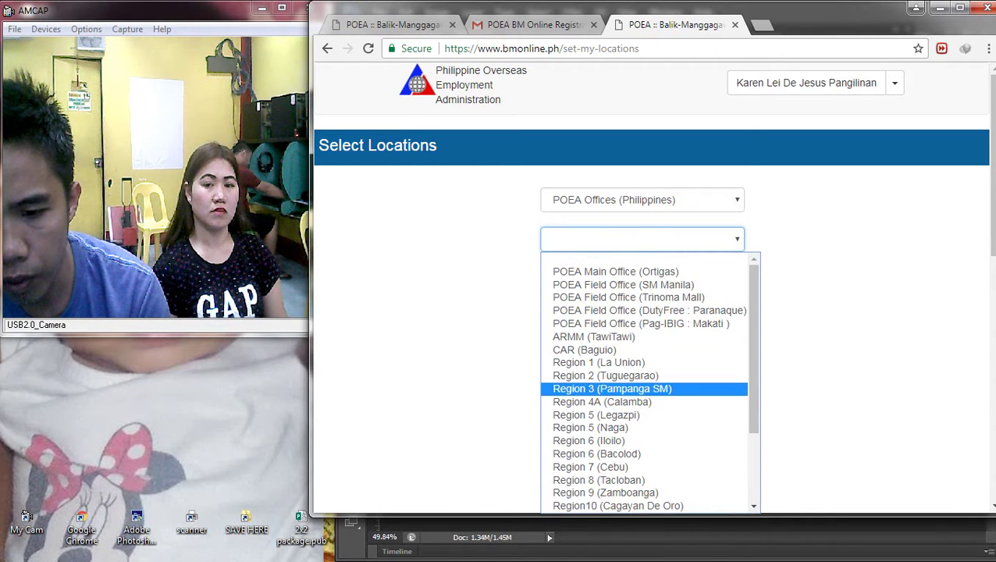
pyautogui.click(612, 389)
# - Continue to the Region 3 calendar and scroll to the open April 2–6 time slots
pyautogui.click(642, 279)
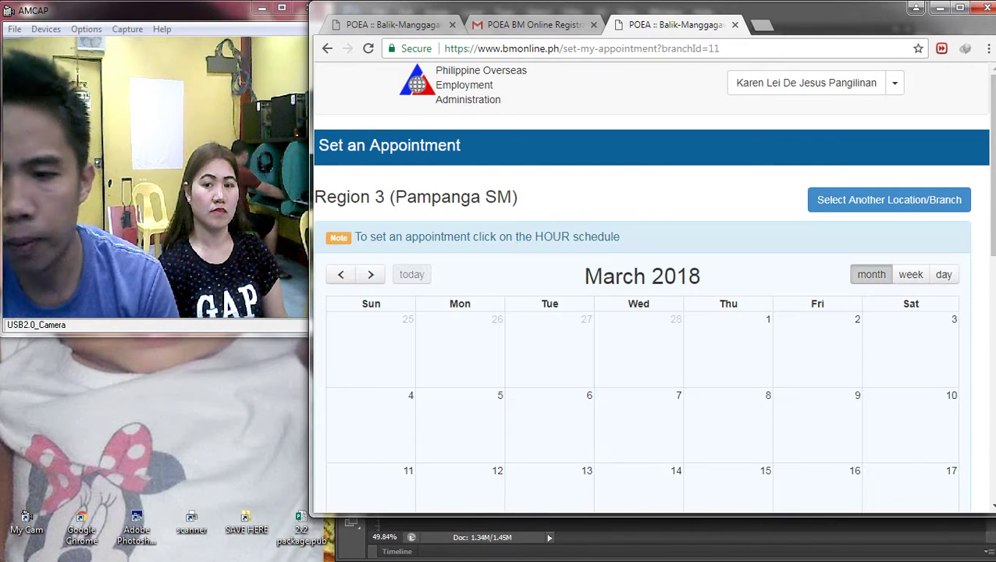
pyautogui.scroll(-6, 889, 200)
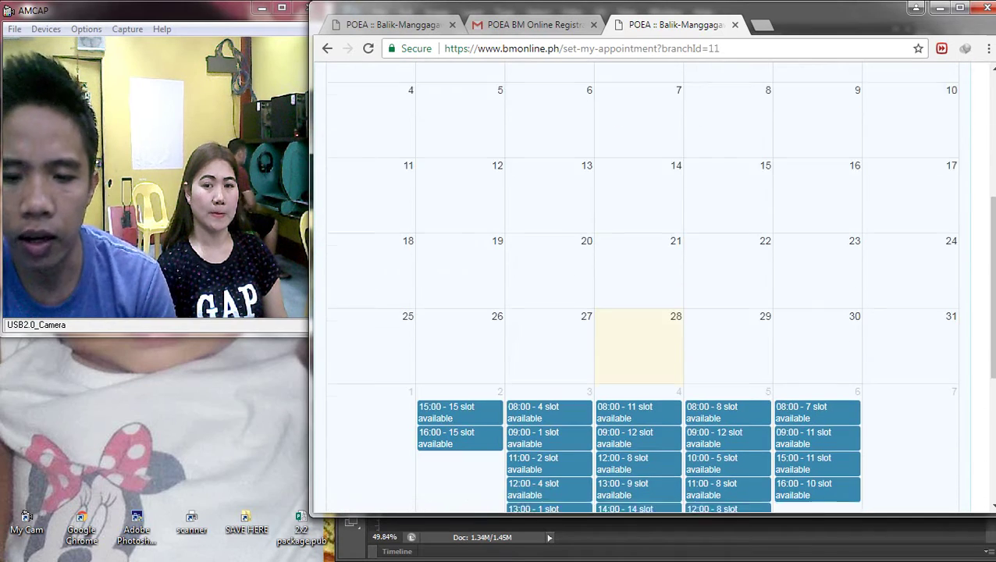
pyautogui.scroll(4, 642, 289)
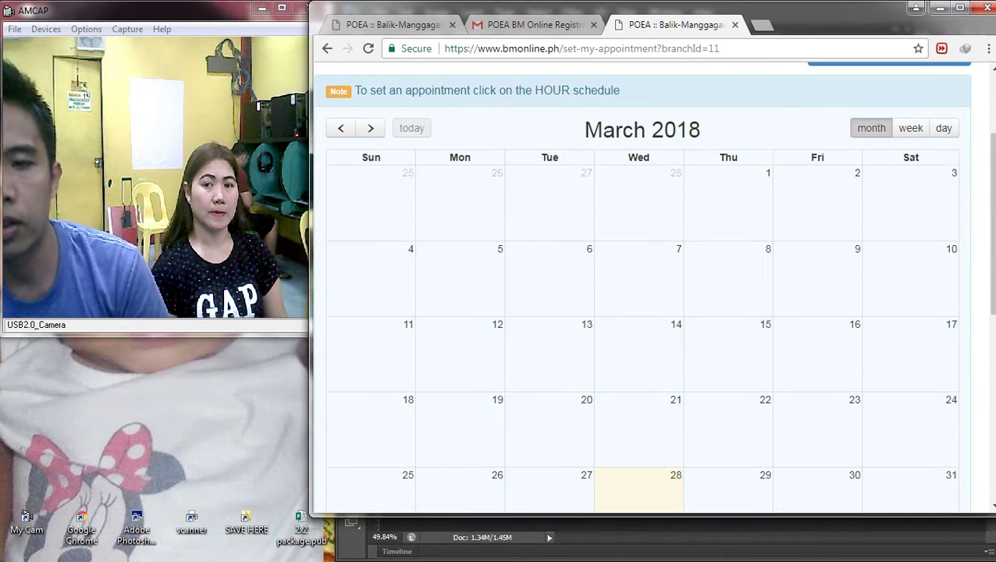
pyautogui.scroll(-3, 642, 289)
pyautogui.scroll(1, 641, 289)
pyautogui.scroll(-1, 641, 289)
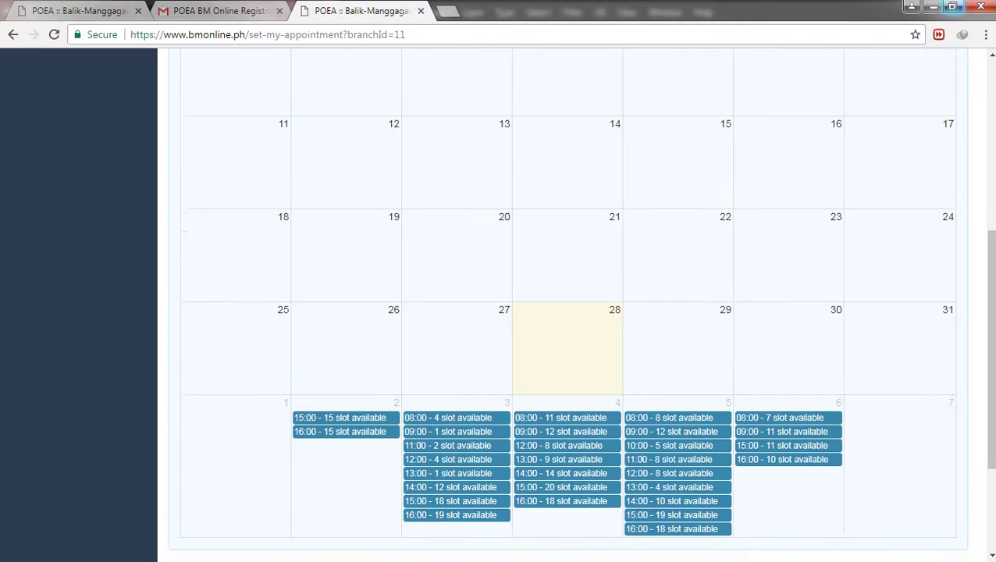
pyautogui.scroll(5, 576, 328)
pyautogui.scroll(-4, 575, 328)
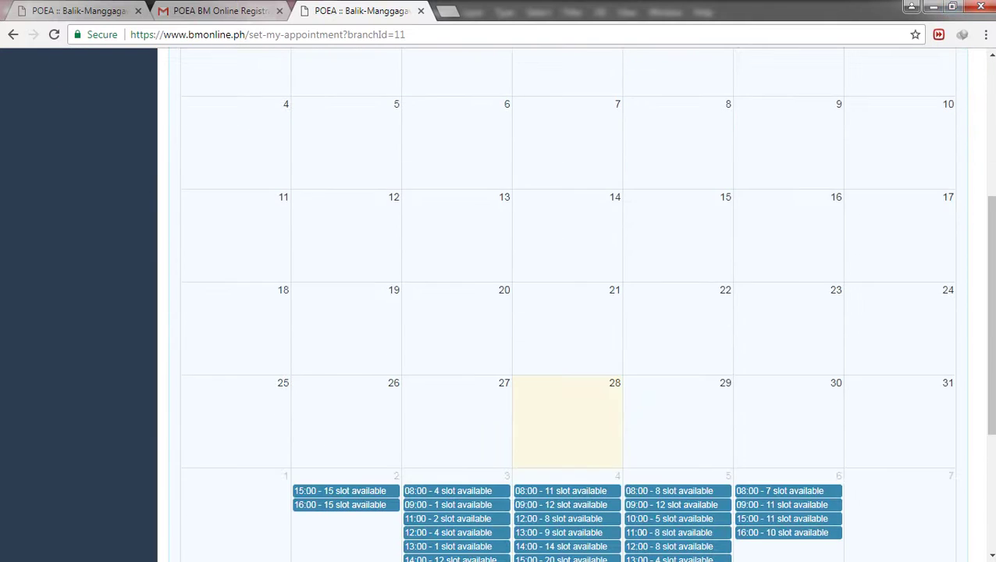
pyautogui.scroll(3, 575, 327)
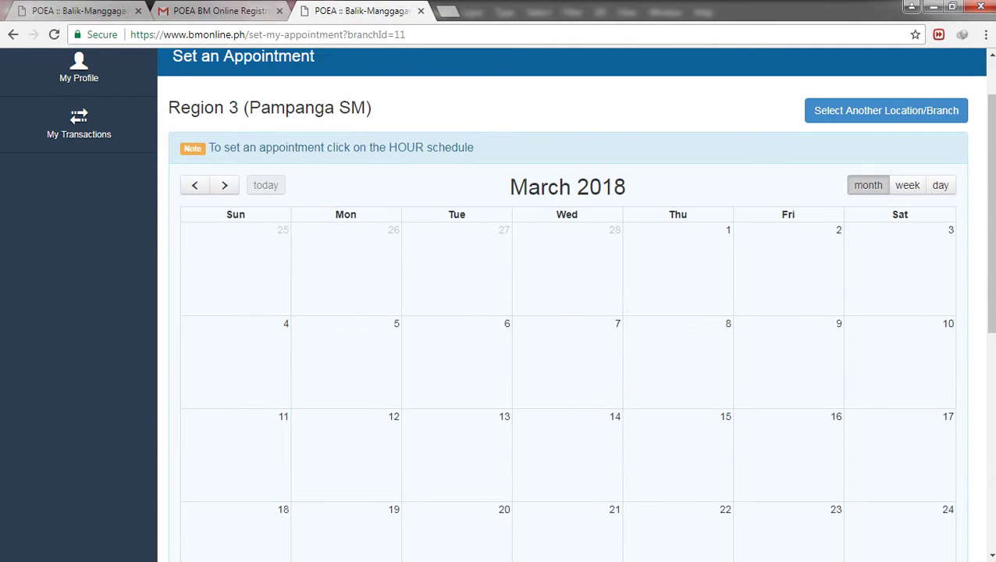
pyautogui.scroll(-6, 575, 328)
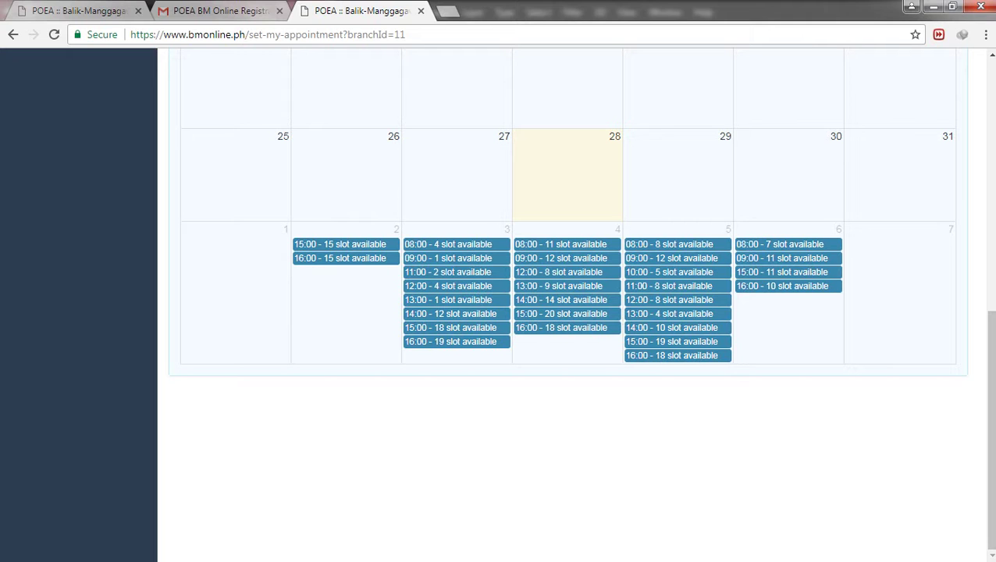
# - Book the April 4, 2018 1:00 pm slot and open its printable info sheet
pyautogui.click(558, 285)
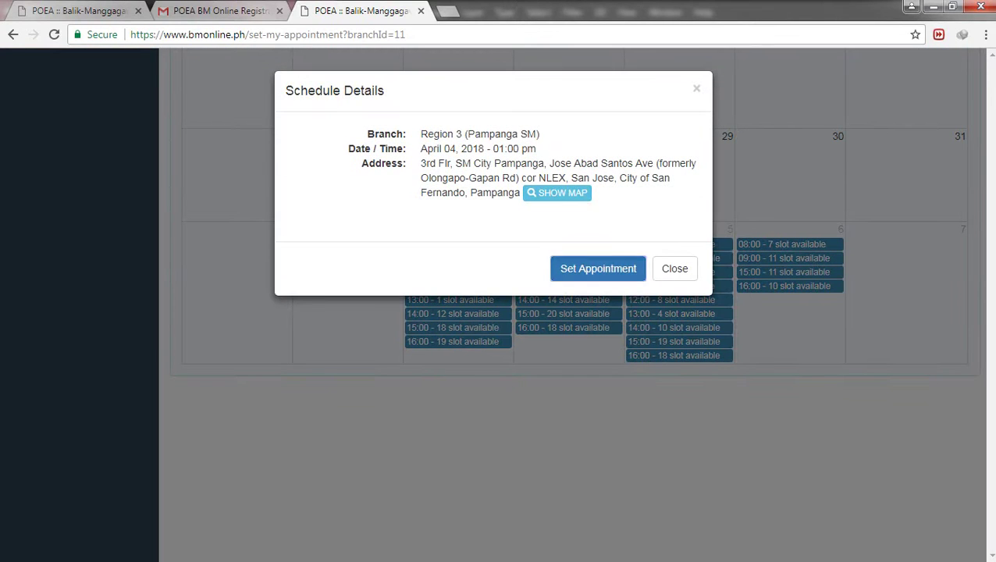
pyautogui.click(598, 268)
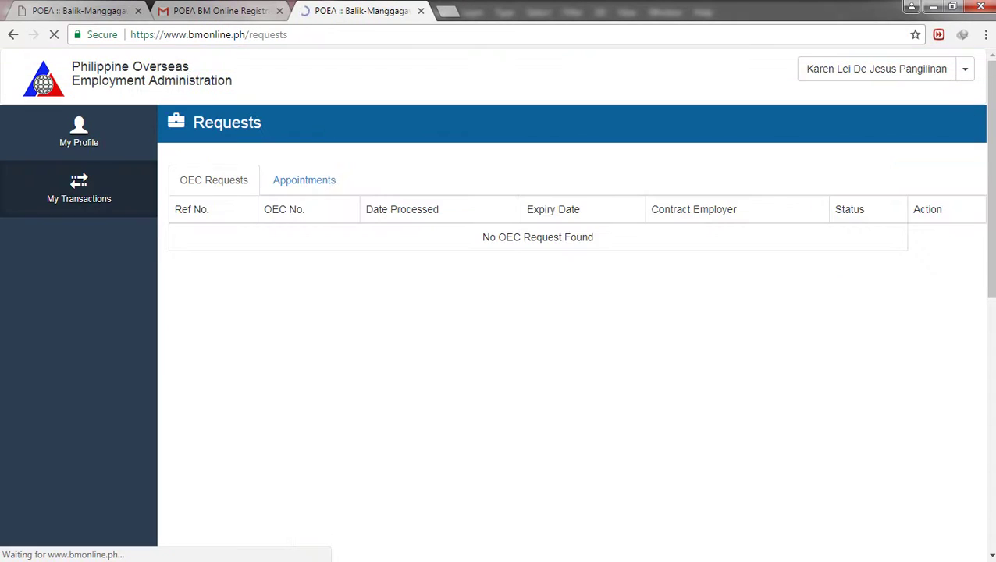
pyautogui.click(303, 179)
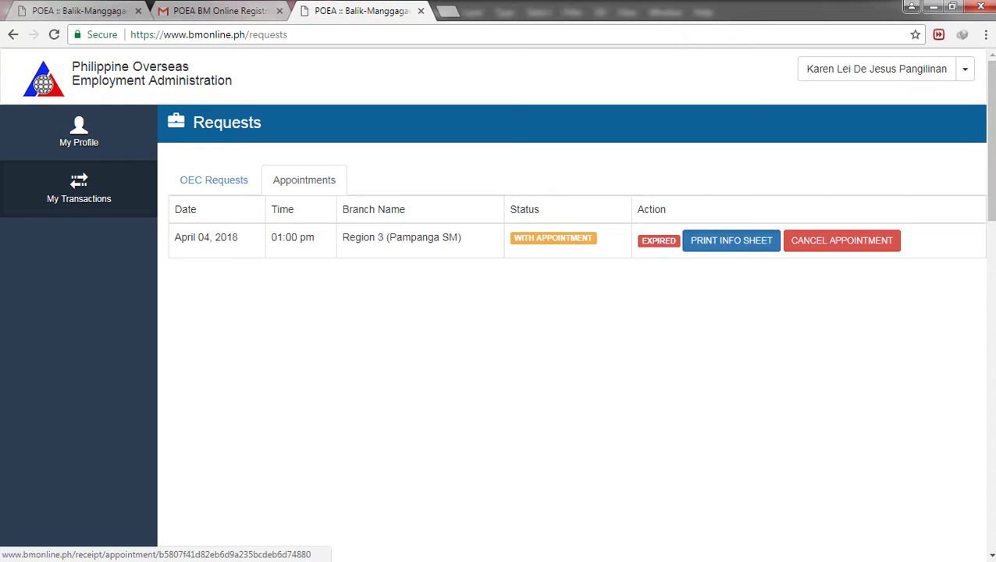
pyautogui.click(730, 239)
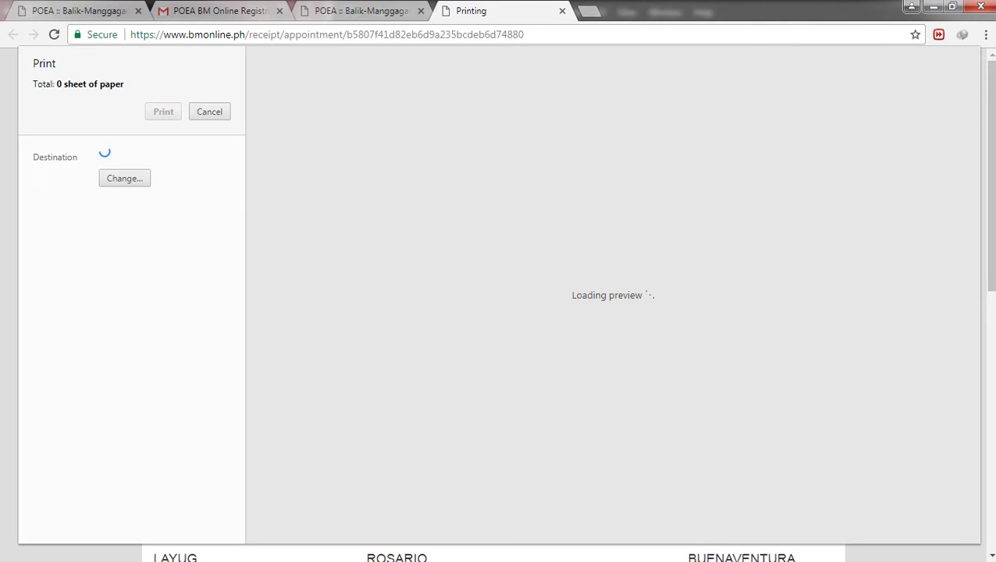
# - Set the paper size to Legal 8 1/2 x 14 in and switch to the system print dialog
pyautogui.press('super+Down')
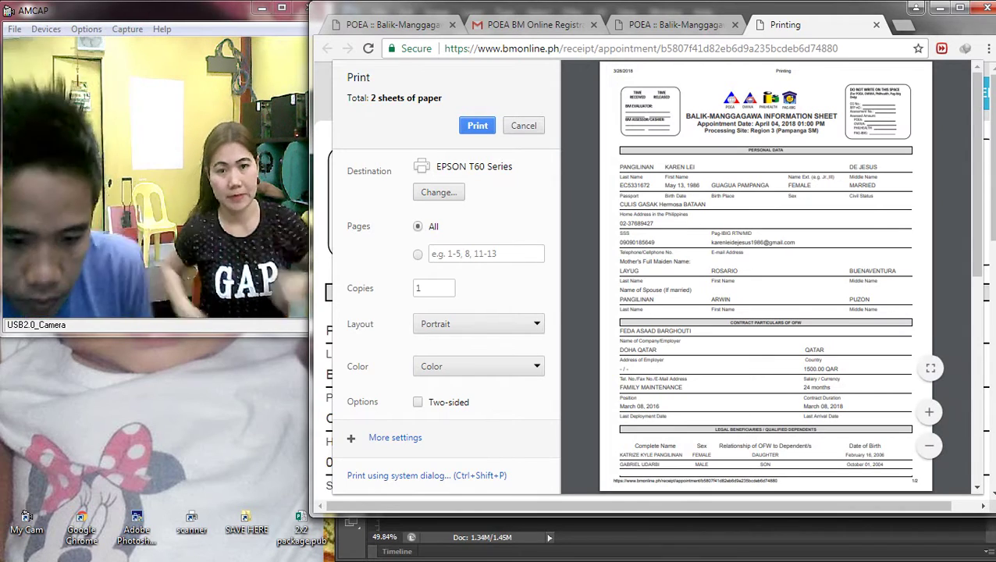
pyautogui.click(395, 437)
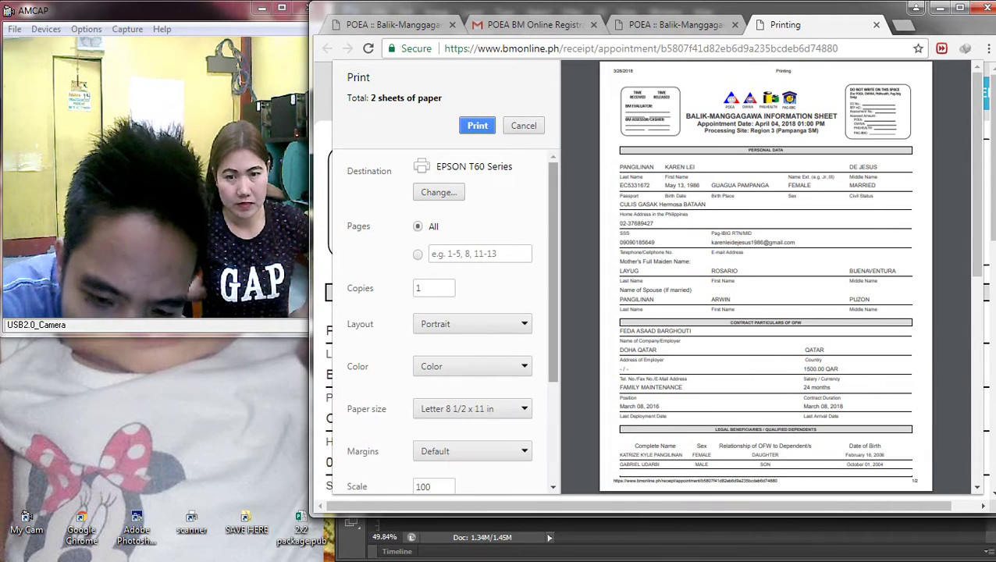
pyautogui.scroll(-3, 445, 312)
pyautogui.click(472, 287)
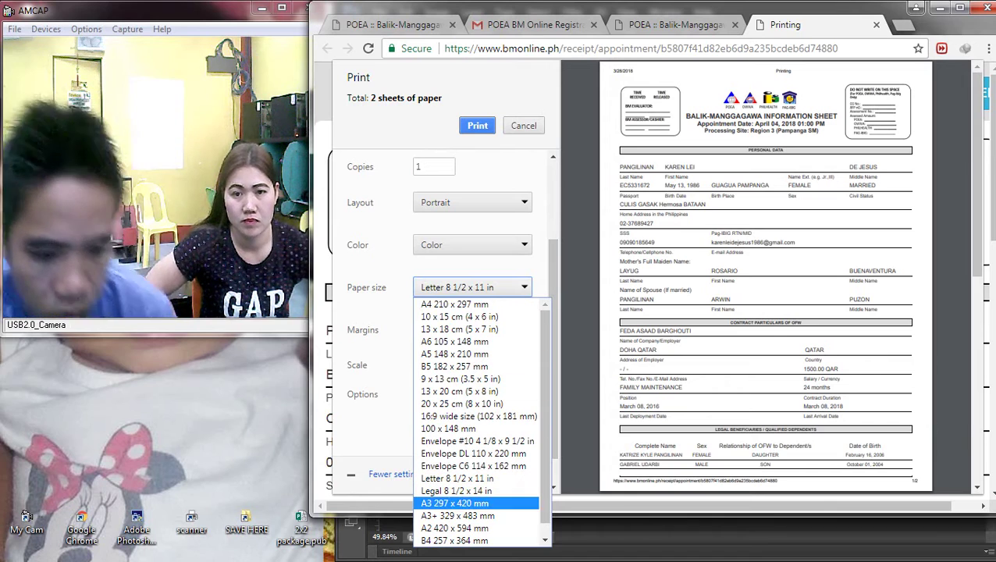
pyautogui.scroll(-1, 480, 422)
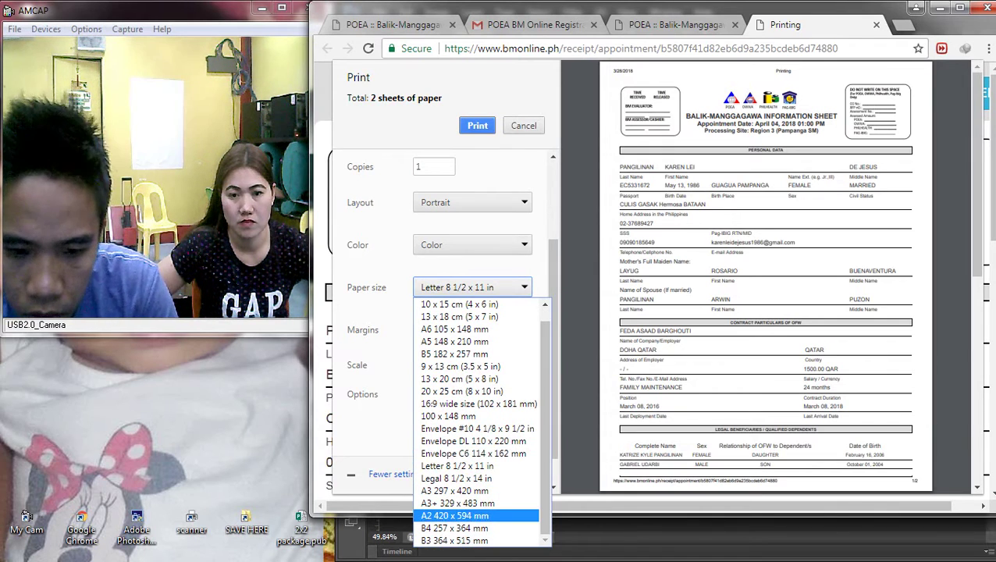
pyautogui.click(456, 478)
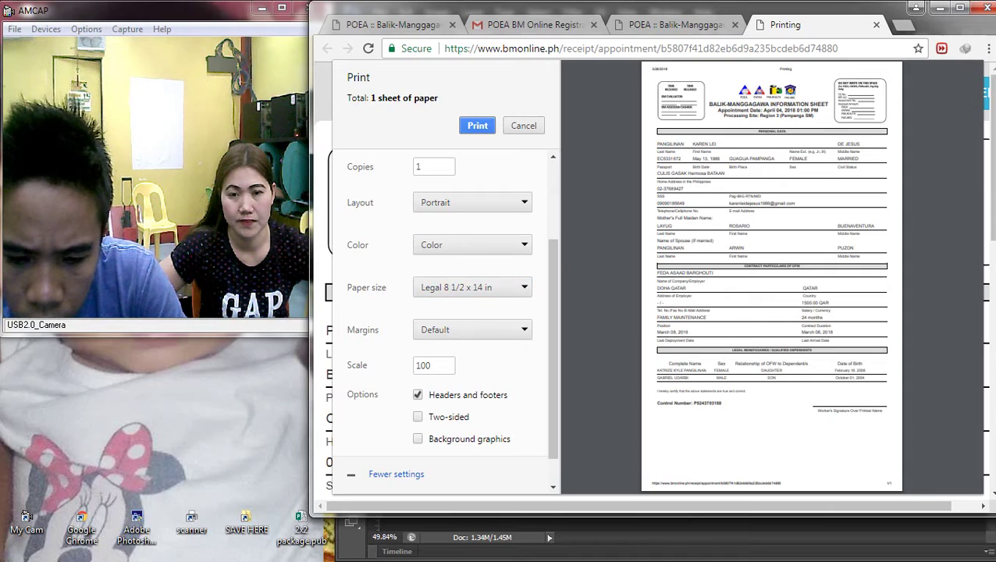
pyautogui.scroll(-1, 451, 351)
pyautogui.click(425, 478)
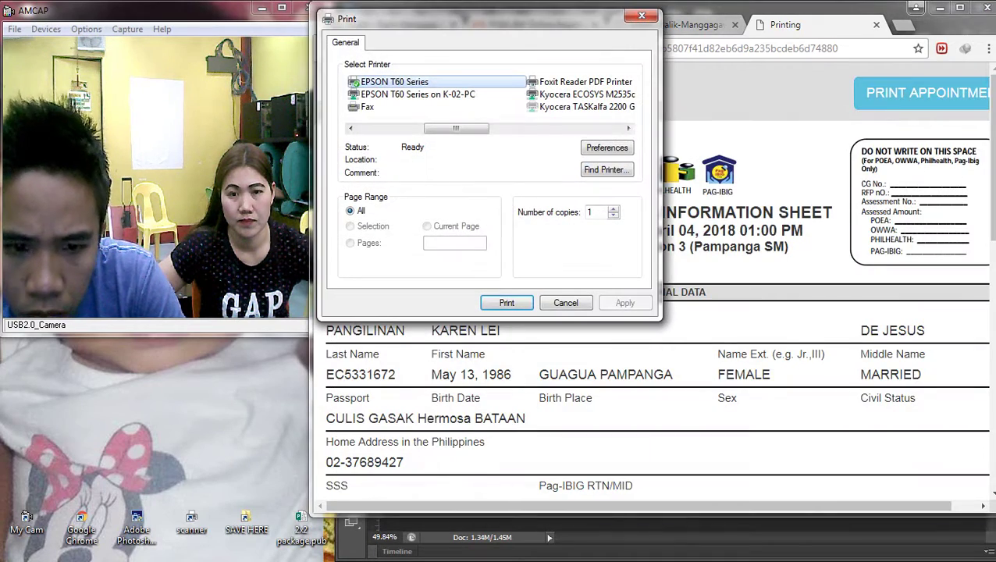
# - Set the EPSON T60 preferences to Best Photo quality with a user-defined paper height
pyautogui.click(606, 147)
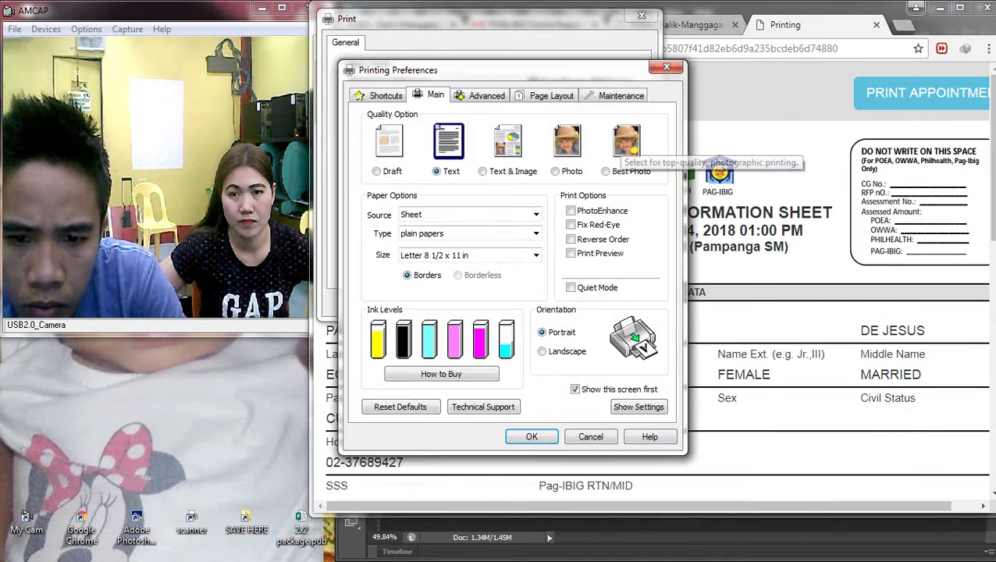
pyautogui.click(625, 141)
pyautogui.click(464, 255)
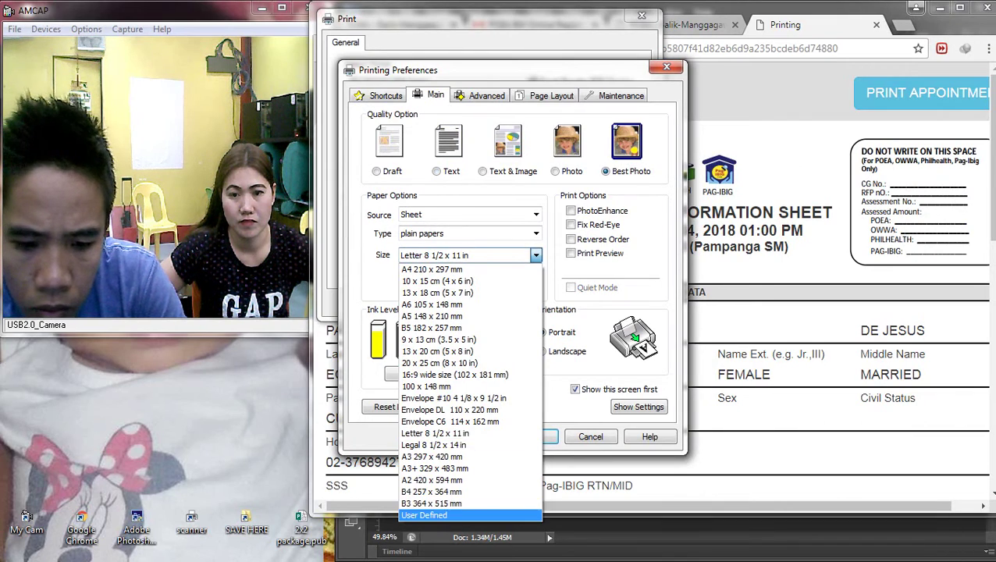
pyautogui.click(468, 514)
pyautogui.click(625, 192)
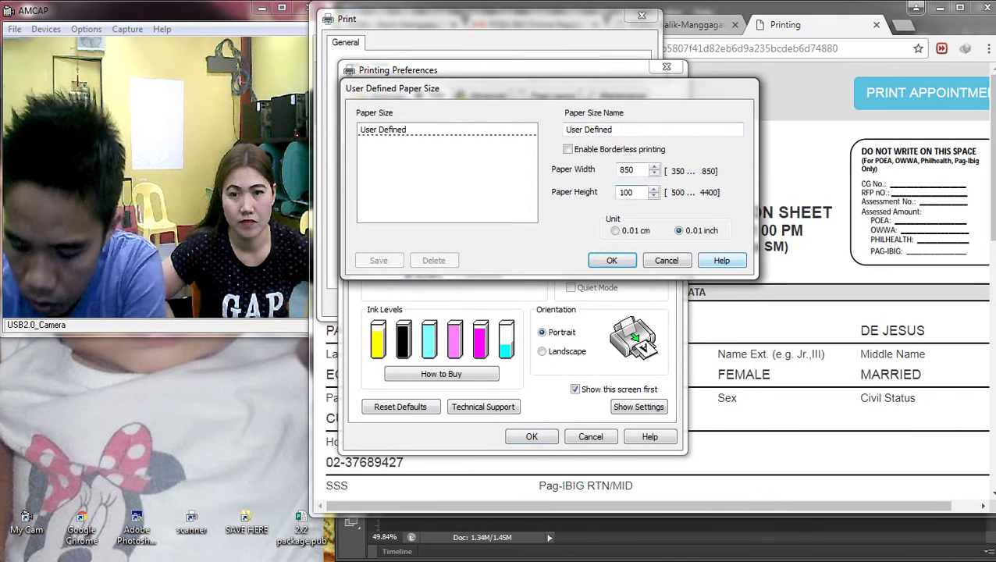
pyautogui.click(611, 259)
pyautogui.click(532, 436)
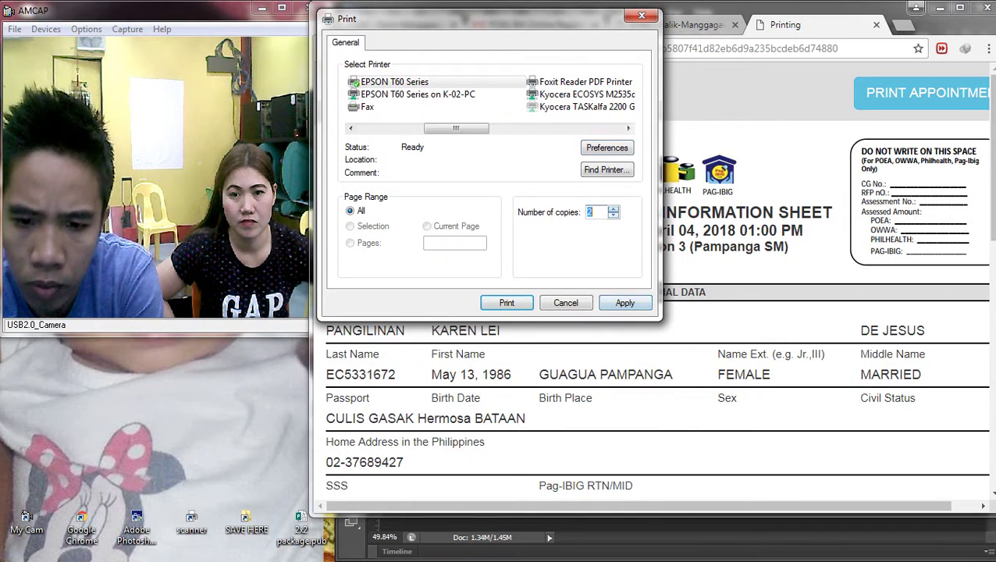
# - Print two copies of the info sheet, then minimize the browser and Photoshop
pyautogui.click(506, 303)
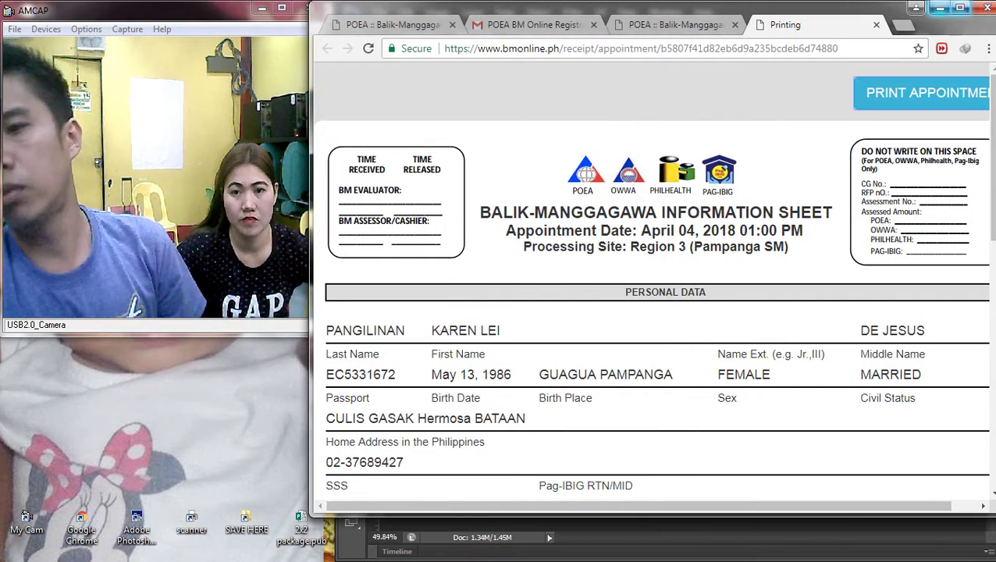
pyautogui.click(939, 7)
pyautogui.click(931, 7)
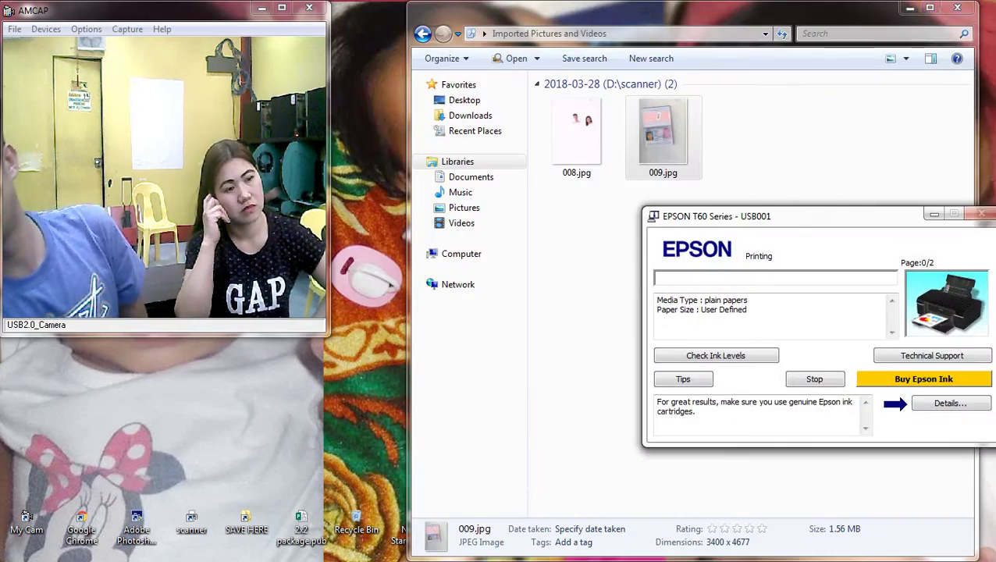
# - Minimize the file browser and the EPSON T60 Series printing status window
pyautogui.click(921, 8)
pyautogui.click(933, 213)
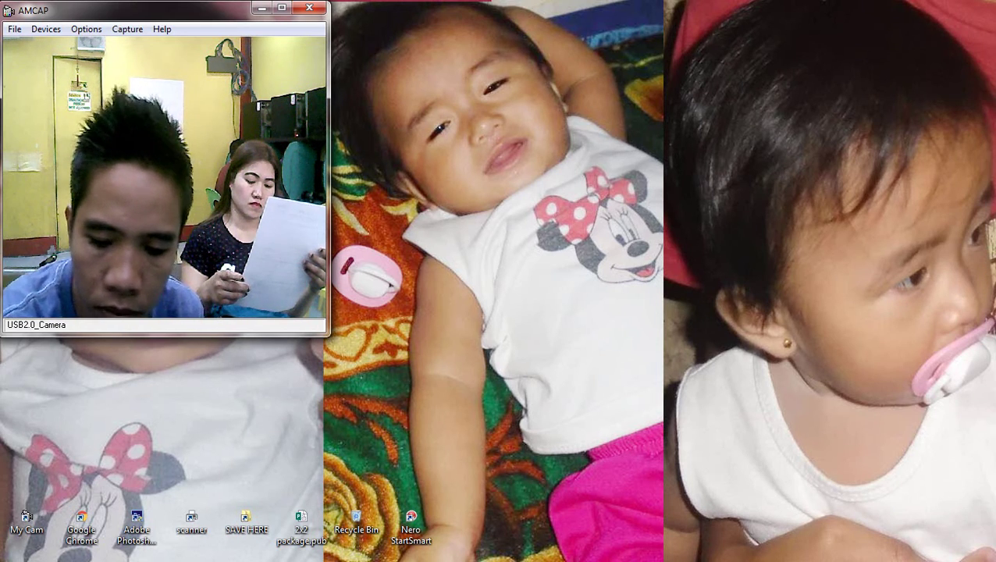
# - Check the notification area as the camera card mounts as Removable Disk (F:)
pyautogui.click(964, 480)
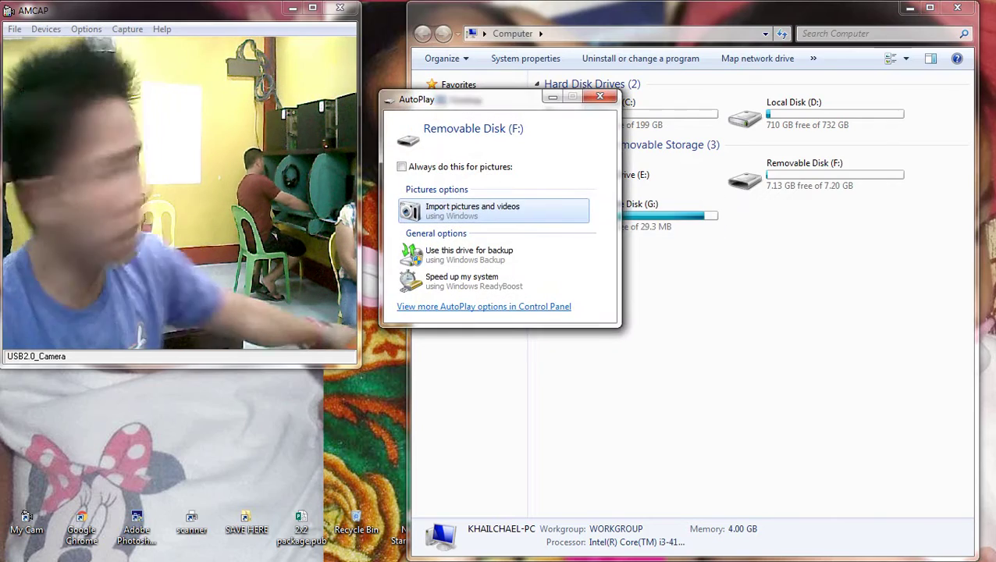
# - Copy DSC01674.JPG from Removable Disk (F:) > DCIM > 101MSDCF to the desktop
pyautogui.doubleClick(804, 172)
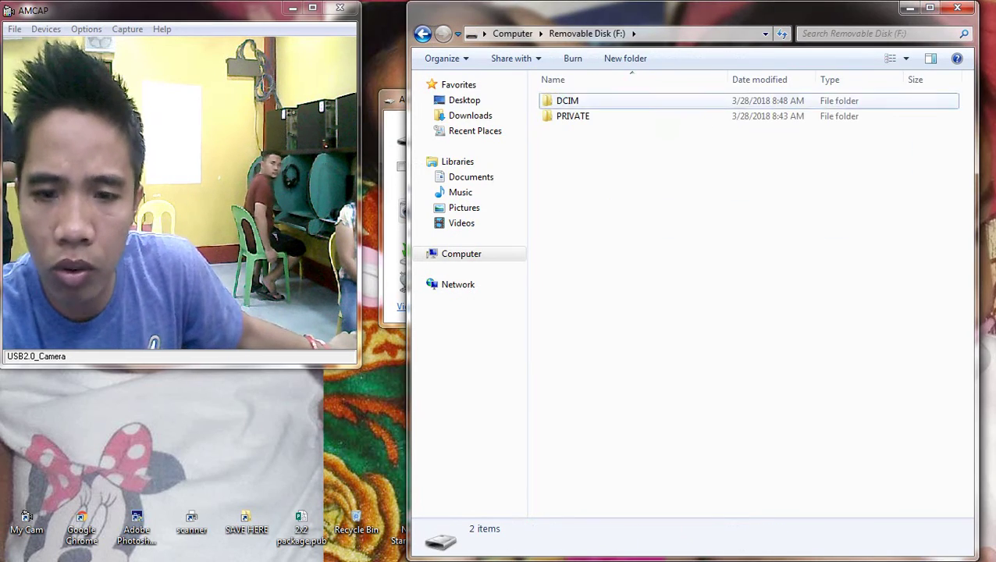
pyautogui.doubleClick(568, 100)
pyautogui.doubleClick(568, 100)
pyautogui.scroll(-5, 820, 168)
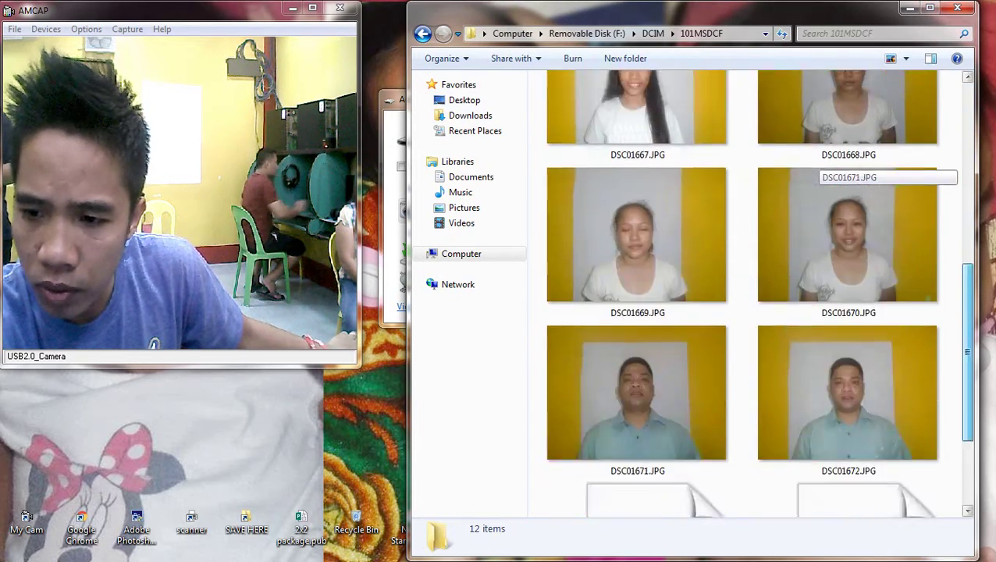
pyautogui.scroll(-2, 819, 168)
pyautogui.moveTo(846, 422); pyautogui.dragTo(246, 428)
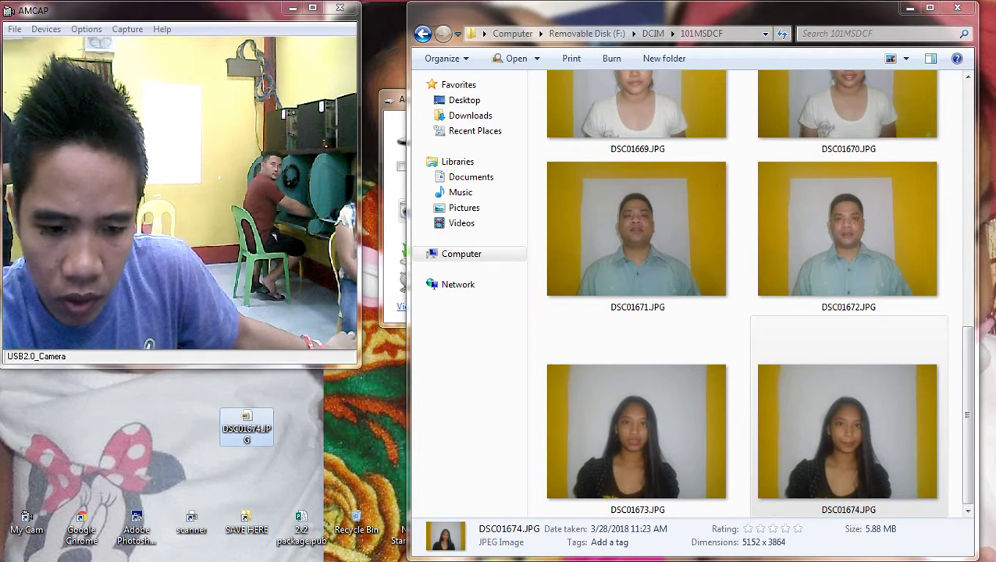
# - Close the photo folder and AutoPlay prompt, then reopen the Computer window
pyautogui.hotkey('alt', 'F4')
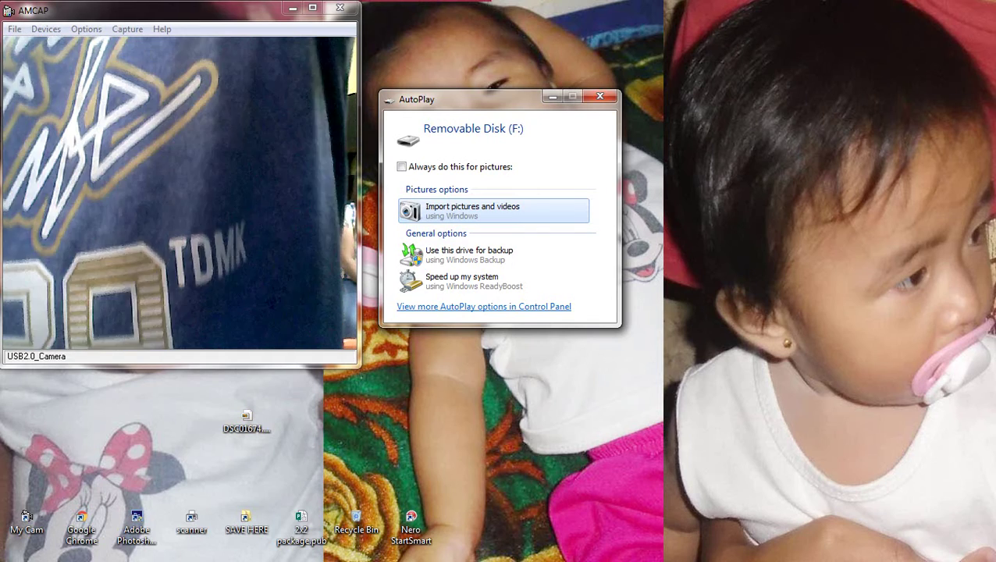
pyautogui.hotkey('alt', 'F4')
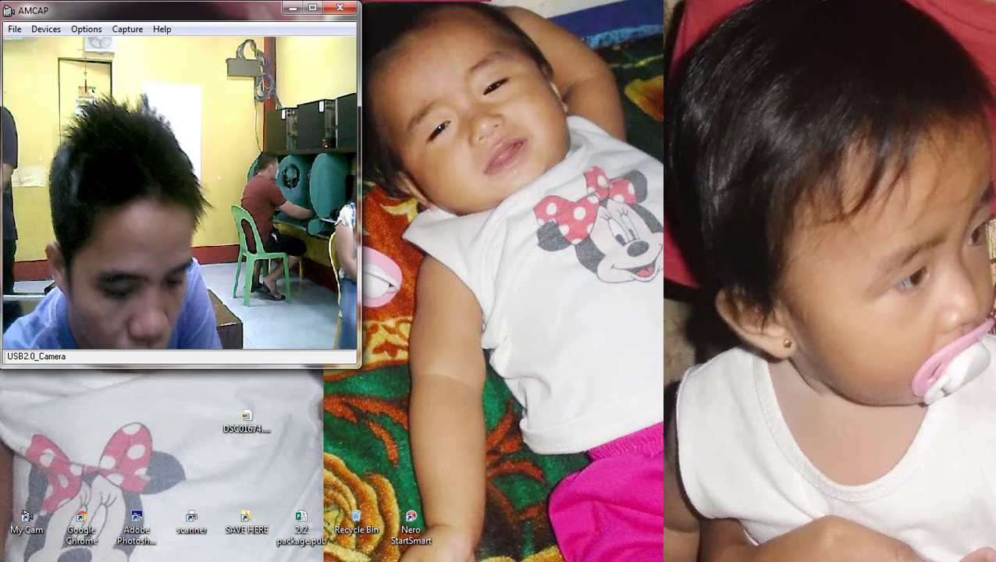
pyautogui.hotkey('alt', 'F4')
pyautogui.press('super+e')
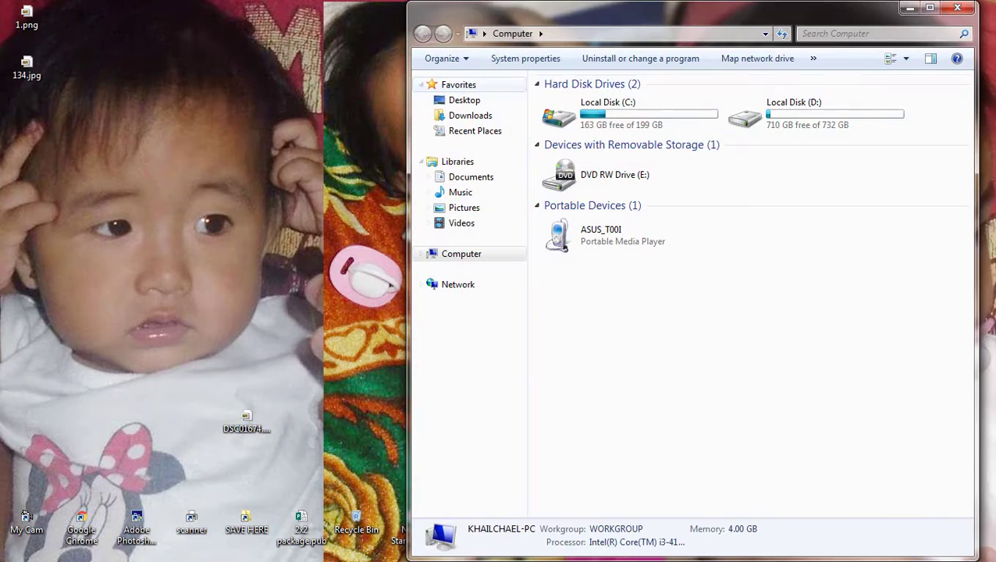
# - Close the Computer window, switch to Photoshop, and reopen Explorer lower and to the right
pyautogui.click(972, 202)
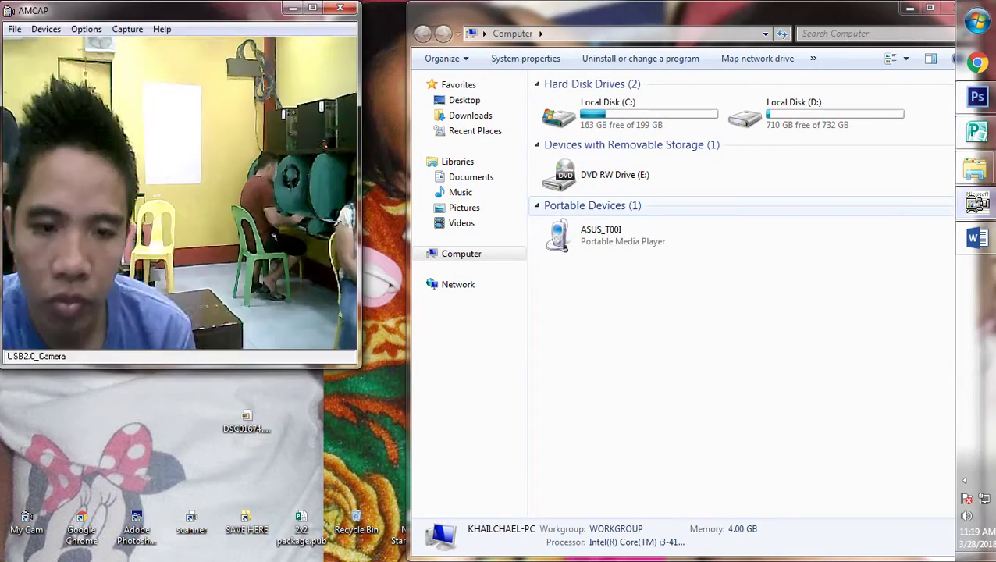
pyautogui.hotkey('alt', 'F4')
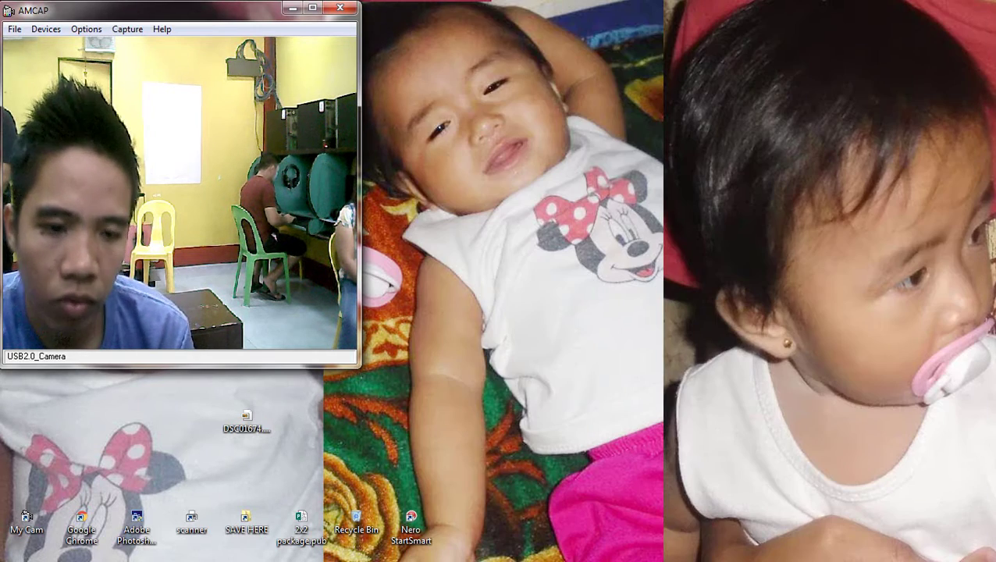
pyautogui.moveTo(991, 281)
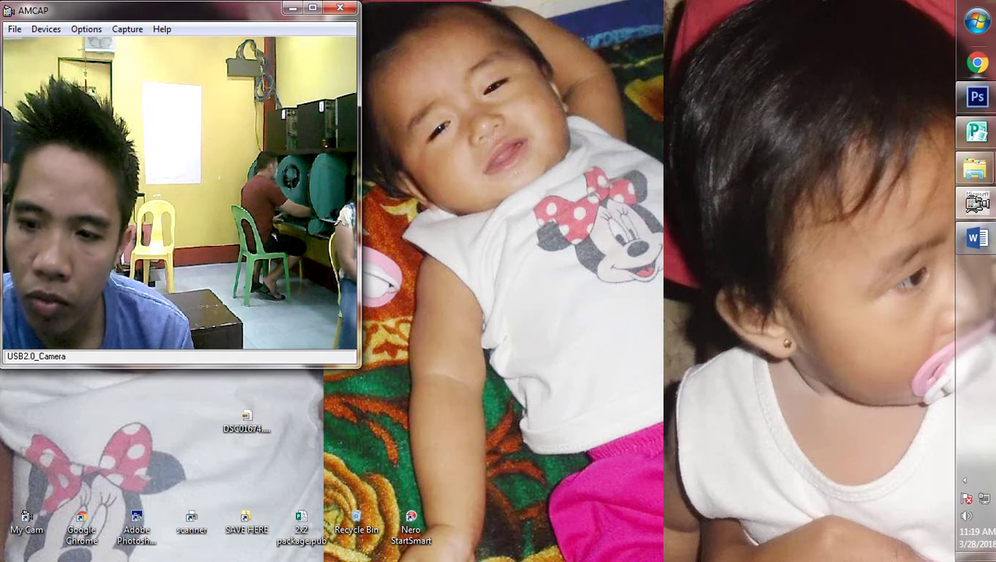
pyautogui.click(976, 97)
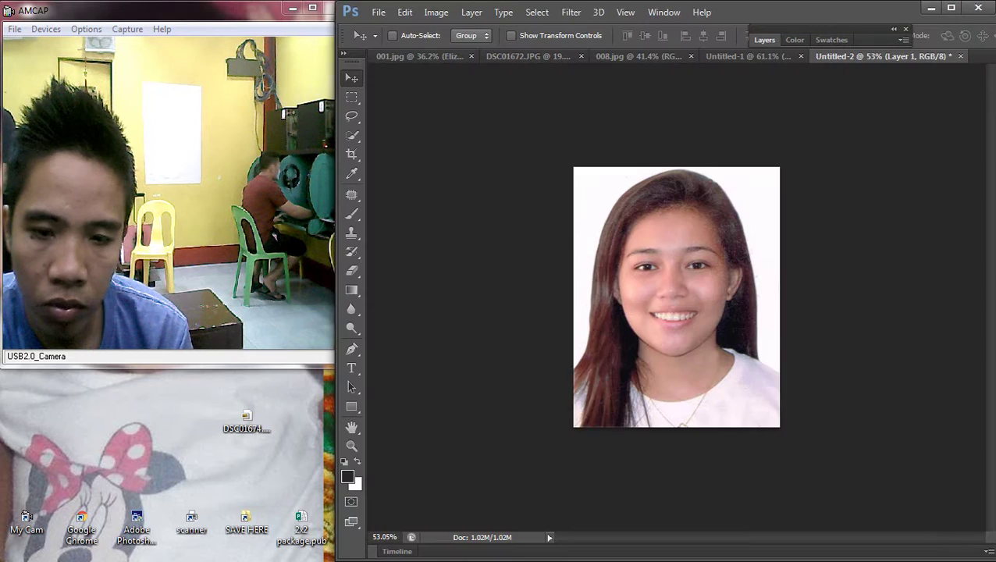
pyautogui.press('super+e')
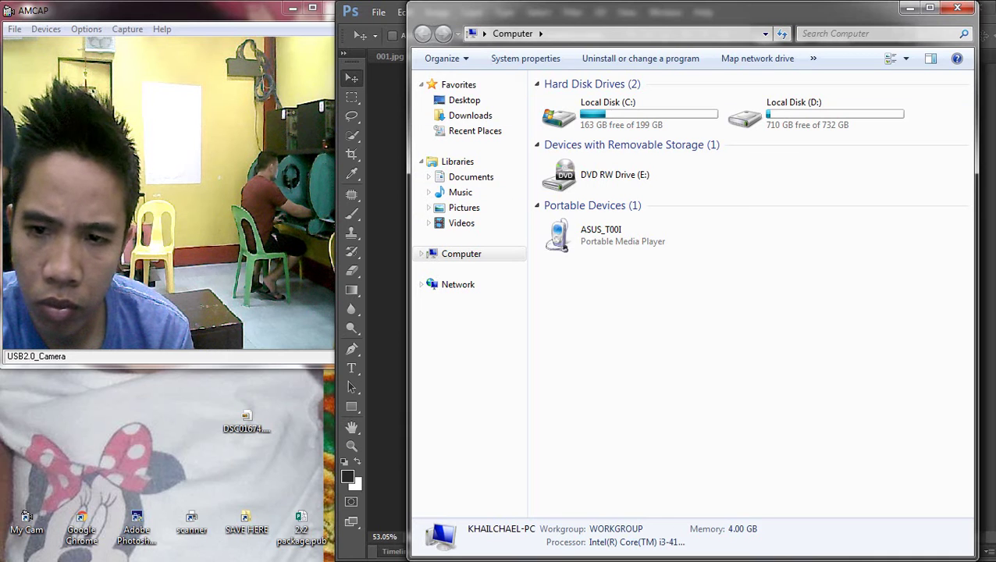
pyautogui.moveTo(664, 11); pyautogui.dragTo(729, 135)
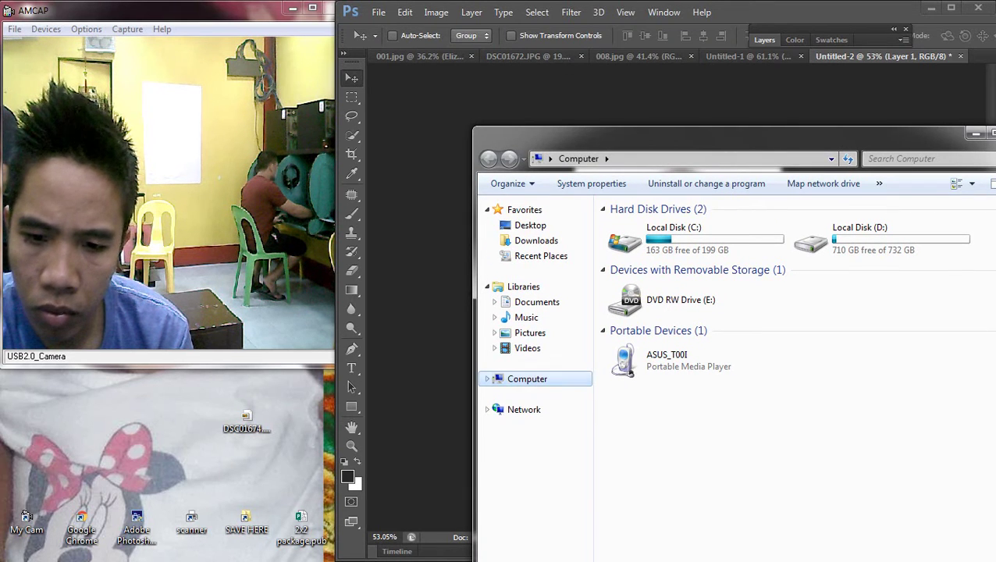
# - Locate DSC01674.JPG on the Desktop and open it in Photoshop
pyautogui.click(524, 409)
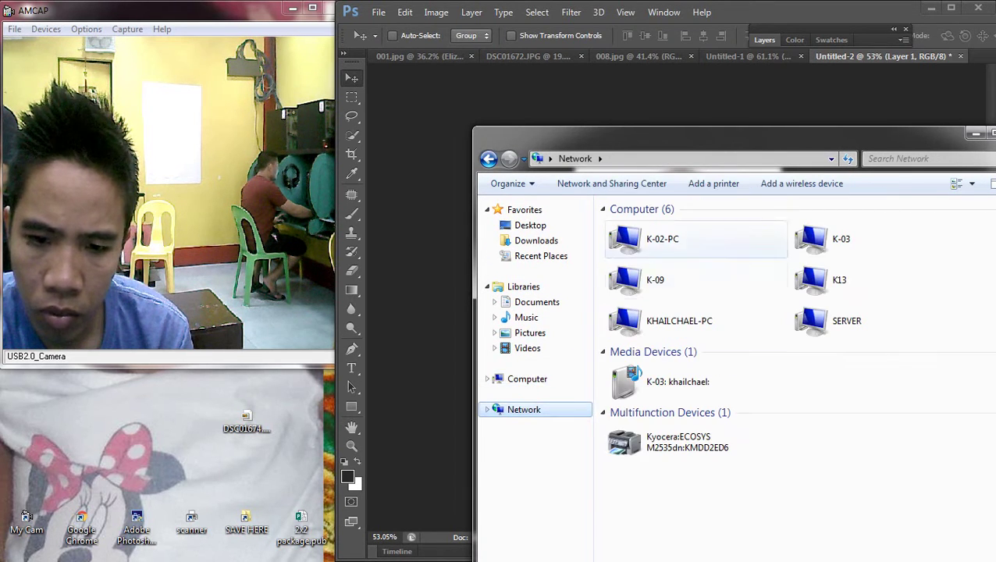
pyautogui.doubleClick(662, 239)
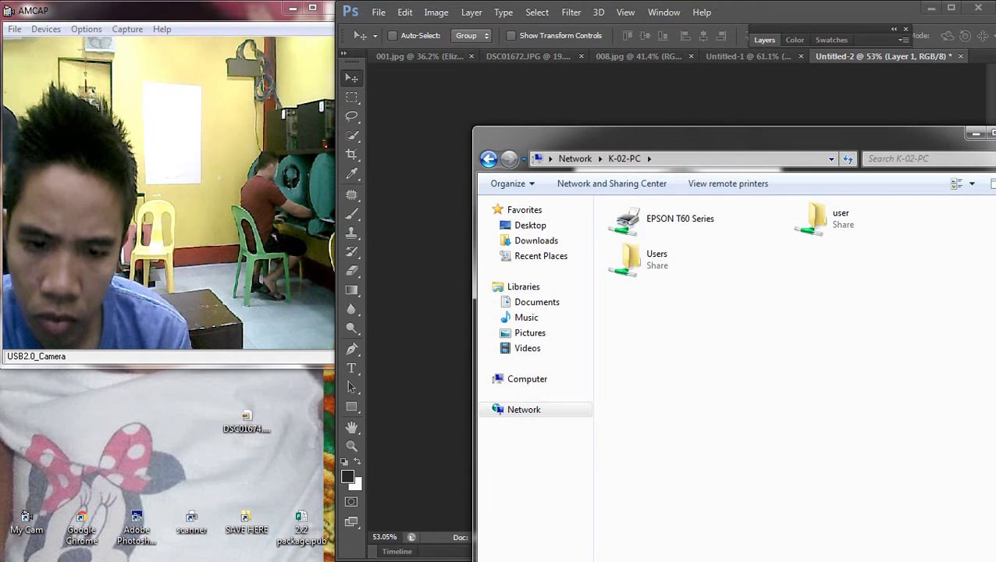
pyautogui.click(488, 158)
pyautogui.click(536, 240)
pyautogui.click(530, 225)
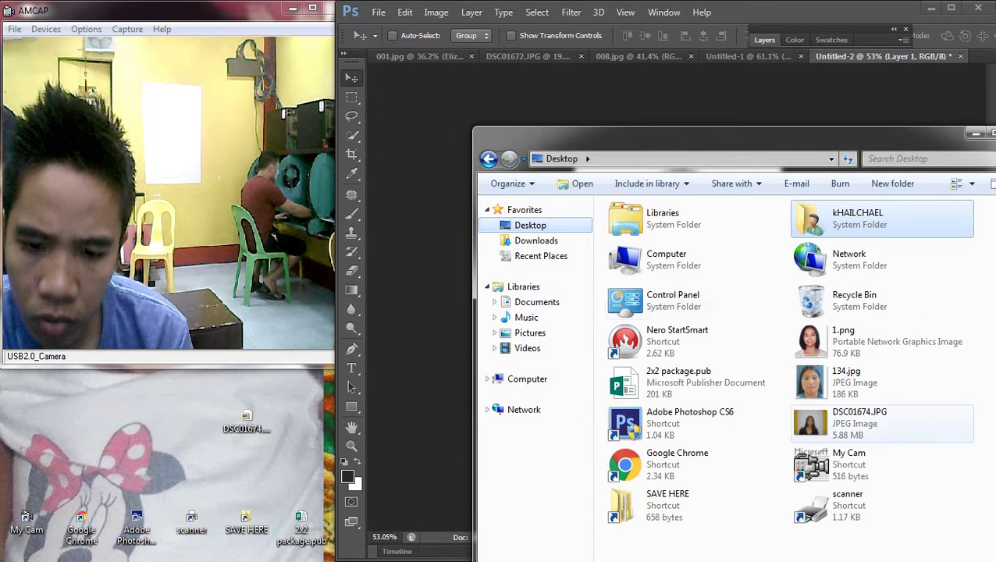
pyautogui.click(859, 421)
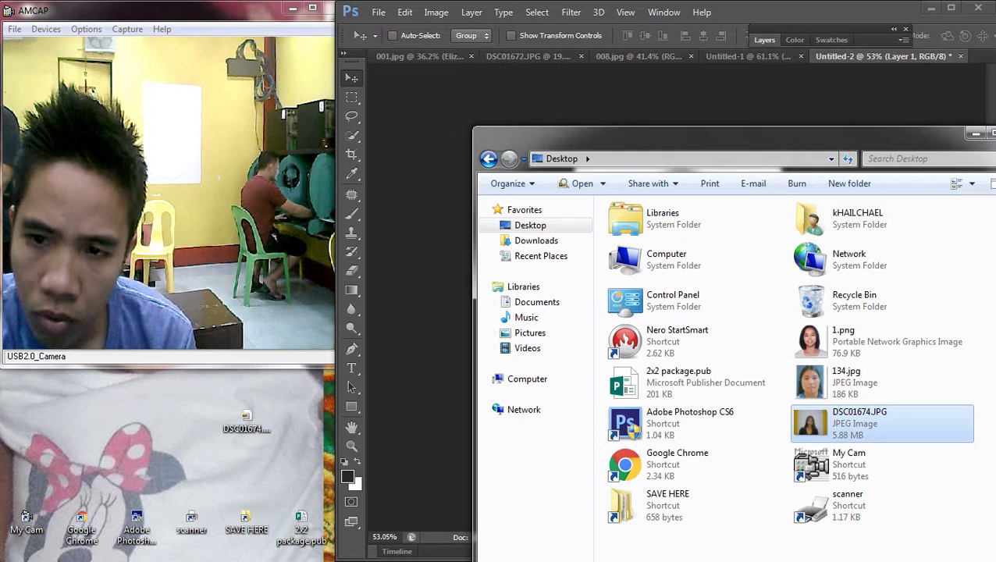
pyautogui.hotkey('alt', 'Tab')
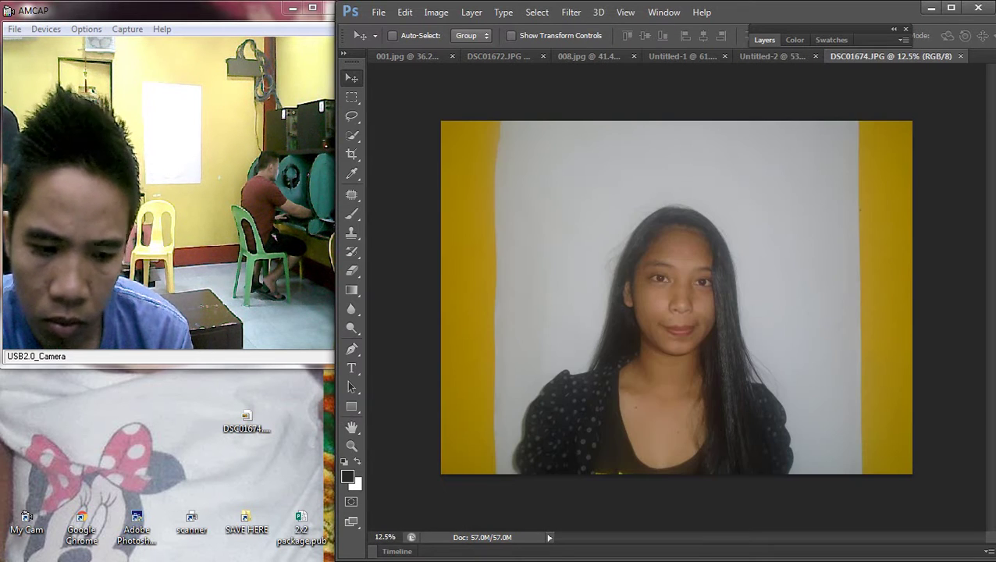
# - Crop the portrait around the face and shoulders and zoom to inspect it
pyautogui.click(351, 154)
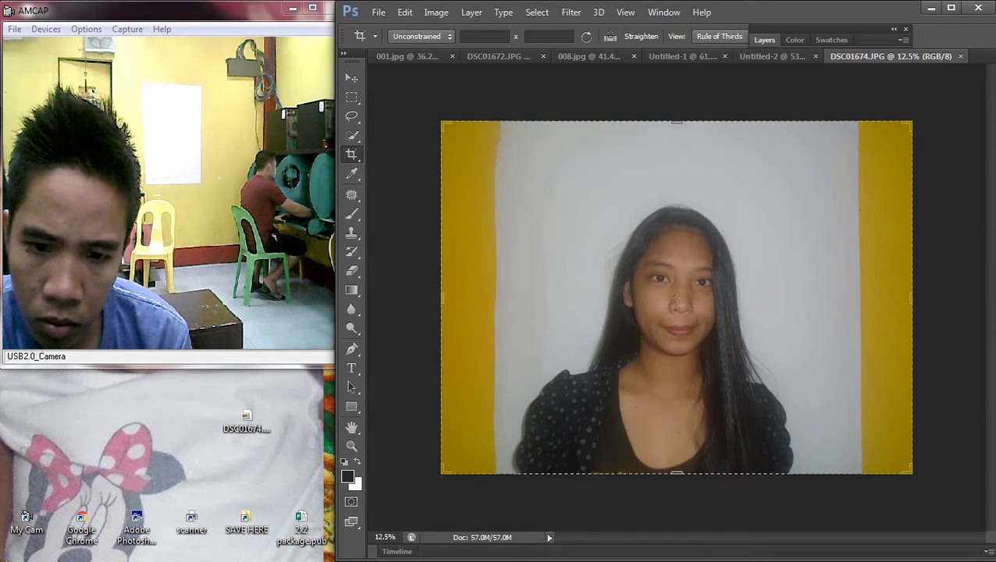
pyautogui.moveTo(537, 187); pyautogui.dragTo(798, 428)
pyautogui.moveTo(746, 316); pyautogui.dragTo(736, 310)
pyautogui.moveTo(676, 297); pyautogui.dragTo(675, 296)
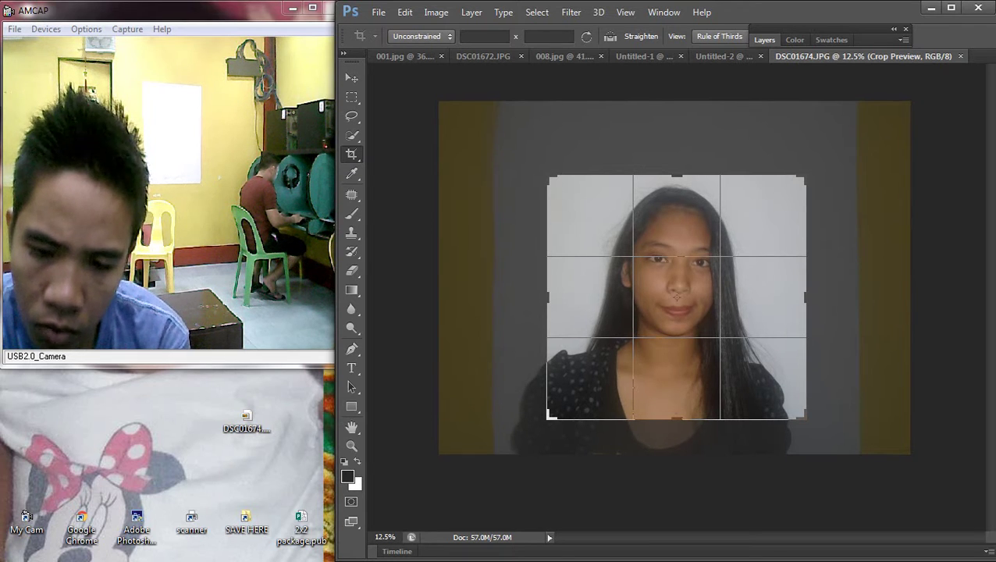
pyautogui.press('Return')
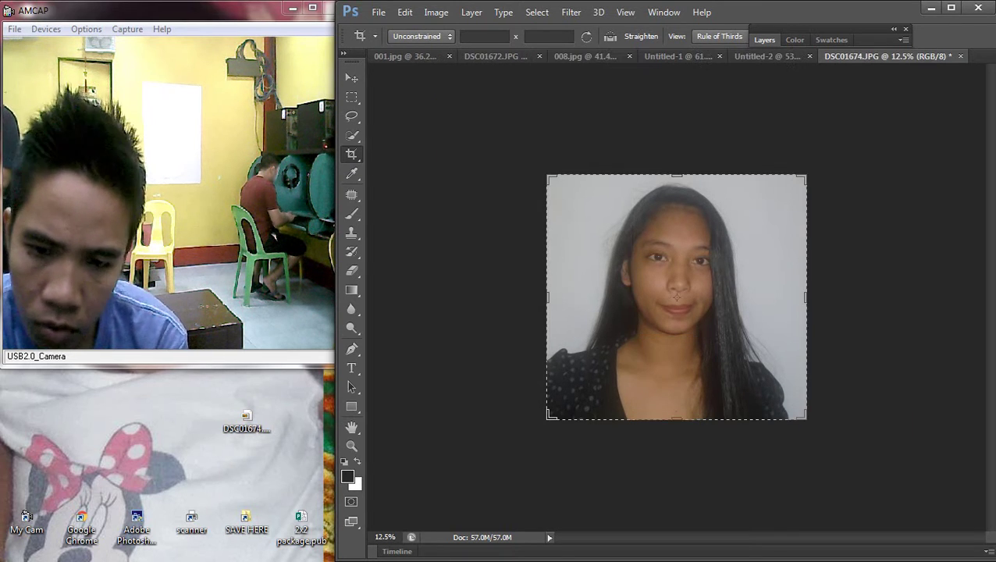
pyautogui.press('v')
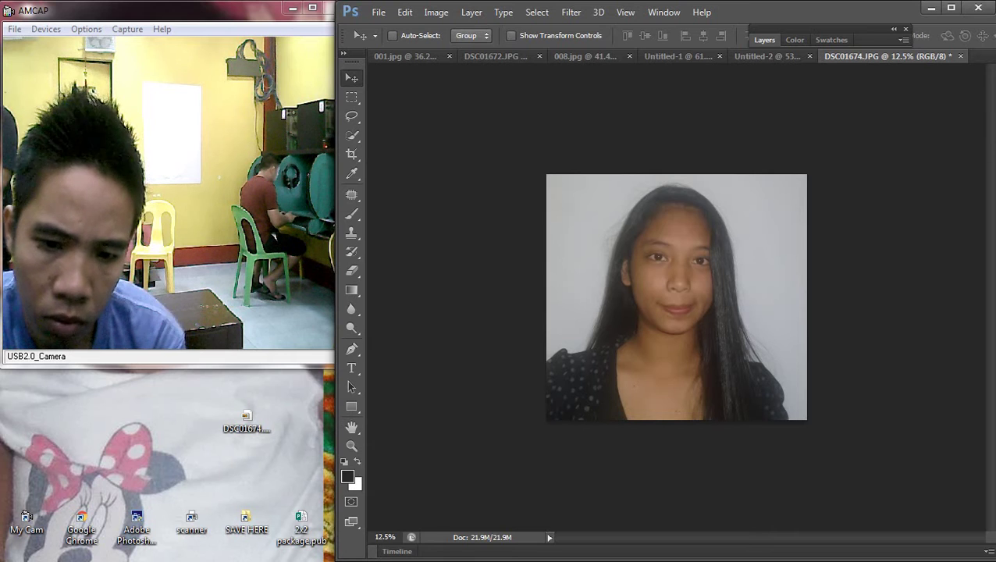
pyautogui.hotkey('ctrl', '0')
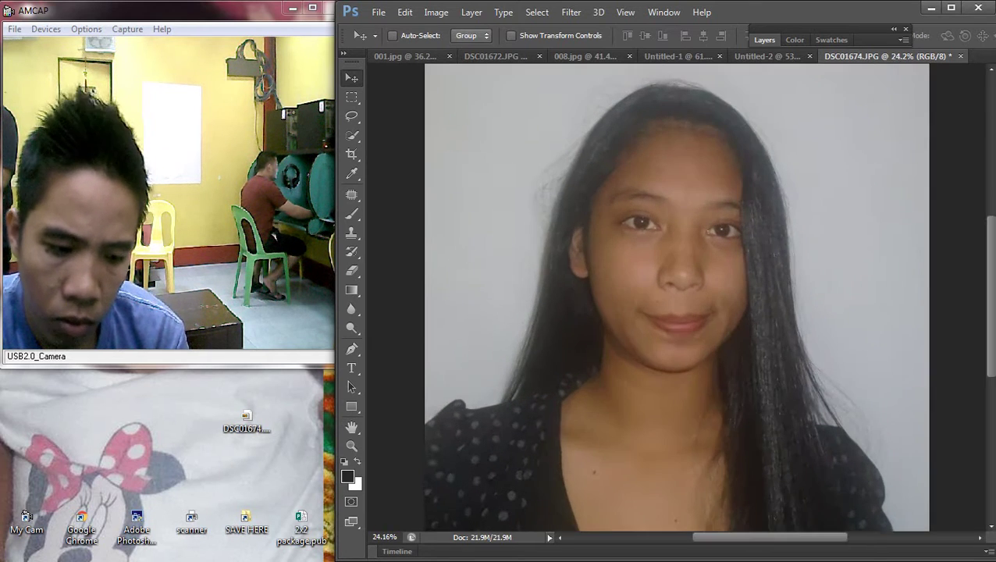
pyautogui.hotkey('ctrl', '-')
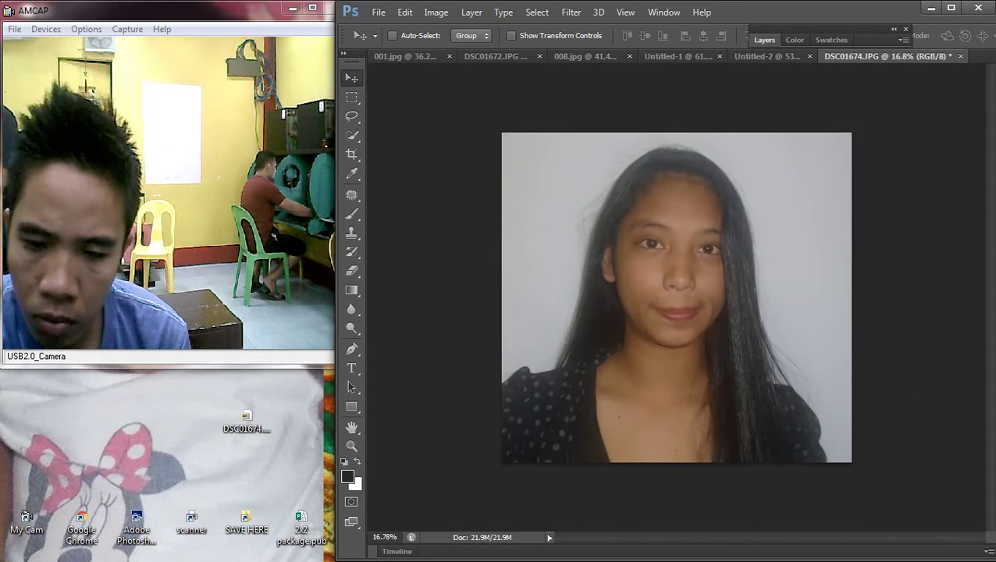
pyautogui.scroll(-2, 676, 297)
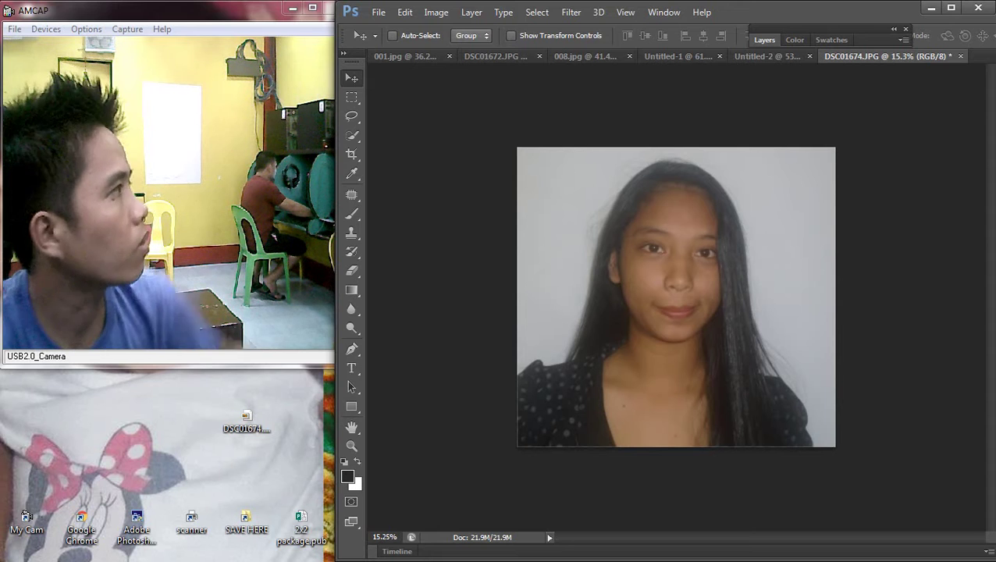
pyautogui.scroll(-1, 676, 298)
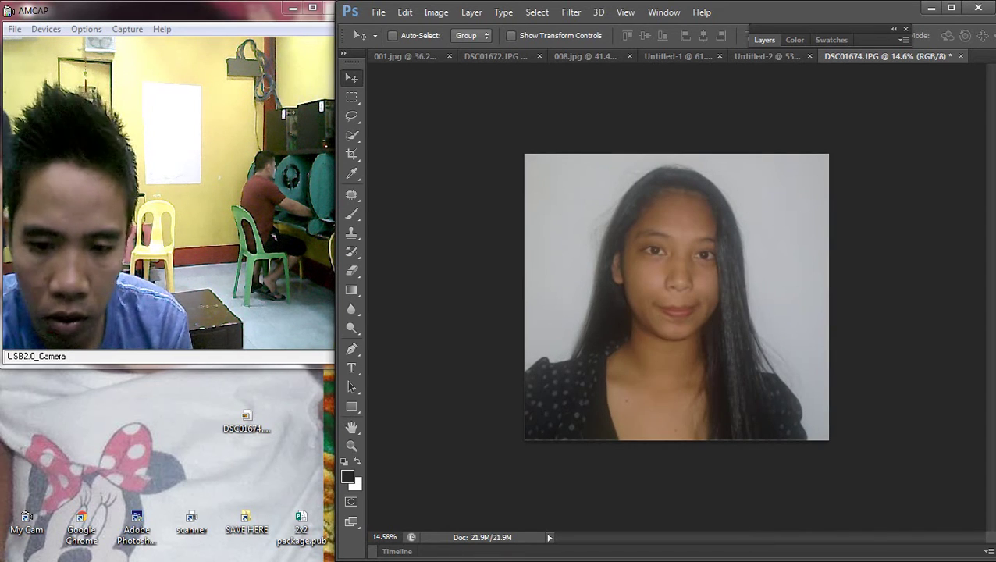
# - Undo that crop and re-crop the portrait with a new frame and adjusted bottom edge
pyautogui.hotkey('ctrl', 'z')
pyautogui.scroll(-5, 676, 297)
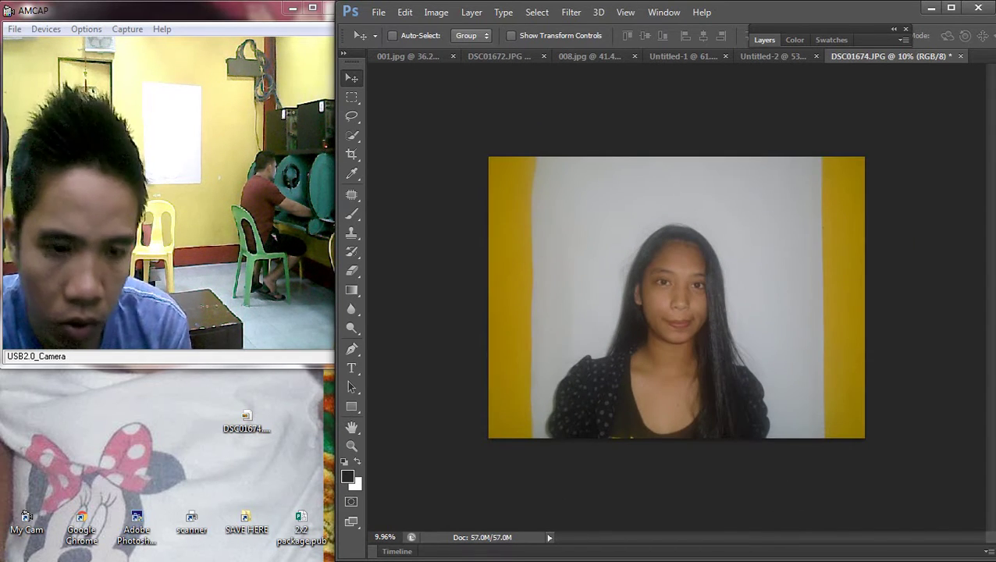
pyautogui.press('c')
pyautogui.moveTo(550, 204); pyautogui.dragTo(790, 430)
pyautogui.moveTo(729, 320); pyautogui.dragTo(728, 306)
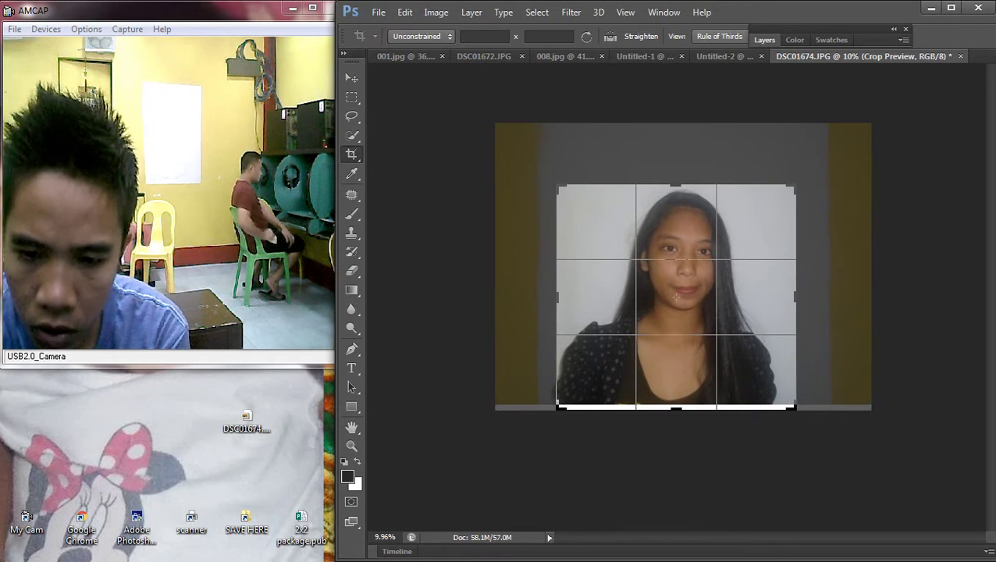
pyautogui.press('Return')
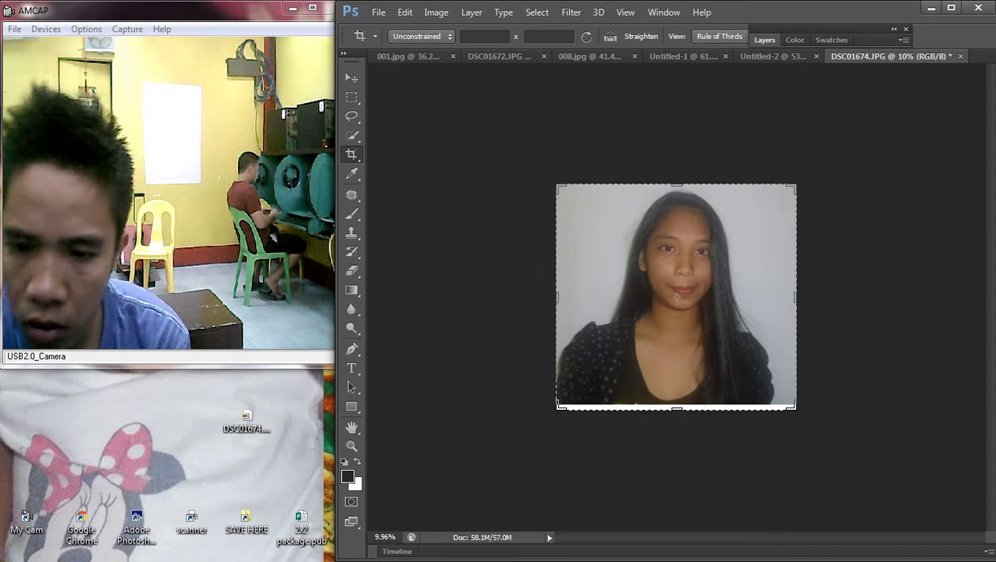
pyautogui.moveTo(677, 432); pyautogui.dragTo(677, 426)
pyautogui.press('Return')
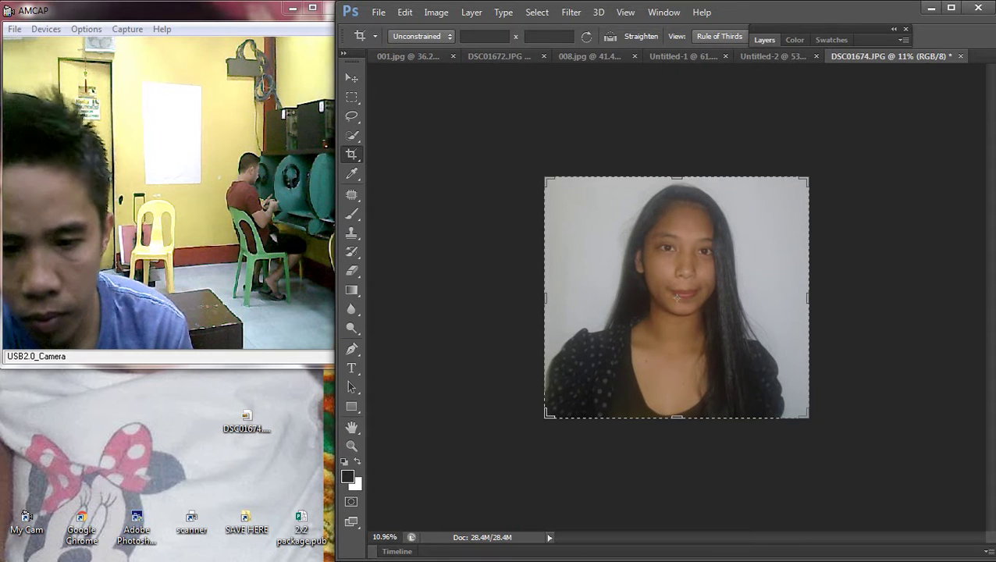
# - Widen the crop slightly on the left and commit it
pyautogui.moveTo(503, 275); pyautogui.dragTo(505, 275)
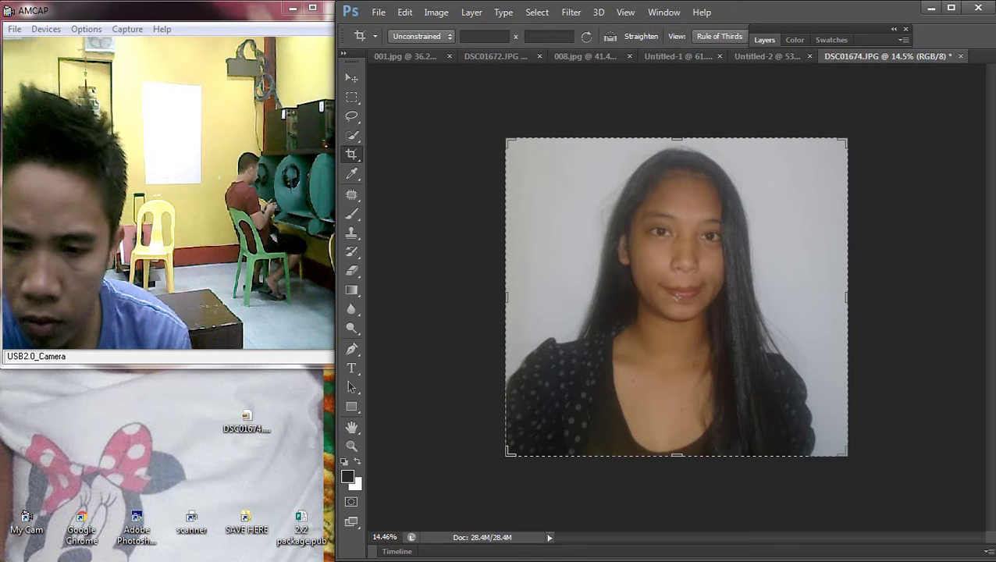
pyautogui.scroll(1, 676, 297)
pyautogui.press('v')
pyautogui.scroll(-2, 676, 295)
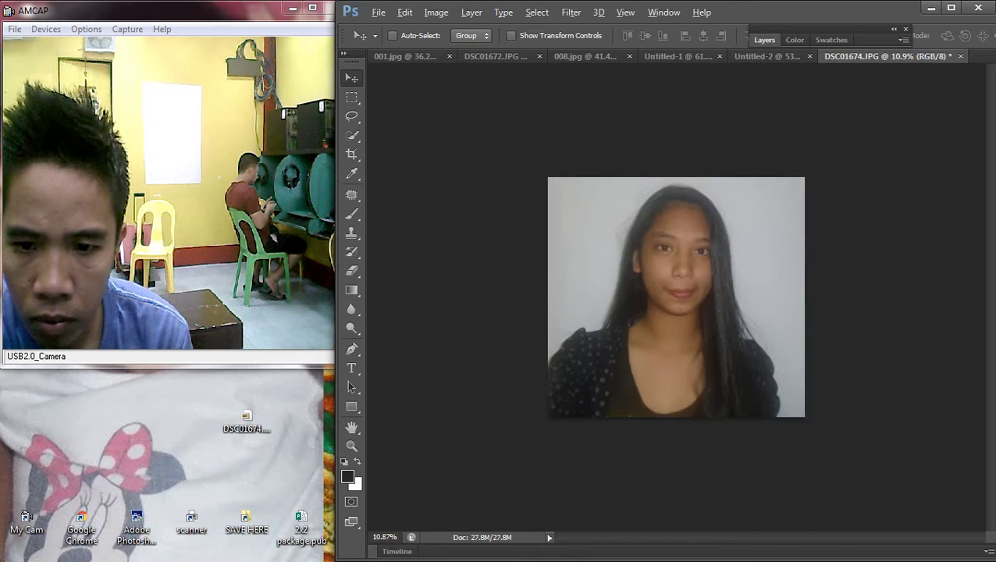
pyautogui.scroll(1, 675, 295)
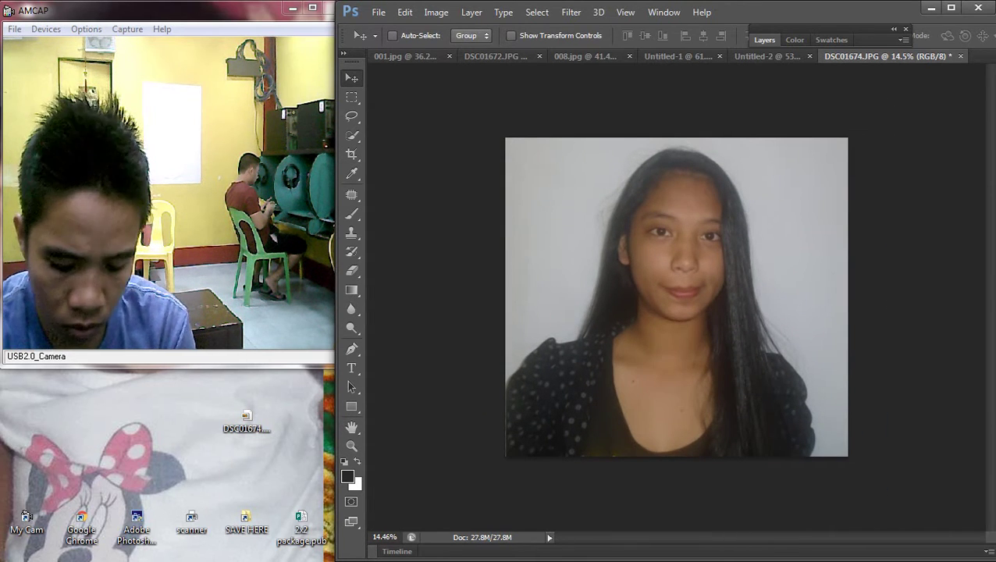
# - Lighten the photo with a Curves adjustment raising the RGB curve
pyautogui.hotkey('ctrl', 'm')
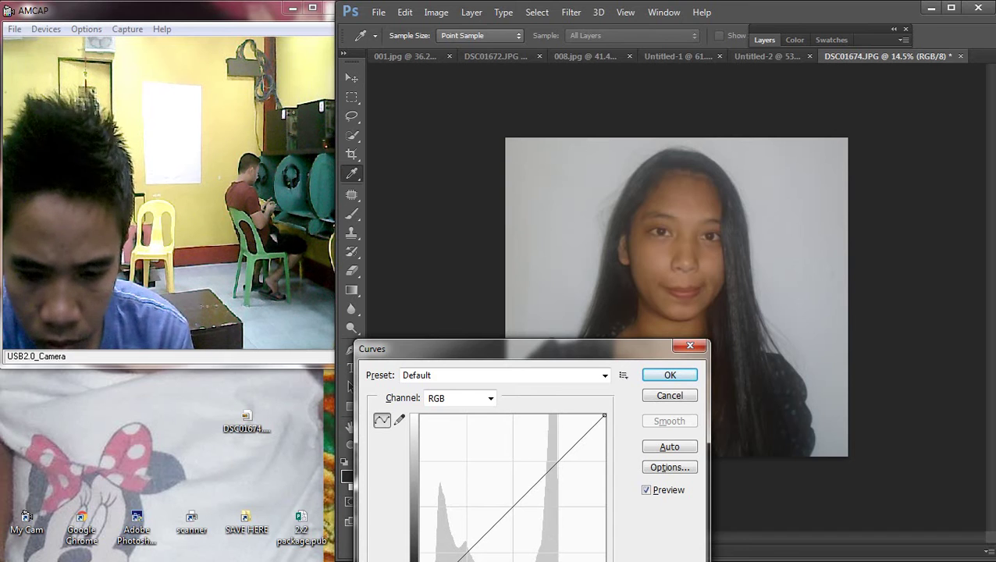
pyautogui.moveTo(550, 469); pyautogui.dragTo(550, 458)
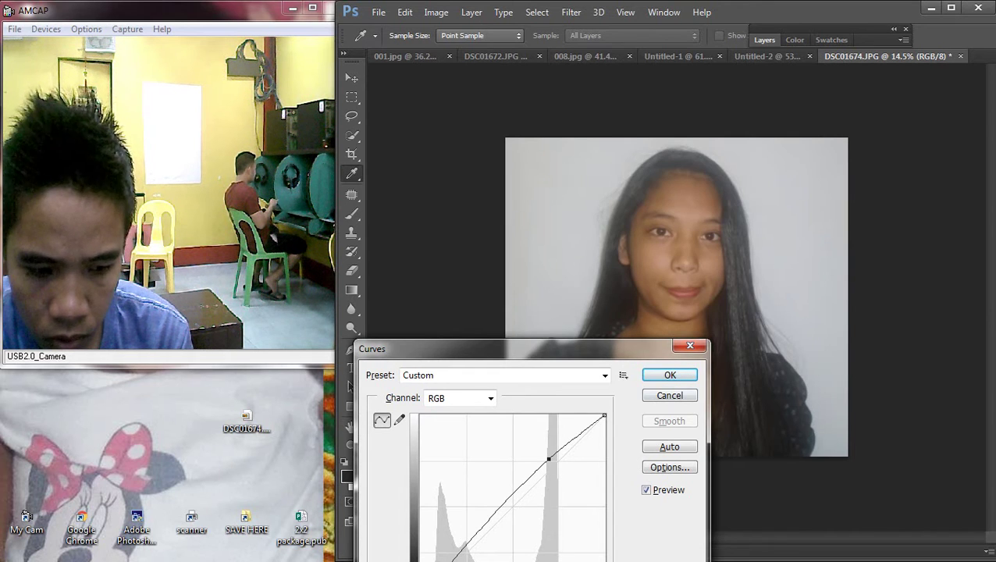
pyautogui.press('Return')
pyautogui.scroll(1, 676, 296)
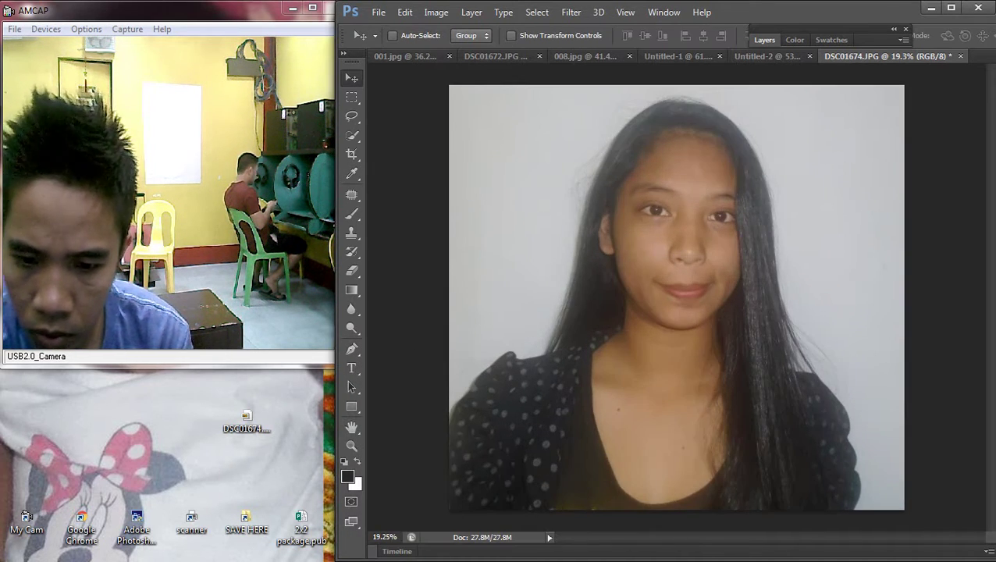
pyautogui.scroll(-2, 675, 296)
pyautogui.scroll(1, 676, 296)
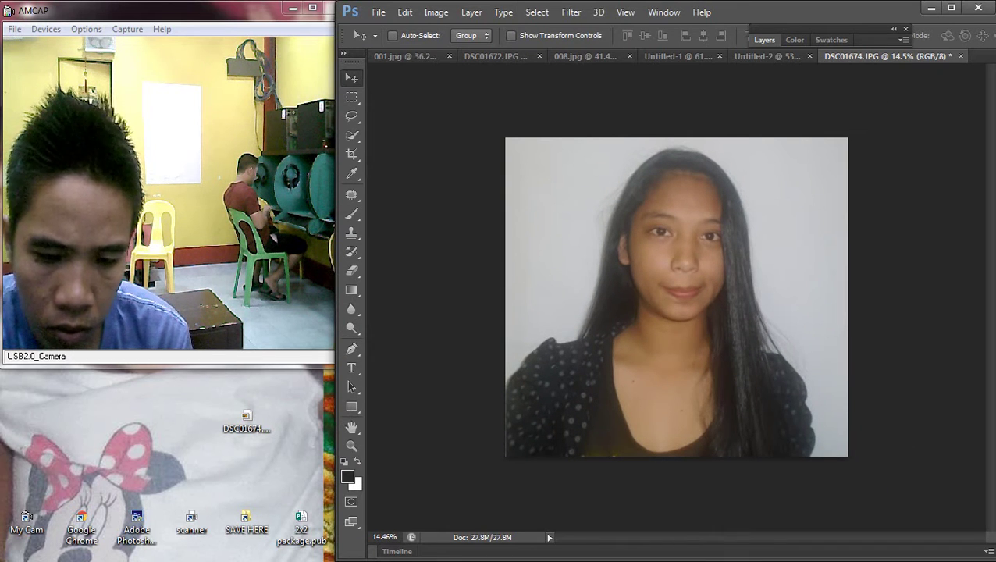
pyautogui.scroll(3, 676, 297)
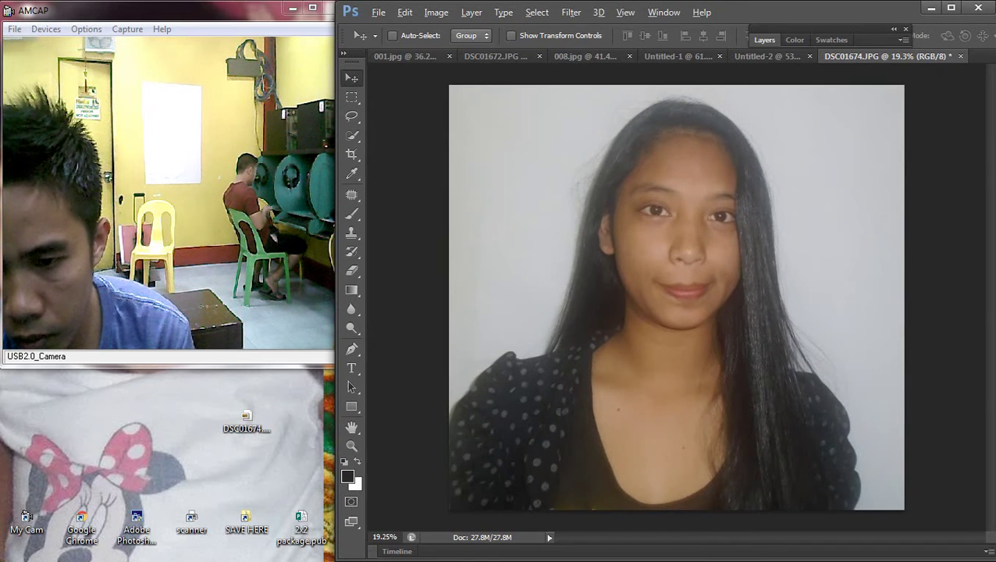
# - Apply a second slight Curves bend to brighten further and fit the photo on screen
pyautogui.hotkey('ctrl', 'm')
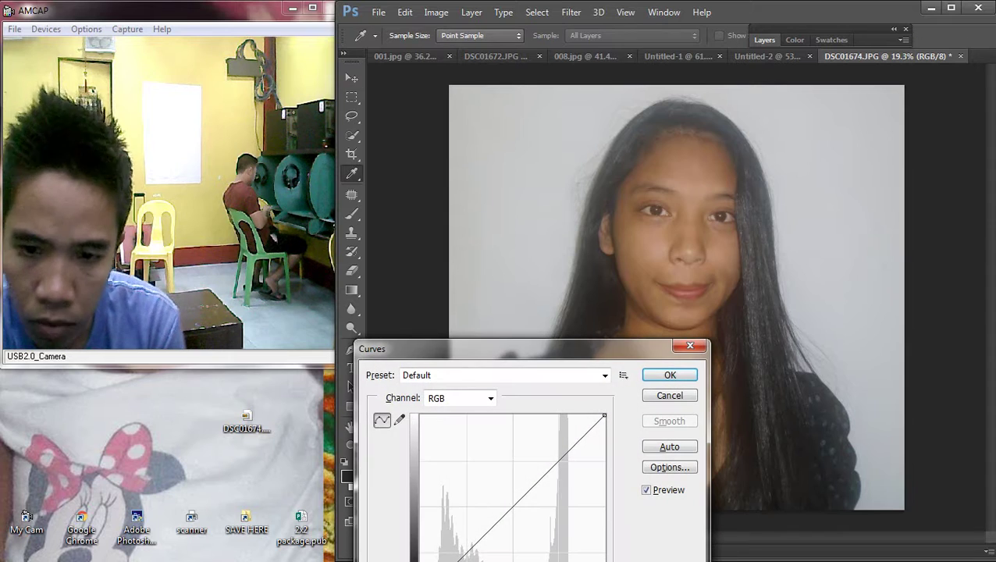
pyautogui.click(526, 489)
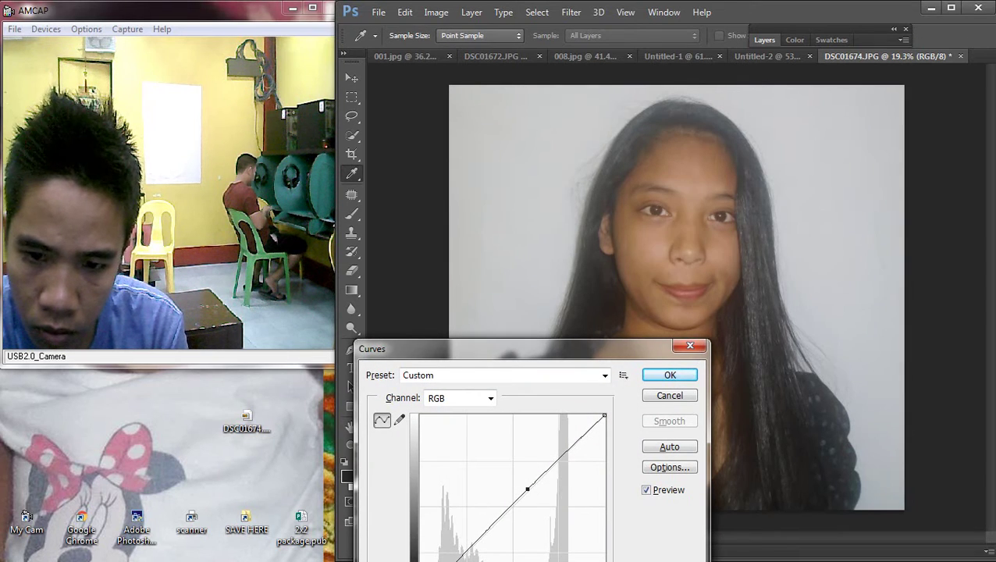
pyautogui.press('Return')
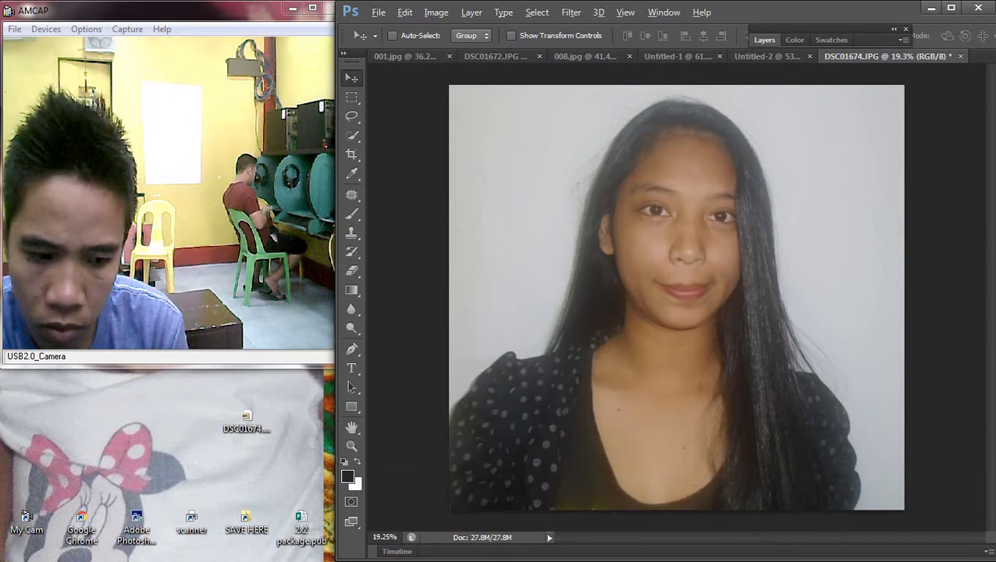
pyautogui.hotkey('ctrl', '-')
pyautogui.hotkey('ctrl', '-')
pyautogui.hotkey('ctrl', '0')
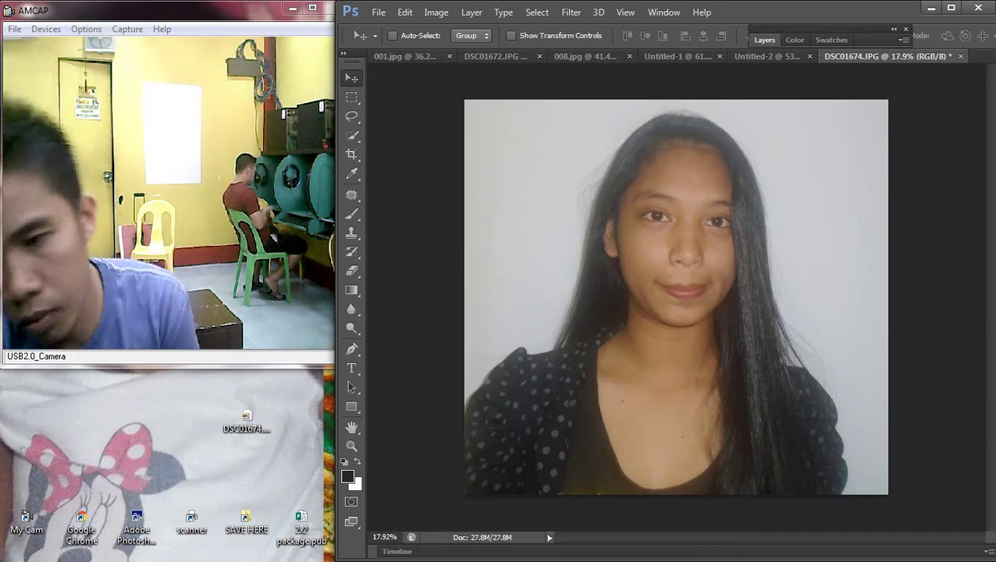
# - Save the photo as k.jpg in the SAVE HERE folder
pyautogui.click(378, 12)
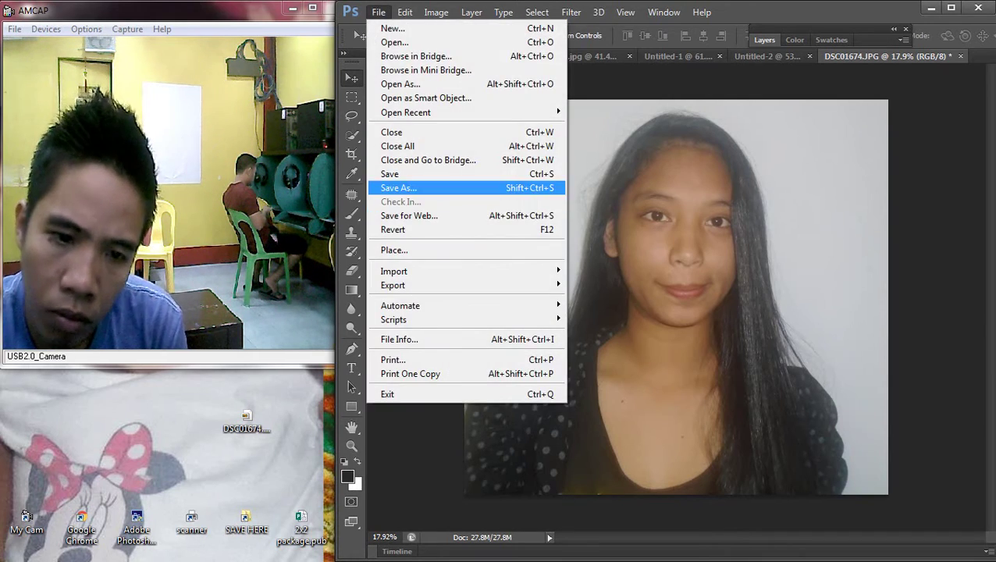
pyautogui.click(387, 191)
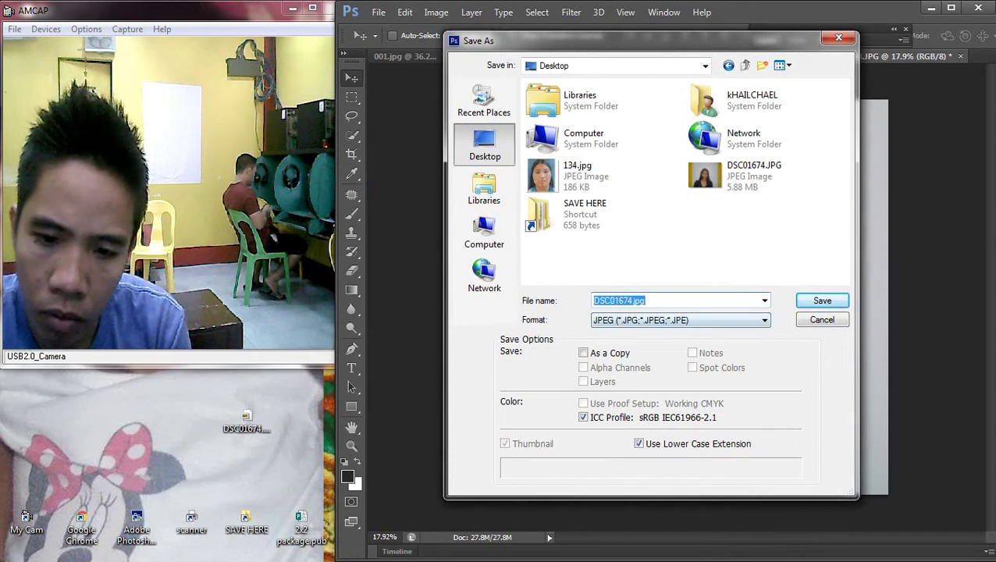
pyautogui.doubleClick(577, 211)
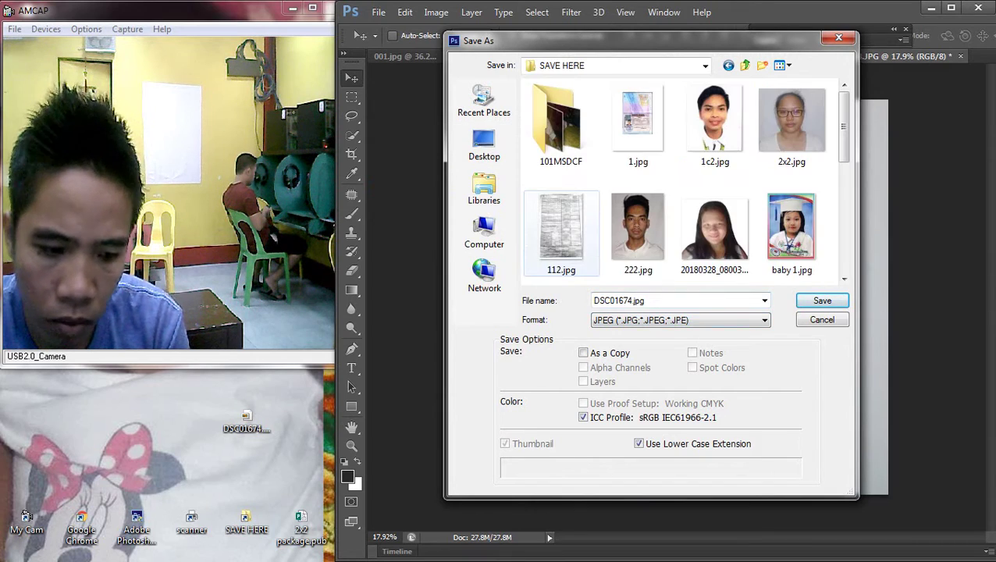
pyautogui.write('k')
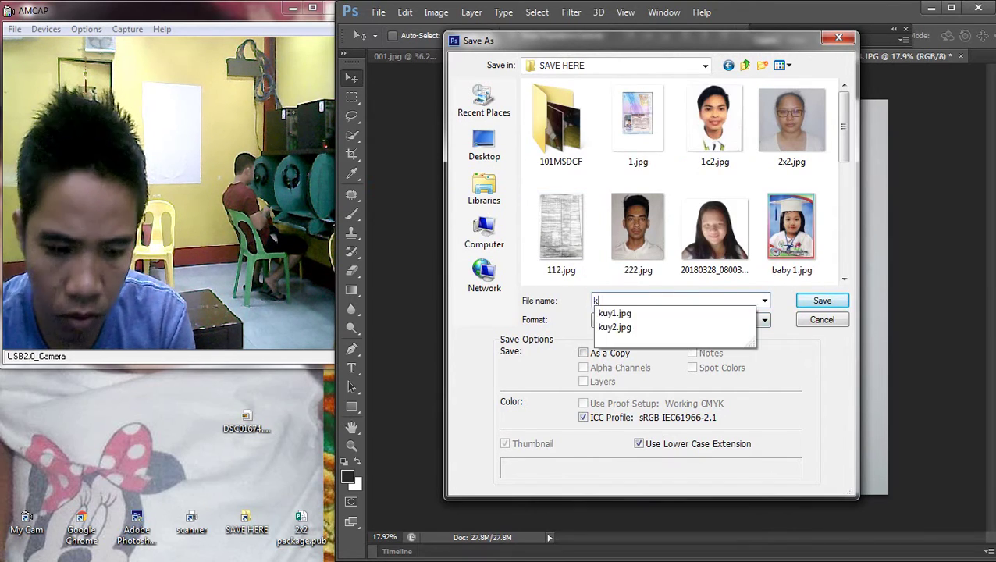
pyautogui.press('Return')
pyautogui.press('Return')
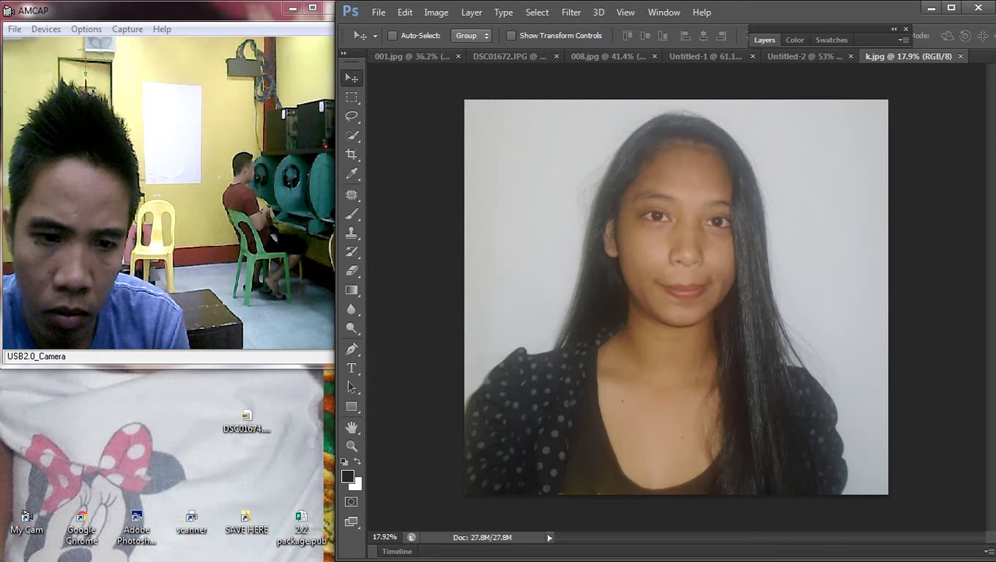
# - Crop the photo tighter around the girl
pyautogui.press('c')
pyautogui.moveTo(520, 105); pyautogui.dragTo(835, 491)
pyautogui.moveTo(734, 366); pyautogui.dragTo(734, 366)
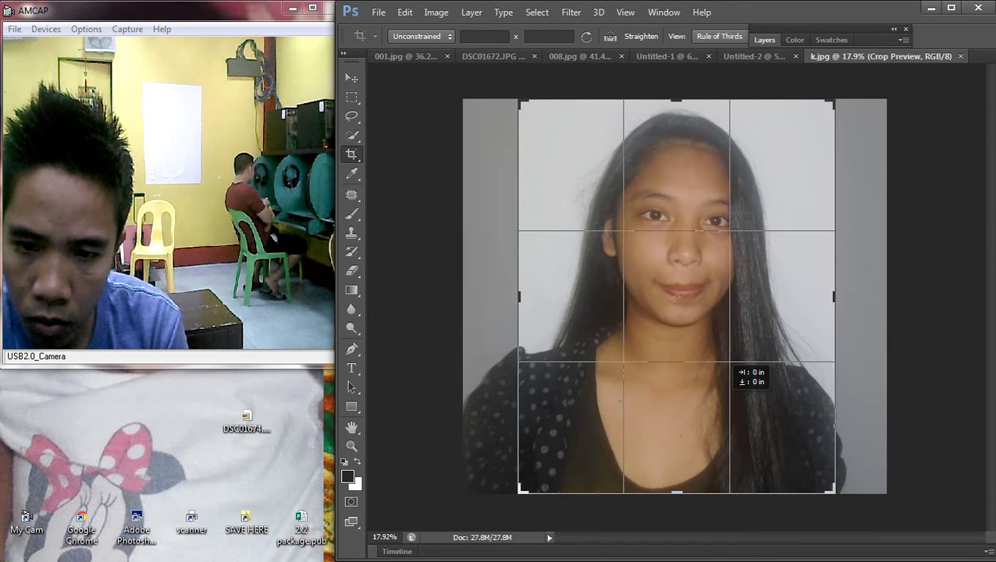
pyautogui.moveTo(521, 469); pyautogui.dragTo(693, 394)
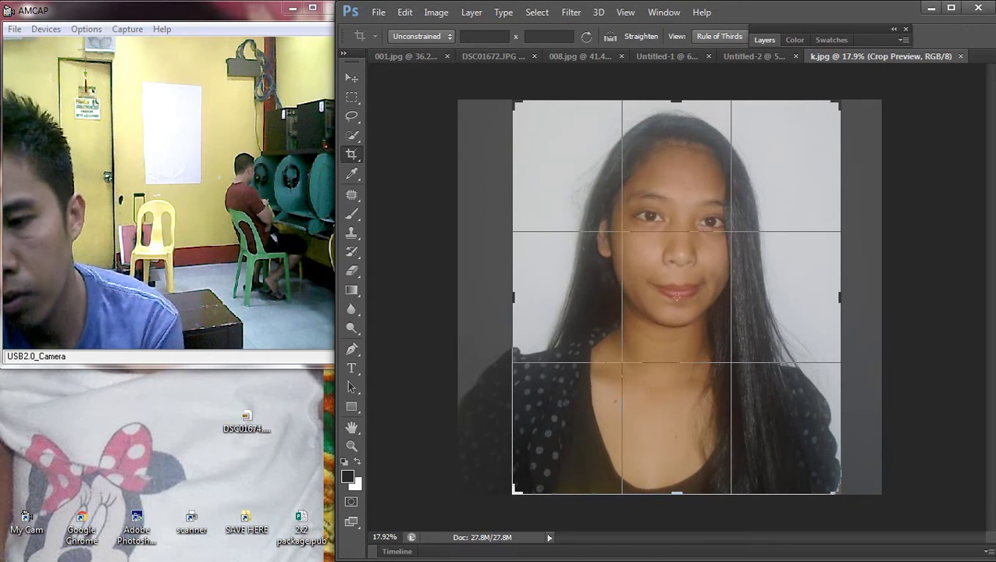
pyautogui.press('Return')
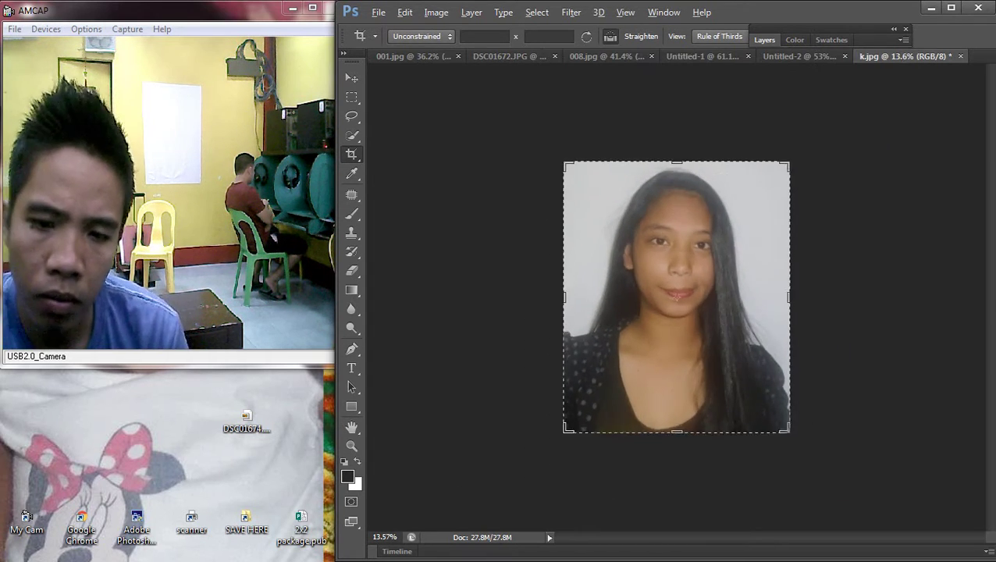
# - Save the cropped photo under the new name ke.jpg
pyautogui.click(378, 12)
pyautogui.click(398, 187)
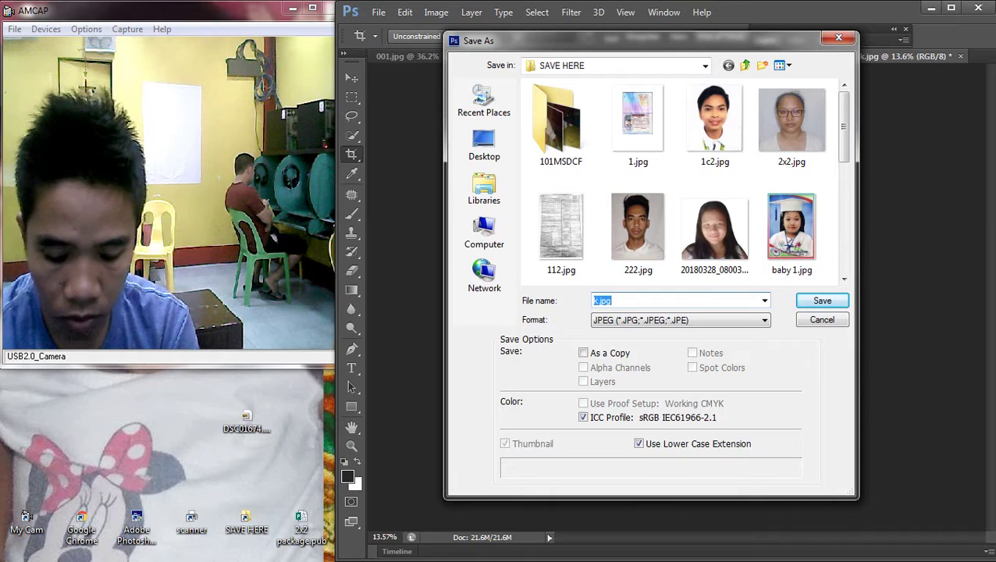
pyautogui.write('ke')
pyautogui.press('Return')
pyautogui.press('Return')
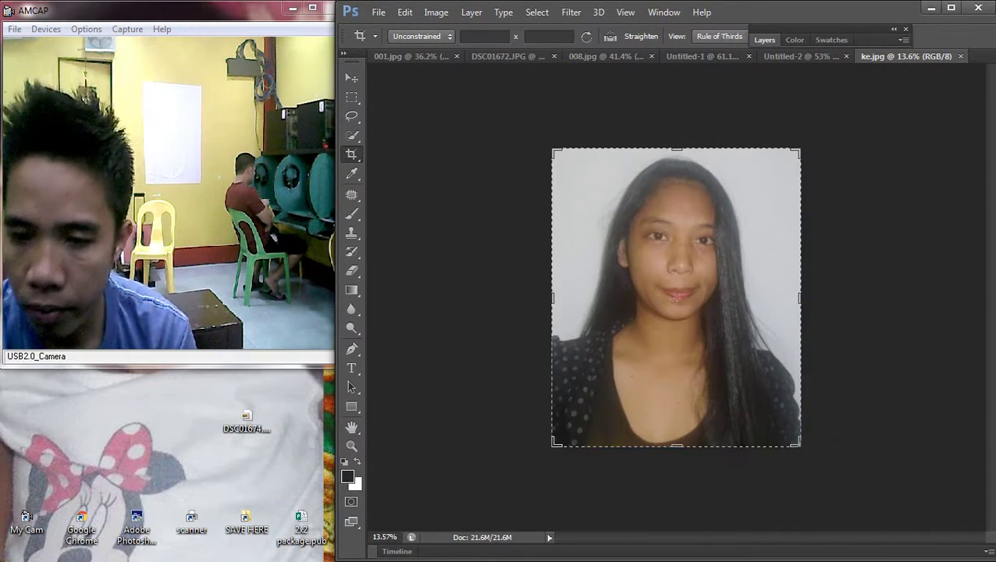
# - In the 2x2 package publication, delete the bottom row of small photos
pyautogui.moveTo(991, 12)
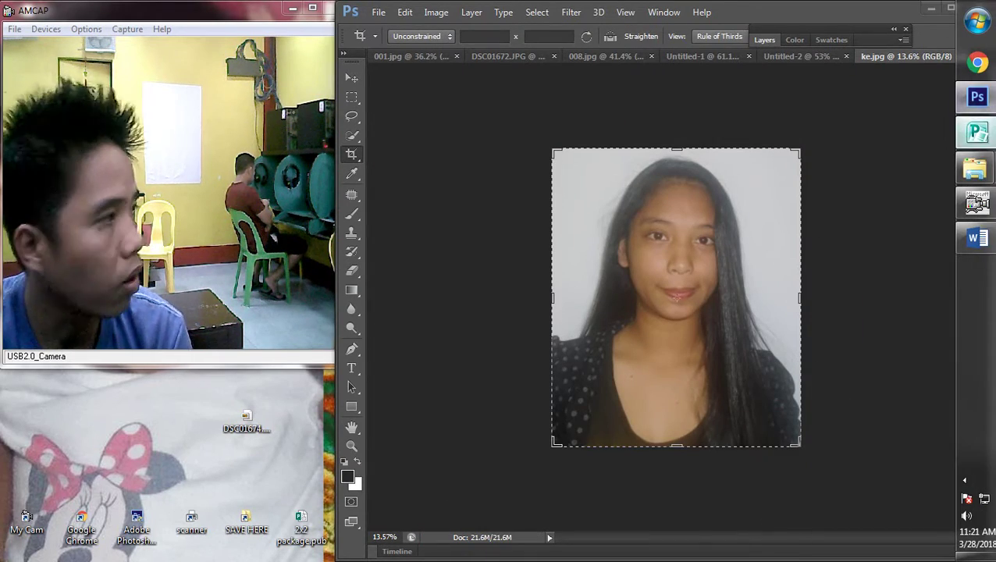
pyautogui.click(976, 131)
pyautogui.hscroll(-3, 702, 328)
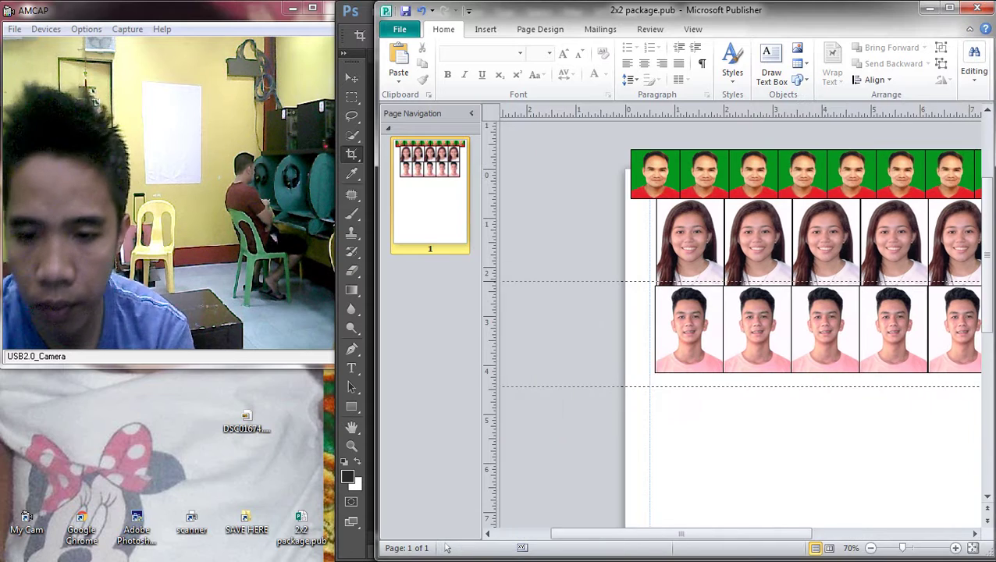
pyautogui.click(888, 242)
pyautogui.hotkey('ctrl', 'z')
pyautogui.hotkey('ctrl', 'z')
pyautogui.hotkey('ctrl', 'z')
pyautogui.hotkey('ctrl', 'z')
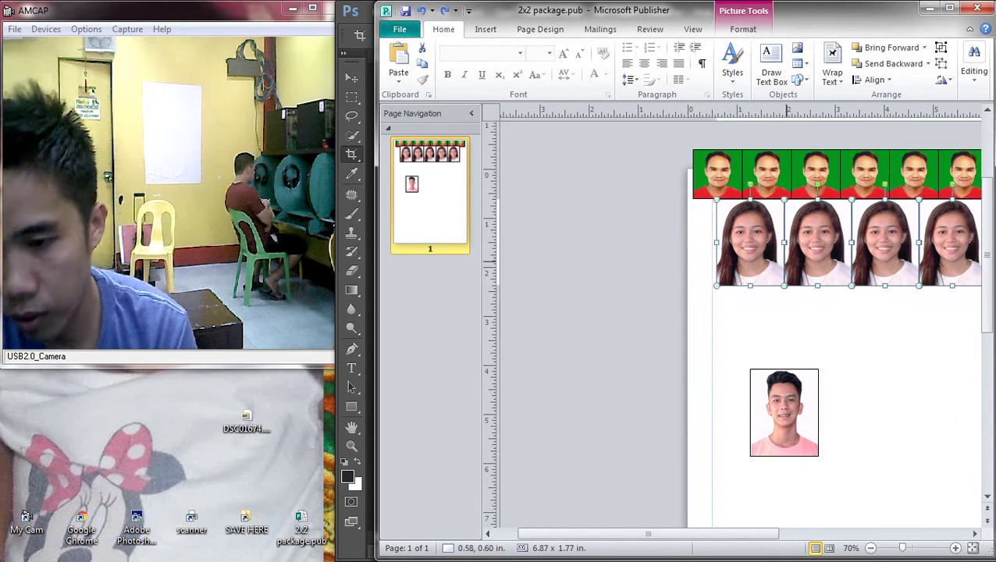
pyautogui.hotkey('ctrl', 'y')
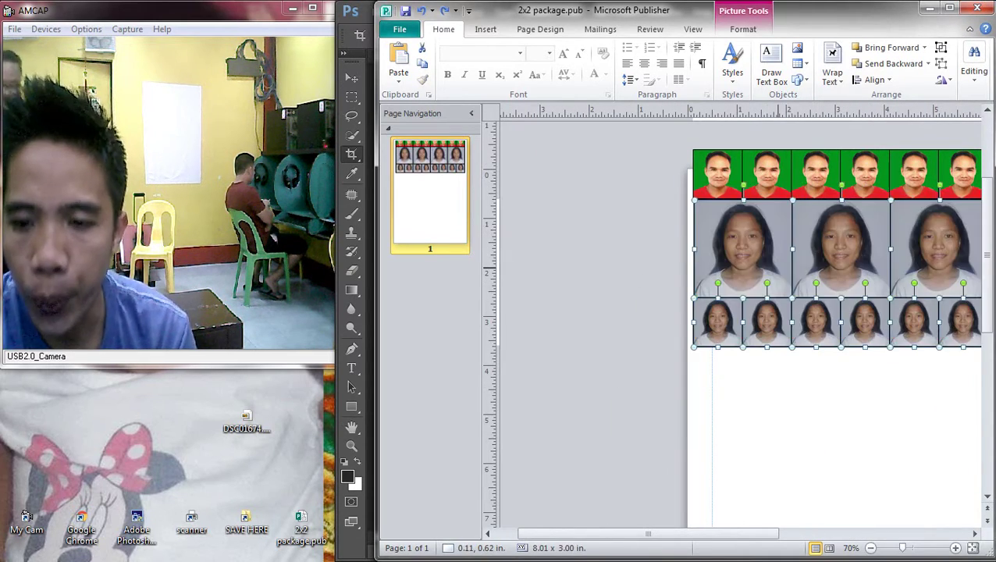
pyautogui.scroll(-4, 780, 312)
pyautogui.moveTo(602, 304); pyautogui.dragTo(914, 358)
pyautogui.press('Delete')
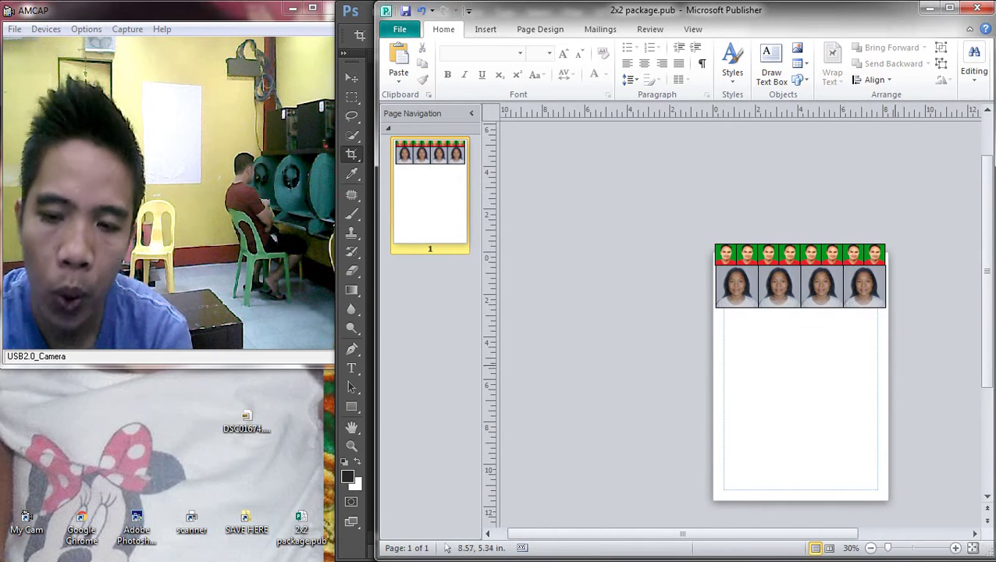
# - Replace the second-row photos with the newly cropped girl's picture via Change Picture
pyautogui.moveTo(689, 251); pyautogui.dragTo(922, 356)
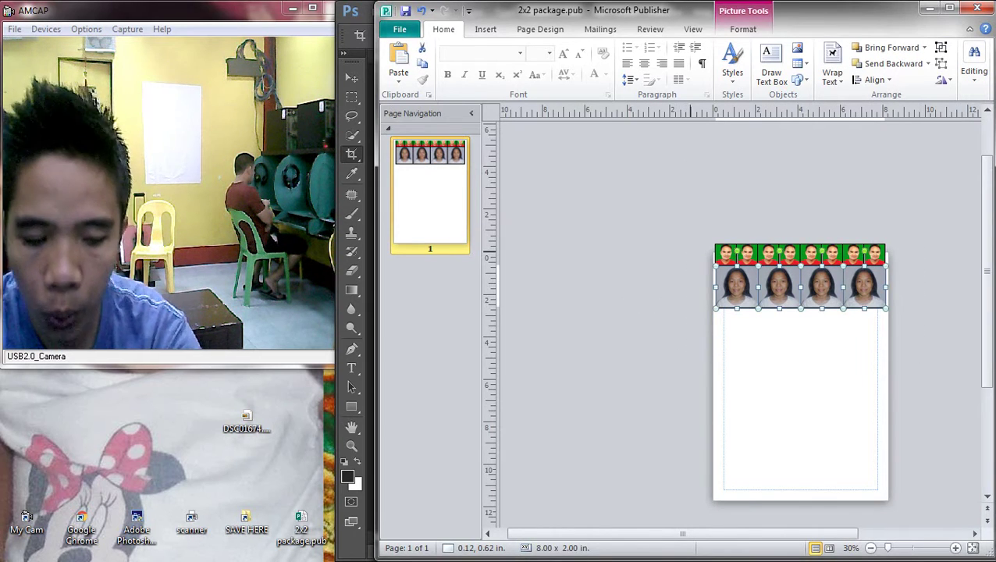
pyautogui.rightClick(803, 279)
pyautogui.moveTo(856, 414)
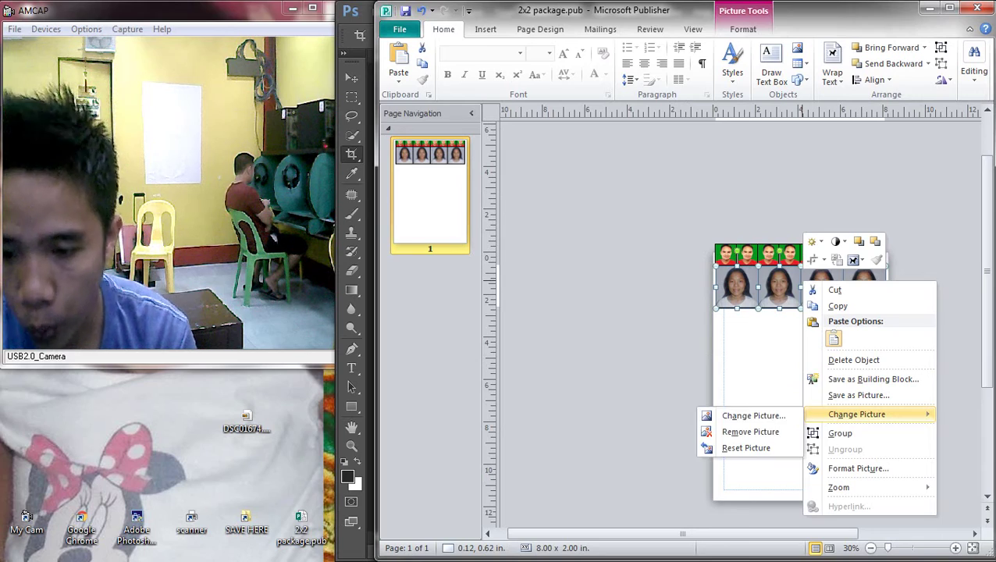
pyautogui.click(753, 415)
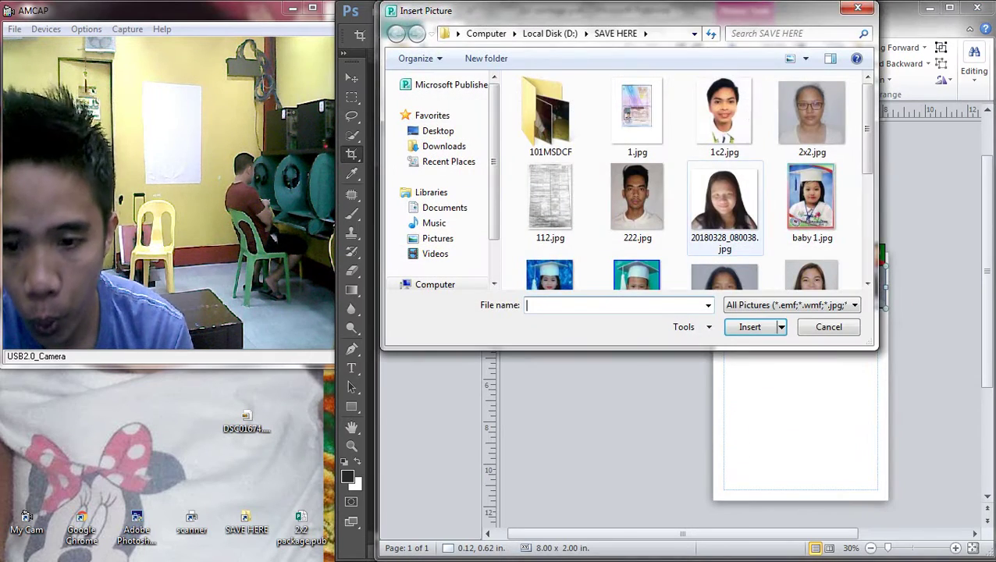
pyautogui.click(724, 278)
pyautogui.scroll(-3, 724, 277)
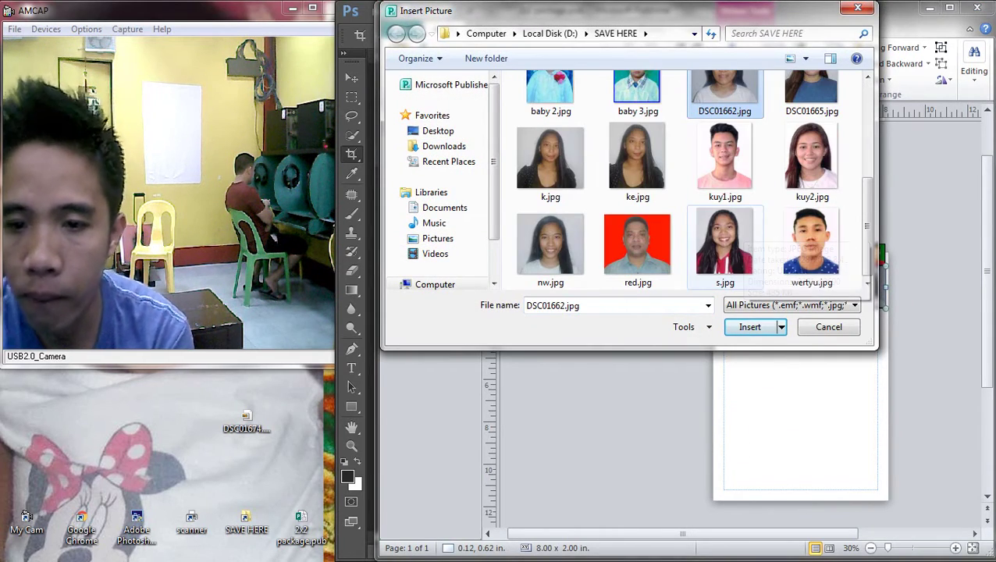
pyautogui.doubleClick(550, 160)
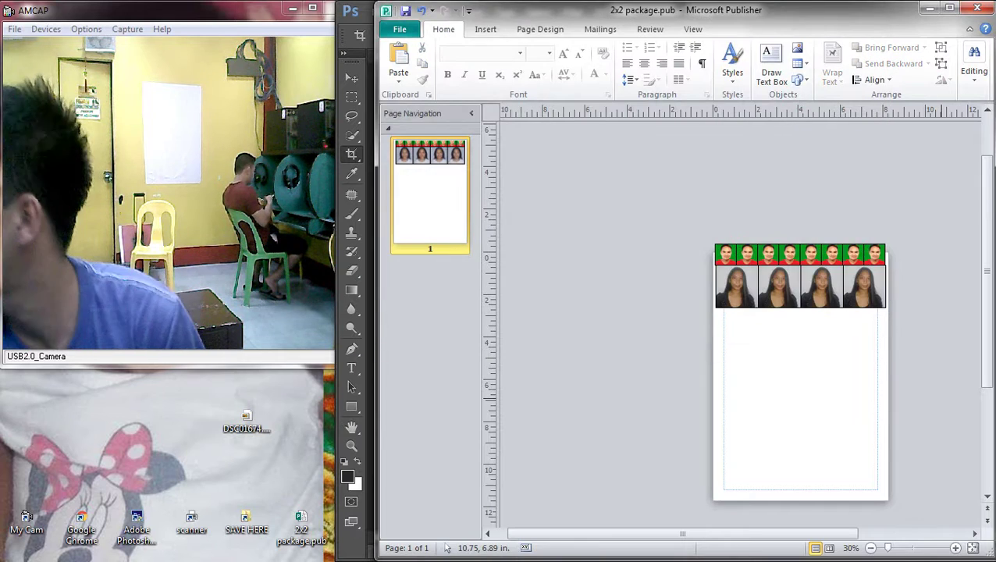
# - Select a single photo from the second row
pyautogui.scroll(2, 918, 378)
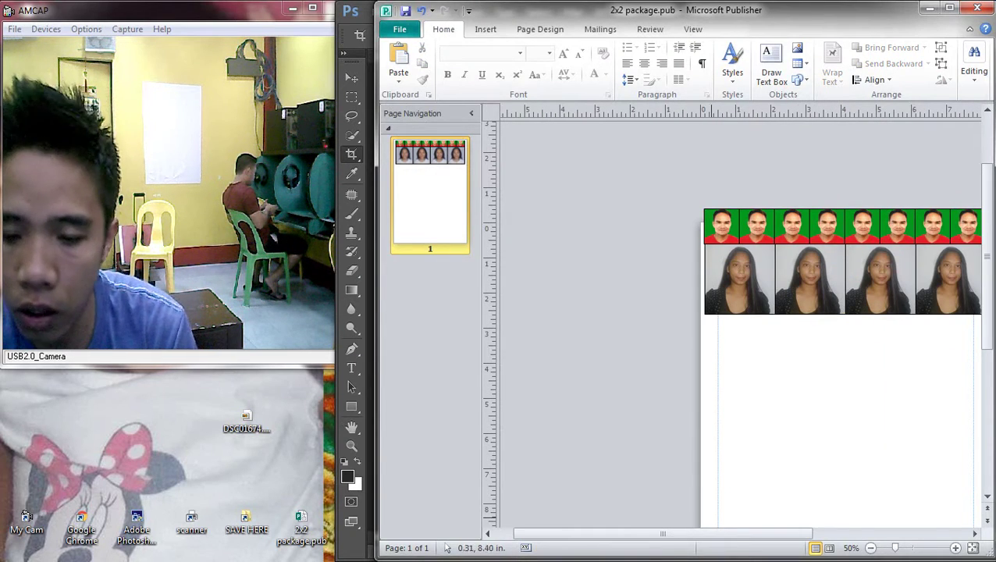
pyautogui.hscroll(3, 893, 387)
pyautogui.moveTo(927, 361); pyautogui.dragTo(810, 338)
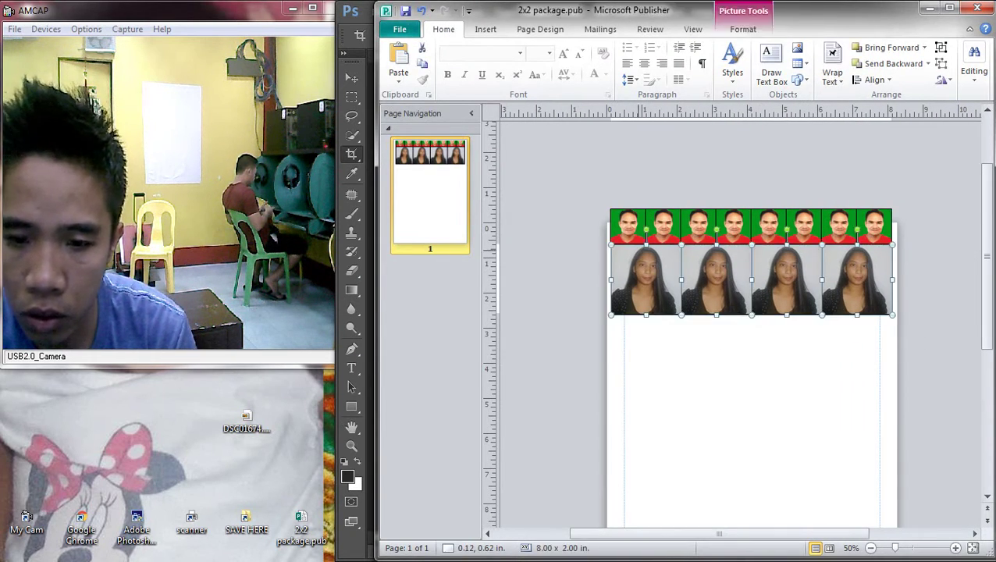
pyautogui.click(811, 338)
# - Paste a copy of the girl's photo and crop both sides inward to 1.76 inches wide
pyautogui.hotkey('ctrl', 'v')
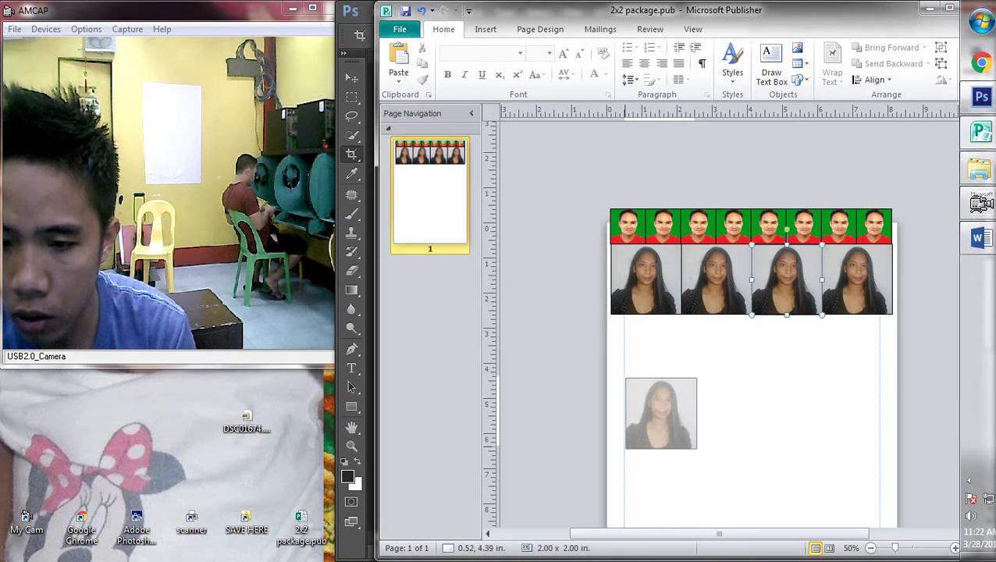
pyautogui.scroll(6, 602, 490)
pyautogui.click(743, 29)
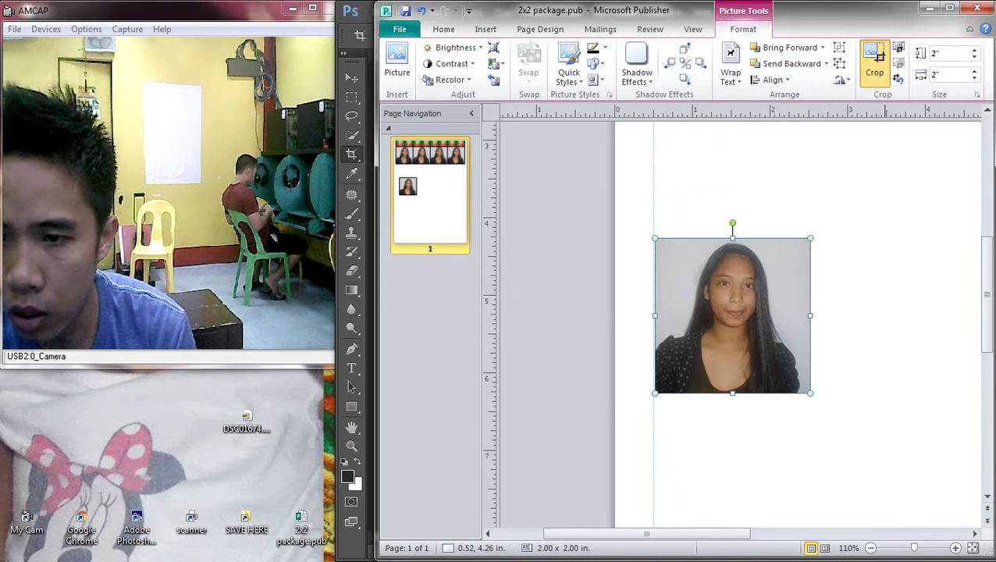
pyautogui.click(874, 62)
pyautogui.scroll(3, 732, 315)
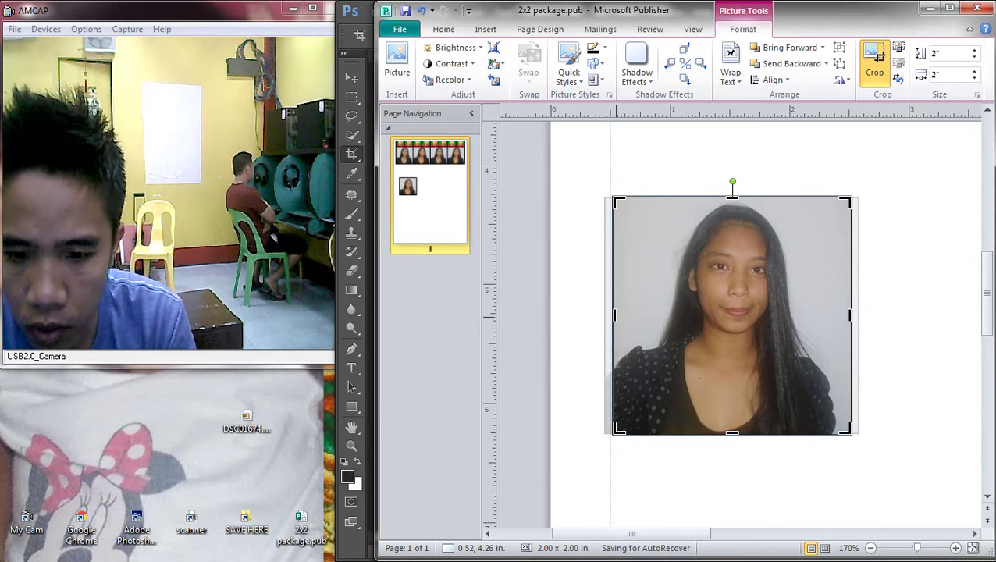
pyautogui.moveTo(614, 315); pyautogui.dragTo(628, 315)
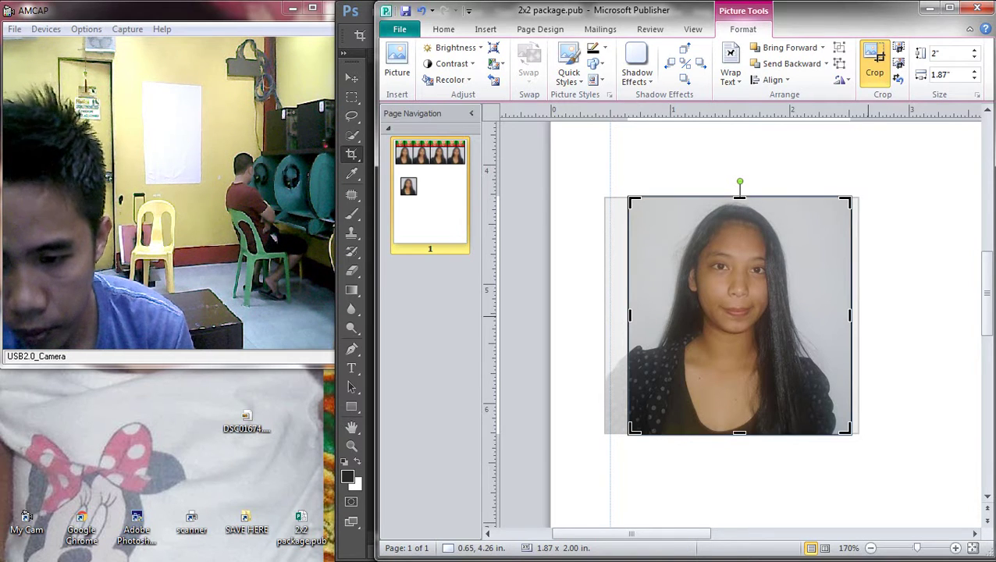
pyautogui.moveTo(849, 315); pyautogui.dragTo(836, 315)
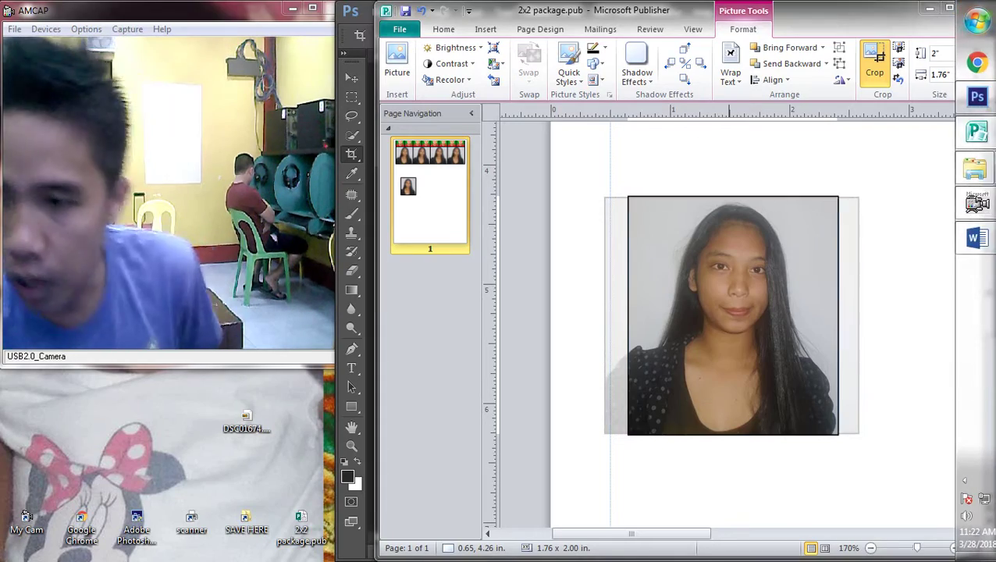
pyautogui.press('super')
pyautogui.press('super')
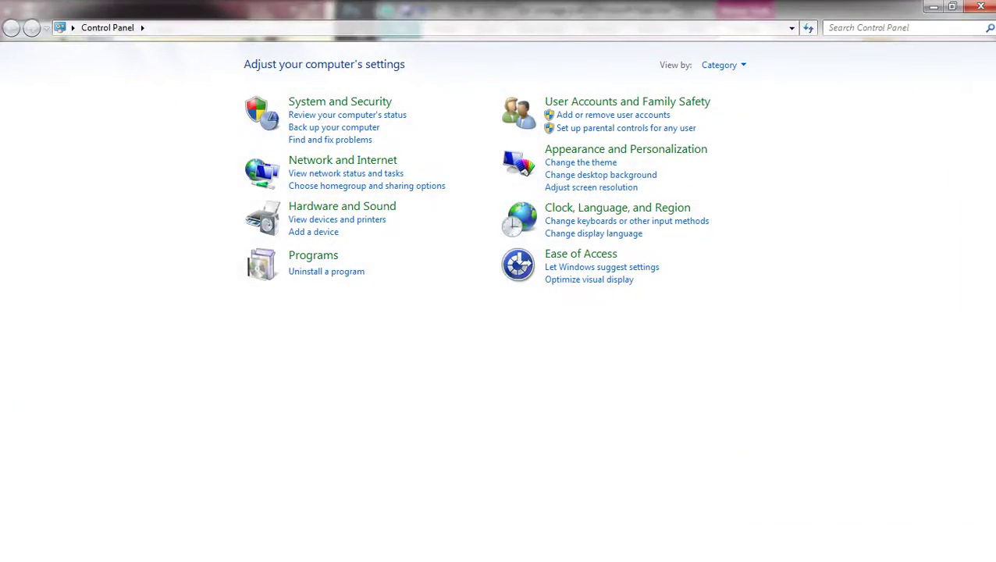
# - Open Devices and Printers from Control Panel's Hardware and Sound
pyautogui.press('super+Down')
pyautogui.click(532, 303)
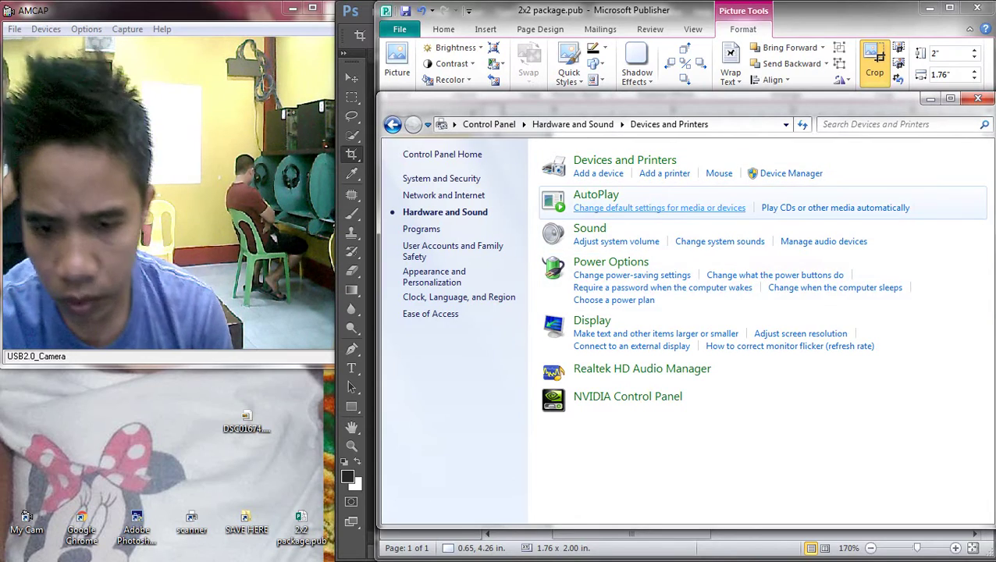
pyautogui.click(624, 160)
pyautogui.scroll(-1, 682, 248)
# - Turn on network sharing for the EPSON T60 Series printer, then return to Publisher
pyautogui.rightClick(527, 351)
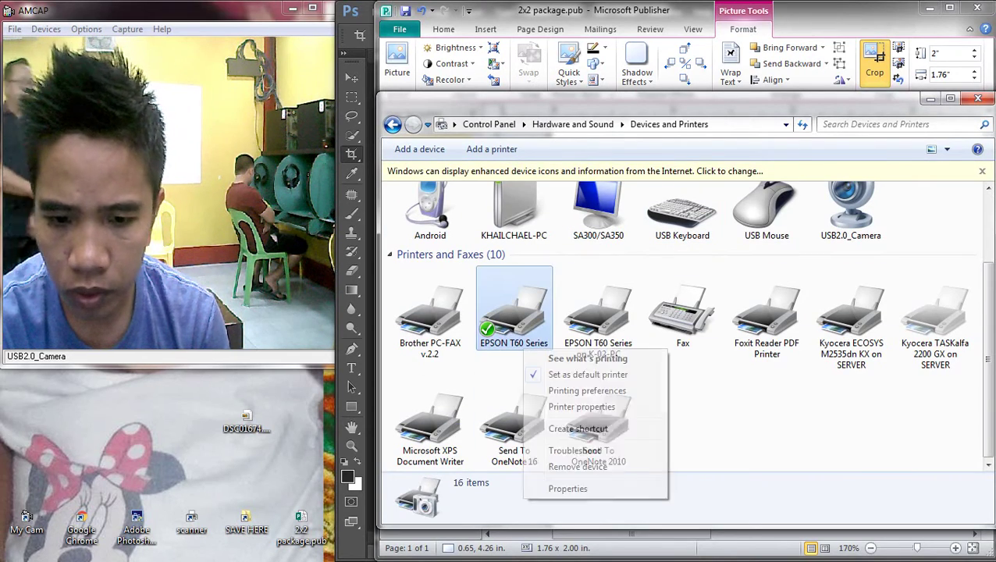
pyautogui.click(568, 489)
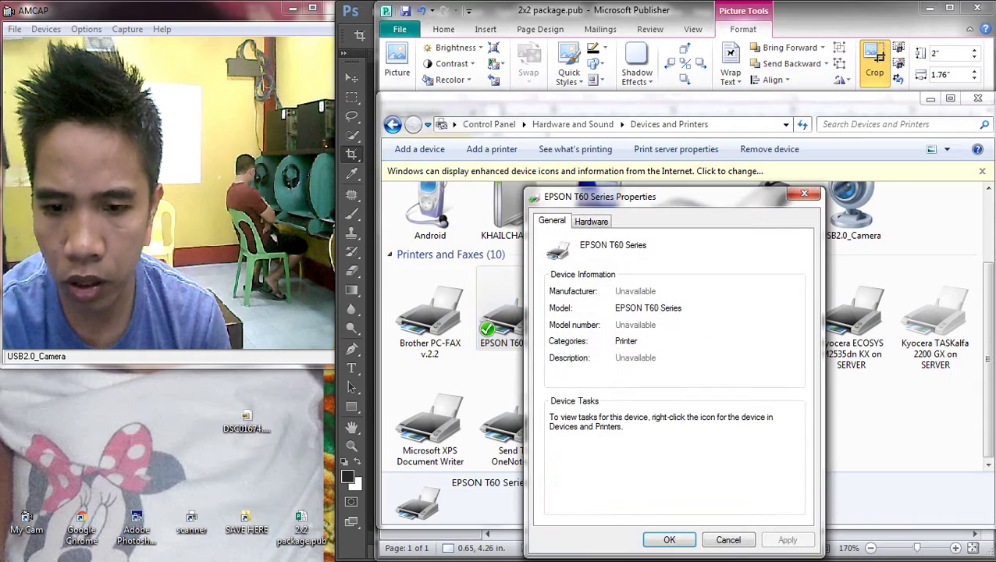
pyautogui.click(725, 537)
pyautogui.rightClick(533, 300)
pyautogui.click(590, 355)
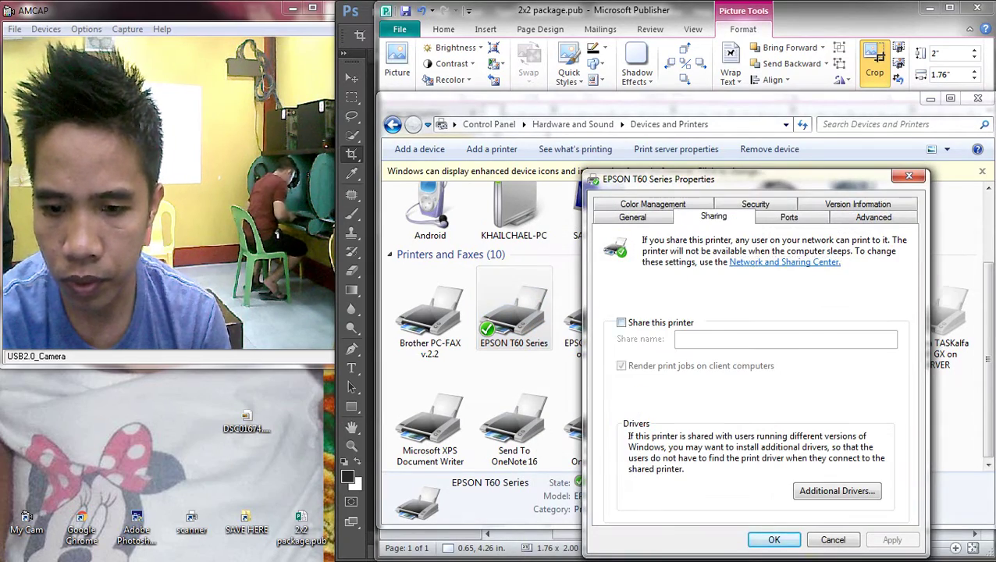
pyautogui.click(621, 322)
pyautogui.hotkey('alt', 'a')
pyautogui.press('Return')
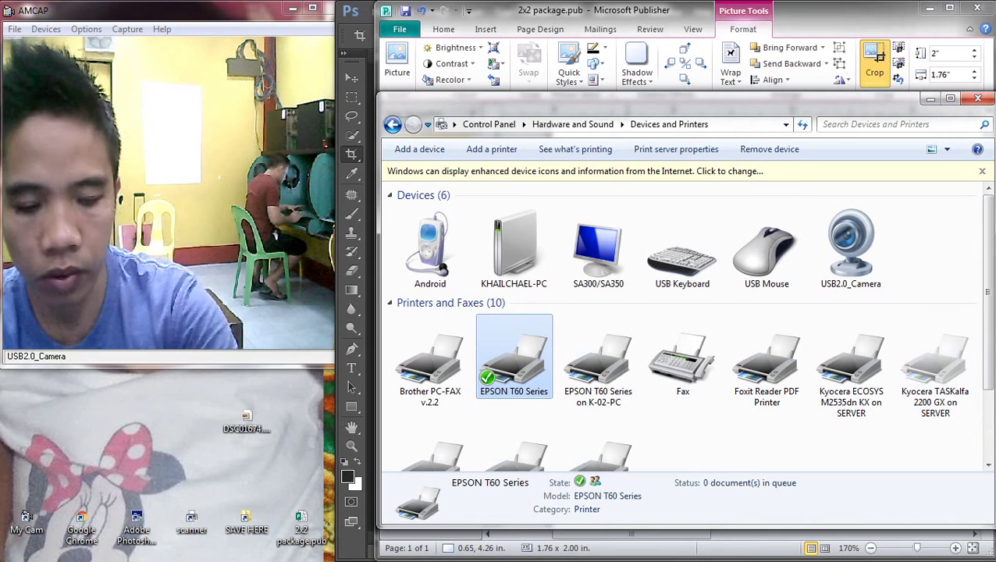
pyautogui.click(978, 218)
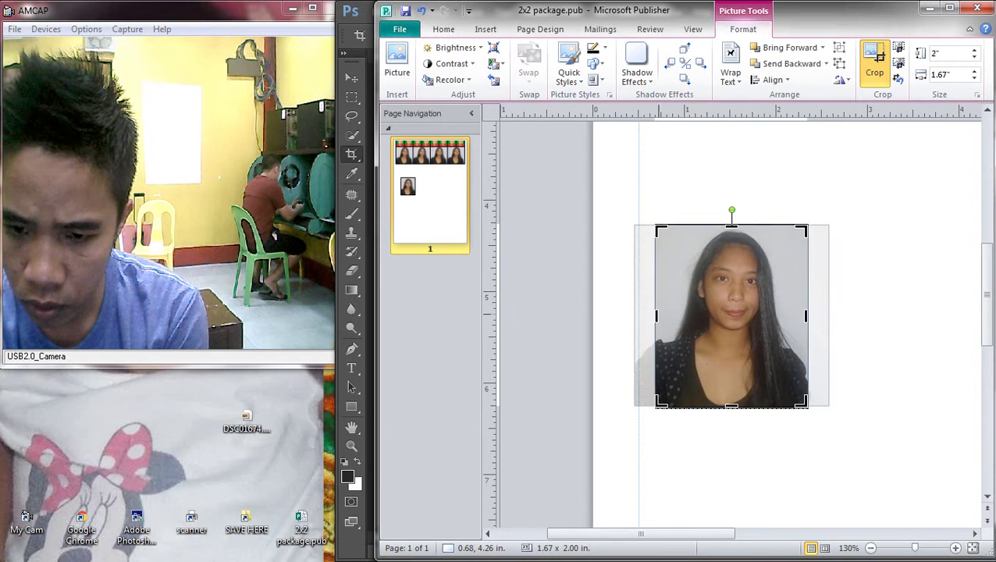
# - Size the photo to 1.77 in tall by 1.38 in wide in Format Picture
pyautogui.press('Escape')
pyautogui.rightClick(775, 311)
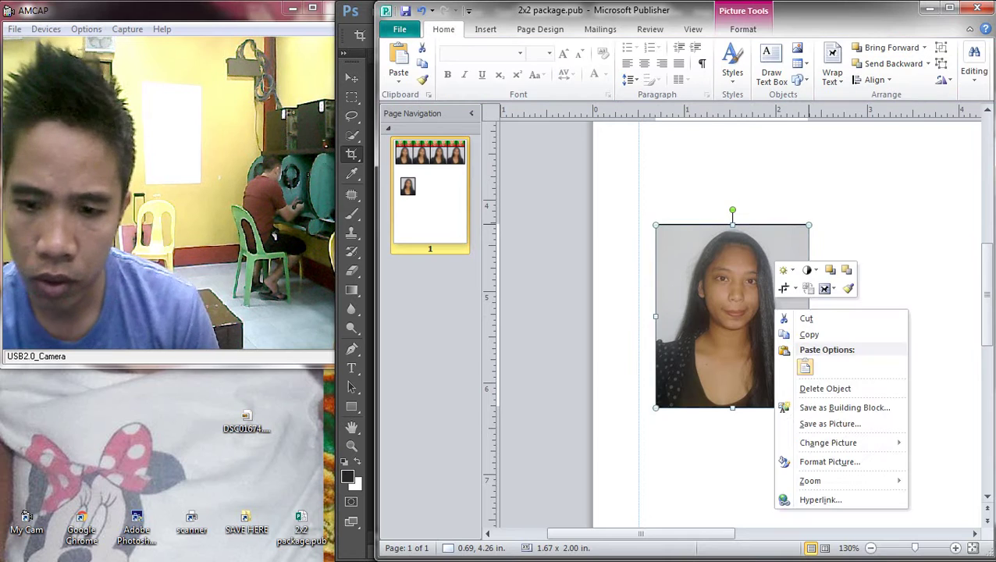
pyautogui.click(829, 461)
pyautogui.click(614, 120)
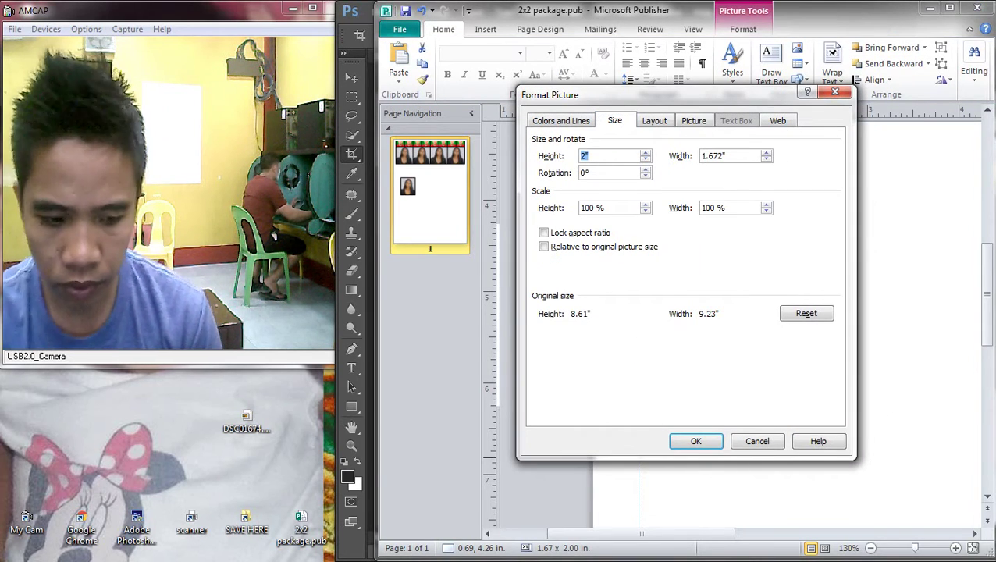
pyautogui.write('1.77')
pyautogui.press('Tab')
pyautogui.write('1')
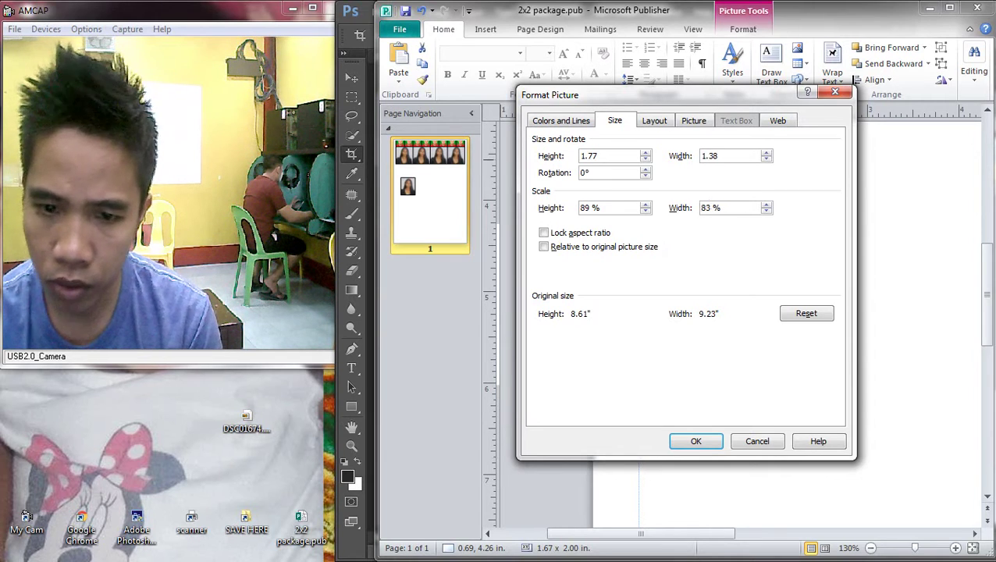
pyautogui.press('Return')
# - Crop a sliver off the photo's right edge and reset its width to 1.38 in
pyautogui.scroll(3, 732, 316)
pyautogui.hotkey('alt', 'j')
pyautogui.press('d')
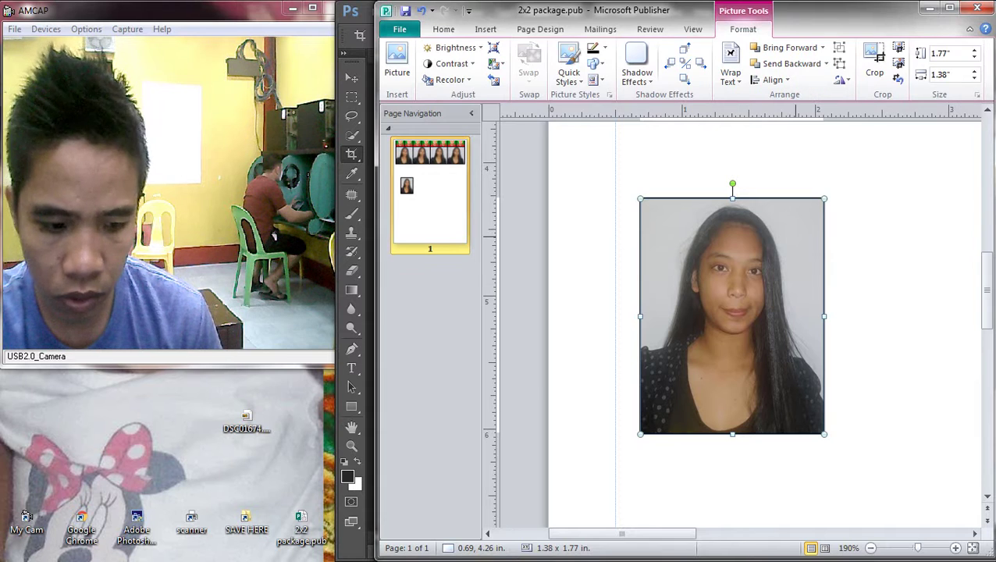
pyautogui.press('c')
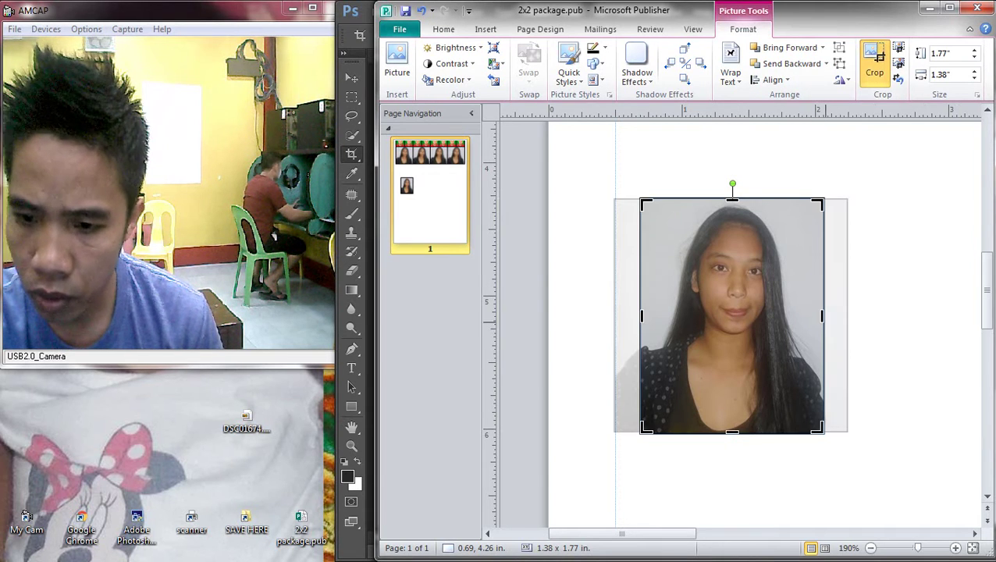
pyautogui.moveTo(821, 316); pyautogui.dragTo(814, 316)
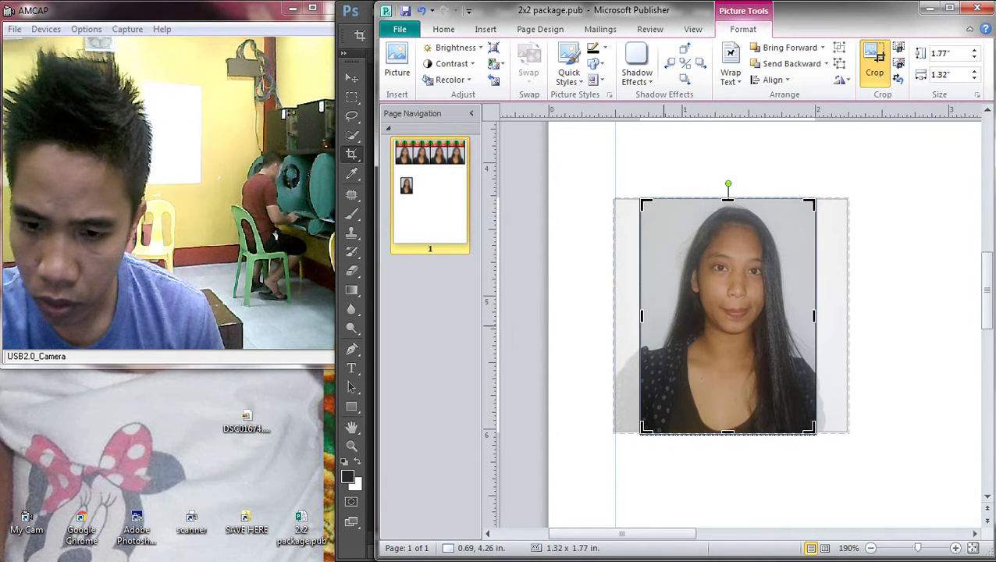
pyautogui.press('Escape')
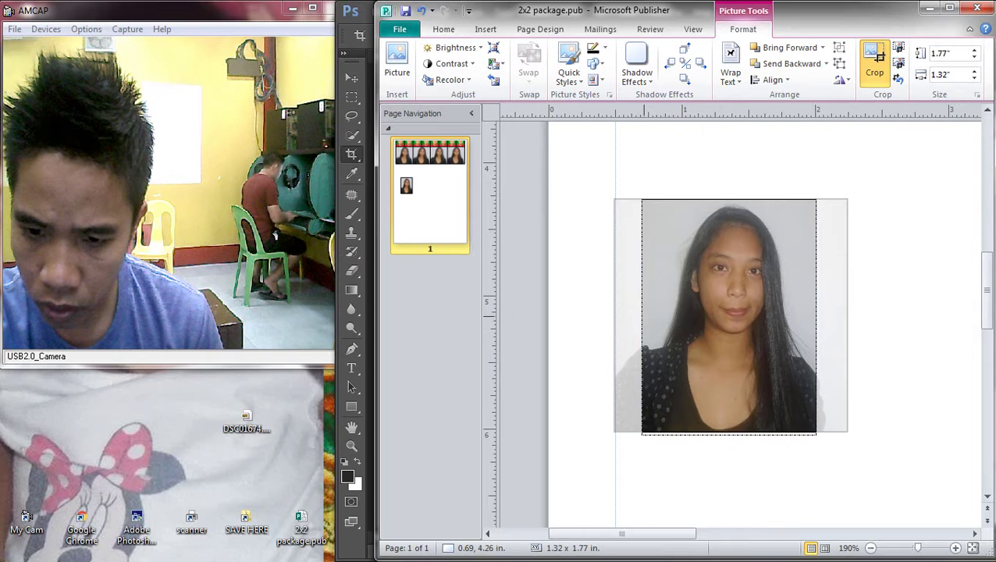
pyautogui.press('Escape')
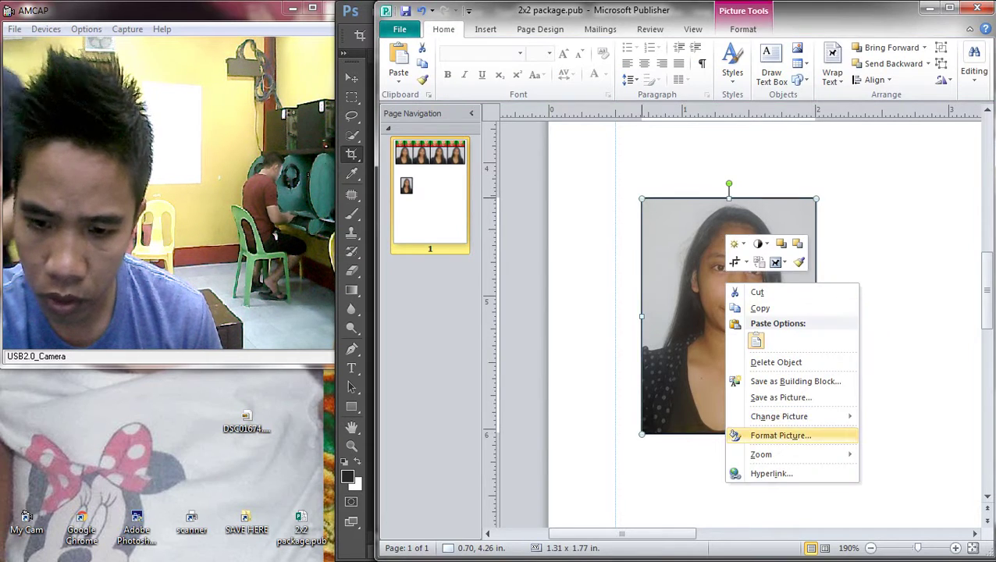
pyautogui.click(781, 436)
pyautogui.hotkey('ctrl', 'shift', 'Tab')
pyautogui.hotkey('ctrl', 'shift', 'Tab')
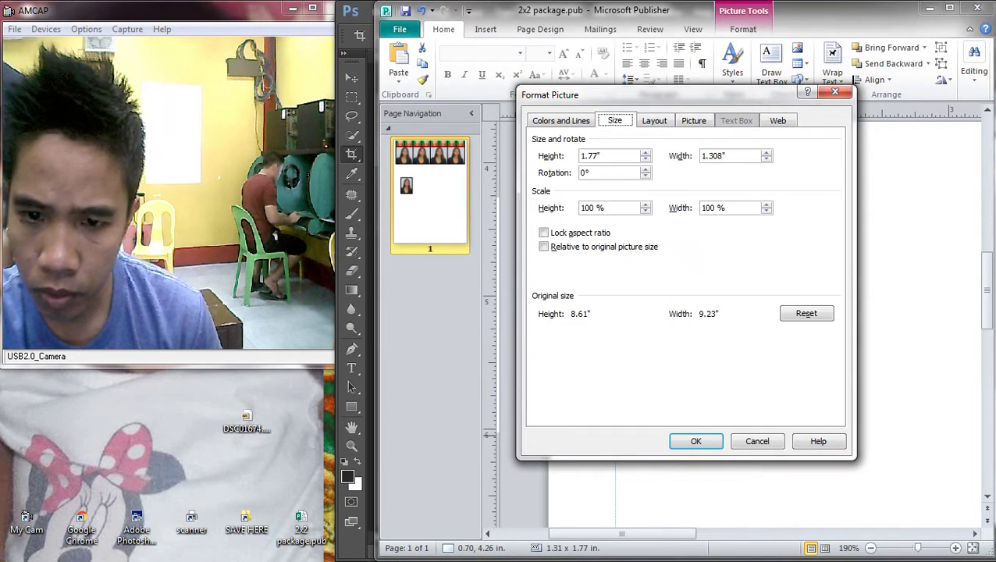
pyautogui.click(716, 156)
pyautogui.press('BackSpace')
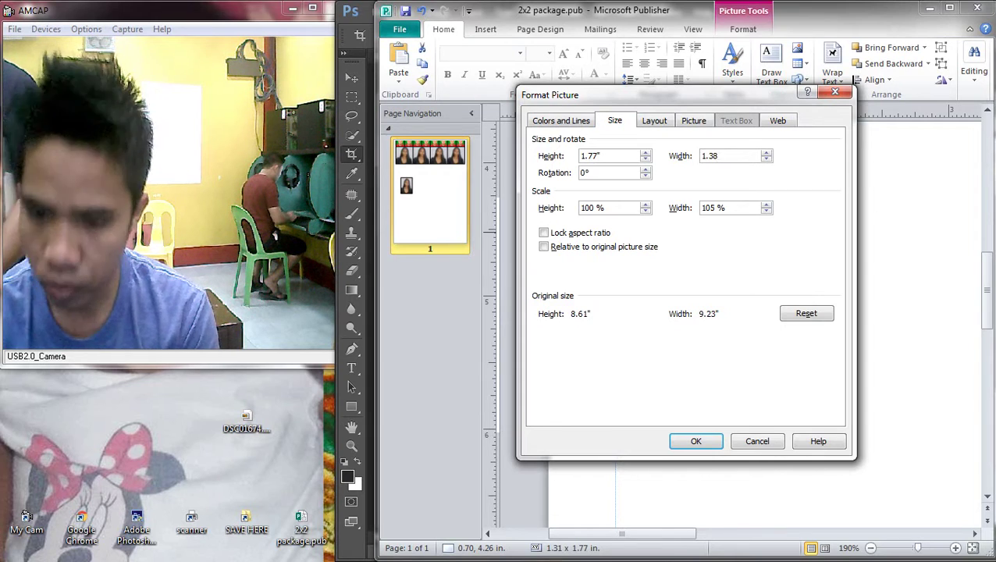
pyautogui.press('Return')
# - Rotate the resized photo a quarter turn
pyautogui.press('Escape')
pyautogui.keyDown('ctrl'); pyautogui.scroll(-3, 740, 323); pyautogui.keyUp('ctrl')
pyautogui.scroll(1, 740, 324)
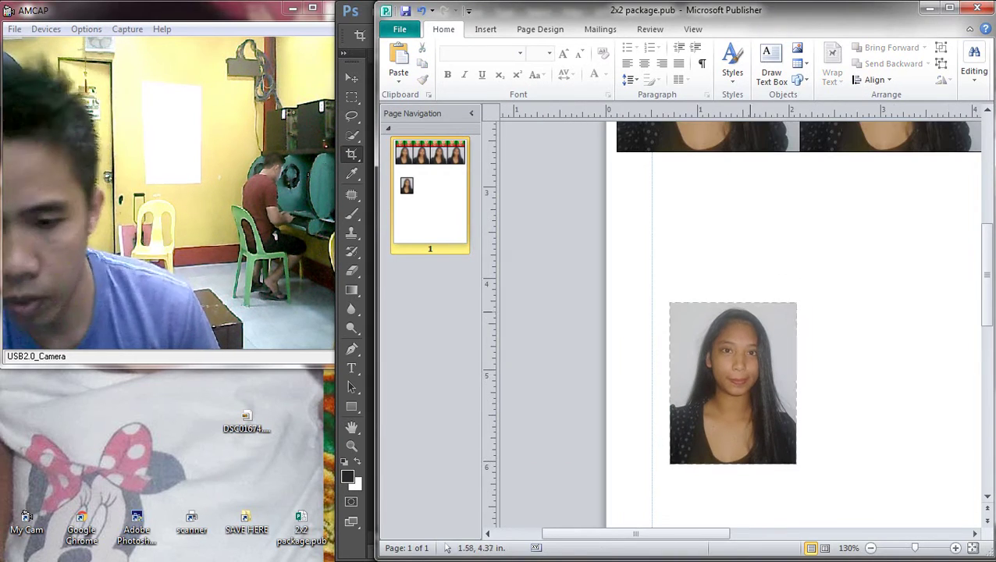
pyautogui.click(775, 376)
pyautogui.keyDown('ctrl'); pyautogui.scroll(2, 774, 376); pyautogui.keyUp('ctrl')
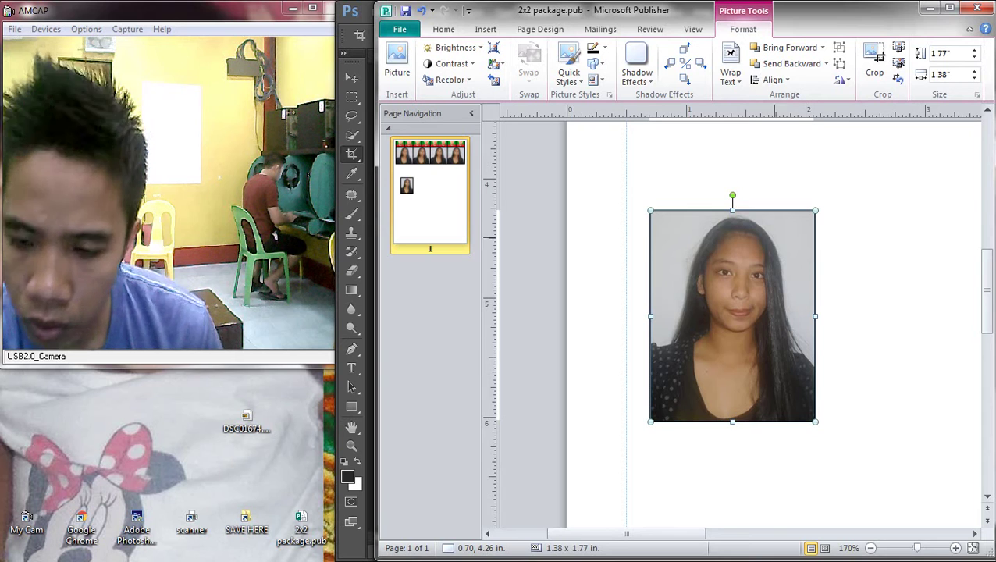
pyautogui.moveTo(732, 195); pyautogui.dragTo(854, 316)
# - Undo the rotation, move the photo under the 2x2 row, and duplicate it beside itself
pyautogui.click(420, 10)
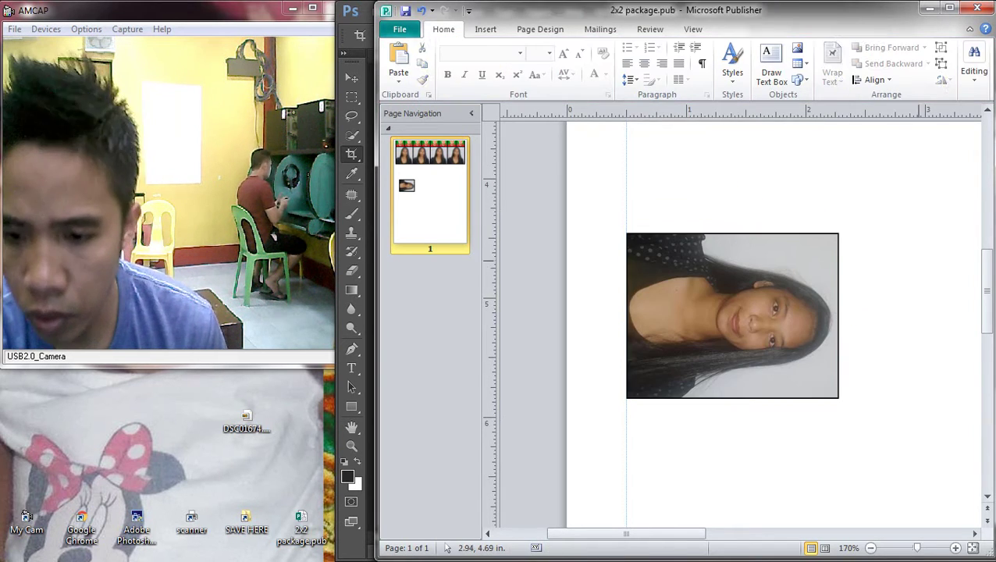
pyautogui.keyDown('ctrl'); pyautogui.scroll(-1, 732, 316); pyautogui.keyUp('ctrl')
pyautogui.scroll(2, 732, 390)
pyautogui.moveTo(732, 416); pyautogui.dragTo(711, 249)
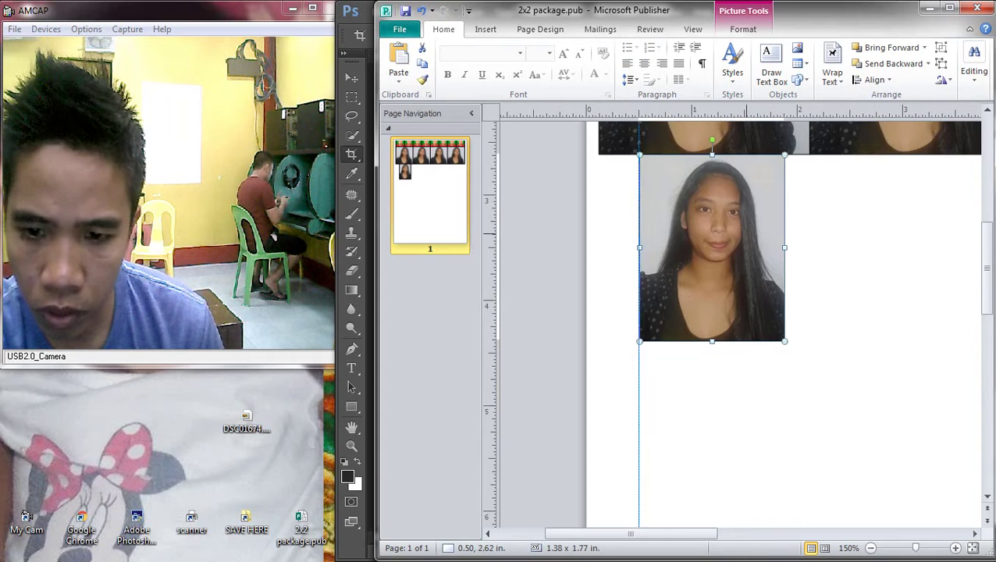
pyautogui.scroll(2, 712, 374)
pyautogui.scroll(1, 712, 374)
pyautogui.moveTo(712, 375); pyautogui.dragTo(858, 374)
pyautogui.keyDown('ctrl'); pyautogui.scroll(-2, 858, 375); pyautogui.keyUp('ctrl')
# - Copy the photos rightward until five 1.38 x 1.77 in portraits fill the row
pyautogui.moveTo(851, 249); pyautogui.dragTo(555, 414)
pyautogui.moveTo(624, 312); pyautogui.dragTo(841, 316)
pyautogui.scroll(-2, 842, 316)
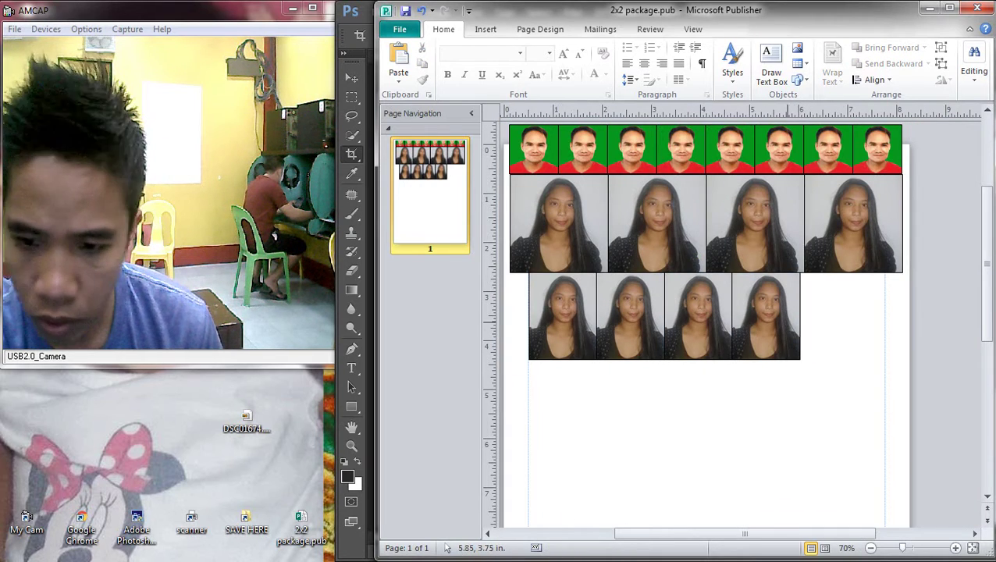
pyautogui.moveTo(765, 327); pyautogui.dragTo(834, 326)
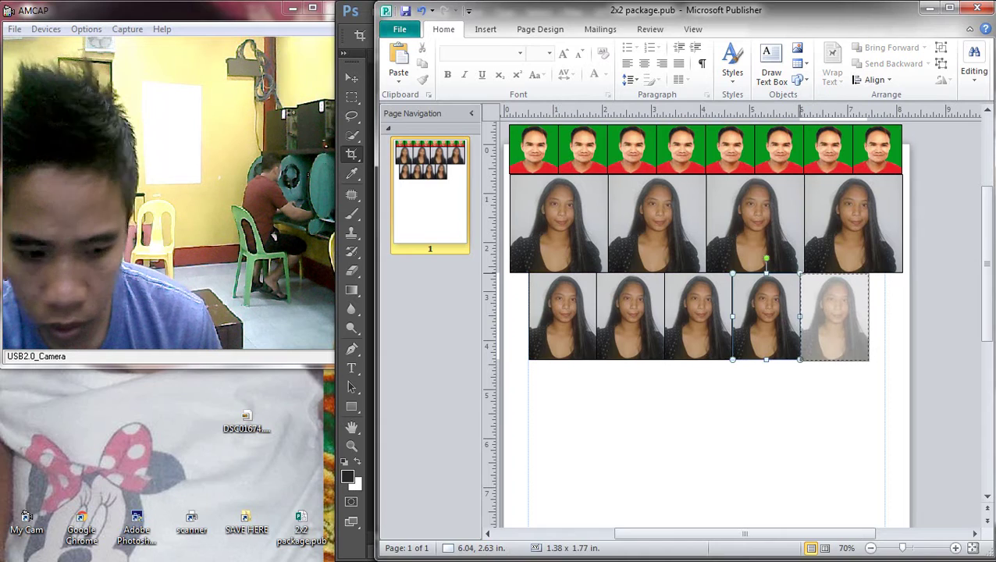
pyautogui.click(902, 374)
pyautogui.moveTo(937, 399); pyautogui.dragTo(560, 265)
pyautogui.click(830, 401)
pyautogui.scroll(1, 830, 400)
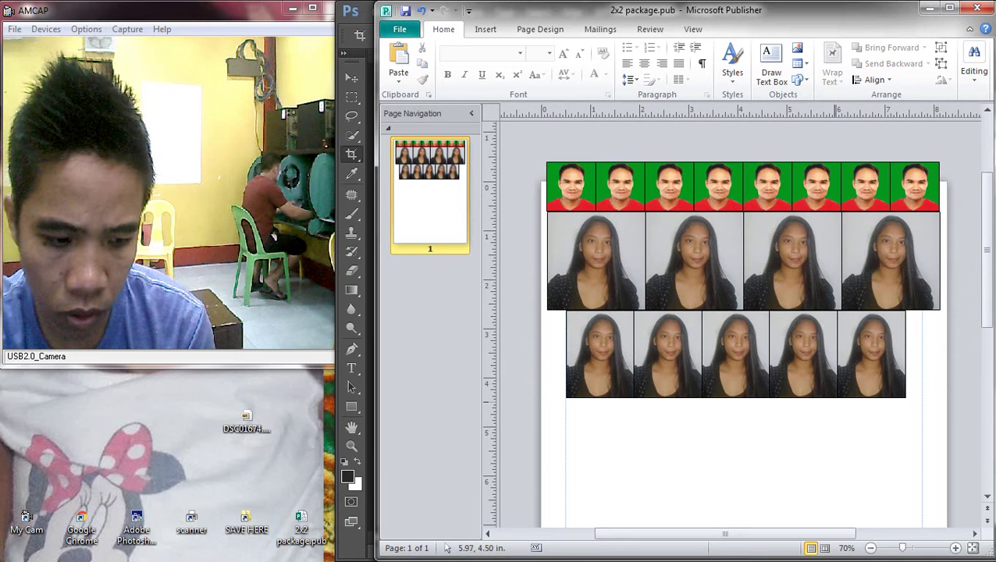
# - Print the page on the EPSON T60 Series using the 'pics only' preset
pyautogui.hotkey('ctrl', 'p')
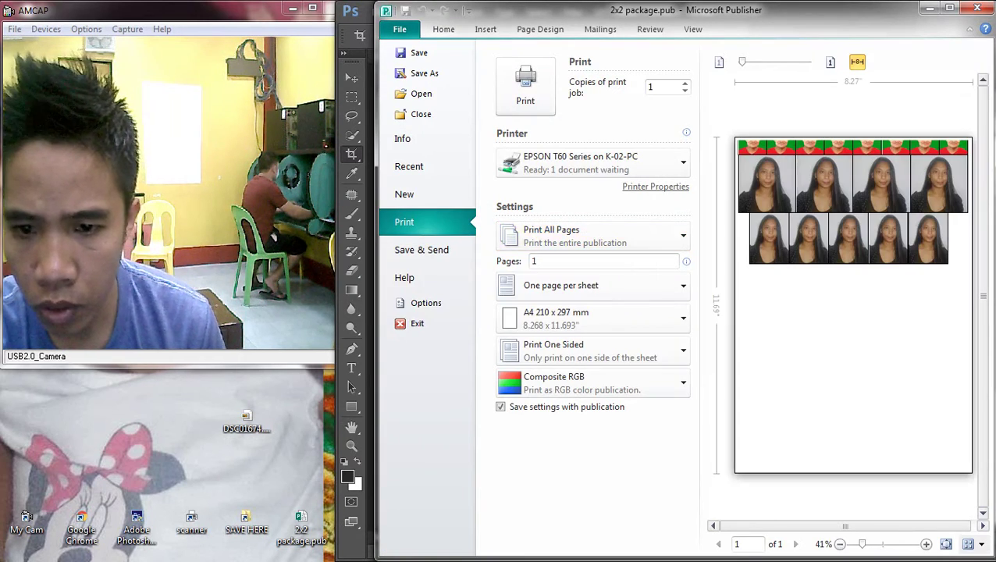
pyautogui.click(656, 187)
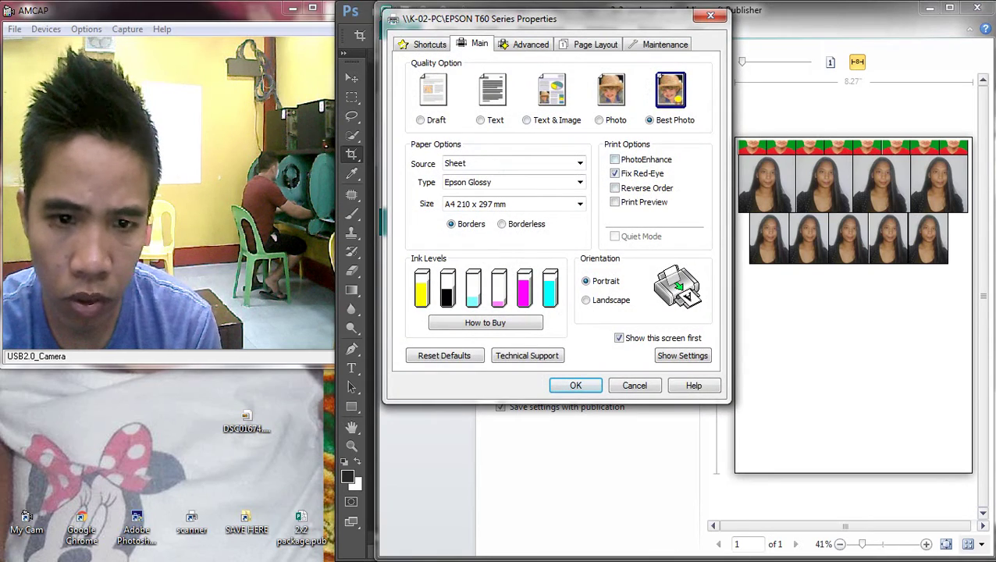
pyautogui.click(425, 43)
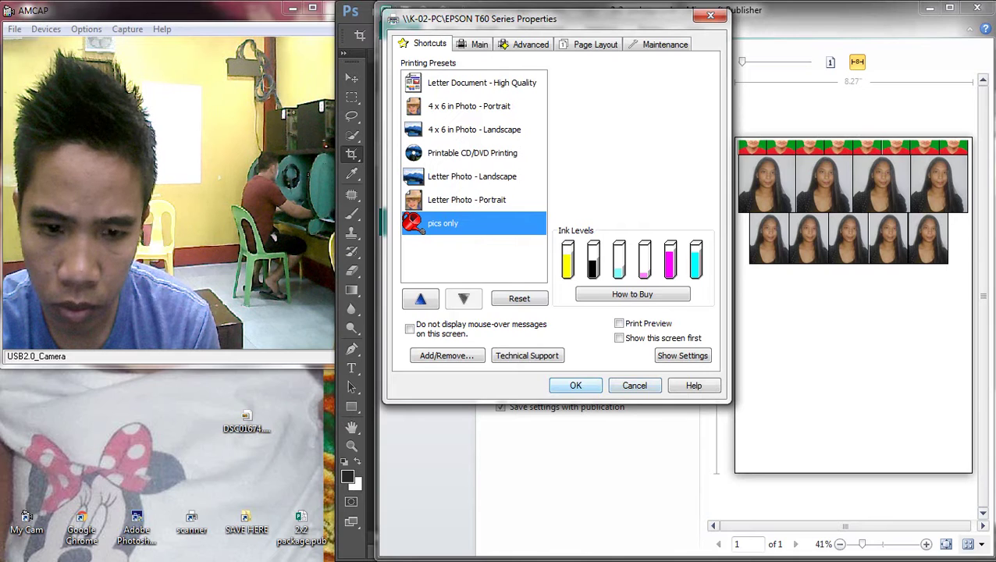
pyautogui.click(575, 385)
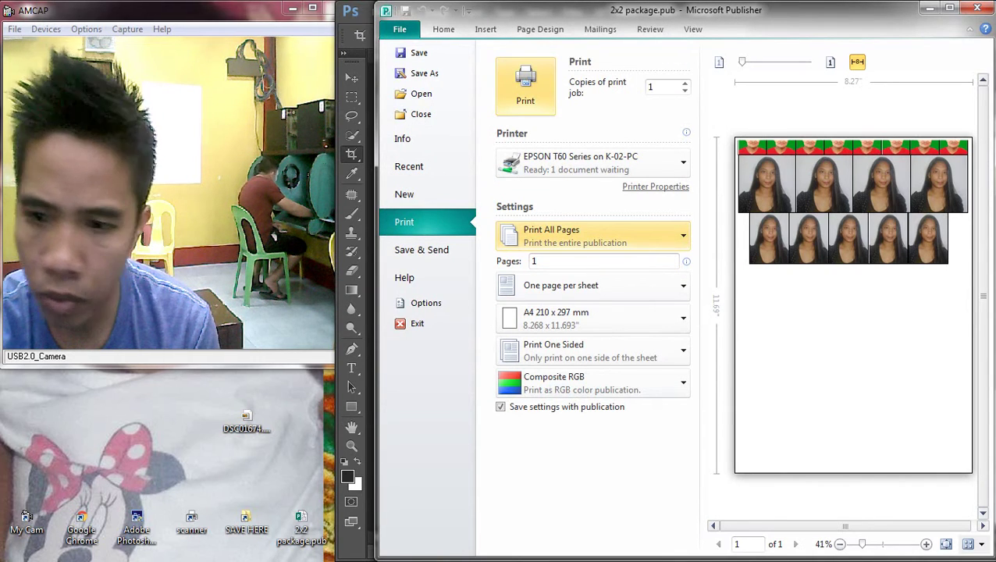
pyautogui.click(526, 84)
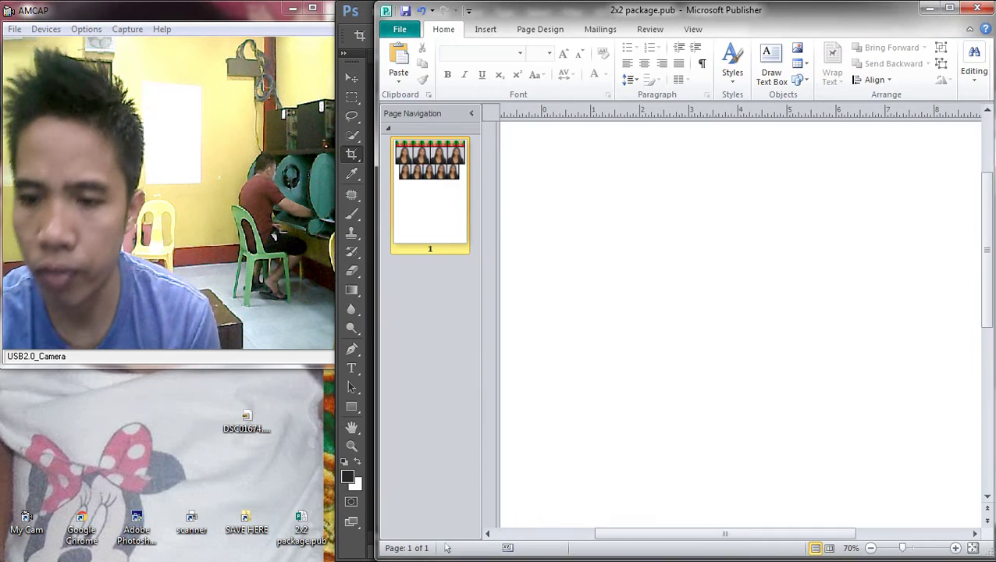
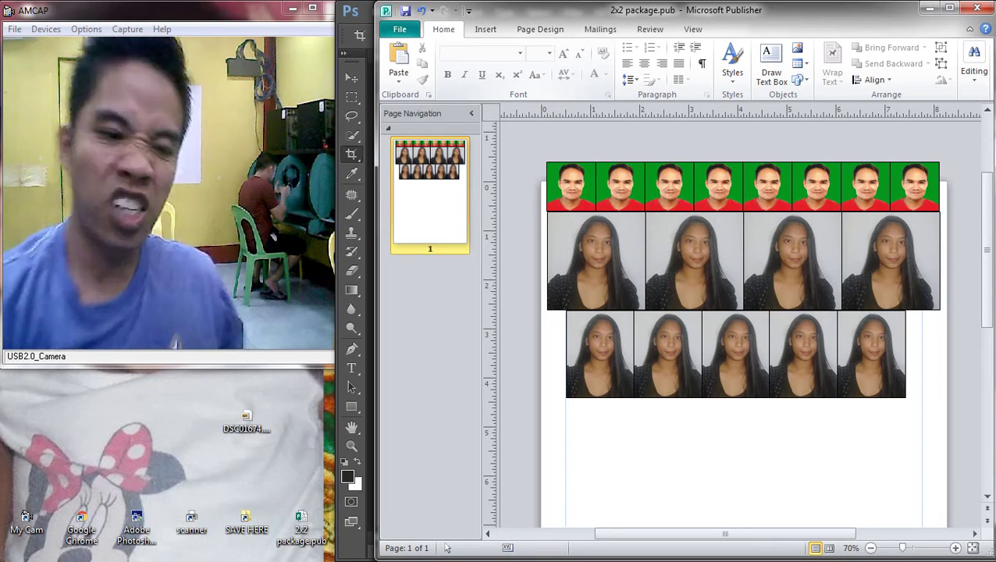
# - Switch to the Explorer Desktop folder window and close it
pyautogui.hotkey('alt', 'Tab')
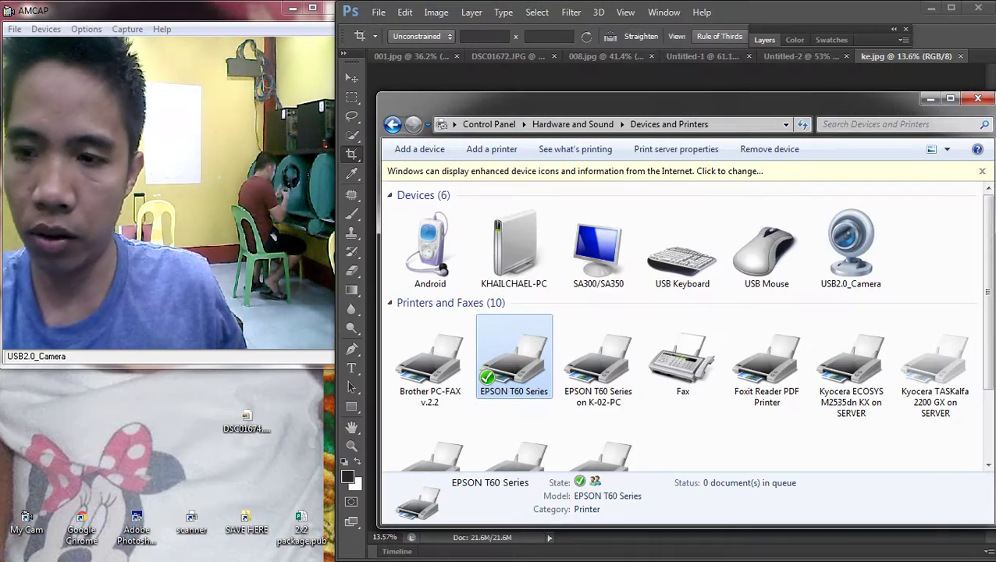
pyautogui.hotkey('alt', 'Tab')
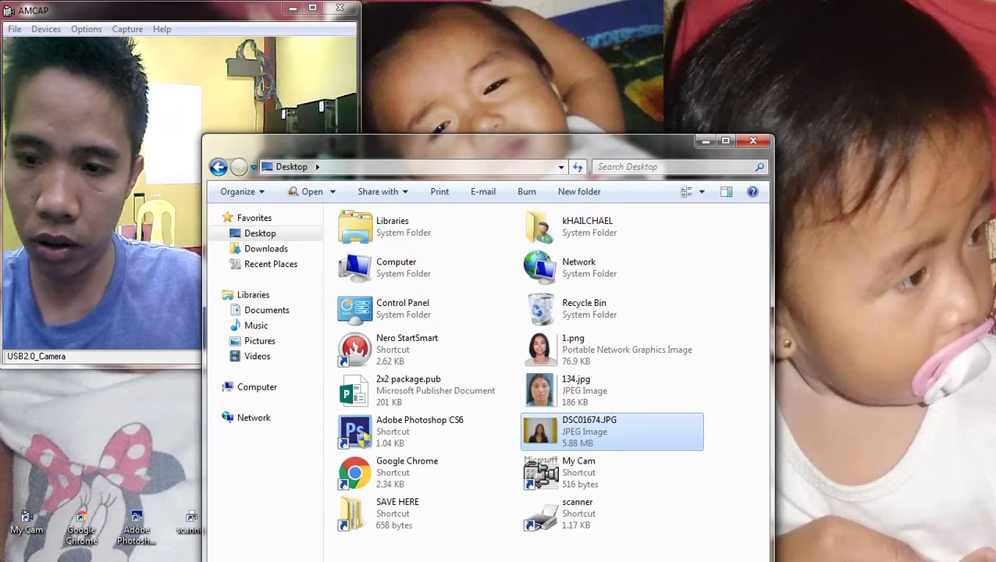
pyautogui.click(752, 141)
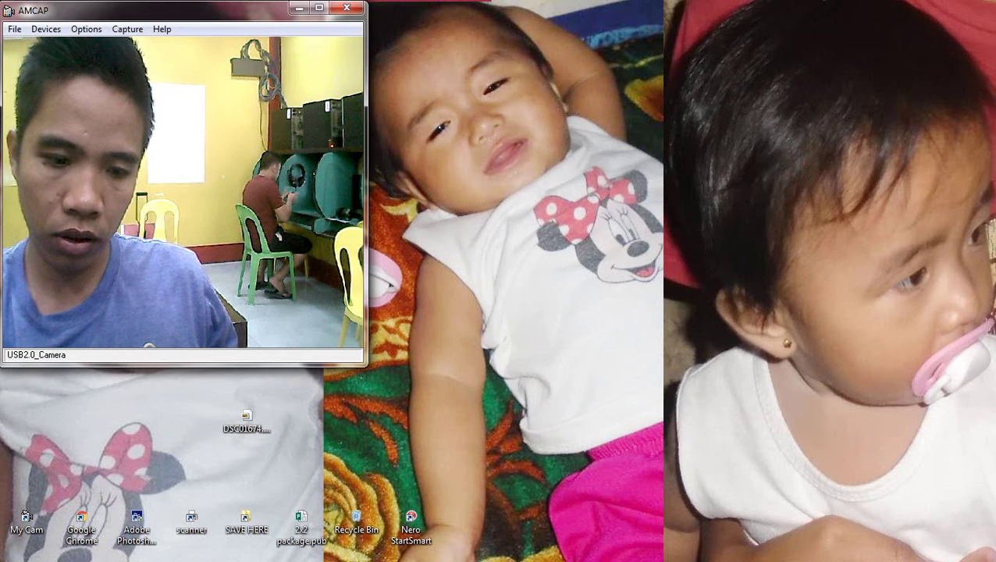
# - Delete DSC01674.JPG from the desktop, moving it to the Recycle Bin
pyautogui.click(246, 423)
pyautogui.press('Delete')
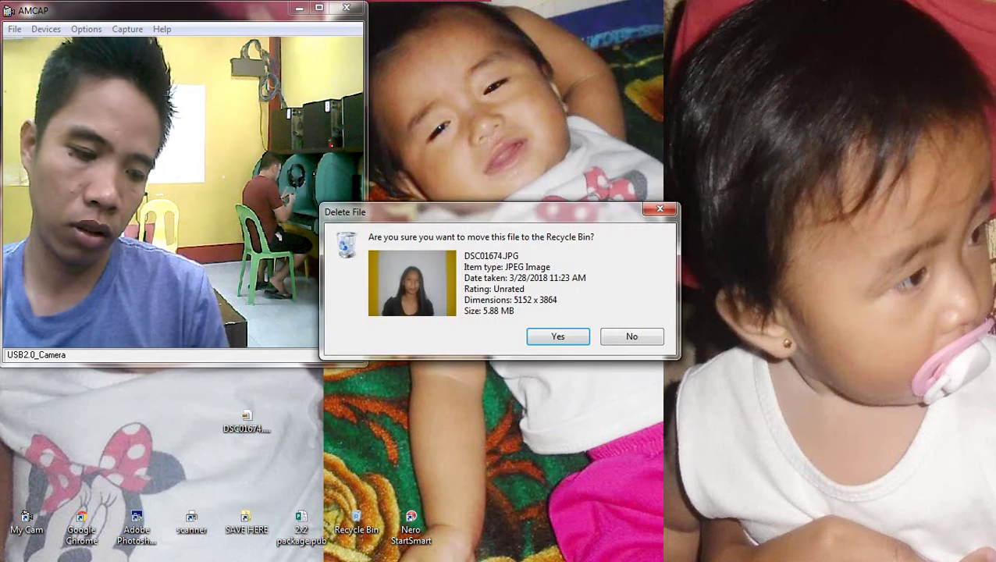
pyautogui.press('Return')
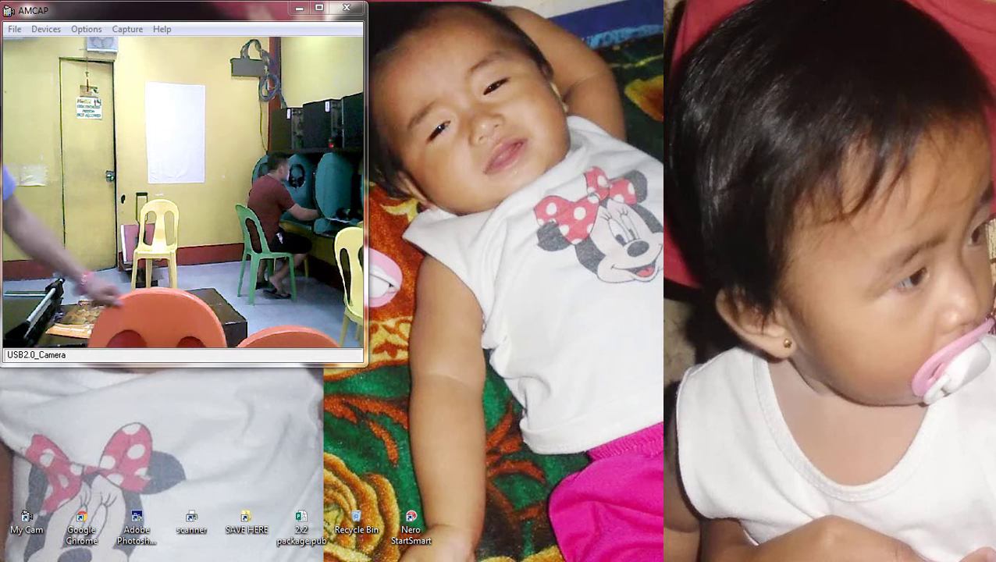
# - Print the 2x2 package photo sheet on the EPSON T60 using the pics only preset
pyautogui.hotkey('alt', 'Tab')
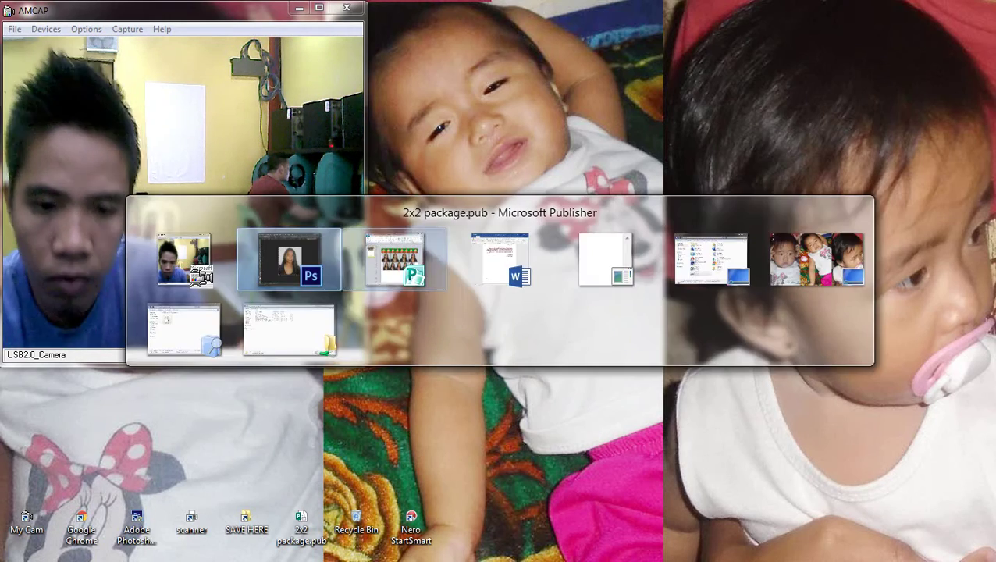
pyautogui.hotkey('alt', 'Tab')
pyautogui.hotkey('ctrl', 'p')
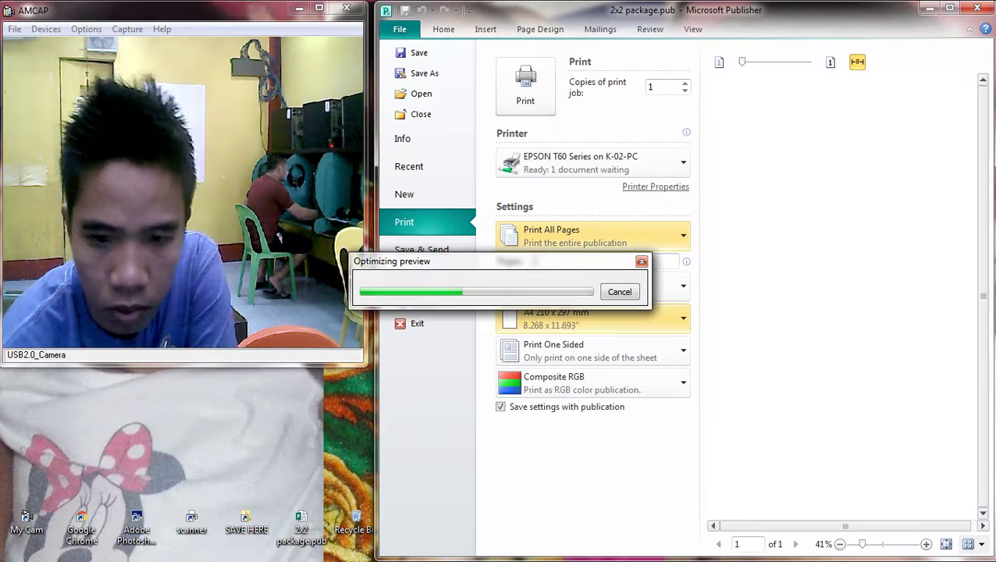
pyautogui.press('Return')
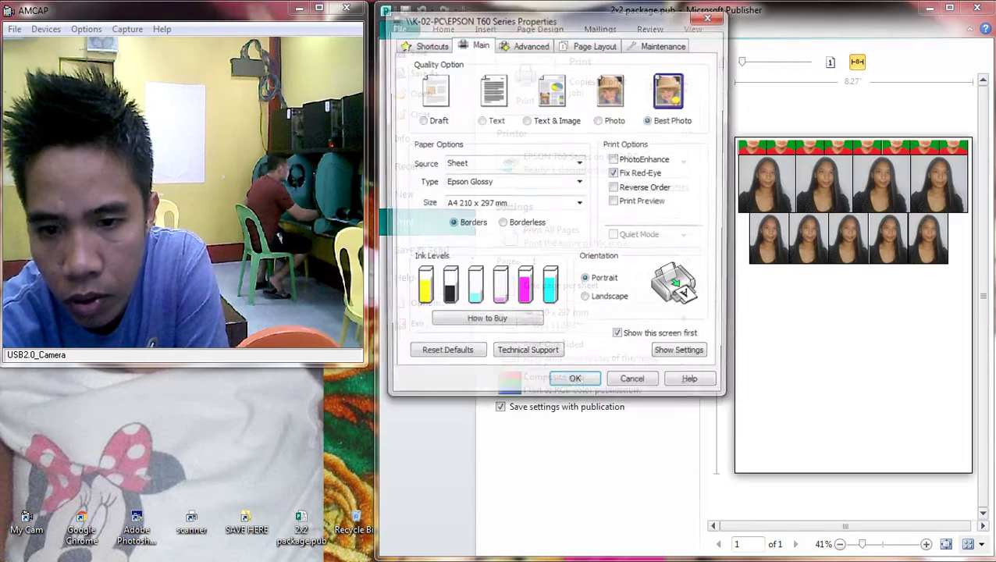
pyautogui.hotkey('ctrl', 'shift', 'Tab')
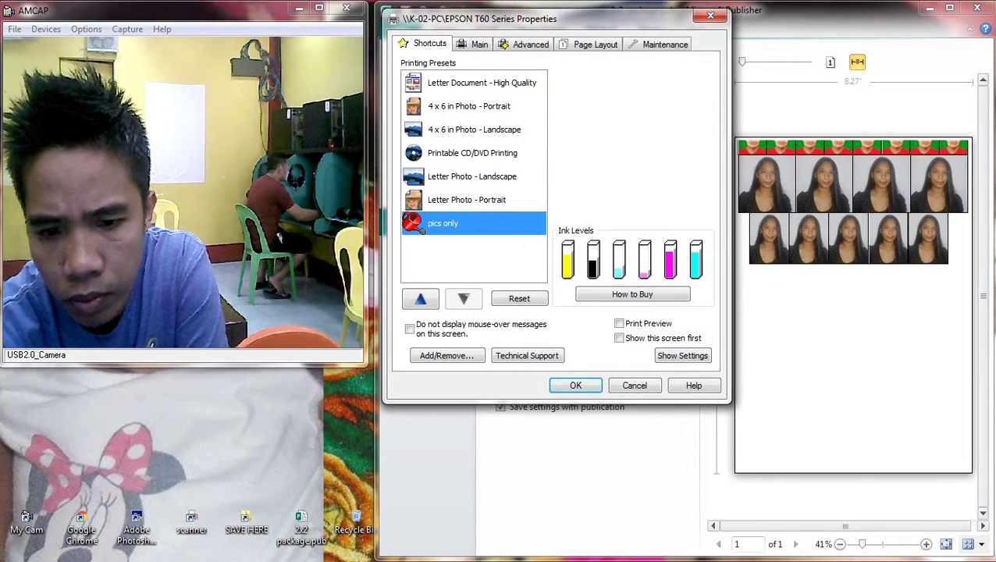
pyautogui.press('Return')
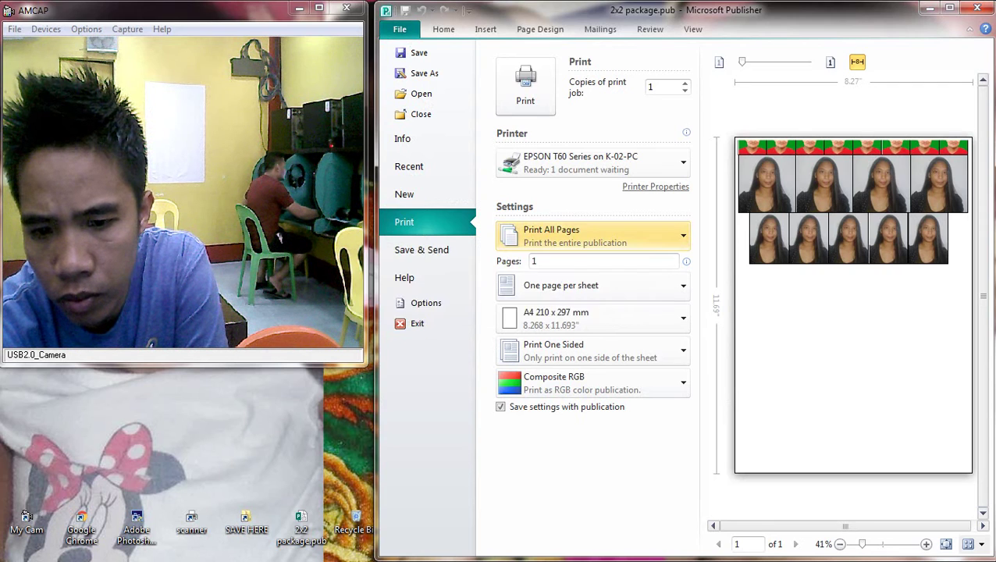
pyautogui.press('Return')
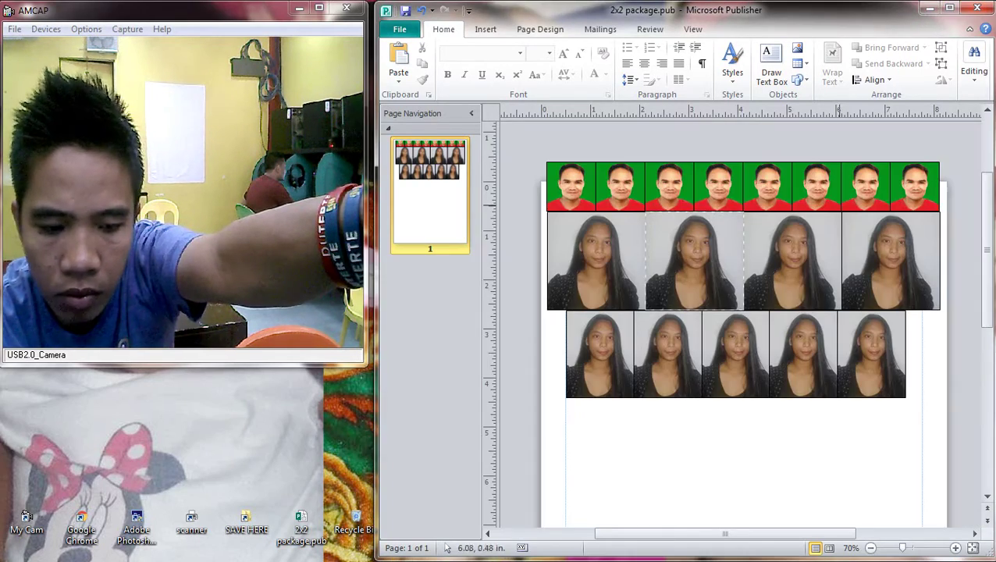
# - Minimize Publisher and open Computer with Win+E, closing and reopening it via the Start menu and Win+E
pyautogui.click(928, 8)
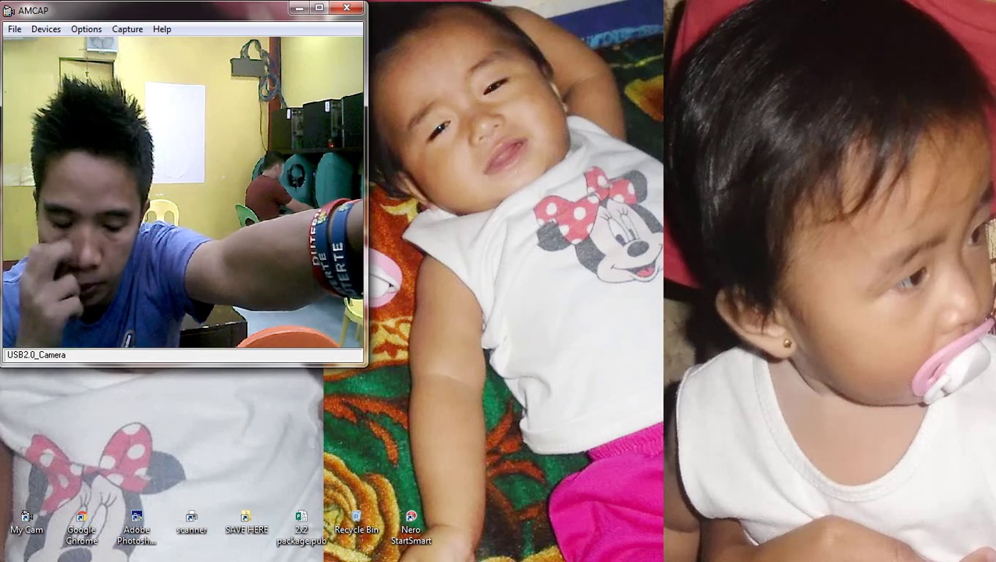
pyautogui.press('super+e')
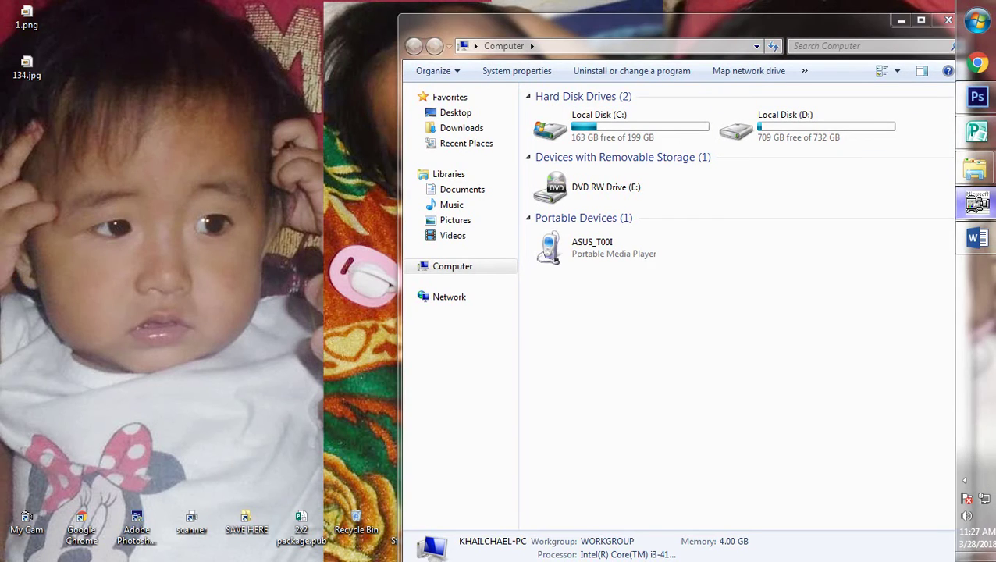
pyautogui.click(976, 203)
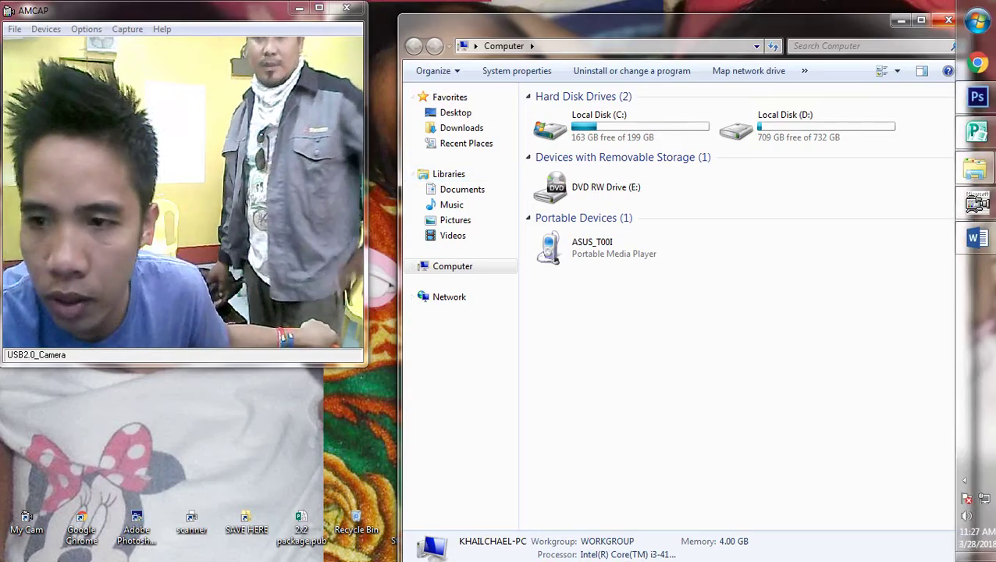
pyautogui.click(946, 20)
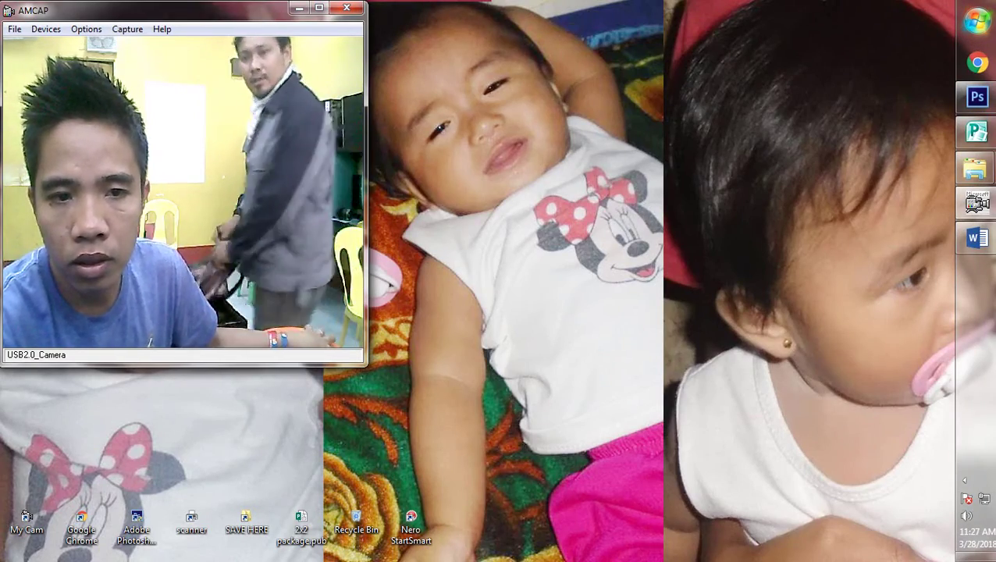
pyautogui.click(975, 22)
pyautogui.click(907, 238)
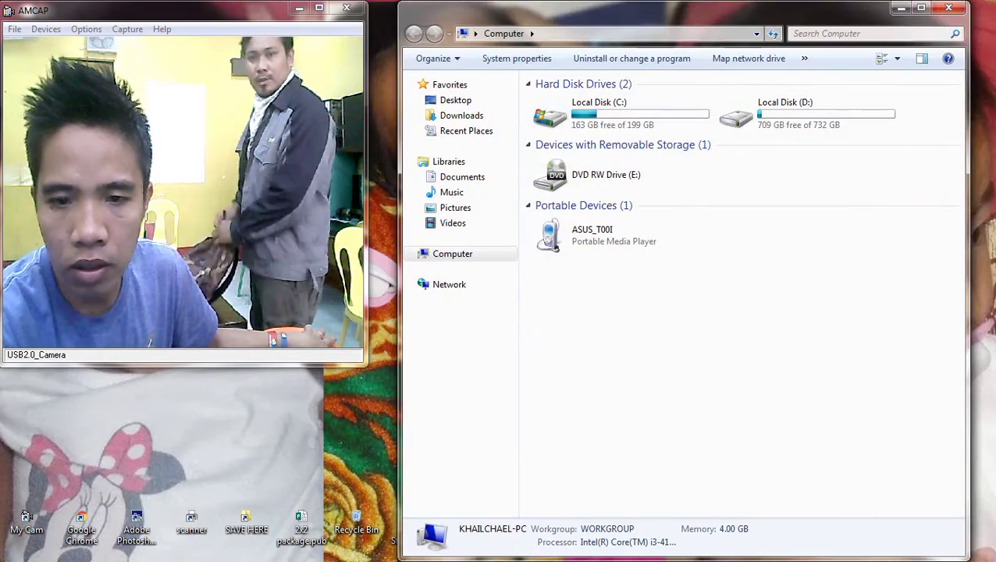
pyautogui.click(948, 7)
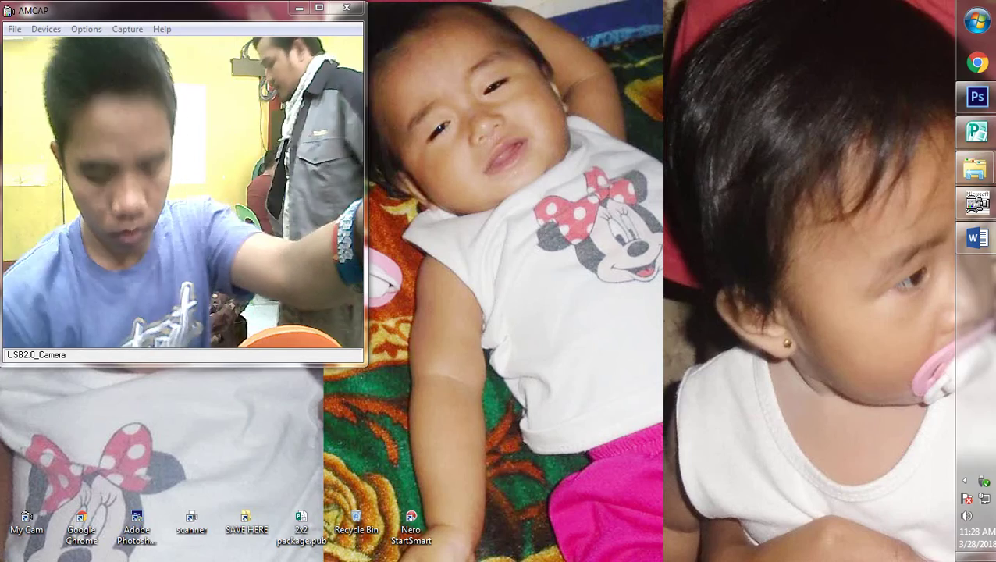
pyautogui.press('super+e')
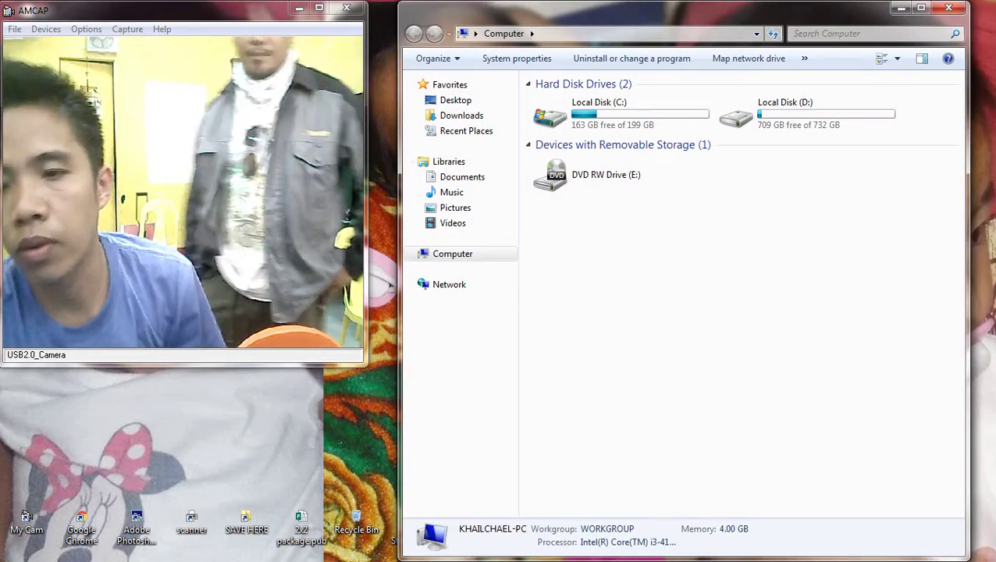
# - Refresh the Computer view and open the newly connected drive F:, dismissing AutoPlay
pyautogui.rightClick(813, 213)
pyautogui.click(839, 271)
pyautogui.rightClick(752, 188)
pyautogui.click(617, 152)
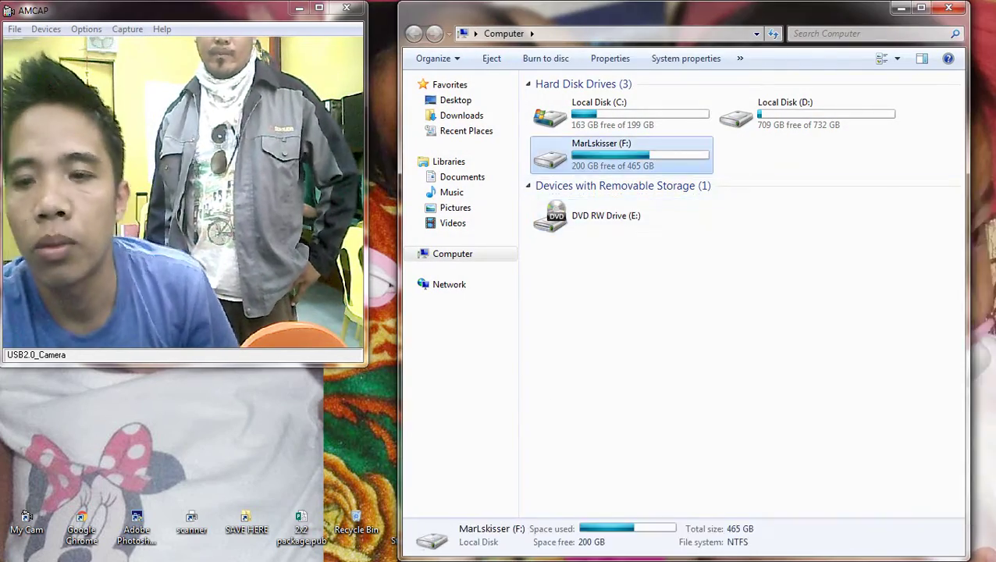
pyautogui.doubleClick(616, 152)
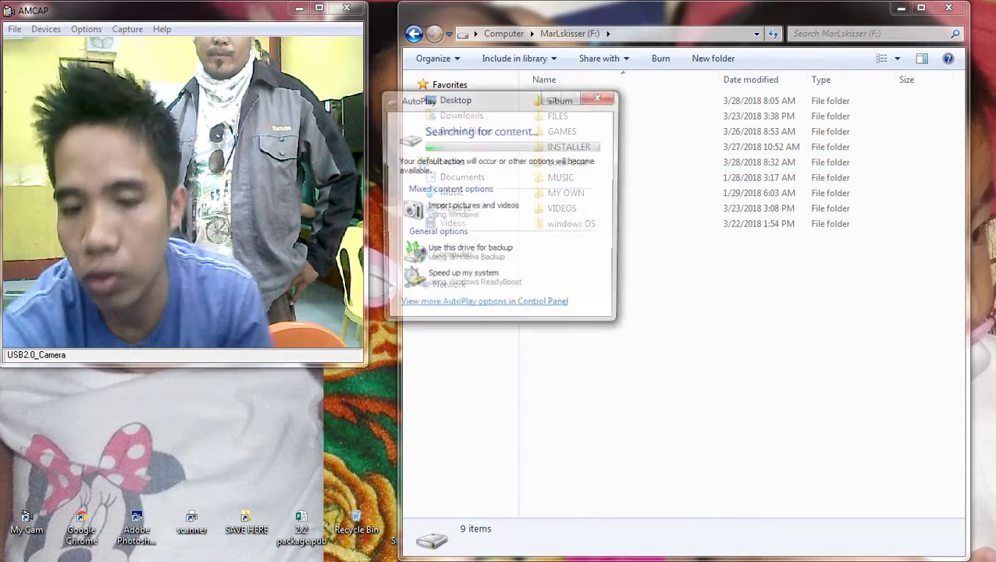
pyautogui.click(597, 99)
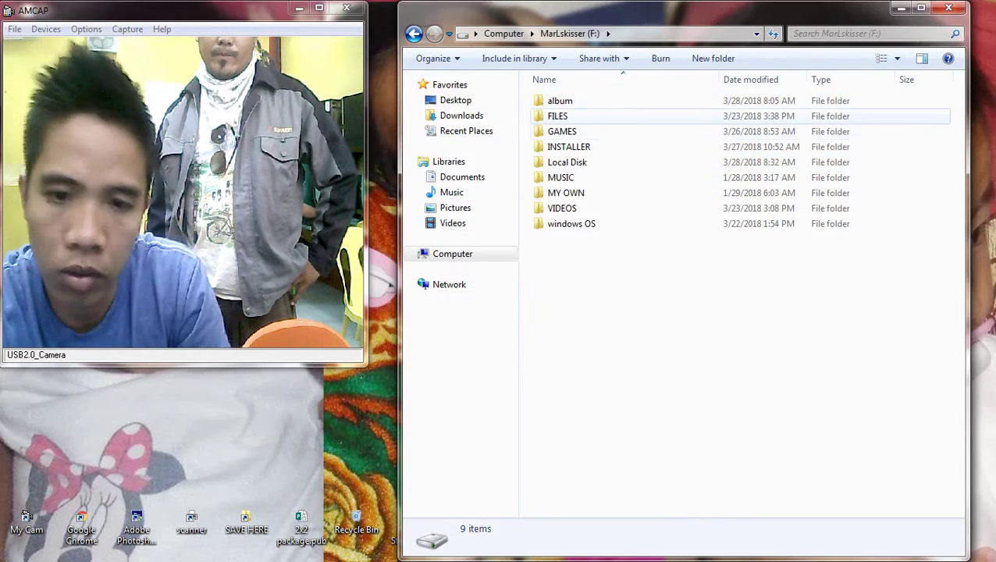
# - Navigate into FILES > DOCUMENTS > TYPING on drive F:
pyautogui.click(562, 131)
pyautogui.doubleClick(557, 116)
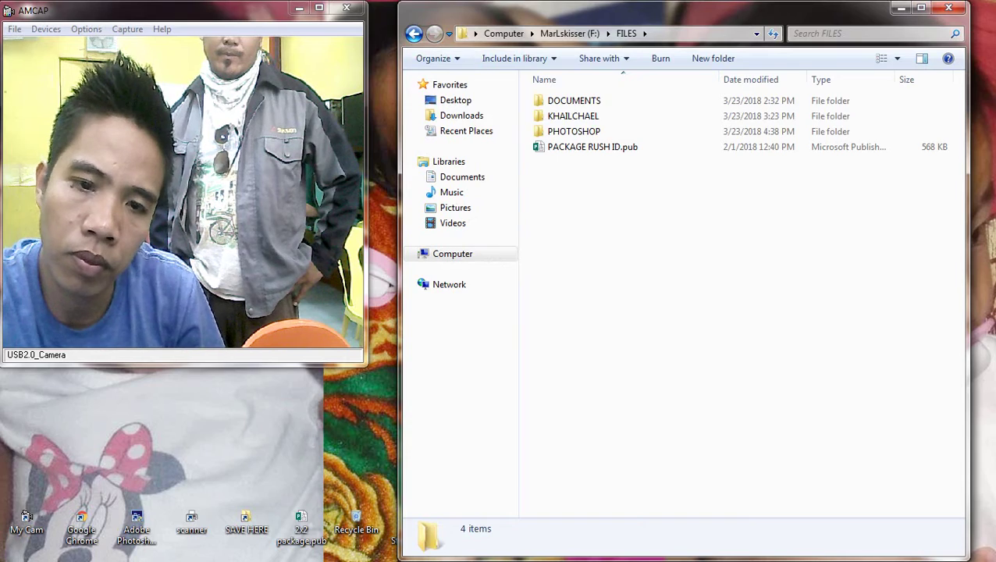
pyautogui.doubleClick(573, 100)
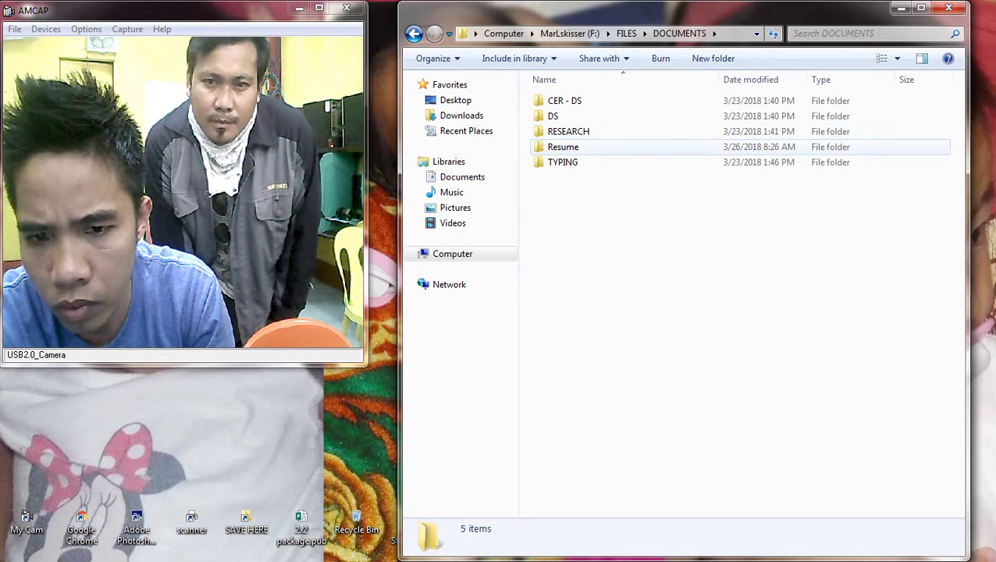
pyautogui.click(563, 147)
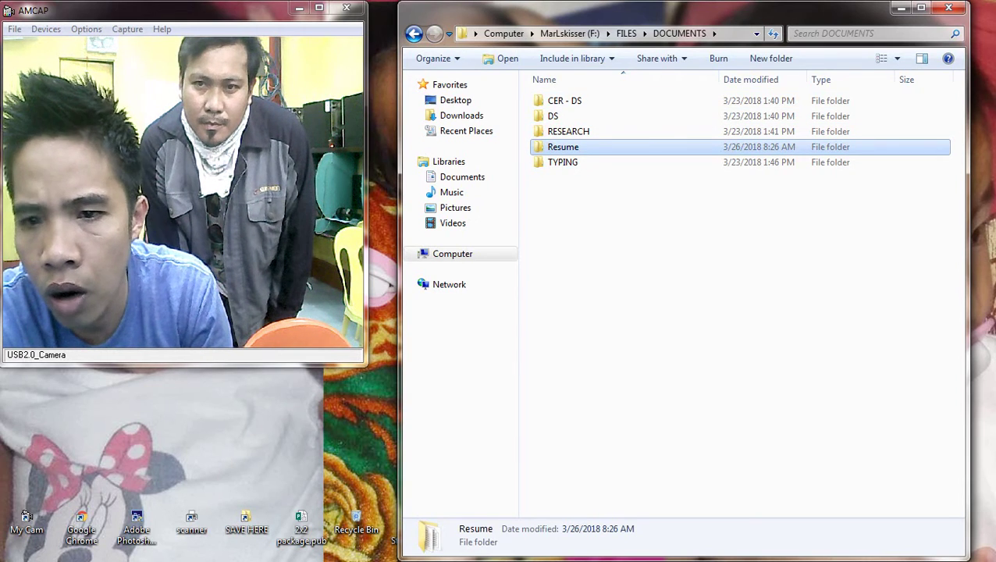
pyautogui.hotkey('ctrl', 'e')
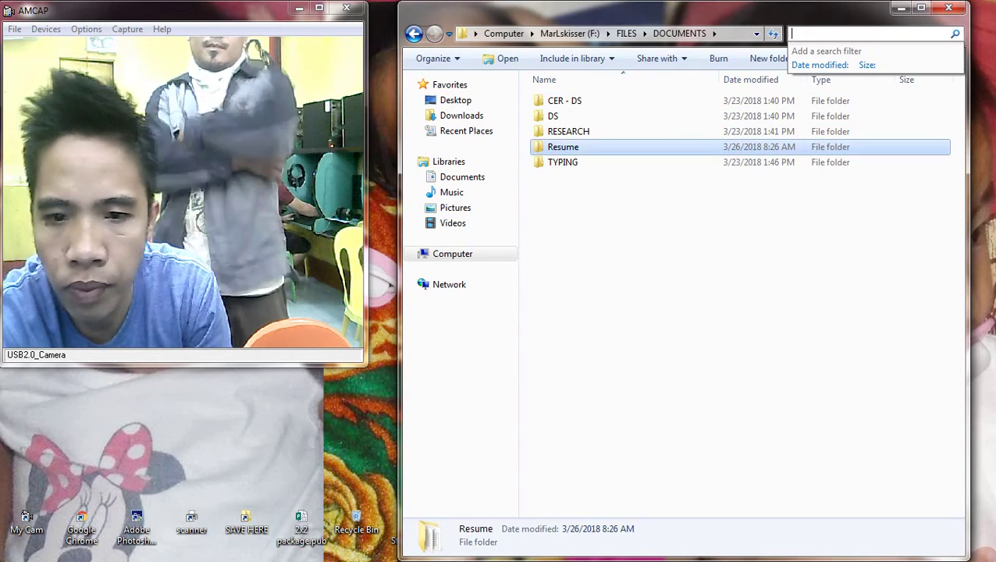
pyautogui.doubleClick(562, 161)
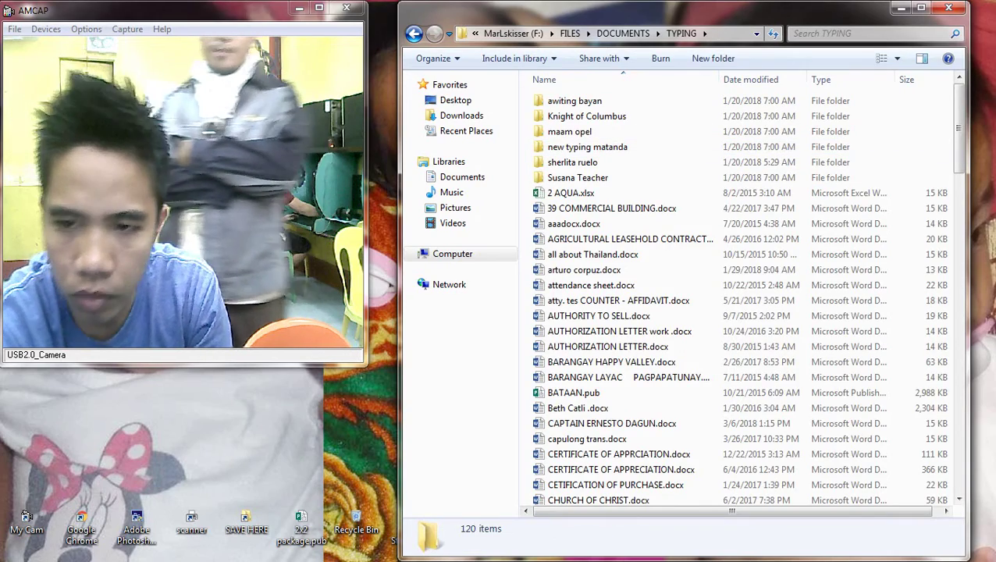
# - Search the TYPING folder for 'res' and open resignation for sg.docx in Word
pyautogui.hotkey('ctrl', 'e')
pyautogui.write('res')
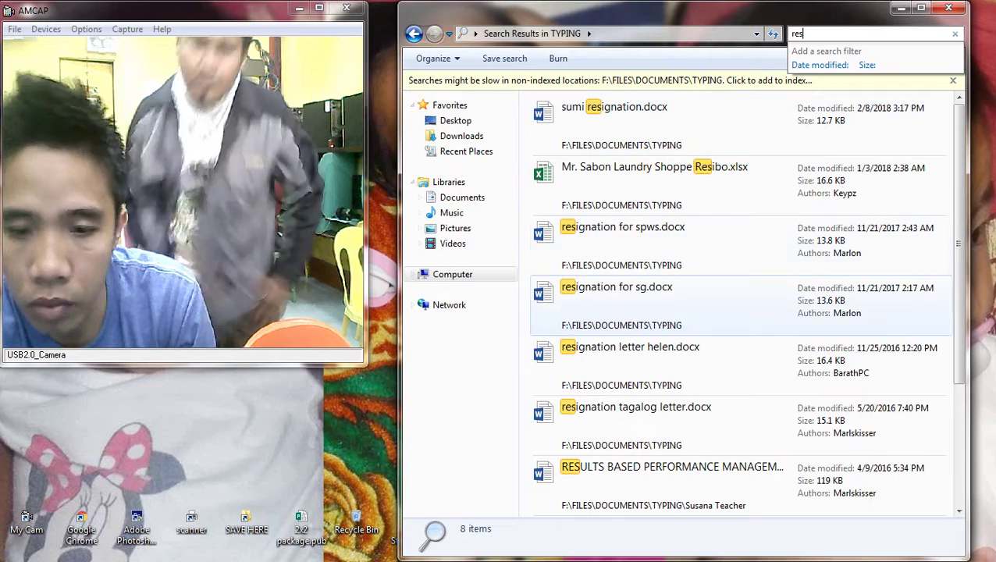
pyautogui.click(617, 300)
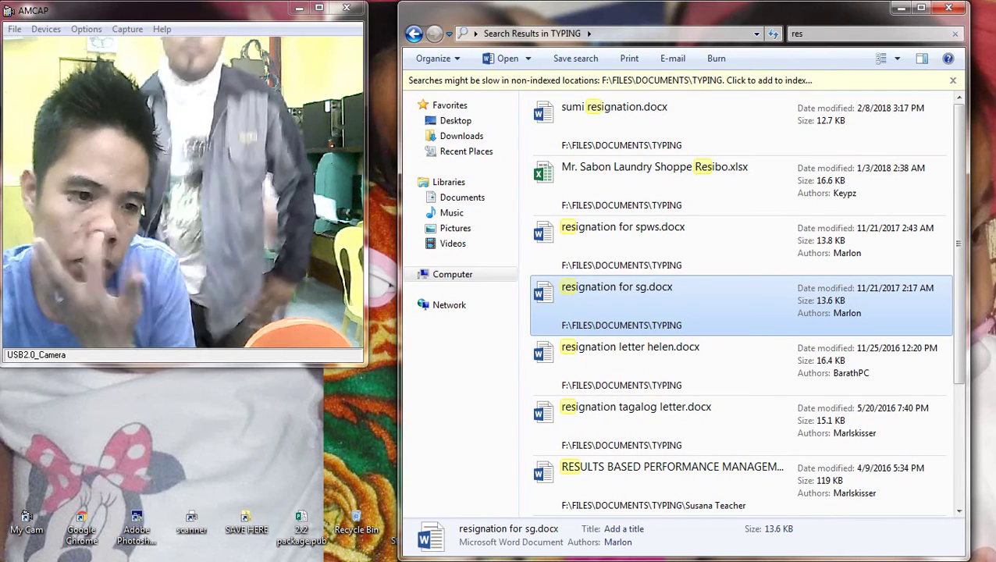
pyautogui.press('Return')
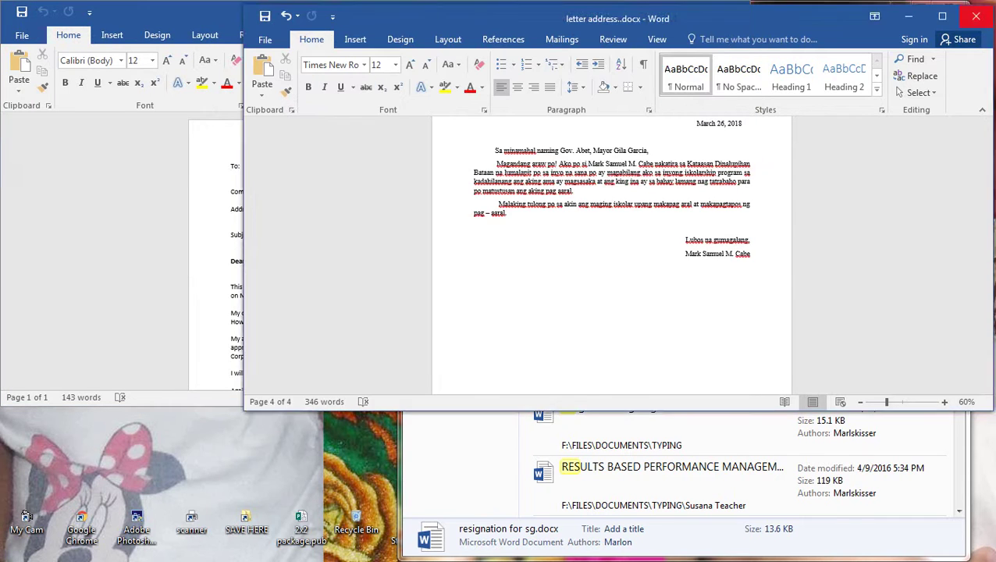
# - Close letter address.docx with Don't Save and review the resignation letter
pyautogui.click(976, 16)
pyautogui.click(500, 316)
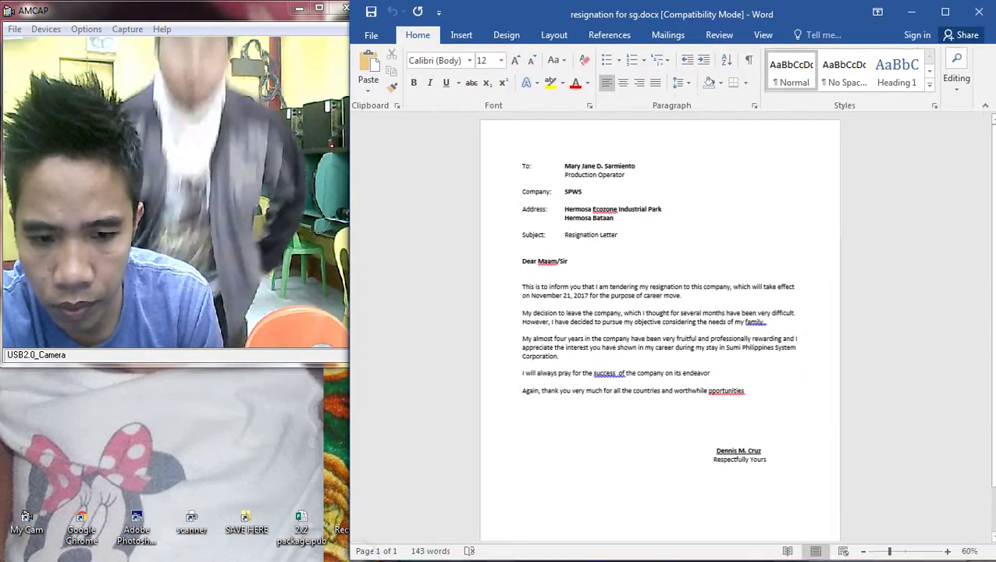
pyautogui.scroll(-3, 671, 351)
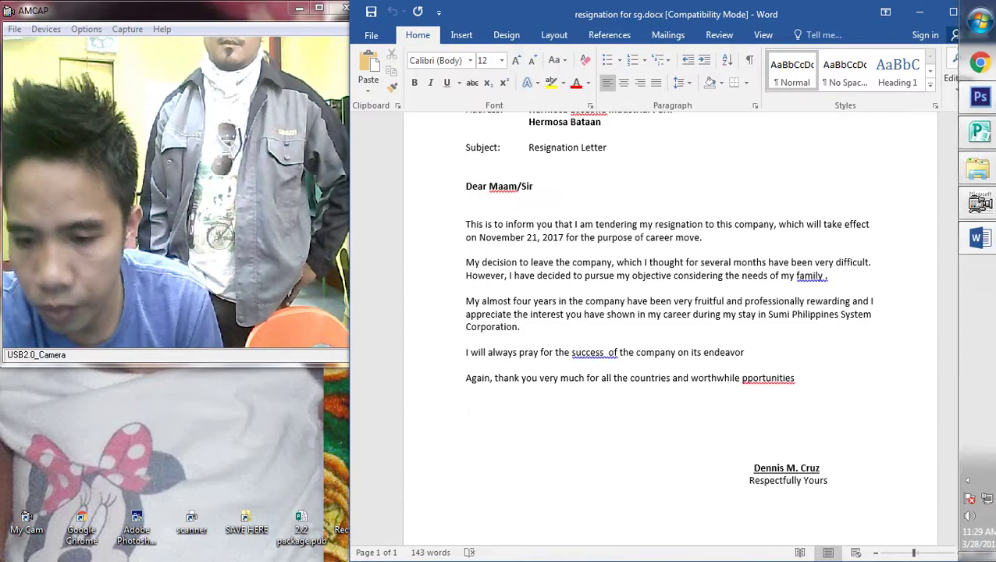
pyautogui.scroll(3, 671, 352)
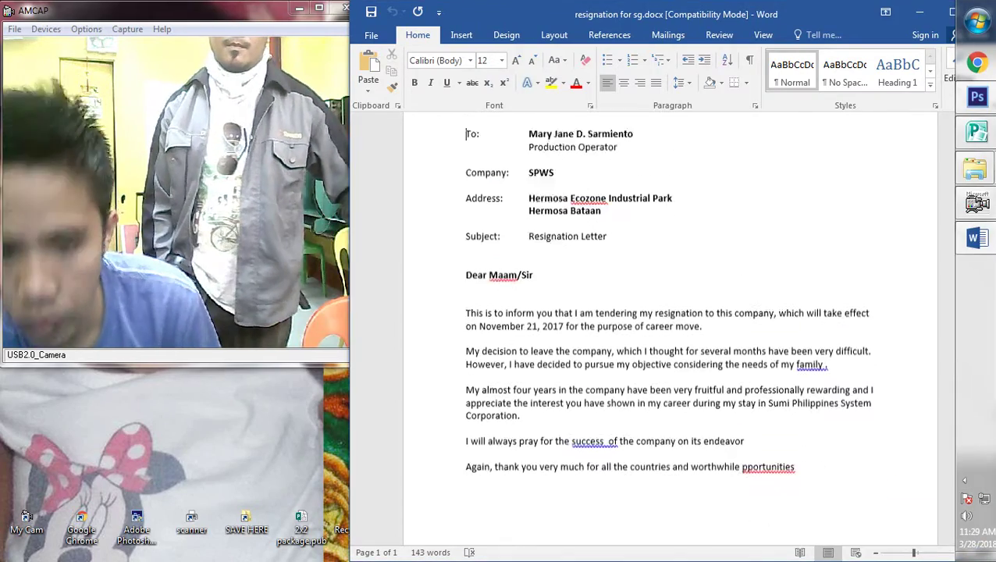
pyautogui.scroll(-2, 671, 328)
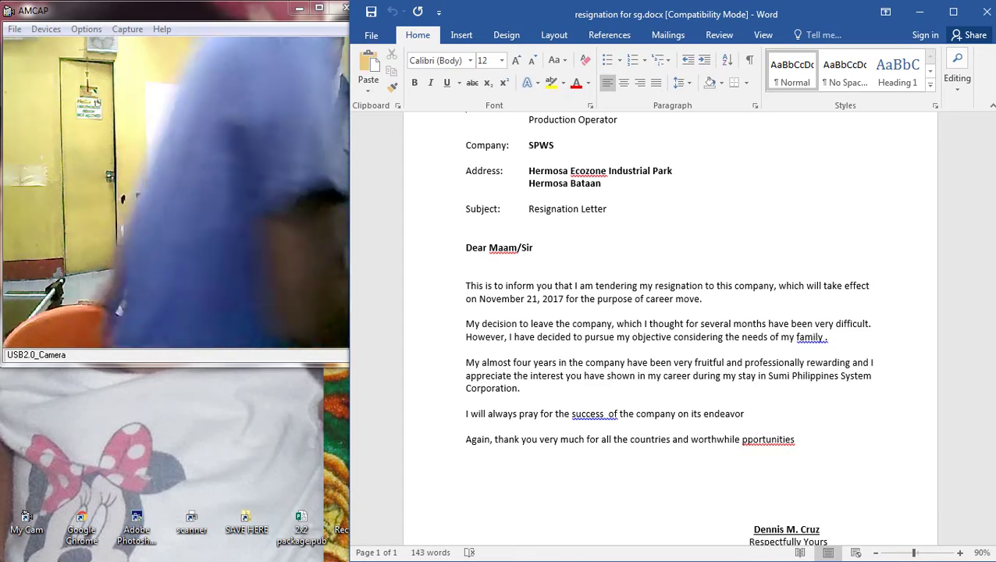
# - Delete the two middle body paragraphs of the letter
pyautogui.scroll(1, 670, 322)
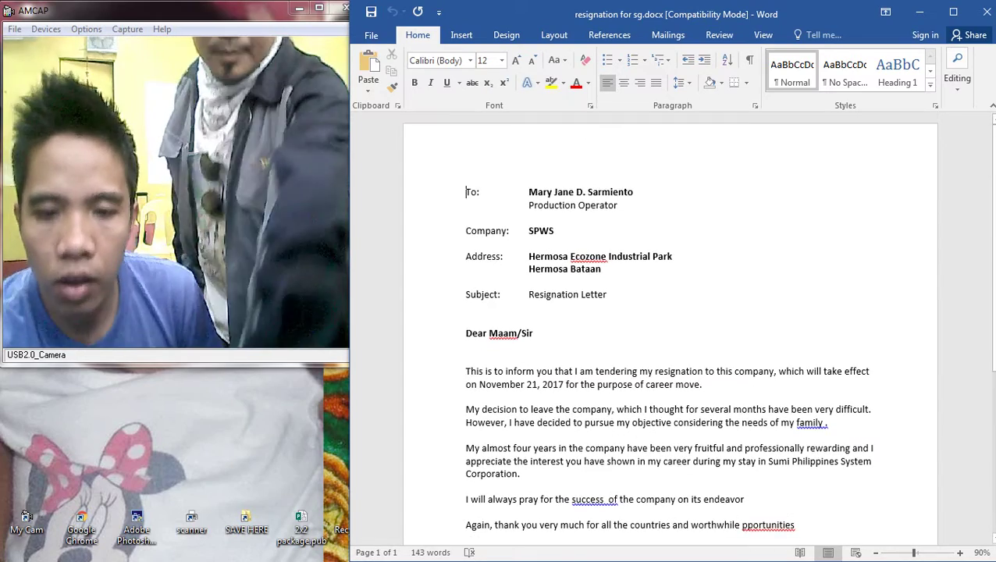
pyautogui.scroll(-1, 669, 322)
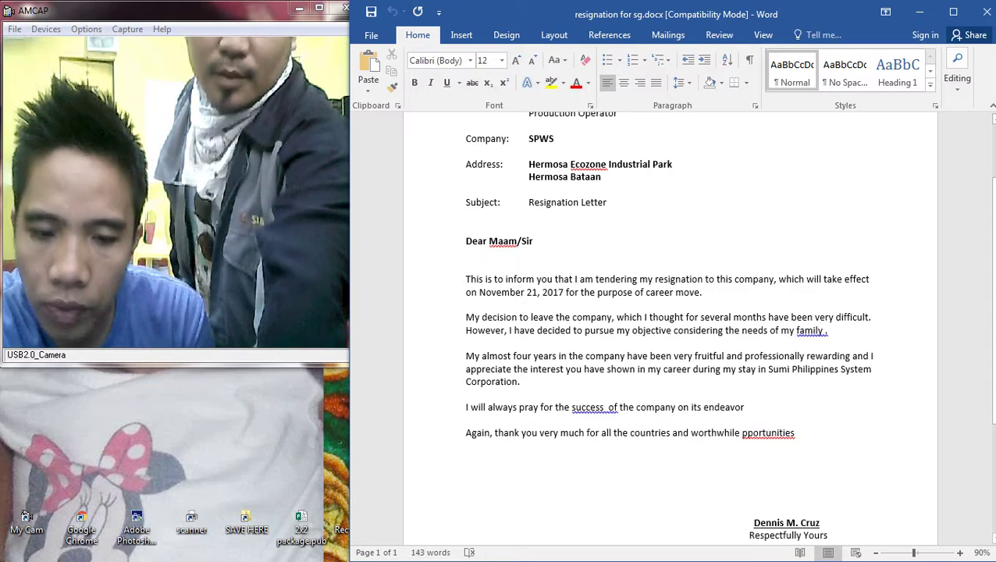
pyautogui.moveTo(521, 381); pyautogui.dragTo(466, 317)
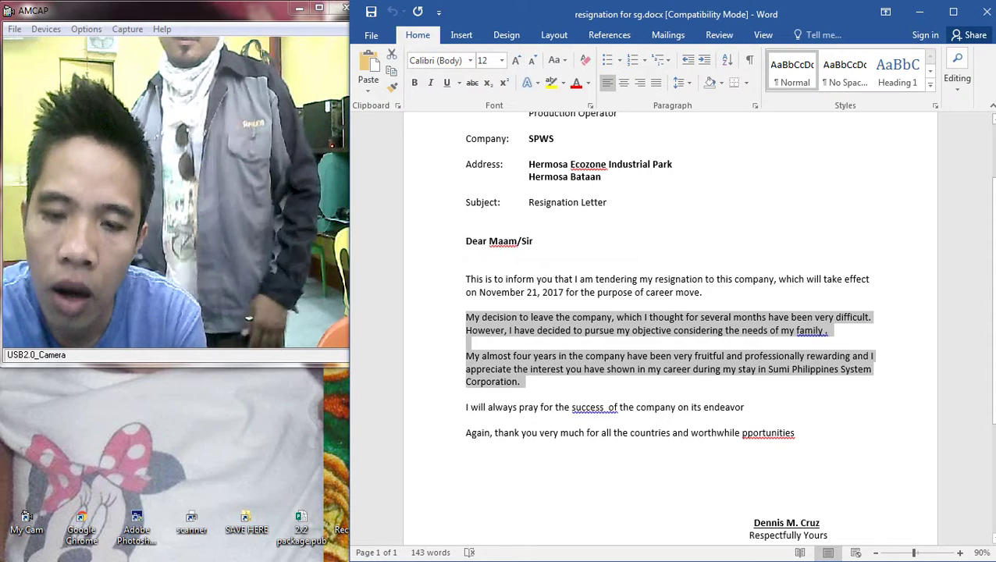
pyautogui.press('Delete')
# - Replace the recipient's name on the To line and change the position to Welder
pyautogui.scroll(2, 670, 328)
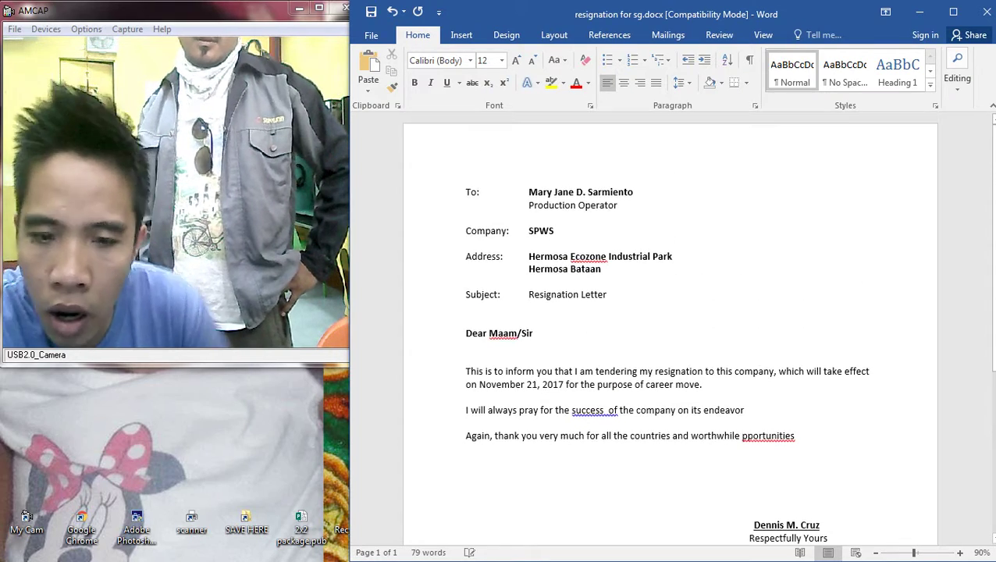
pyautogui.moveTo(633, 192); pyautogui.dragTo(528, 192)
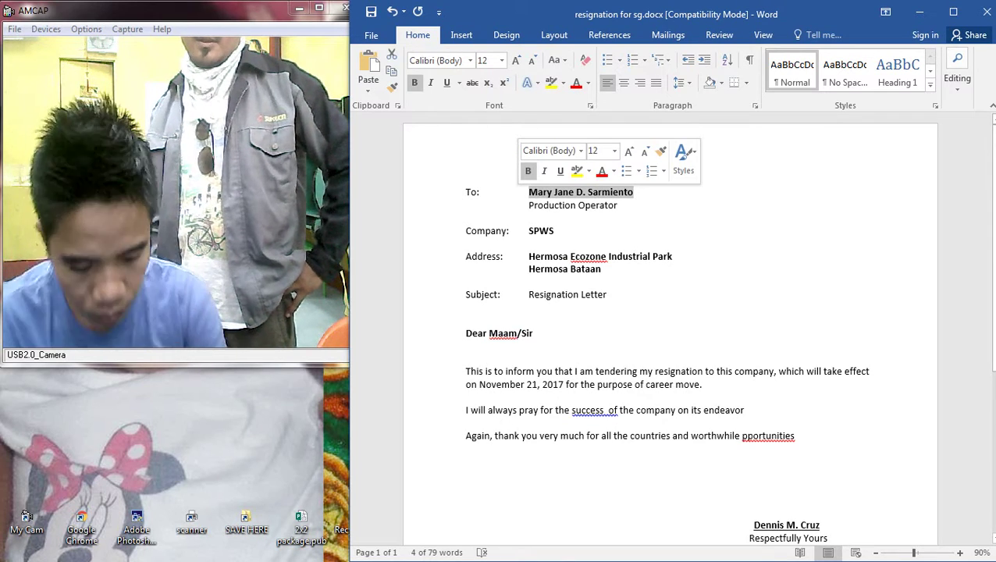
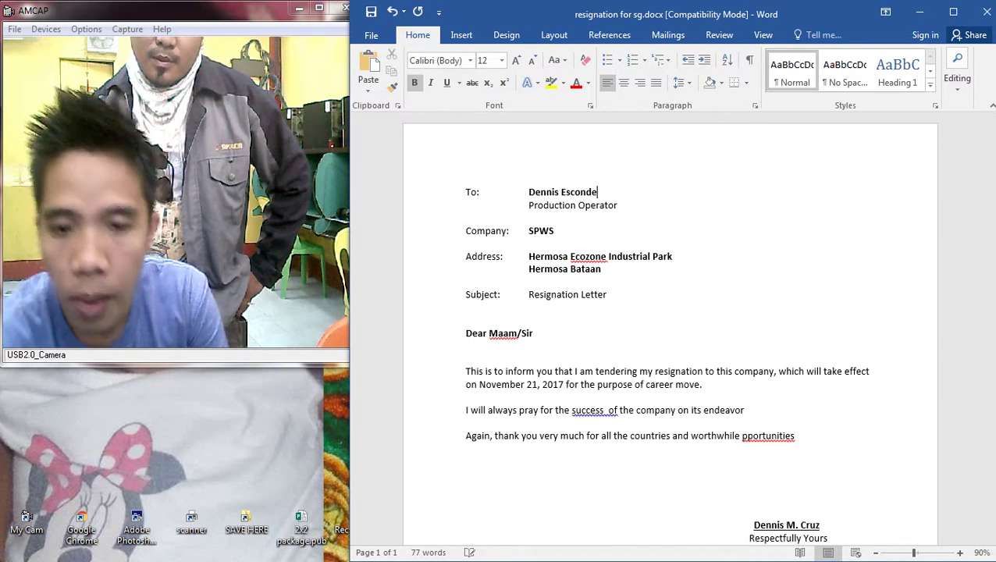
pyautogui.scroll(3, 671, 328)
pyautogui.tripleClick(562, 212)
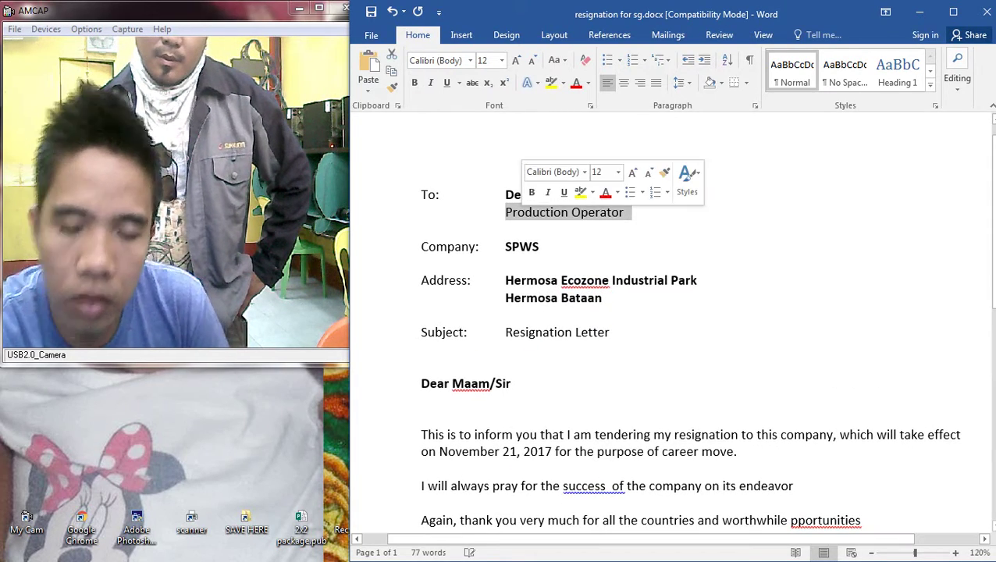
pyautogui.press('Delete')
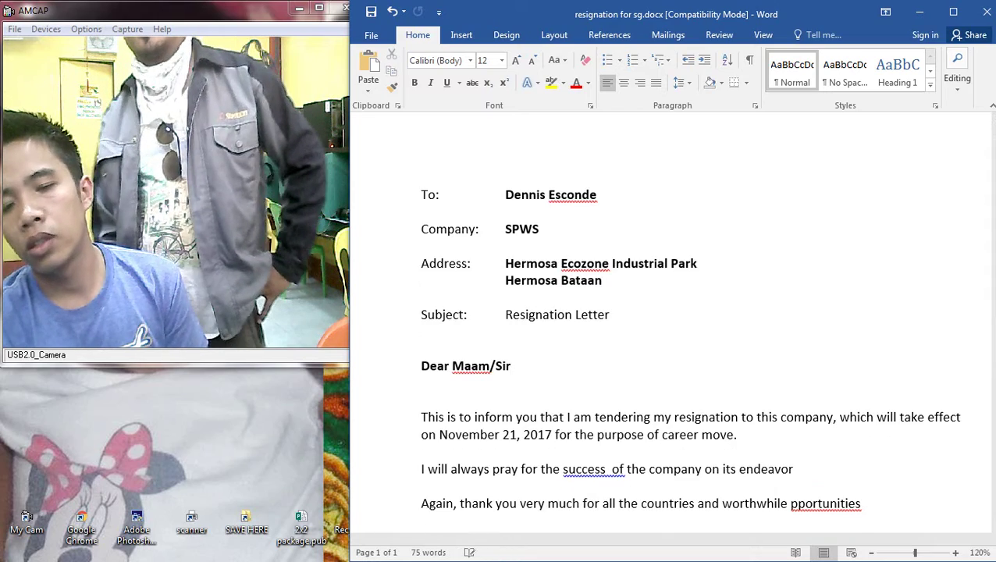
pyautogui.press('Tab')
pyautogui.press('Tab')
pyautogui.press('Tab')
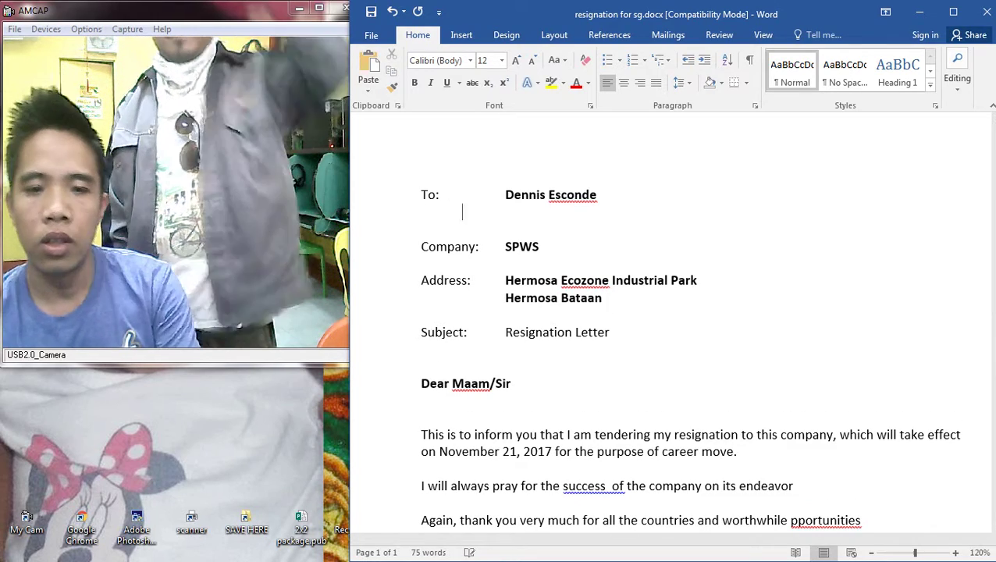
pyautogui.write('Welder')
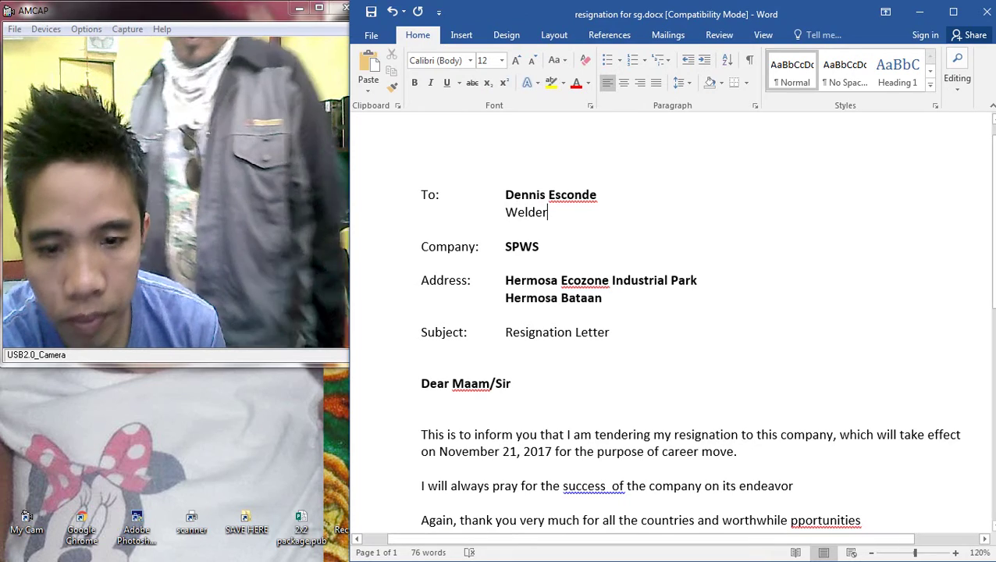
# - Change the company name from SPWS to CMC and clear the first address line
pyautogui.moveTo(539, 246); pyautogui.dragTo(506, 247)
pyautogui.write('S')
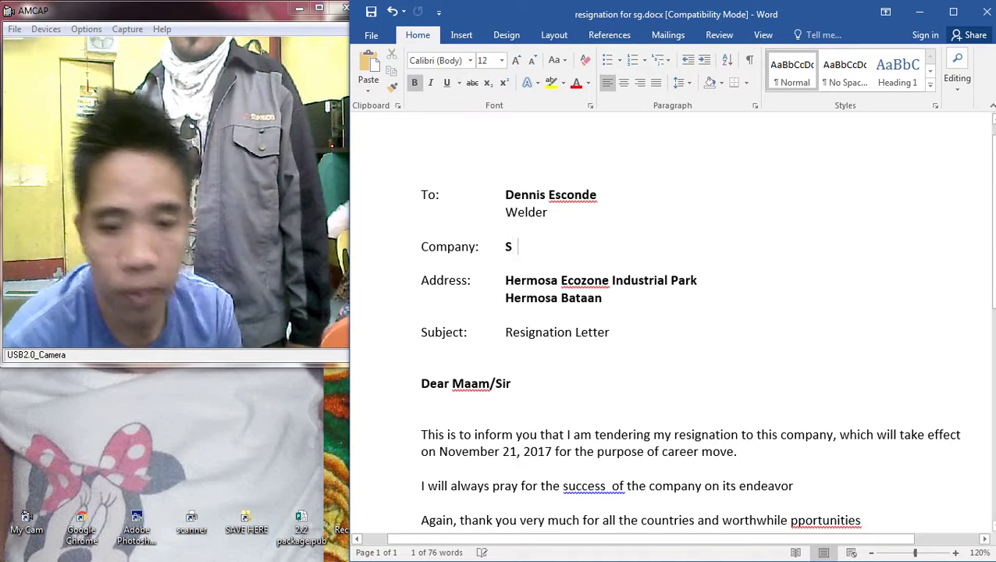
pyautogui.press('BackSpace')
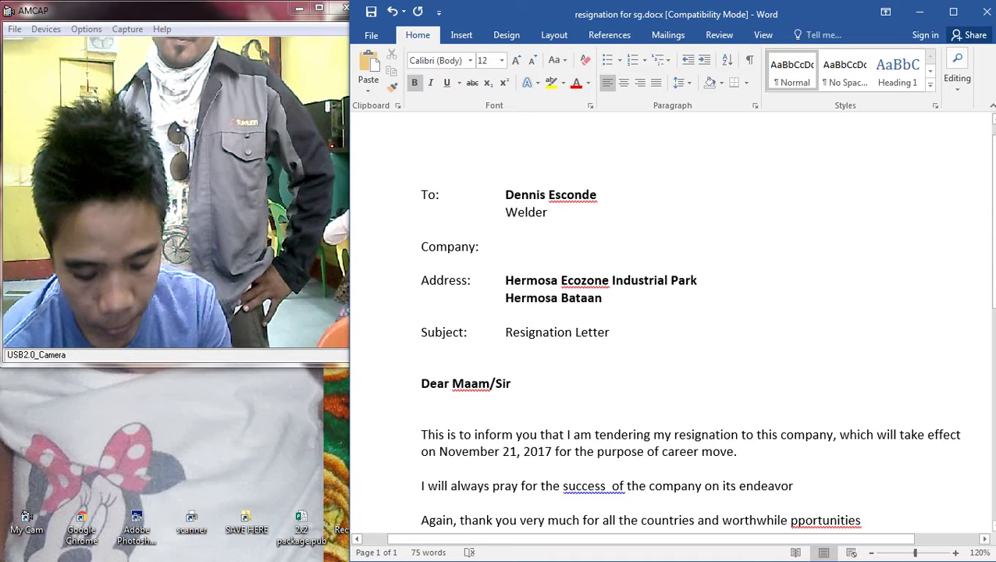
pyautogui.write('CMC')
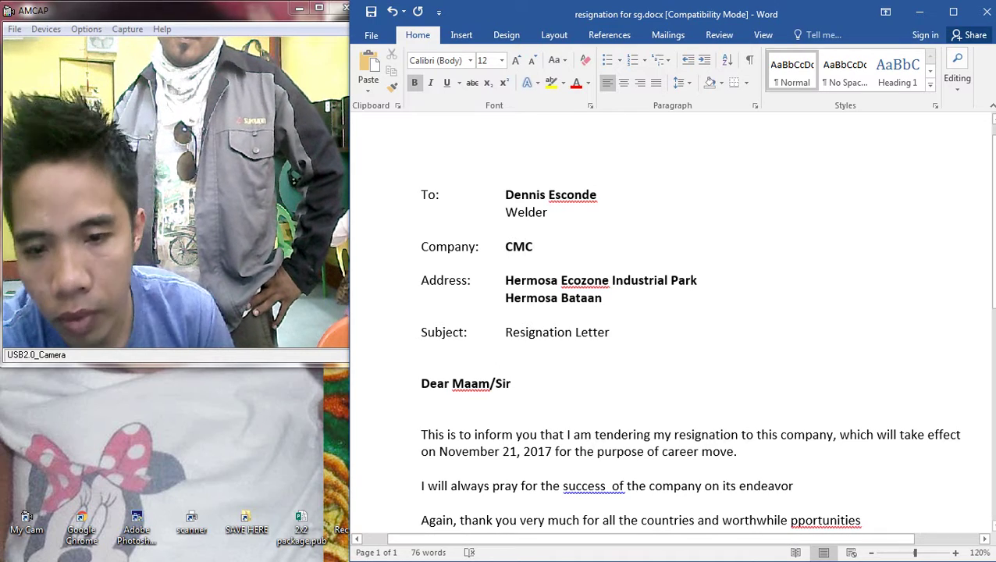
pyautogui.click(611, 332)
pyautogui.moveTo(697, 280); pyautogui.dragTo(504, 280)
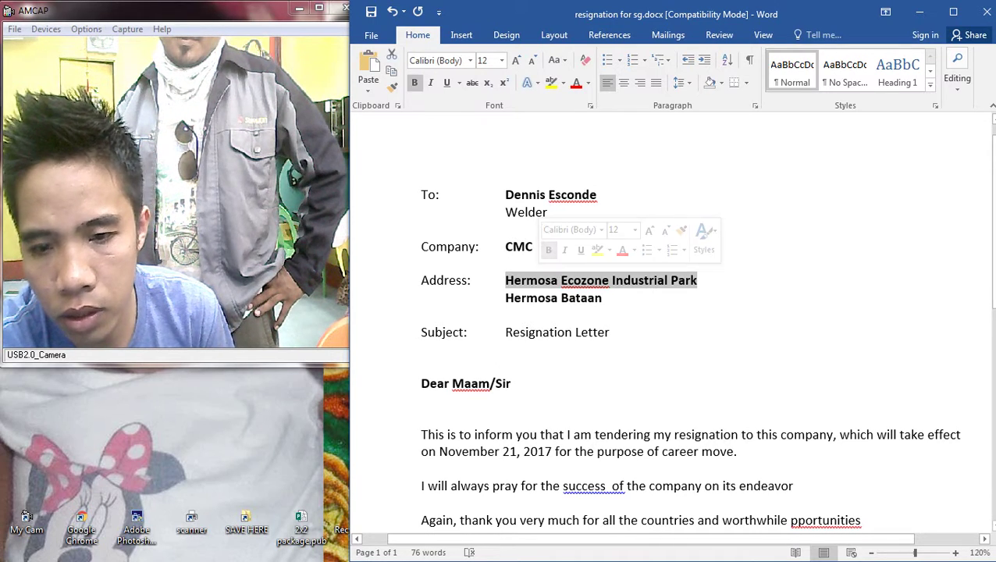
pyautogui.press('BackSpace')
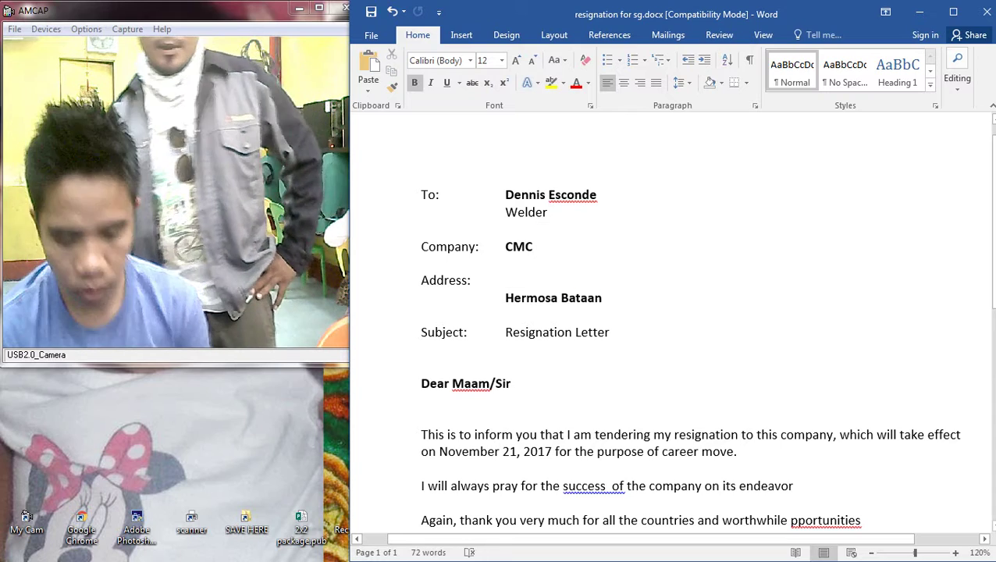
pyautogui.write('Bal')
pyautogui.press('BackSpace')
pyautogui.press('BackSpace')
pyautogui.press('BackSpace')
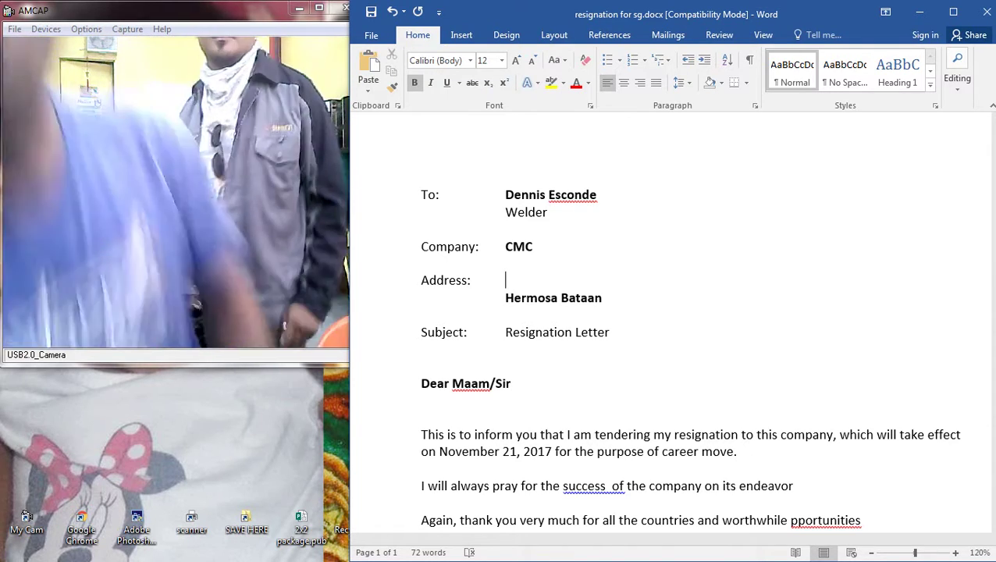
# - Change the company's last letter to Z and type the new city address on the first address line
pyautogui.click(535, 247)
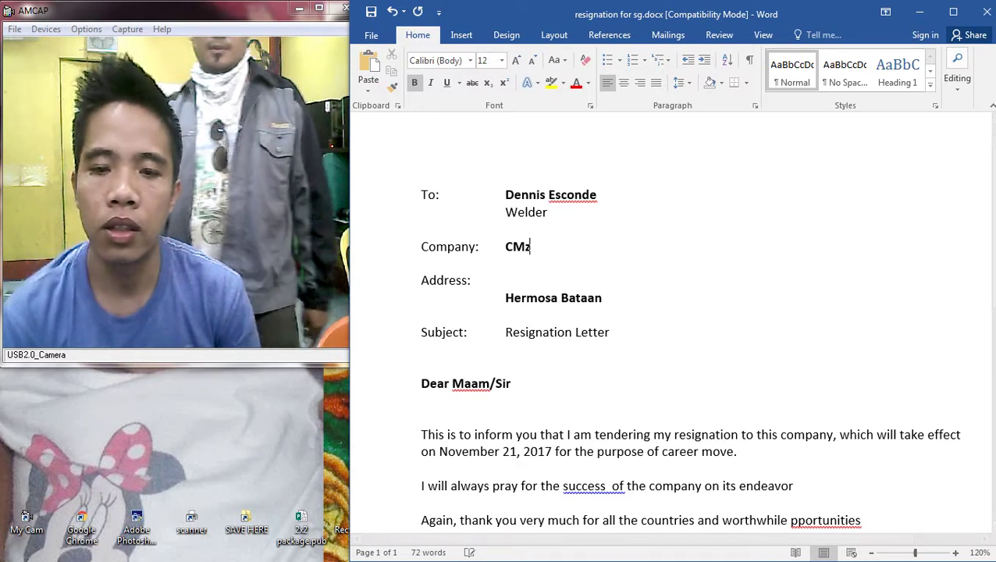
pyautogui.press('BackSpace')
pyautogui.write('Z')
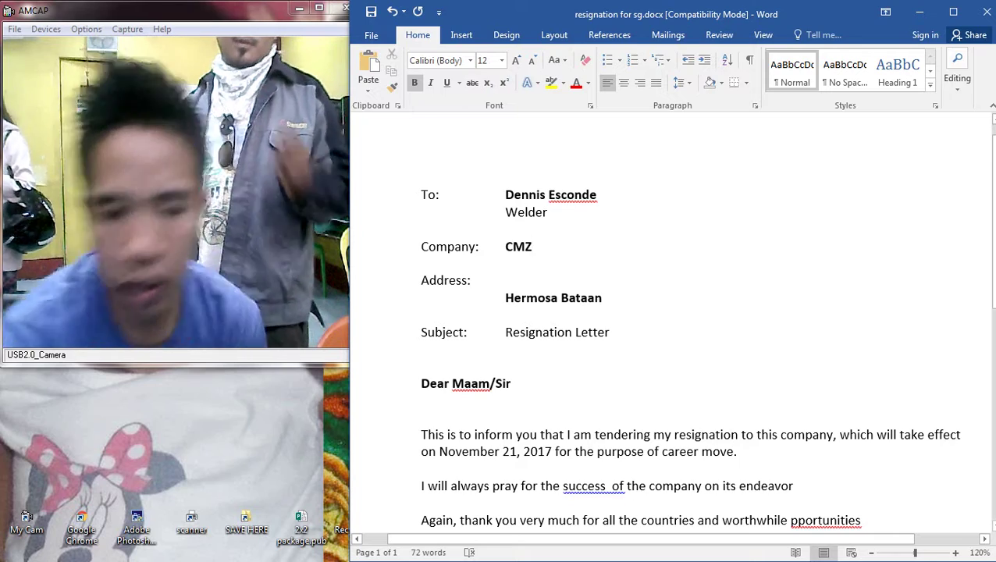
pyautogui.click(507, 280)
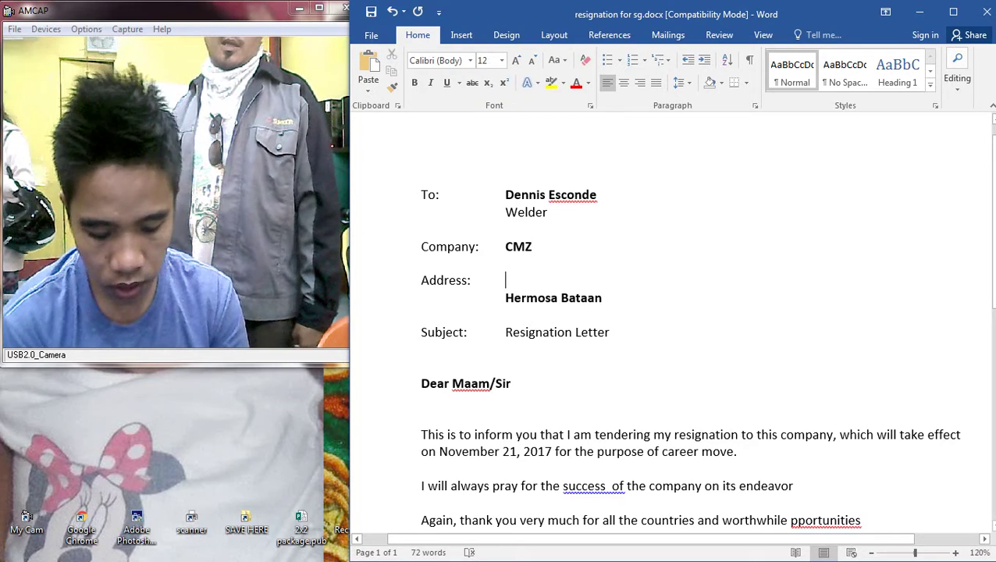
pyautogui.write('cENTRALM')
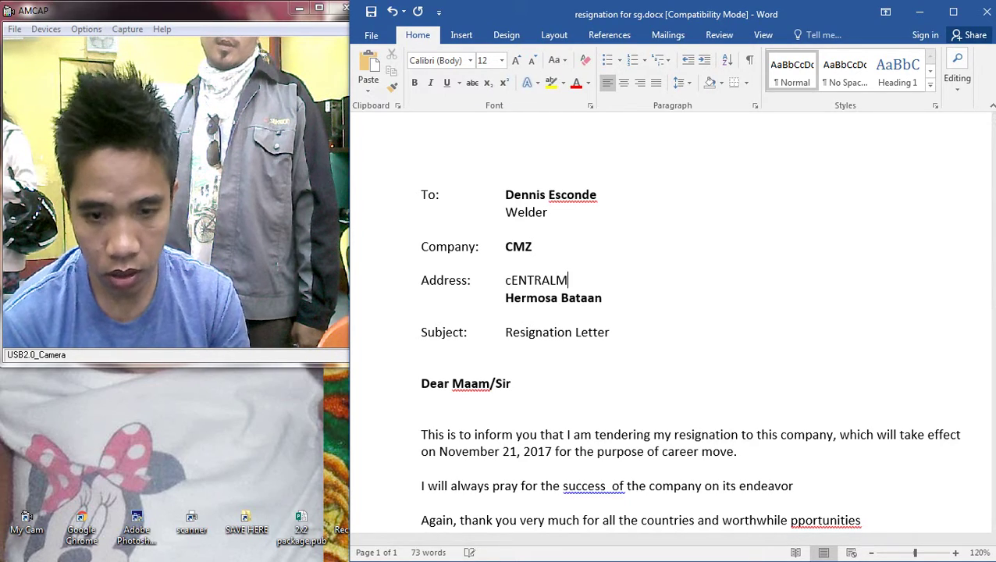
pyautogui.press('BackSpace')
pyautogui.press('BackSpace')
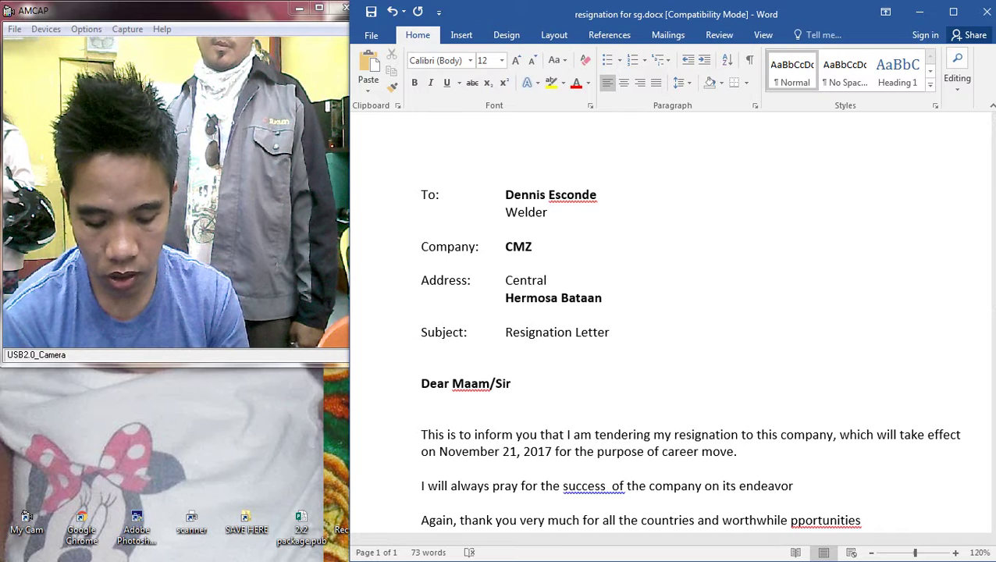
pyautogui.write('Cupang Bala')
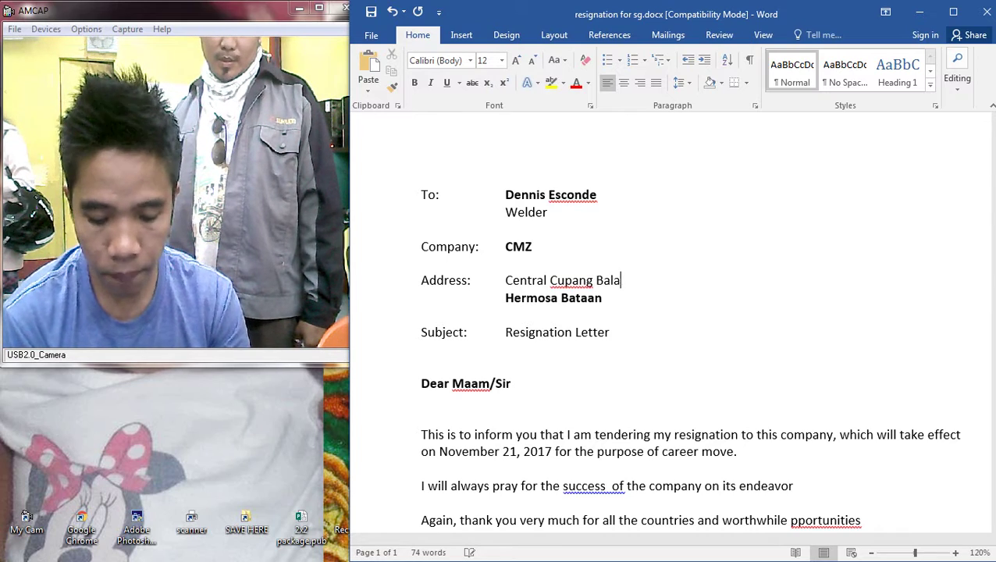
pyautogui.write('nga City')
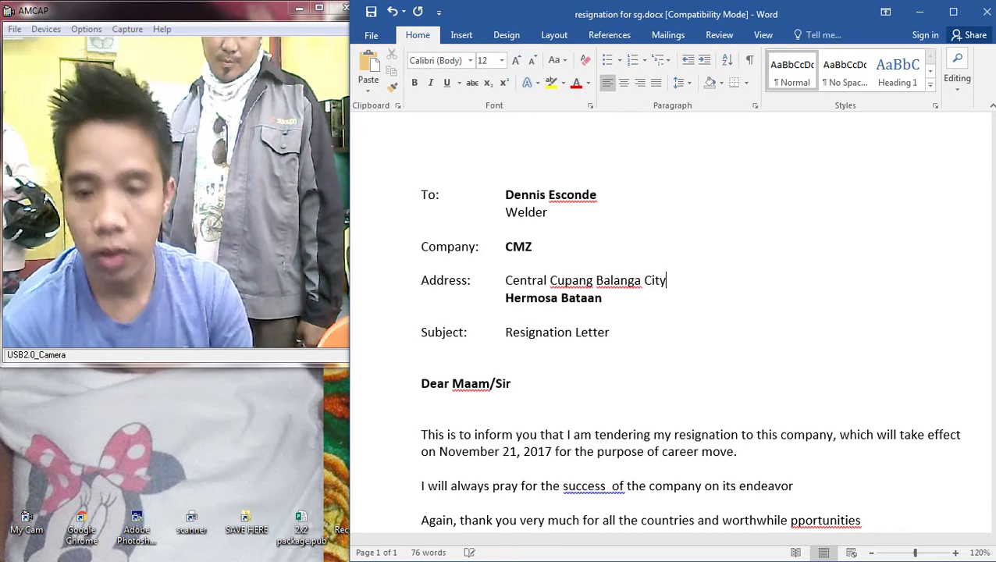
# - Select the second address line and delete it
pyautogui.press('Down')
pyautogui.press('Home')
pyautogui.hotkey('shift', 'Down')
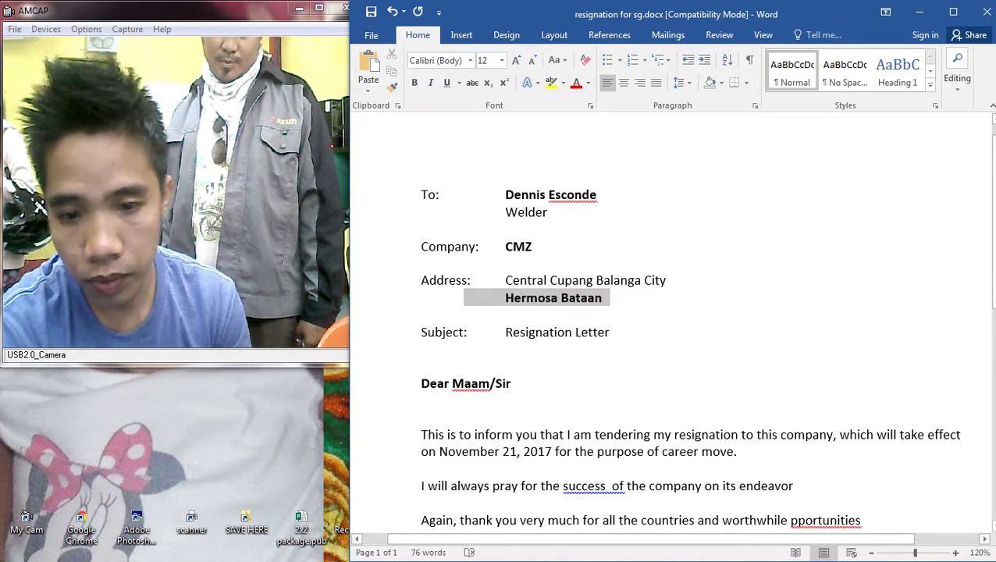
pyautogui.press('Delete')
# - Replace the old effective date with 'March 27, 2018,'
pyautogui.scroll(-3, 671, 328)
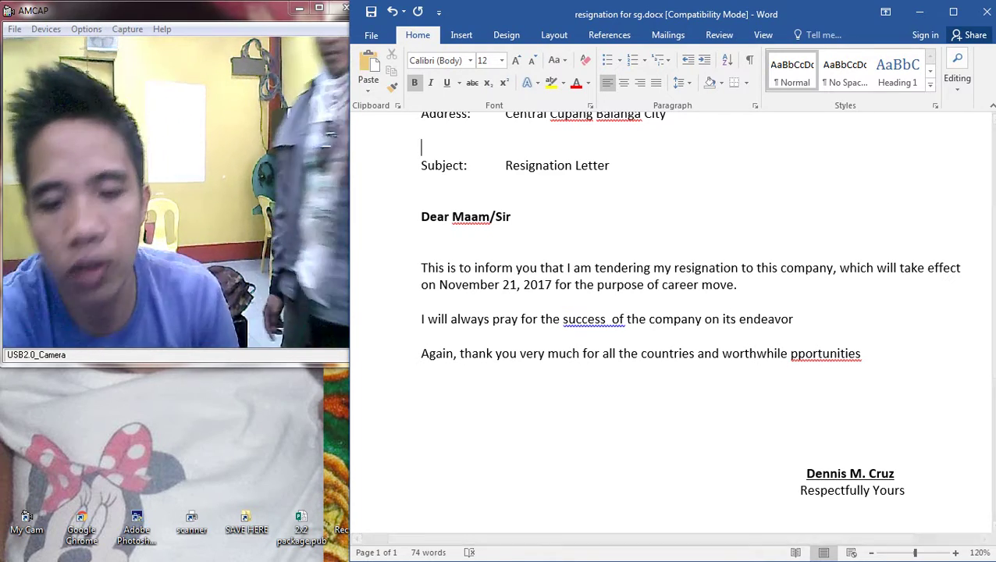
pyautogui.moveTo(524, 284); pyautogui.dragTo(440, 284)
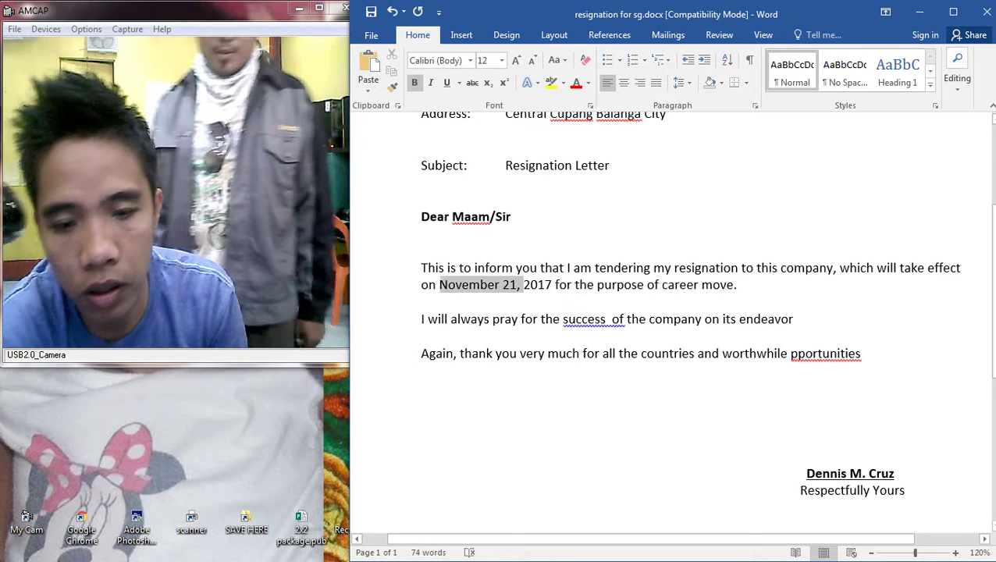
pyautogui.keyDown('shift'); pyautogui.click(553, 284); pyautogui.keyUp('shift')
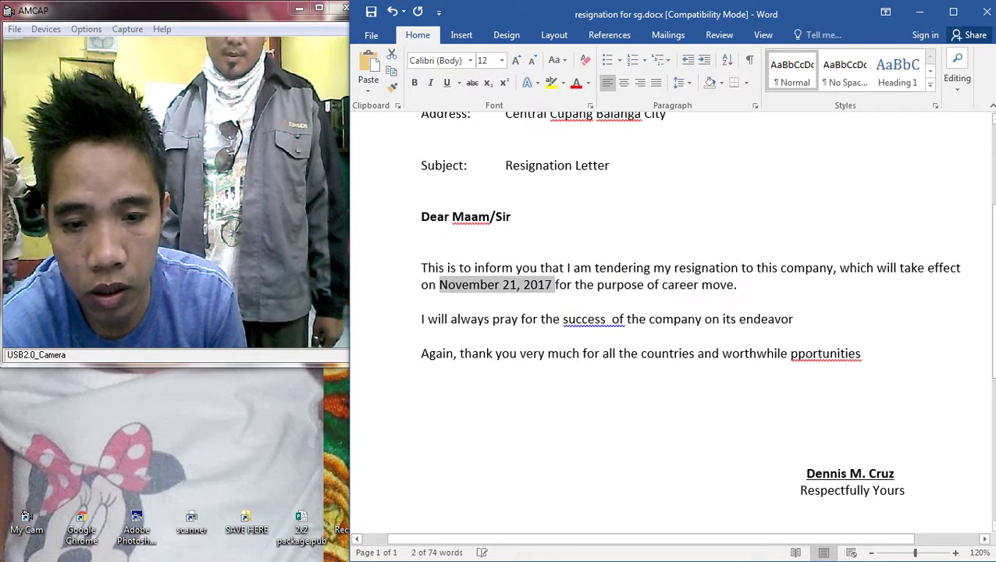
pyautogui.write('March 2')
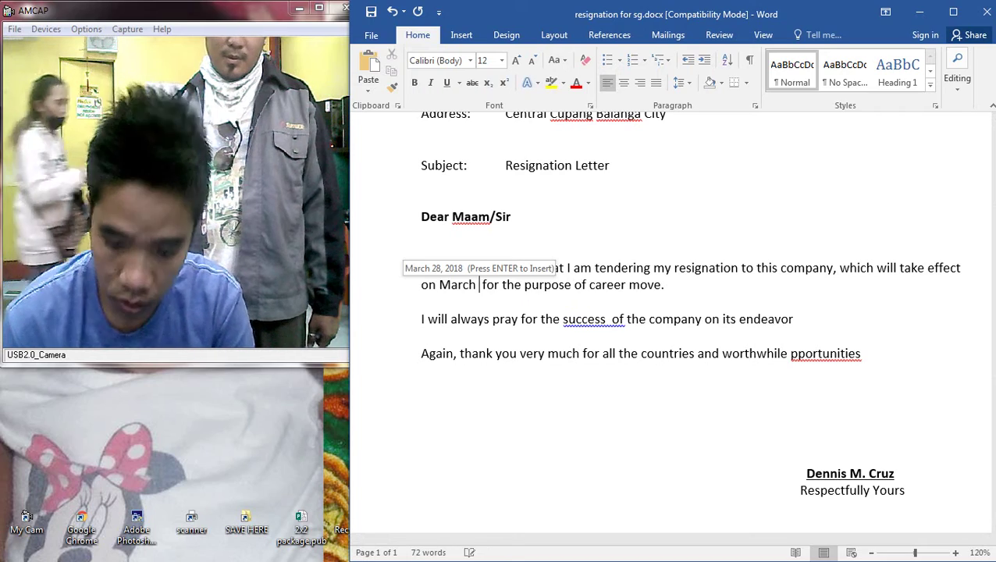
pyautogui.write('7,')
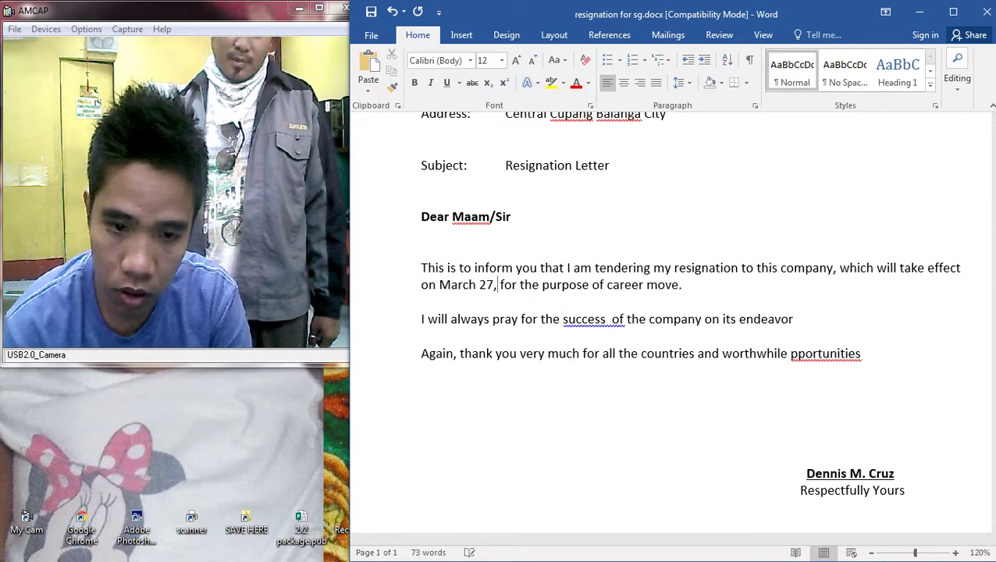
pyautogui.write(' 2018')
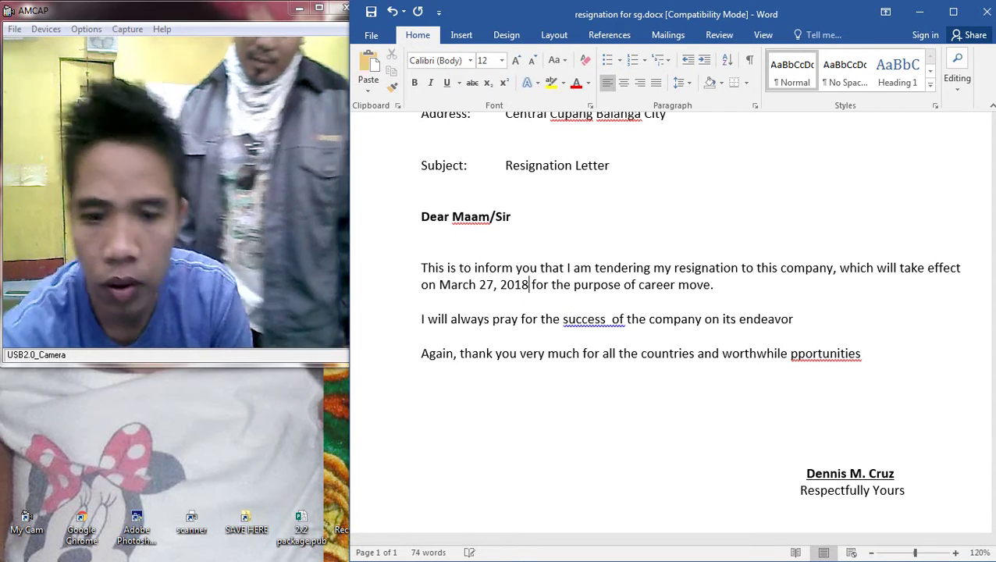
pyautogui.write(',')
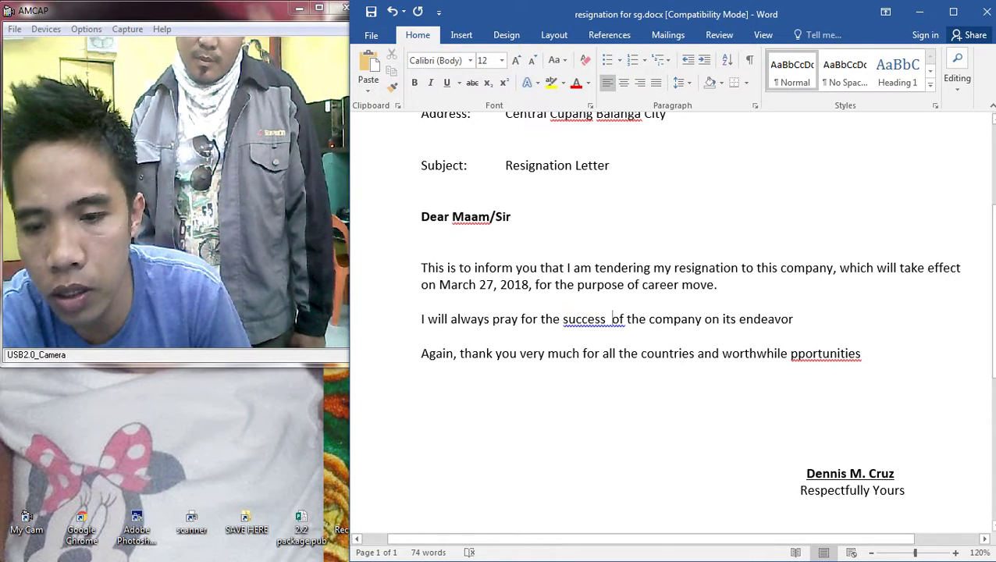
# - Fix the double space before 'of' and correct 'opportunities', ending it with a period
pyautogui.rightClick(611, 320)
pyautogui.click(647, 337)
pyautogui.click(801, 473)
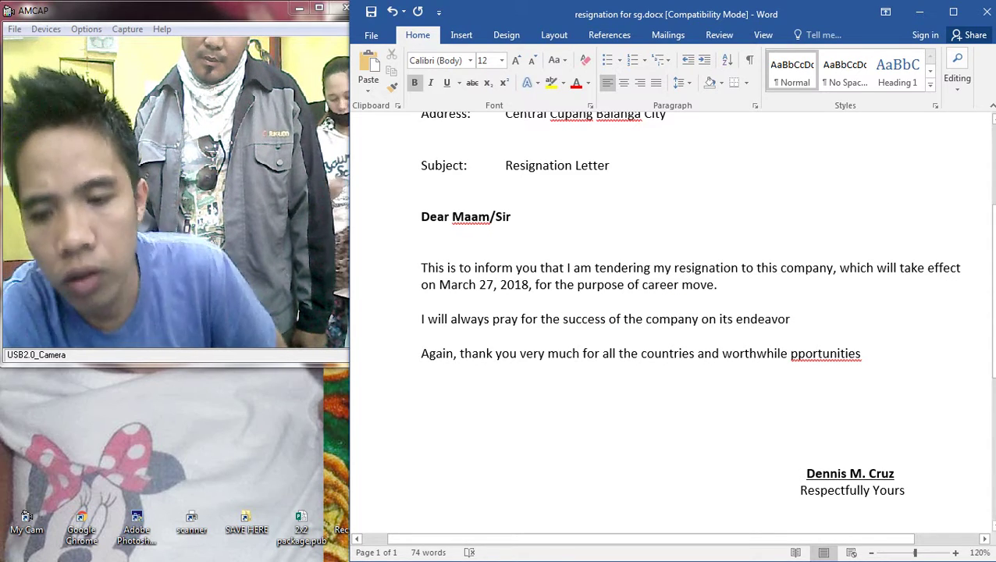
pyautogui.rightClick(792, 355)
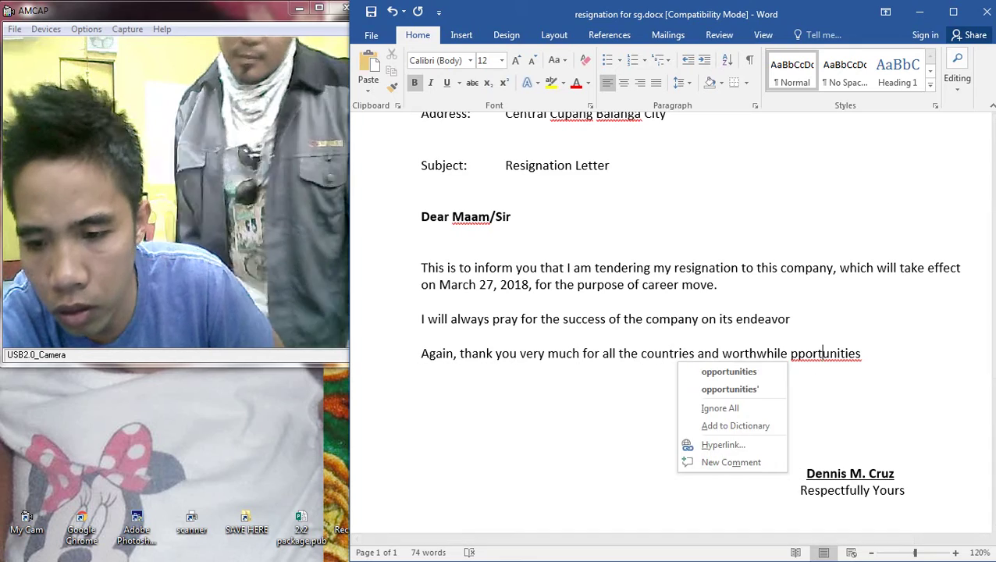
pyautogui.click(726, 387)
pyautogui.press('BackSpace')
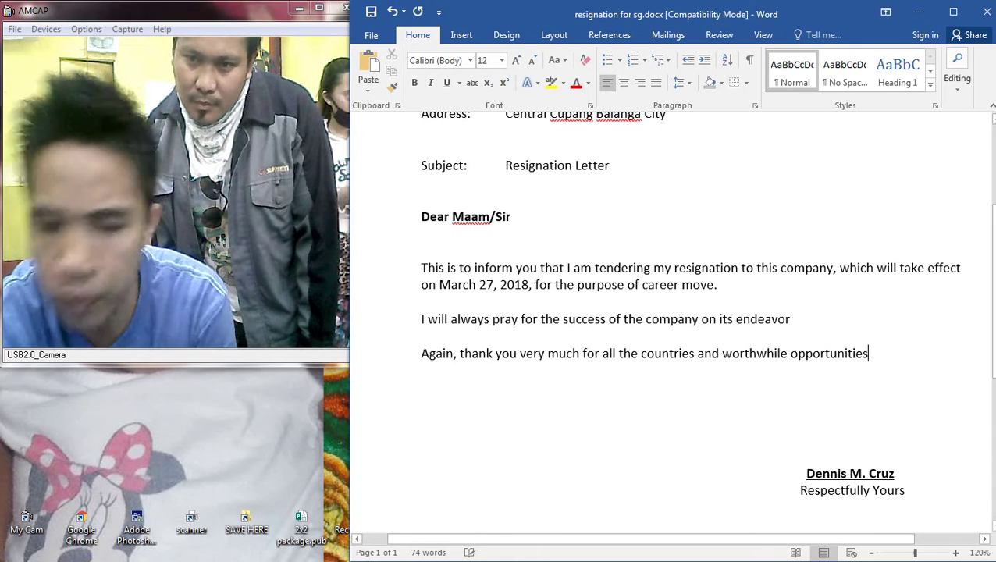
pyautogui.write('.')
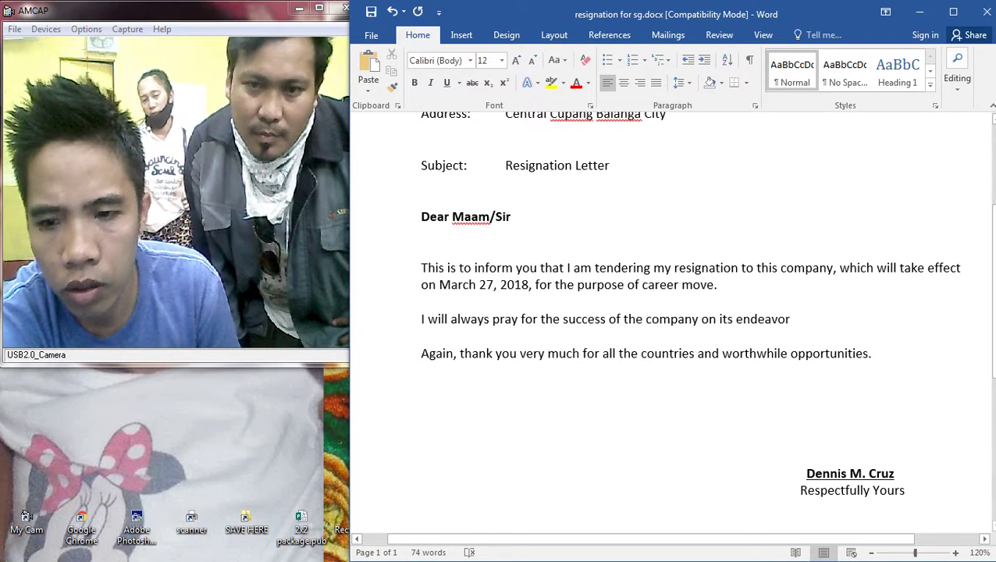
# - Overwrite the final thank-you sentence with 'Thank you for kind consideration.'
pyautogui.moveTo(421, 352); pyautogui.dragTo(544, 353)
pyautogui.click(463, 370)
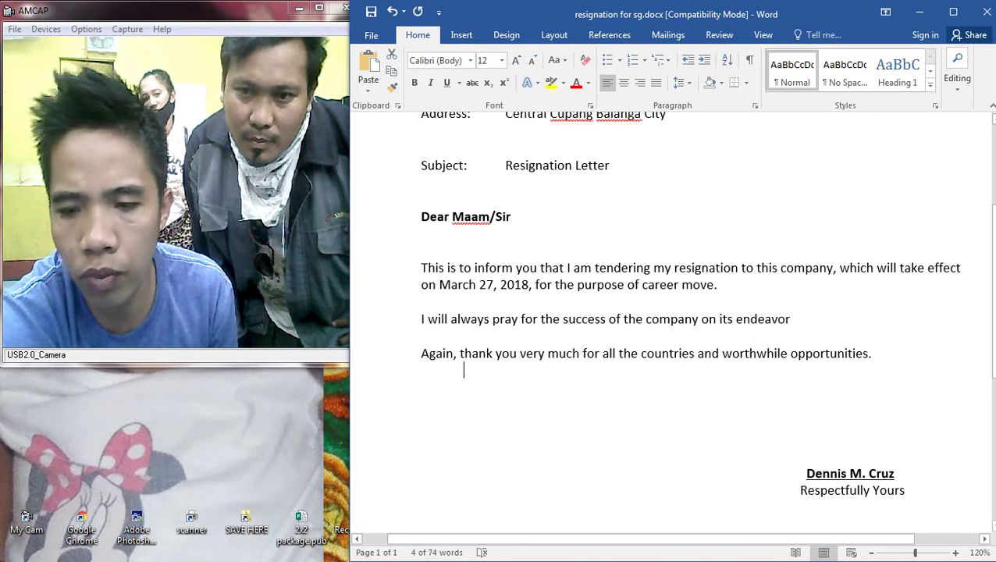
pyautogui.moveTo(464, 370); pyautogui.dragTo(420, 353)
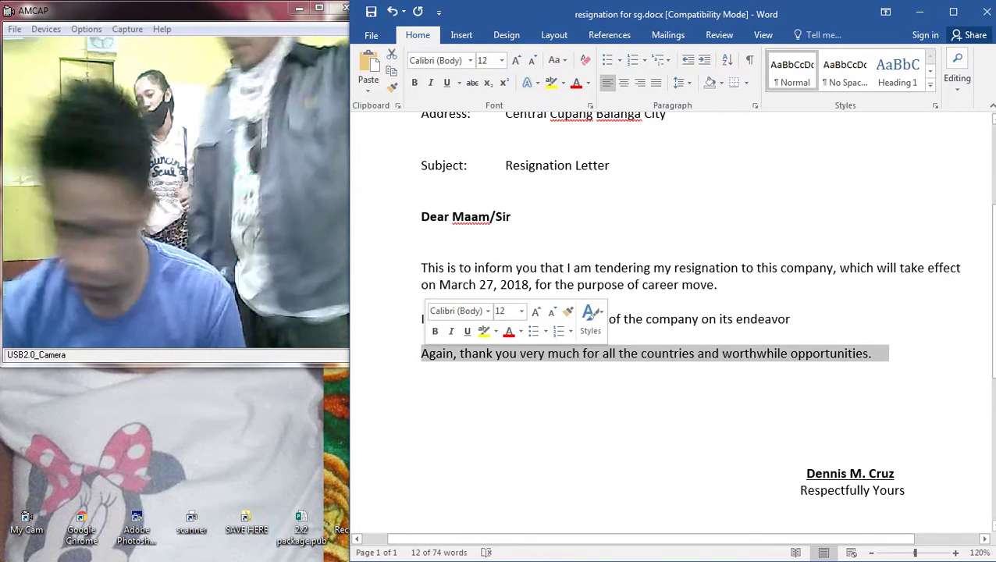
pyautogui.write('Thank')
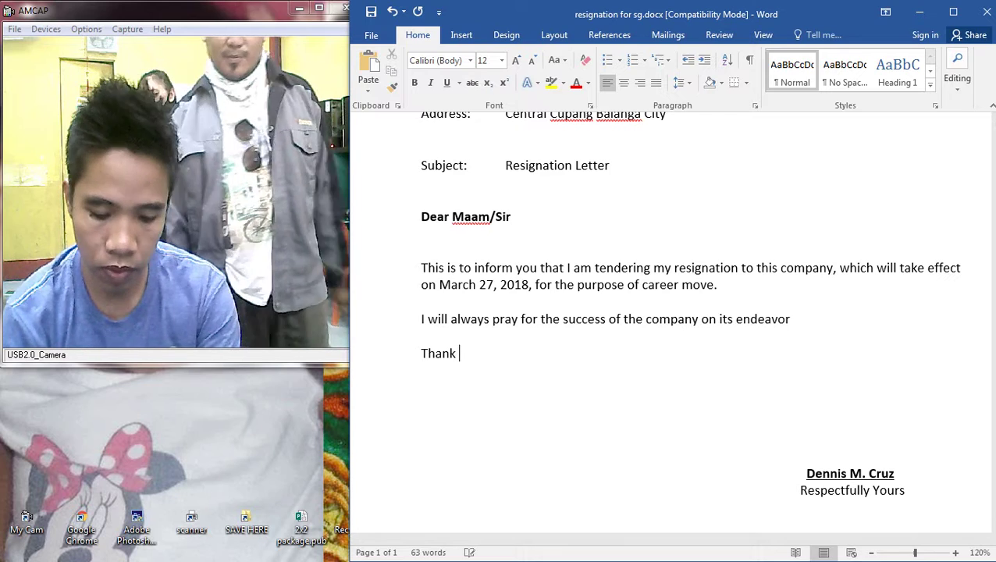
pyautogui.write('you for li')
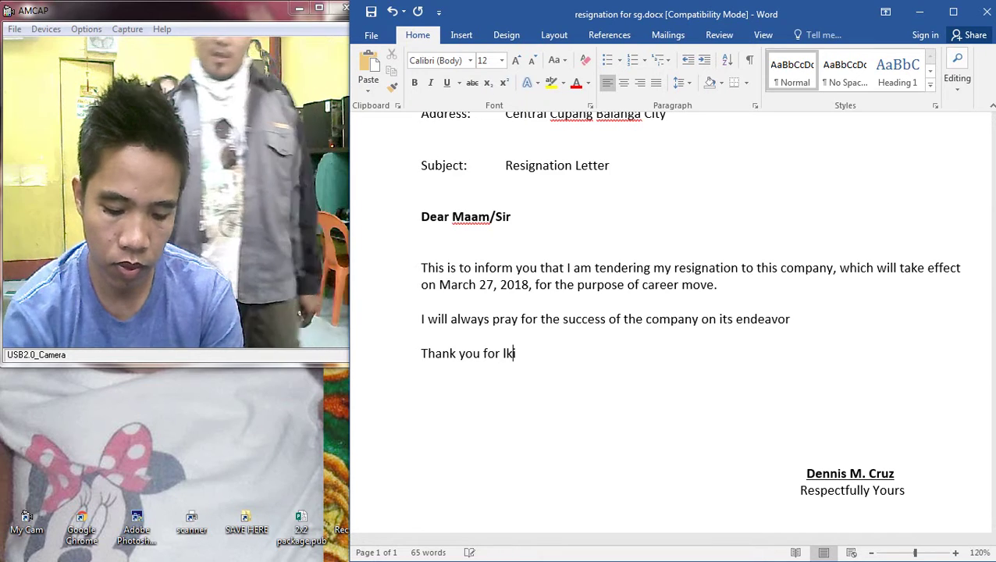
pyautogui.press('BackSpace')
pyautogui.press('BackSpace')
pyautogui.write('kind')
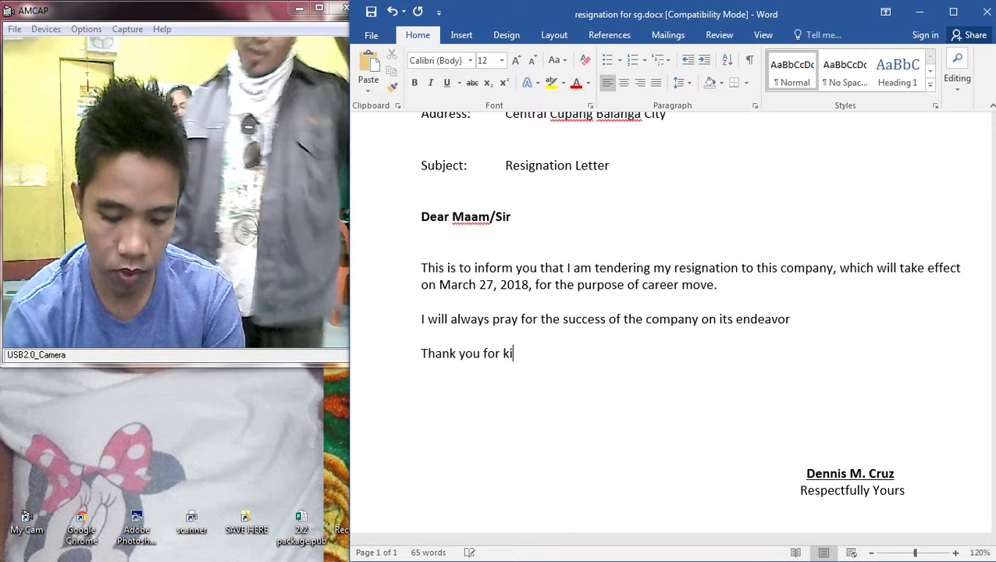
pyautogui.write(' c')
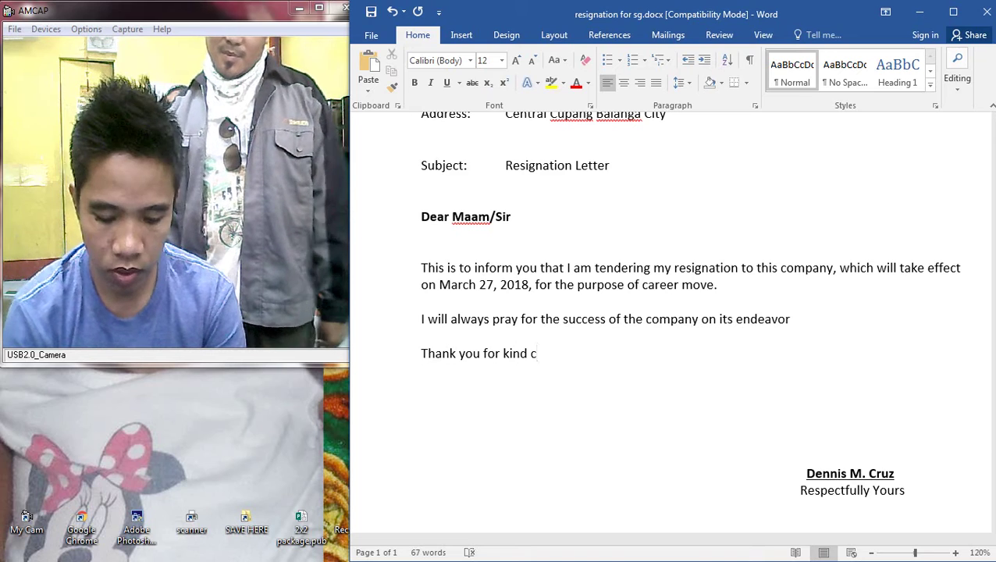
pyautogui.write('onsideratio')
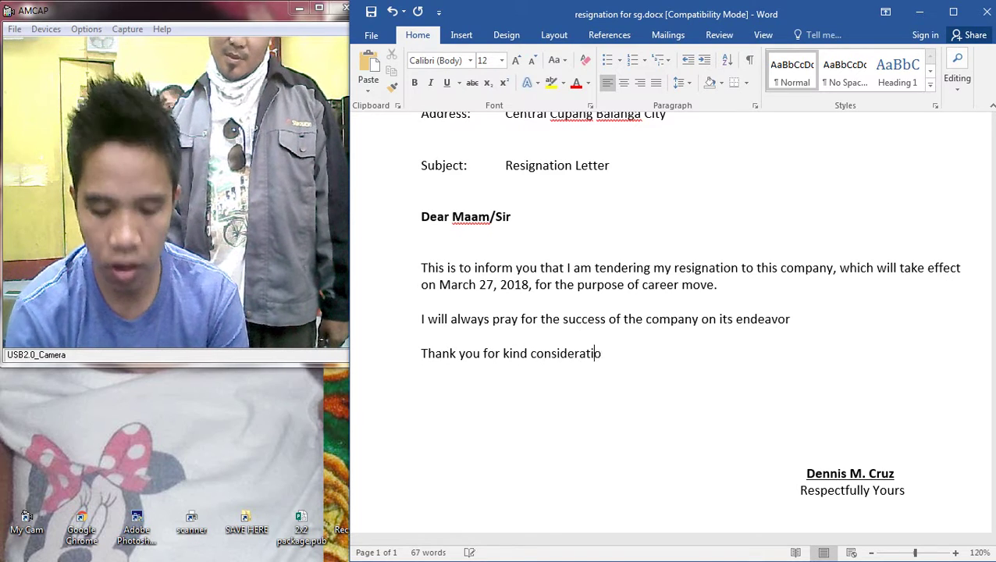
pyautogui.write('n')
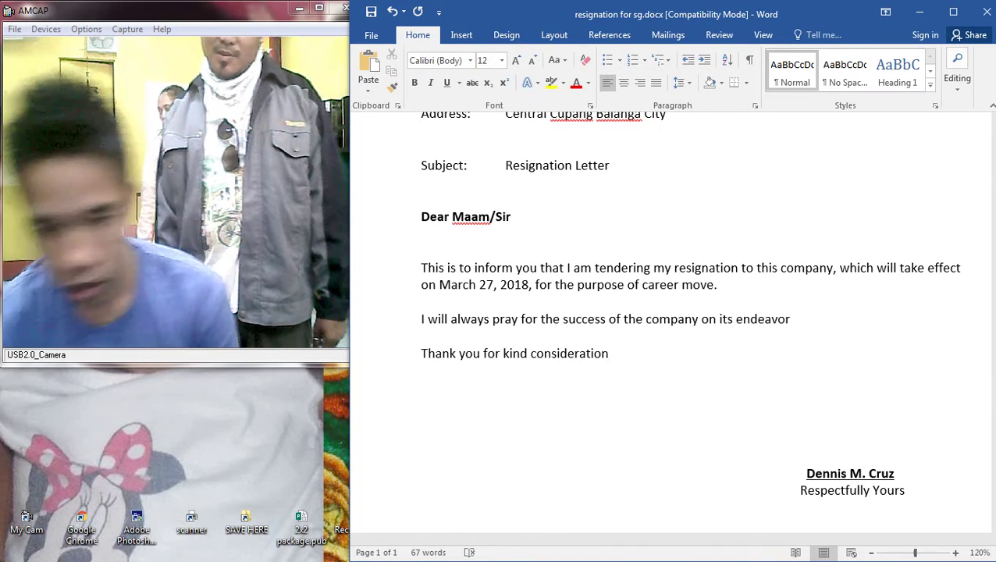
pyautogui.press('Left')
pyautogui.press('Left')
pyautogui.press('Left')
pyautogui.press('Left')
pyautogui.press('Left')
pyautogui.press('Left')
pyautogui.press('Left')
pyautogui.press('Left')
pyautogui.press('Left')
pyautogui.press('Left')
pyautogui.press('Left')
pyautogui.press('Left')
pyautogui.press('Left')
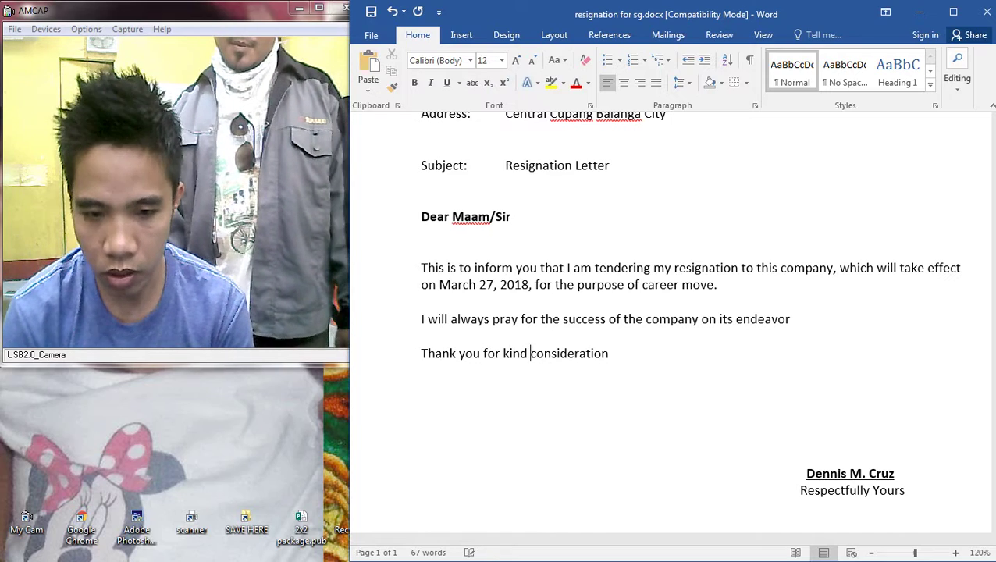
pyautogui.press('Right')
pyautogui.press('Right')
pyautogui.press('Right')
pyautogui.press('Right')
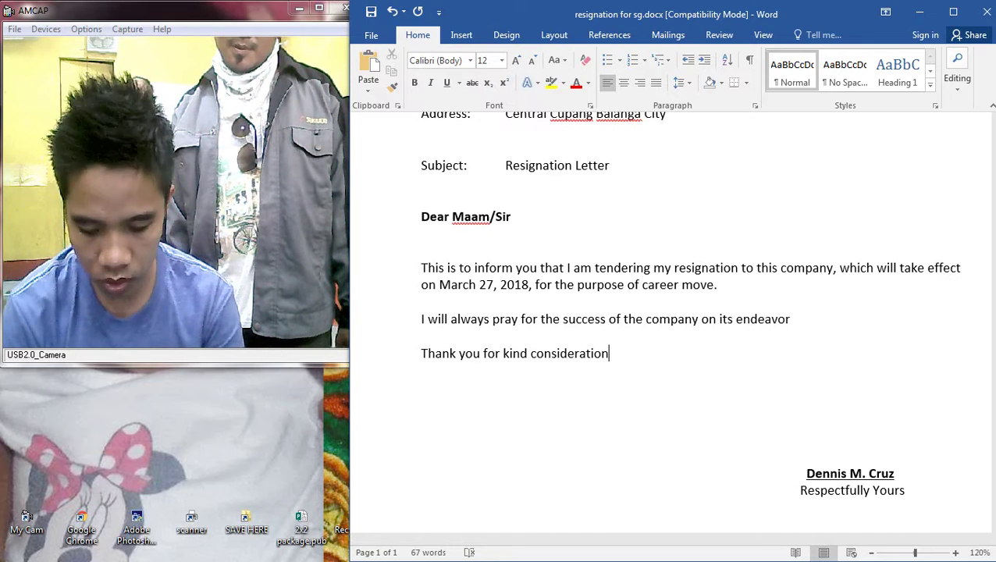
pyautogui.write('.')
# - Insert 'and' before 'consideration' in the closing sentence
pyautogui.scroll(-2, 671, 328)
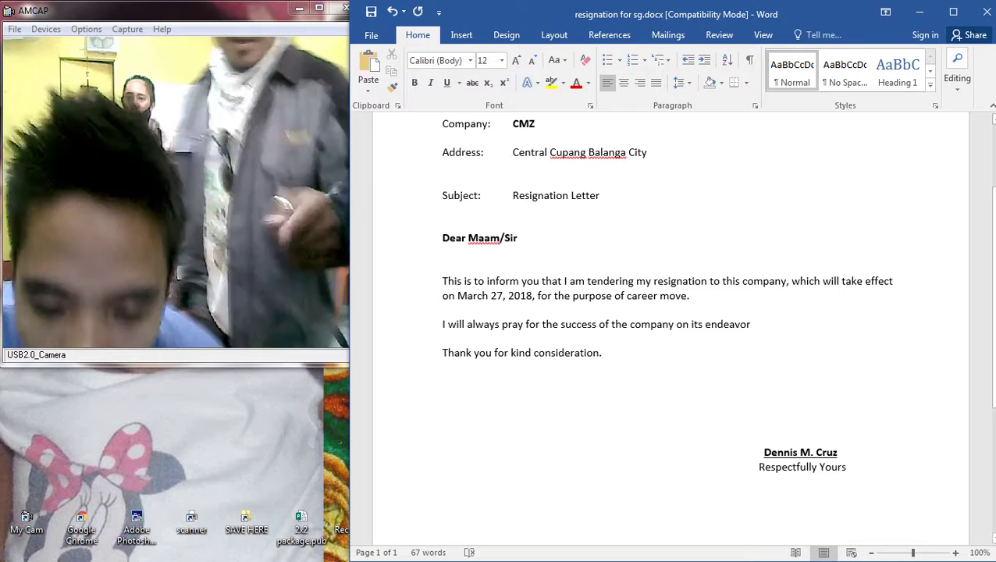
pyautogui.scroll(4, 671, 328)
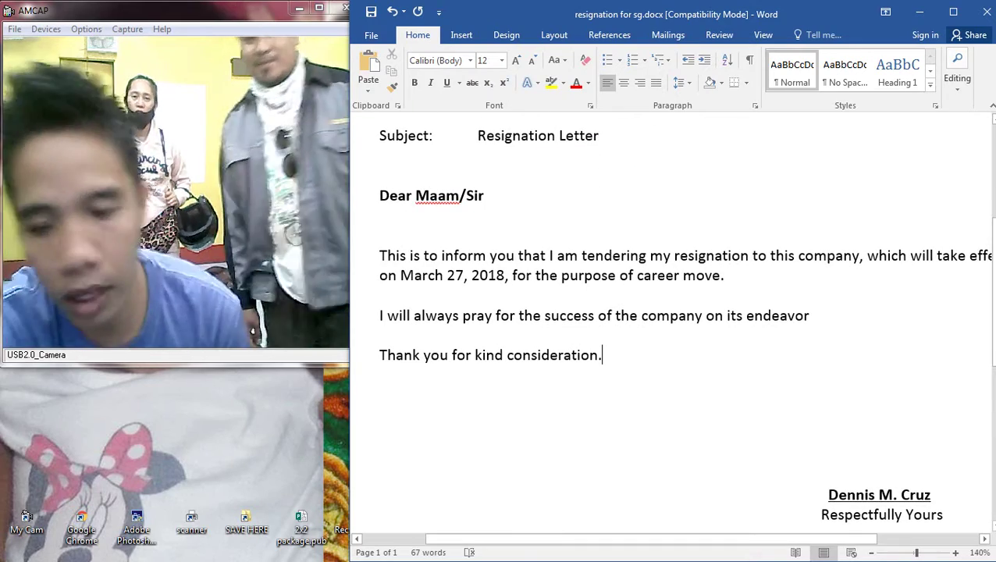
pyautogui.press('Left')
pyautogui.write('and')
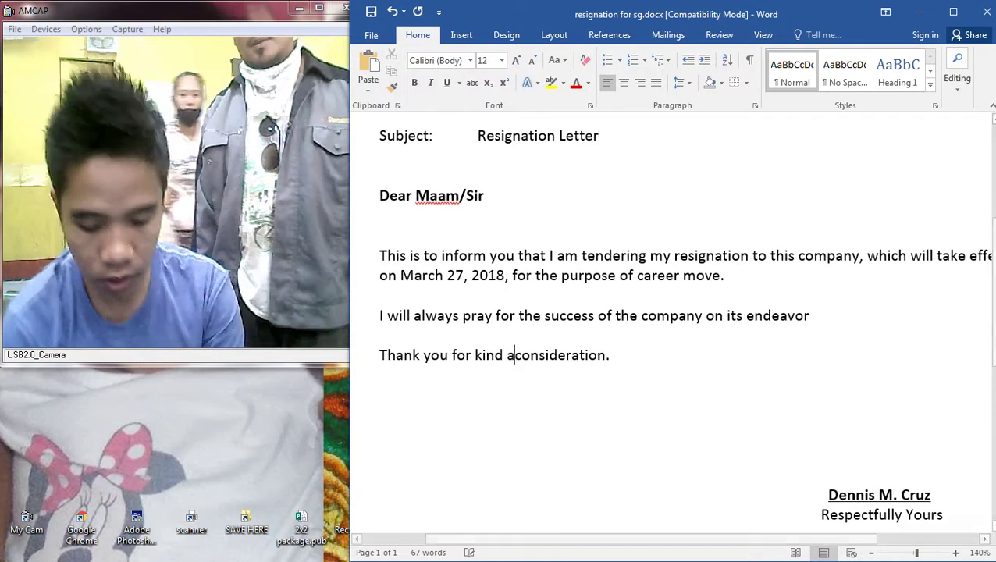
# - Select the signature name, then the recipient's name near the top
pyautogui.scroll(-5, 671, 328)
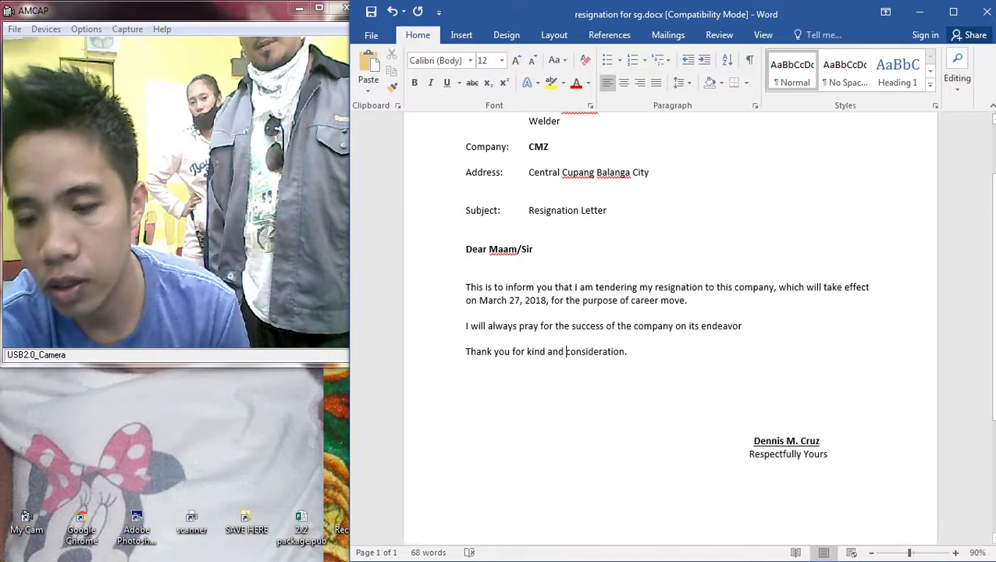
pyautogui.moveTo(754, 441); pyautogui.dragTo(821, 442)
pyautogui.press('super+c')
pyautogui.scroll(3, 821, 442)
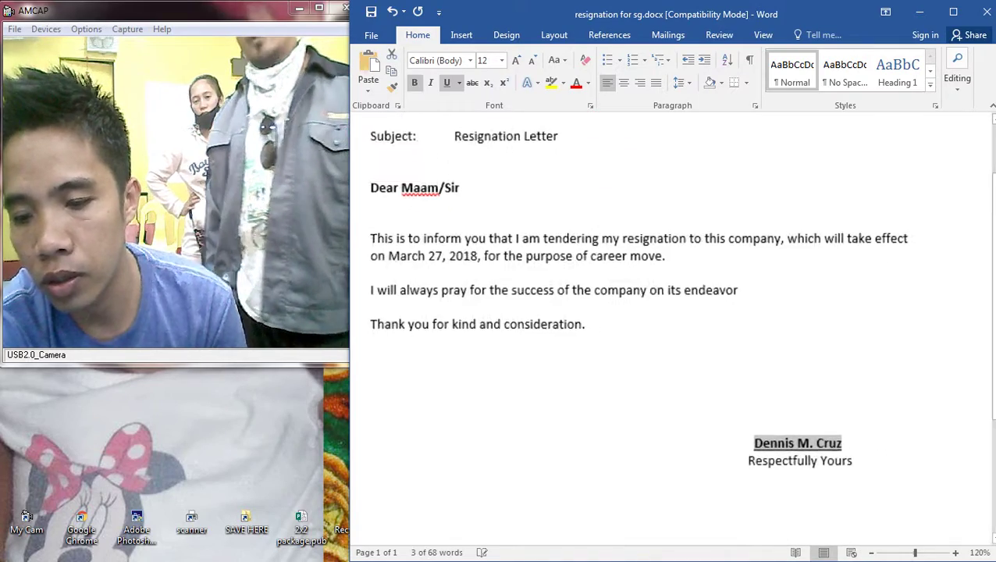
pyautogui.scroll(5, 671, 328)
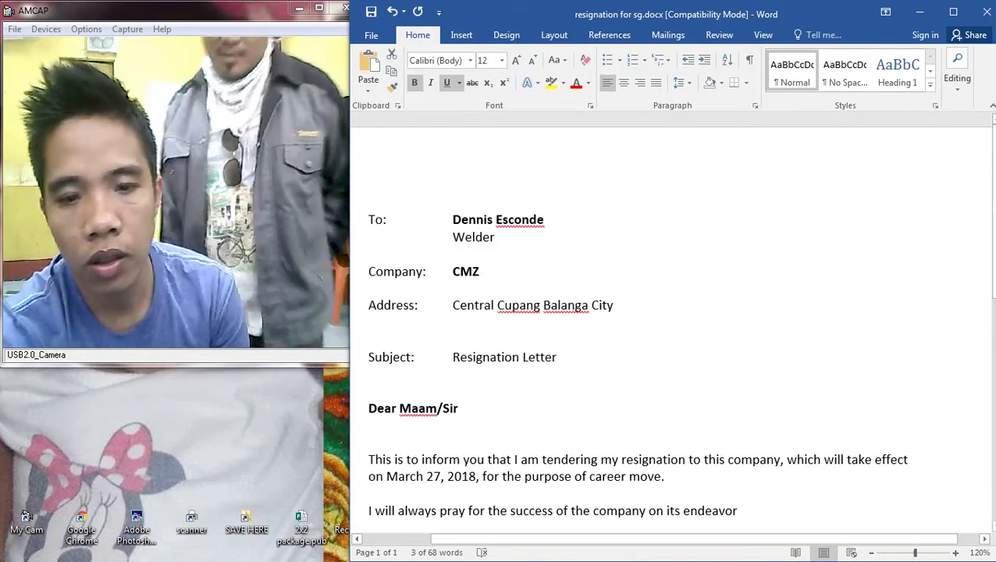
pyautogui.moveTo(452, 220)
pyautogui.mouseDown()
pyautogui.moveTo(544, 219)
pyautogui.moveTo(452, 220)
pyautogui.mouseUp()
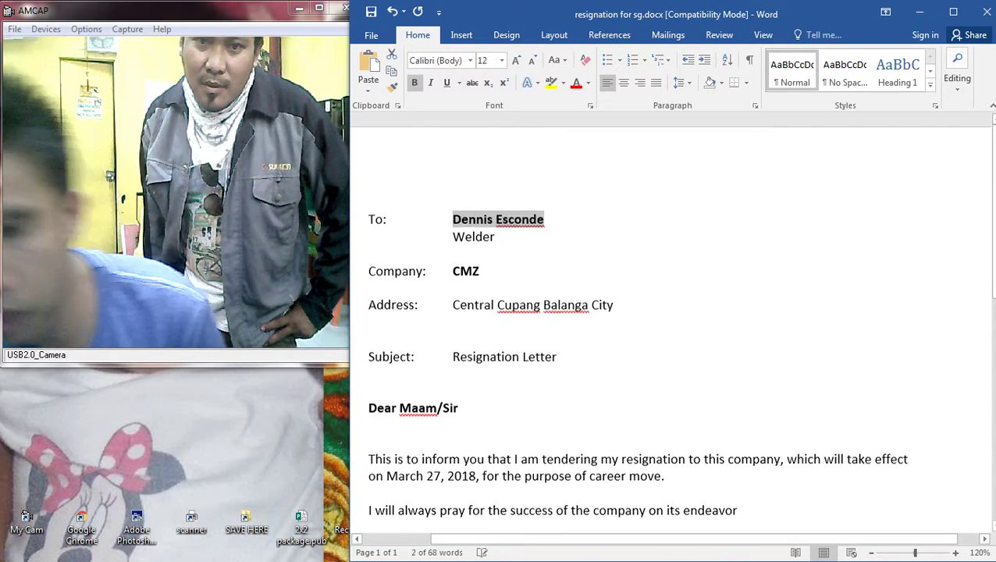
# - Replace the name in the signature block with the recipient's name
pyautogui.scroll(-3, 671, 328)
pyautogui.scroll(-4, 671, 328)
pyautogui.moveTo(841, 373); pyautogui.dragTo(753, 373)
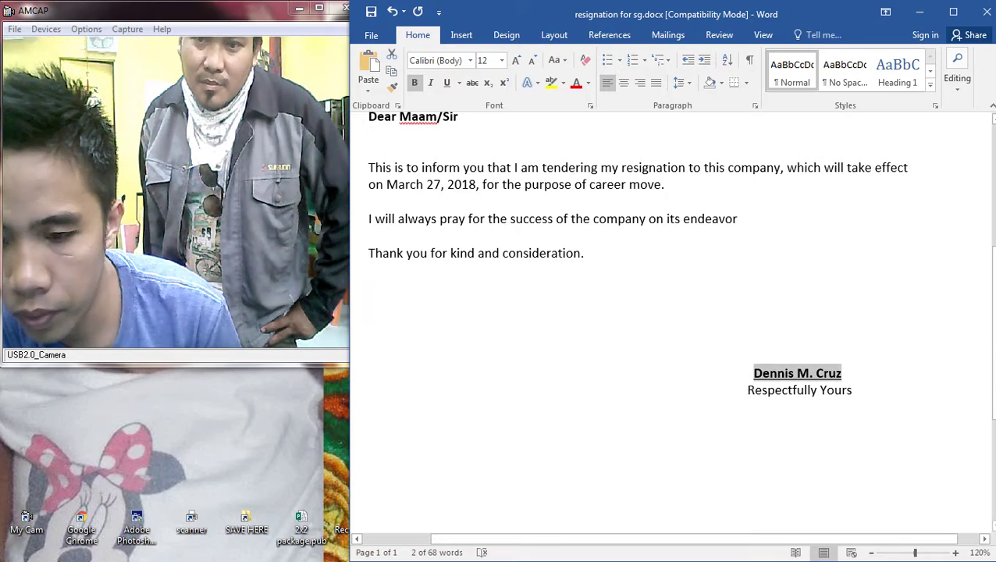
pyautogui.rightClick(762, 368)
pyautogui.click(839, 434)
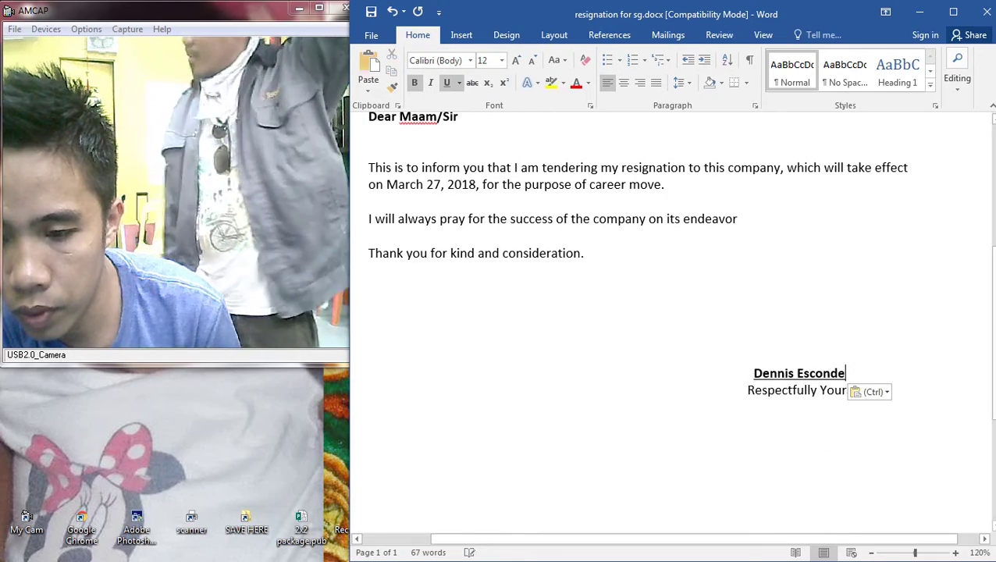
# - Copy Welder over 'Respectfully Yours' and align it under the signature name
pyautogui.scroll(7, 671, 328)
pyautogui.moveTo(503, 237); pyautogui.dragTo(453, 237)
pyautogui.hotkey('ctrl', 'c')
pyautogui.scroll(-4, 671, 328)
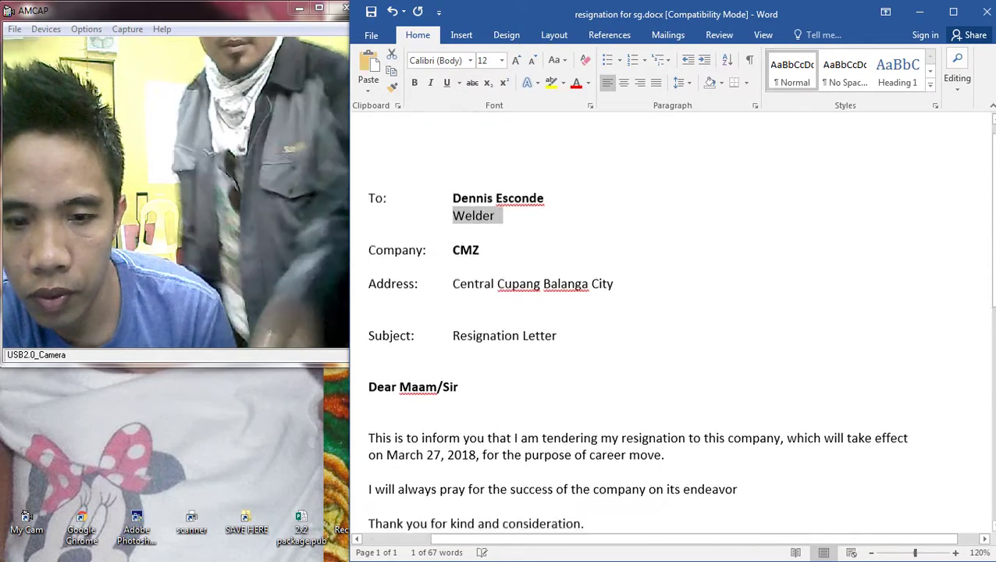
pyautogui.moveTo(851, 515); pyautogui.dragTo(746, 515)
pyautogui.hotkey('ctrl', 'v')
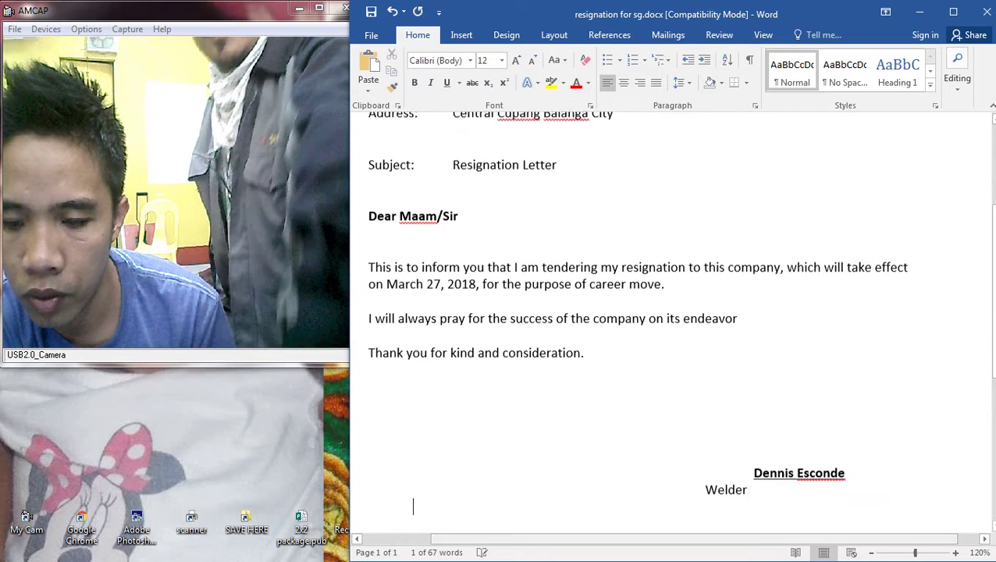
pyautogui.press('Tab')
pyautogui.press('Tab')
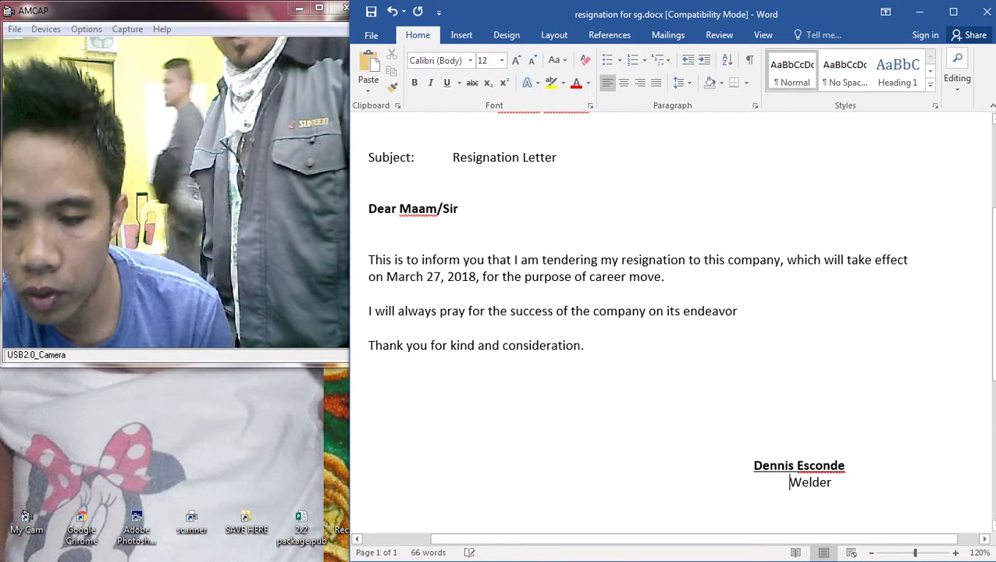
pyautogui.press('BackSpace')
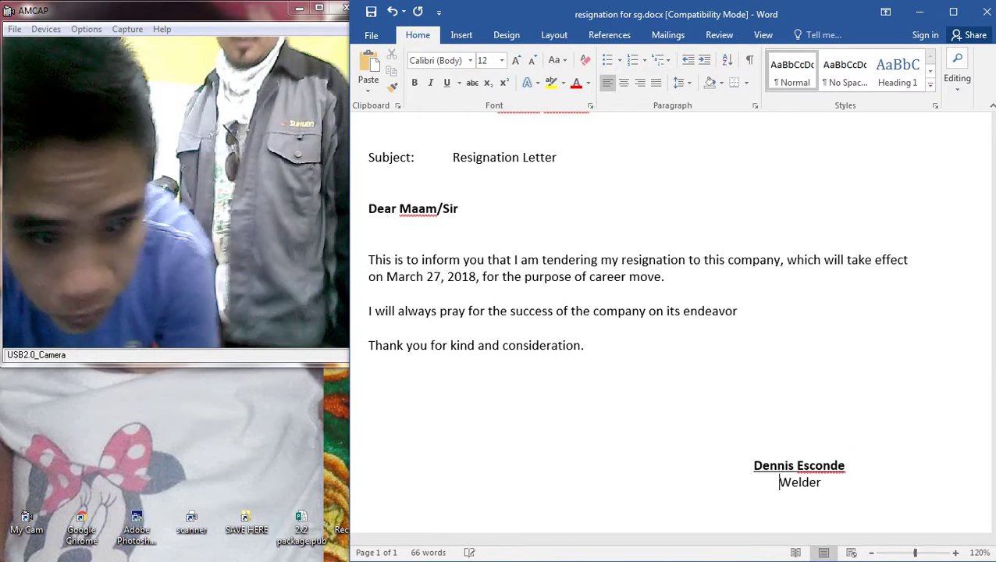
# - Delete the To recipient lines at the top and bring up the Print screen
pyautogui.hotkey('ctrl', 'Home')
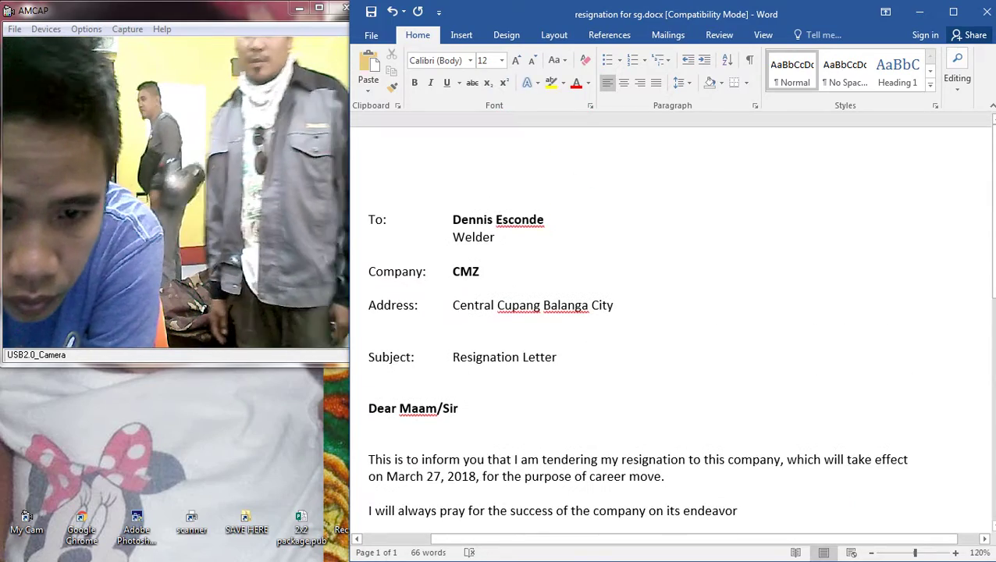
pyautogui.hotkey('shift', 'Down')
pyautogui.hotkey('shift', 'Down')
pyautogui.press('Delete')
pyautogui.keyDown('ctrl'); pyautogui.scroll(-8, 669, 328); pyautogui.keyUp('ctrl')
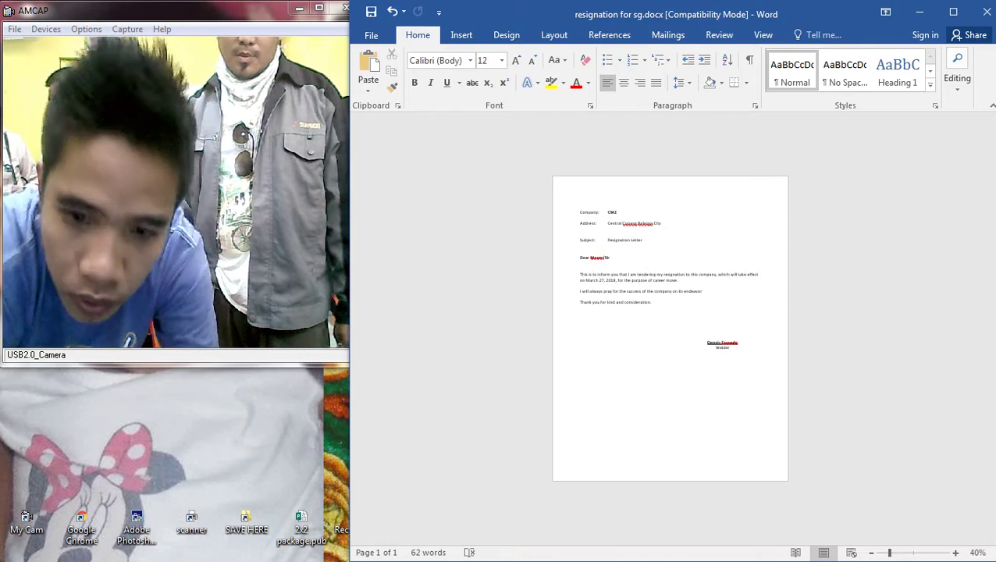
pyautogui.hotkey('ctrl', 'p')
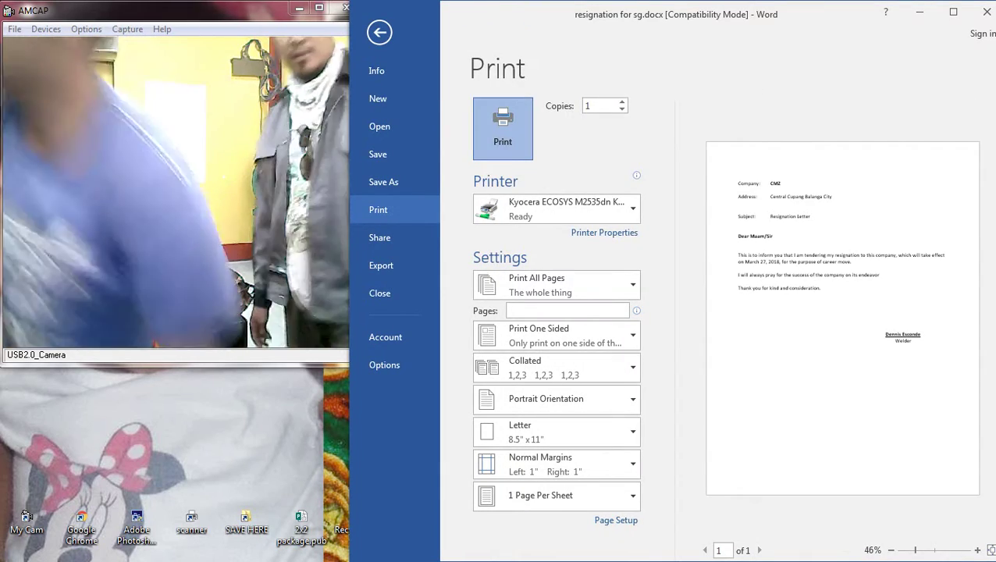
# - Print the one-page resignation letter from Word's Print screen
pyautogui.click(502, 129)
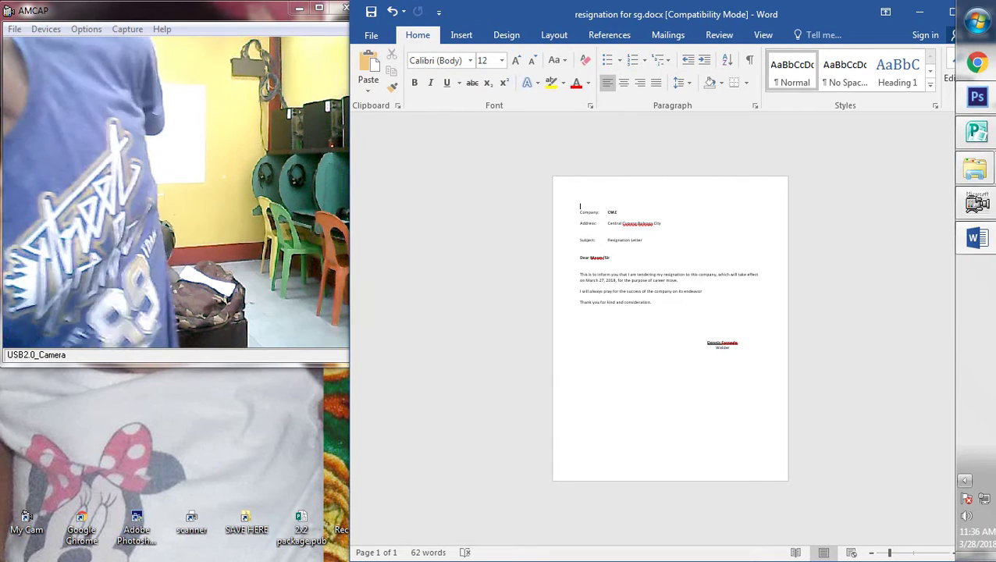
# - Select the six resignation-related files in the search results, starting with sumi resignation.docx, and cut them
pyautogui.click(964, 479)
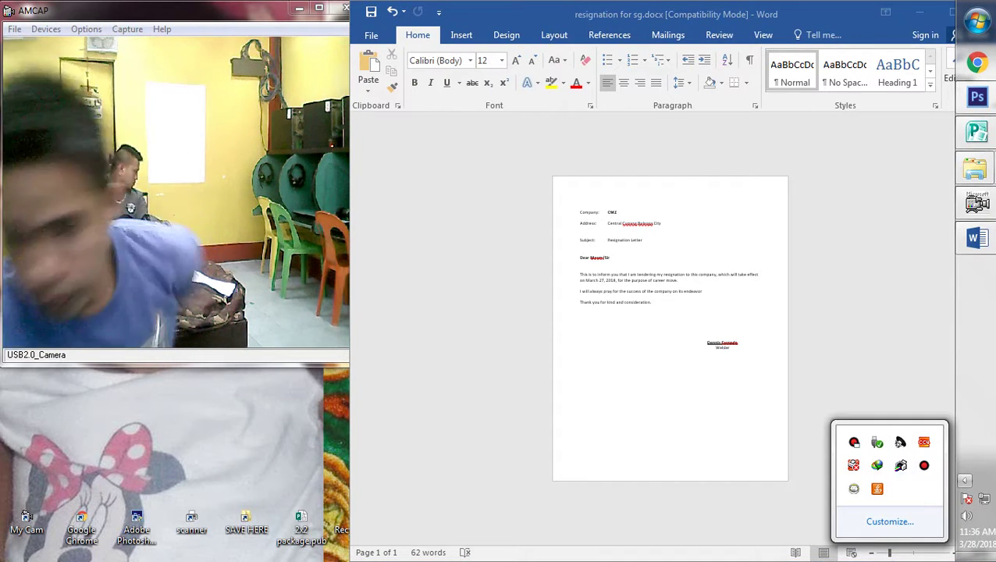
pyautogui.moveTo(974, 167)
pyautogui.click(862, 410)
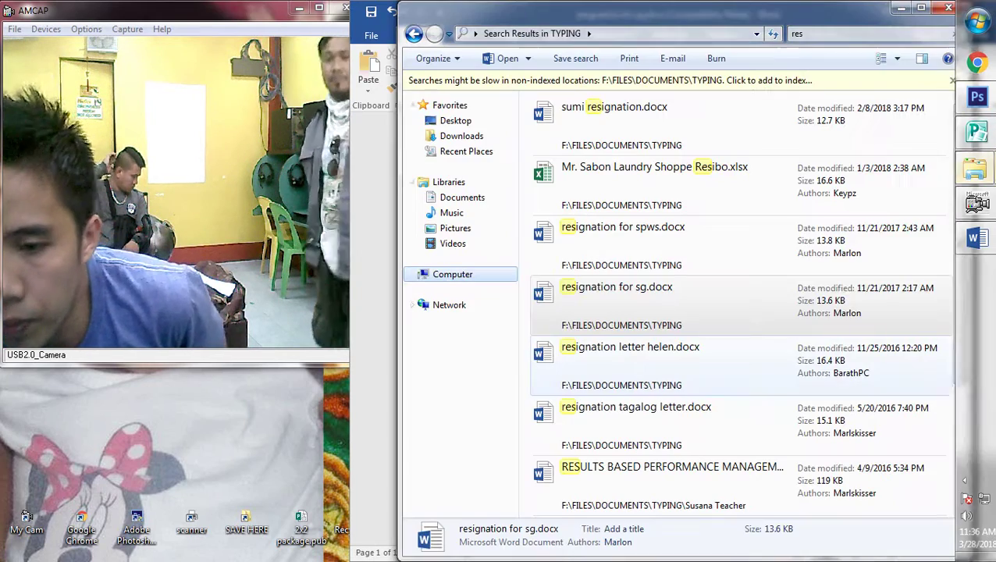
pyautogui.click(617, 125)
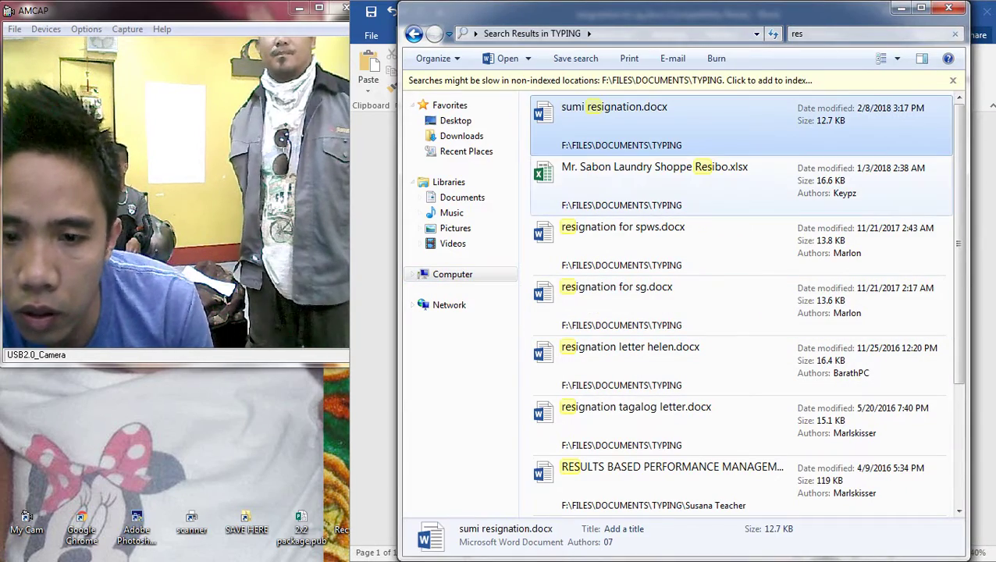
pyautogui.hotkey('shift', 'Down')
pyautogui.hotkey('shift', 'Down')
pyautogui.hotkey('shift', 'Down')
pyautogui.hotkey('shift', 'Down')
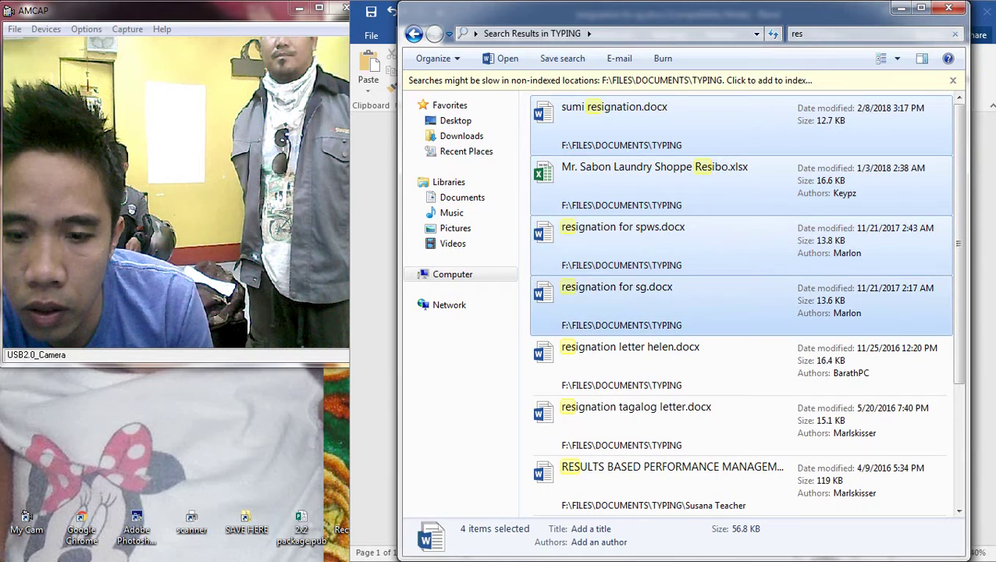
pyautogui.hotkey('shift', 'Down')
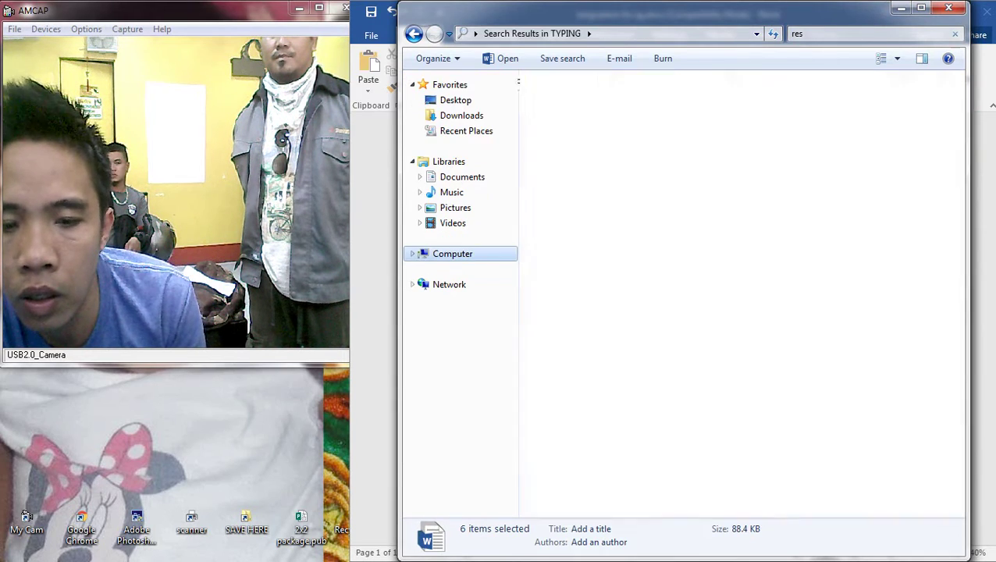
# - Create a folder named 'typing' in D:\DOCUMENTS, open it for the files, and minimize Word
pyautogui.doubleClick(772, 113)
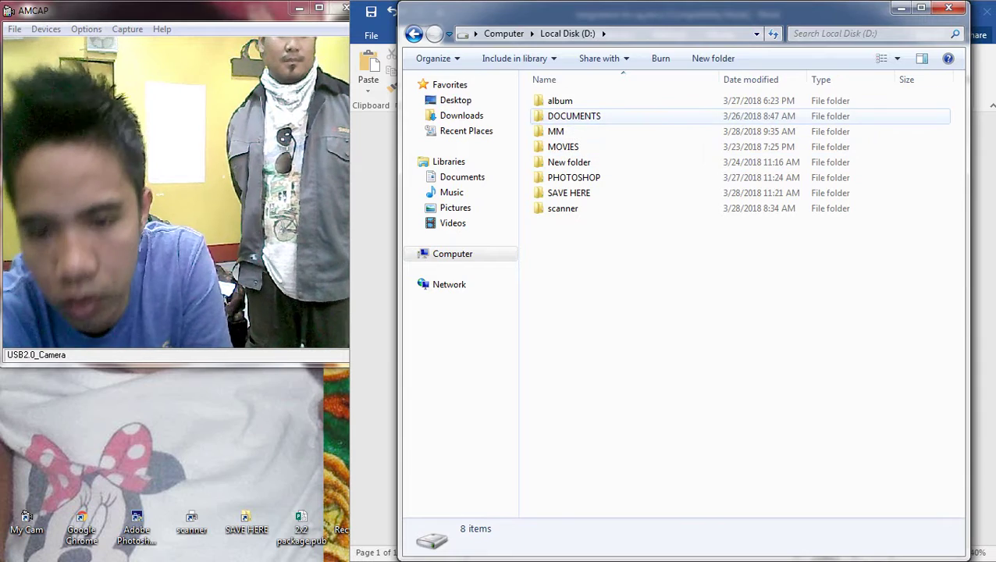
pyautogui.doubleClick(574, 116)
pyautogui.rightClick(597, 192)
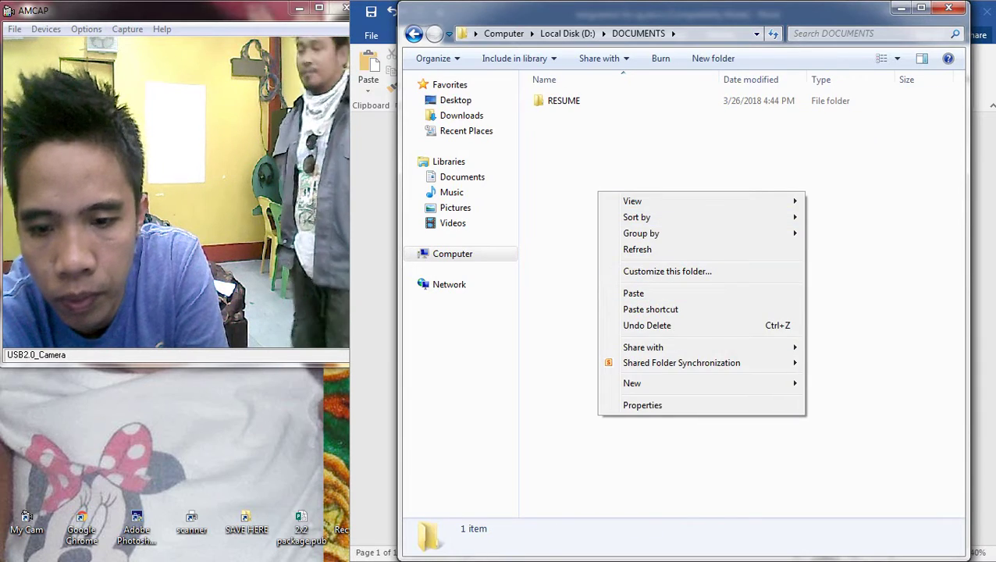
pyautogui.moveTo(687, 383)
pyautogui.click(835, 151)
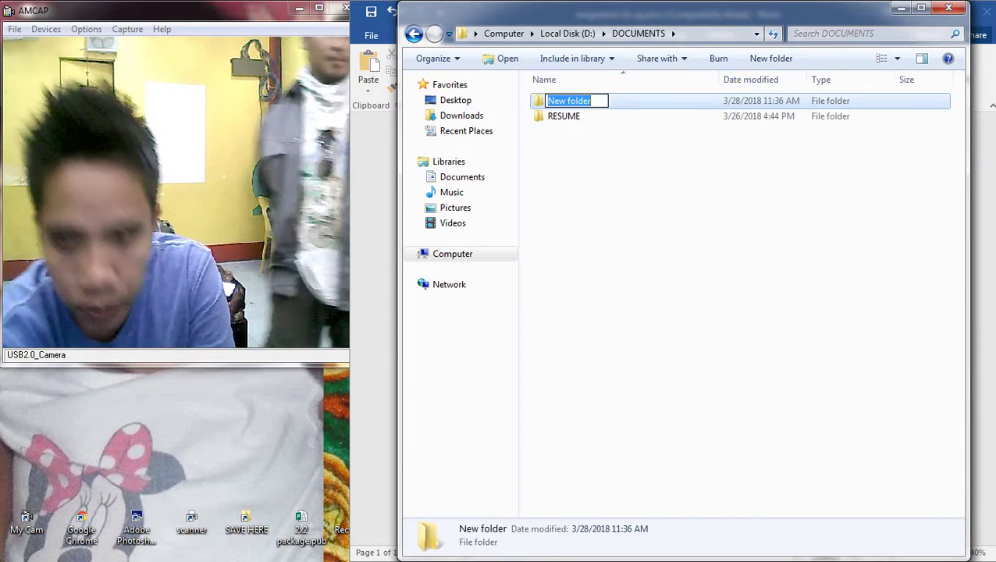
pyautogui.write('typing')
pyautogui.press('Return')
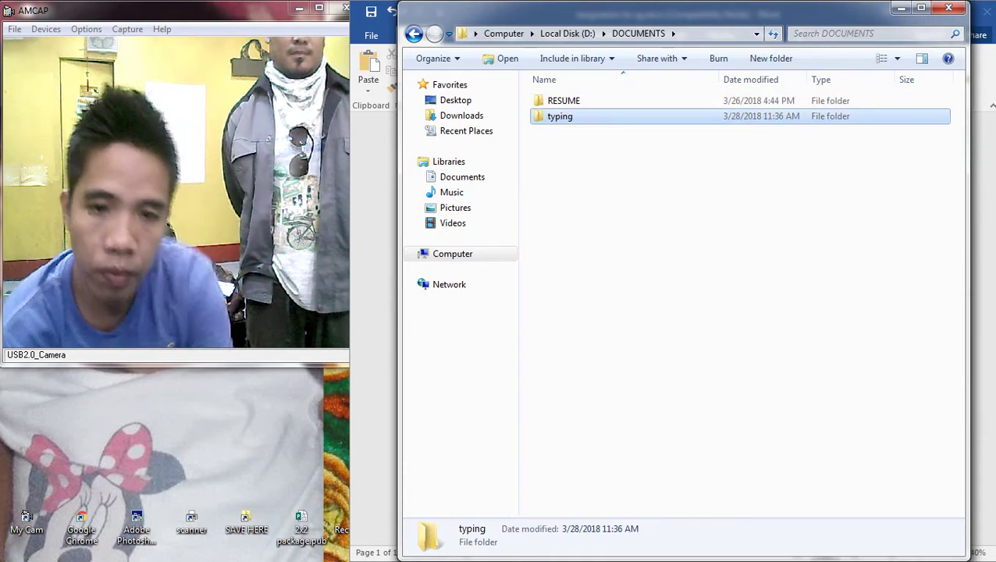
pyautogui.press('Return')
pyautogui.press('Return')
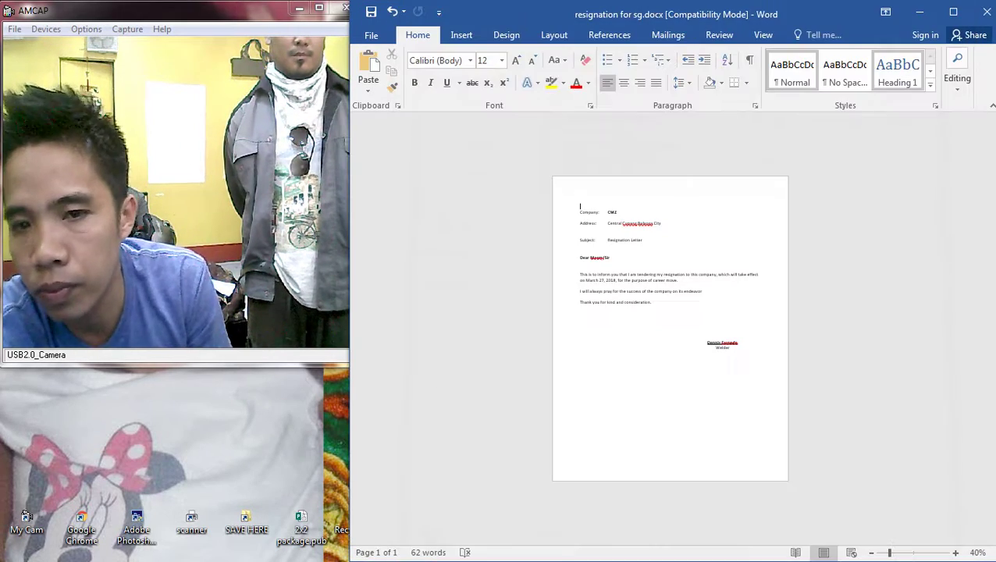
pyautogui.click(919, 12)
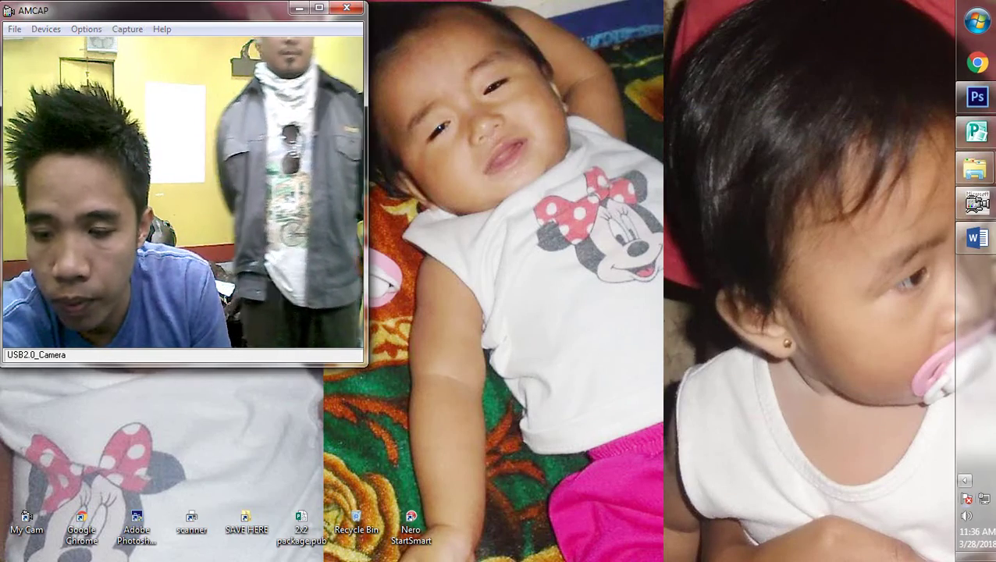
# - Attempt to eject the StoreJet Transcend drive, dismiss the in-use warning, and restore the Word letter
pyautogui.click(965, 481)
pyautogui.click(876, 441)
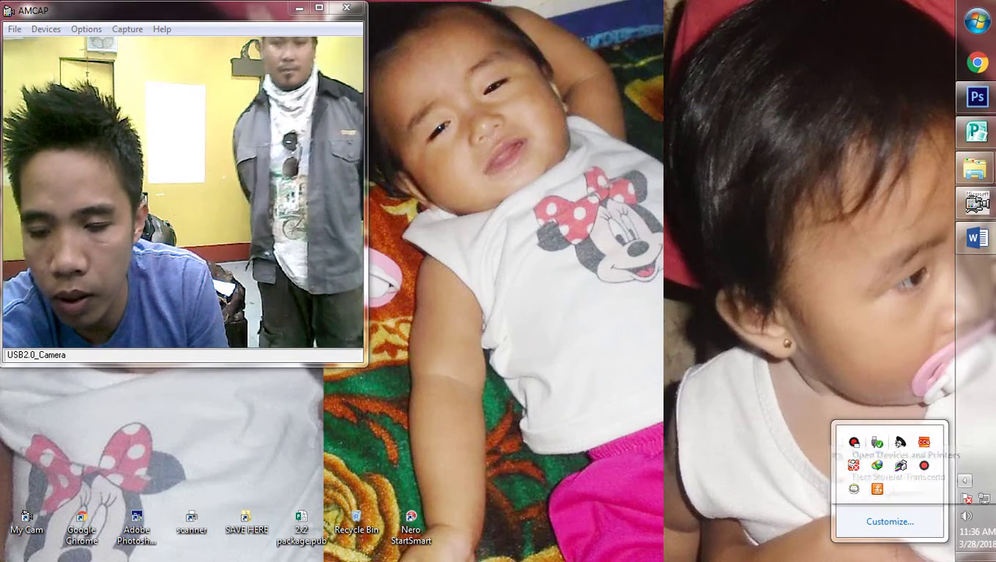
pyautogui.click(897, 476)
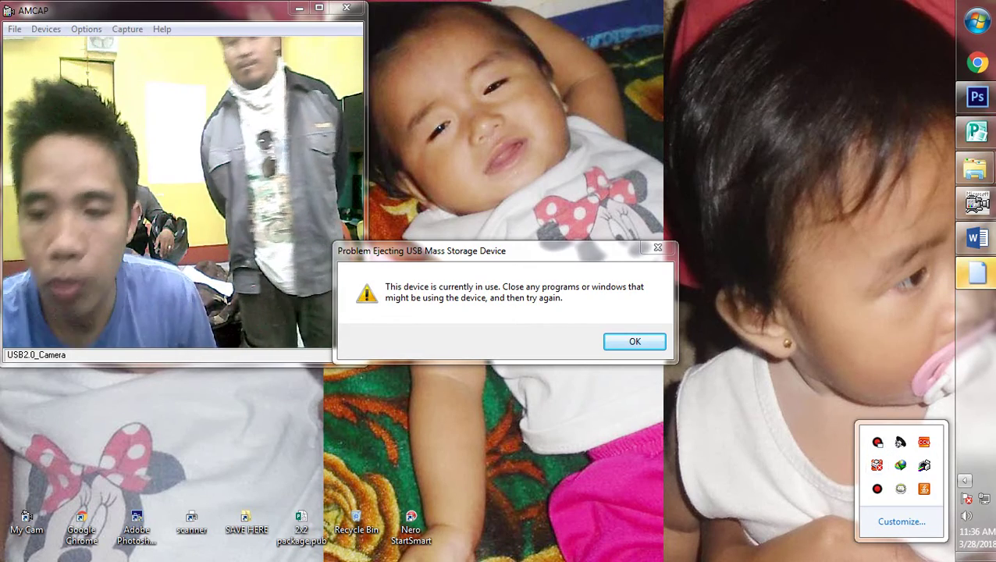
pyautogui.press('Return')
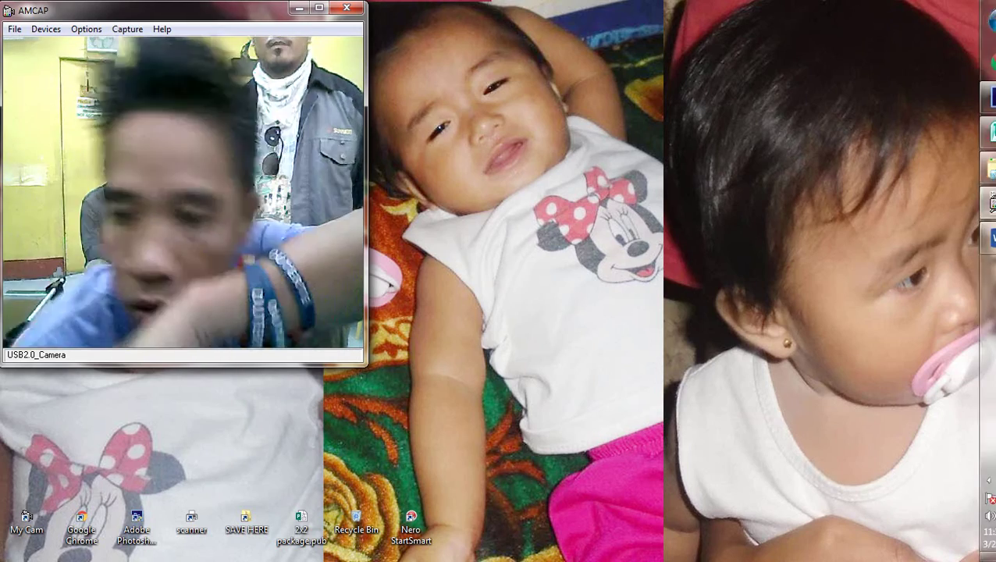
pyautogui.click(975, 271)
pyautogui.click(975, 238)
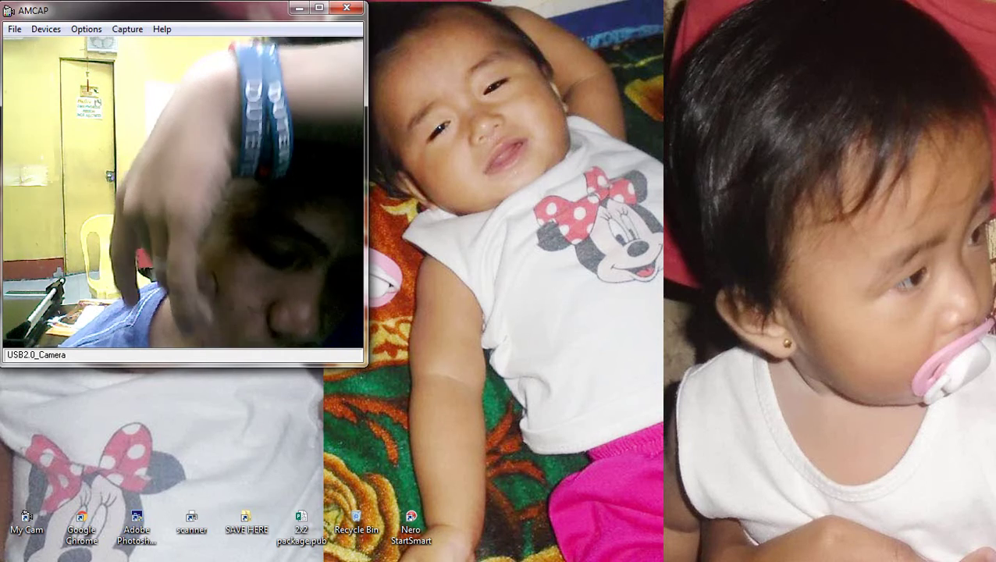
# - Refresh the desktop and reveal the hidden notification-area icons
pyautogui.rightClick(637, 119)
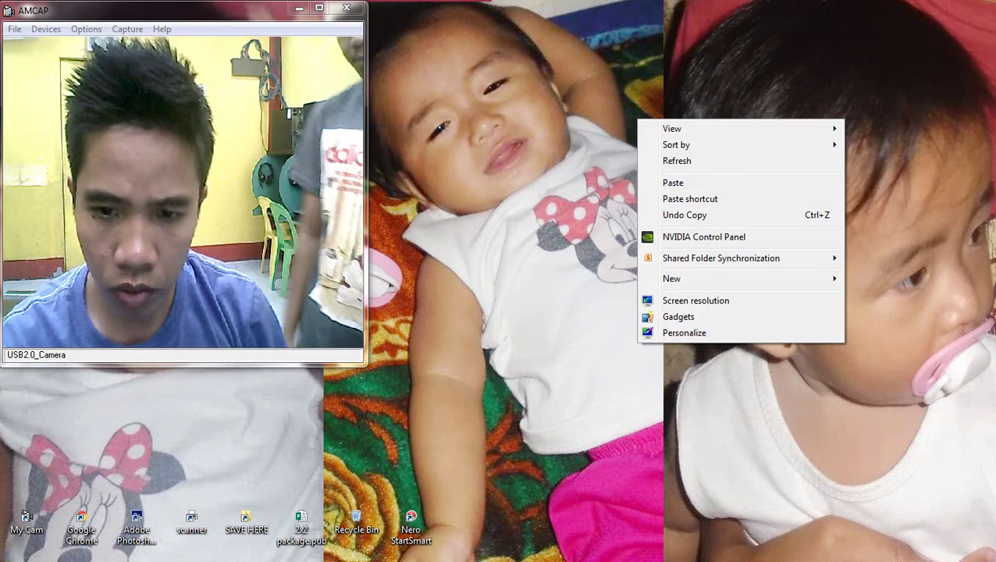
pyautogui.click(676, 160)
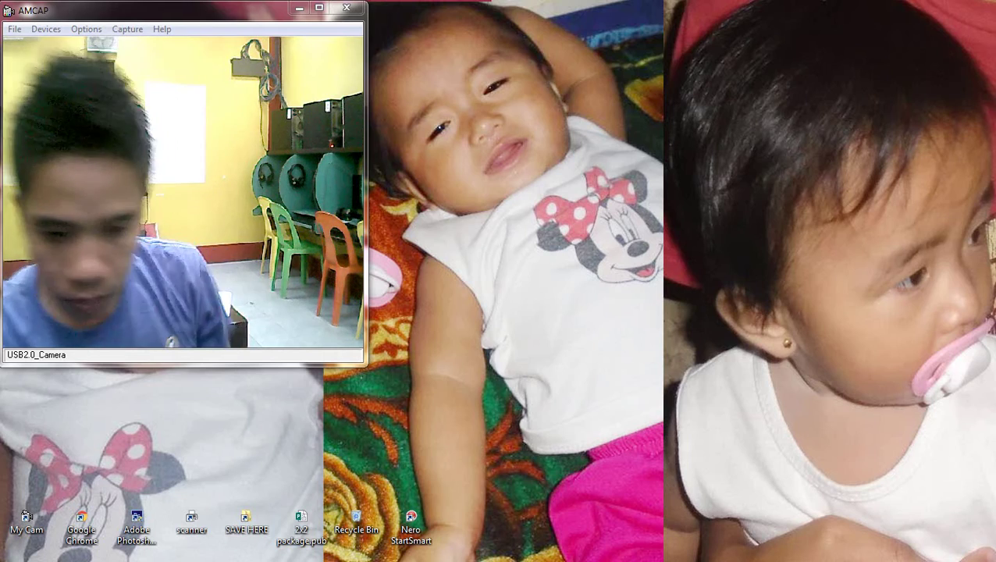
pyautogui.click(964, 480)
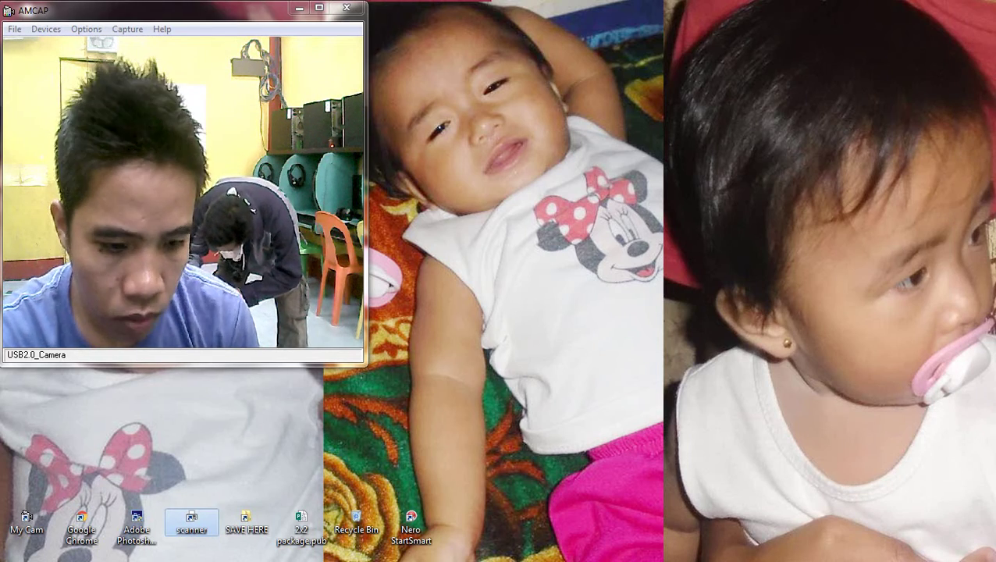
# - Start a new scan from the scanner shortcut at 400 DPI with brightness 0
pyautogui.rightClick(195, 521)
pyautogui.click(231, 279)
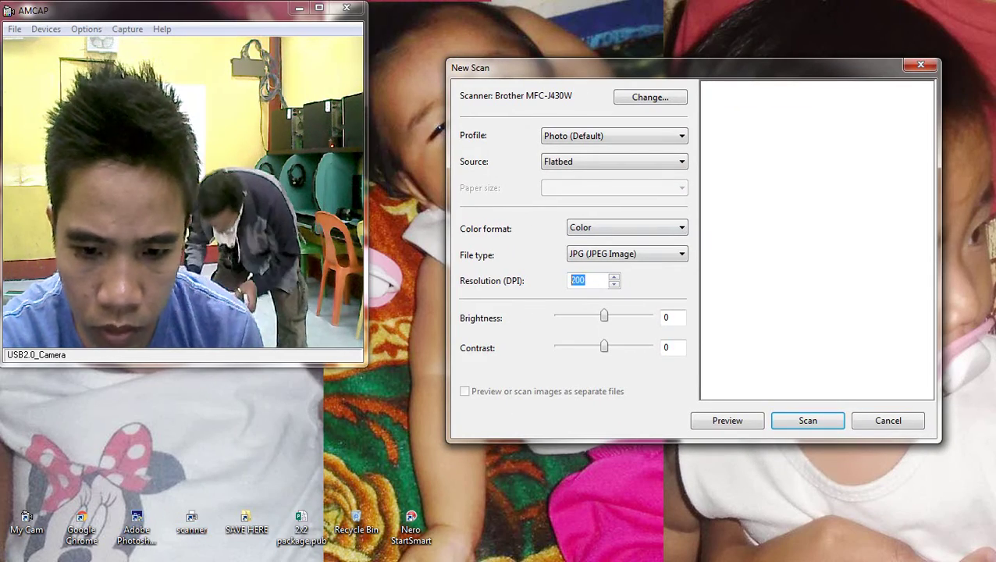
pyautogui.write('400')
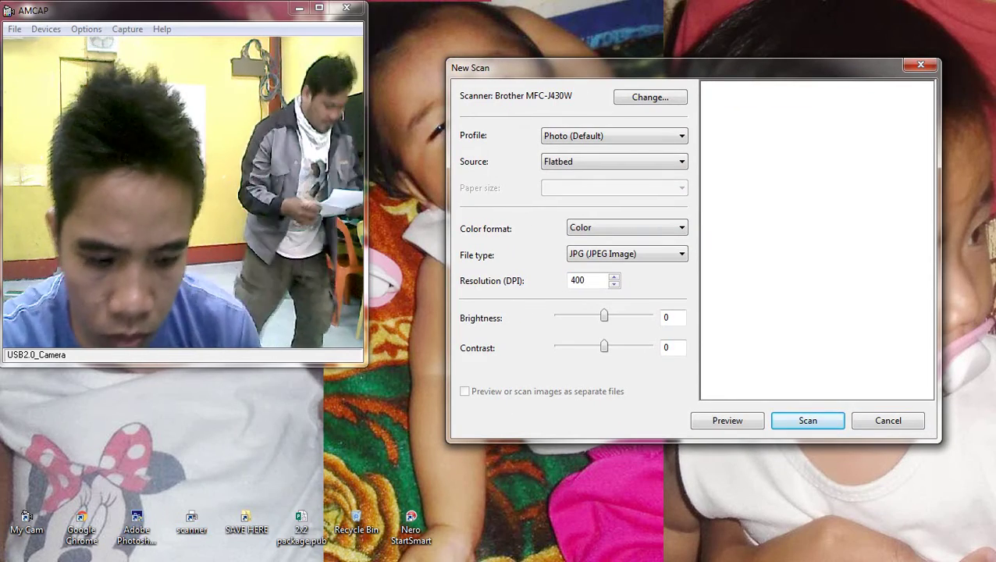
pyautogui.press('Tab')
pyautogui.press('Tab')
pyautogui.write('22')
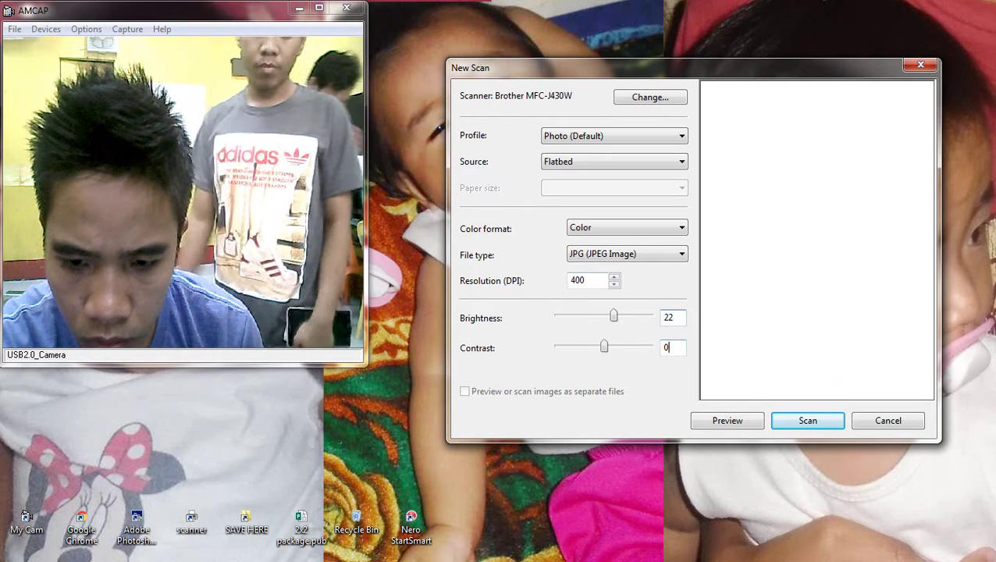
pyautogui.press('Tab')
pyautogui.press('Tab')
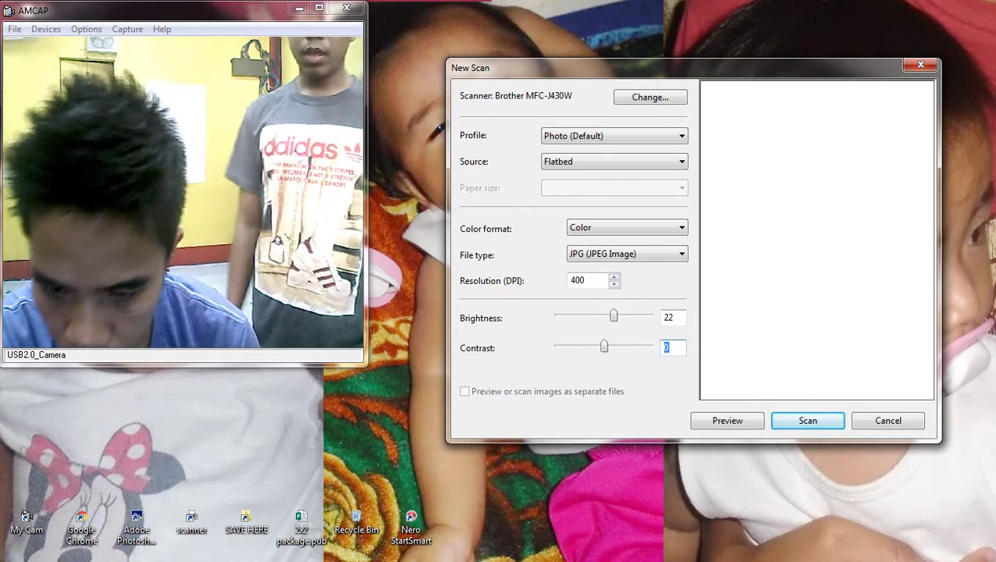
pyautogui.hotkey('shift', 'Tab')
pyautogui.hotkey('shift', 'Tab')
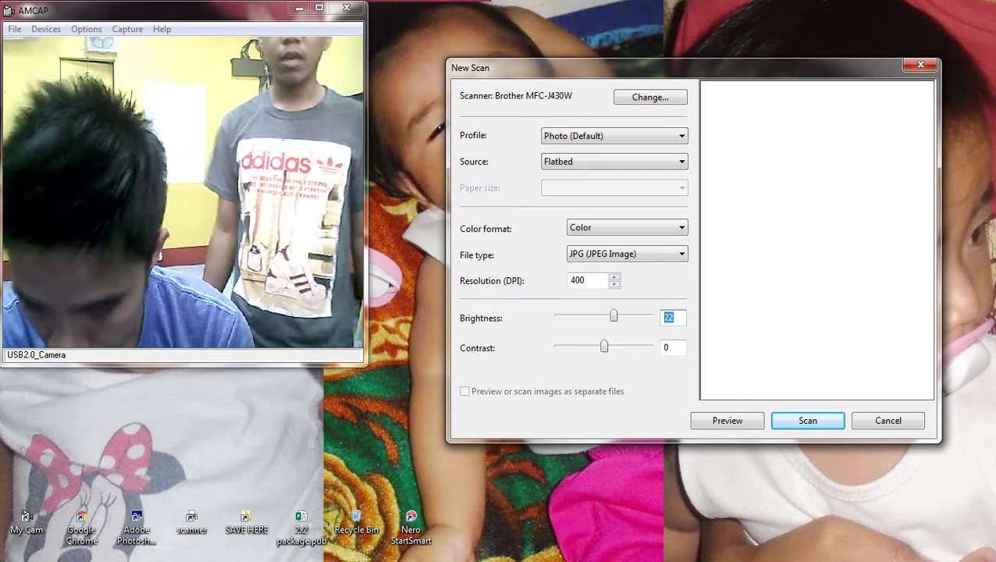
pyautogui.write('0')
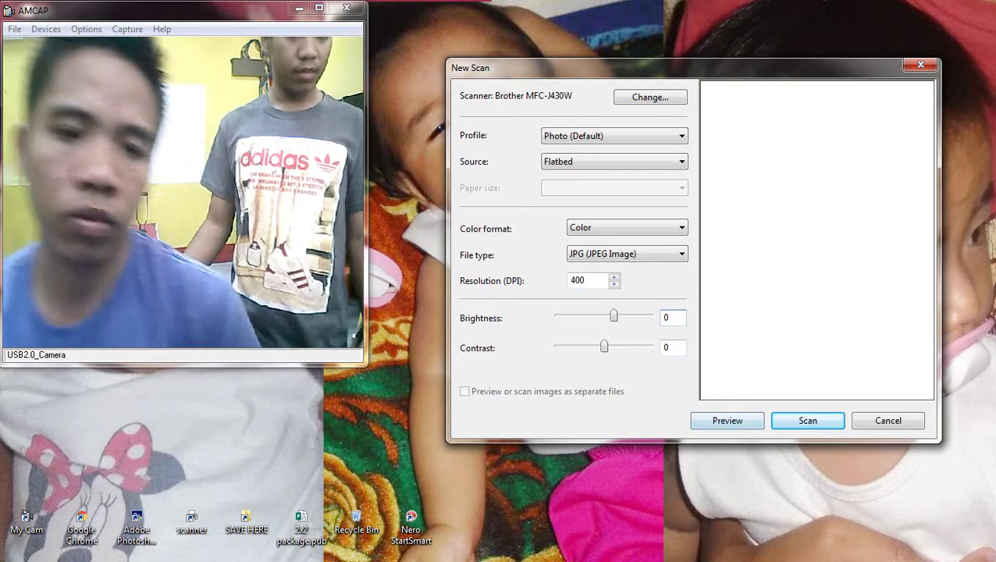
# - Preview, scan and import the photo as 010.jpg, then drag it into Photoshop
pyautogui.press('Return')
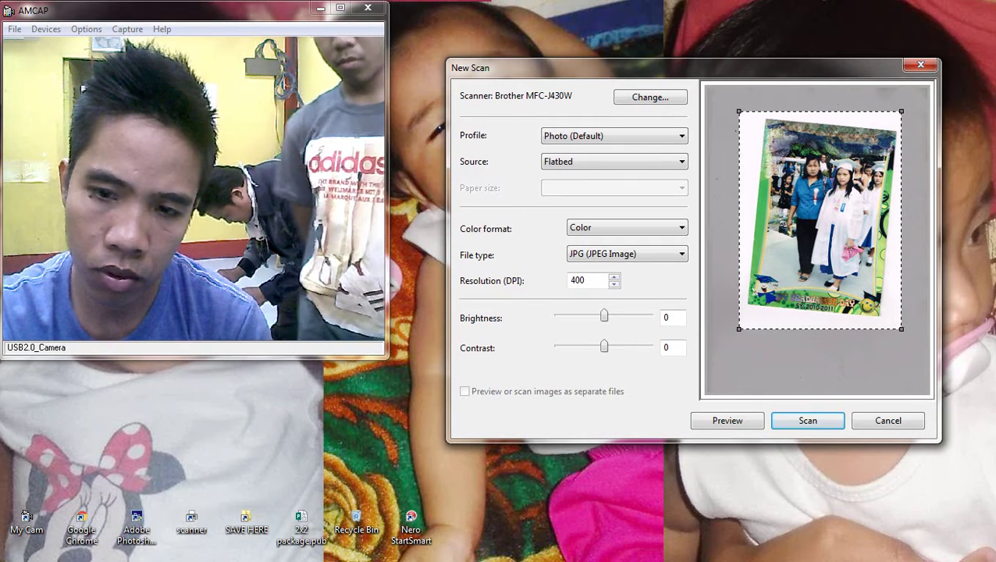
pyautogui.press('Return')
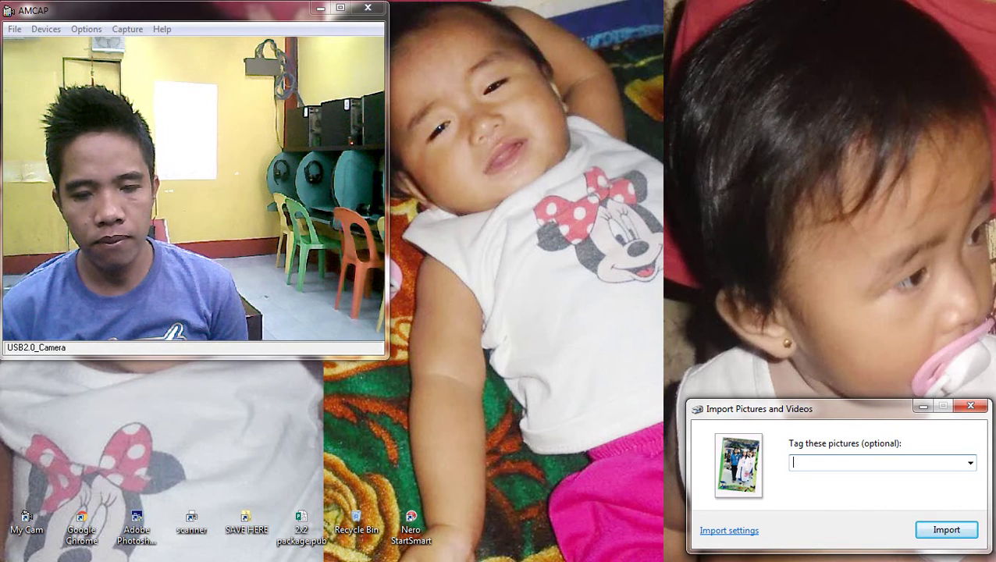
pyautogui.press('Return')
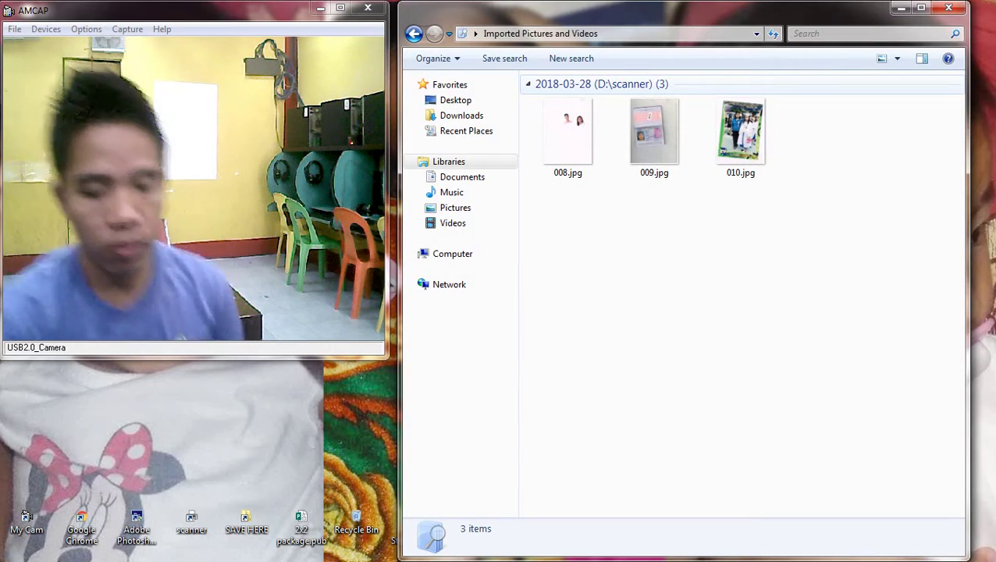
pyautogui.moveTo(740, 128); pyautogui.dragTo(676, 297)
# - Draw a crop box over the two women in 010.jpg and shift the photo within it
pyautogui.scroll(3, 676, 297)
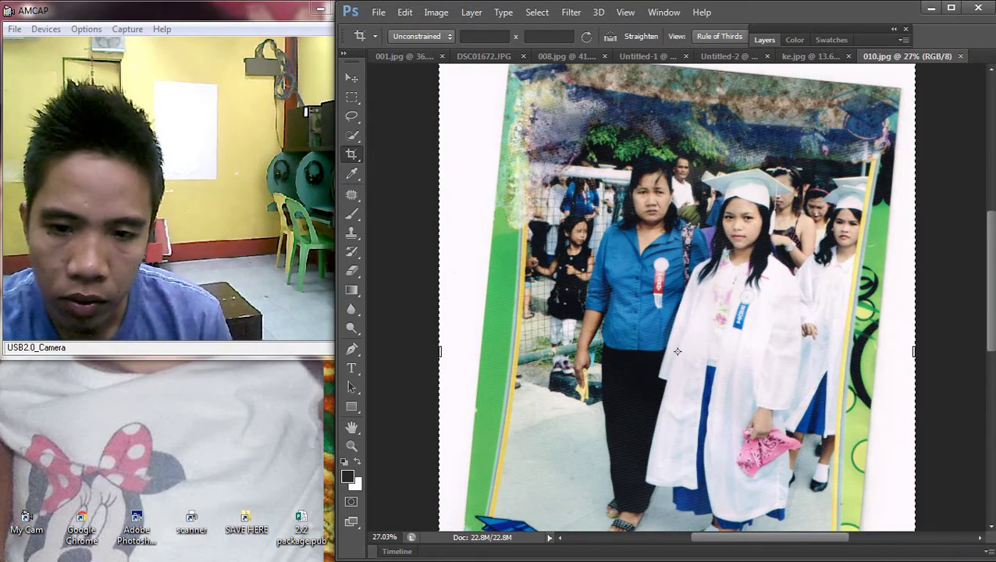
pyautogui.moveTo(566, 123); pyautogui.dragTo(763, 359)
pyautogui.moveTo(677, 297); pyautogui.dragTo(664, 284)
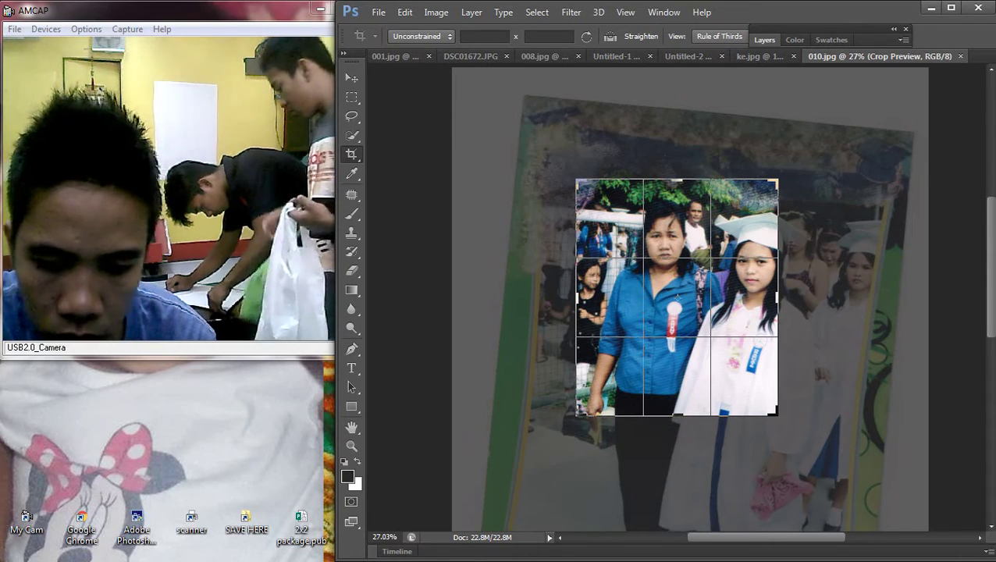
# - Narrow the crop to the woman in blue, reposition the photo inside it and apply the crop
pyautogui.moveTo(776, 414); pyautogui.dragTo(747, 406)
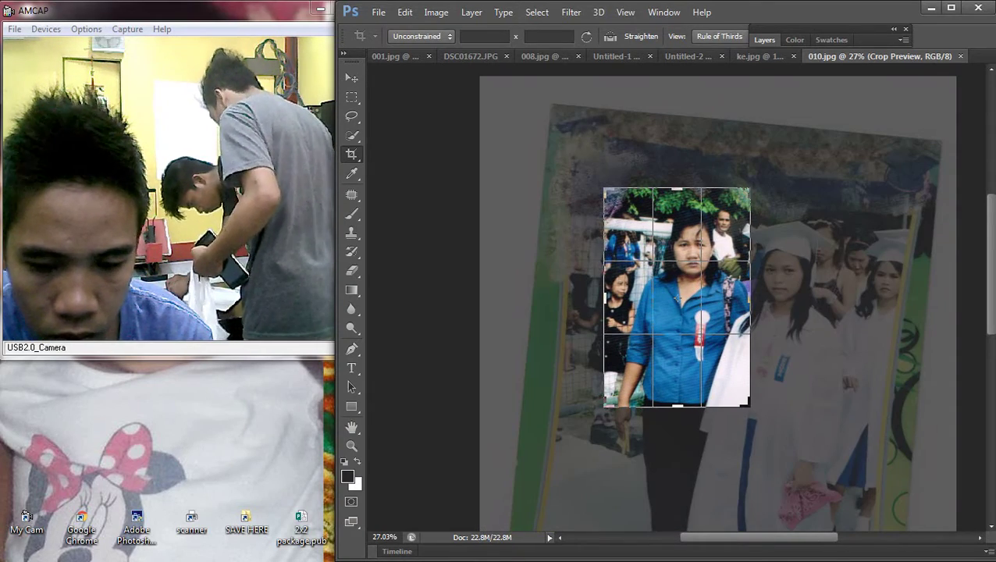
pyautogui.moveTo(718, 324); pyautogui.dragTo(661, 323)
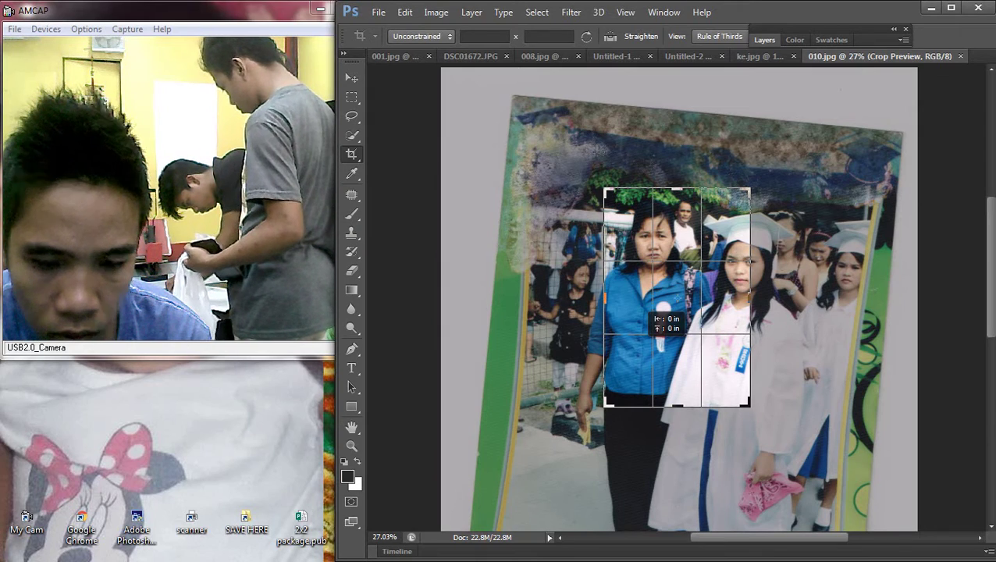
pyautogui.moveTo(662, 322); pyautogui.dragTo(677, 309)
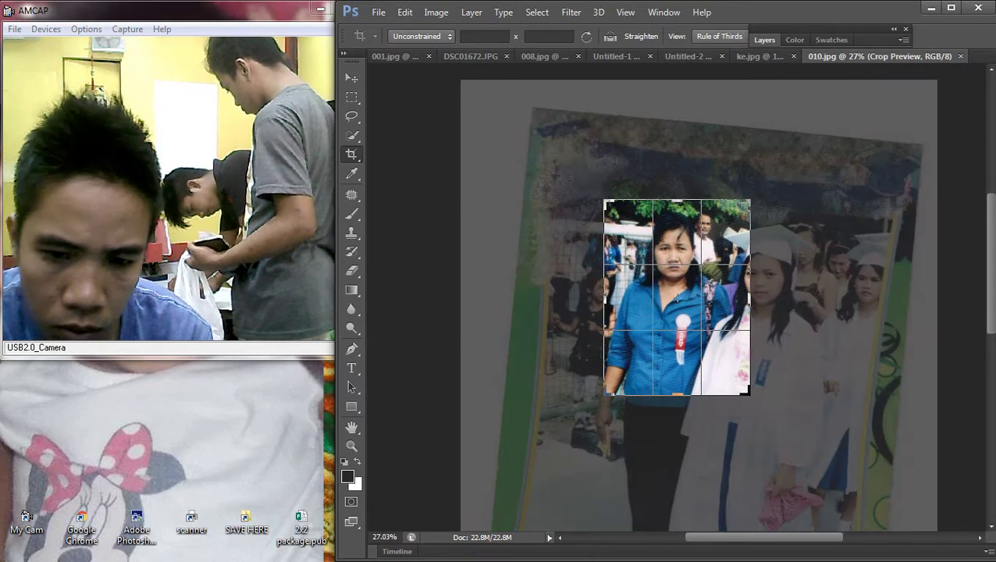
pyautogui.press('Return')
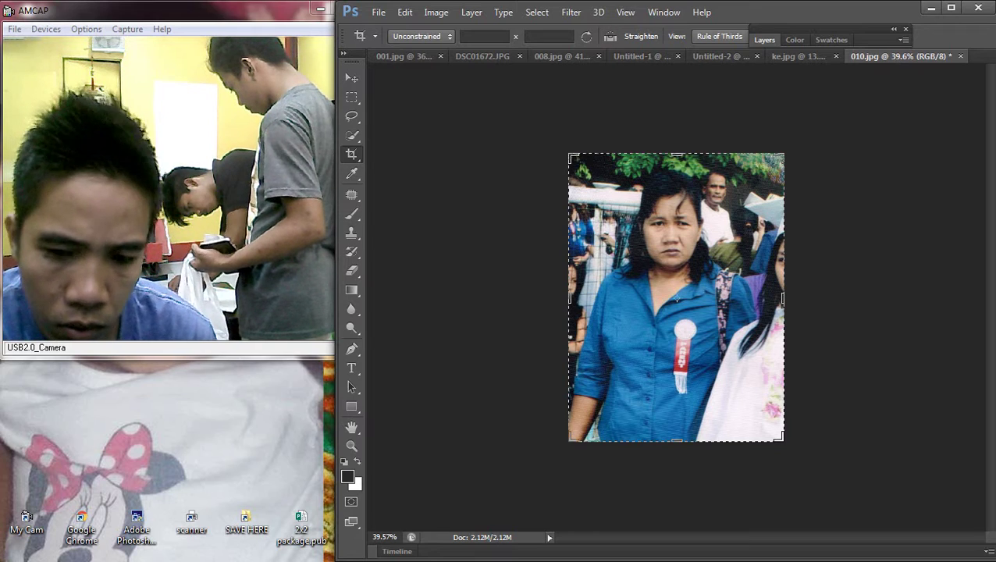
pyautogui.press('v')
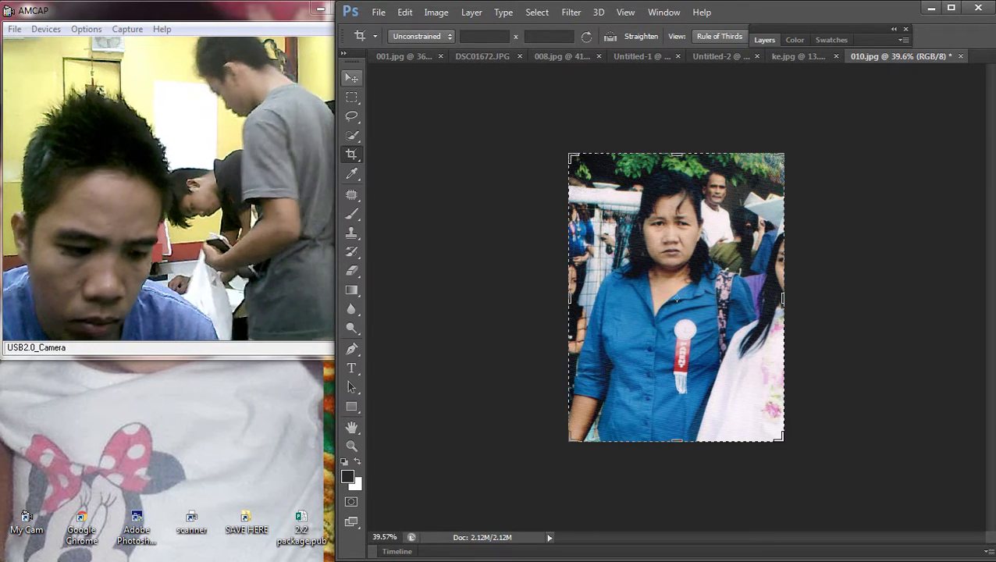
pyautogui.press('v')
pyautogui.scroll(2, 676, 296)
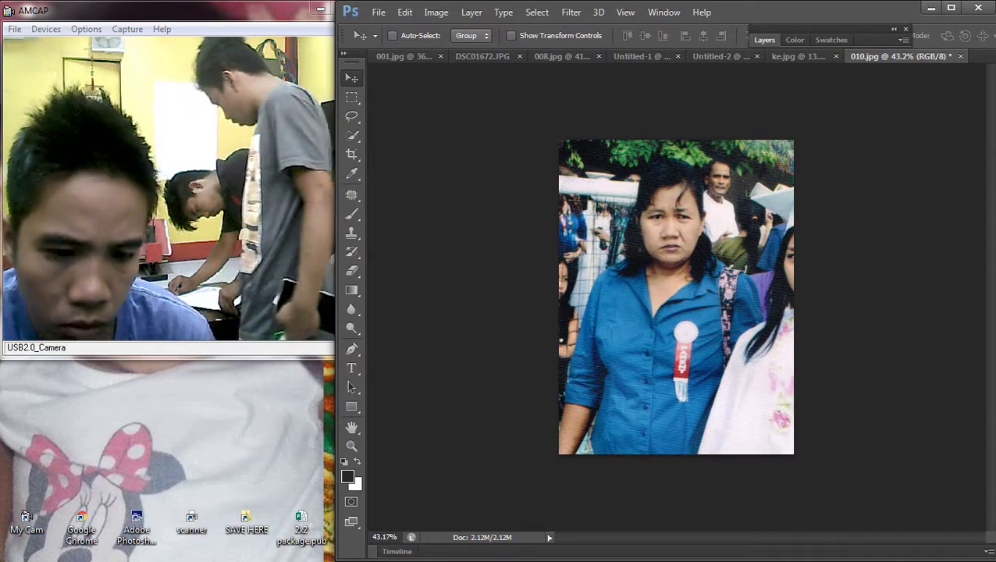
# - Switch to the Pen tool and start the path up the woman's left sleeve
pyautogui.press('p')
pyautogui.scroll(3, 675, 297)
pyautogui.scroll(3, 697, 297)
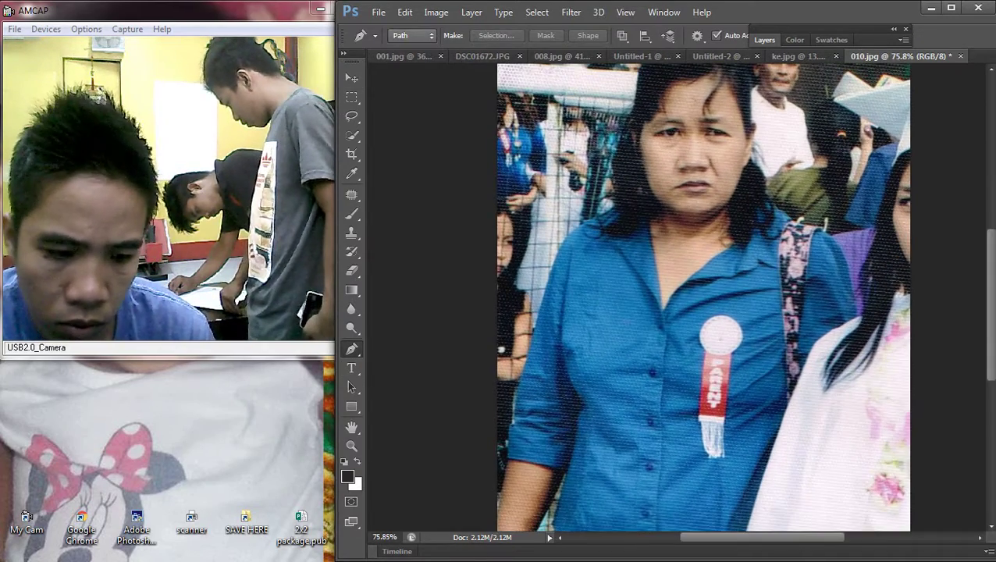
pyautogui.scroll(-3, 675, 297)
pyautogui.scroll(3, 676, 296)
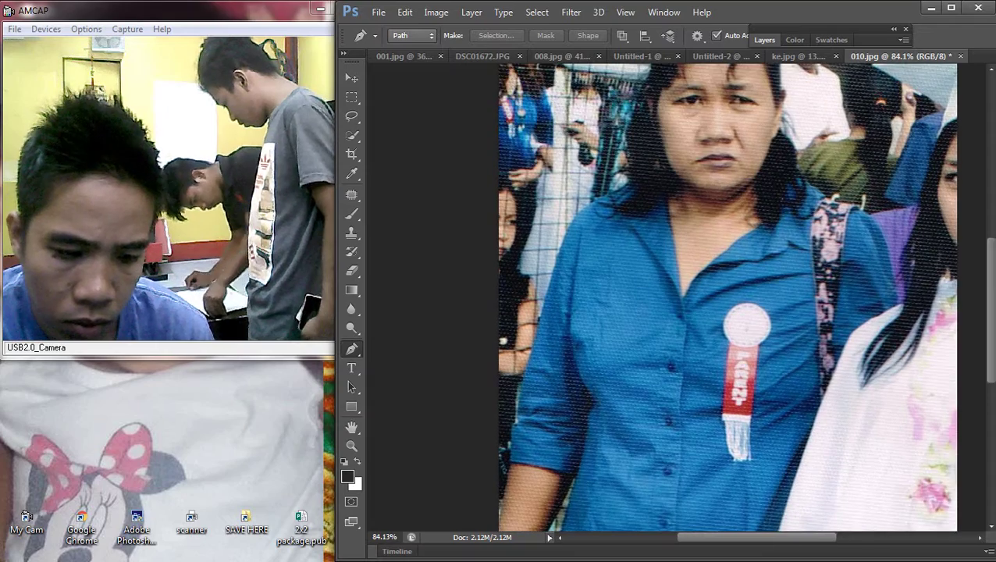
pyautogui.scroll(2, 547, 437)
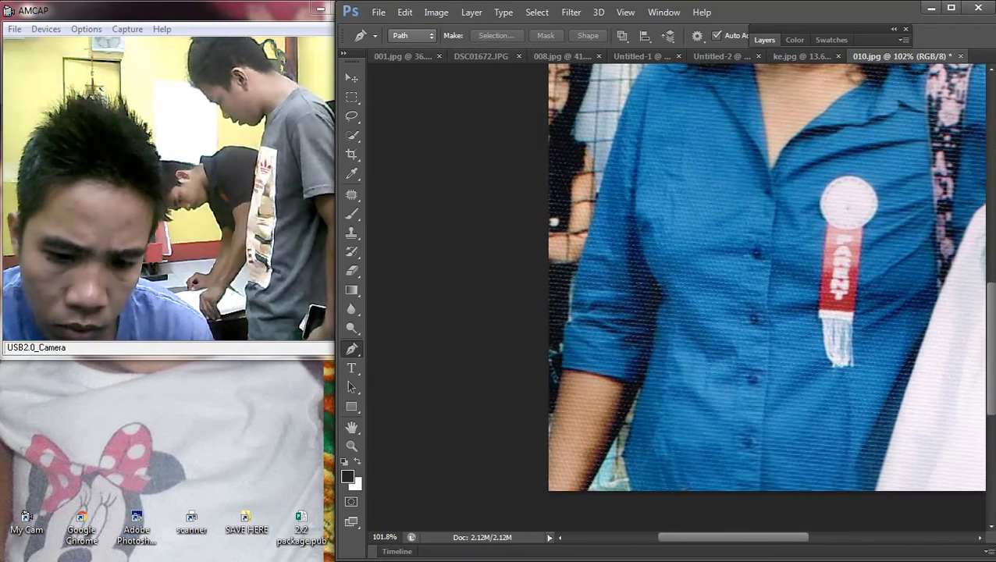
pyautogui.moveTo(562, 364); pyautogui.dragTo(568, 289)
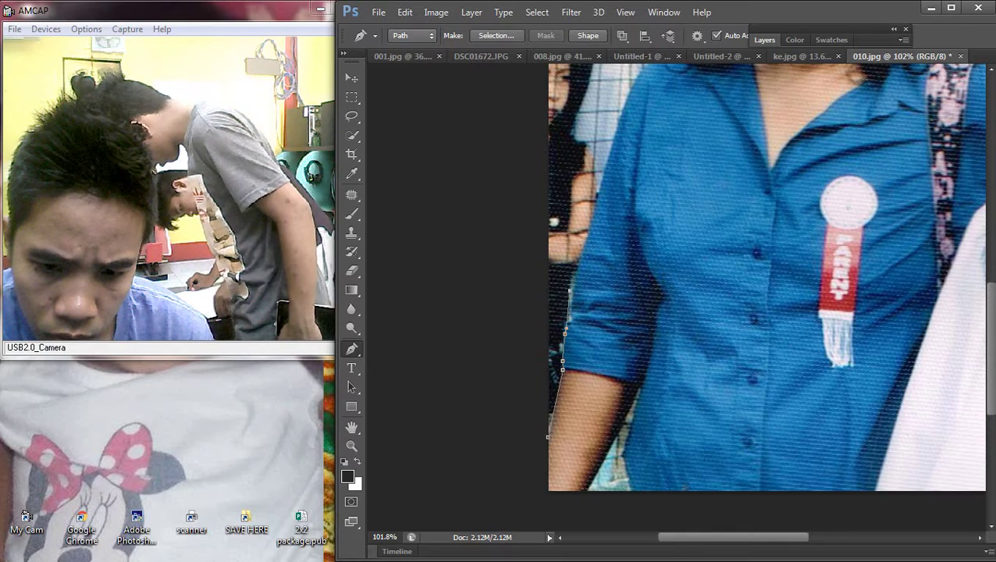
pyautogui.scroll(2, 568, 289)
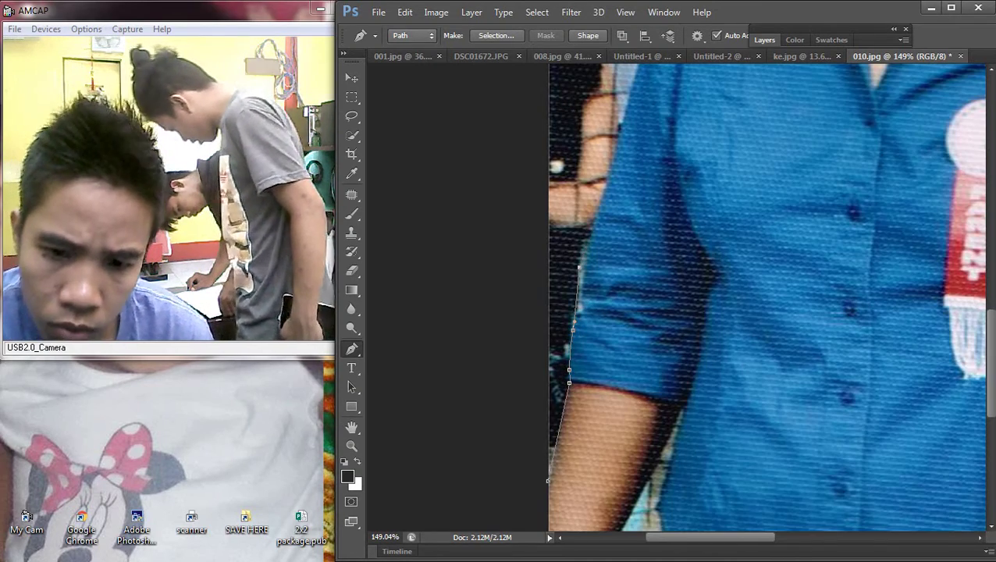
pyautogui.click(595, 212)
pyautogui.scroll(1, 595, 212)
pyautogui.click(639, 78)
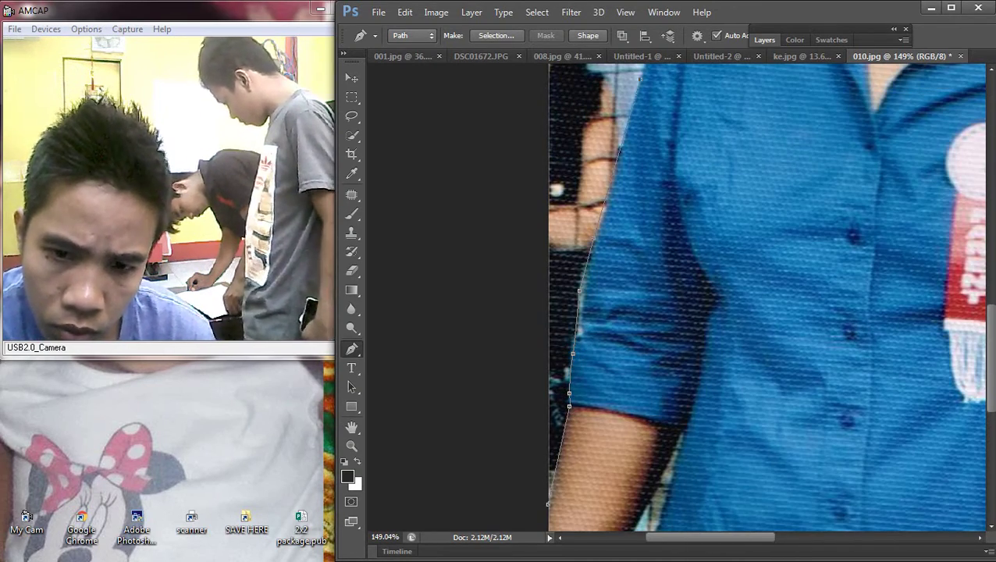
# - Extend the path along her shoulder with a curved anchor, undoing one misplaced point
pyautogui.scroll(-1, 639, 86)
pyautogui.scroll(5, 640, 86)
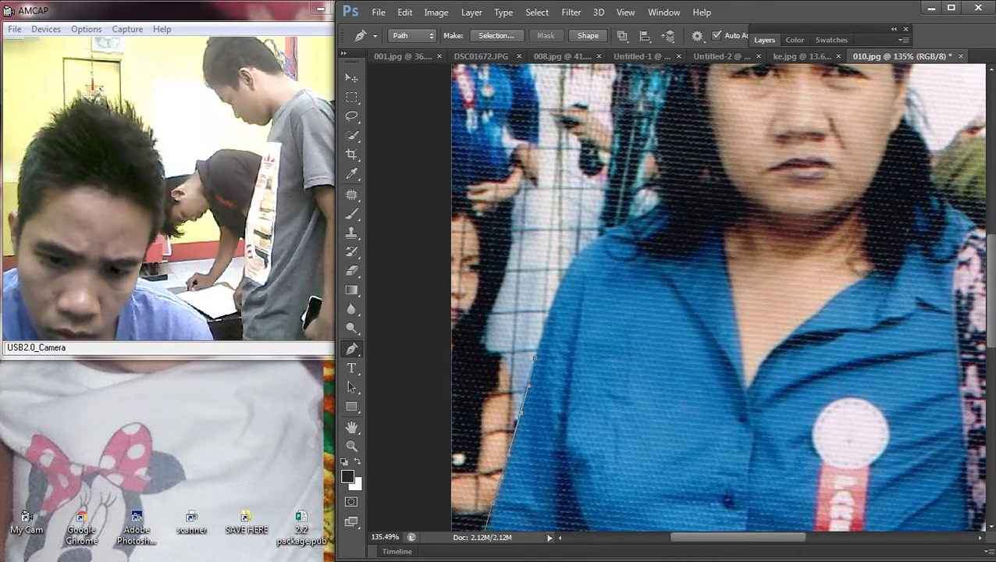
pyautogui.click(624, 224)
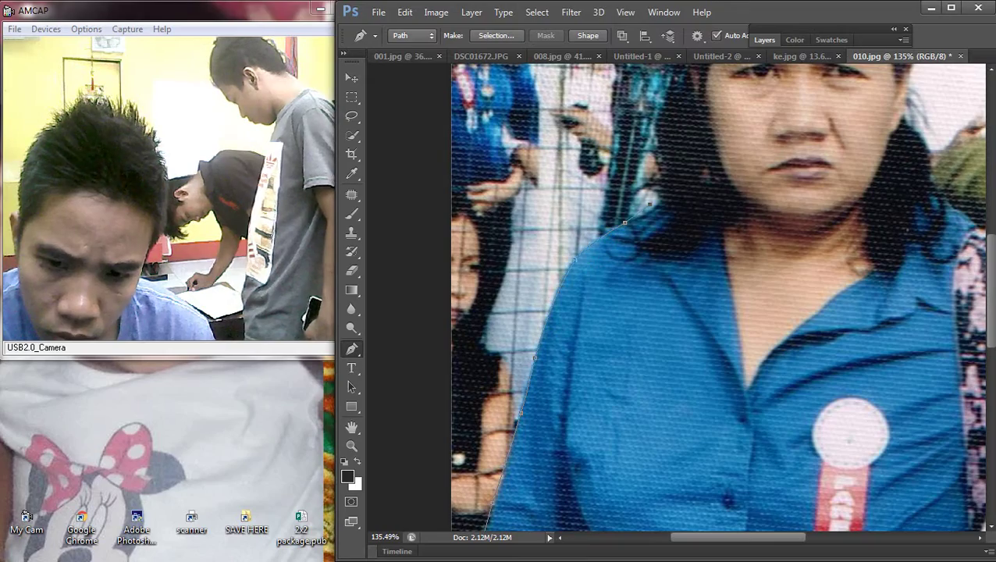
pyautogui.scroll(-3, 624, 313)
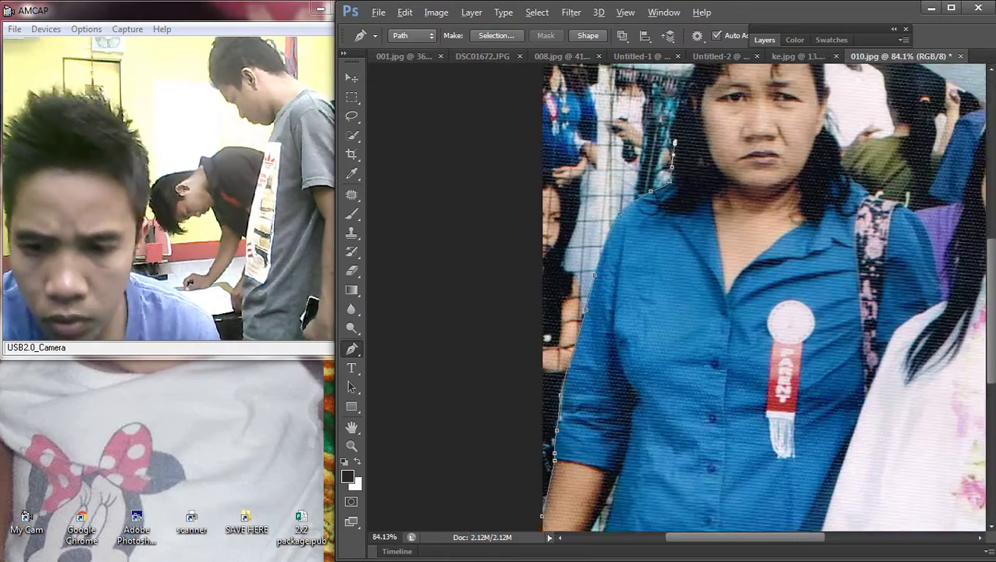
pyautogui.scroll(2, 611, 270)
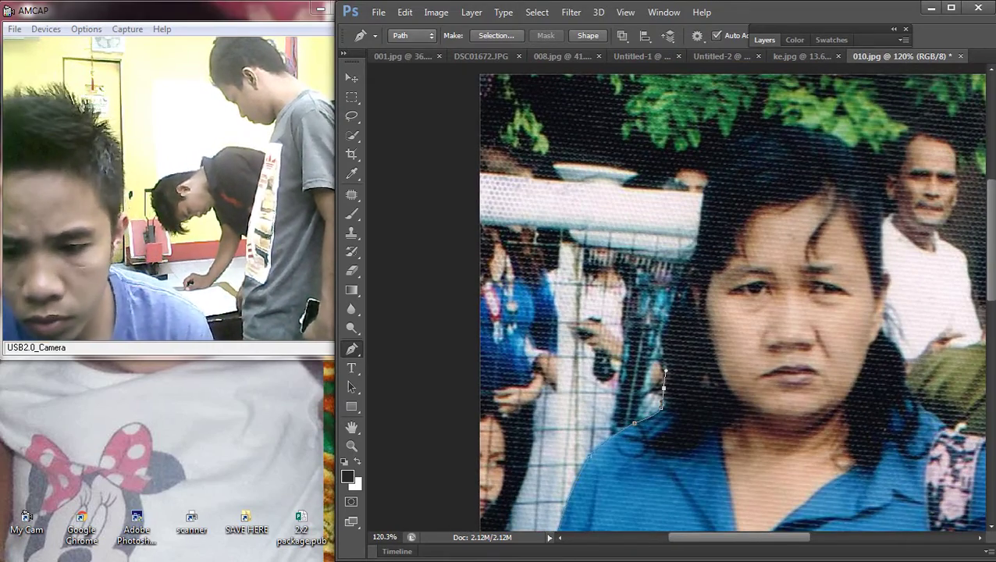
pyautogui.click(663, 319)
pyautogui.hotkey('ctrl', 'z')
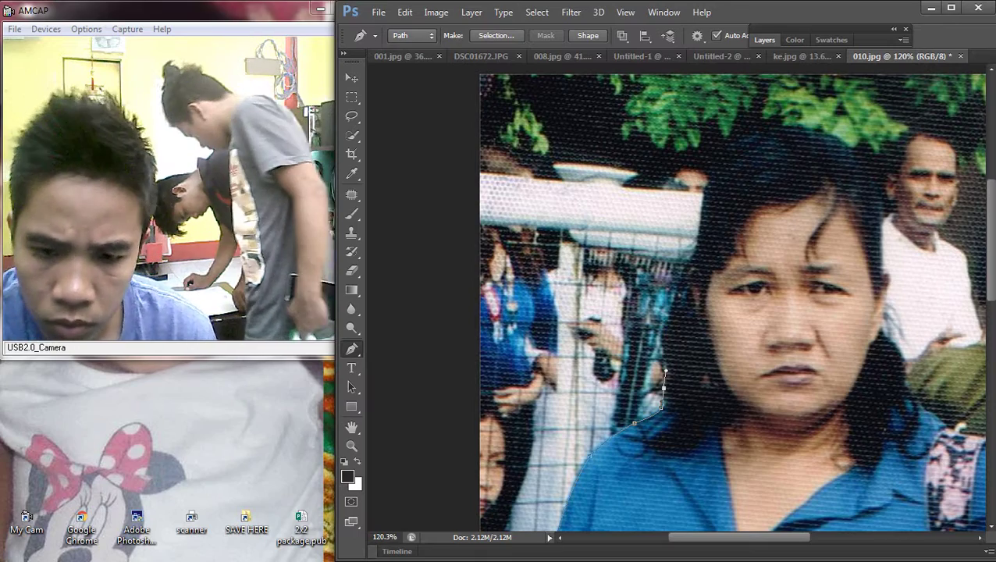
pyautogui.moveTo(676, 294); pyautogui.dragTo(734, 107)
pyautogui.scroll(2, 692, 256)
pyautogui.scroll(-2, 734, 107)
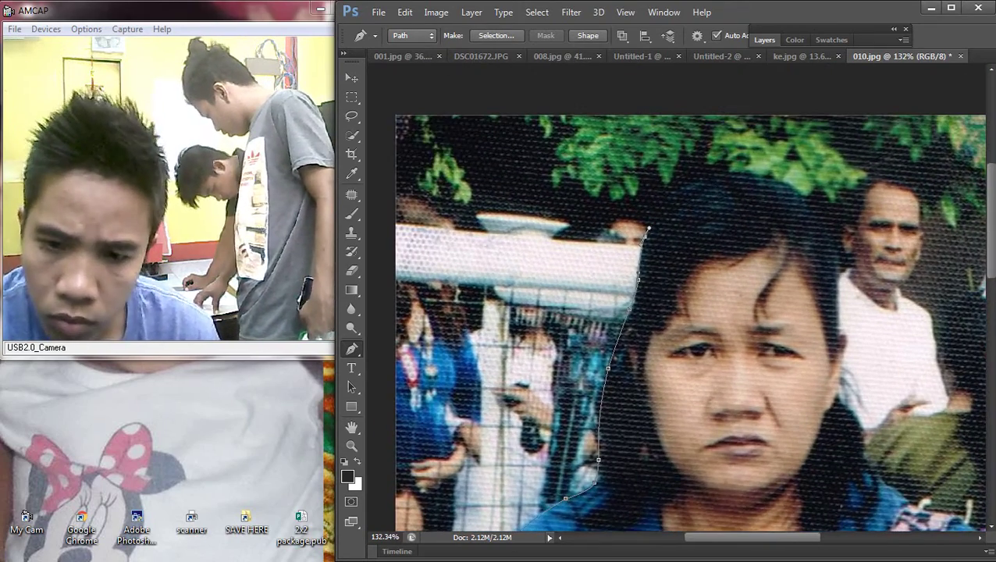
# - Curve the path over the woman's hair and head and down her right cheek
pyautogui.moveTo(679, 187); pyautogui.dragTo(801, 195)
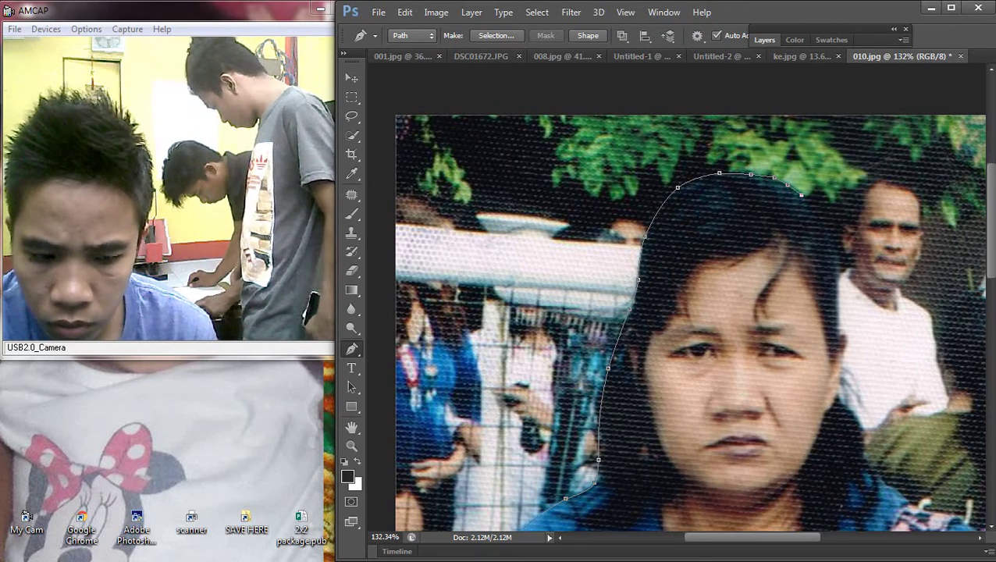
pyautogui.moveTo(824, 221); pyautogui.dragTo(835, 251)
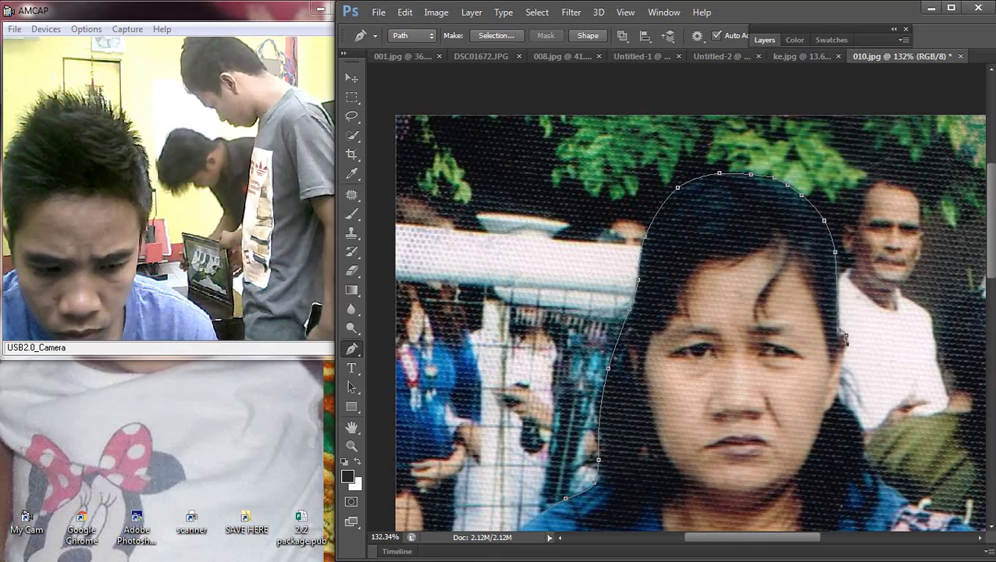
pyautogui.scroll(1, 842, 337)
pyautogui.scroll(2, 840, 324)
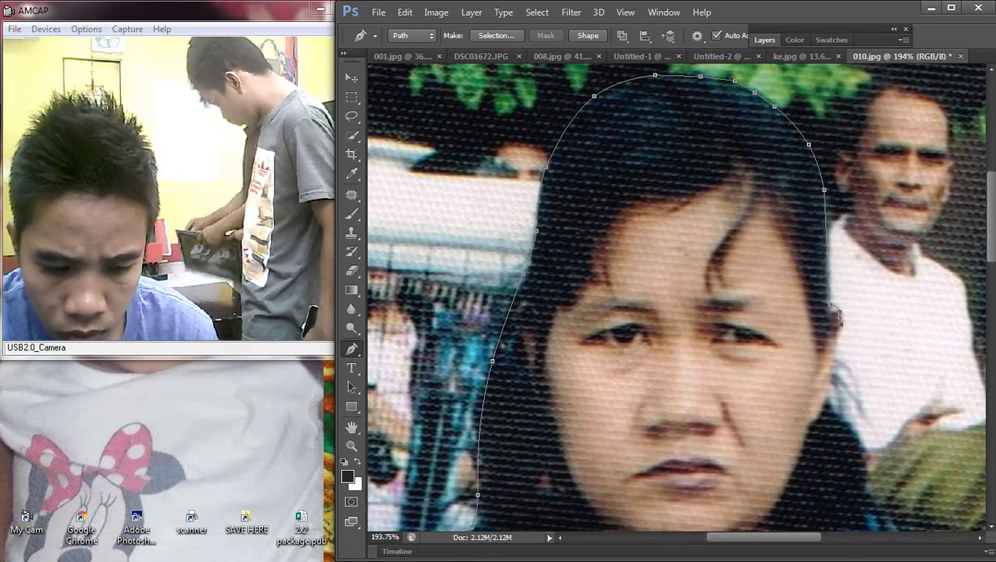
pyautogui.moveTo(828, 404); pyautogui.dragTo(849, 426)
pyautogui.scroll(-3, 847, 422)
pyautogui.scroll(2, 750, 320)
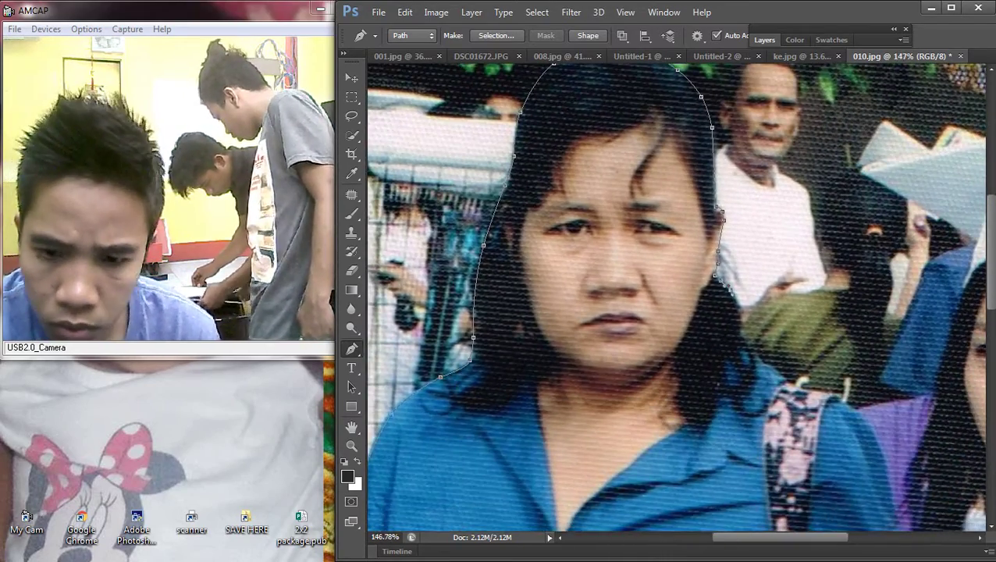
# - Add a run of anchor points following the woman's shoulder line
pyautogui.click(741, 312)
pyautogui.click(746, 337)
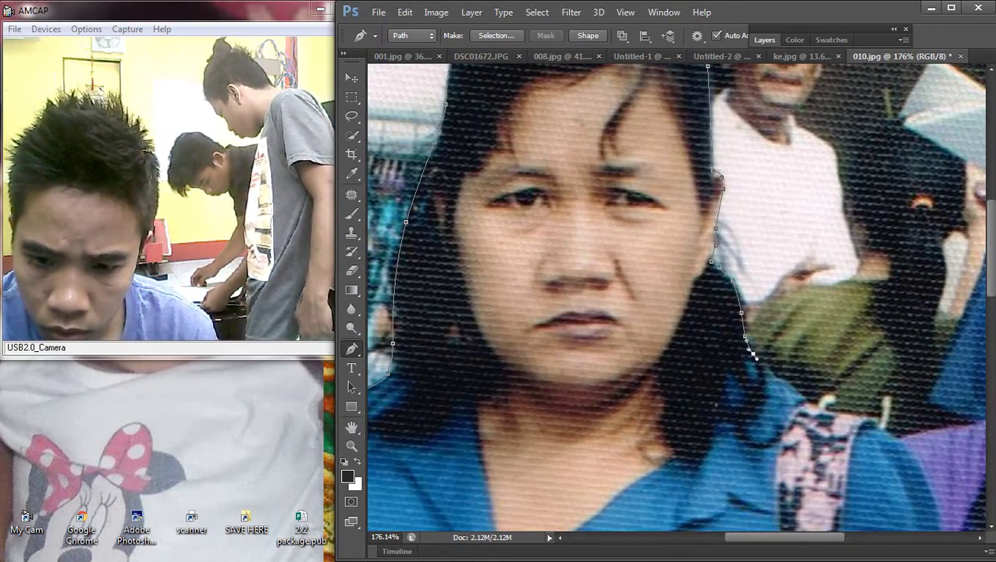
pyautogui.click(753, 355)
pyautogui.click(761, 365)
pyautogui.click(776, 375)
pyautogui.click(792, 386)
pyautogui.click(803, 393)
pyautogui.scroll(-2, 804, 393)
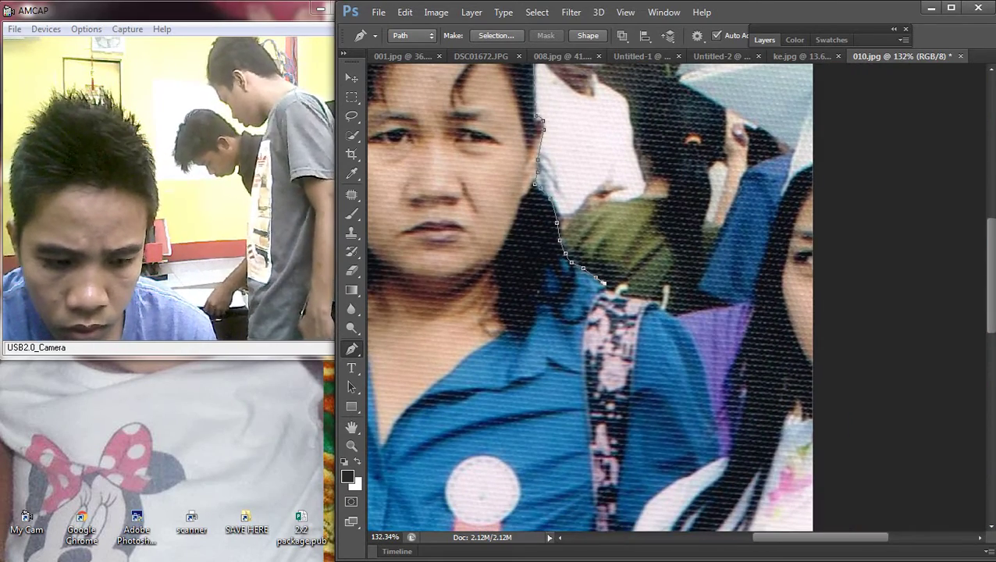
# - Trace the path further along the shoulder and down the arm toward the photo's bottom
pyautogui.click(614, 291)
pyautogui.click(632, 298)
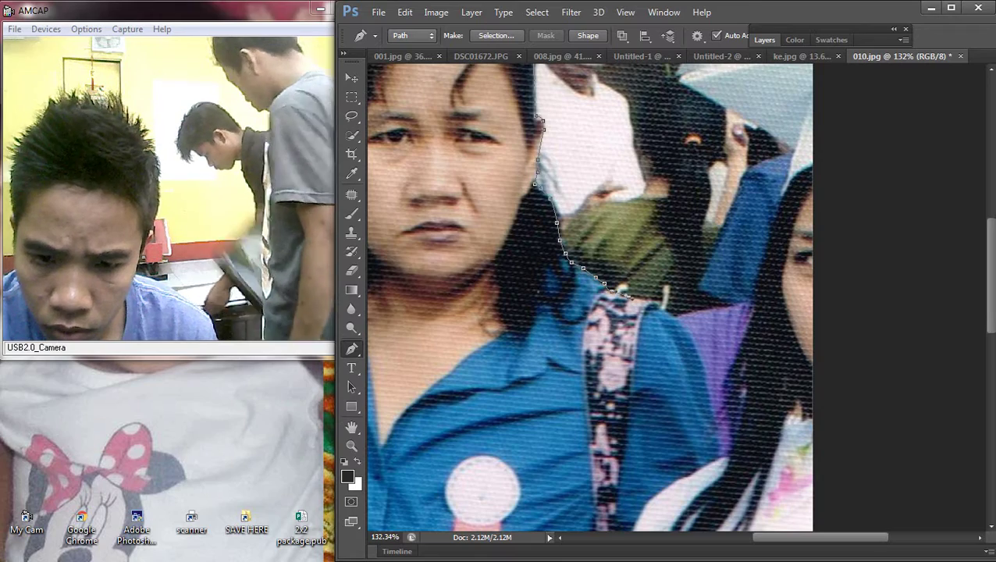
pyautogui.click(651, 303)
pyautogui.click(672, 311)
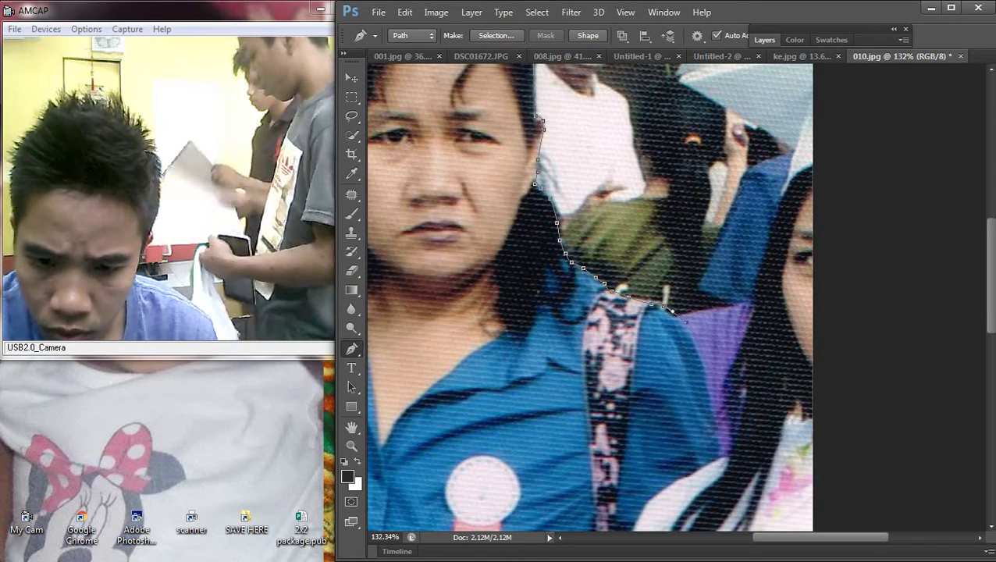
pyautogui.click(675, 314)
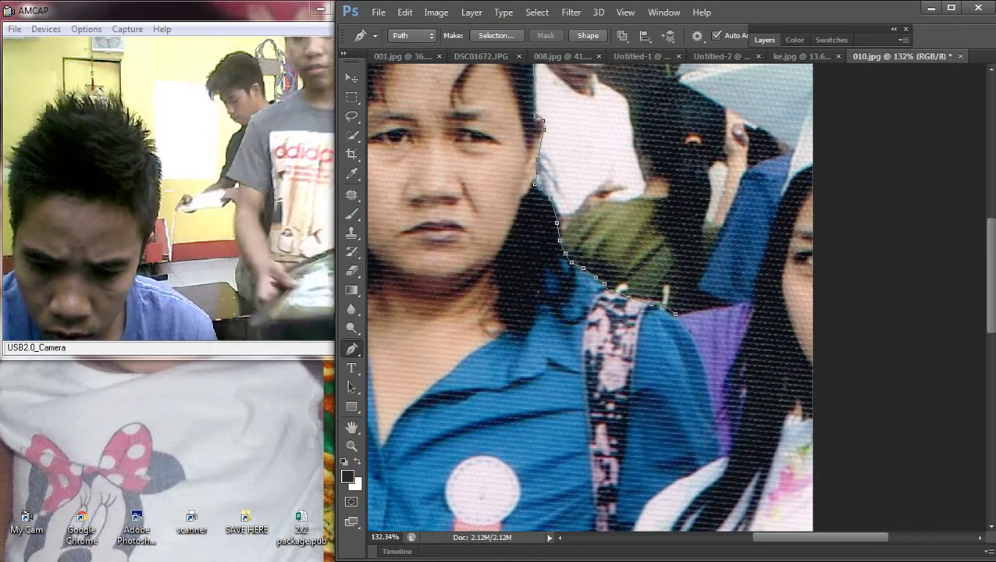
pyautogui.click(718, 456)
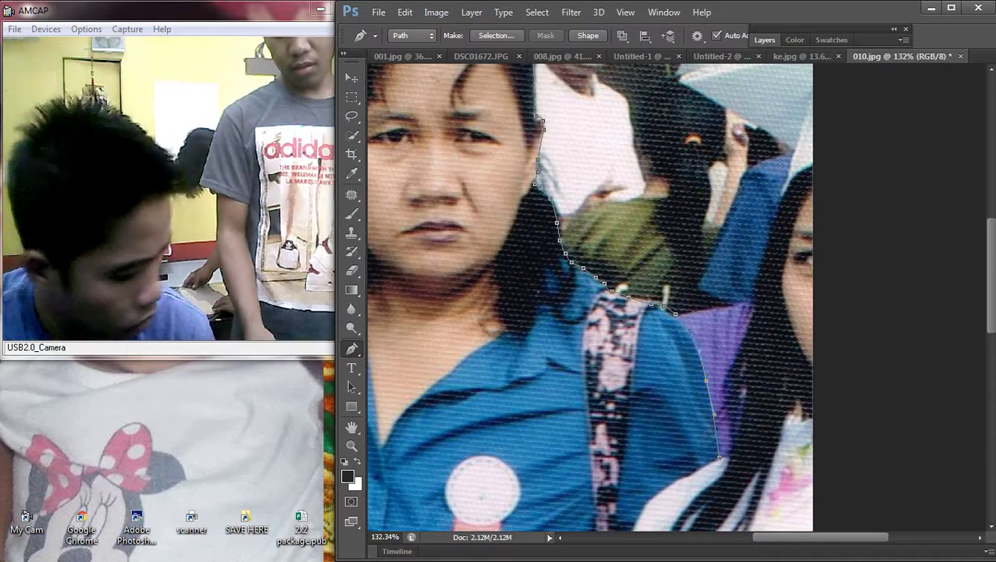
pyautogui.scroll(-3, 589, 296)
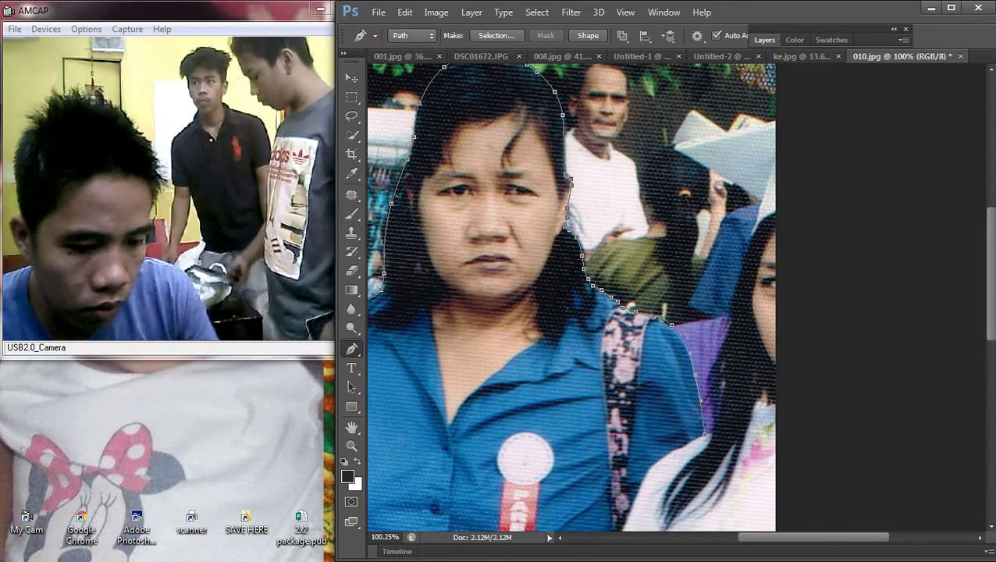
pyautogui.scroll(-1, 571, 301)
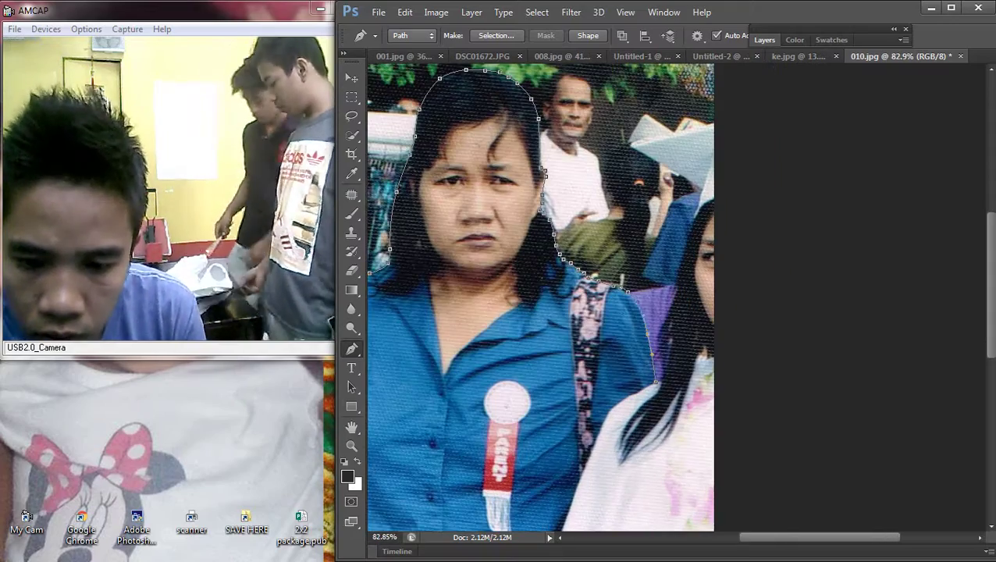
pyautogui.scroll(-1, 571, 301)
# - Carry the path around outside the photo's edges and close it at the starting point
pyautogui.scroll(-1, 571, 301)
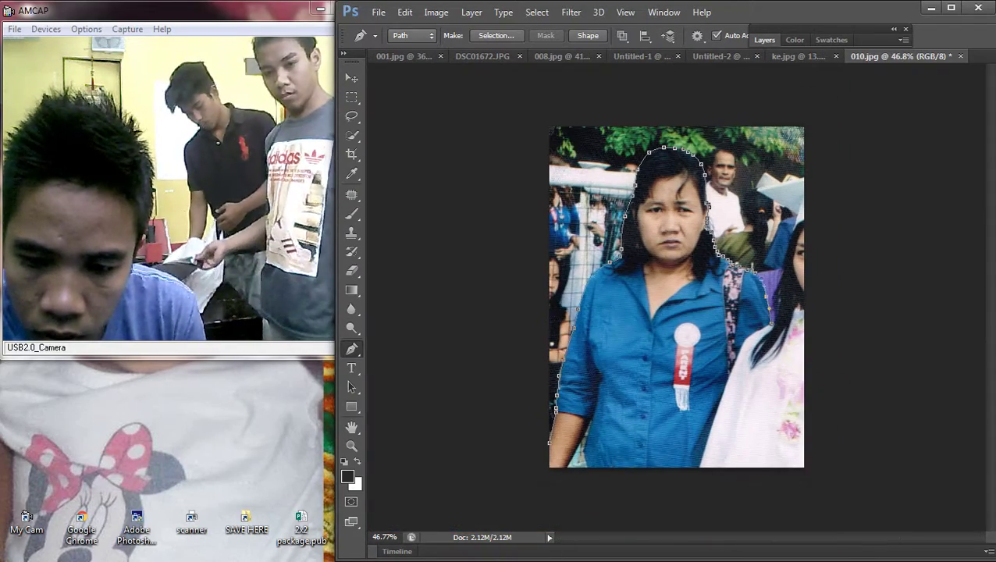
pyautogui.click(780, 473)
pyautogui.moveTo(793, 521); pyautogui.dragTo(815, 500)
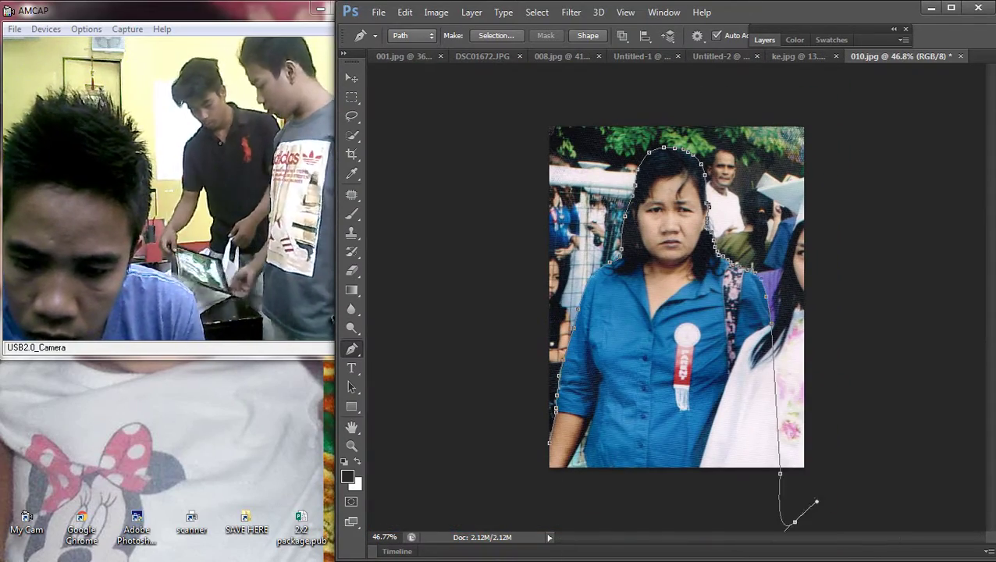
pyautogui.click(887, 353)
pyautogui.click(903, 217)
pyautogui.moveTo(851, 117); pyautogui.dragTo(829, 111)
pyautogui.click(763, 96)
pyautogui.moveTo(608, 76); pyautogui.dragTo(518, 80)
pyautogui.click(490, 86)
pyautogui.moveTo(414, 271); pyautogui.dragTo(442, 451)
pyautogui.click(493, 495)
pyautogui.click(549, 443)
# - Turn the path into a selection with a 2 px feather and fill it with white
pyautogui.rightClick(642, 222)
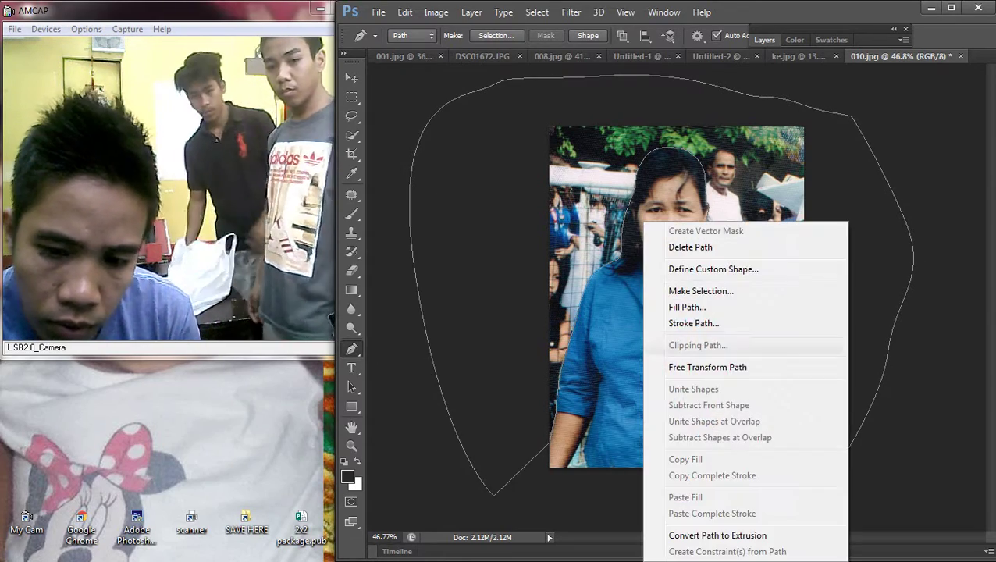
pyautogui.click(687, 289)
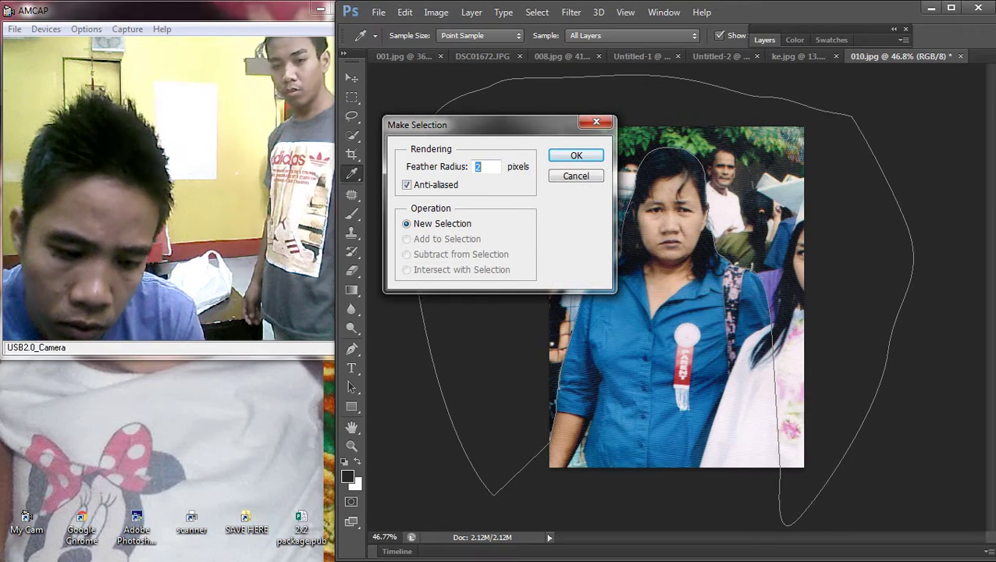
pyautogui.press('Return')
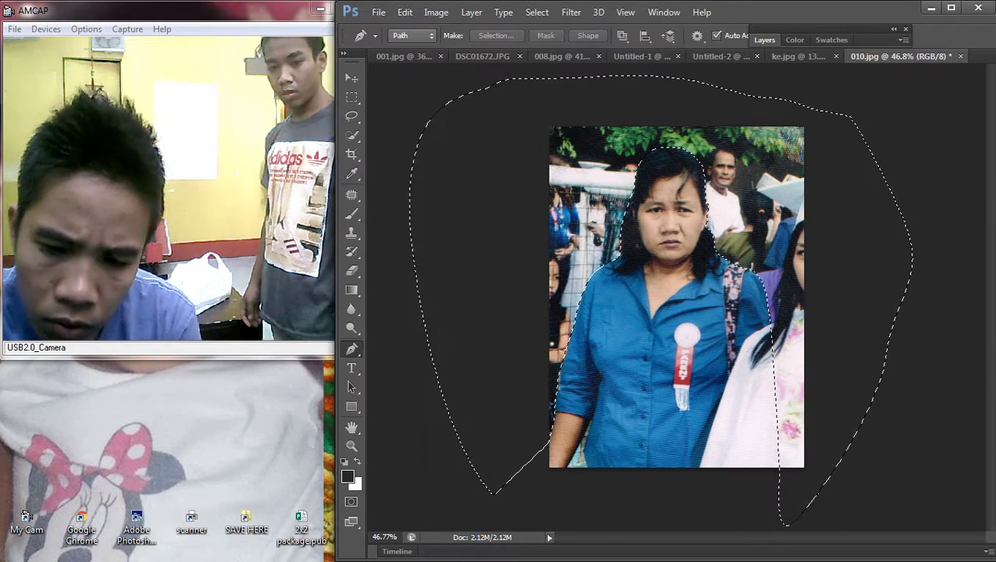
pyautogui.hotkey('shift', 'F5')
pyautogui.press('Return')
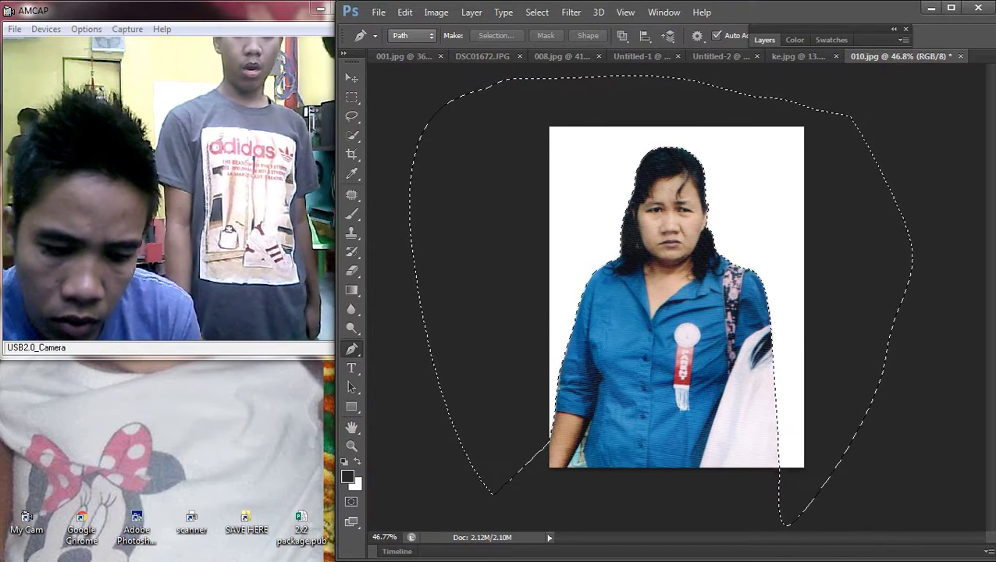
# - Switch to the Rectangular Marquee tool and deselect the selection
pyautogui.rightClick(576, 178)
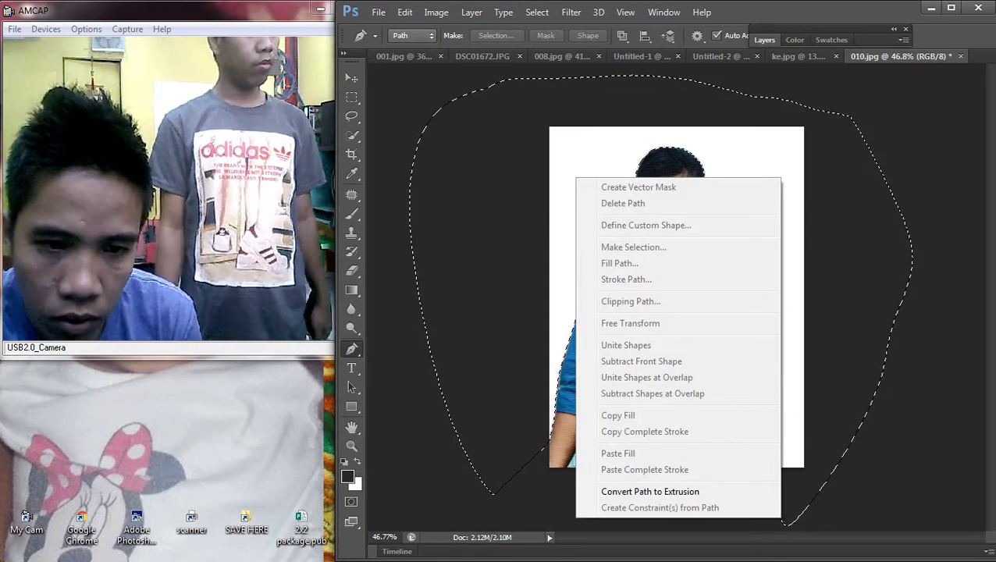
pyautogui.press('Escape')
pyautogui.press('m')
pyautogui.rightClick(669, 174)
pyautogui.click(710, 183)
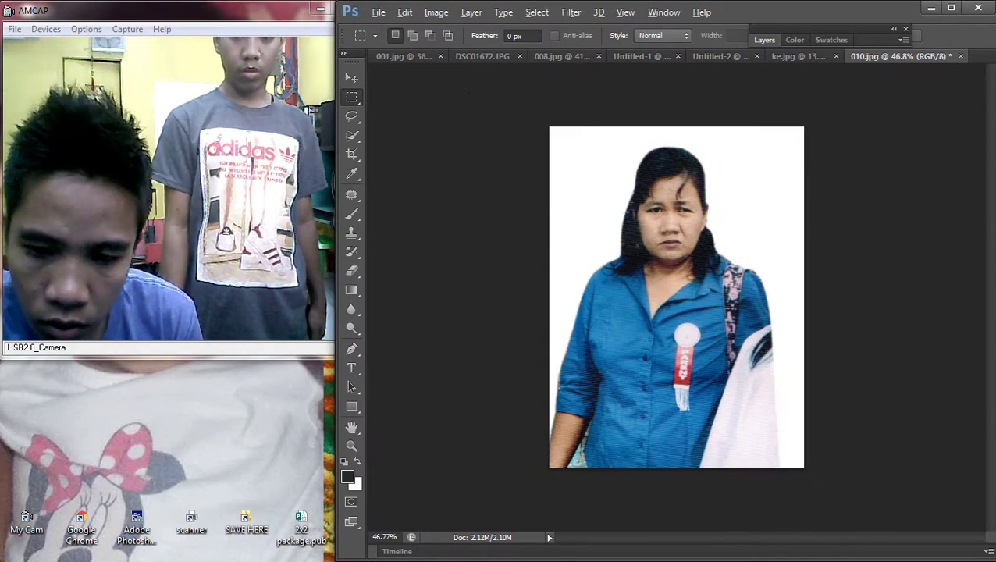
# - Clone-stamp blue fabric over the white gap along the woman's sleeve edge
pyautogui.hotkey('ctrl', '0')
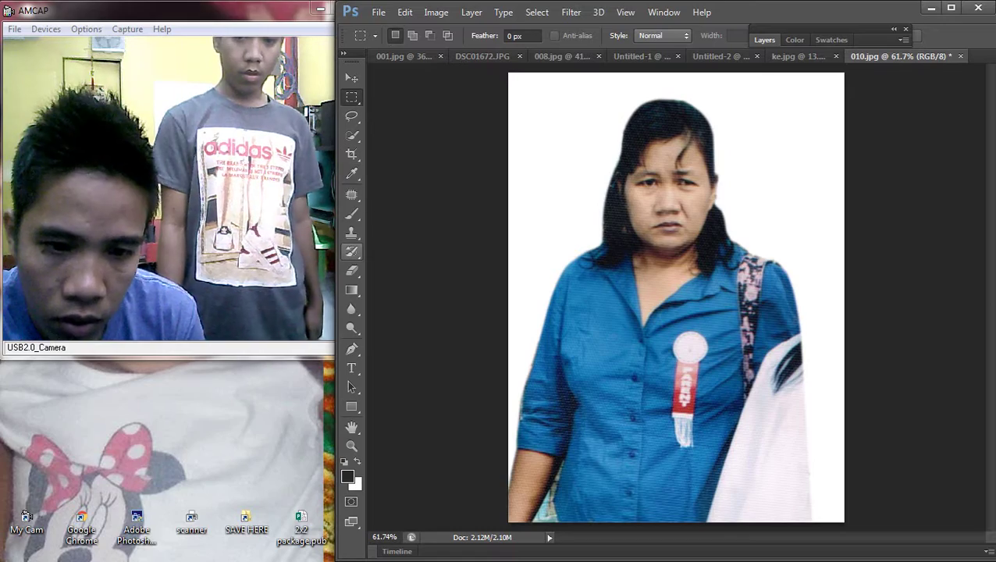
pyautogui.press('s')
pyautogui.scroll(3, 671, 291)
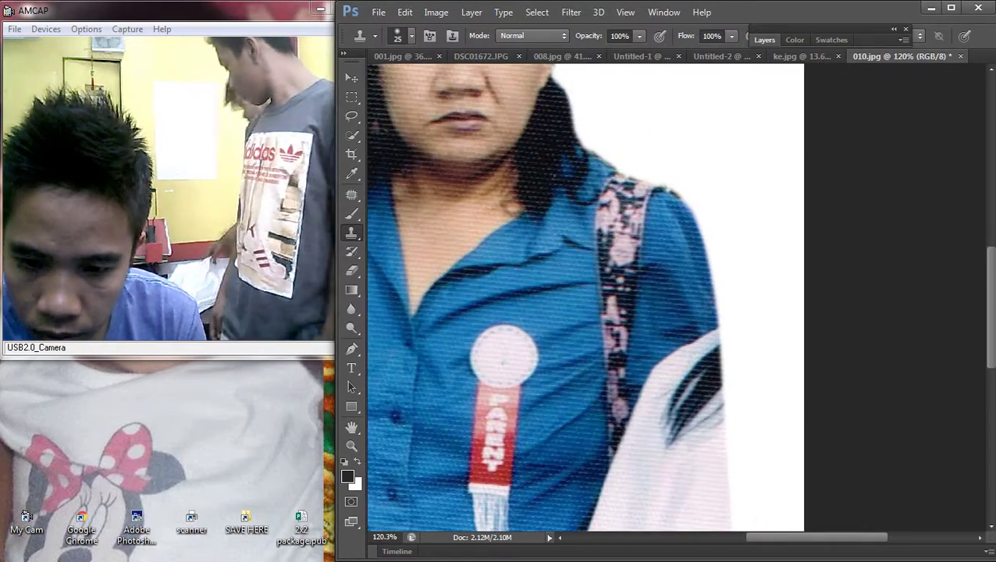
pyautogui.click(698, 341)
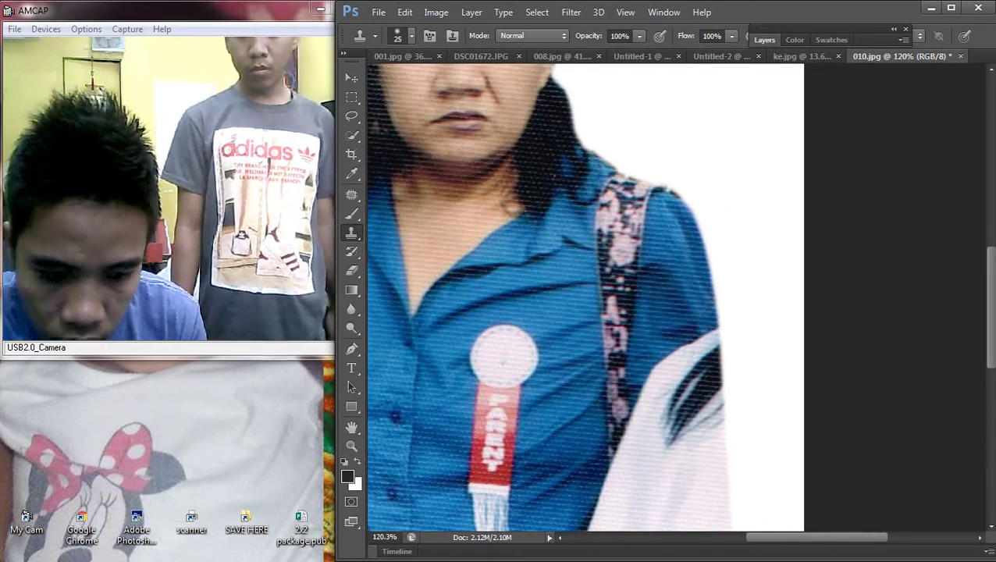
pyautogui.moveTo(710, 329)
pyautogui.mouseDown()
pyautogui.moveTo(714, 413)
pyautogui.moveTo(722, 386)
pyautogui.moveTo(694, 343)
pyautogui.moveTo(648, 394)
pyautogui.moveTo(636, 386)
pyautogui.moveTo(663, 396)
pyautogui.moveTo(684, 356)
pyautogui.moveTo(690, 394)
pyautogui.moveTo(702, 360)
pyautogui.moveTo(702, 421)
pyautogui.moveTo(716, 376)
pyautogui.moveTo(718, 425)
pyautogui.moveTo(713, 372)
pyautogui.moveTo(706, 444)
pyautogui.mouseUp()
pyautogui.scroll(-5, 706, 445)
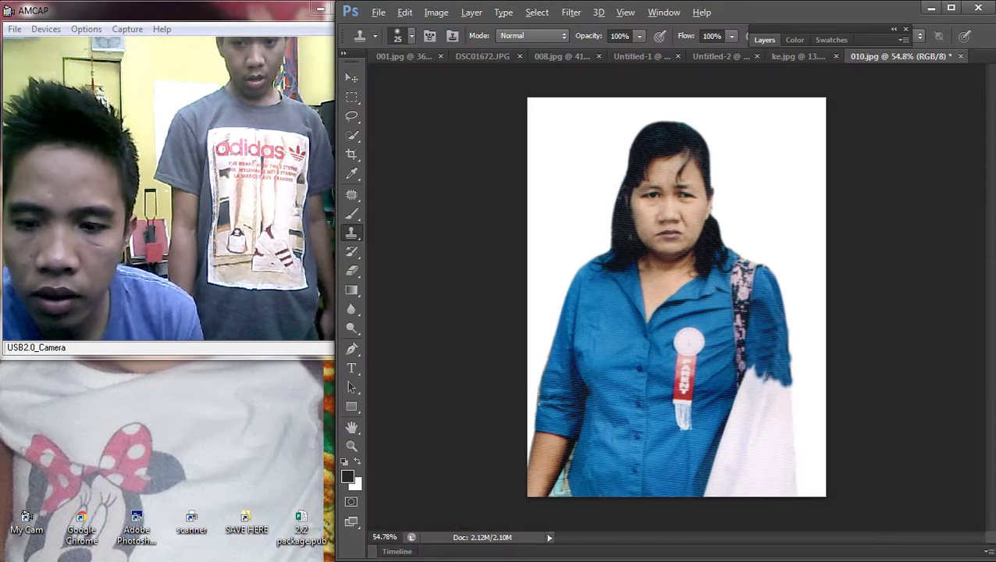
pyautogui.scroll(2, 676, 296)
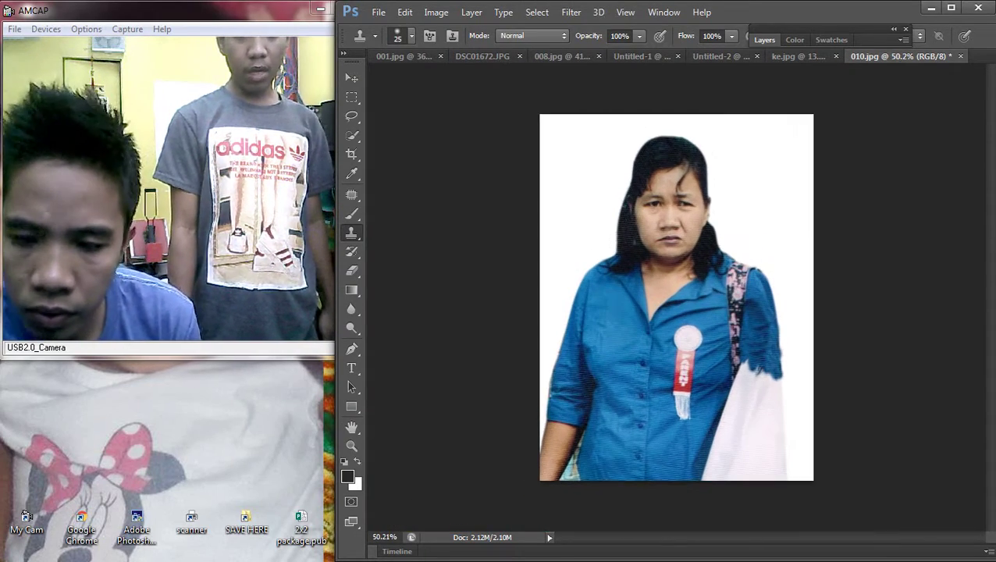
pyautogui.scroll(-1, 676, 297)
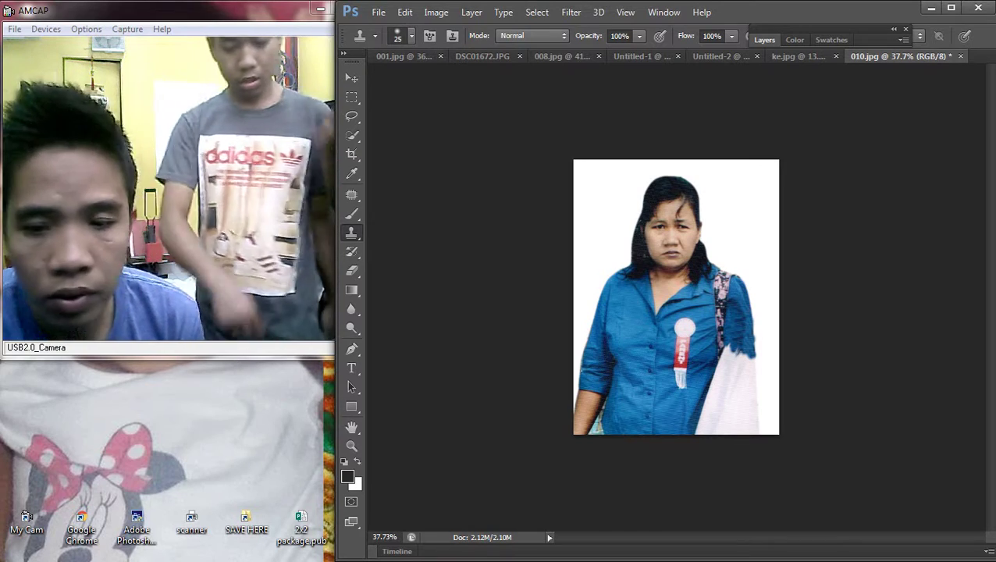
# - Draw a rectangular marquee around the woman's head and upper body
pyautogui.click(351, 154)
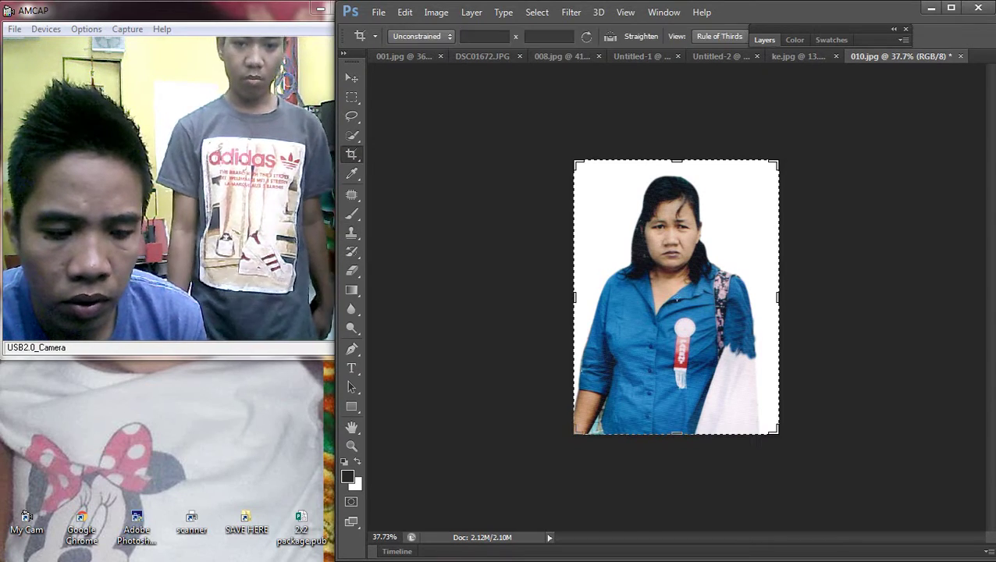
pyautogui.click(351, 96)
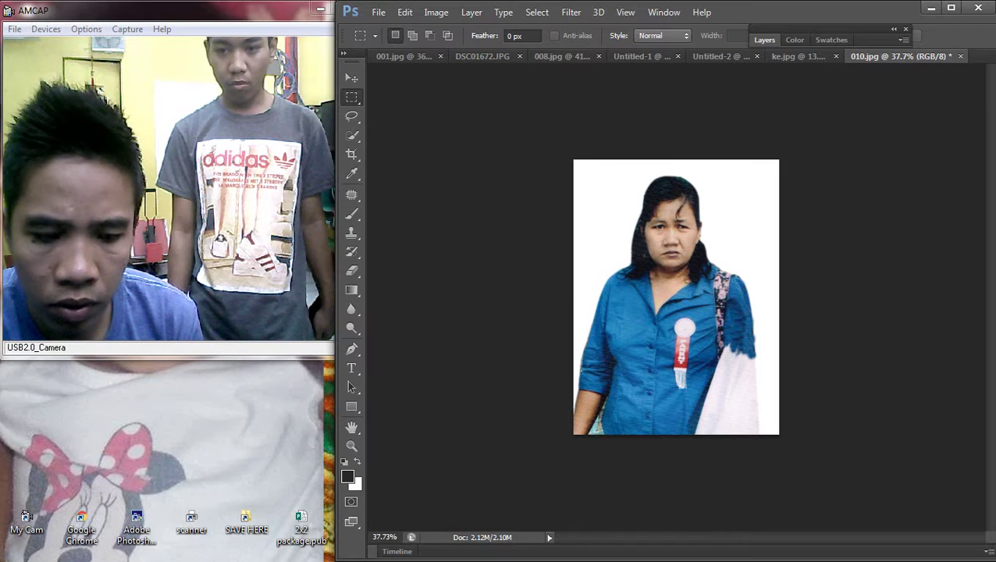
pyautogui.moveTo(594, 160); pyautogui.dragTo(778, 338)
pyautogui.moveTo(777, 260); pyautogui.dragTo(768, 258)
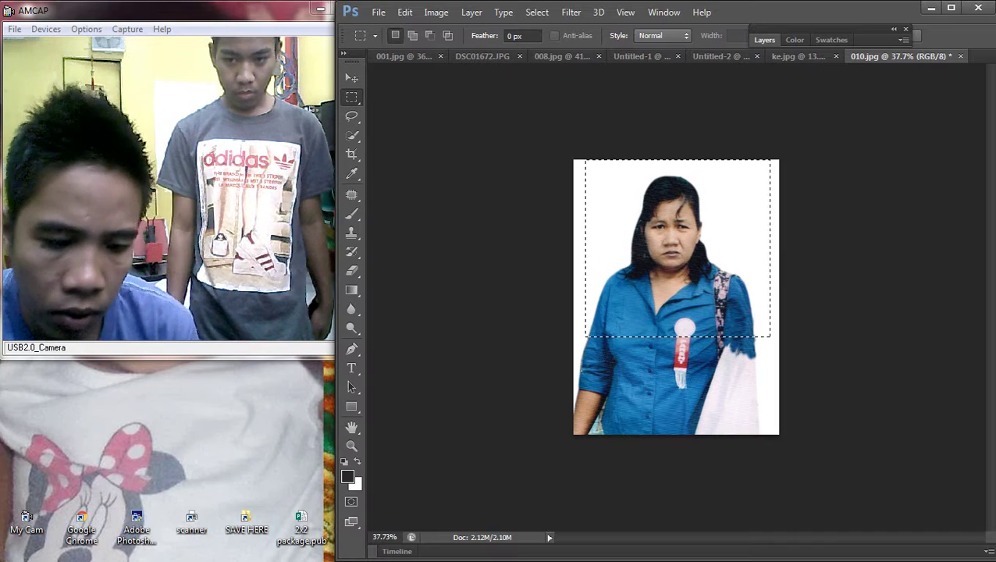
# - Cut the selection, fill the canvas white and rotate it 90° clockwise to landscape
pyautogui.hotkey('ctrl', 'x')
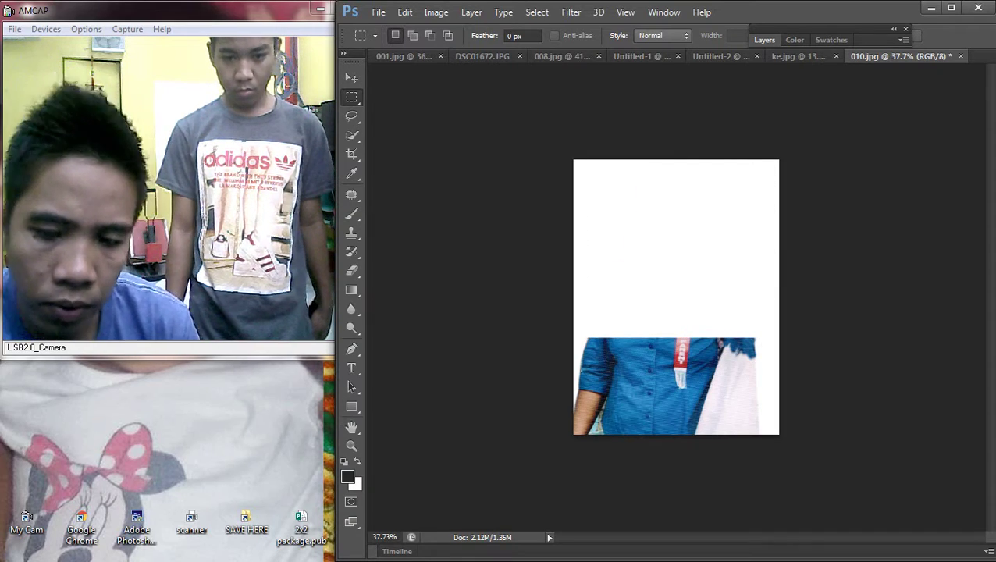
pyautogui.hotkey('ctrl', 'a')
pyautogui.press('Delete')
pyautogui.press('Return')
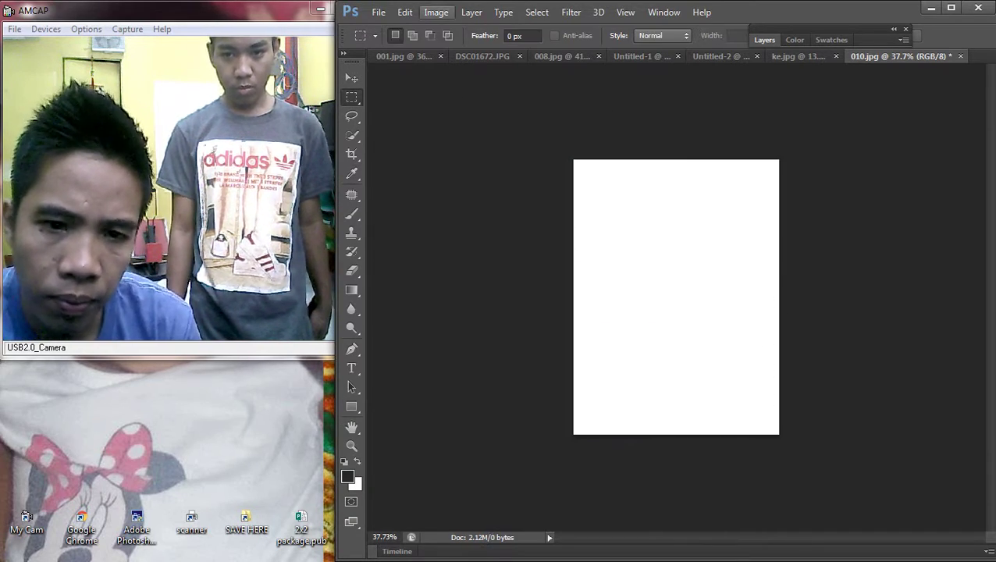
pyautogui.click(435, 11)
pyautogui.moveTo(500, 147)
pyautogui.click(622, 159)
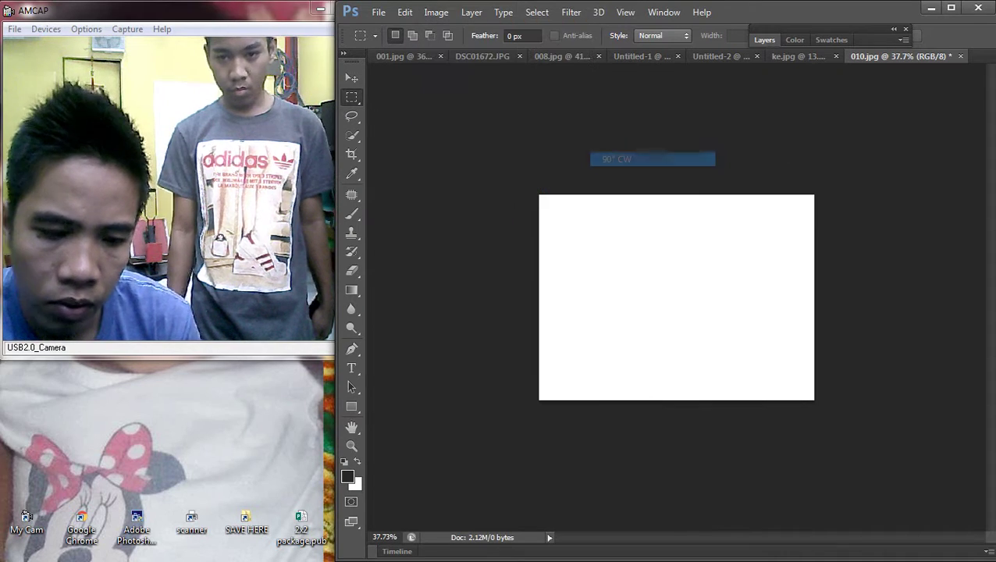
# - Paste the cut-out woman, reposition her and enlarge her to about 119%
pyautogui.hotkey('ctrl', 'v')
pyautogui.press('v')
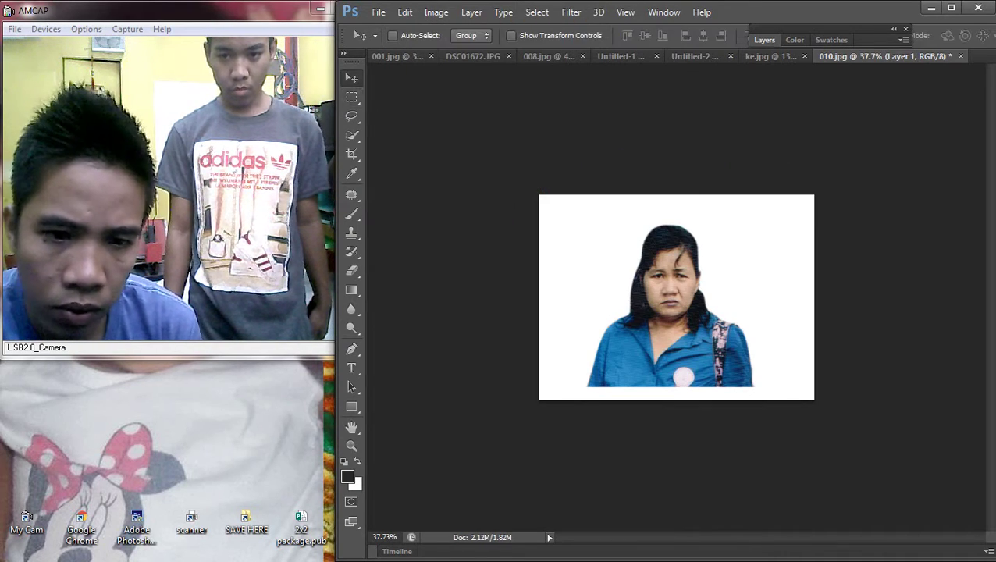
pyautogui.moveTo(711, 290); pyautogui.dragTo(679, 244)
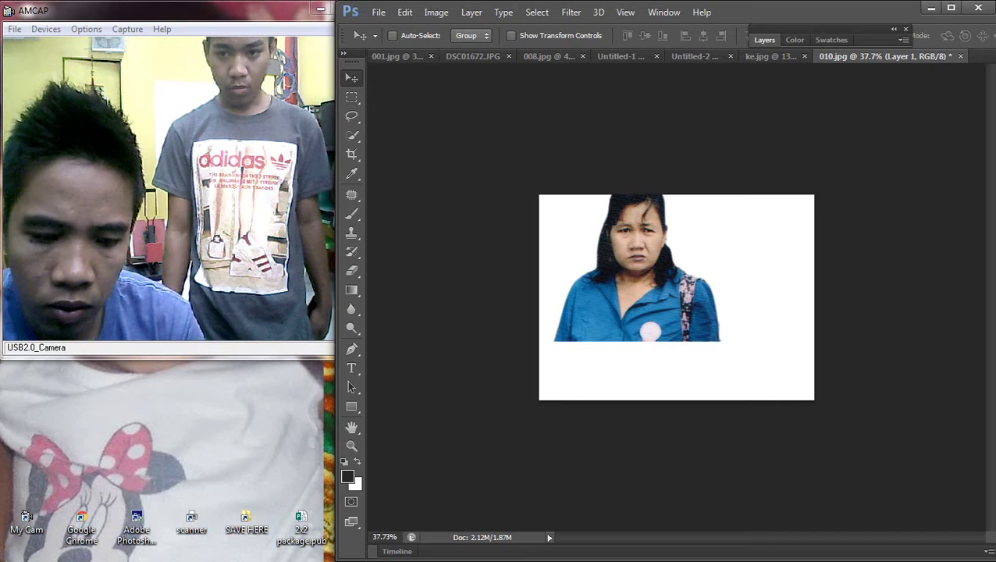
pyautogui.hotkey('ctrl', 't')
pyautogui.moveTo(735, 340); pyautogui.dragTo(763, 366)
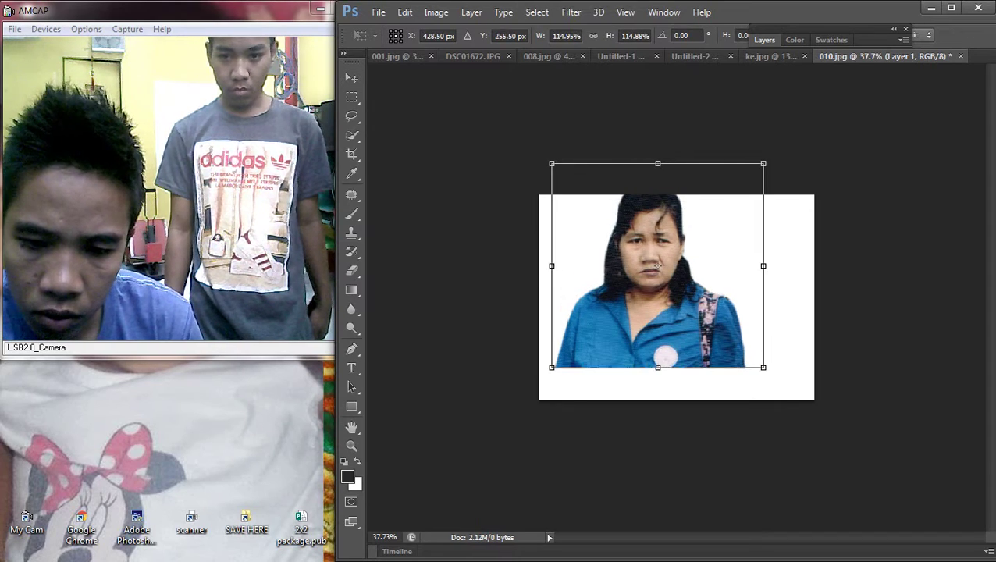
pyautogui.moveTo(714, 299); pyautogui.dragTo(731, 331)
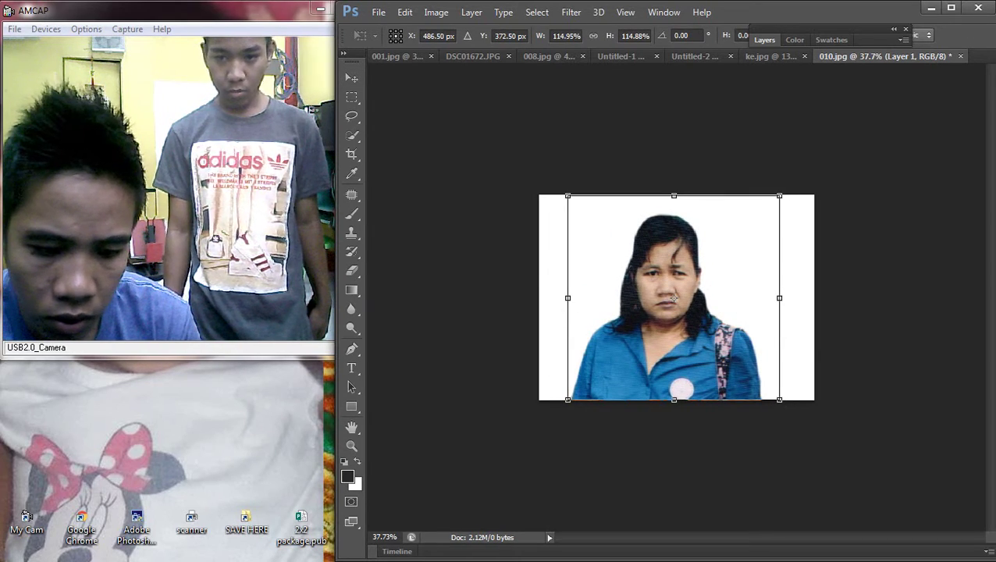
pyautogui.moveTo(567, 195); pyautogui.dragTo(558, 186)
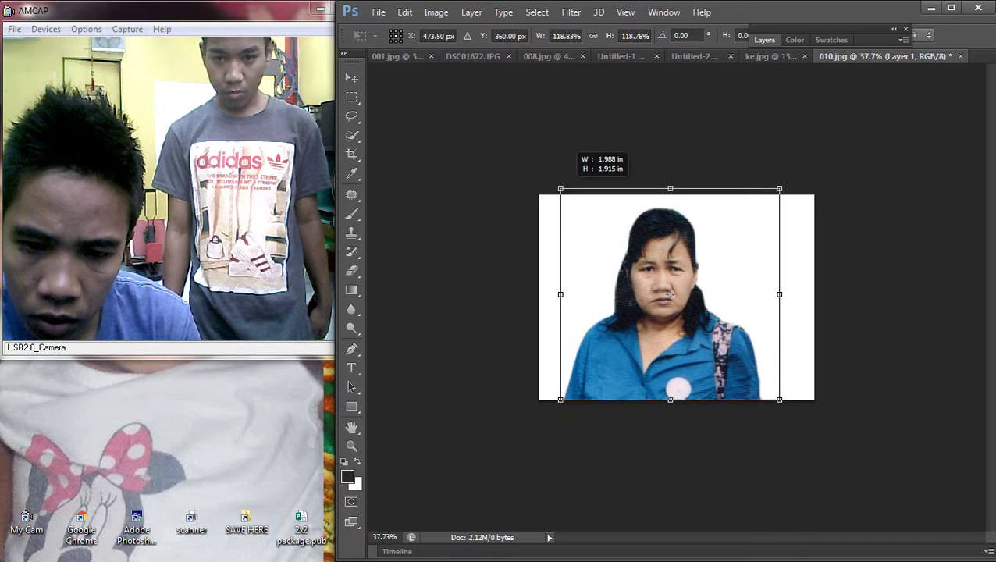
pyautogui.press('Return')
pyautogui.press('Right')
pyautogui.press('Right')
pyautogui.press('Right')
pyautogui.press('Right')
pyautogui.press('Right')
pyautogui.press('Right')
pyautogui.press('Right')
pyautogui.press('Right')
pyautogui.press('Right')
pyautogui.press('Right')
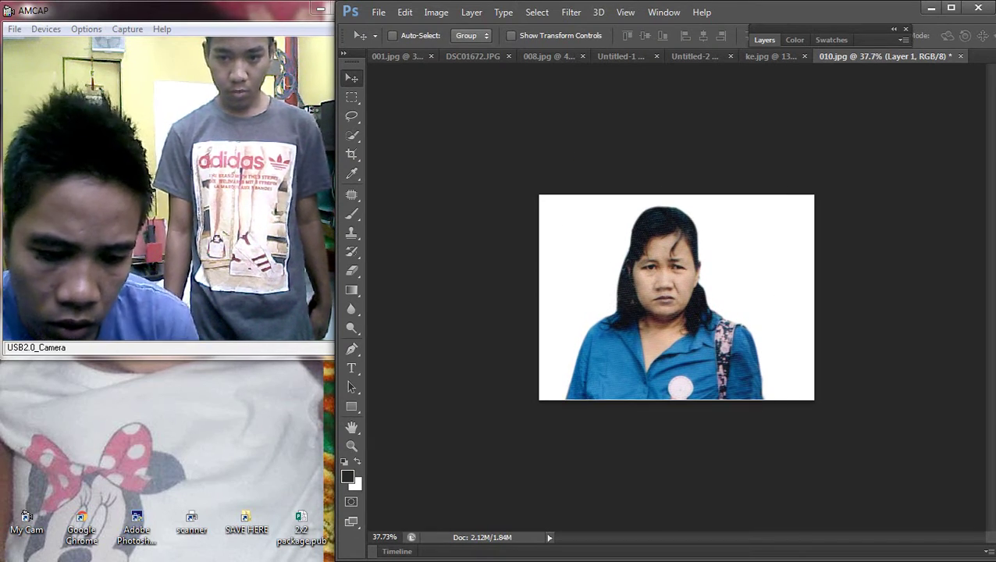
# - Make Layer 1 active and enlarge the woman a further 103%
pyautogui.scroll(1, 675, 297)
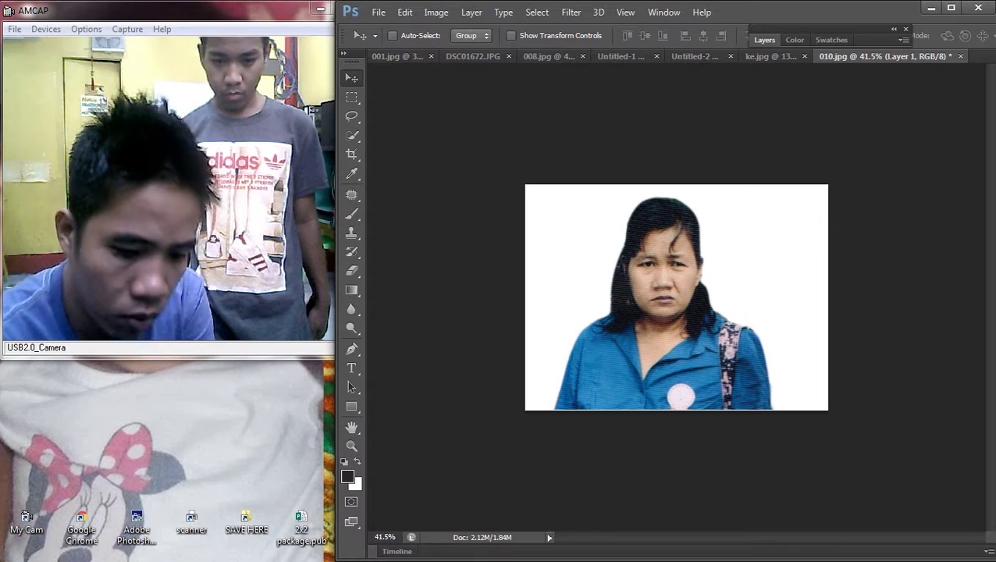
pyautogui.scroll(-1, 700, 306)
pyautogui.scroll(3, 700, 306)
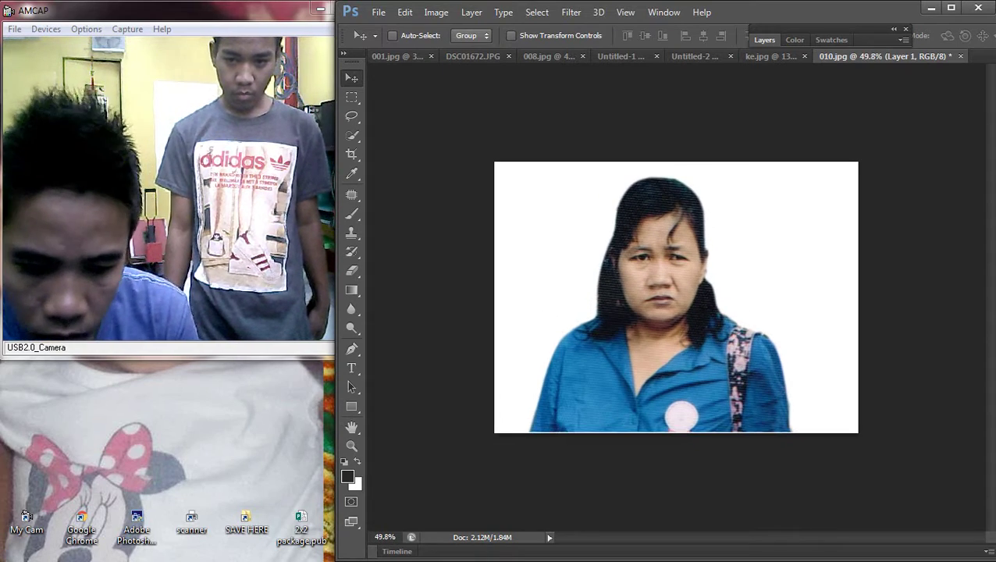
pyautogui.rightClick(700, 306)
pyautogui.click(737, 313)
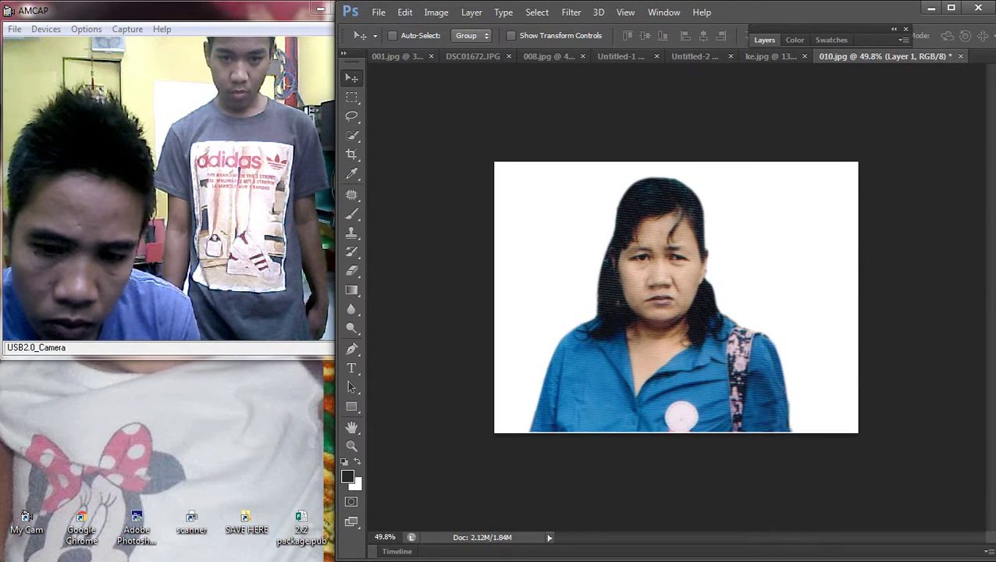
pyautogui.rightClick(710, 337)
pyautogui.click(733, 348)
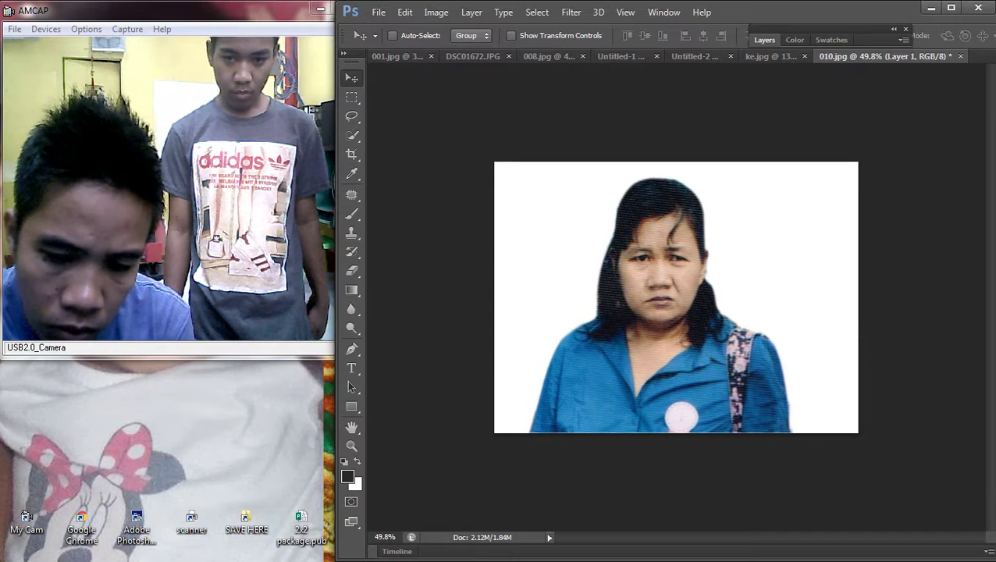
pyautogui.scroll(-2, 676, 296)
pyautogui.scroll(2, 676, 297)
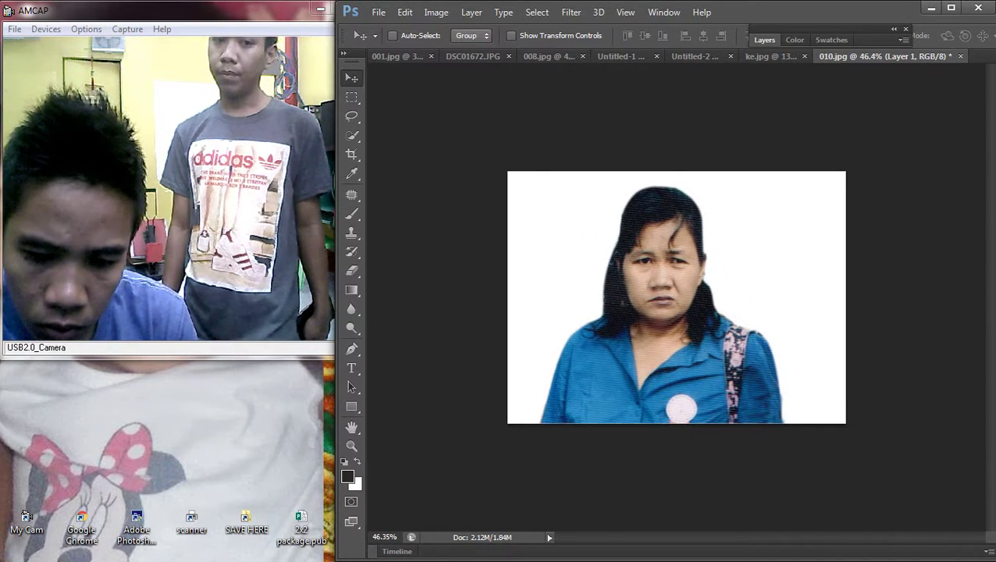
pyautogui.hotkey('ctrl', 't')
pyautogui.moveTo(804, 423); pyautogui.dragTo(814, 430)
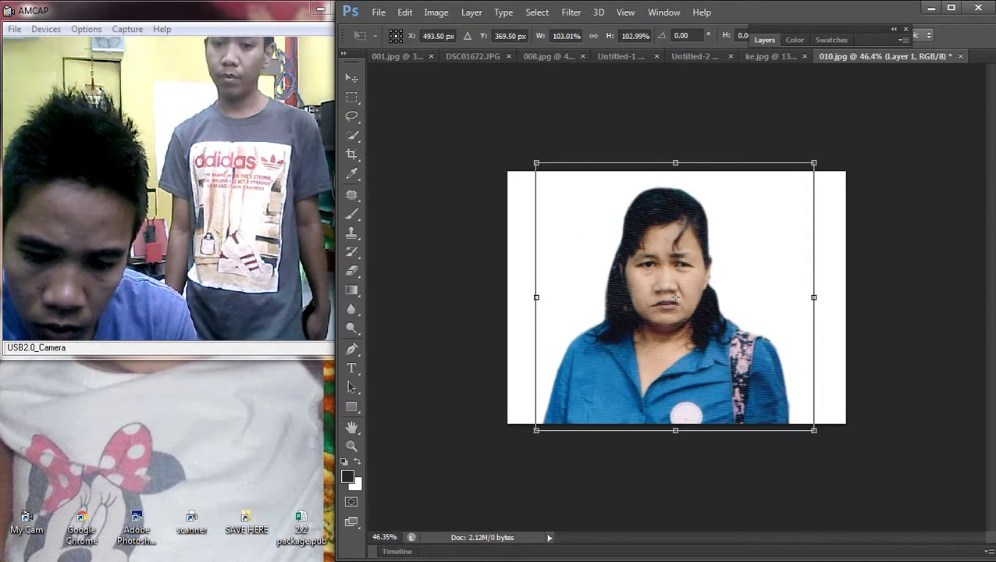
pyautogui.press('Return')
# - Zoom in and select the Patch tool
pyautogui.scroll(-2, 676, 297)
pyautogui.scroll(3, 676, 296)
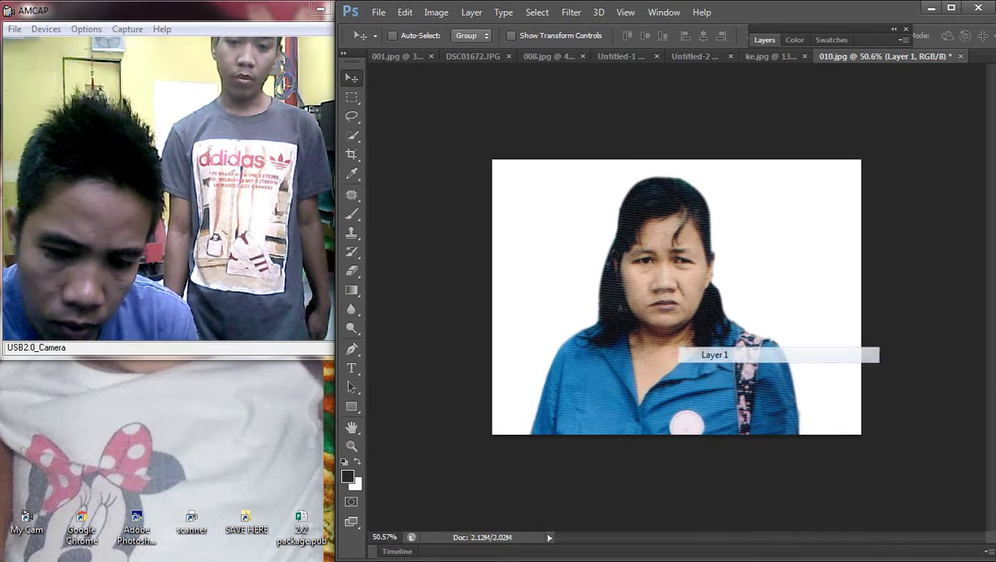
pyautogui.scroll(1, 676, 297)
pyautogui.press('j')
pyautogui.hotkey('shift', 'j')
pyautogui.scroll(1, 555, 345)
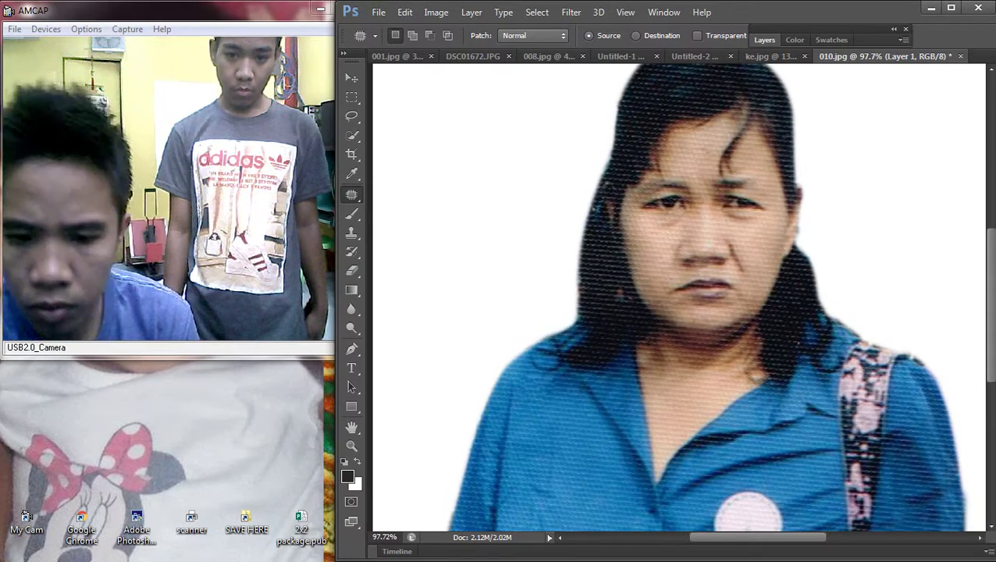
# - Switch to the Move tool and make Layer 1 the active layer
pyautogui.scroll(-3, 676, 296)
pyautogui.scroll(1, 676, 296)
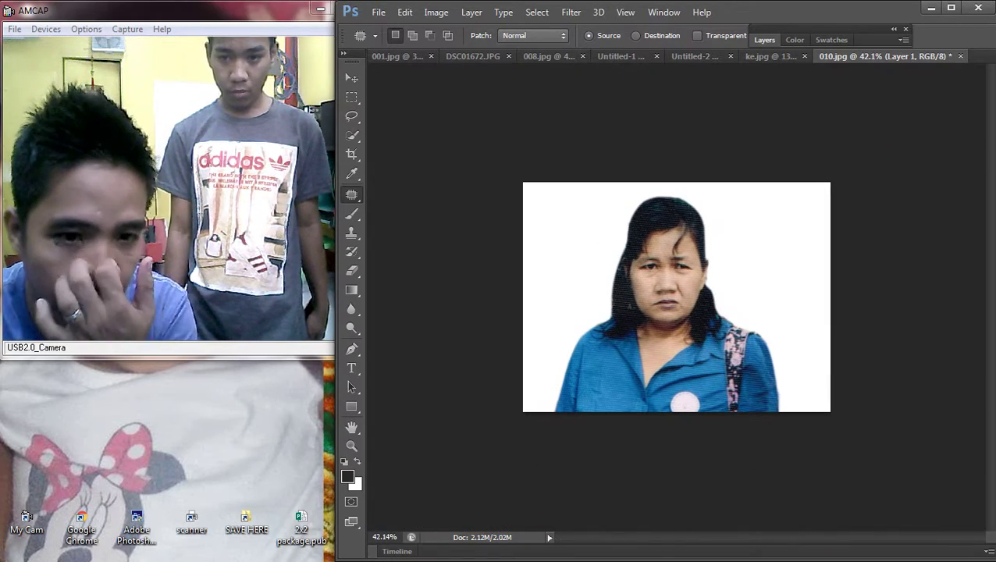
pyautogui.scroll(3, 723, 297)
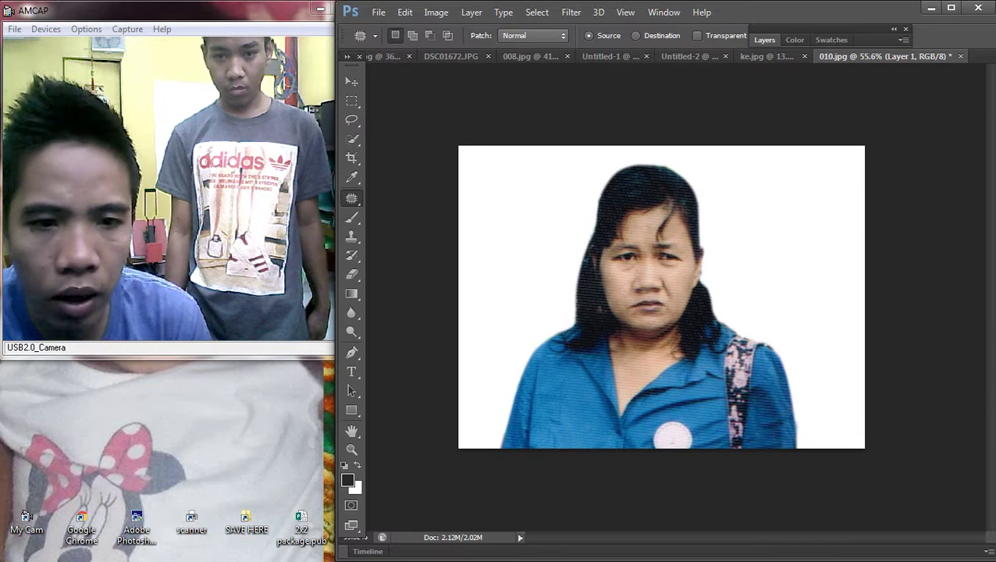
pyautogui.press('v')
pyautogui.rightClick(677, 329)
pyautogui.click(706, 337)
# - Nudge Layer 1 a few pixels right and bring up Curves
pyautogui.scroll(-1, 677, 328)
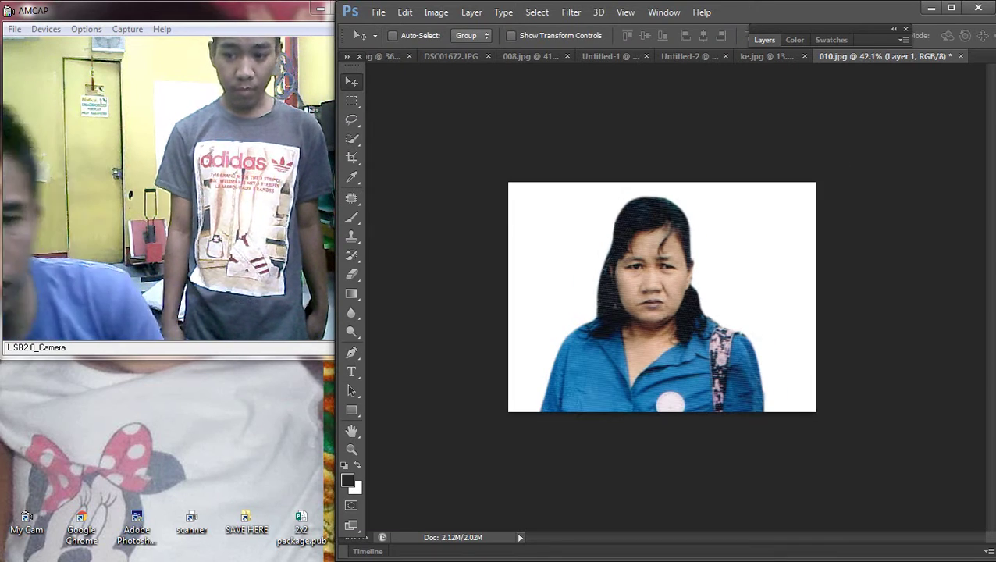
pyautogui.scroll(1, 649, 293)
pyautogui.rightClick(649, 294)
pyautogui.click(672, 302)
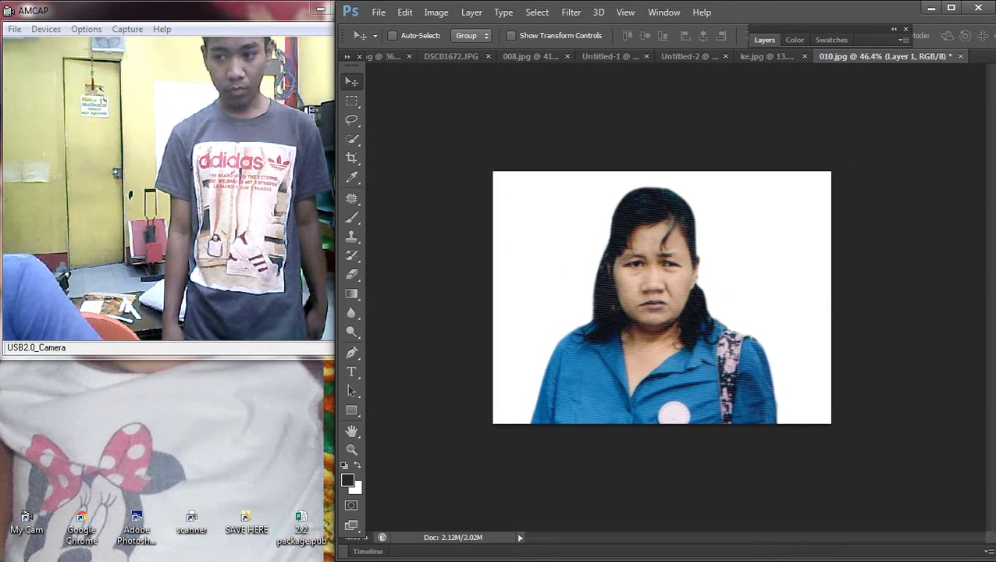
pyautogui.press('Right')
pyautogui.press('Right')
pyautogui.press('Right')
pyautogui.press('Right')
pyautogui.press('Right')
pyautogui.scroll(-1, 661, 297)
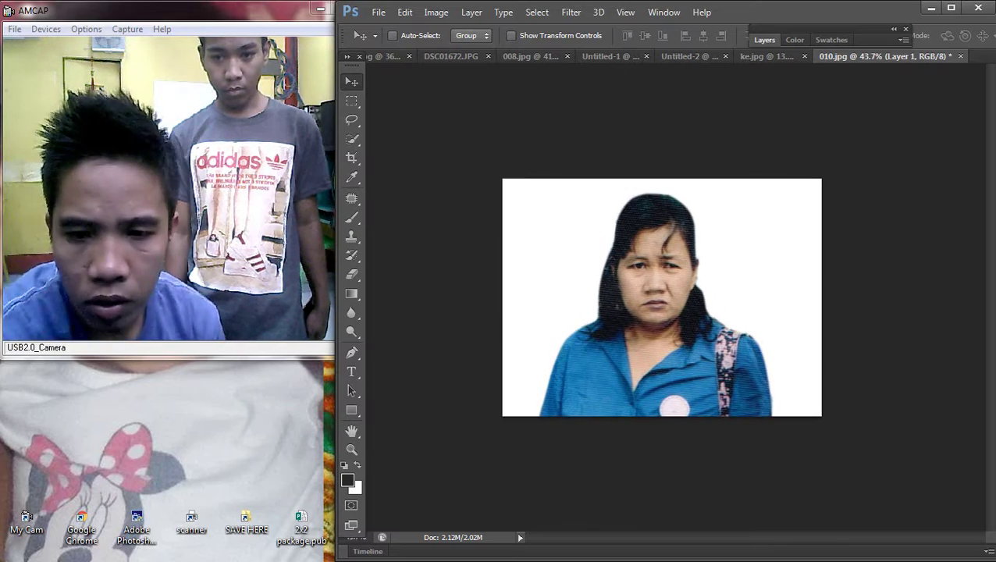
pyautogui.hotkey('ctrl', 'm')
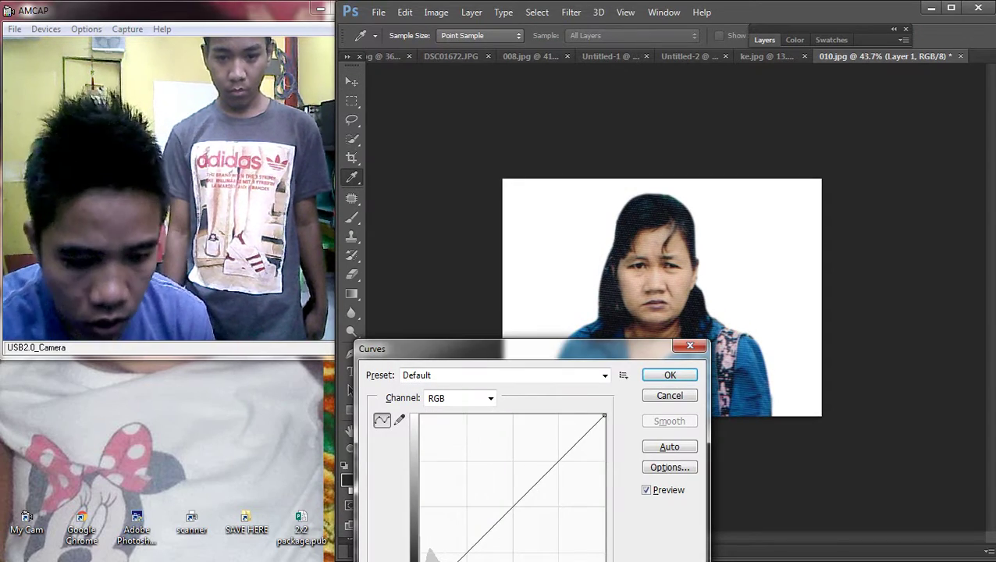
# - Lower the Curves midpoint to darken the photo, then enlarge the woman to about 103.5%
pyautogui.moveTo(521, 481); pyautogui.dragTo(521, 505)
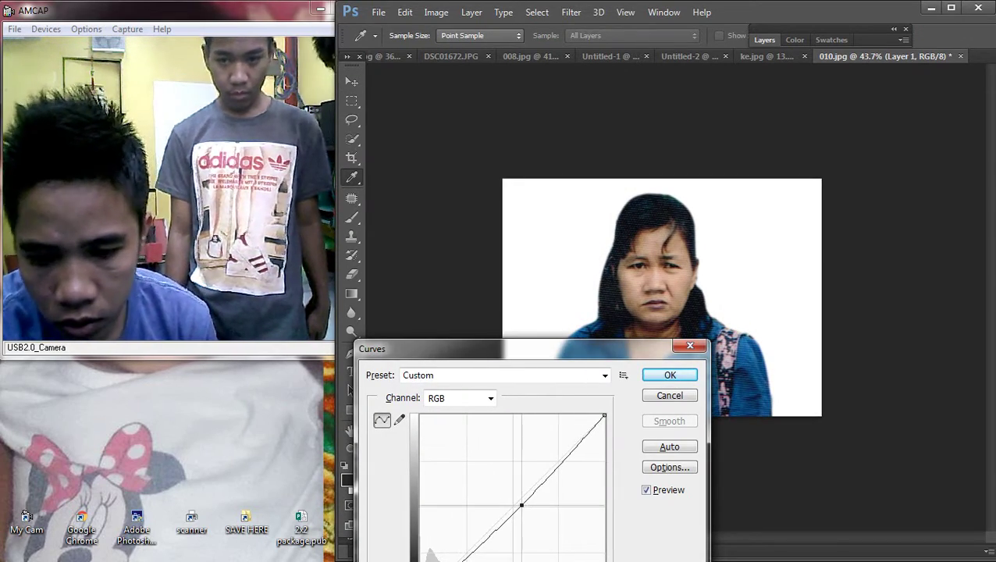
pyautogui.press('Return')
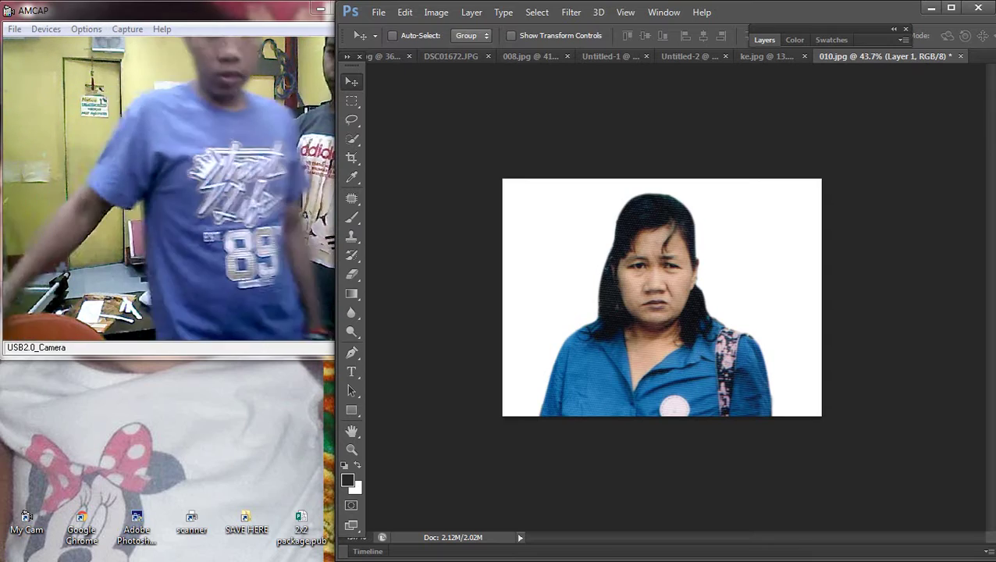
pyautogui.moveTo(993, 313)
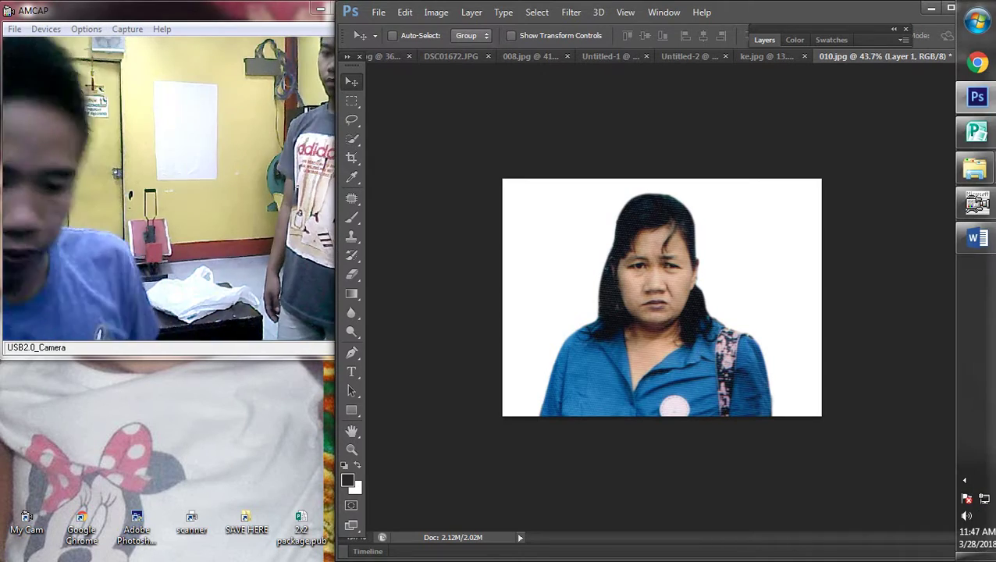
pyautogui.hotkey('ctrl', 't')
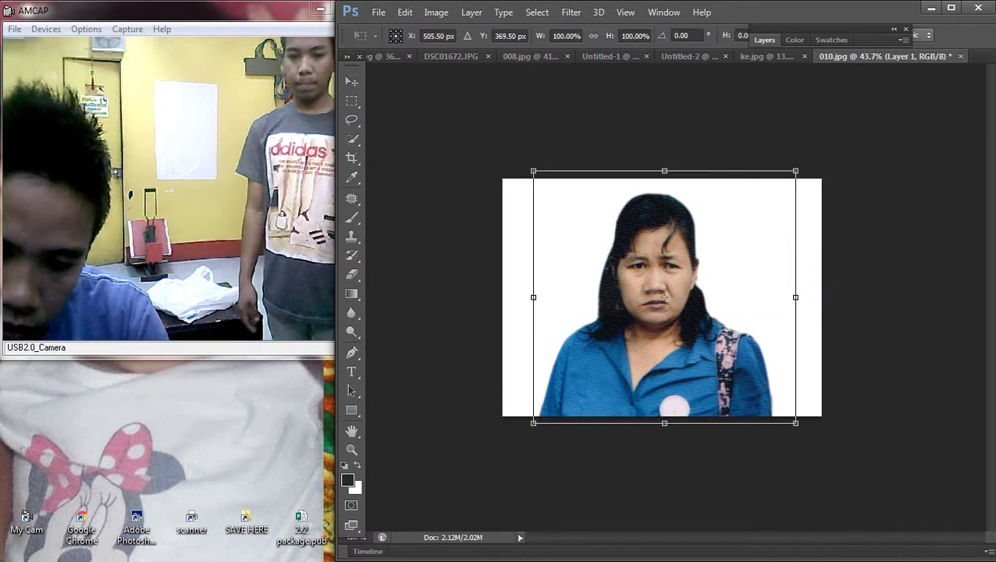
pyautogui.moveTo(795, 386); pyautogui.dragTo(800, 358)
pyautogui.press('Return')
pyautogui.scroll(-1, 662, 297)
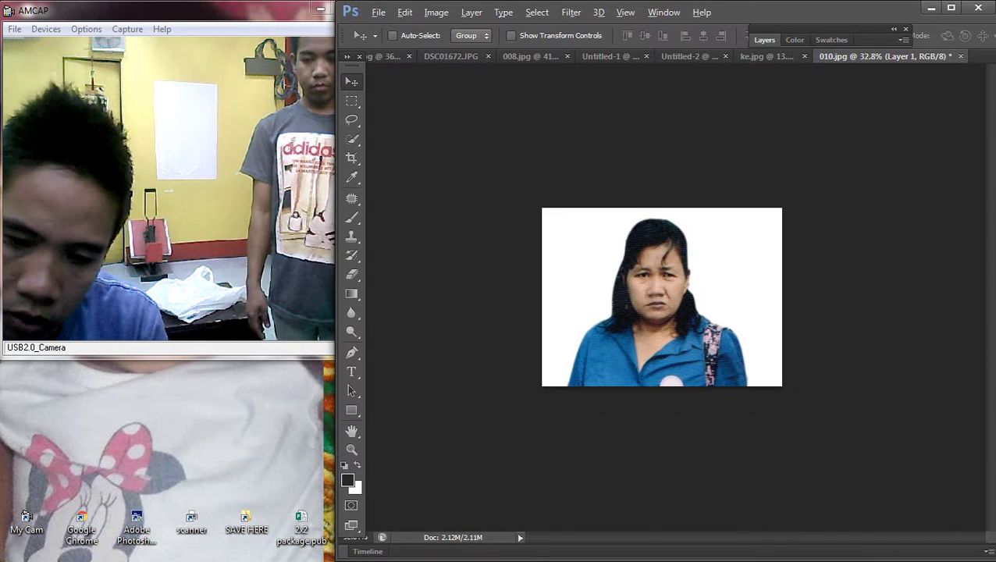
pyautogui.scroll(1, 662, 298)
pyautogui.scroll(2, 662, 297)
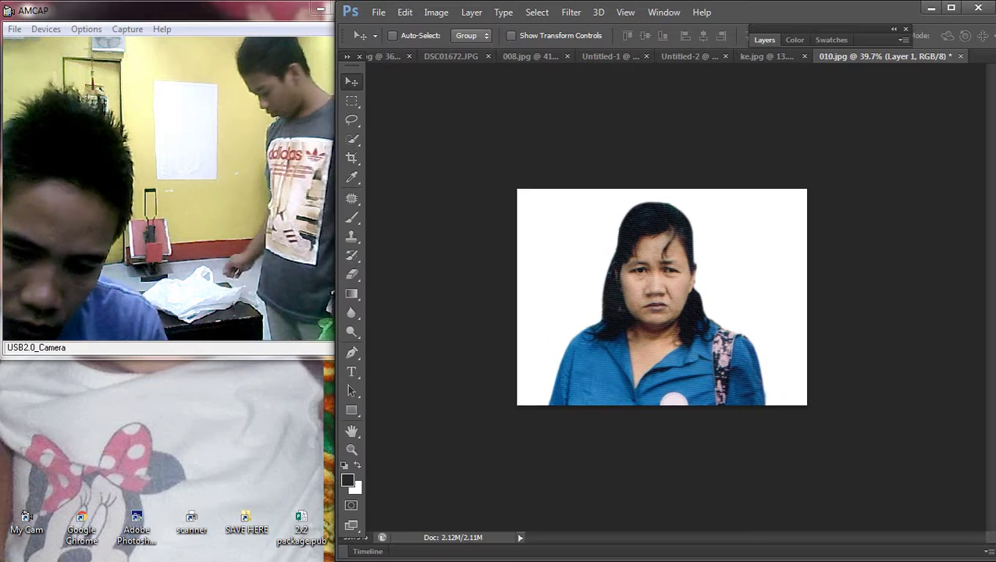
pyautogui.scroll(1, 662, 298)
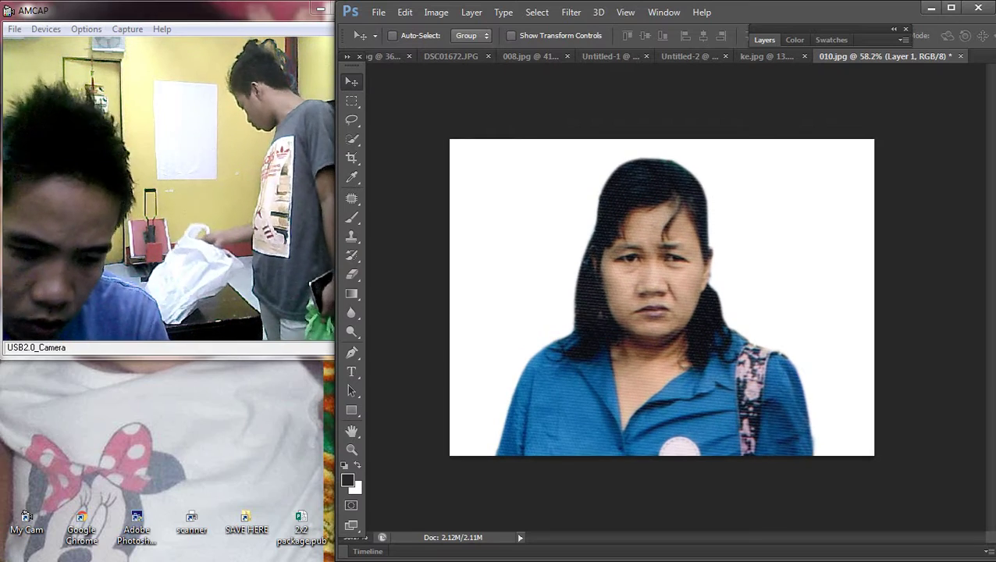
# - Try out Color Balance red and yellow–blue amounts, then dismiss the first attempt
pyautogui.press('i')
pyautogui.hotkey('ctrl', 'b')
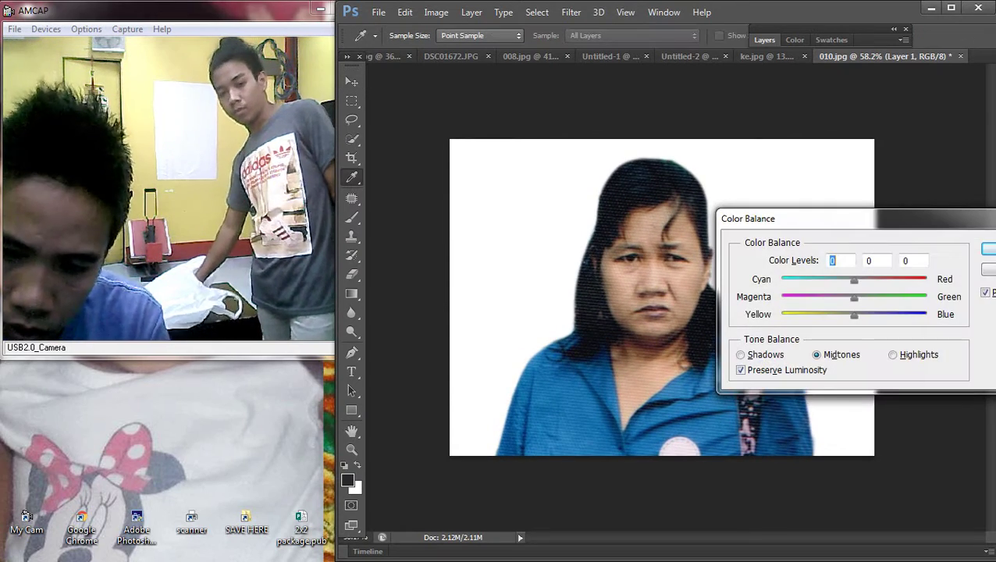
pyautogui.write('18')
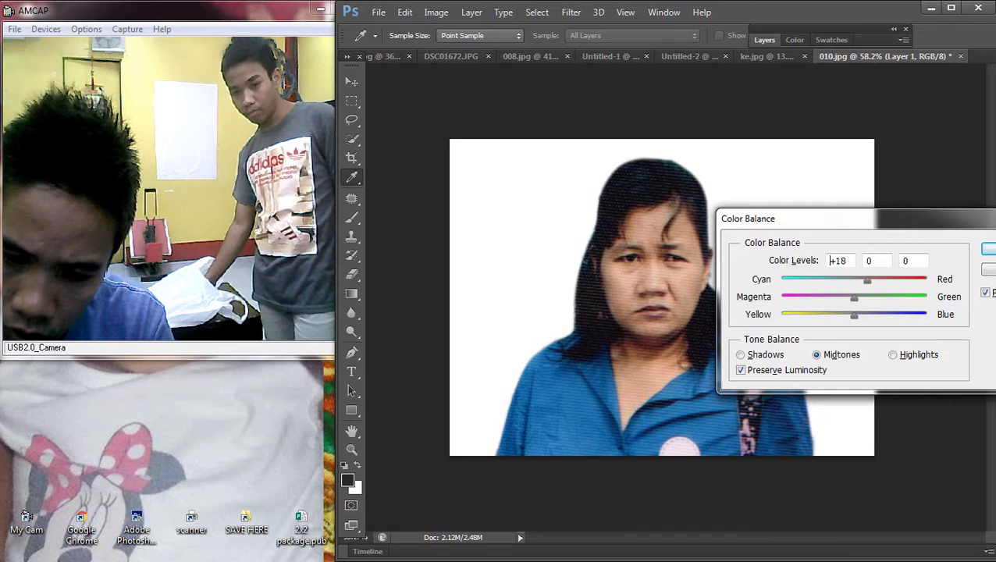
pyautogui.press('BackSpace')
pyautogui.write('1')
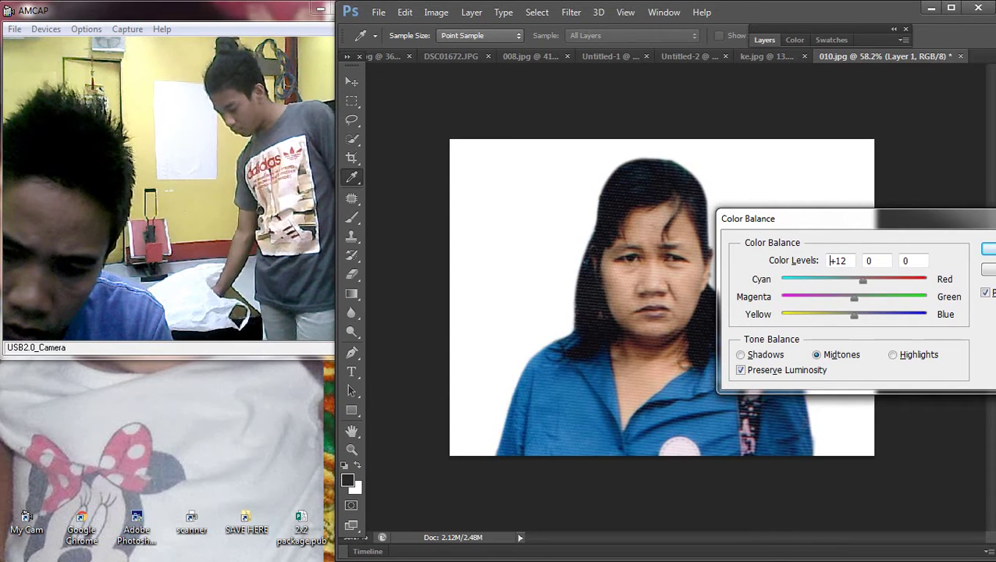
pyautogui.moveTo(854, 315); pyautogui.dragTo(859, 315)
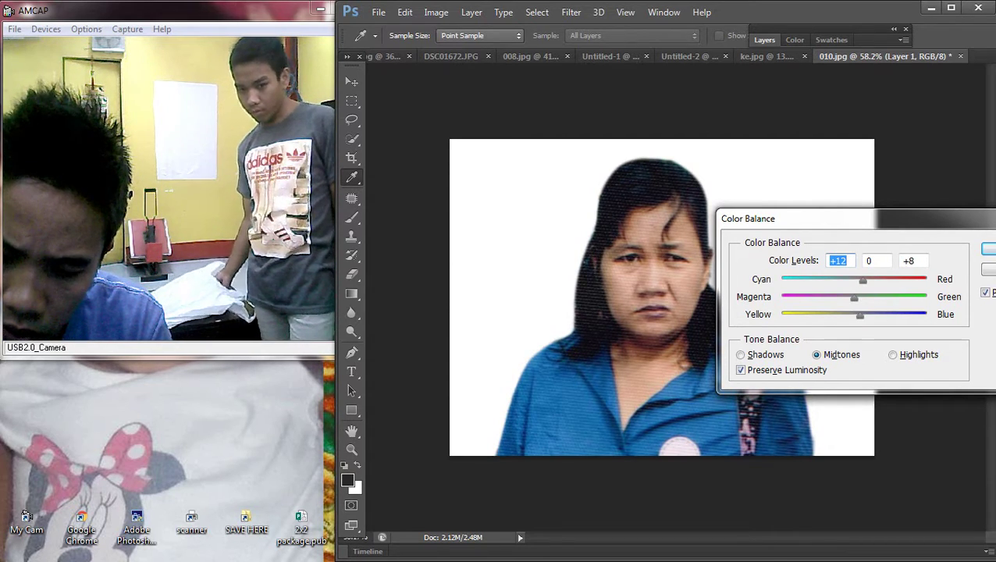
pyautogui.press('Tab')
pyautogui.press('Tab')
pyautogui.write('3')
pyautogui.press('Up')
pyautogui.press('Up')
pyautogui.press('Up')
pyautogui.press('Up')
pyautogui.press('Up')
pyautogui.press('Up')
pyautogui.press('Up')
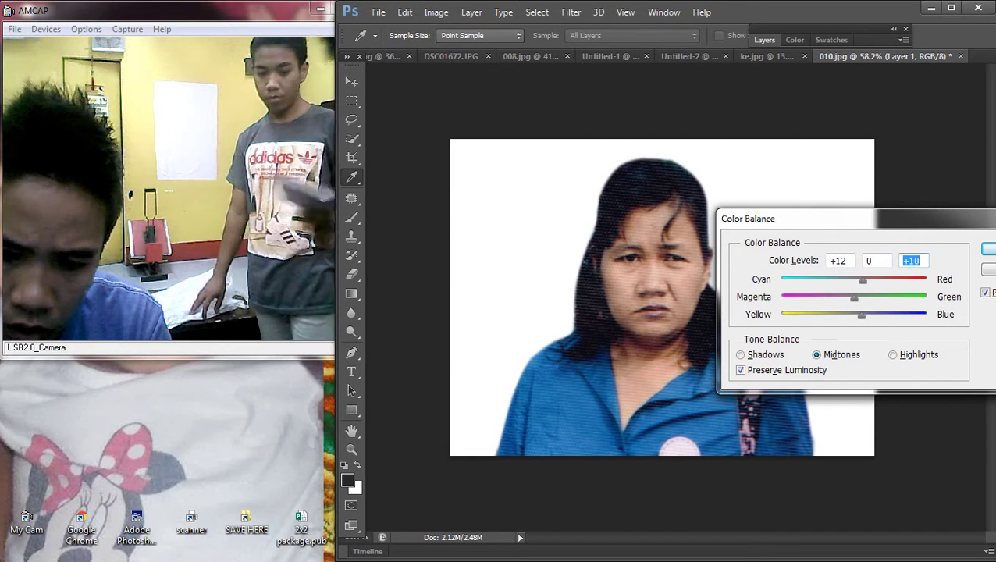
pyautogui.press('Down')
pyautogui.press('Down')
pyautogui.press('Down')
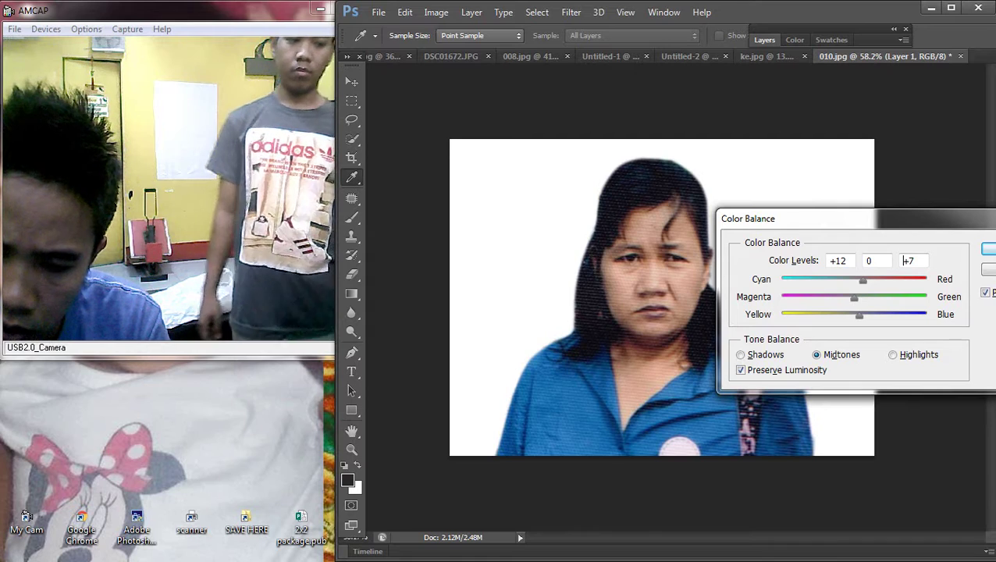
pyautogui.press('Down')
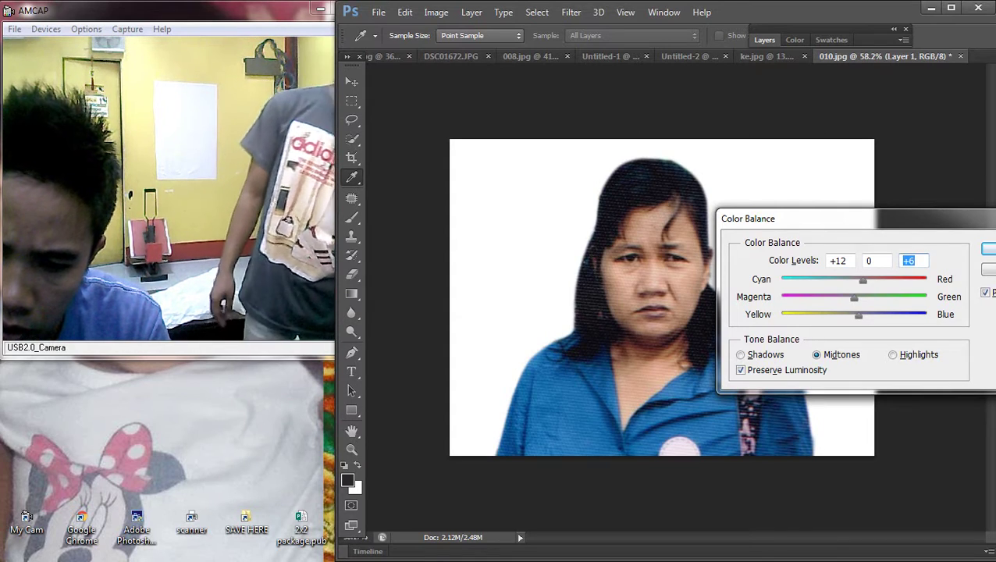
pyautogui.moveTo(862, 279); pyautogui.dragTo(870, 279)
pyautogui.press('Return')
# - Set Color Balance midtones to Red +18 and Blue -12 and apply
pyautogui.press('v')
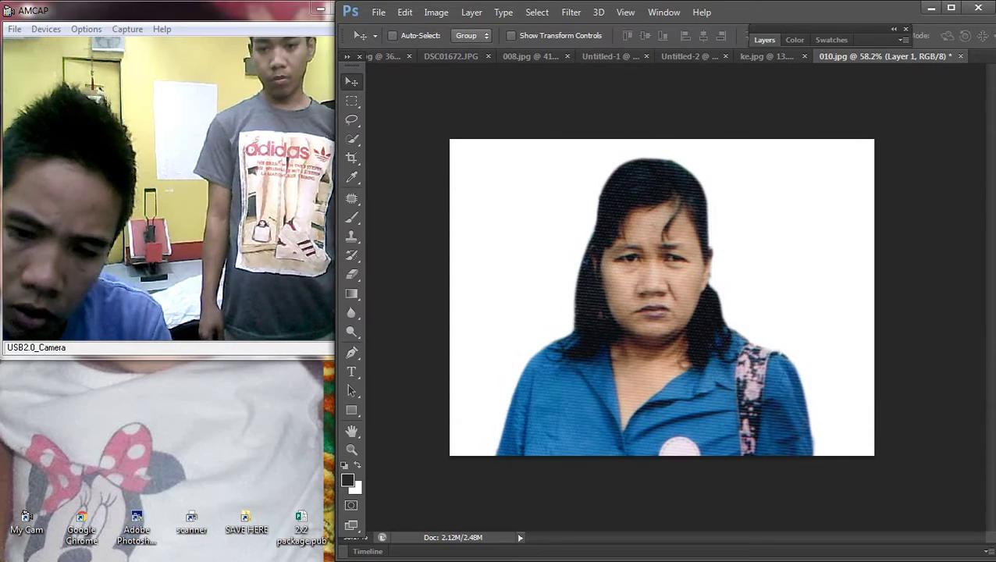
pyautogui.hotkey('ctrl', '0')
pyautogui.hotkey('ctrl', 'b')
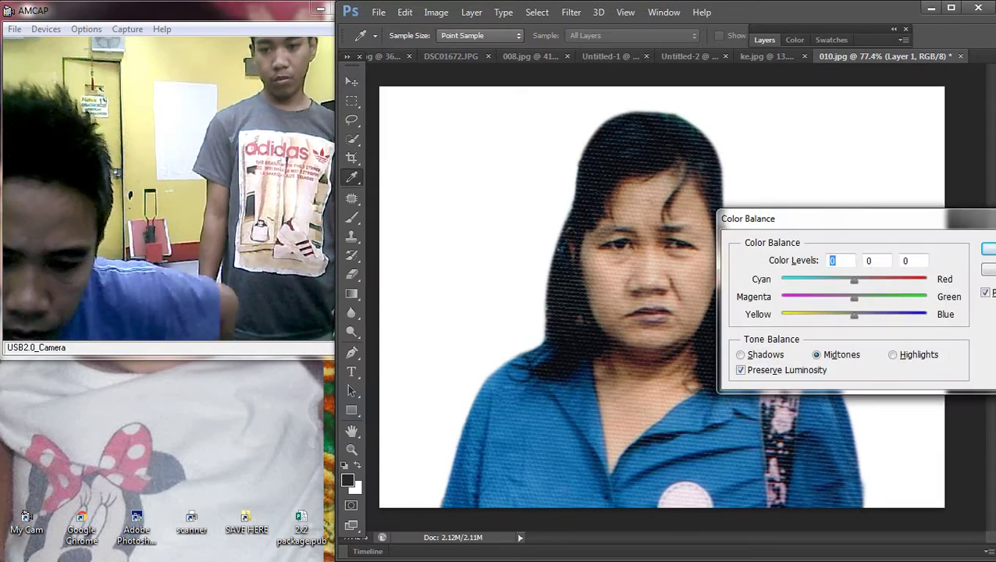
pyautogui.moveTo(854, 314); pyautogui.dragTo(844, 314)
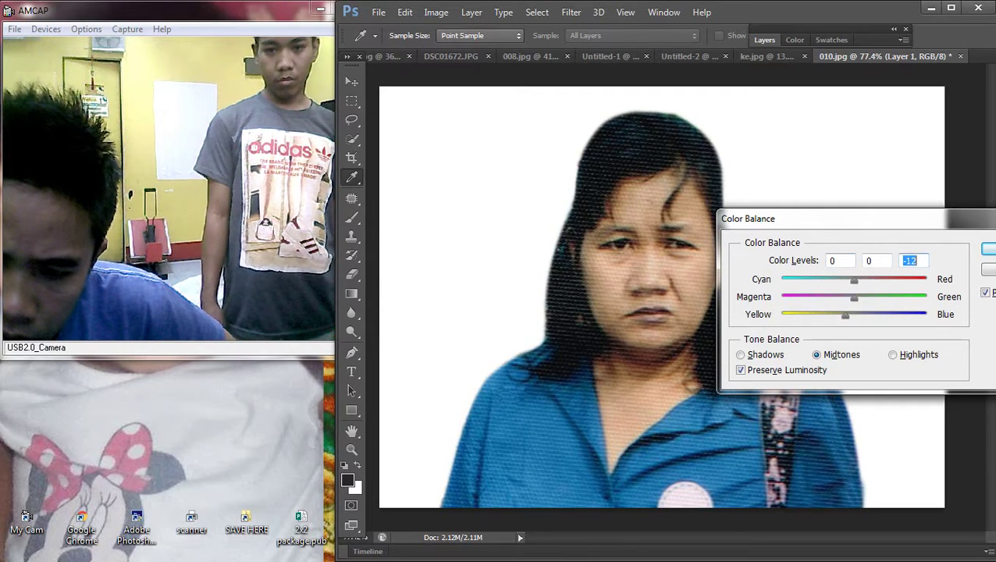
pyautogui.moveTo(854, 278); pyautogui.dragTo(866, 279)
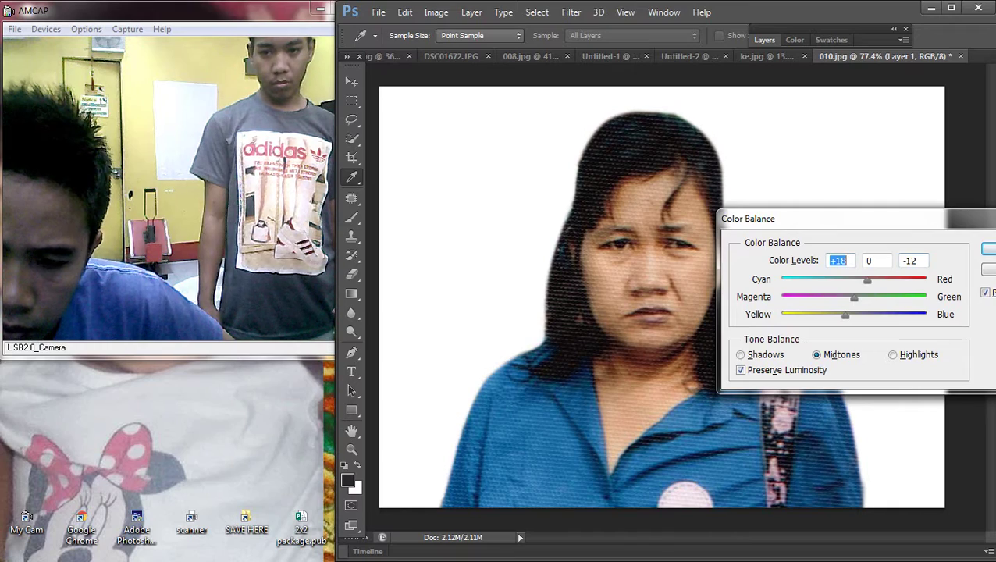
pyautogui.press('Return')
# - Brighten the image slightly by raising the Curves midpoint
pyautogui.press('v')
pyautogui.scroll(-2, 661, 296)
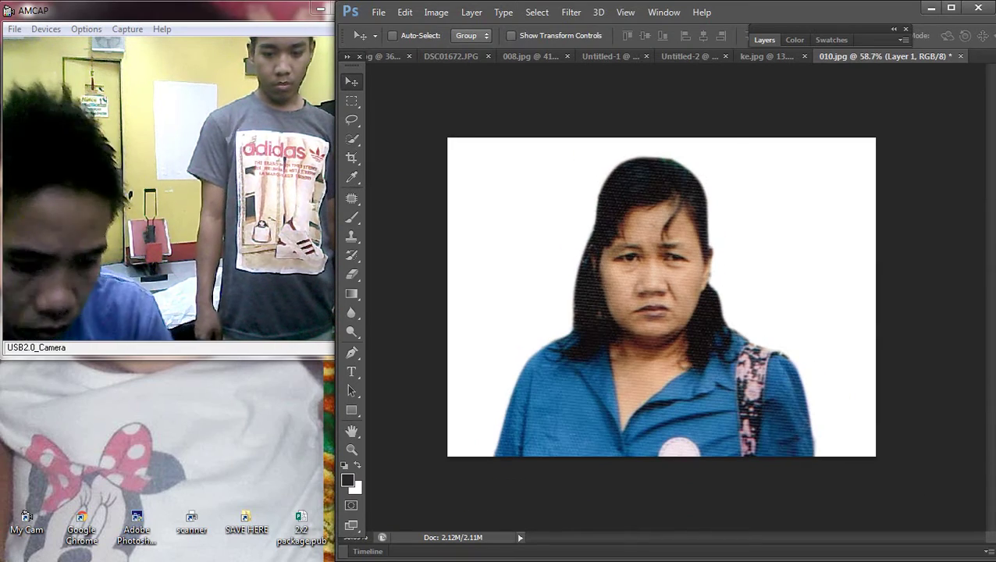
pyautogui.hotkey('ctrl', 'm')
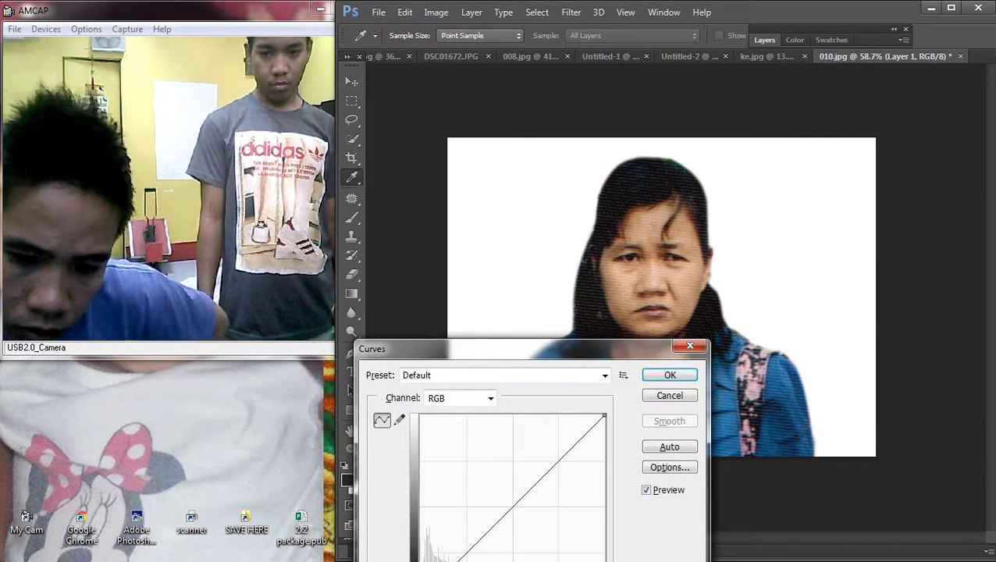
pyautogui.moveTo(519, 499); pyautogui.dragTo(524, 493)
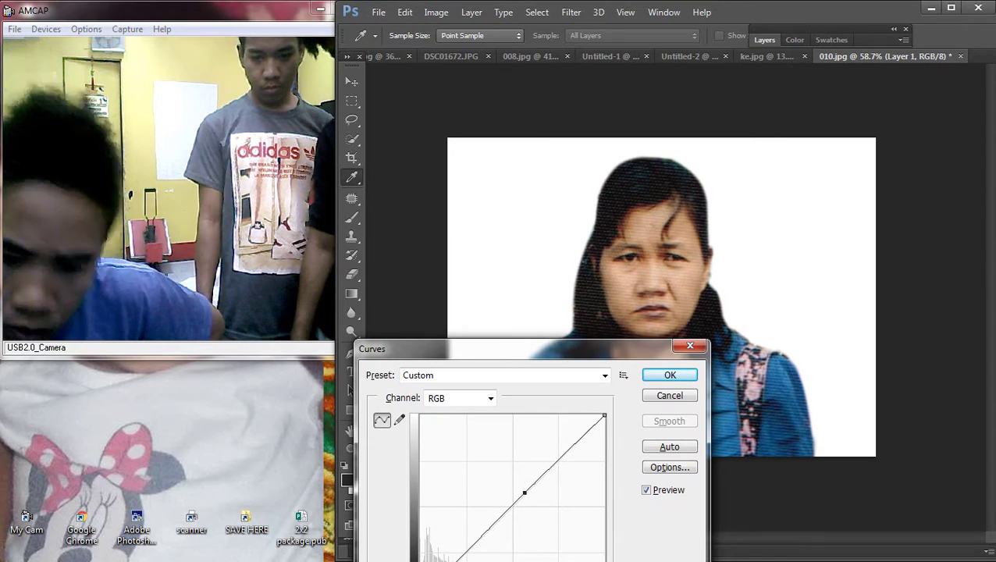
pyautogui.press('Return')
# - Patch the dark area under the woman's left eye
pyautogui.press('j')
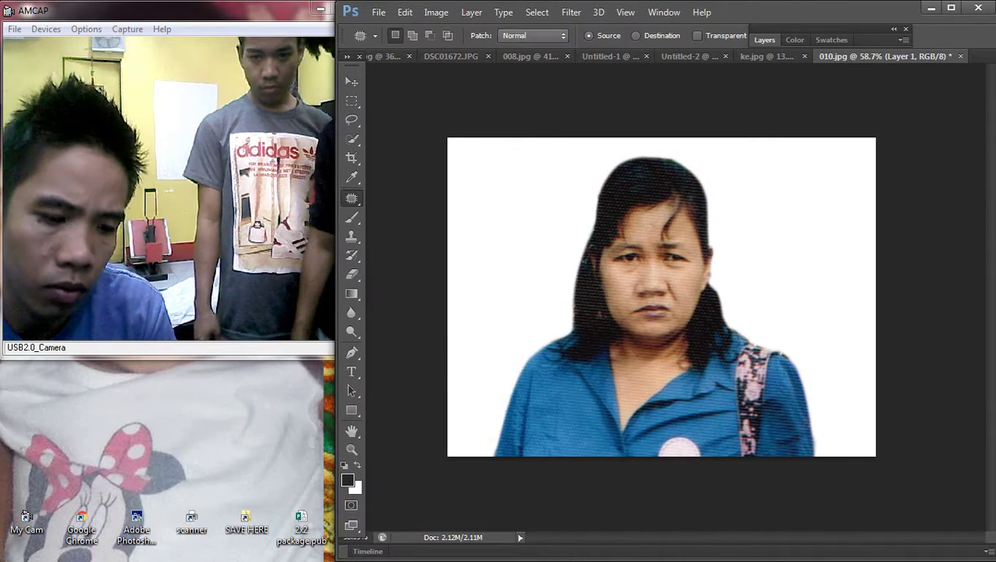
pyautogui.scroll(6, 634, 282)
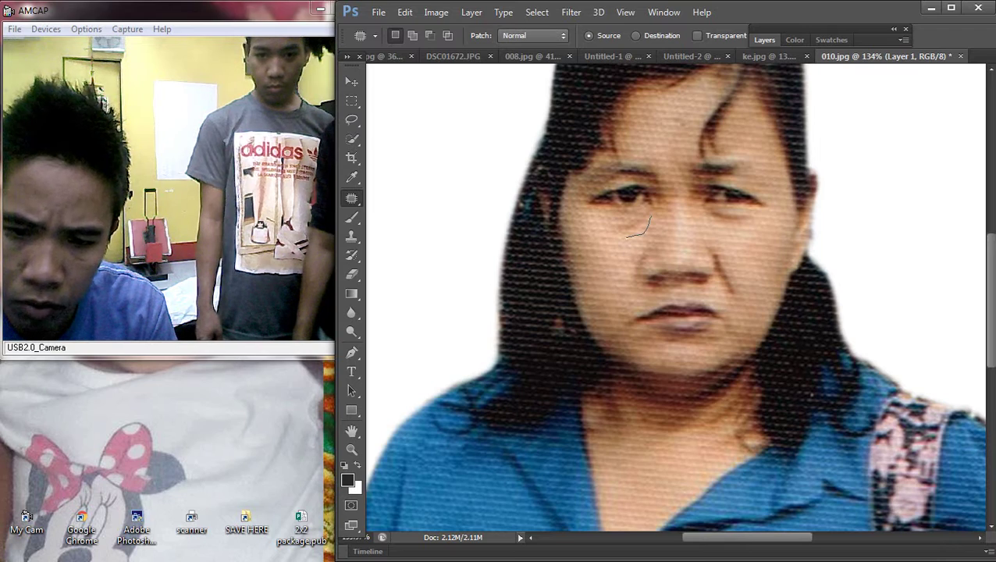
pyautogui.moveTo(649, 219)
pyautogui.mouseDown()
pyautogui.moveTo(613, 204)
pyautogui.moveTo(632, 261)
pyautogui.moveTo(598, 223)
pyautogui.moveTo(613, 256)
pyautogui.mouseUp()
pyautogui.hotkey('ctrl', 'd')
pyautogui.hotkey('ctrl', 'd')
# - Outline a small spot near the cheek for patching
pyautogui.scroll(-5, 661, 297)
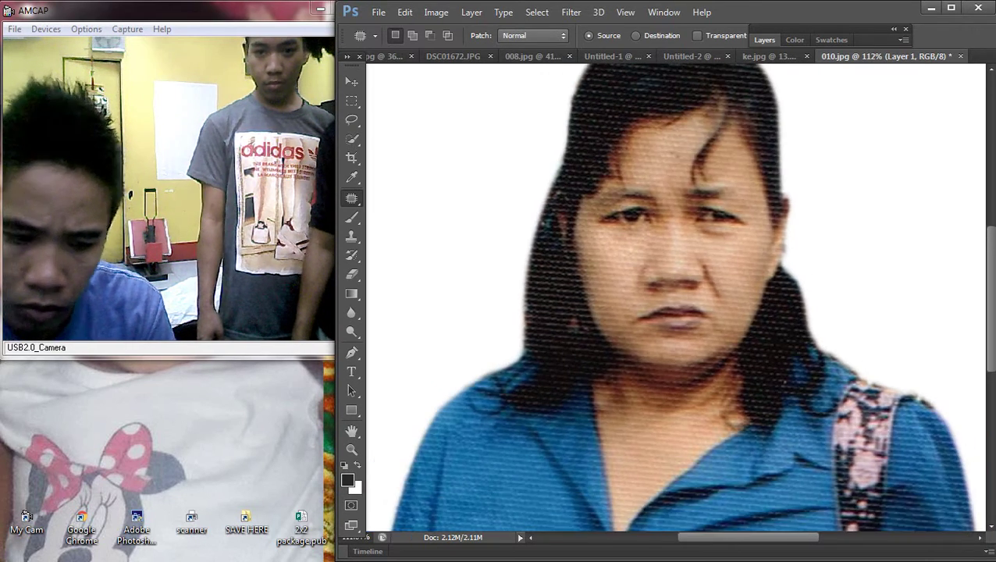
pyautogui.scroll(-6, 662, 297)
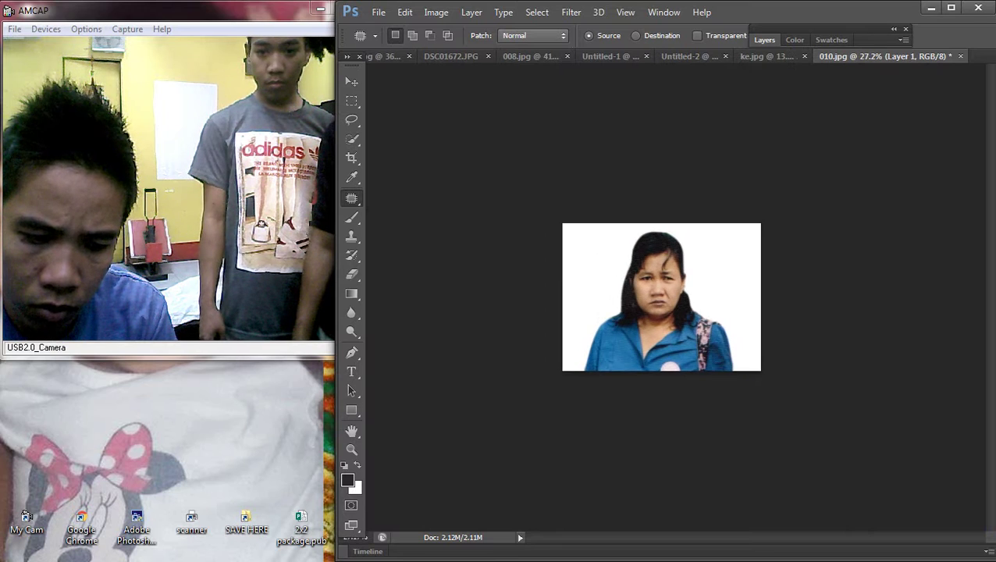
pyautogui.scroll(-1, 662, 297)
pyautogui.scroll(4, 661, 297)
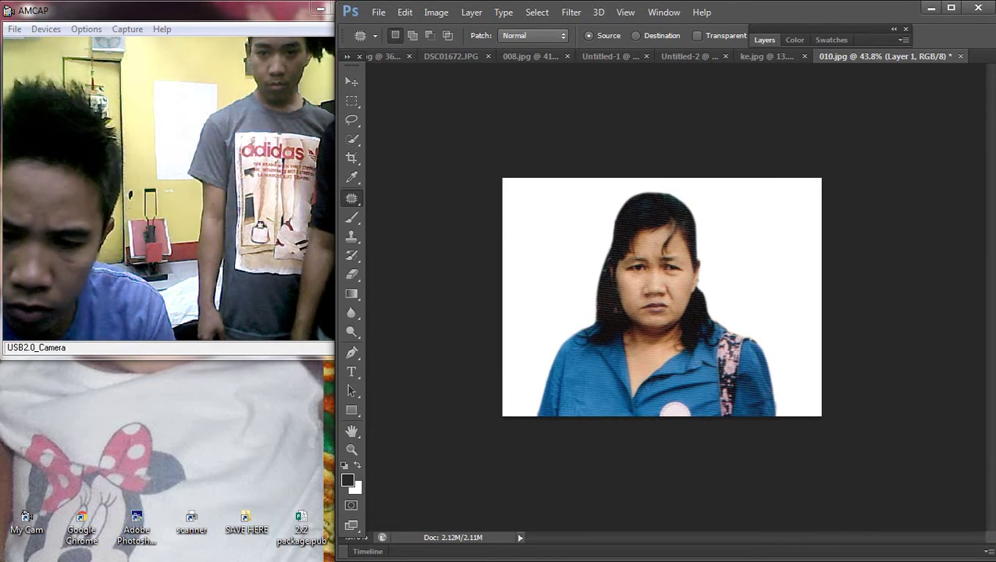
pyautogui.scroll(3, 661, 297)
pyautogui.moveTo(593, 312); pyautogui.dragTo(590, 320)
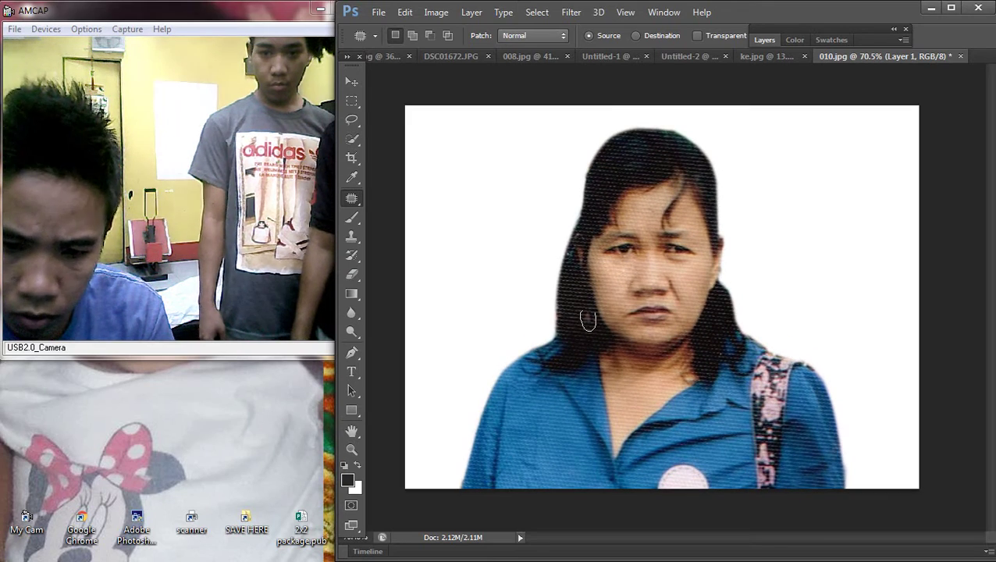
pyautogui.scroll(-4, 662, 297)
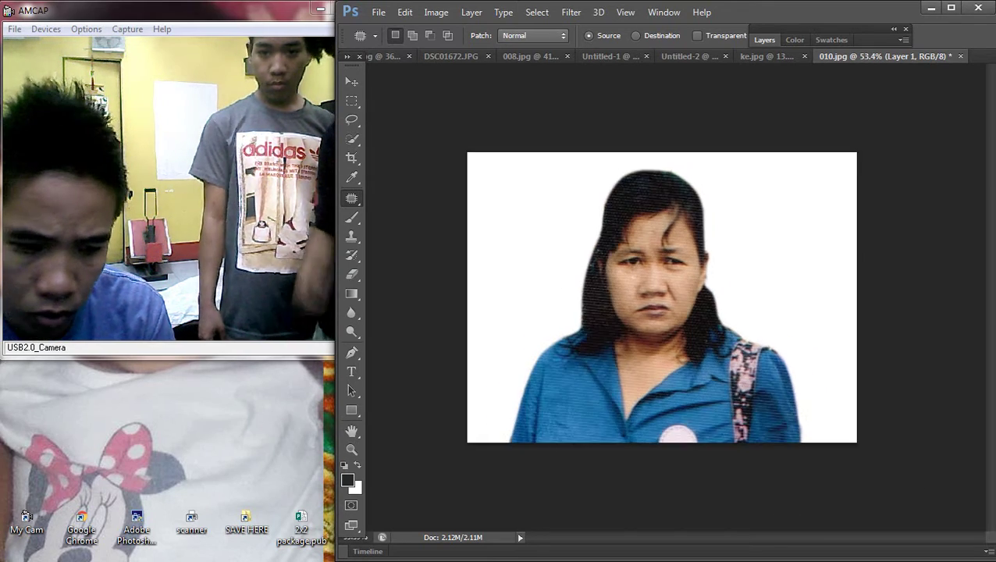
pyautogui.scroll(3, 662, 296)
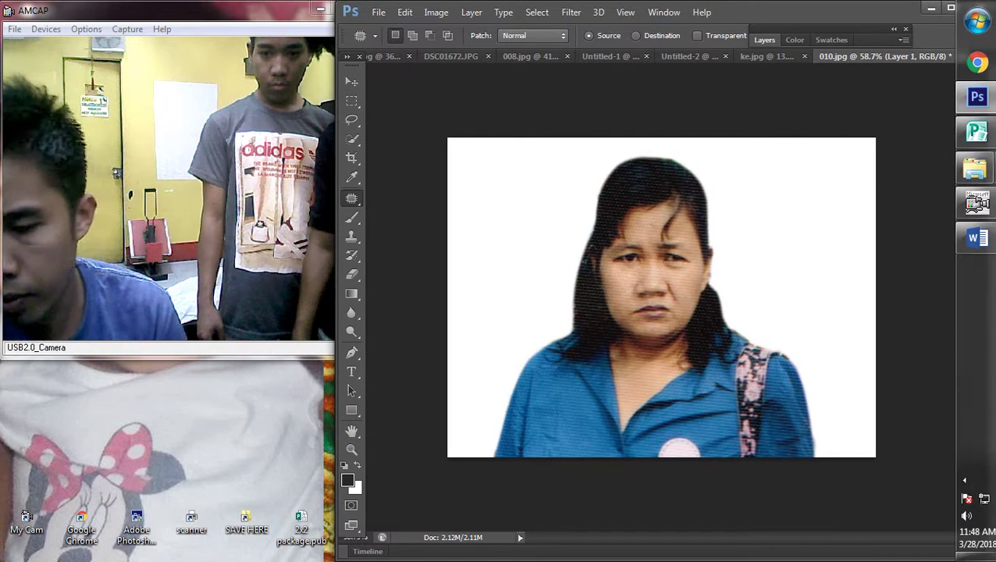
pyautogui.scroll(-1, 662, 297)
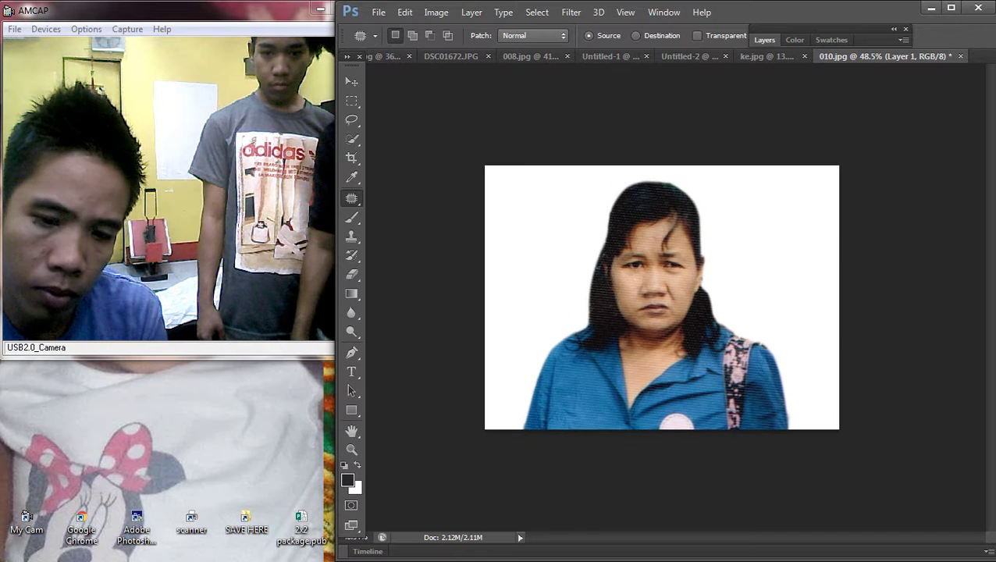
# - Enlarge the portrait layer to about 103% with Free Transform
pyautogui.press('v')
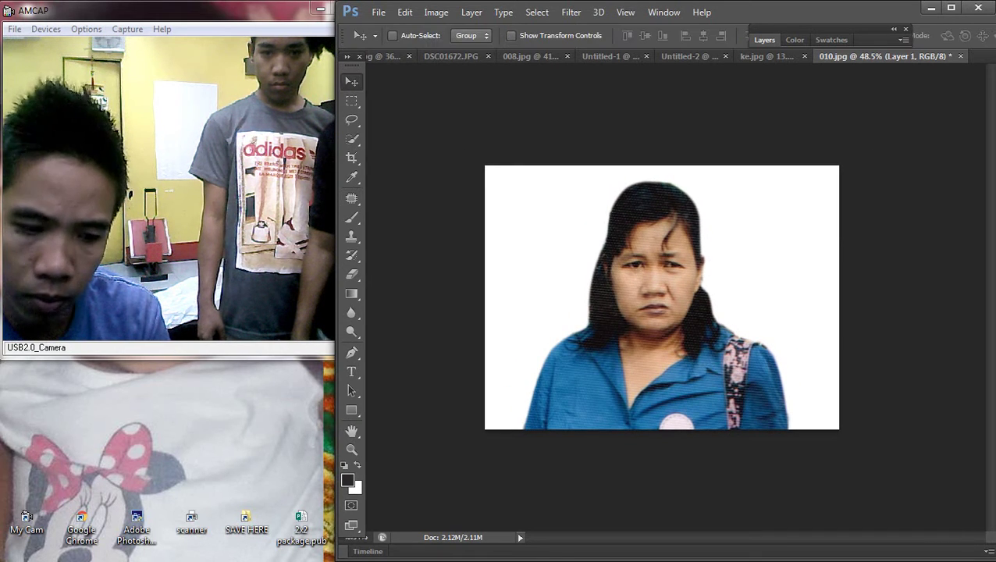
pyautogui.hotkey('ctrl', 't')
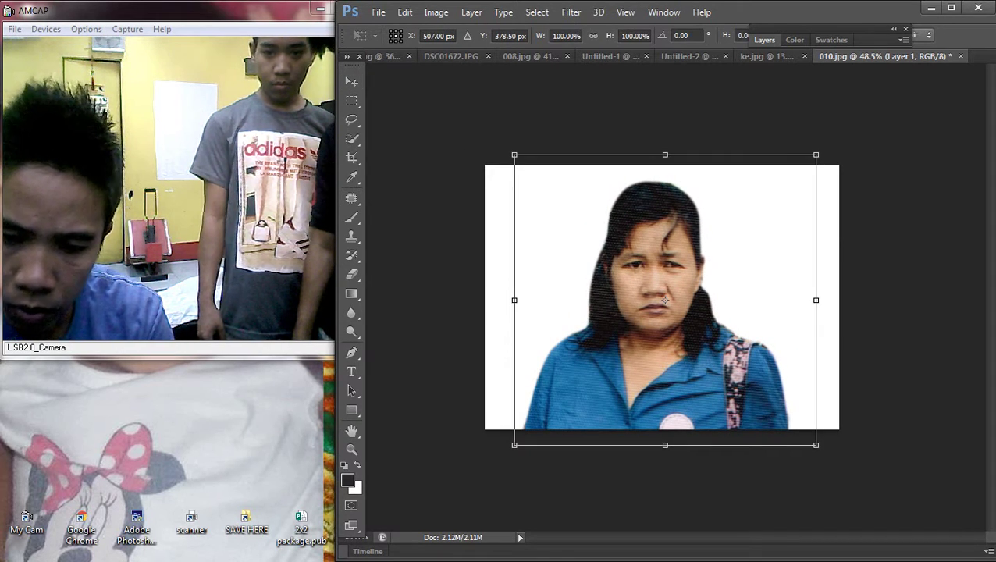
pyautogui.moveTo(816, 445); pyautogui.dragTo(822, 451)
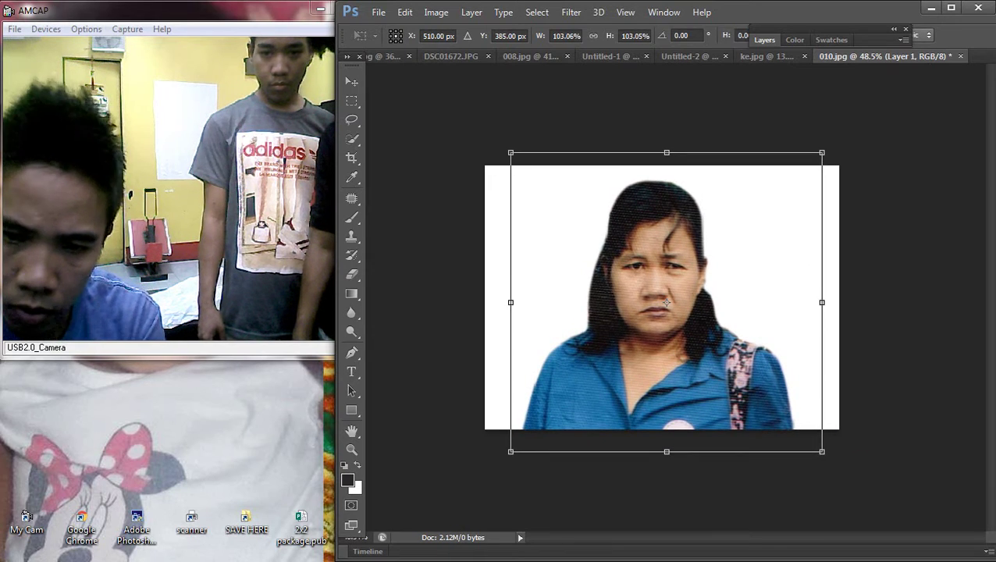
pyautogui.press('Return')
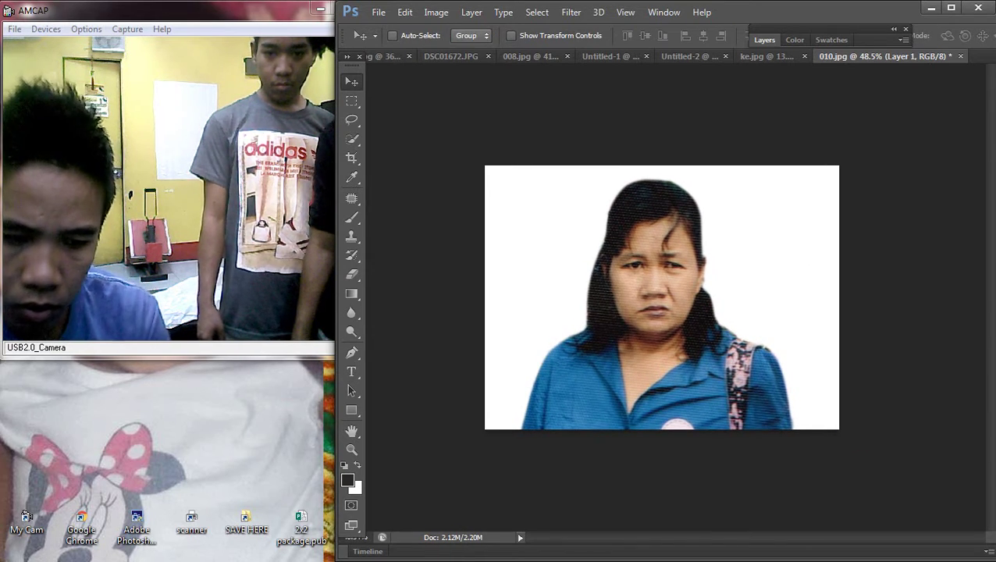
pyautogui.scroll(-4, 662, 297)
pyautogui.scroll(2, 662, 297)
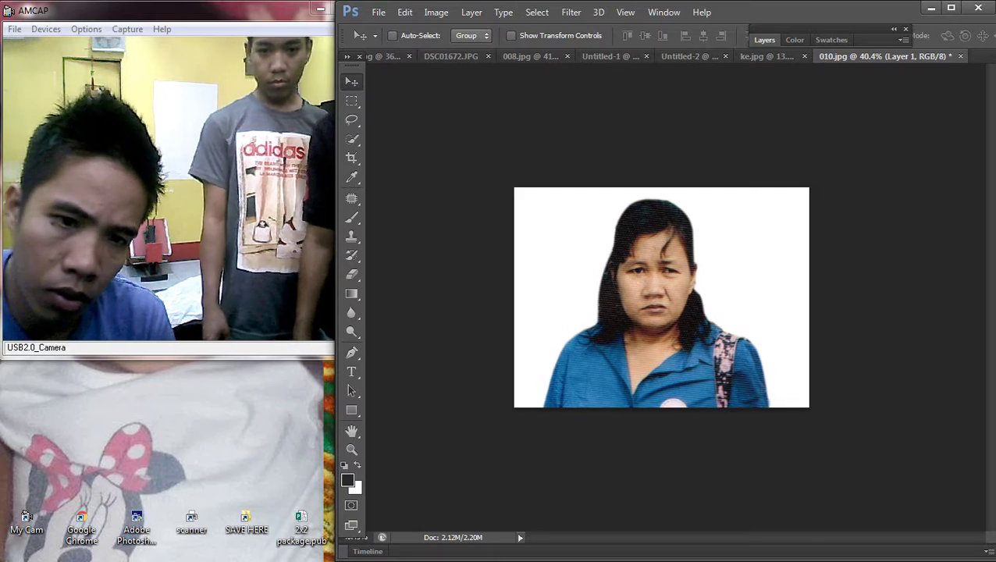
pyautogui.click(377, 12)
# - In Save As, choose JPEG format and the SAVE HERE folder
pyautogui.click(400, 189)
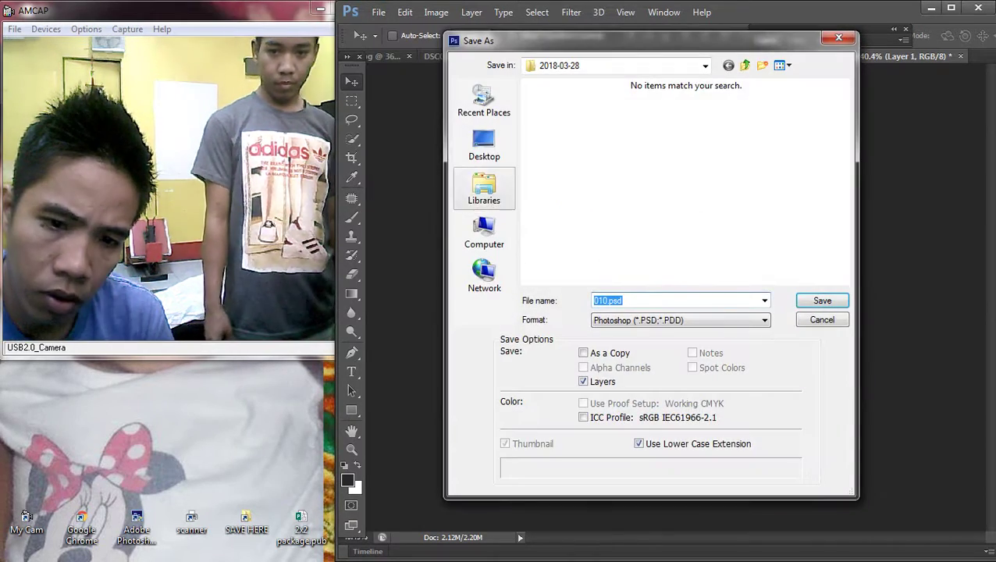
pyautogui.click(484, 145)
pyautogui.click(680, 320)
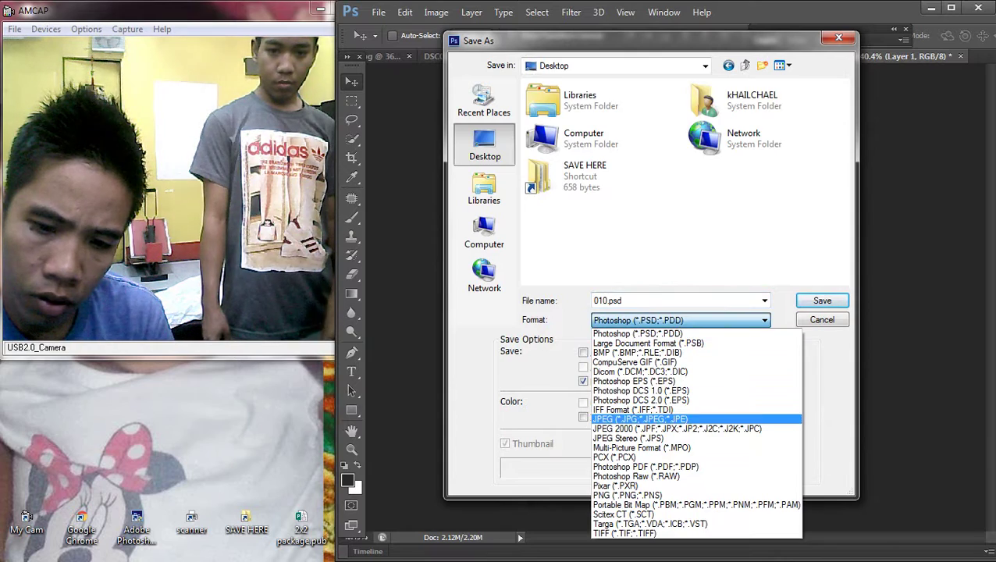
pyautogui.click(640, 419)
pyautogui.doubleClick(747, 176)
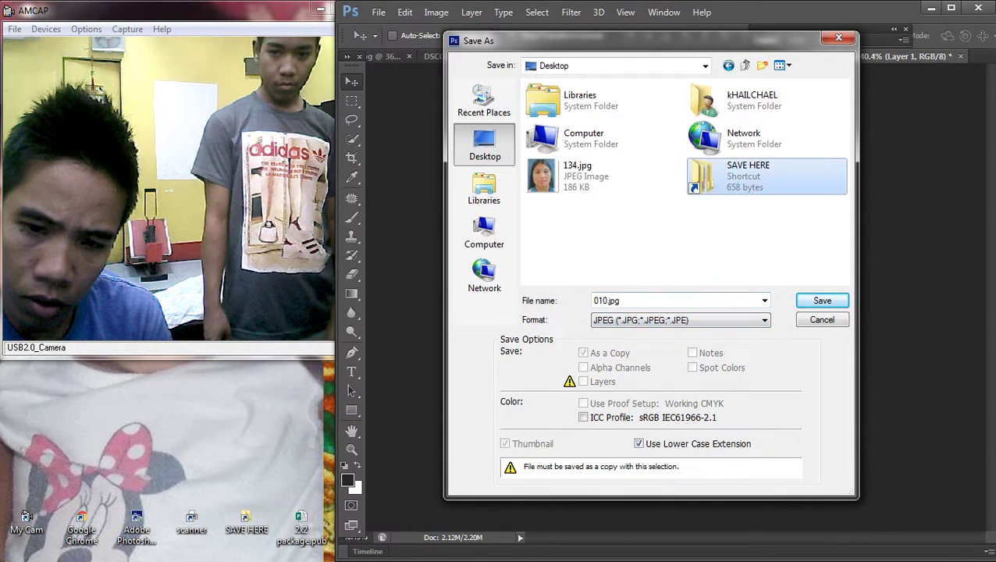
# - Name the file 'LL' and save it
pyautogui.hotkey('shift', 'Tab')
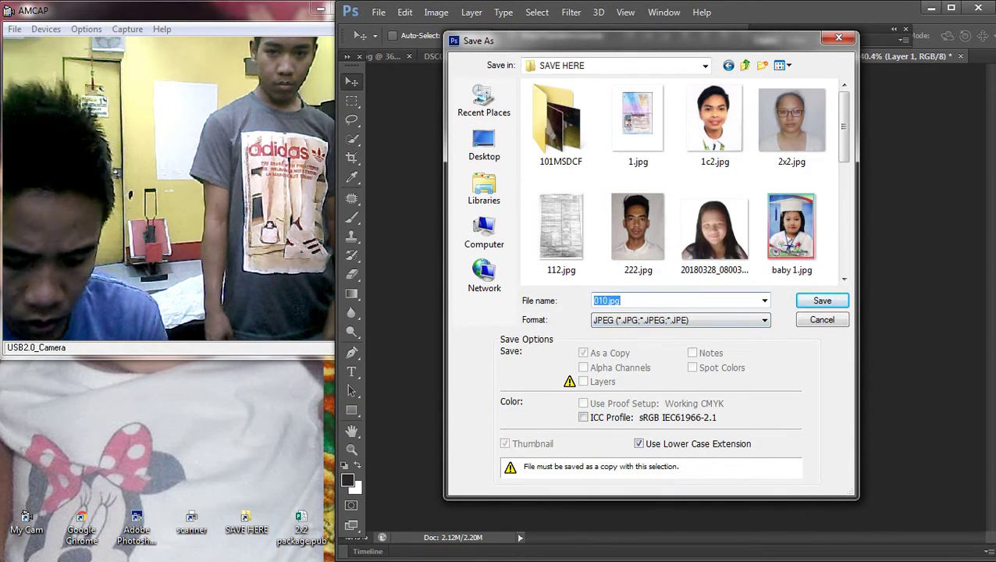
pyautogui.write('K')
pyautogui.press('BackSpace')
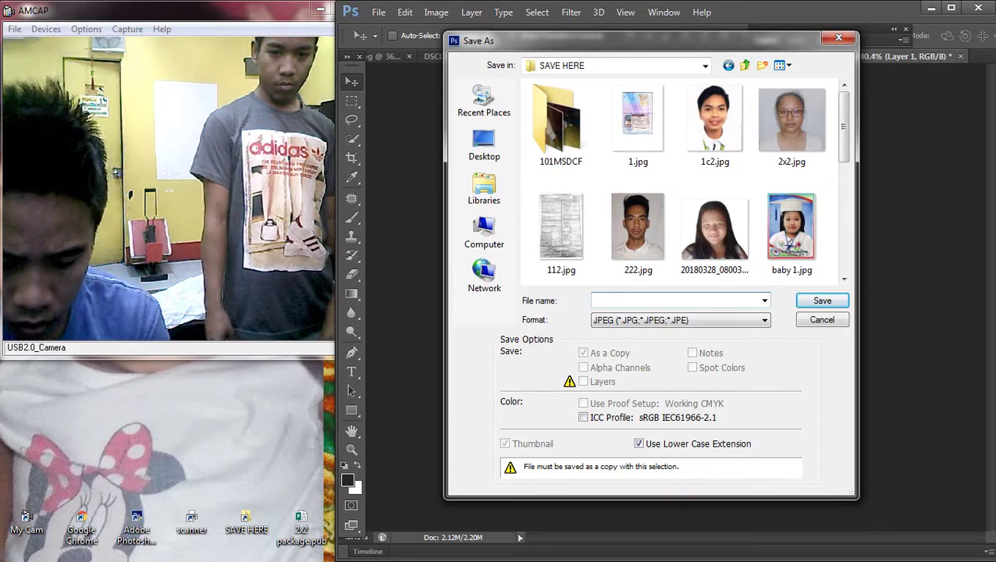
pyautogui.write('LL')
pyautogui.press('Return')
pyautogui.press('super+e')
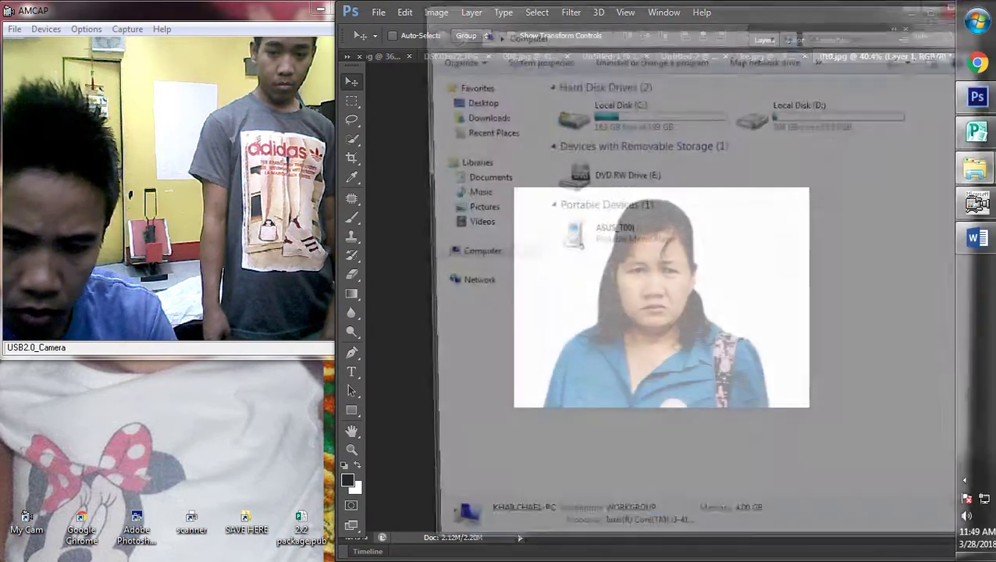
# - Delete 1.png and 134.jpg from the Desktop to the Recycle Bin
pyautogui.click(473, 100)
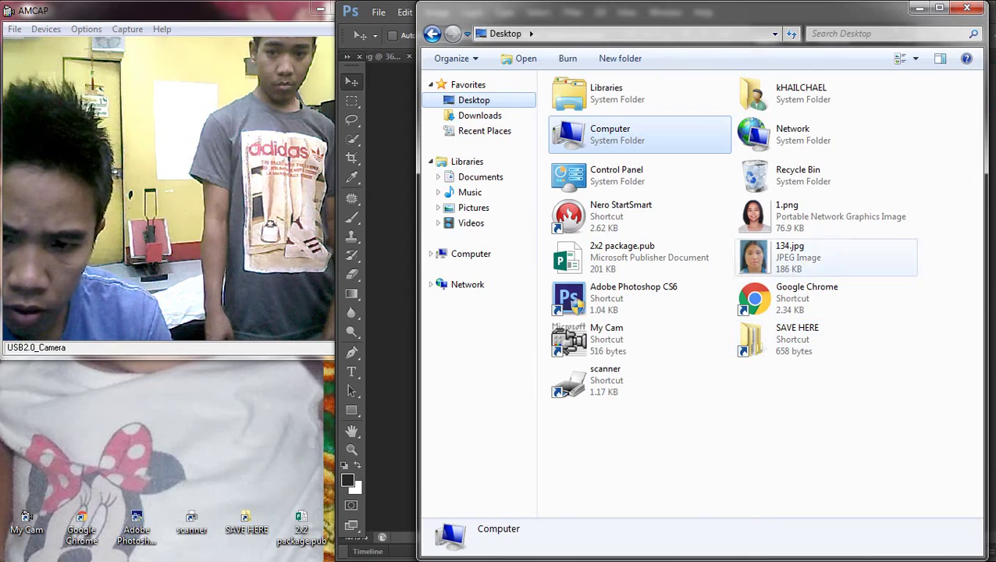
pyautogui.click(827, 216)
pyautogui.keyDown('ctrl'); pyautogui.click(827, 258); pyautogui.keyUp('ctrl')
pyautogui.press('Delete')
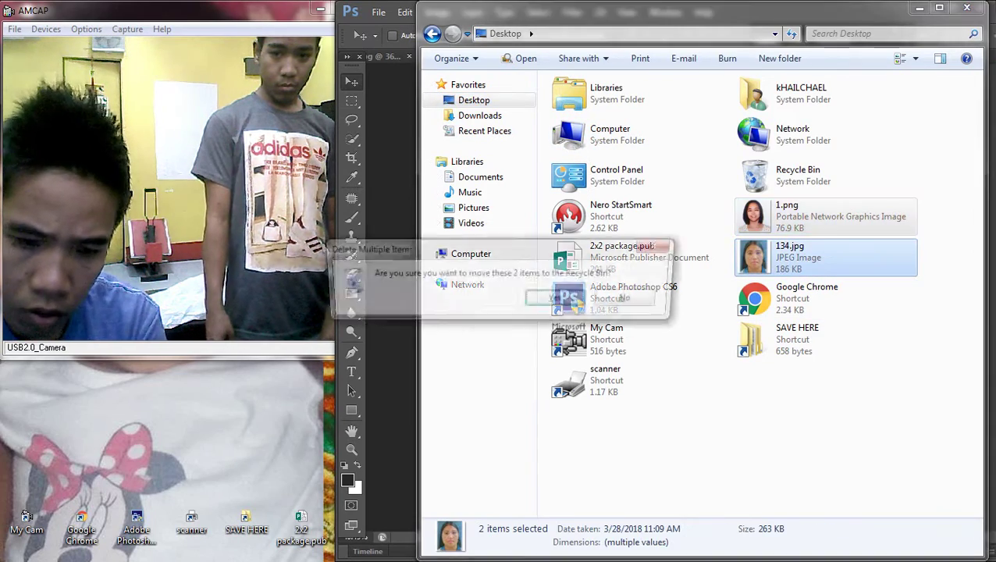
pyautogui.press('Return')
# - Start printing LL.jpg from the SAVE HERE folder
pyautogui.doubleClick(764, 298)
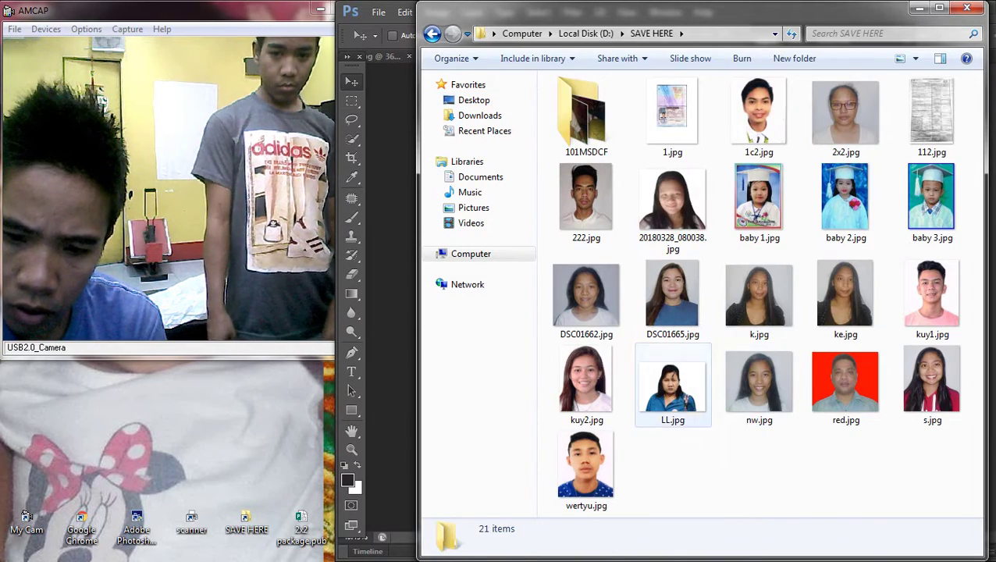
pyautogui.rightClick(689, 386)
pyautogui.click(725, 221)
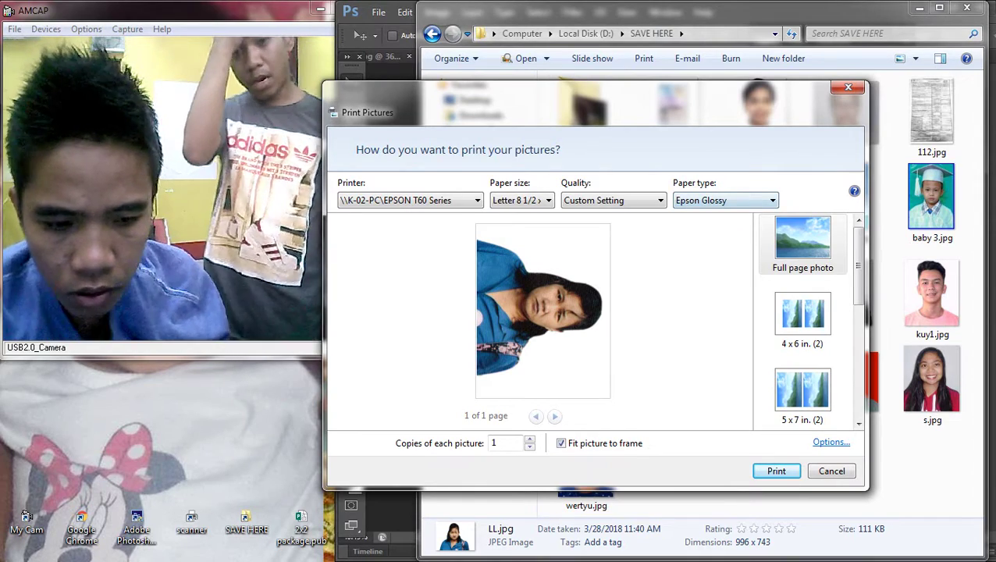
# - Apply the EPSON T60 printer's 'pics only' preset from its Shortcuts properties
pyautogui.click(830, 442)
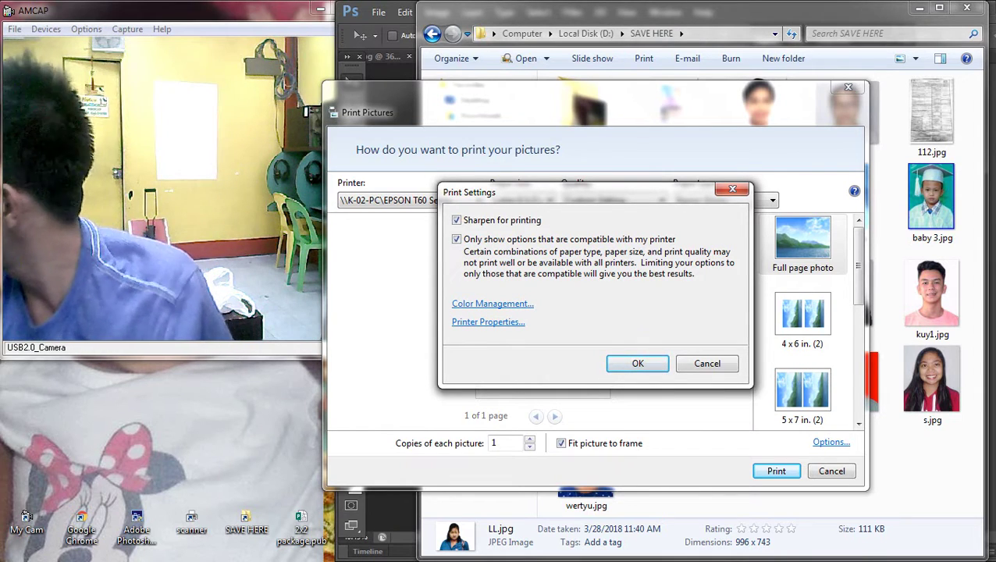
pyautogui.click(488, 322)
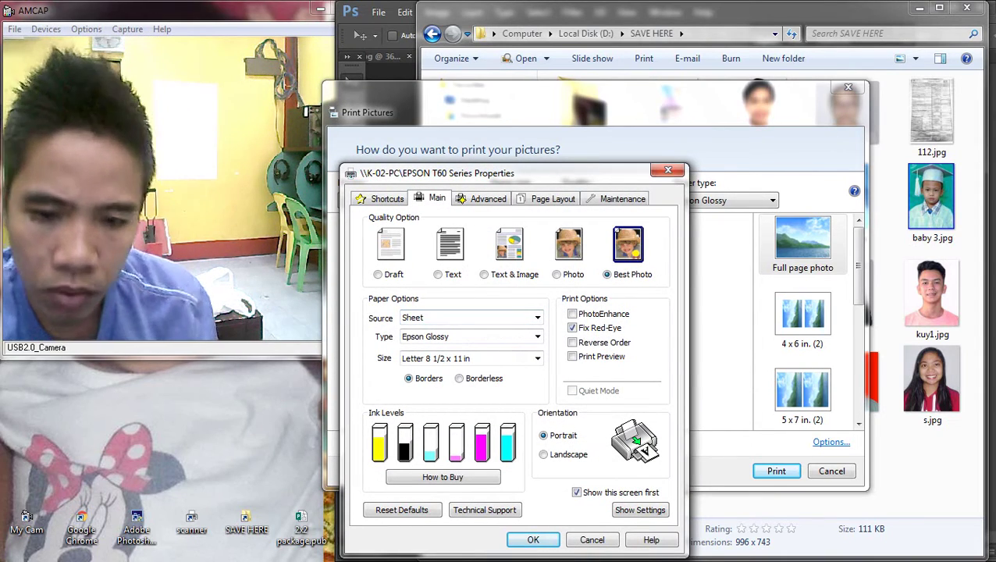
pyautogui.click(382, 198)
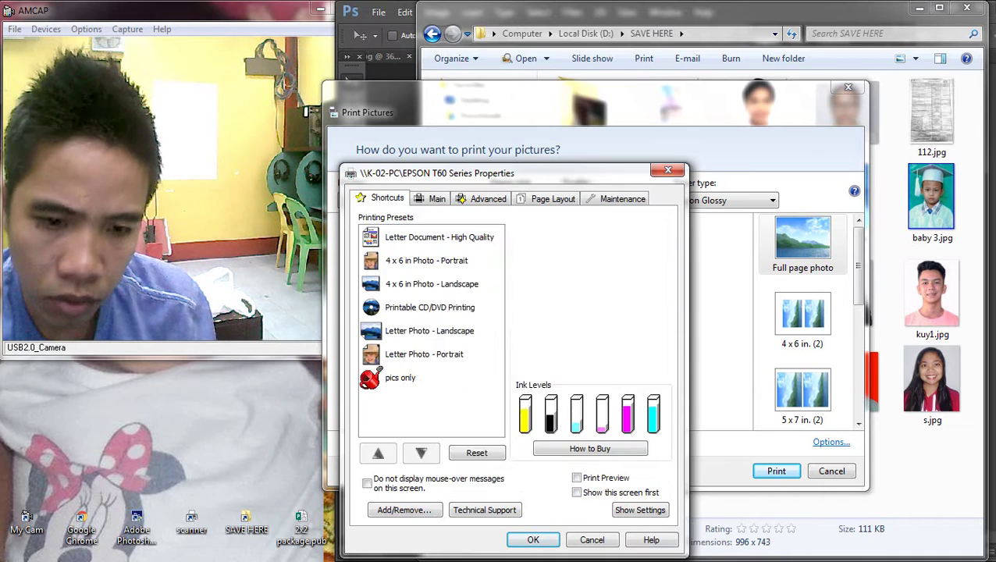
pyautogui.click(402, 376)
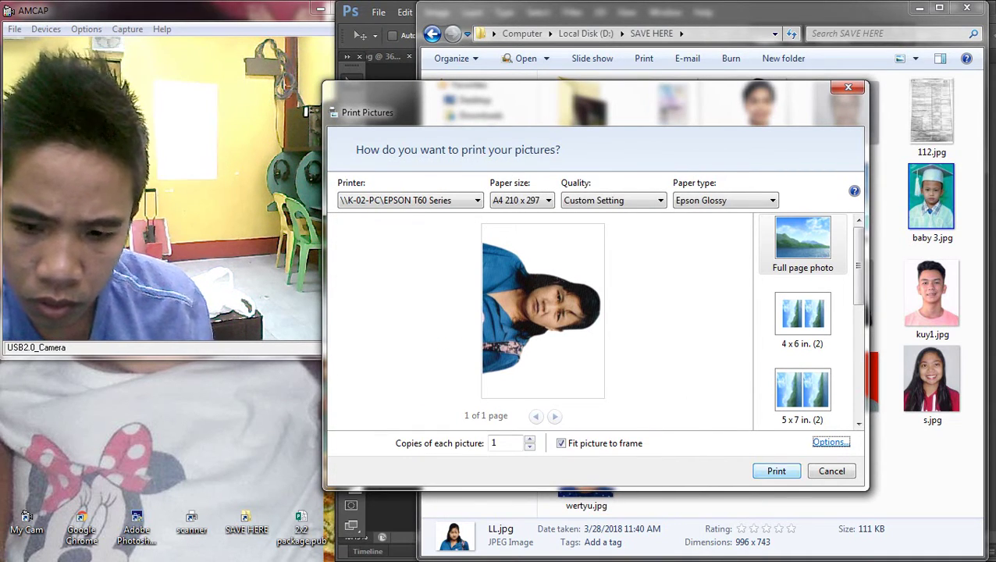
pyautogui.click(831, 441)
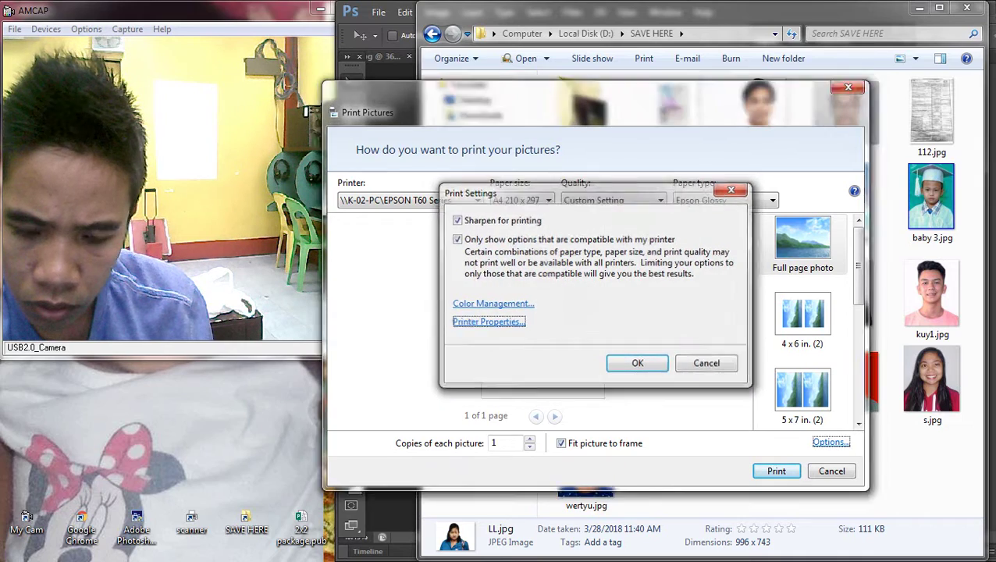
pyautogui.click(489, 382)
pyautogui.click(382, 199)
pyautogui.click(400, 376)
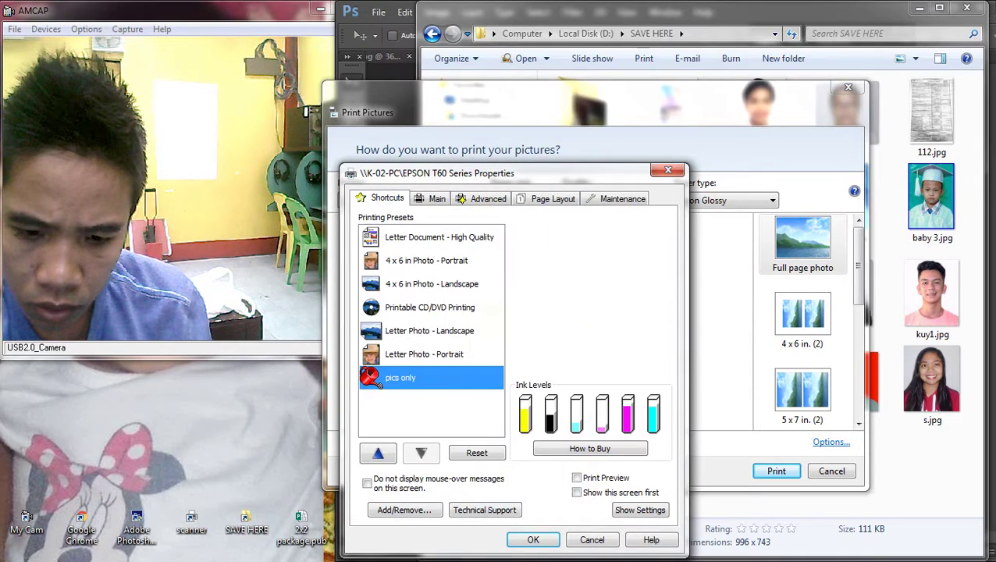
pyautogui.click(533, 539)
# - Print LL.jpg on A4 Epson Glossy paper, then switch back to the other windows
pyautogui.press('Return')
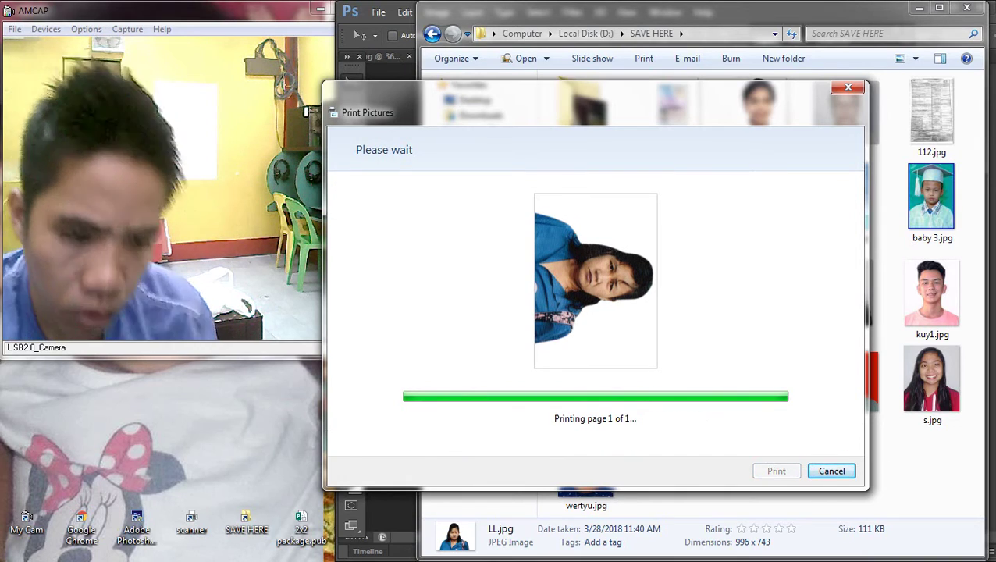
pyautogui.click(919, 7)
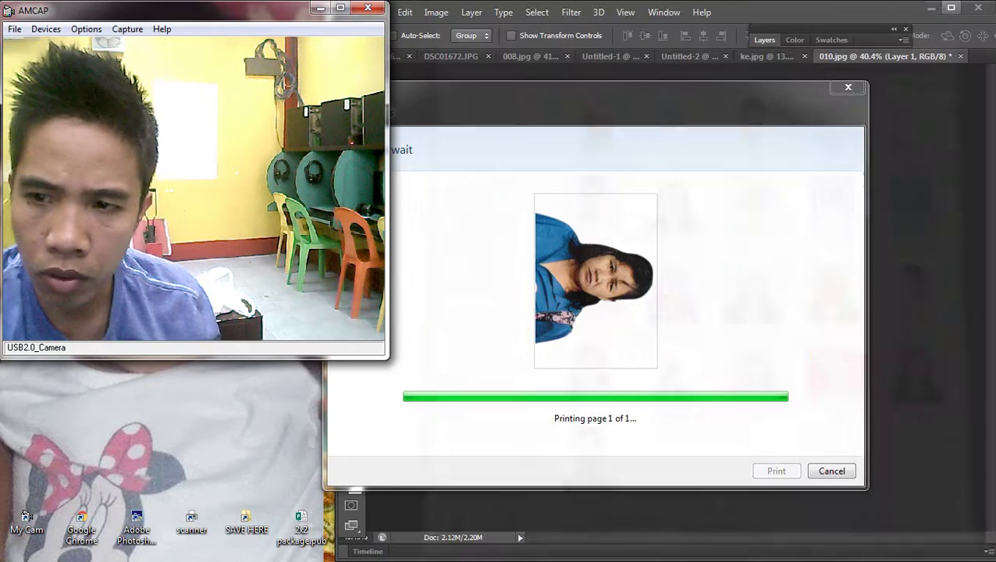
pyautogui.click(922, 7)
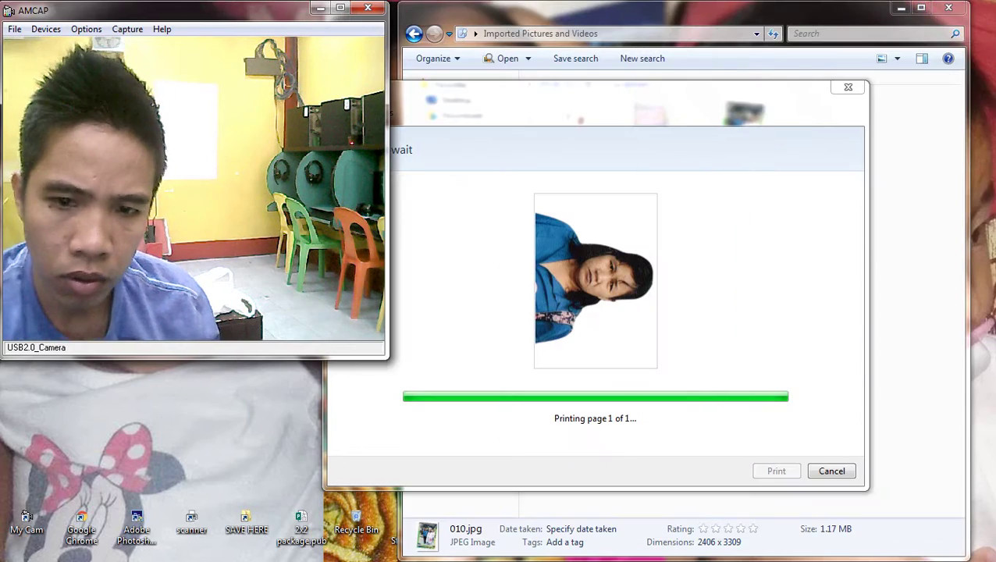
# - Show the bare desktop with Win+D, refresh it twice, and check the tray overflow icons
pyautogui.press('super+d')
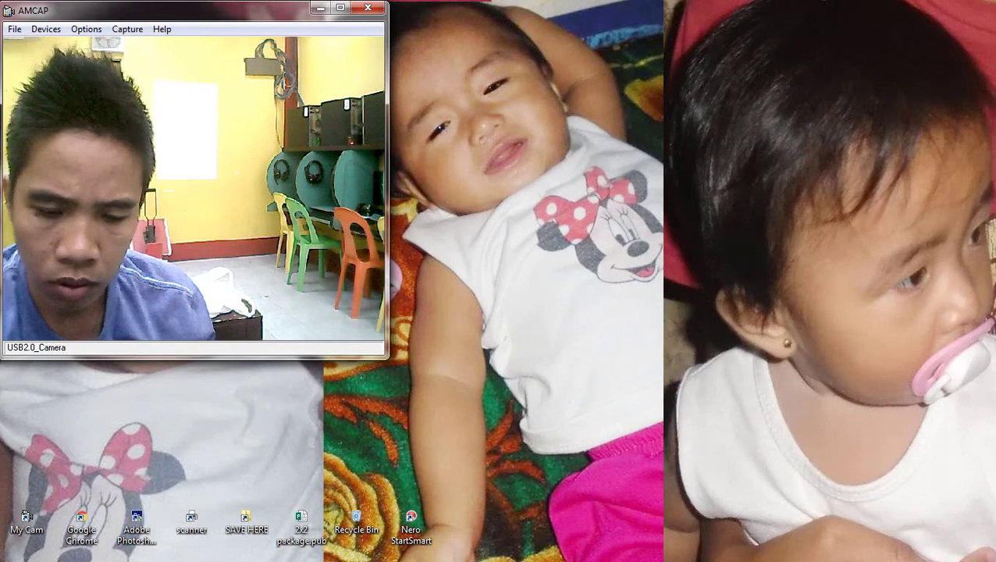
pyautogui.moveTo(977, 203)
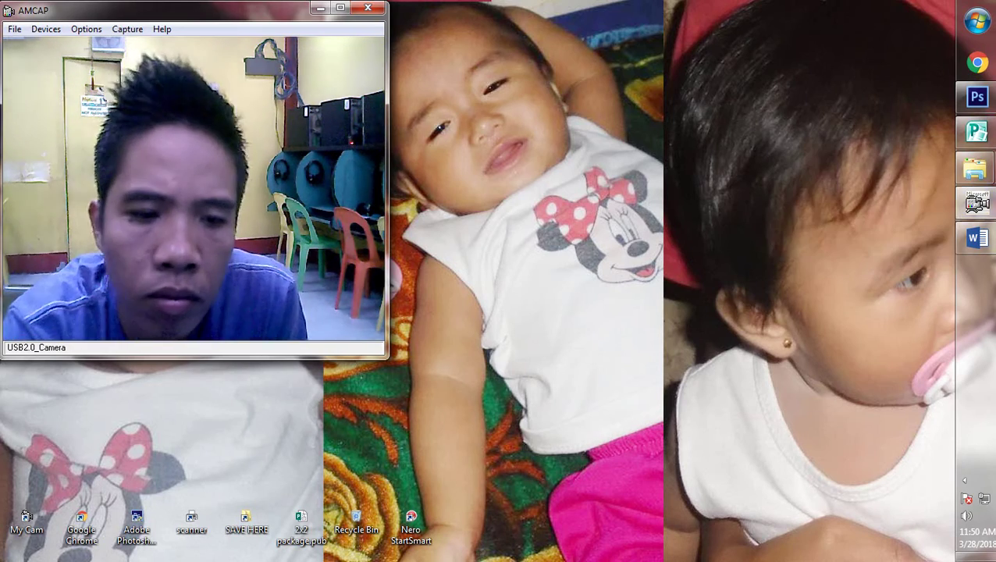
pyautogui.rightClick(543, 130)
pyautogui.click(574, 170)
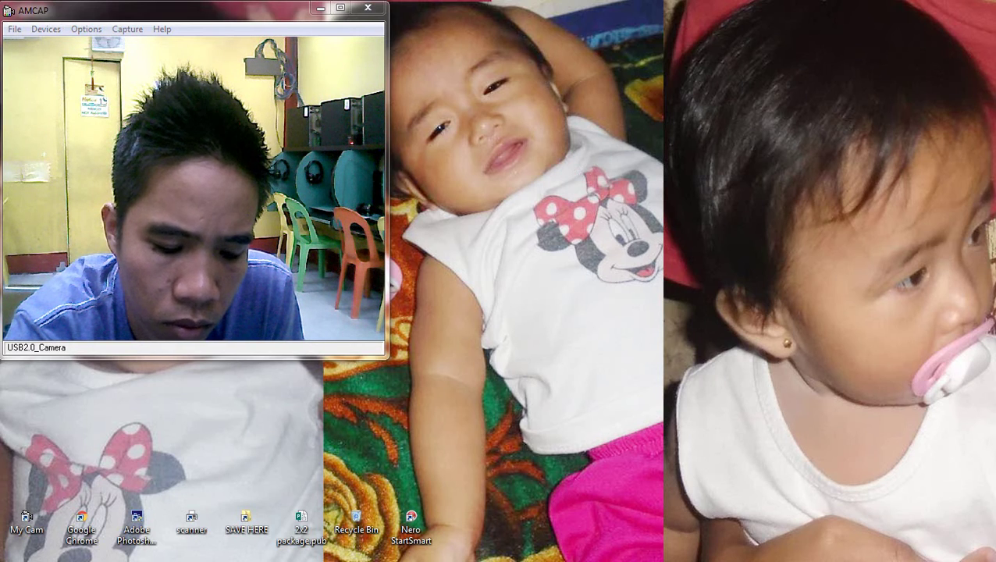
pyautogui.rightClick(584, 162)
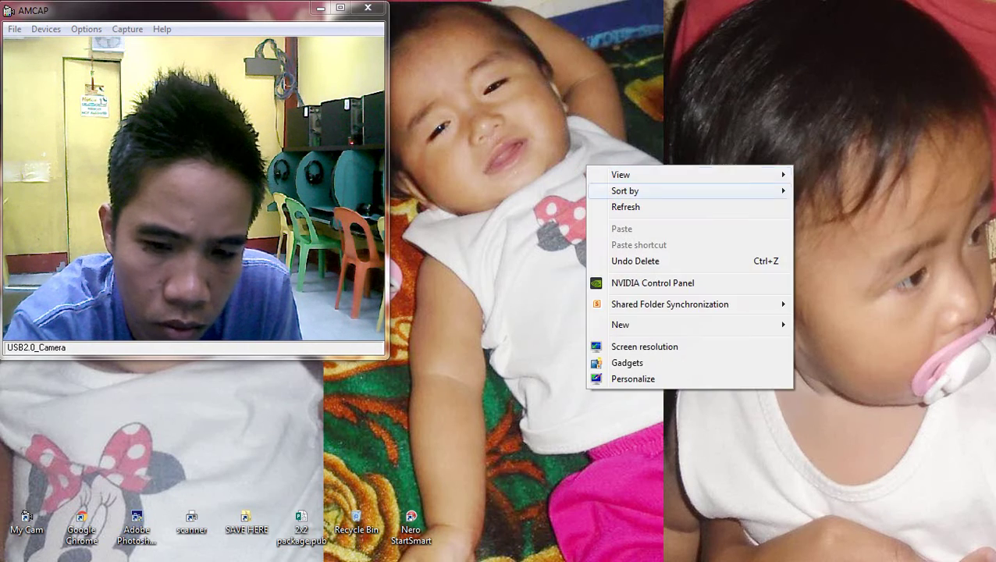
pyautogui.click(613, 205)
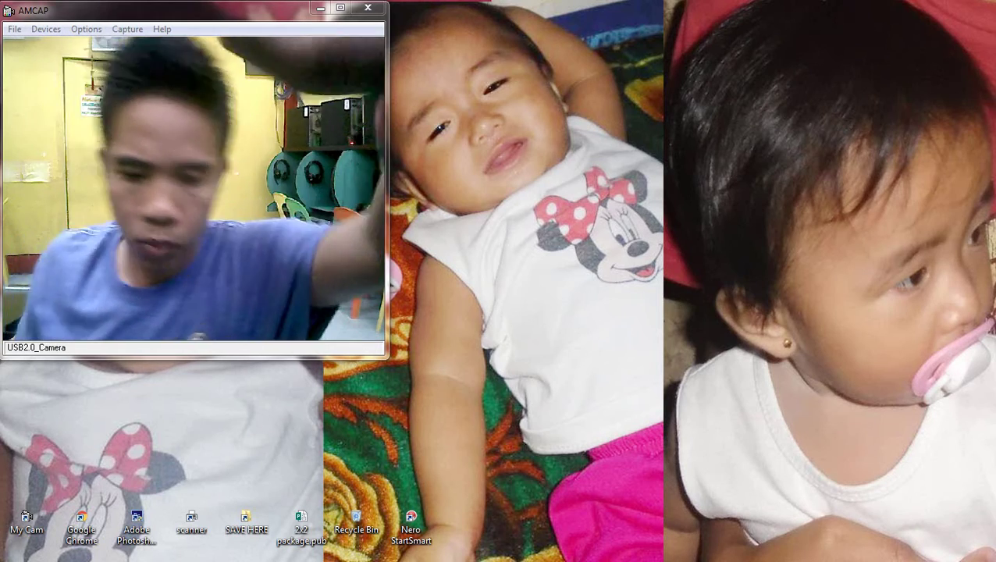
pyautogui.moveTo(994, 281)
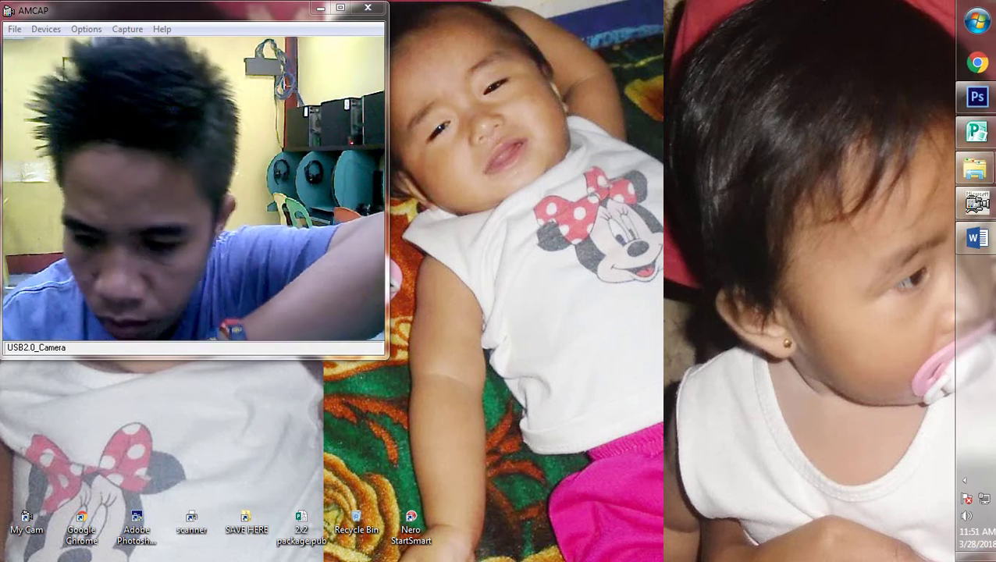
pyautogui.click(965, 480)
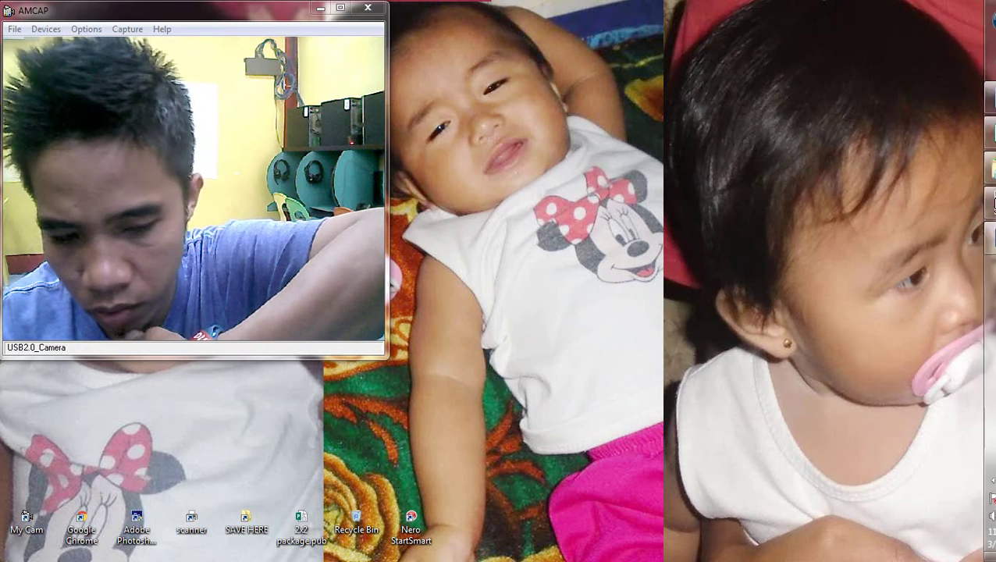
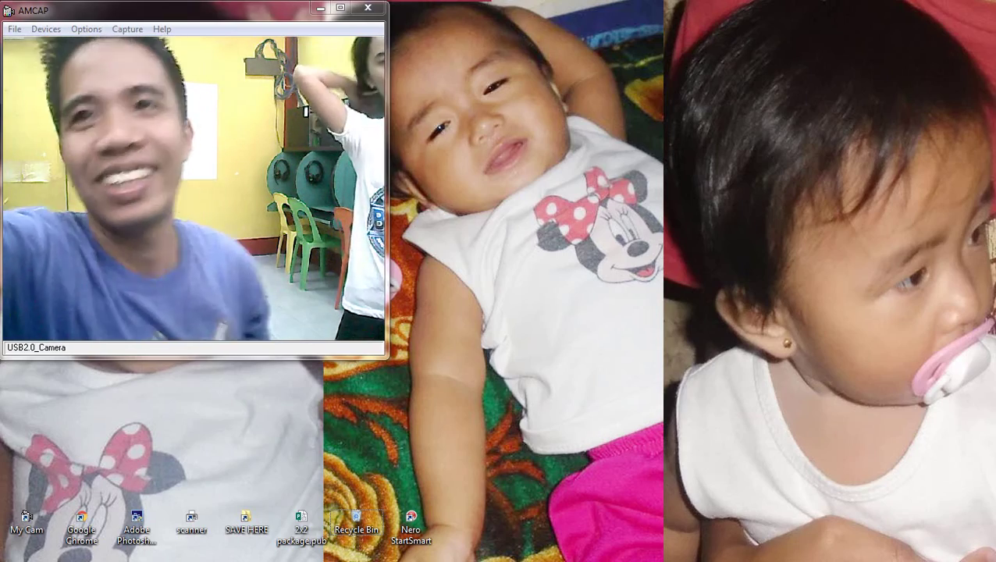
# - Refresh Computer so Removable Disk (F:) appears, then open its DCIM > 101MSDCF folder
pyautogui.click(975, 21)
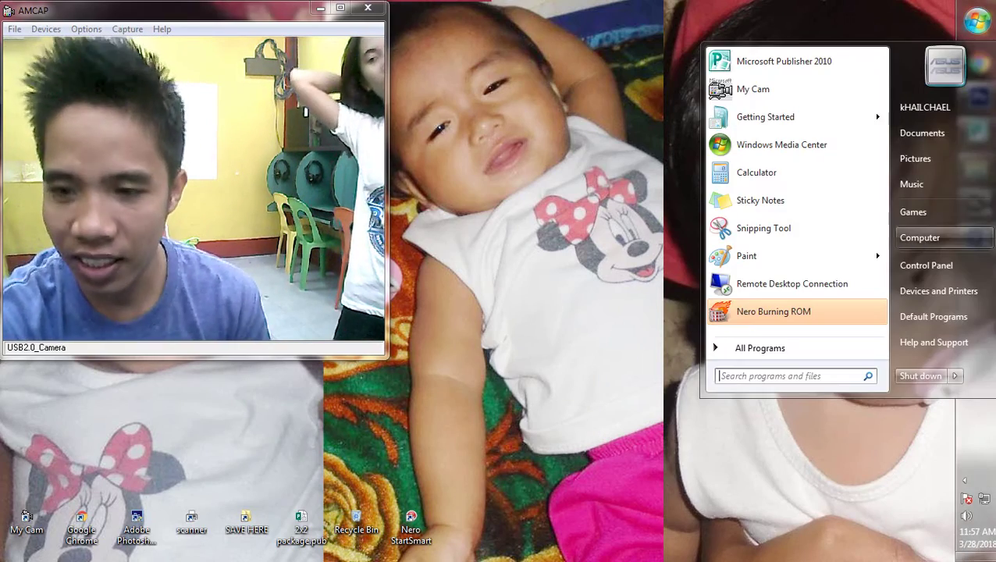
pyautogui.click(921, 234)
pyautogui.rightClick(763, 299)
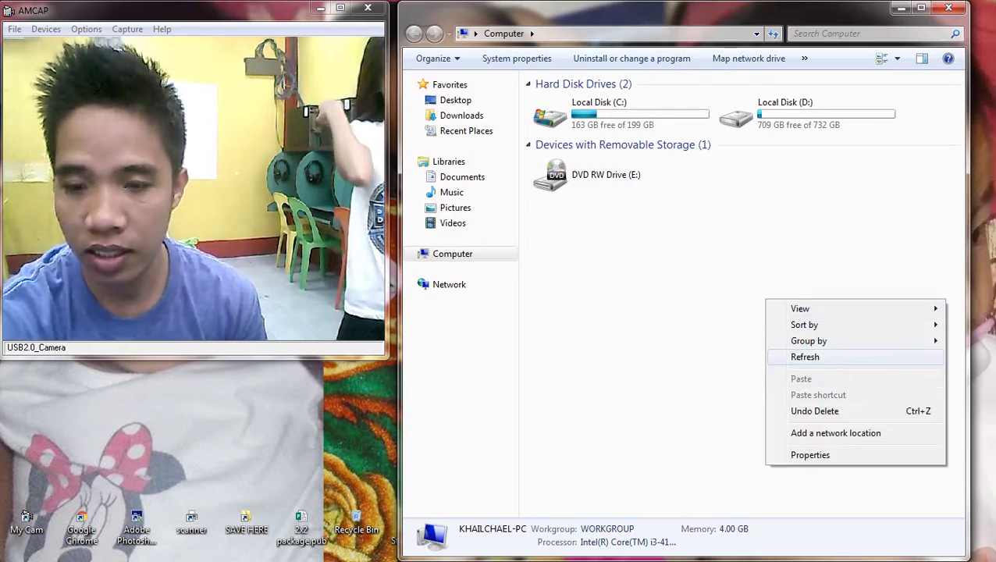
pyautogui.rightClick(694, 309)
pyautogui.click(734, 368)
pyautogui.rightClick(676, 290)
pyautogui.doubleClick(795, 172)
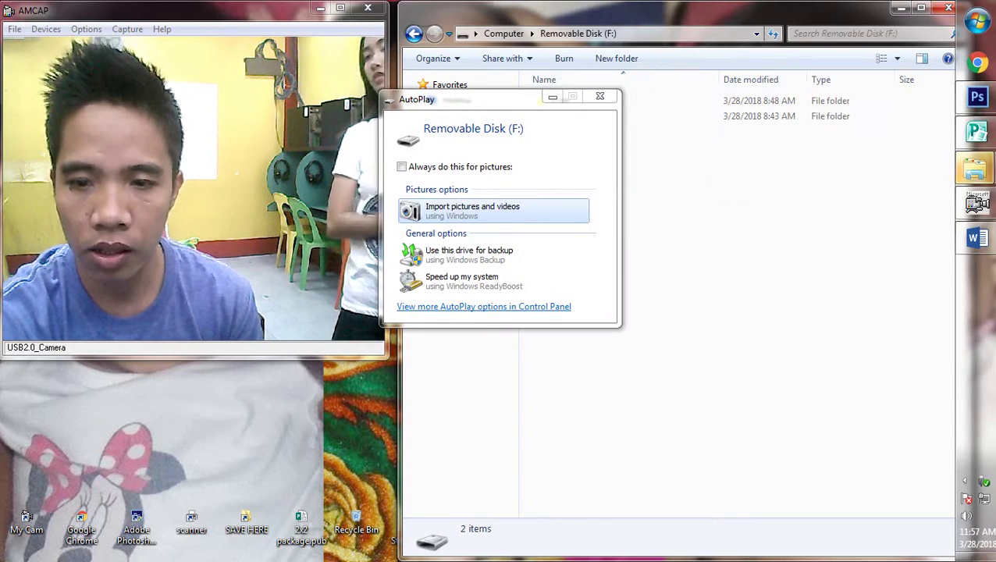
pyautogui.doubleClick(558, 101)
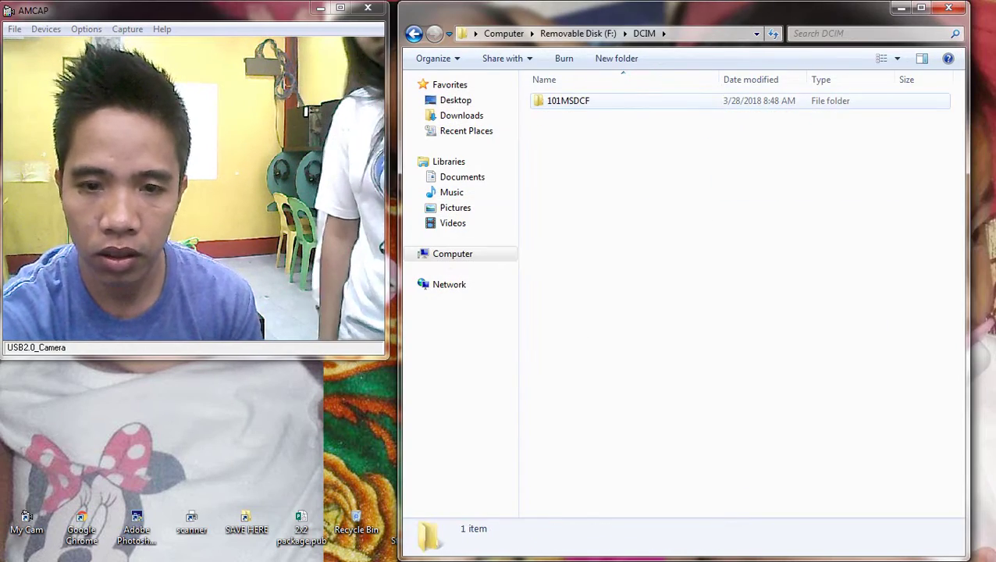
pyautogui.doubleClick(558, 100)
pyautogui.scroll(-10, 738, 293)
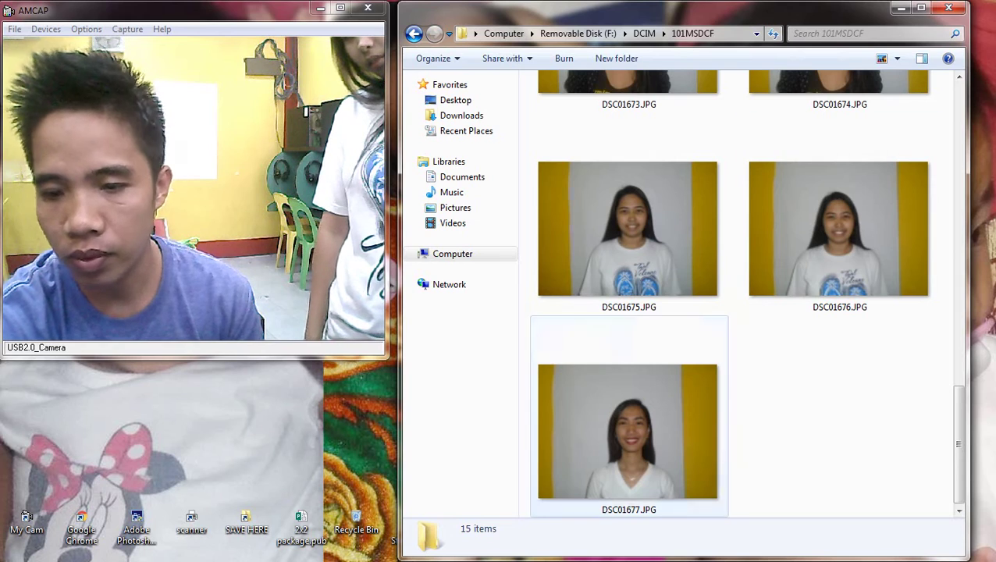
# - View DSC01677, DSC01676 and DSC01675 full-size in the photo viewer, then select all three
pyautogui.doubleClick(628, 433)
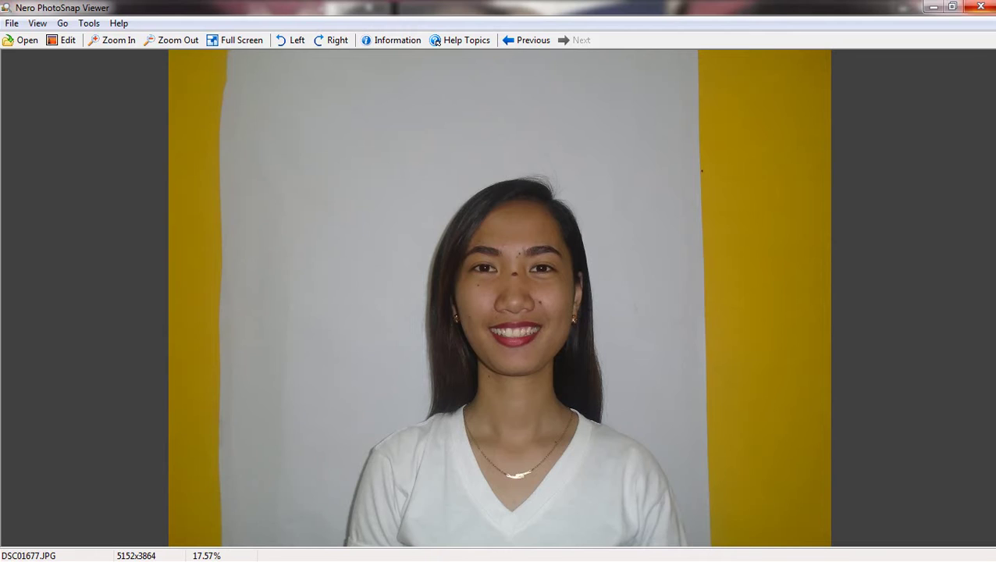
pyautogui.click(980, 6)
pyautogui.doubleClick(855, 230)
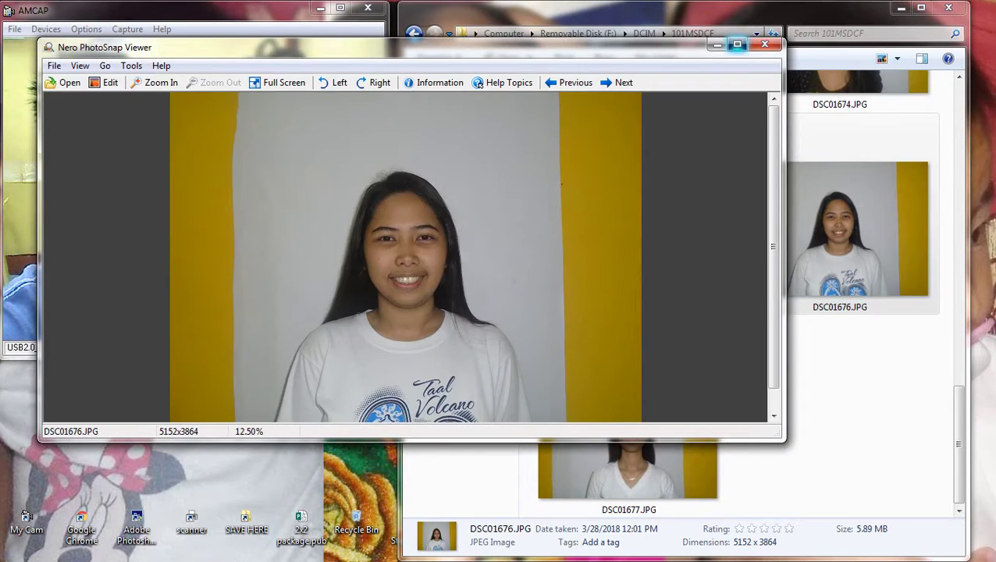
pyautogui.click(737, 44)
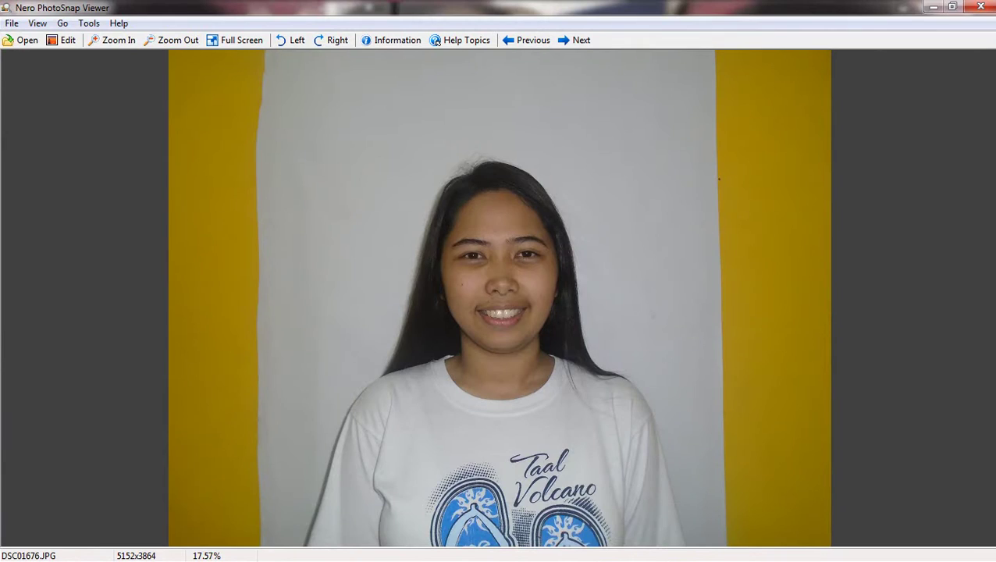
pyautogui.hotkey('alt', 'F4')
pyautogui.doubleClick(546, 148)
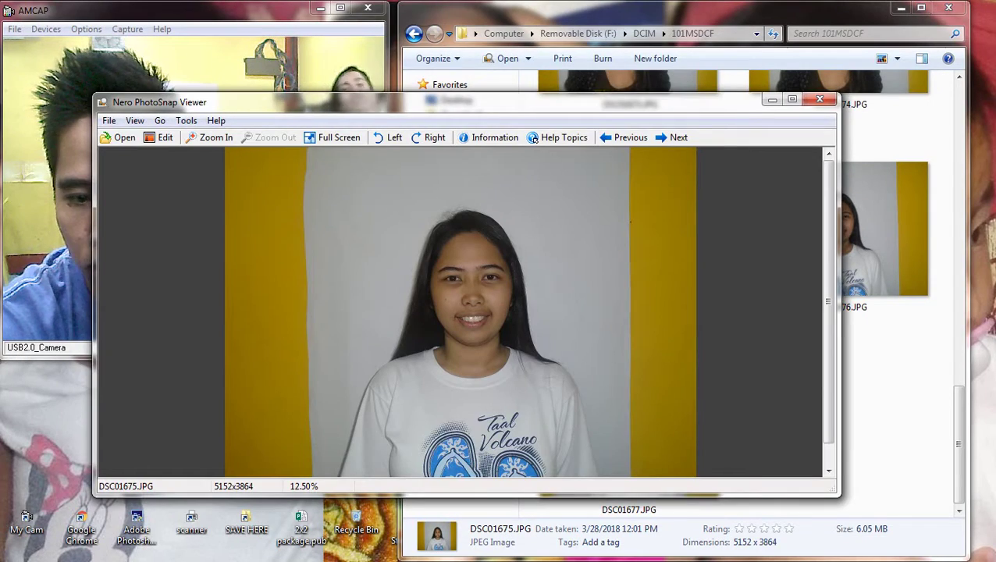
pyautogui.click(791, 99)
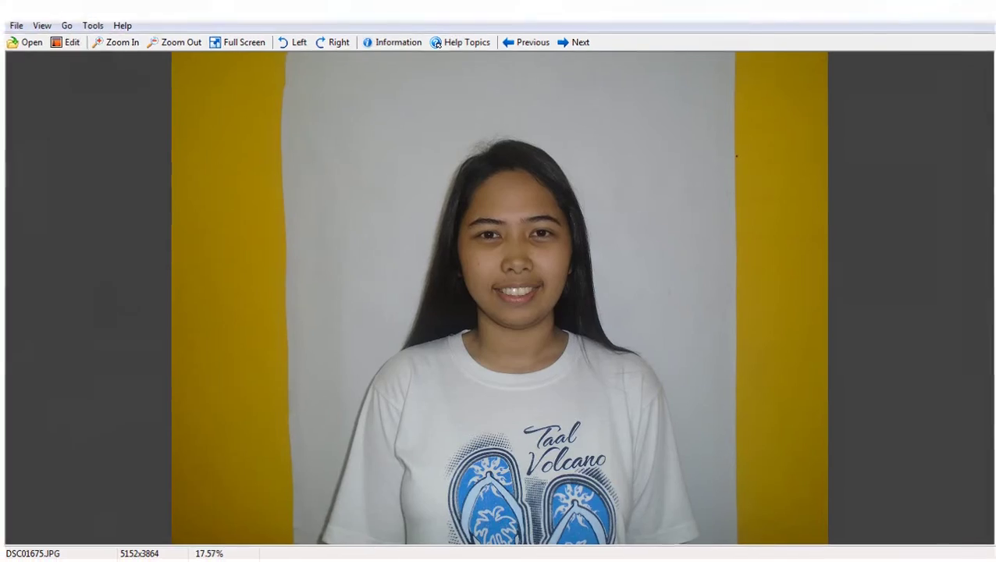
pyautogui.click(981, 7)
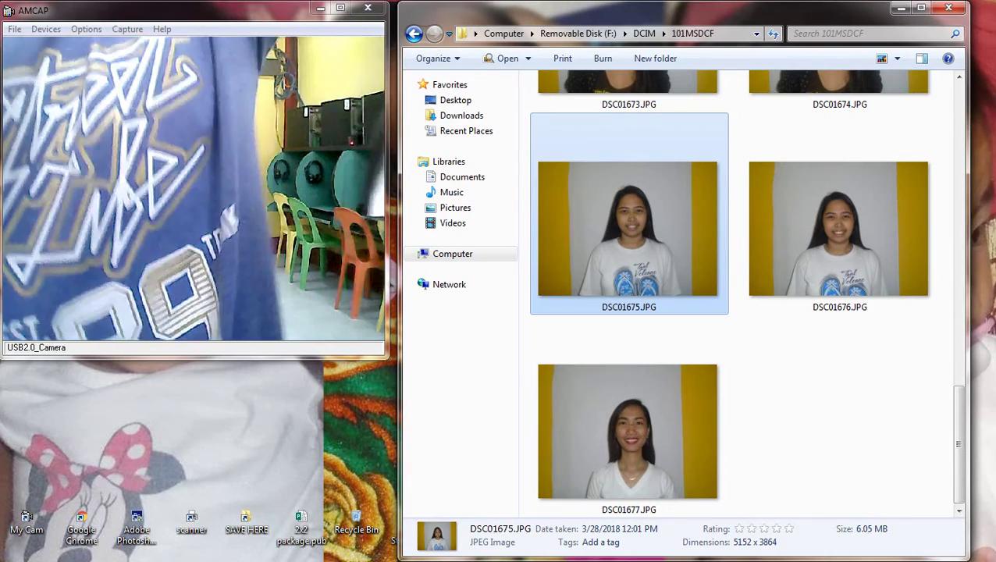
pyautogui.keyDown('shift'); pyautogui.click(628, 429); pyautogui.keyUp('shift')
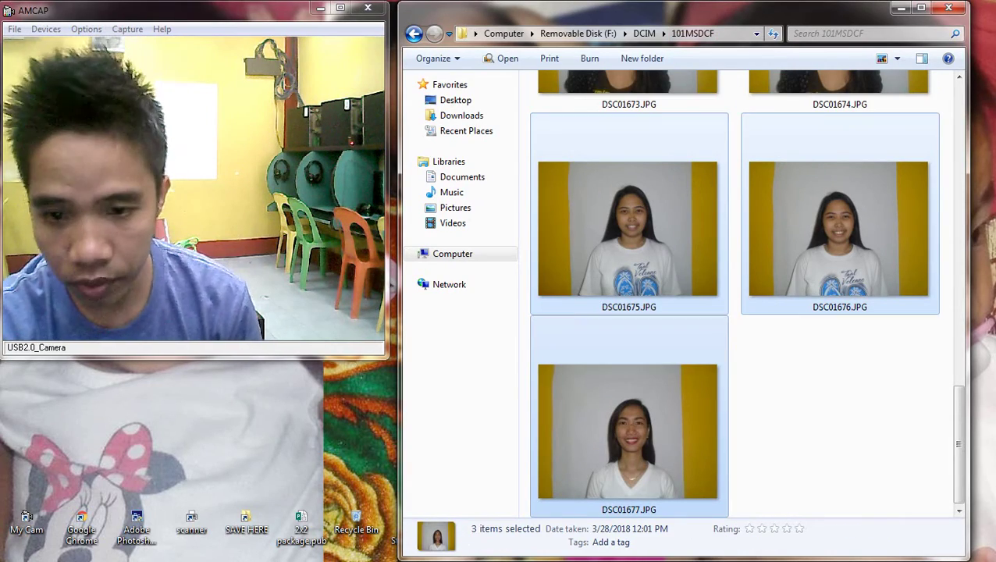
# - Copy photos DSC01675–DSC01677 onto the desktop and close the folder window
pyautogui.moveTo(624, 226); pyautogui.dragTo(228, 430)
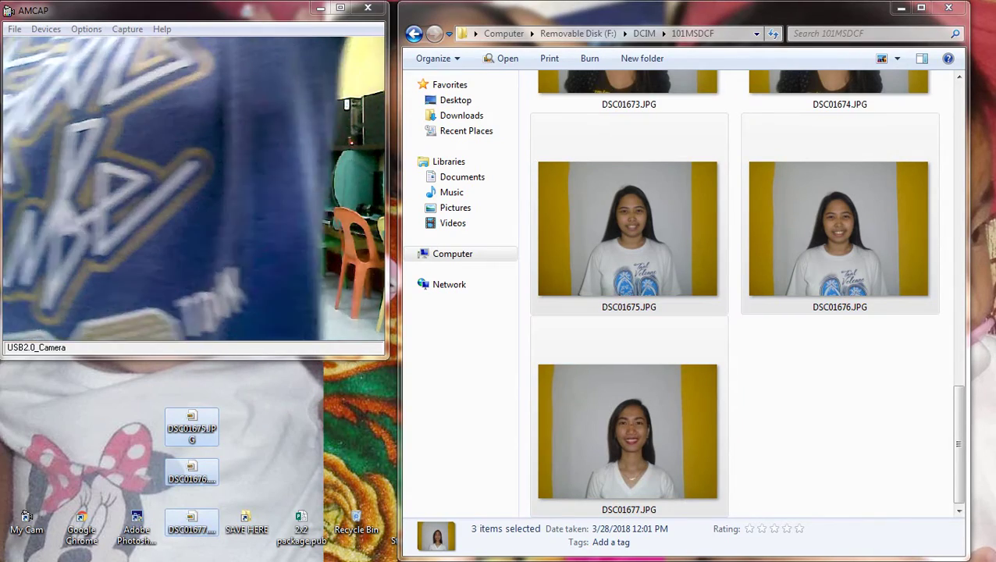
pyautogui.hotkey('alt', 'F4')
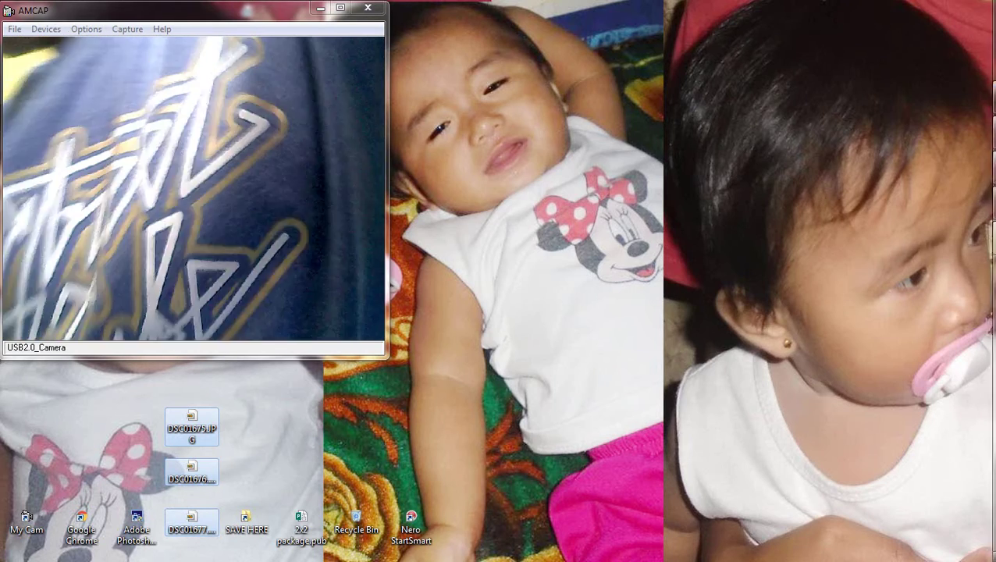
pyautogui.moveTo(975, 537)
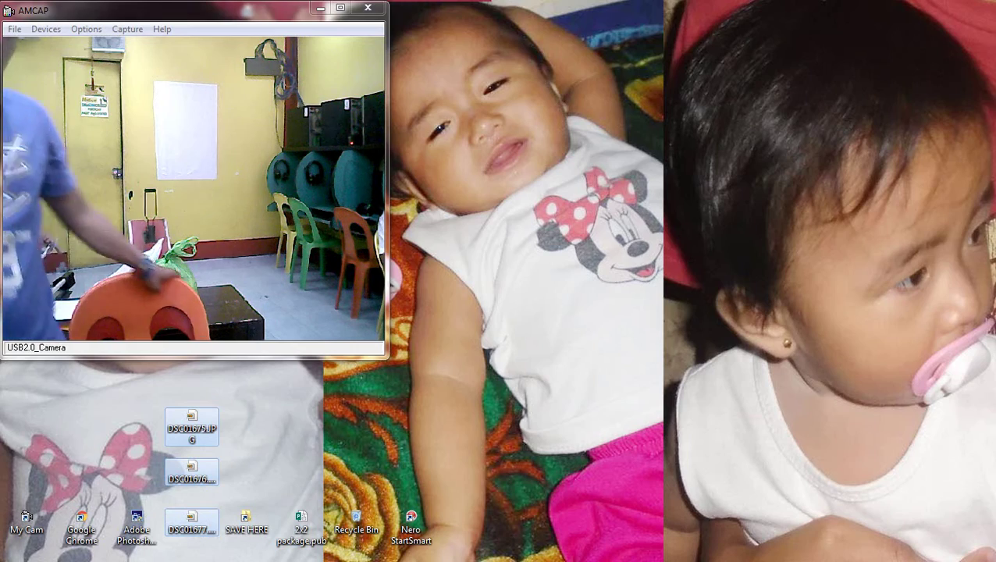
# - Open the SAVE HERE folder on the Desktop in a new Explorer window
pyautogui.press('super+e')
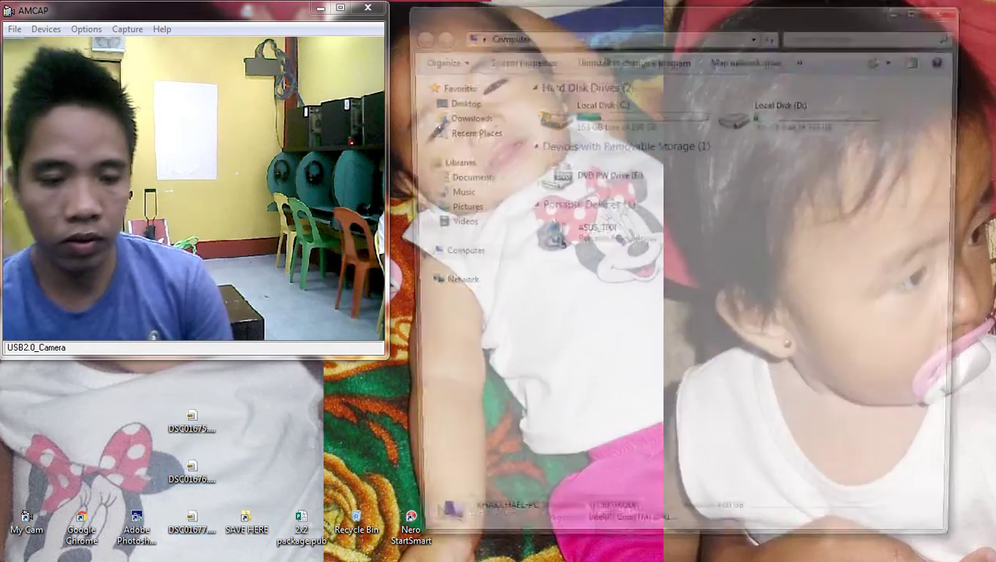
pyautogui.click(455, 100)
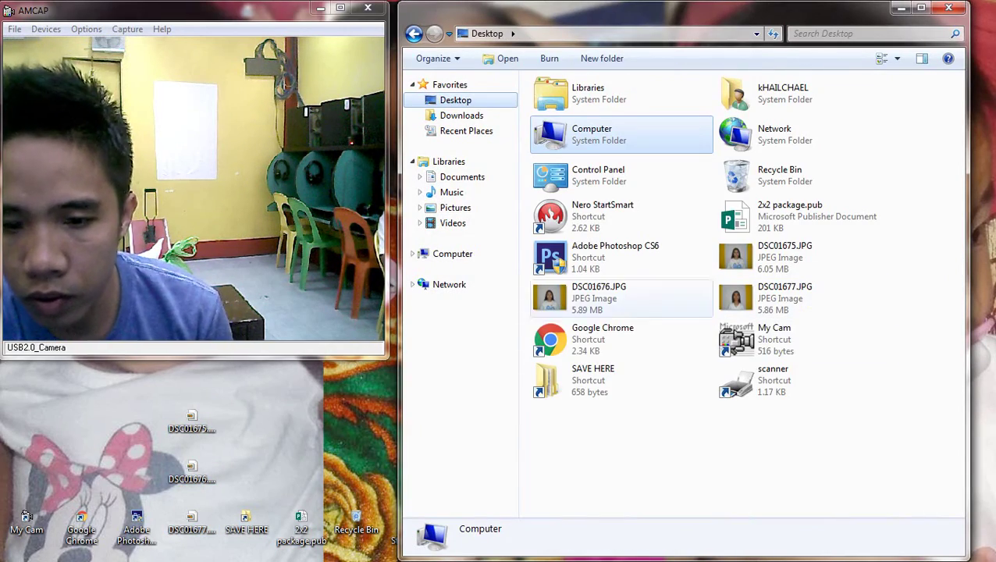
pyautogui.doubleClick(577, 380)
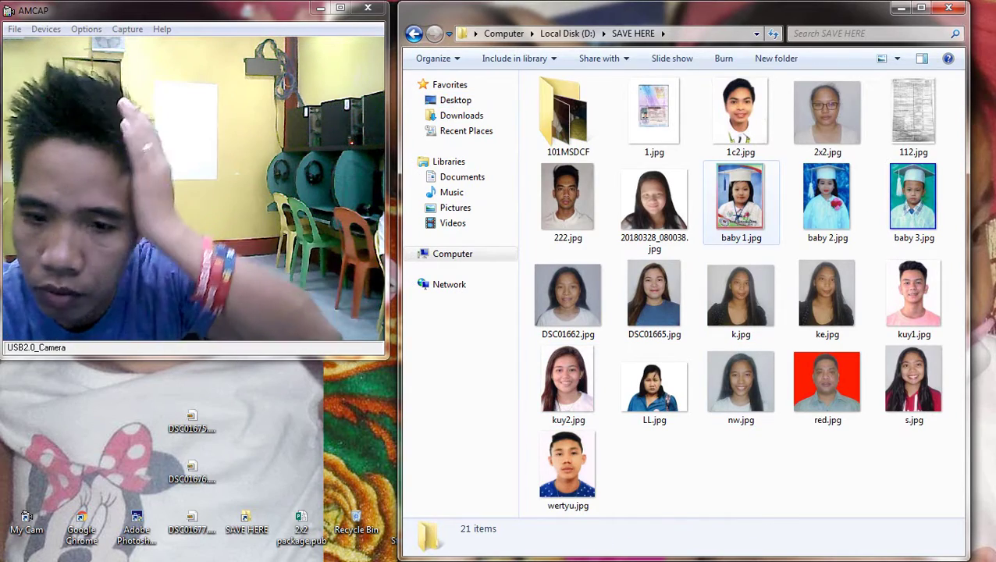
# - Preview LL.jpg in the 3.5 x 5 in. (4) print layout, then close without printing
pyautogui.rightClick(654, 382)
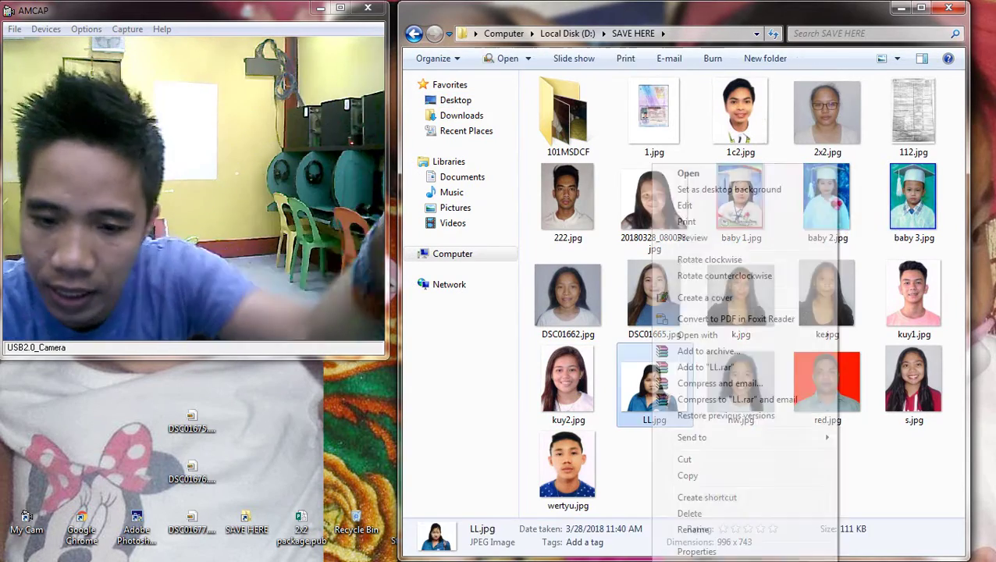
pyautogui.click(687, 221)
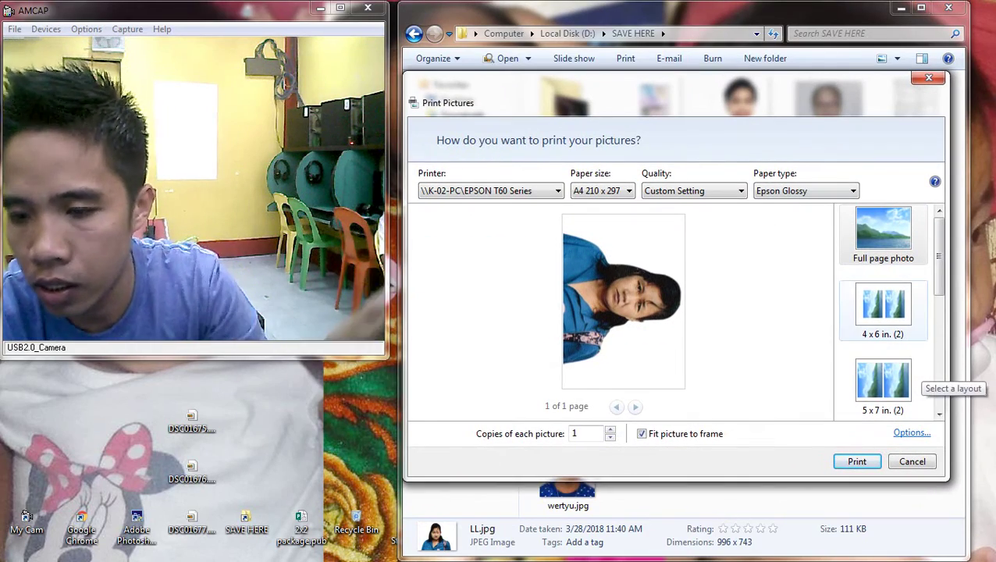
pyautogui.scroll(-3, 920, 371)
pyautogui.click(882, 358)
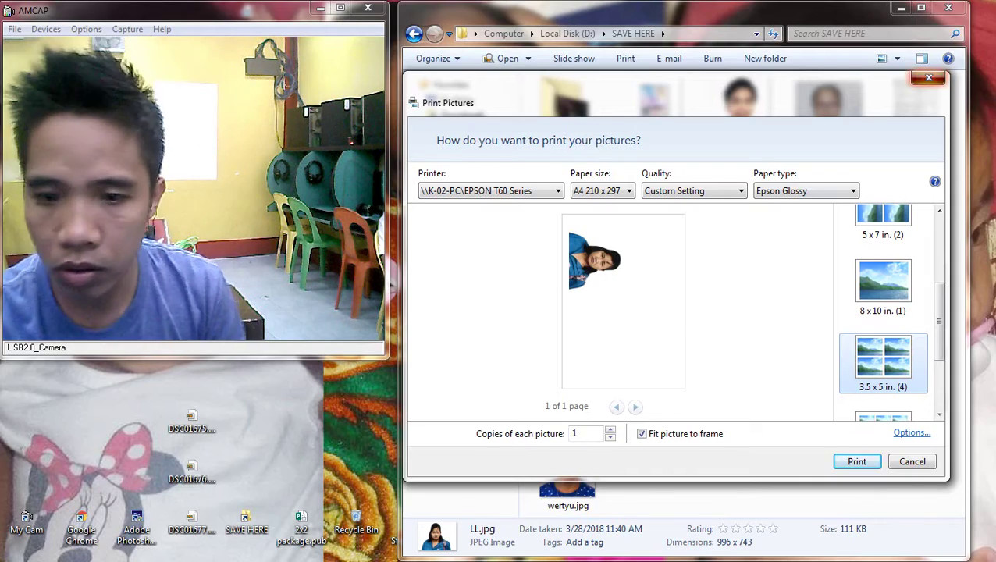
pyautogui.click(929, 77)
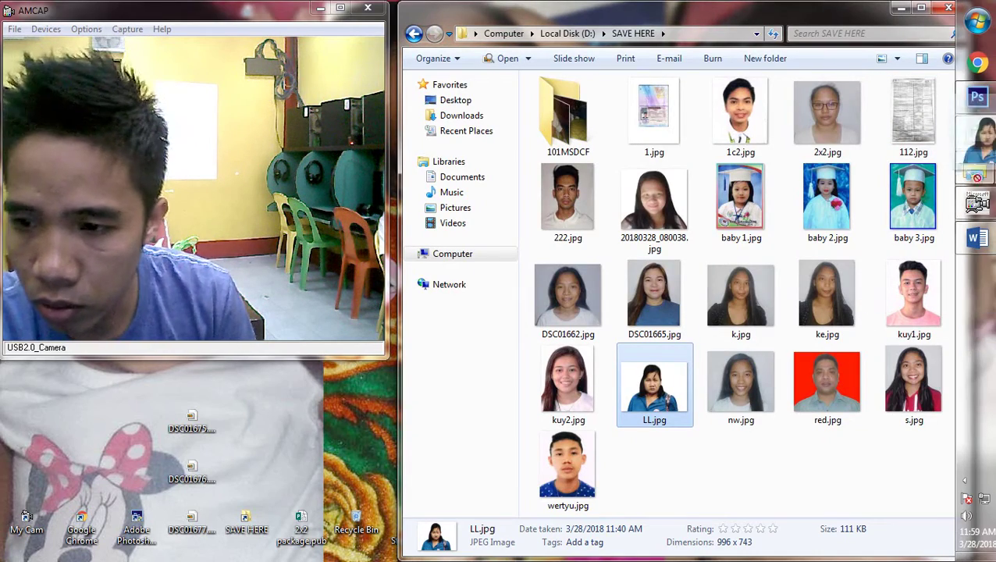
# - Crop LL.jpg narrower around the woman, trimming the sides
pyautogui.click(983, 96)
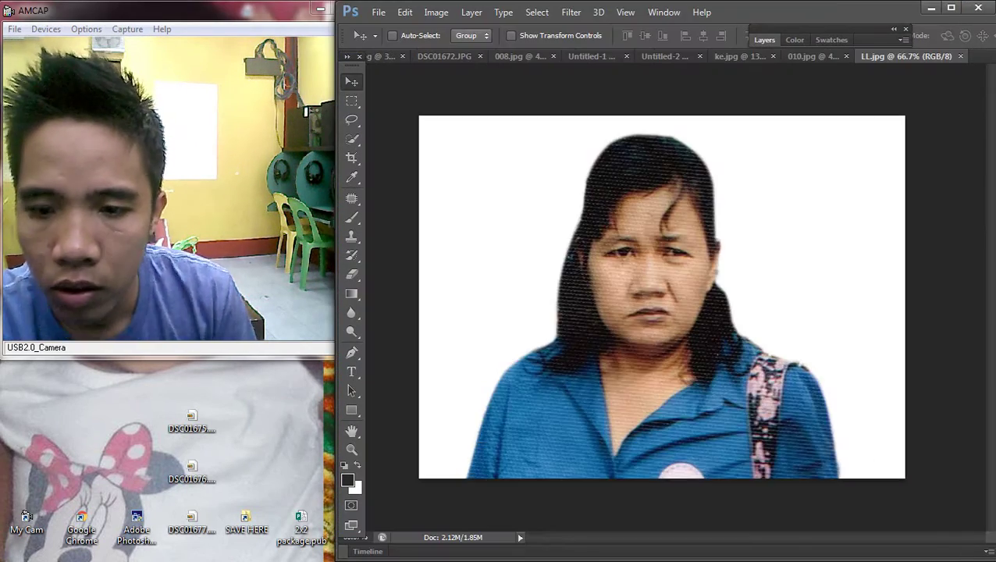
pyautogui.press('c')
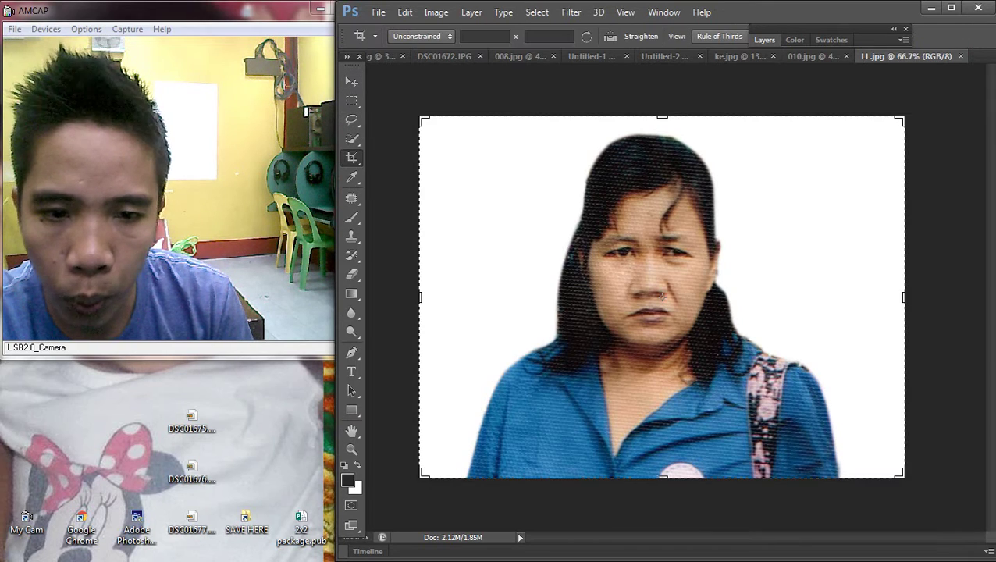
pyautogui.moveTo(477, 117); pyautogui.dragTo(789, 476)
pyautogui.press('Return')
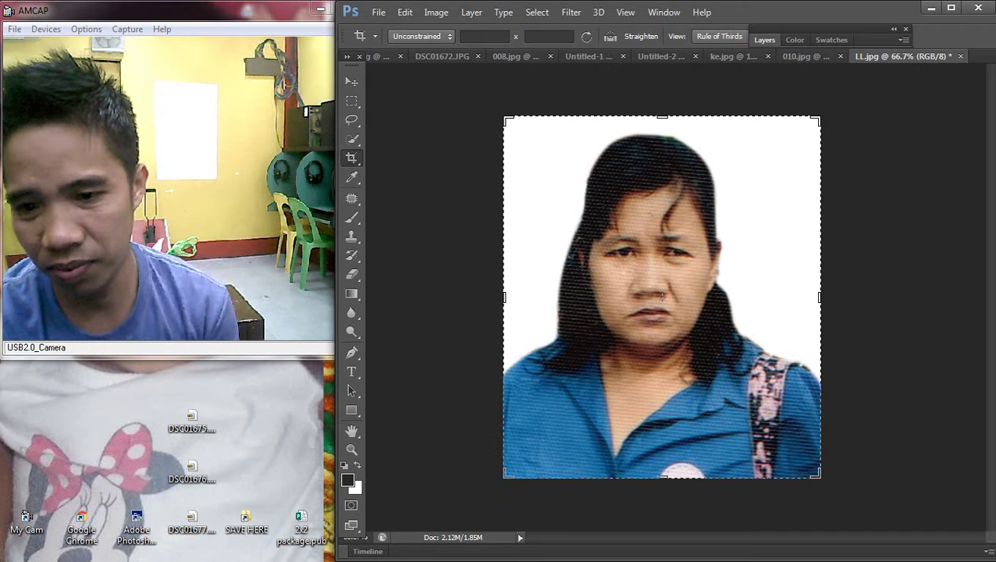
pyautogui.moveTo(818, 297); pyautogui.dragTo(815, 295)
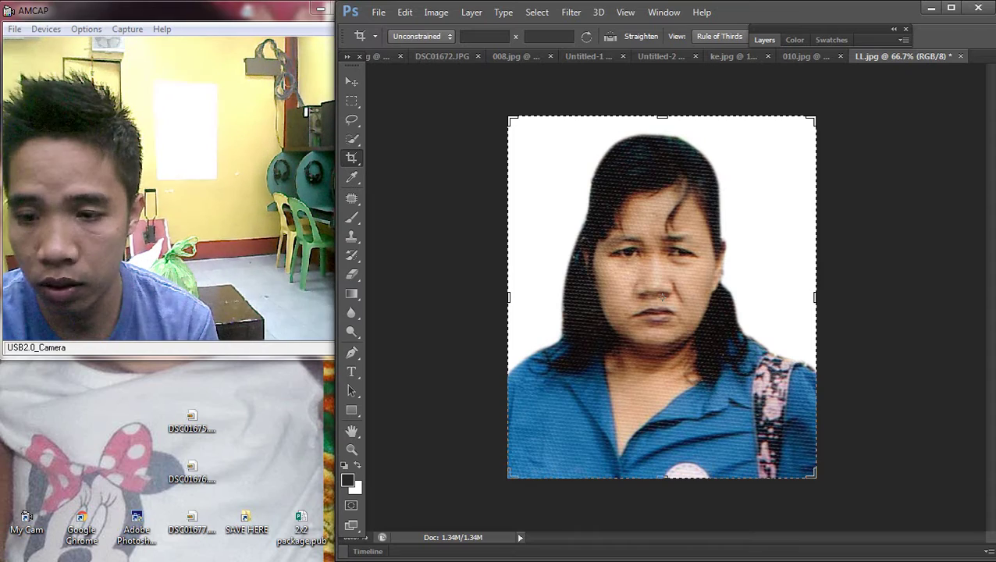
pyautogui.moveTo(815, 294); pyautogui.dragTo(809, 288)
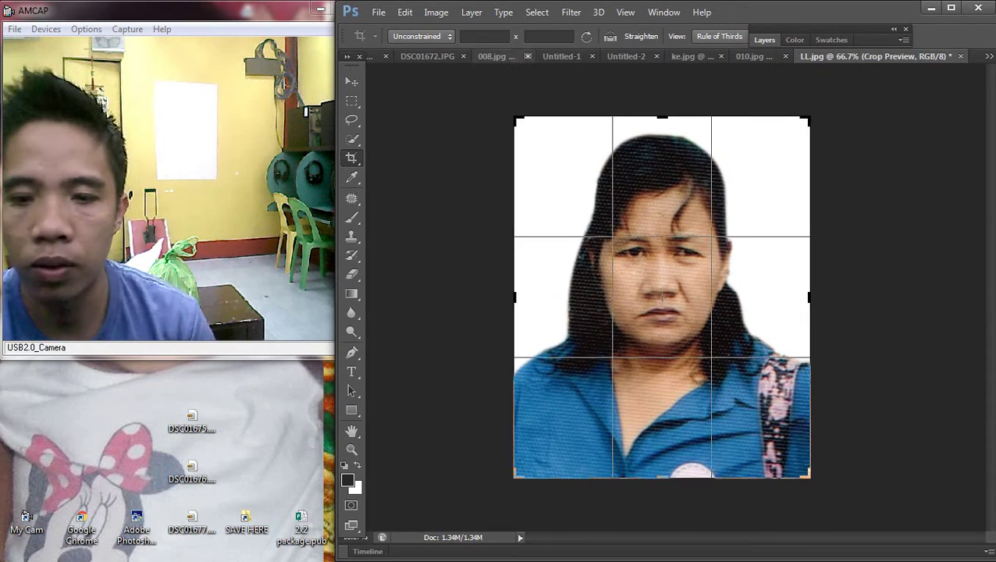
pyautogui.press('Return')
# - Resize the image to 3.5 inches wide at 400 pixels/inch
pyautogui.click(436, 12)
pyautogui.click(453, 118)
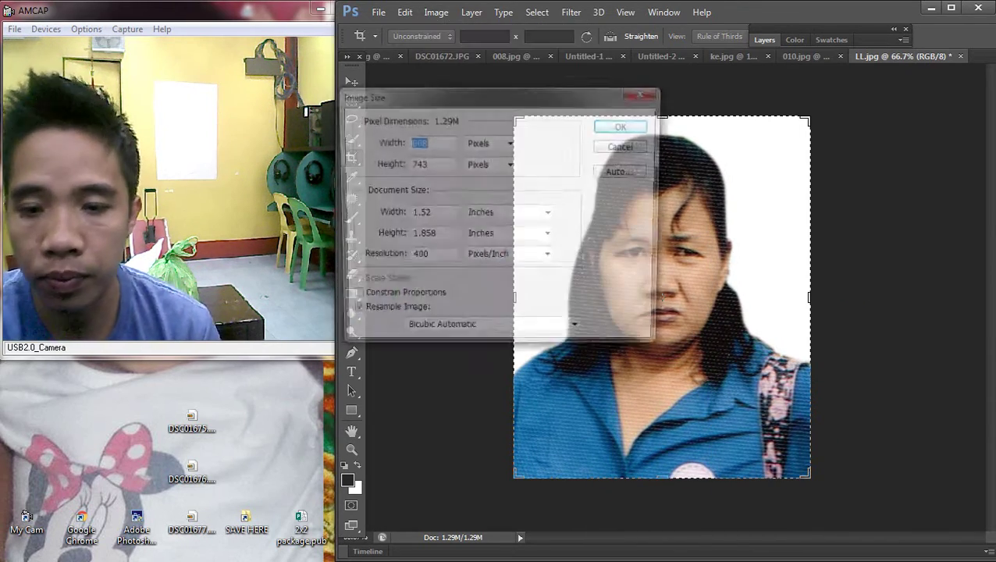
pyautogui.click(417, 213)
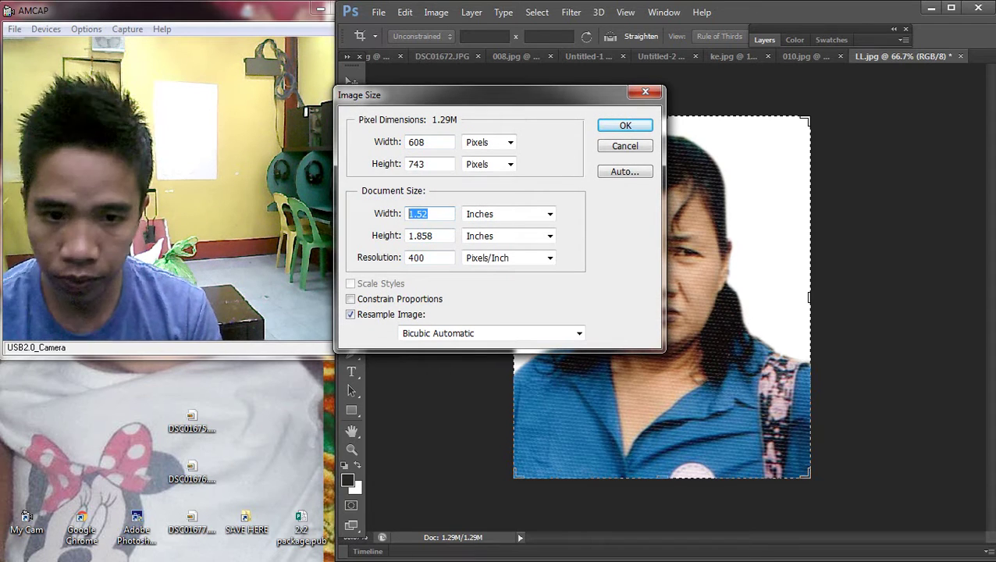
pyautogui.write('3.5')
pyautogui.press('Tab')
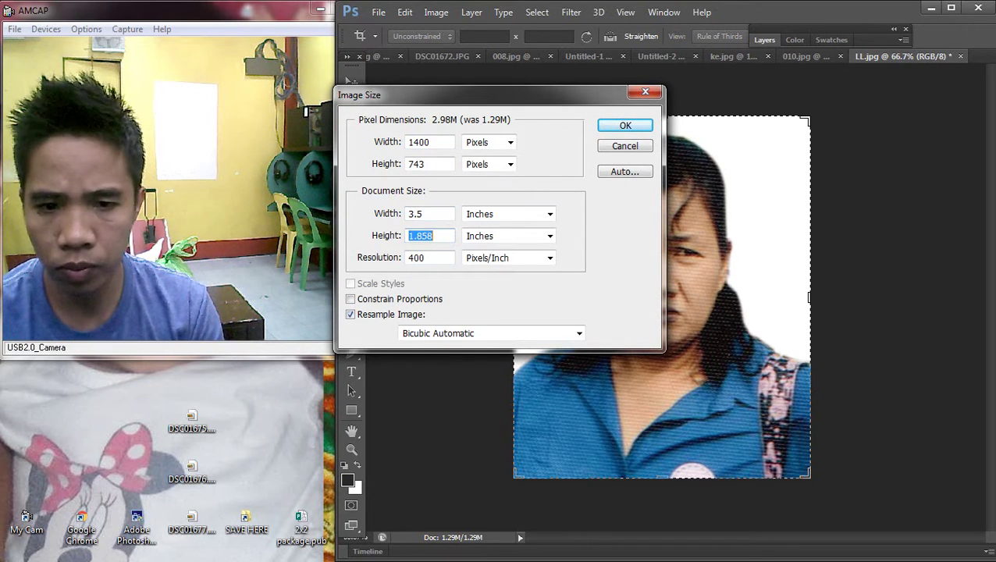
pyautogui.write('52')
pyautogui.press('Return')
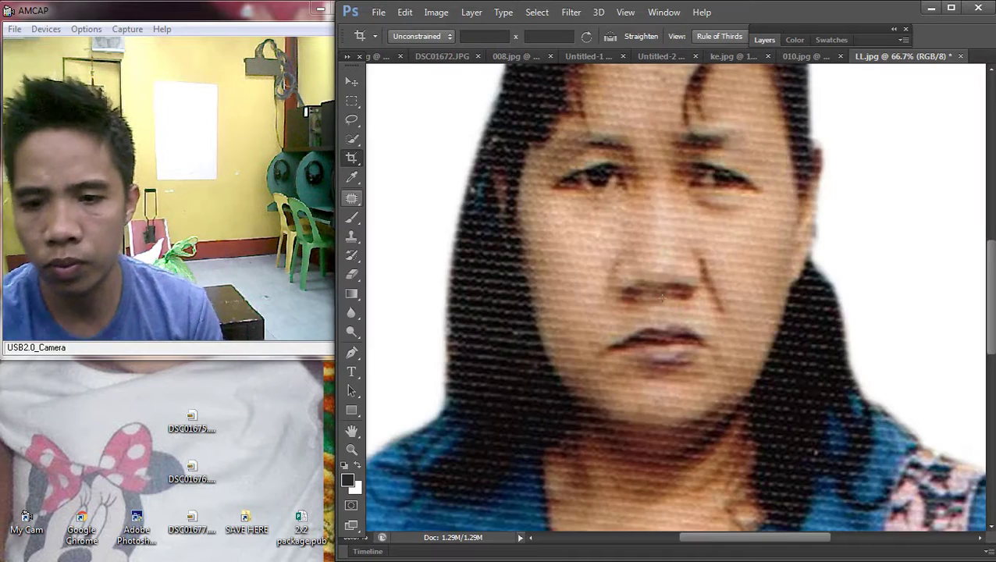
# - Stretch the photo to 120% width and shift it left to fill the frame
pyautogui.hotkey('ctrl', '0')
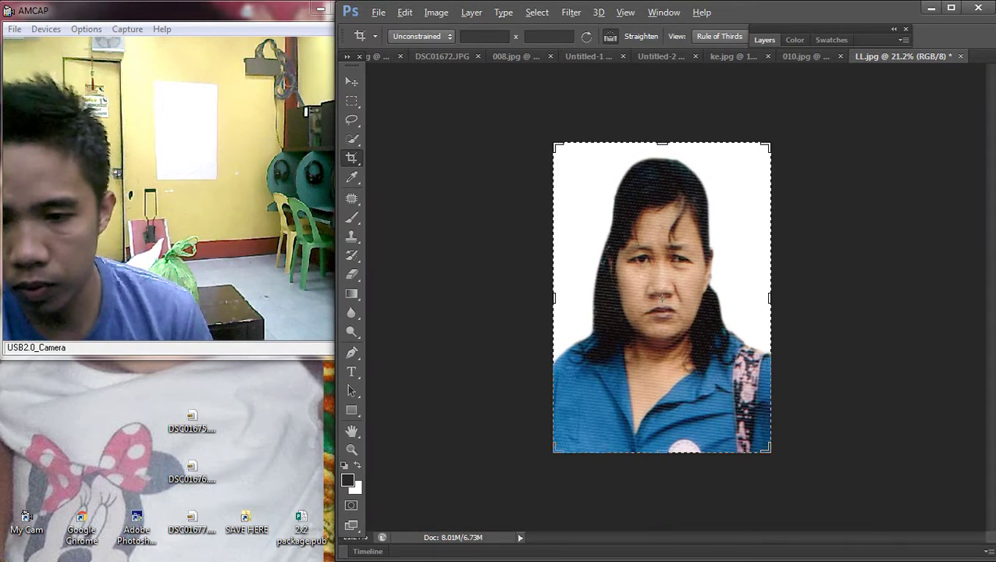
pyautogui.hotkey('ctrl', '+')
pyautogui.hotkey('ctrl', 't')
pyautogui.moveTo(793, 297); pyautogui.dragTo(832, 297)
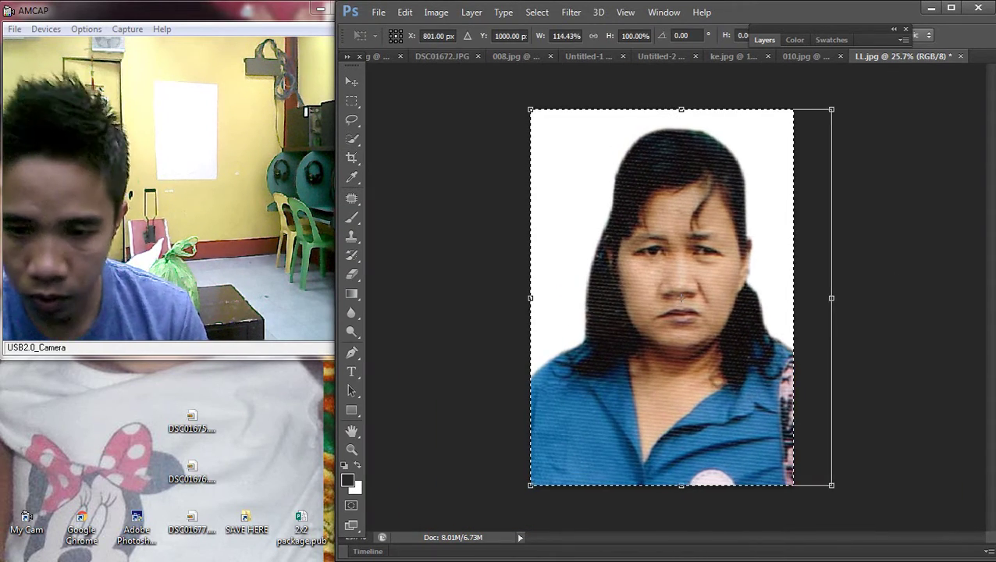
pyautogui.moveTo(705, 265); pyautogui.dragTo(683, 265)
pyautogui.moveTo(809, 298); pyautogui.dragTo(824, 295)
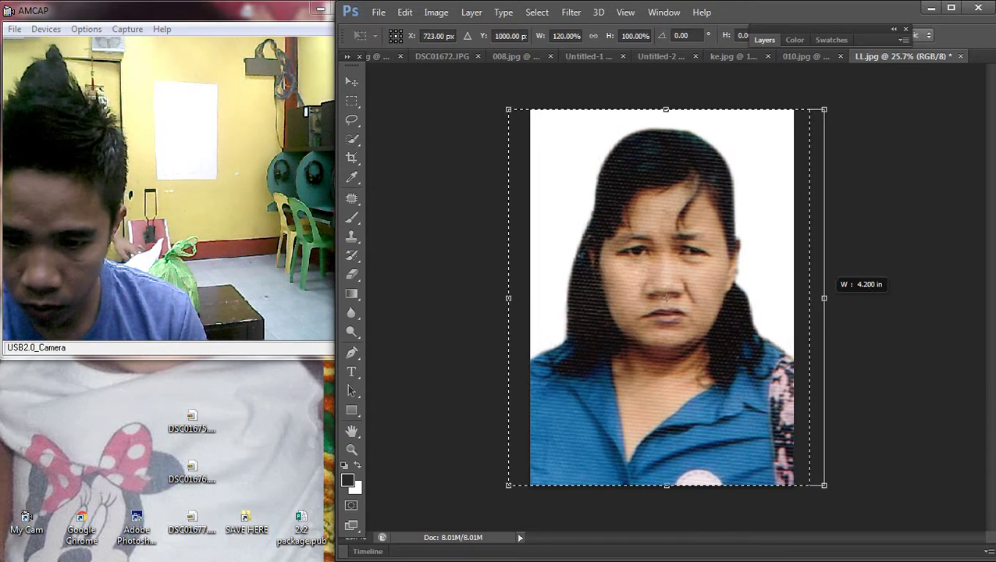
pyautogui.press('Return')
# - Commit the canvas trim and clear the current selection
pyautogui.press('c')
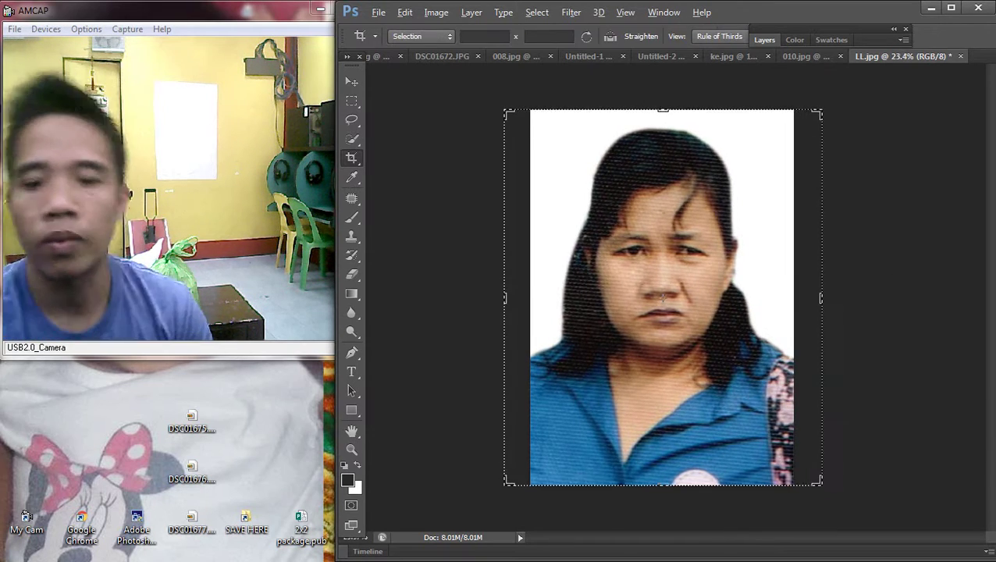
pyautogui.press('Return')
pyautogui.press('v')
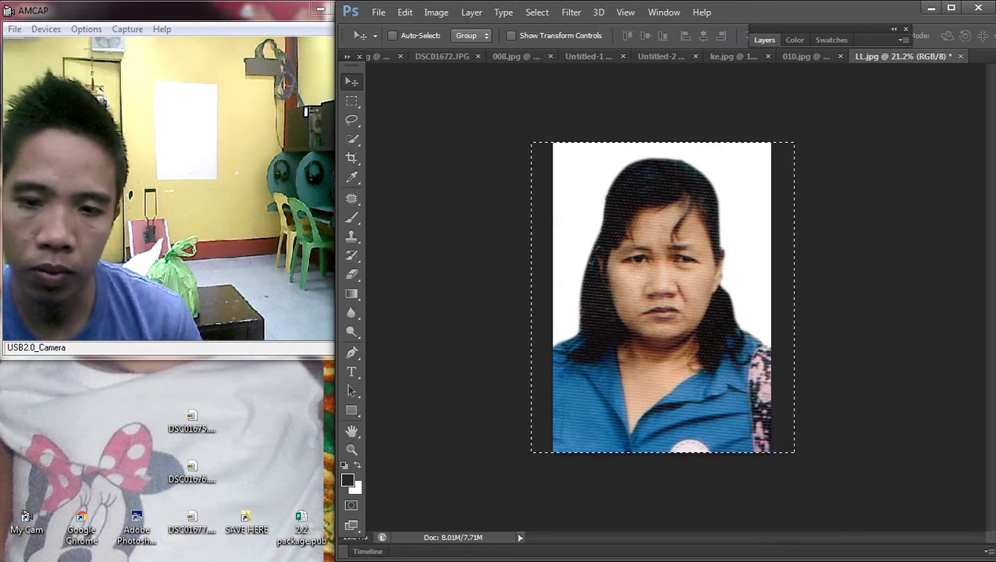
pyautogui.scroll(-2, 663, 297)
pyautogui.press('m')
pyautogui.rightClick(685, 231)
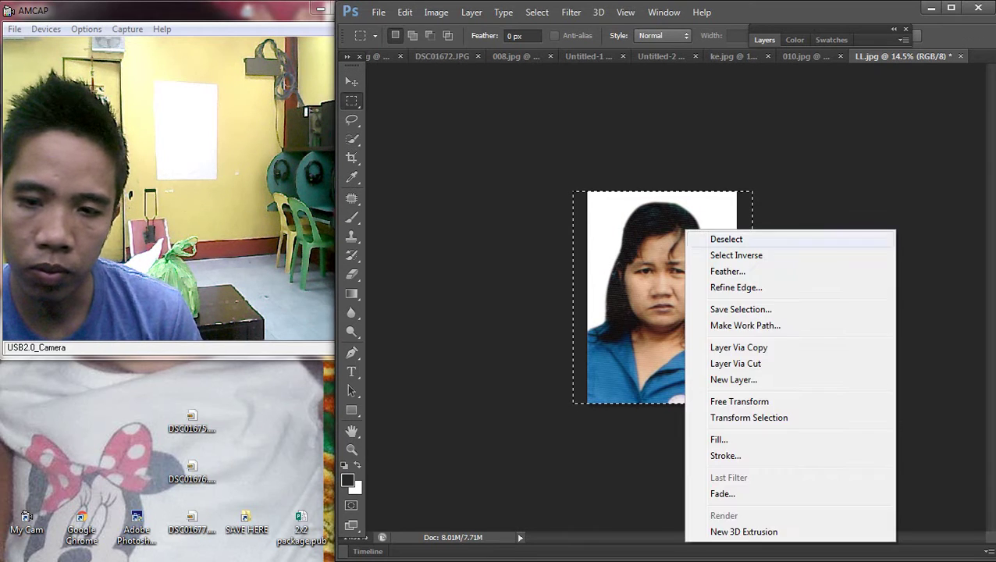
pyautogui.click(725, 239)
# - Cut the whole photo and paste it back onto its own Layer 1
pyautogui.scroll(-1, 725, 239)
pyautogui.scroll(2, 661, 296)
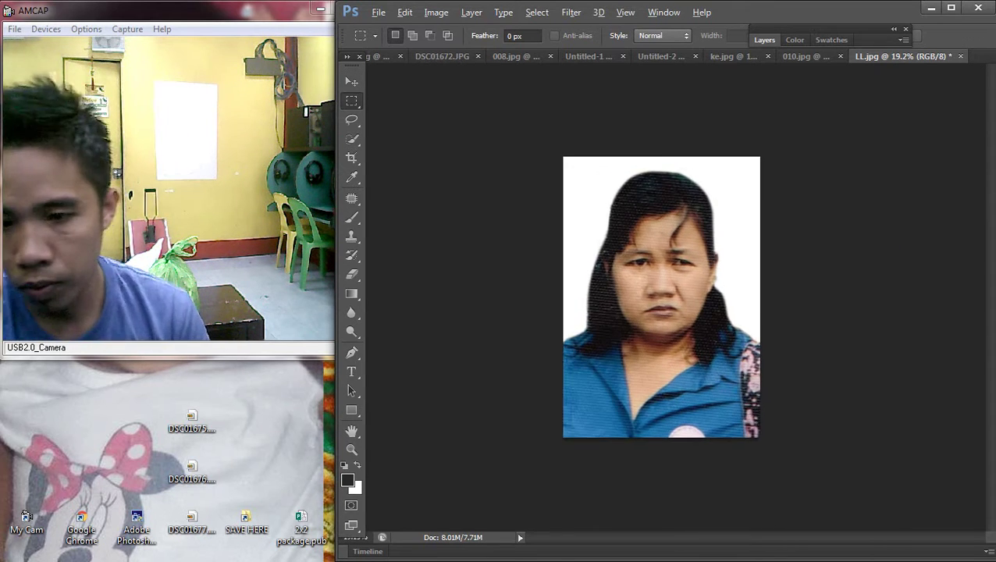
pyautogui.hotkey('ctrl', 'a')
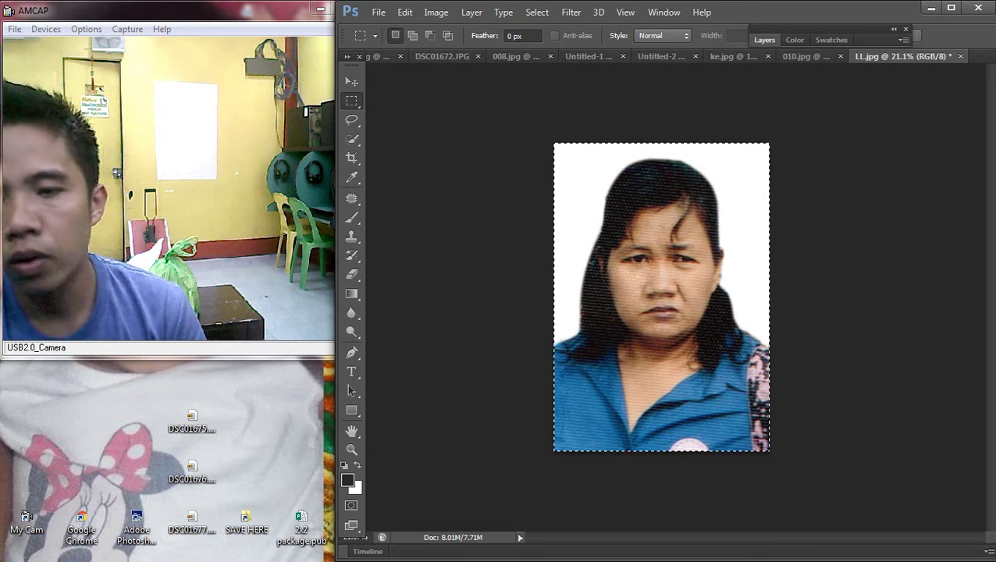
pyautogui.hotkey('ctrl', 'x')
pyautogui.hotkey('ctrl', 'v')
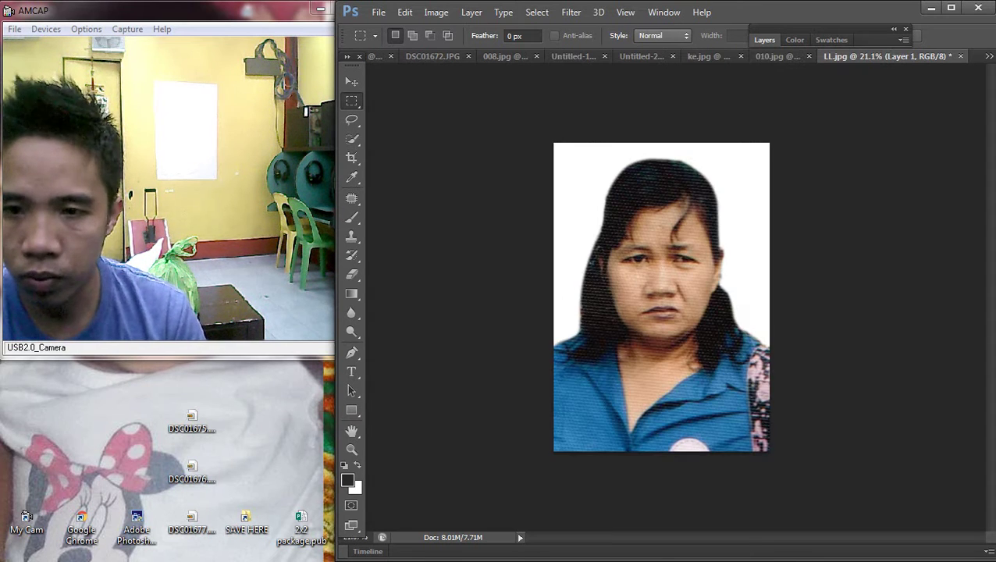
# - Give Layer 1 a 13 px Stroke positioned inside the photo edges
pyautogui.press('F7')
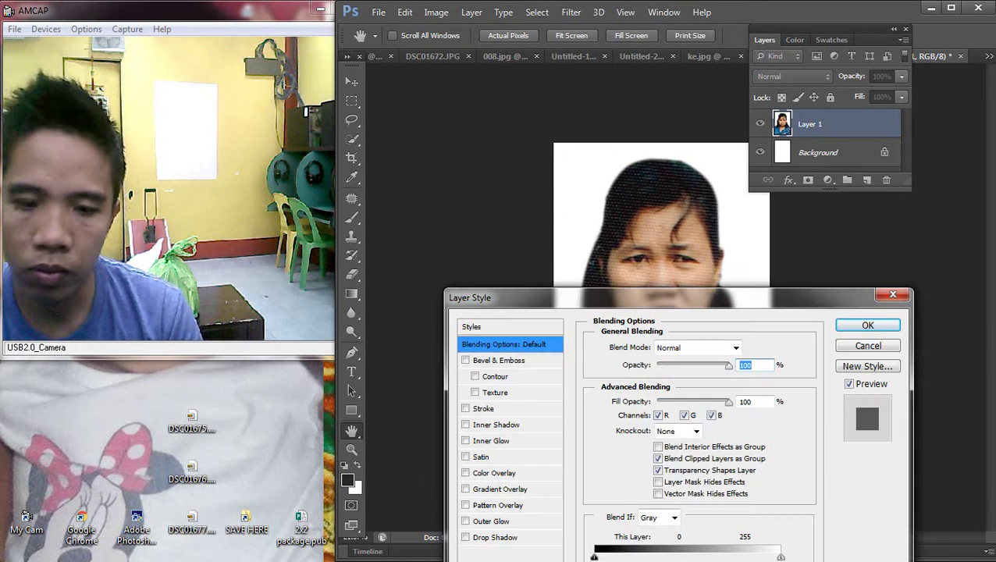
pyautogui.click(483, 408)
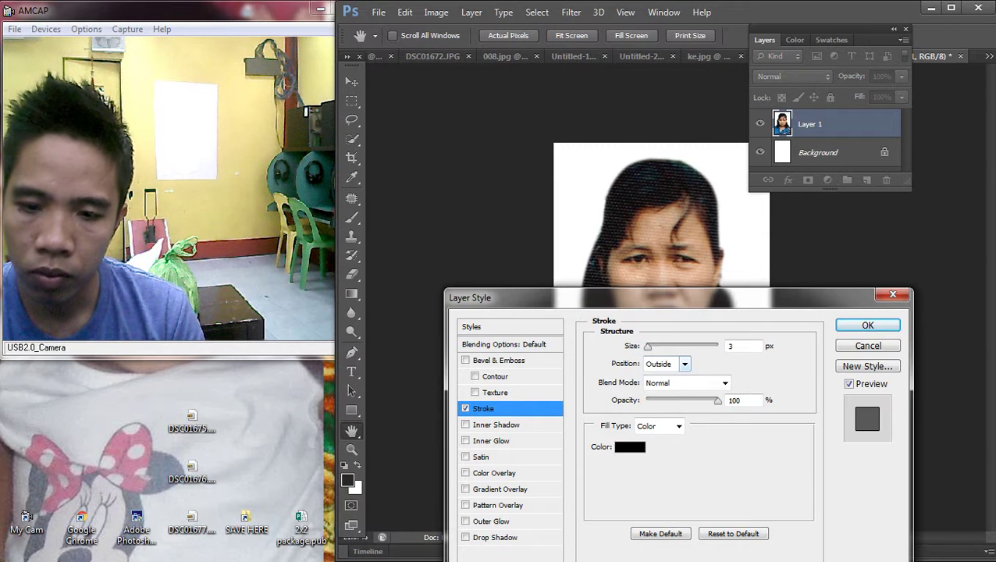
pyautogui.click(684, 364)
pyautogui.click(659, 390)
pyautogui.hotkey('shift', 'Tab')
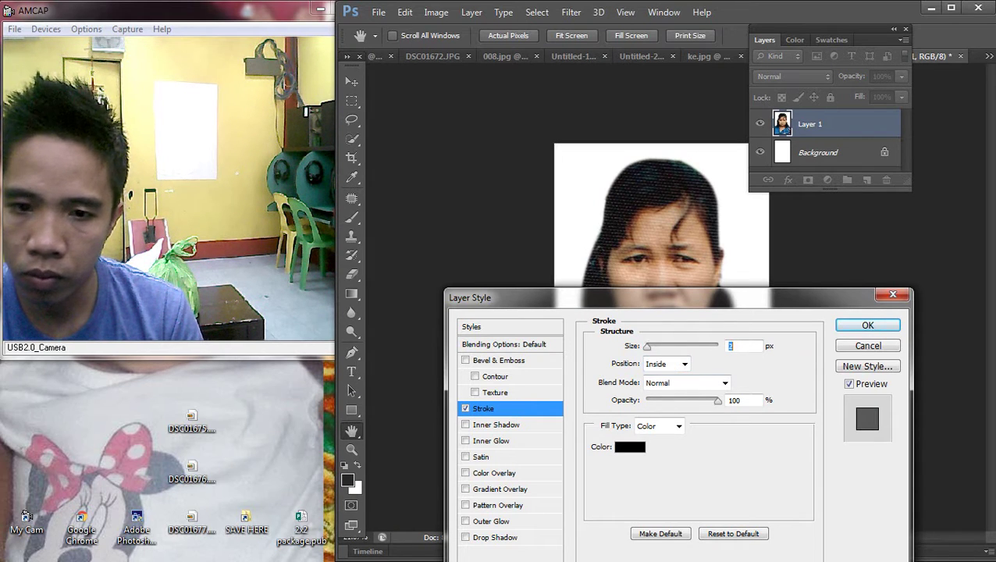
pyautogui.hotkey('shift', 'Up')
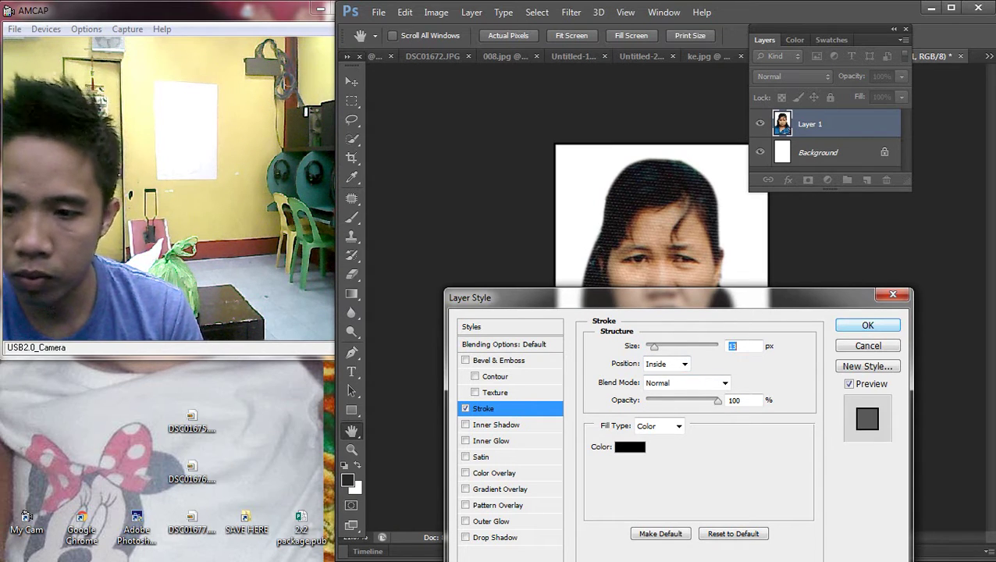
pyautogui.press('Return')
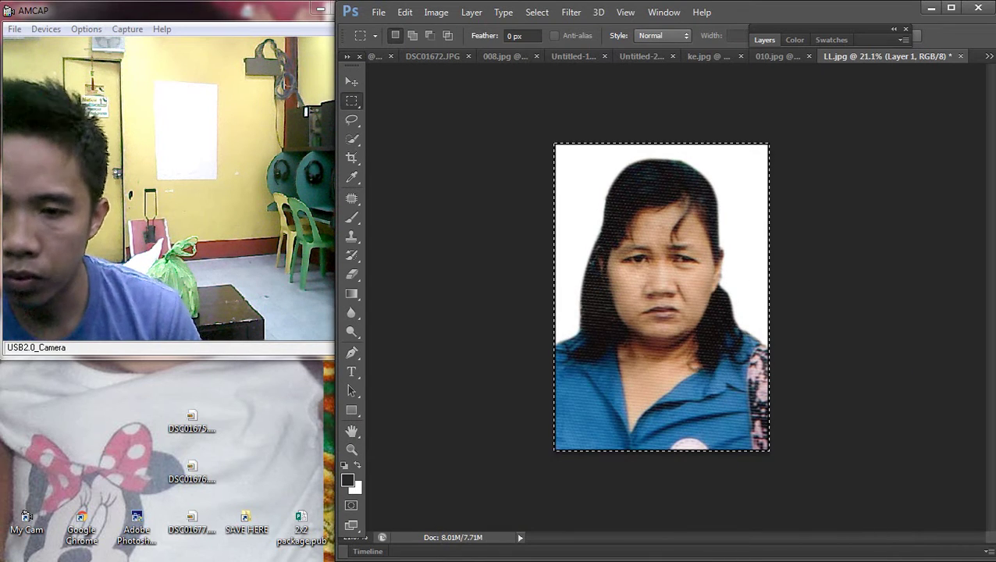
# - Take the bordered photo off the canvas and enlarge the page to 8.27 inches wide
pyautogui.press('Delete')
pyautogui.click(436, 12)
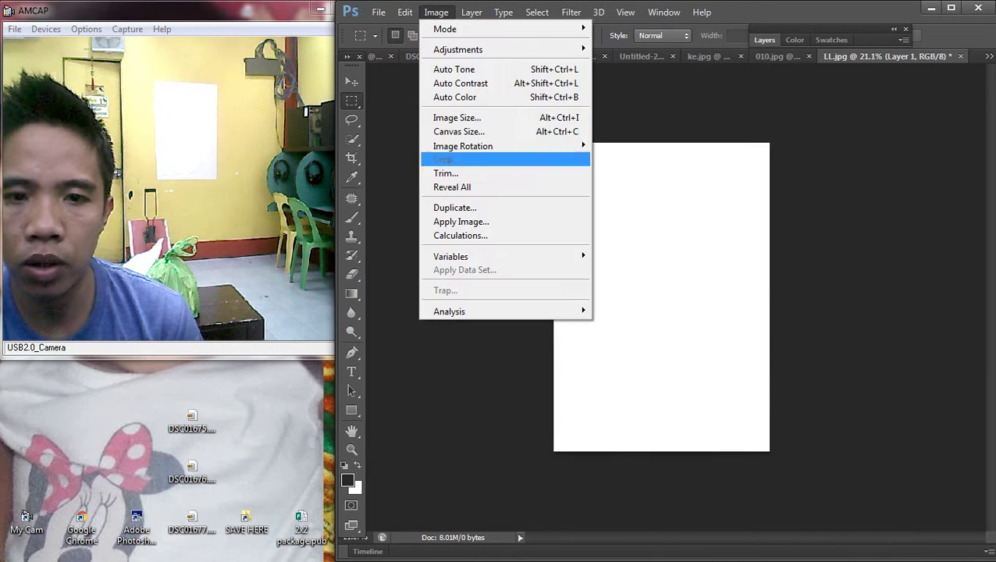
pyautogui.click(457, 117)
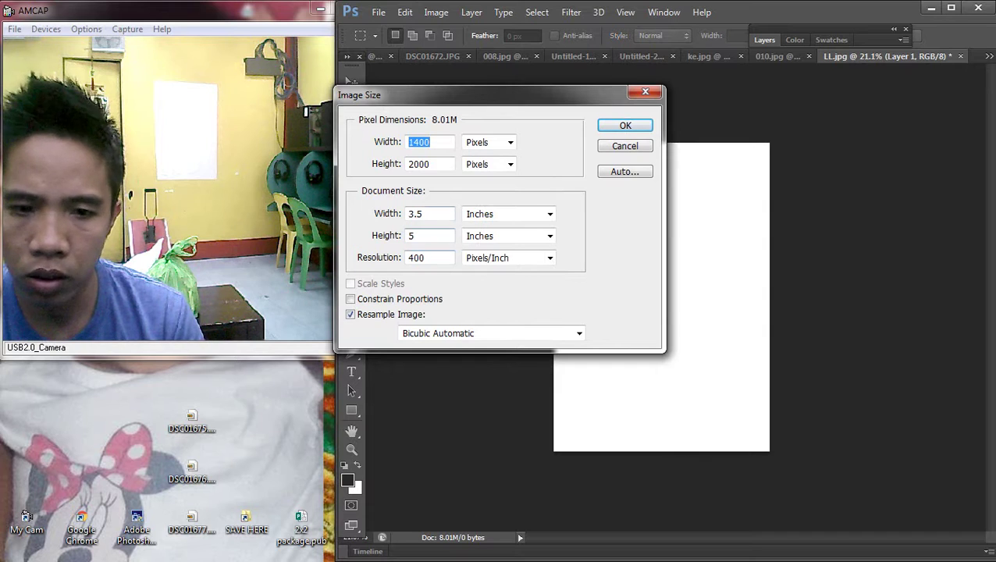
pyautogui.click(429, 213)
pyautogui.write('8.5')
pyautogui.press('Tab')
pyautogui.press('Tab')
pyautogui.write('1')
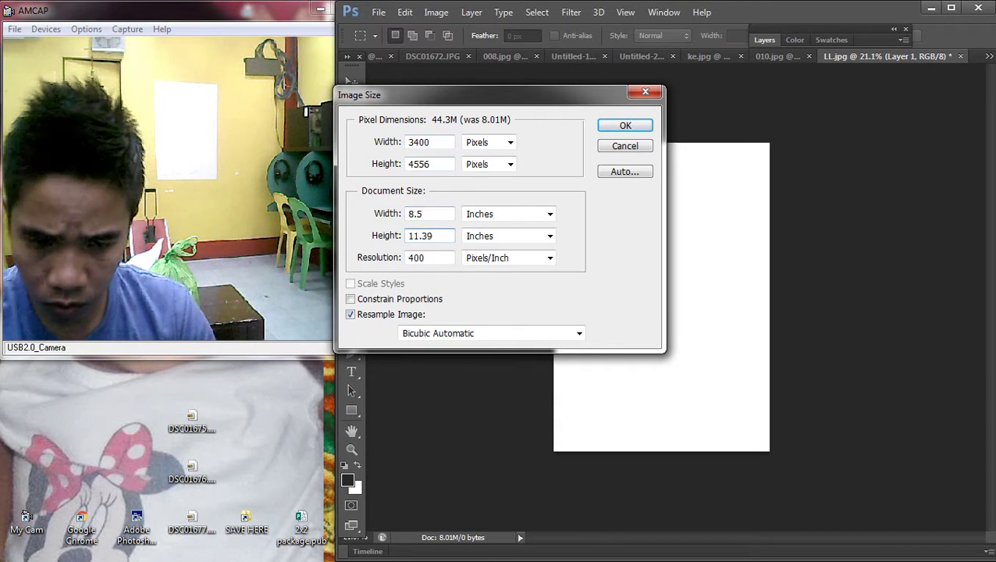
pyautogui.doubleClick(419, 214)
pyautogui.write('8.27')
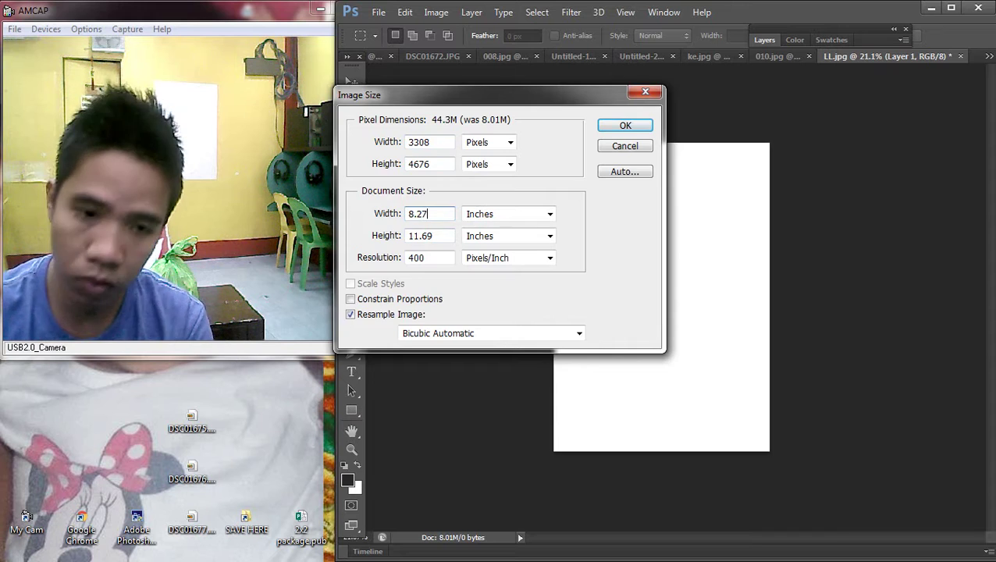
pyautogui.press('Return')
# - Paste the bordered photo onto the page and move it to the top-left corner
pyautogui.press('v')
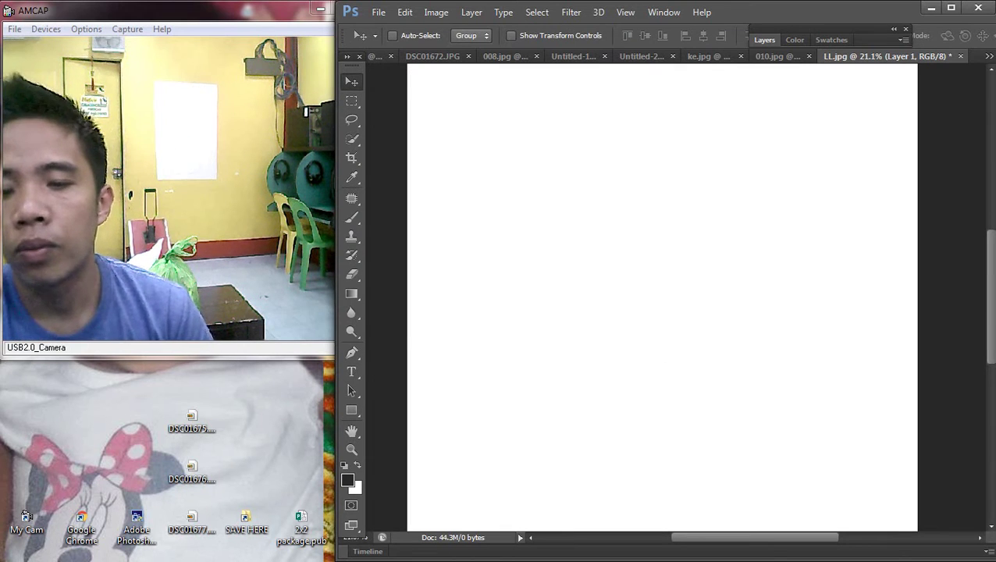
pyautogui.hotkey('ctrl', 'v')
pyautogui.hotkey('ctrl', '0')
pyautogui.scroll(-2, 662, 297)
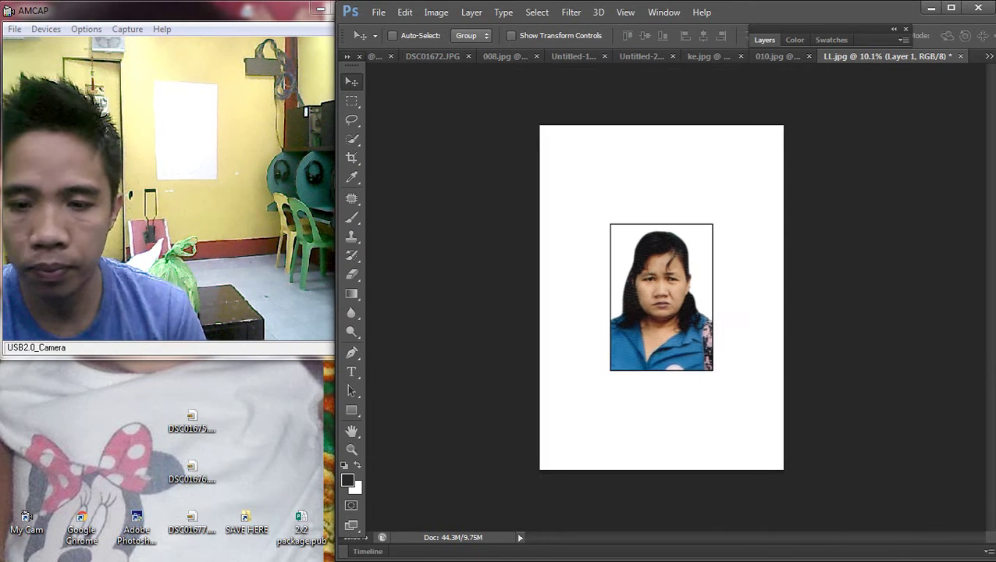
pyautogui.moveTo(684, 234); pyautogui.dragTo(625, 149)
pyautogui.scroll(-1, 625, 148)
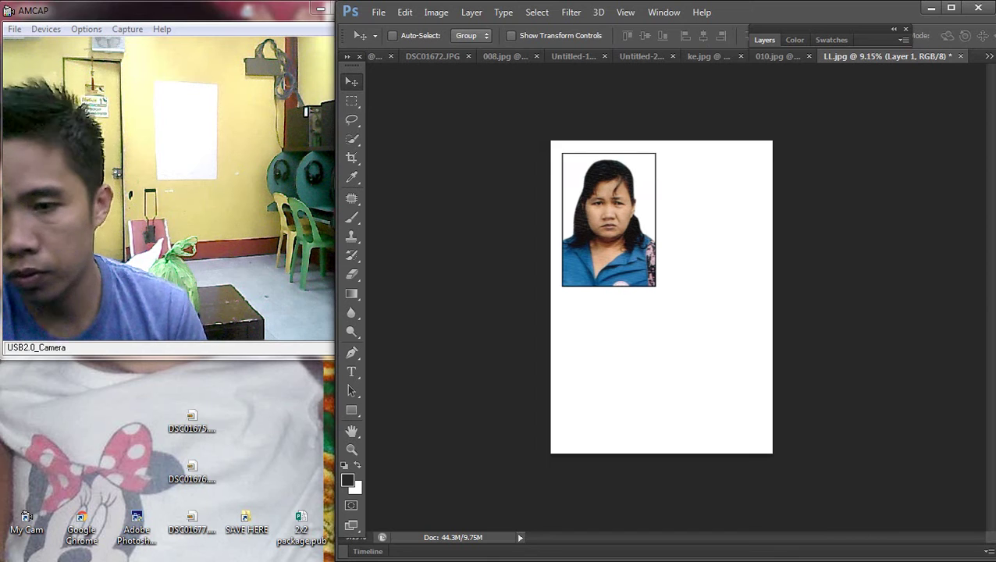
# - Rotate the photo a quarter turn and position it near the page's top centre
pyautogui.hotkey('ctrl', 't')
pyautogui.moveTo(679, 101); pyautogui.dragTo(730, 289)
pyautogui.press('Return')
pyautogui.moveTo(632, 168); pyautogui.dragTo(692, 152)
pyautogui.scroll(1, 692, 151)
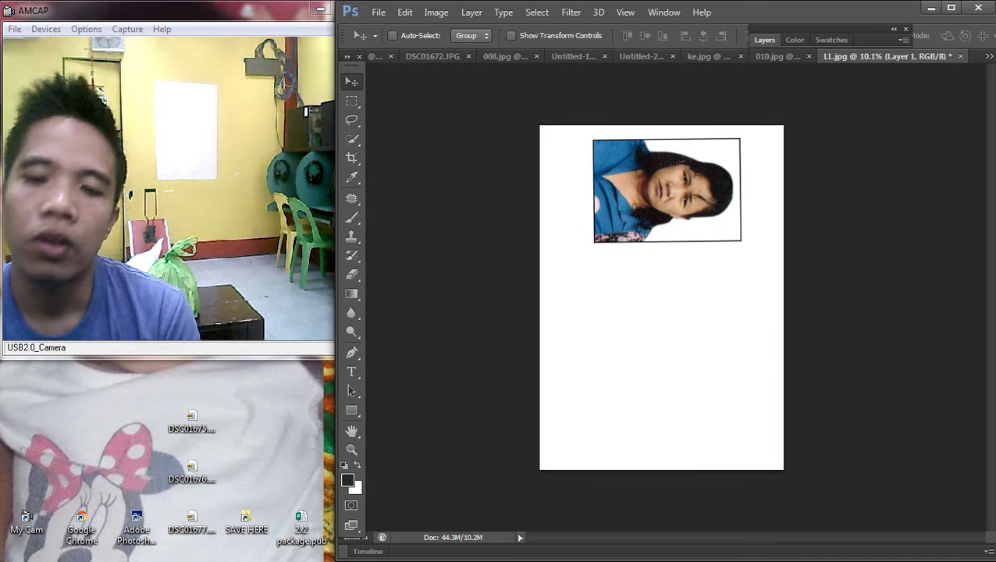
pyautogui.hotkey('ctrl', 't')
pyautogui.press('Return')
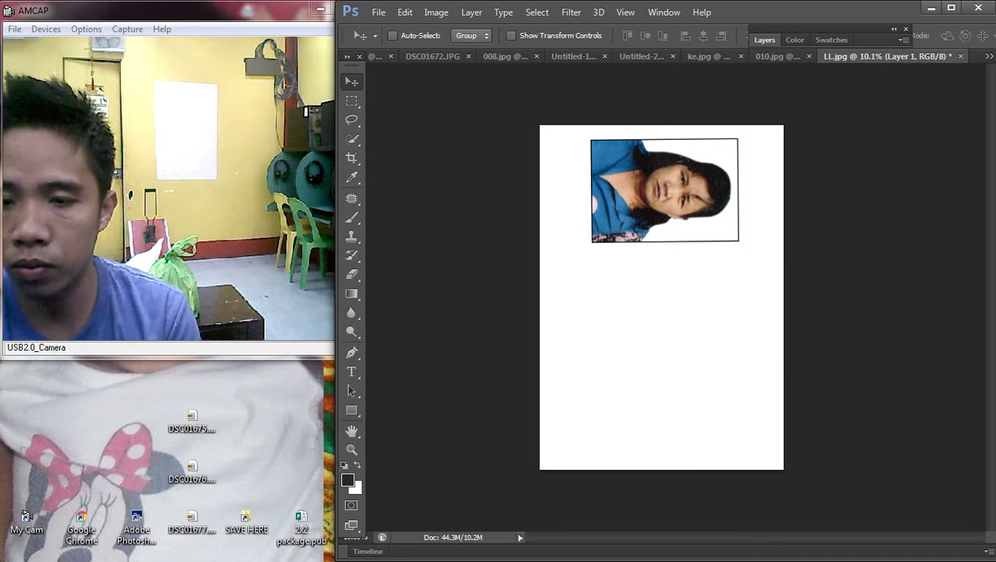
pyautogui.hotkey('shift', 'Left')
pyautogui.hotkey('shift', 'Left')
pyautogui.hotkey('shift', 'Left')
# - Save the page as a JPEG copy in the Desktop's SAVE HERE folder, accepting the JPEG options
pyautogui.click(378, 11)
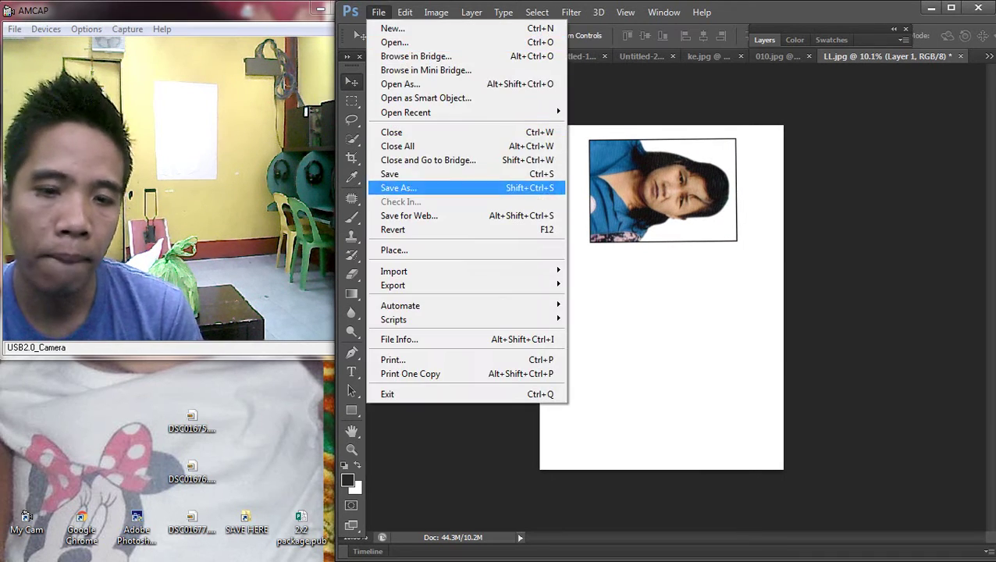
pyautogui.click(390, 189)
pyautogui.click(484, 144)
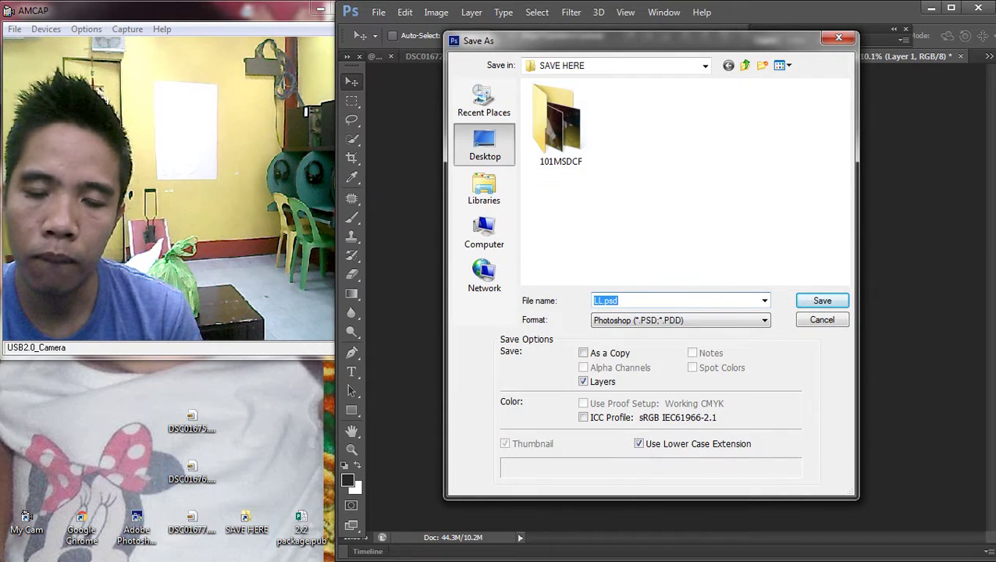
pyautogui.doubleClick(574, 175)
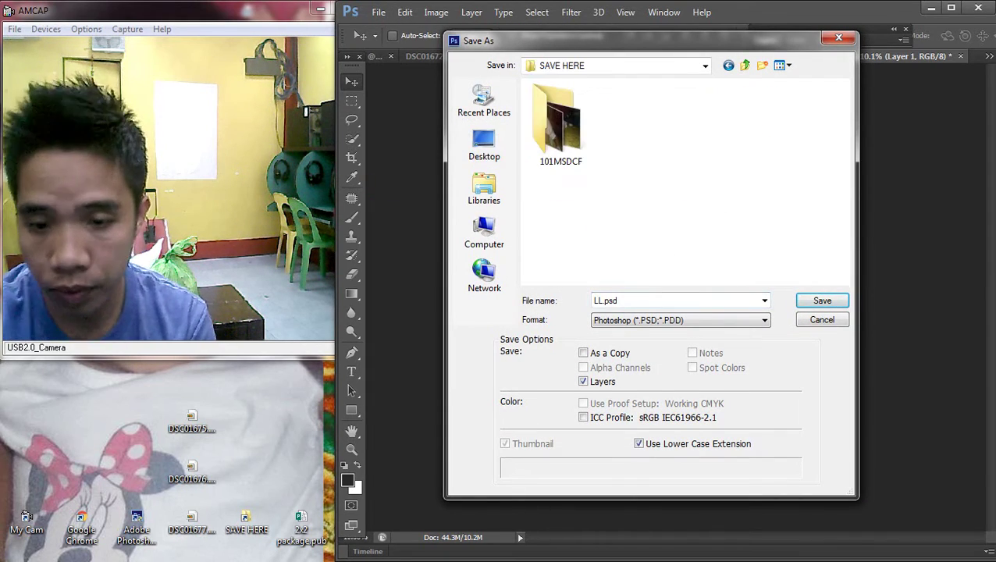
pyautogui.click(680, 320)
pyautogui.click(671, 417)
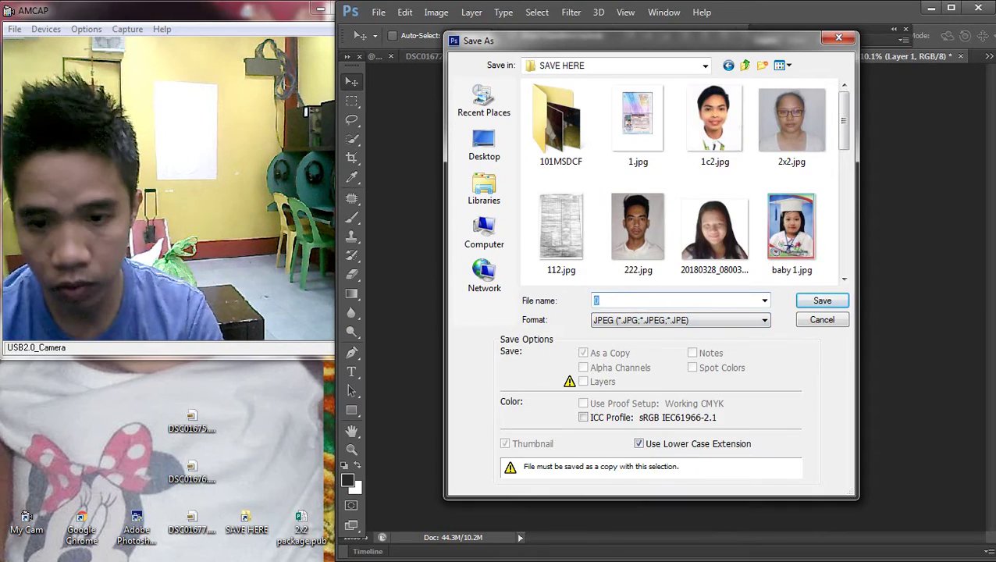
pyautogui.press('Return')
pyautogui.press('Return')
pyautogui.press('super+e')
# - Open the SAVE HERE folder from the Desktop
pyautogui.hotkey('alt', 'Up')
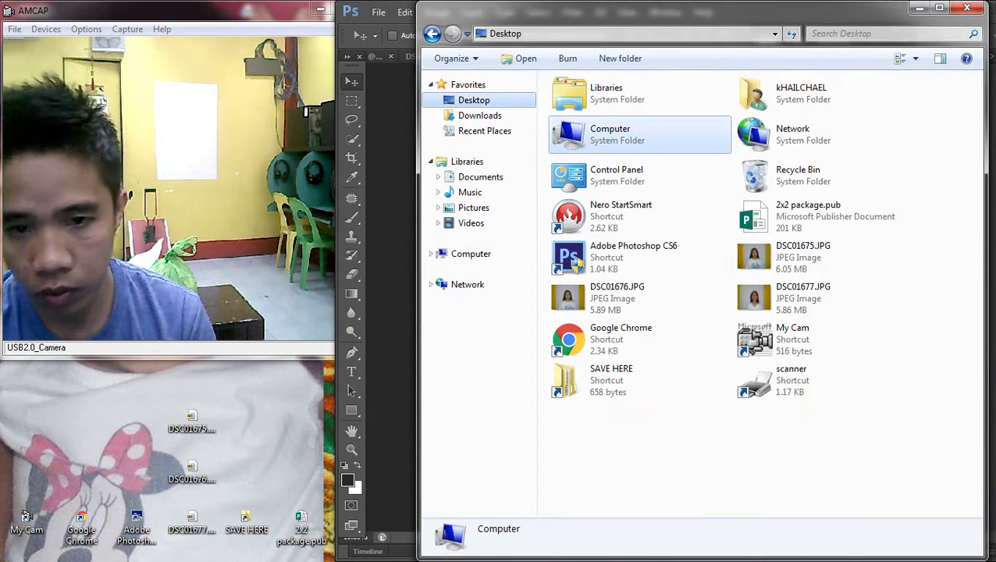
pyautogui.click(611, 380)
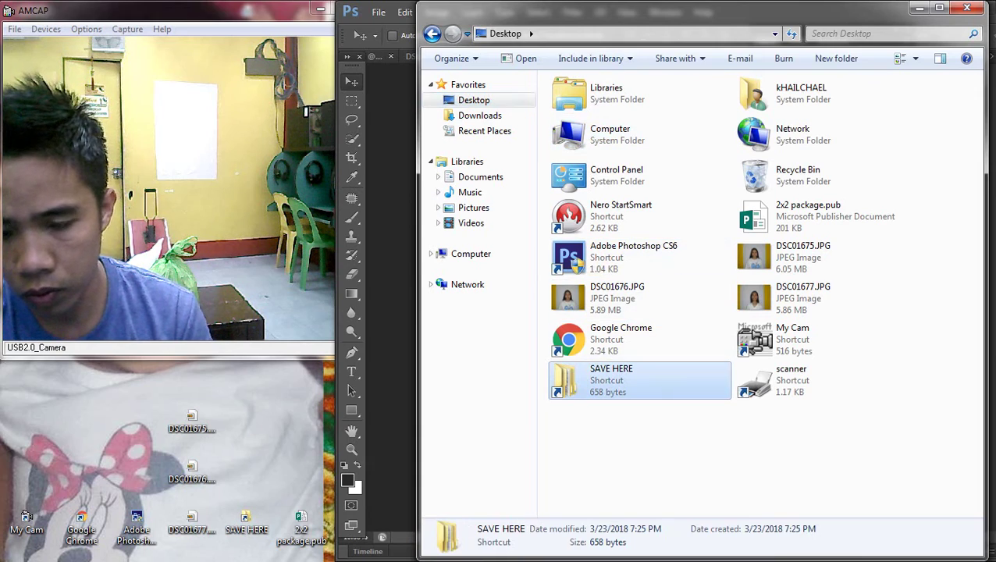
pyautogui.press('Return')
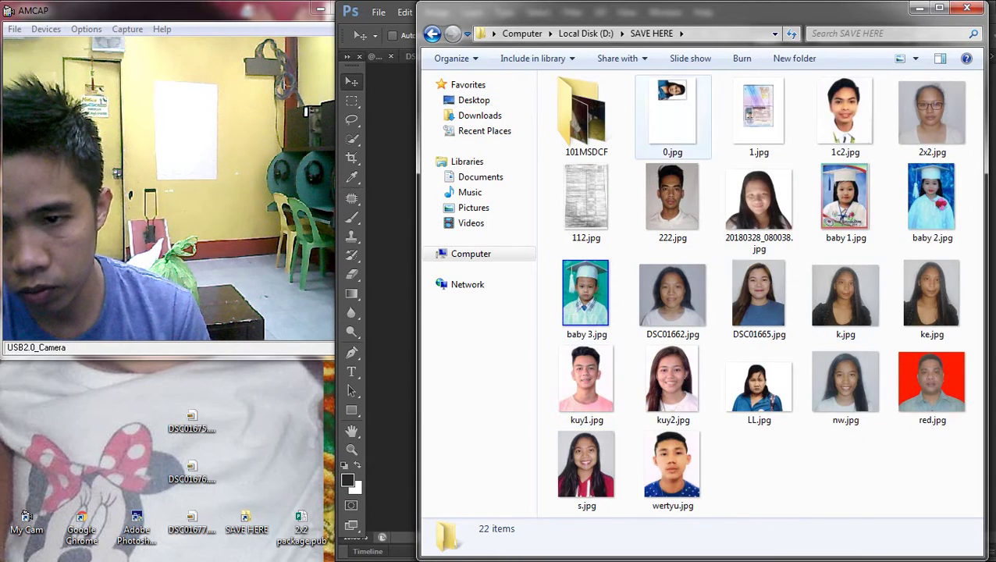
# - Print 0.jpg full-page on the EPSON T60 on A4 glossy paper
pyautogui.rightClick(685, 105)
pyautogui.click(722, 162)
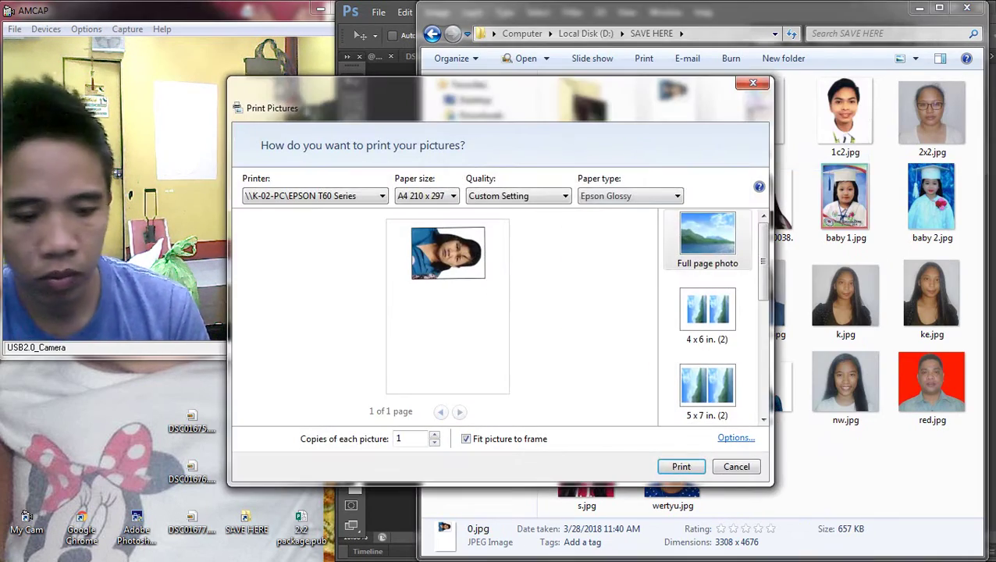
pyautogui.click(736, 438)
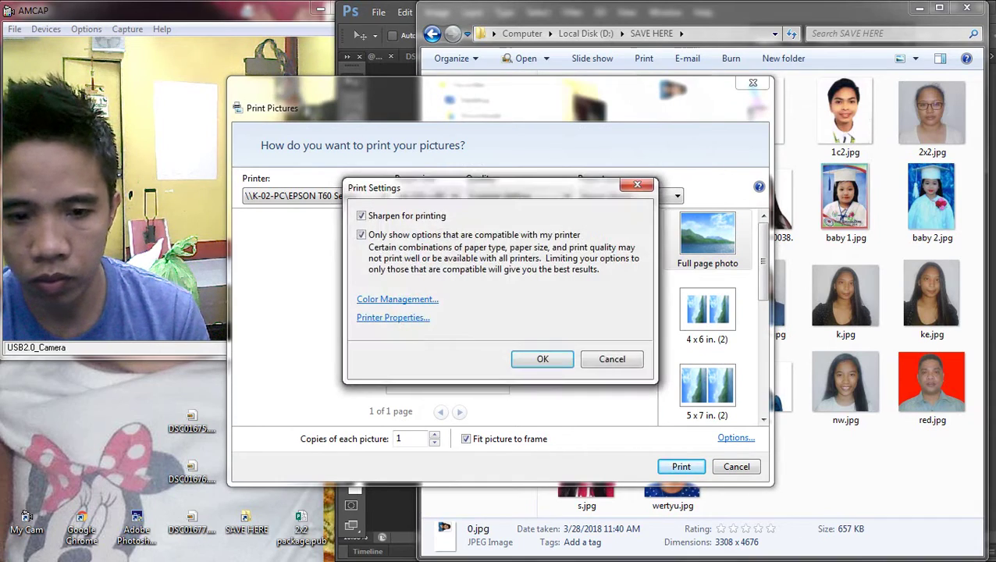
pyautogui.press('Return')
pyautogui.press('Return')
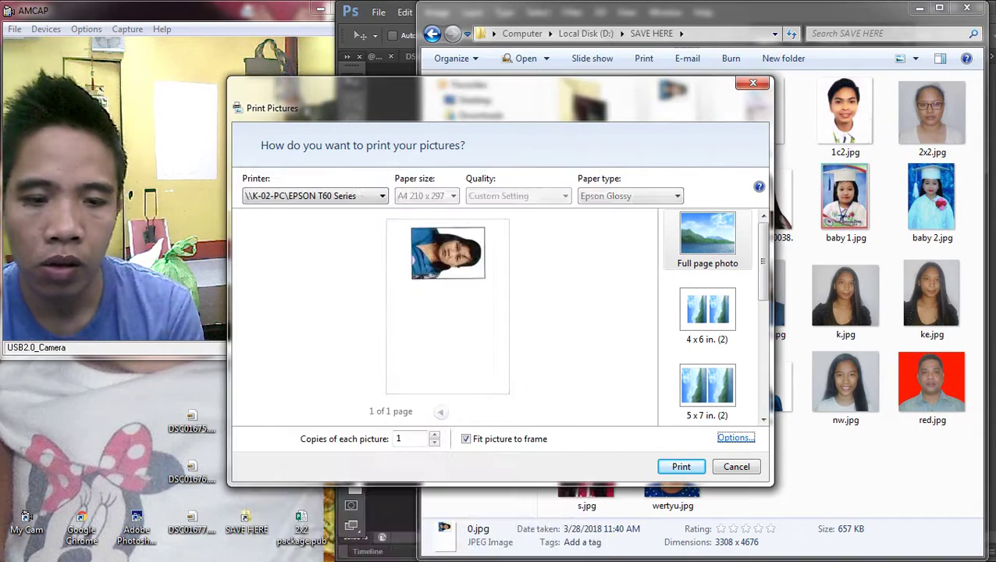
pyautogui.press('Return')
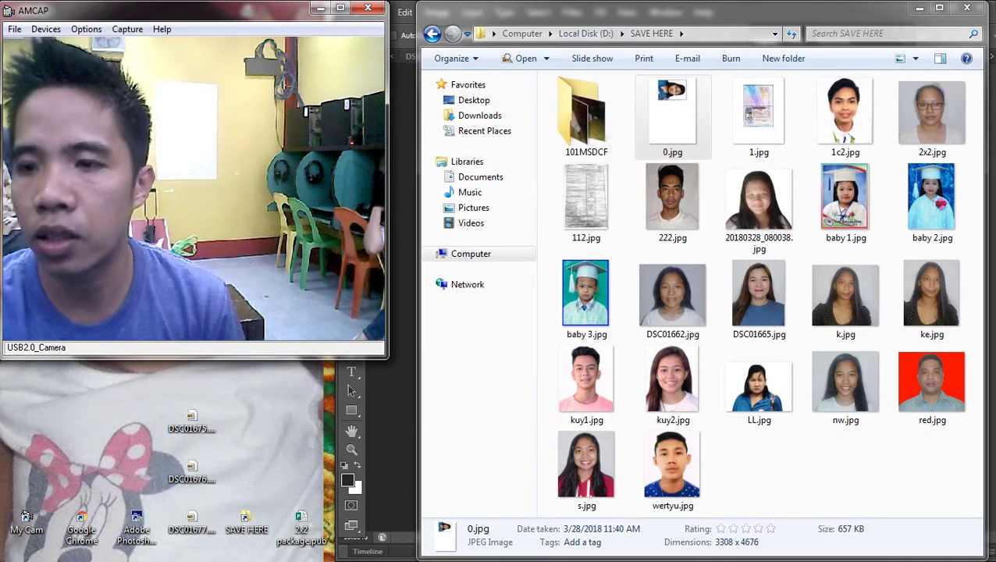
pyautogui.click(374, 212)
# - Cancel closing LL.jpg so it stays open, and bring up Computer listing the drives
pyautogui.hotkey('ctrl', 'w')
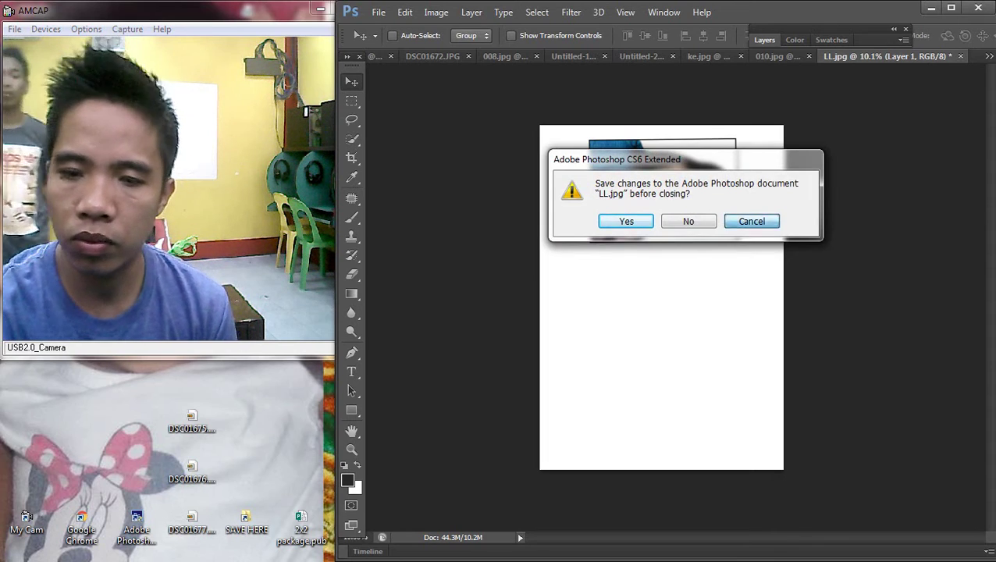
pyautogui.click(752, 221)
pyautogui.click(975, 21)
pyautogui.click(921, 237)
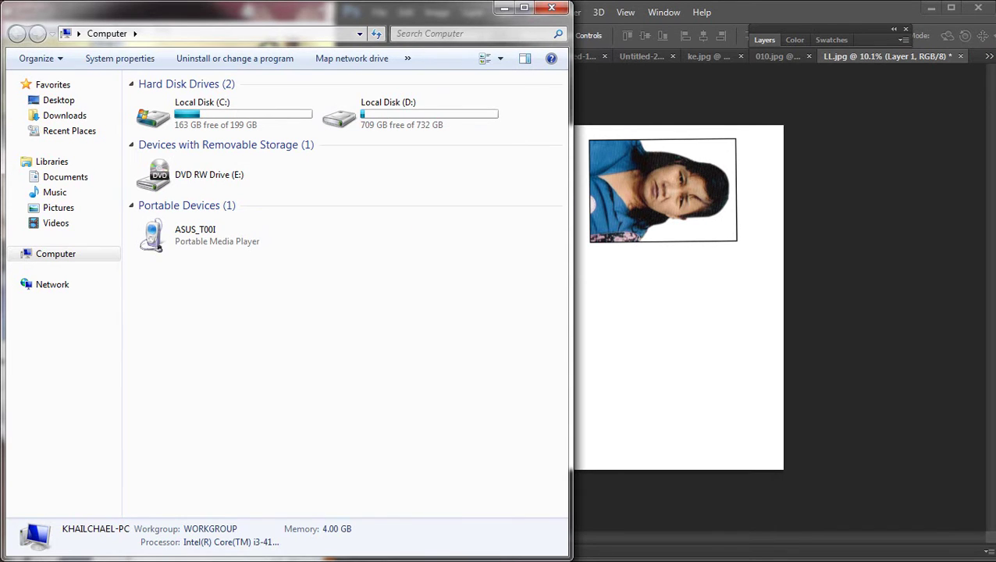
# - Browse to D:\PHOTOSHOP\formal attire and drag the 2X2 FORMAL ATTIRE WOMAN GANDA .psd into Photoshop
pyautogui.moveTo(234, 11); pyautogui.dragTo(568, 12)
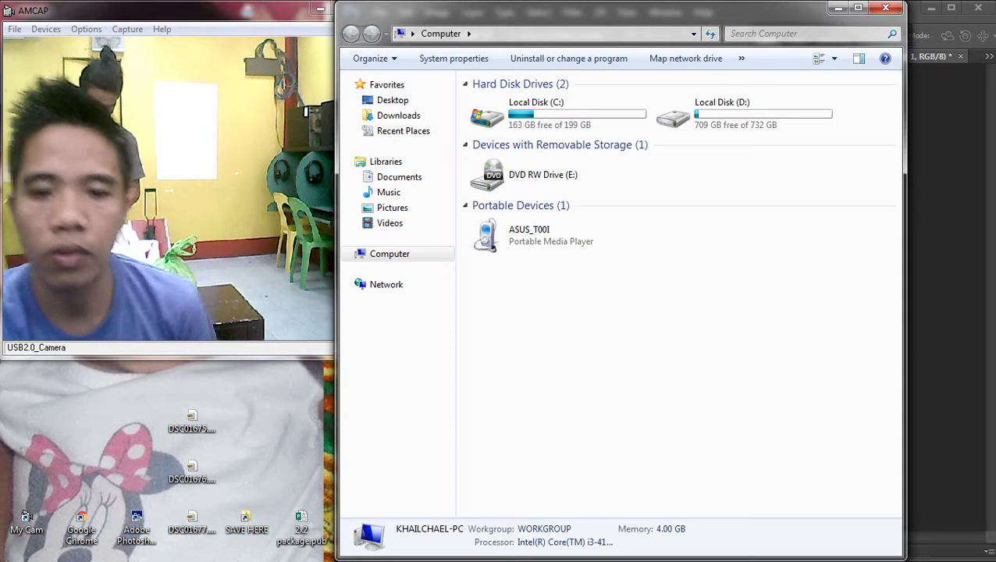
pyautogui.doubleClick(721, 113)
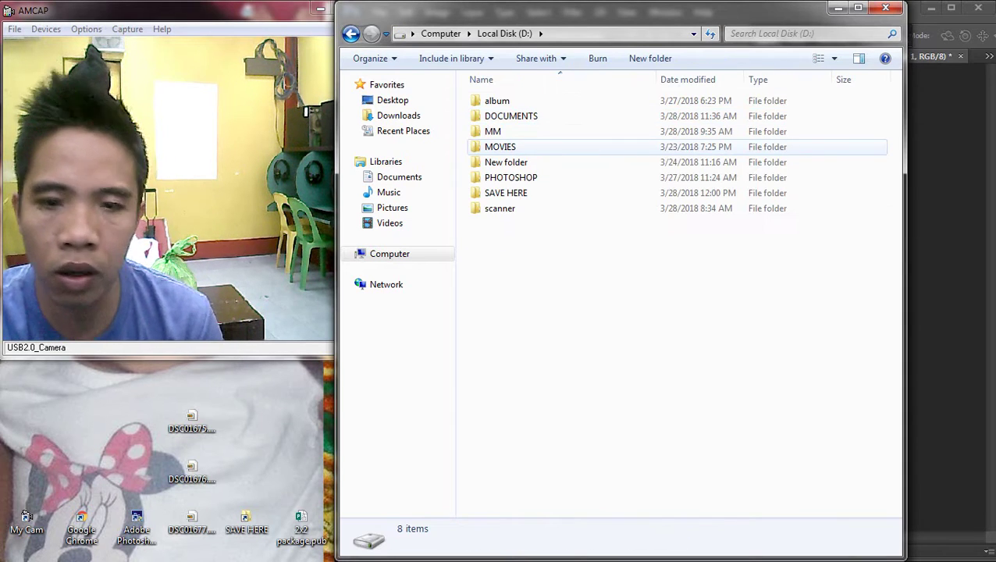
pyautogui.click(511, 177)
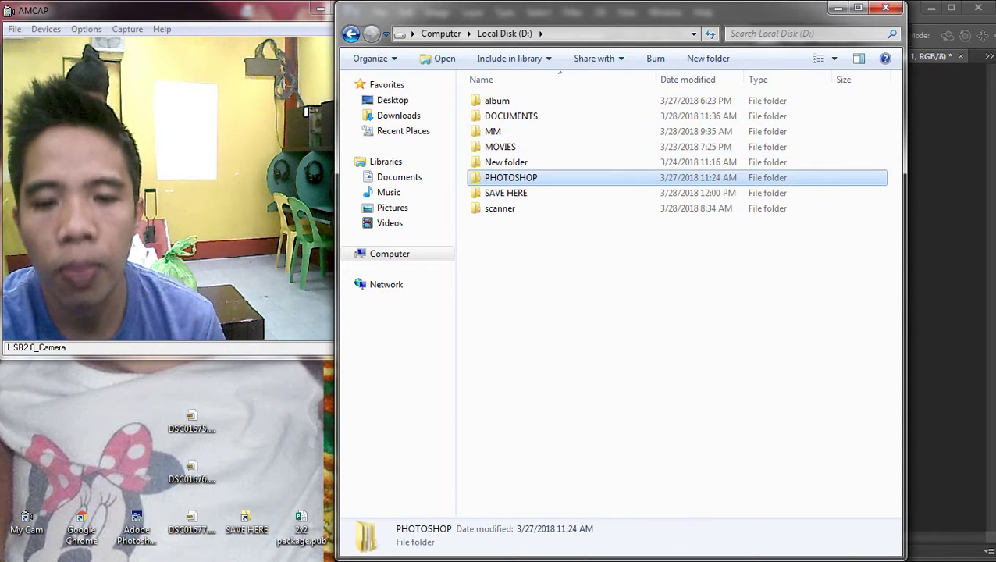
pyautogui.doubleClick(506, 162)
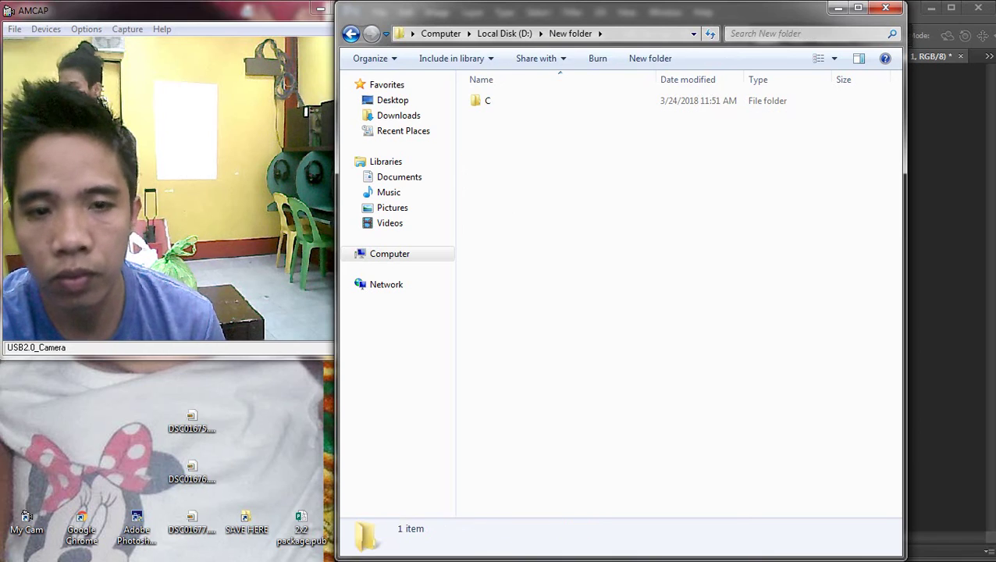
pyautogui.click(350, 33)
pyautogui.doubleClick(511, 175)
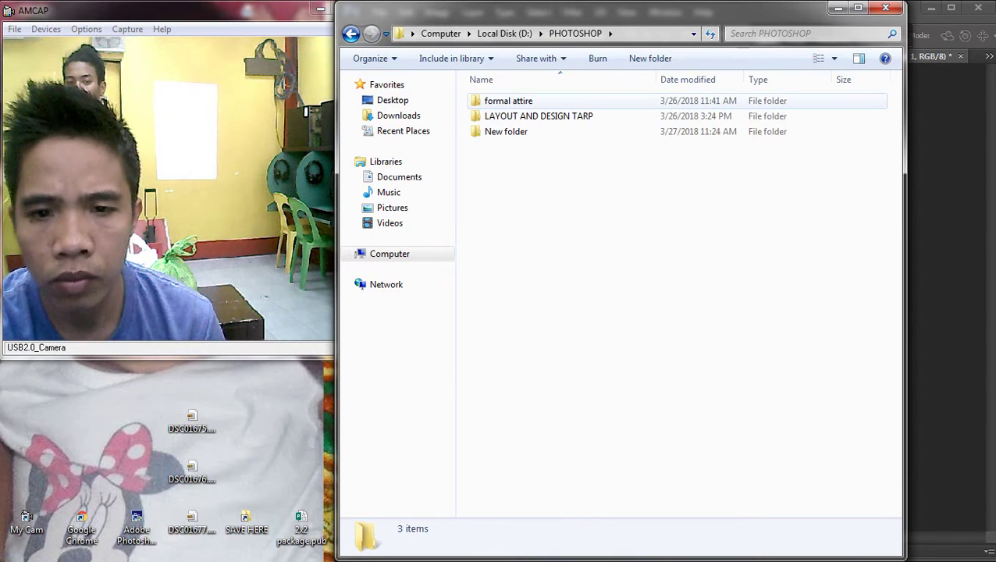
pyautogui.doubleClick(508, 100)
pyautogui.moveTo(558, 146); pyautogui.dragTo(932, 35)
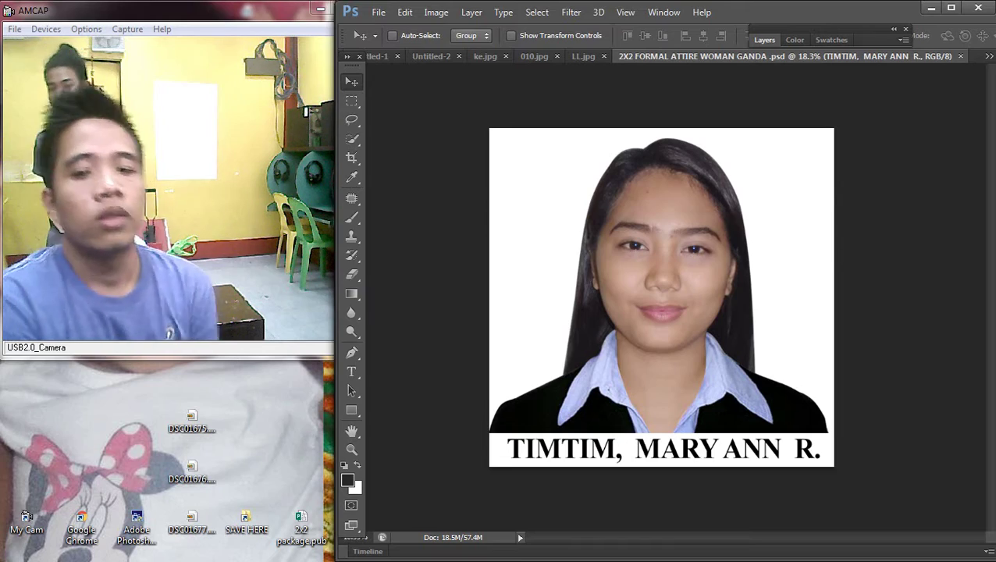
# - Delete the sample face layer from the formal attire template
pyautogui.rightClick(633, 231)
pyautogui.click(664, 238)
pyautogui.press('Delete')
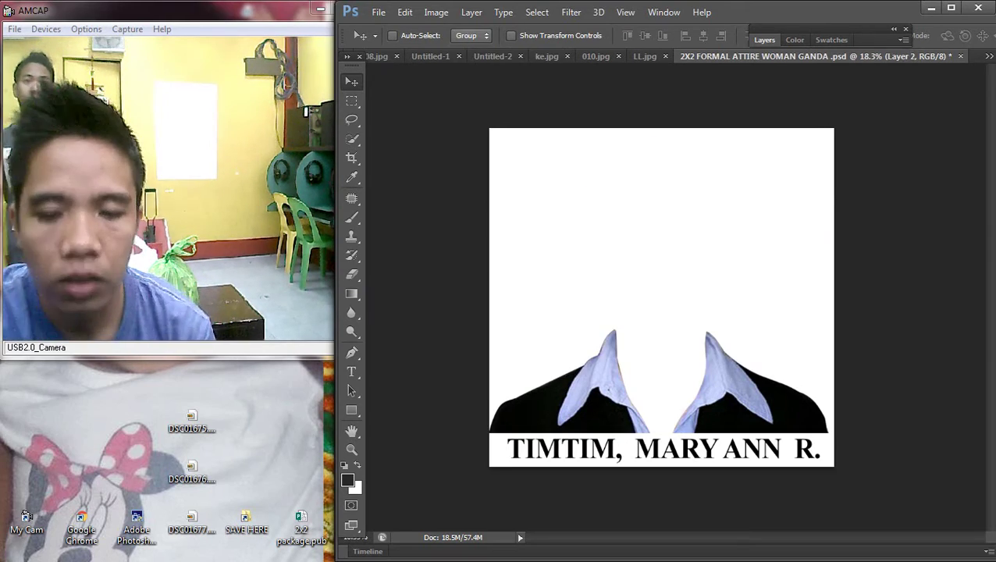
# - Open DSC01675.JPG from the Desktop folder in Photoshop
pyautogui.press('super+e')
pyautogui.click(417, 115)
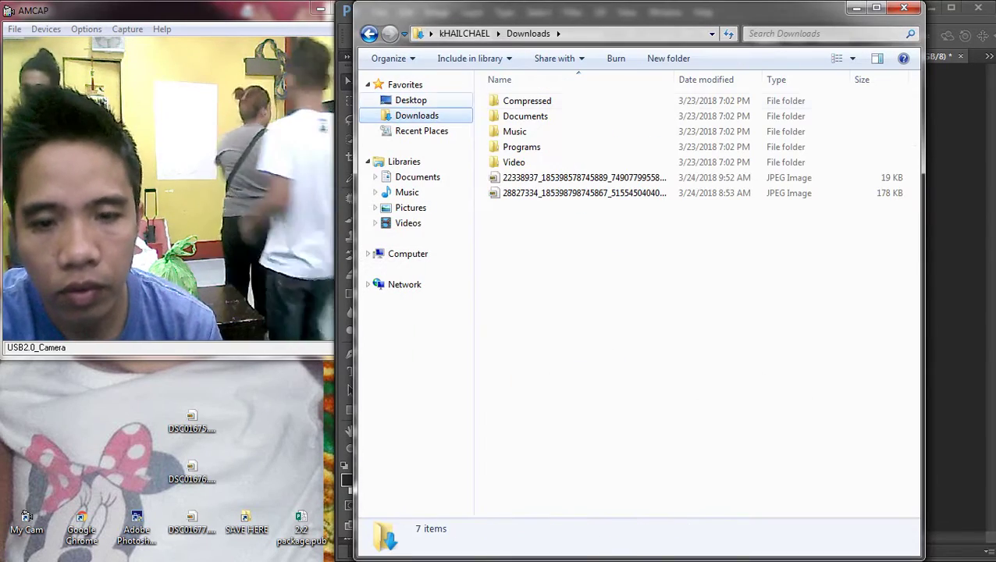
pyautogui.moveTo(593, 9); pyautogui.dragTo(761, 138)
pyautogui.click(578, 229)
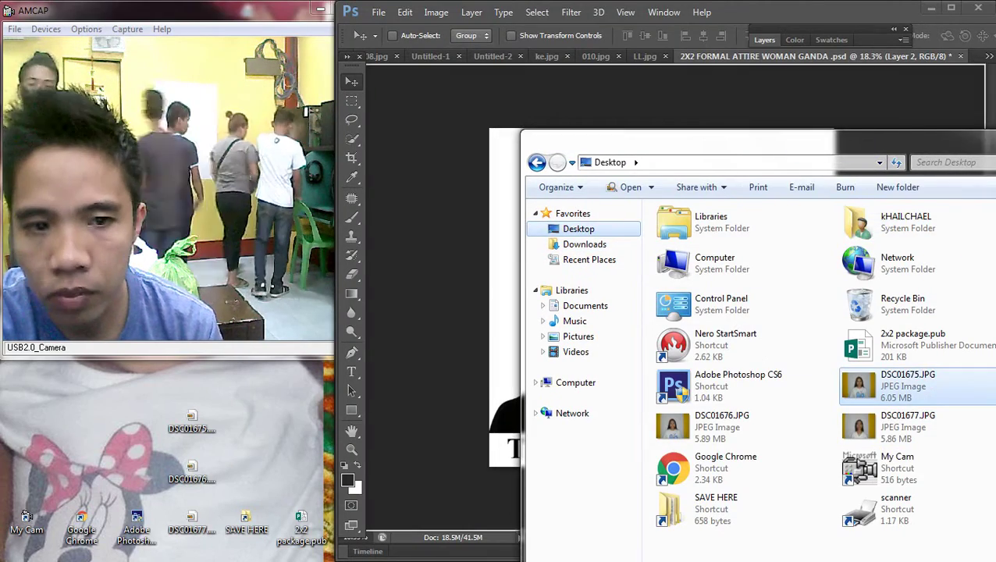
pyautogui.moveTo(859, 386); pyautogui.dragTo(662, 297)
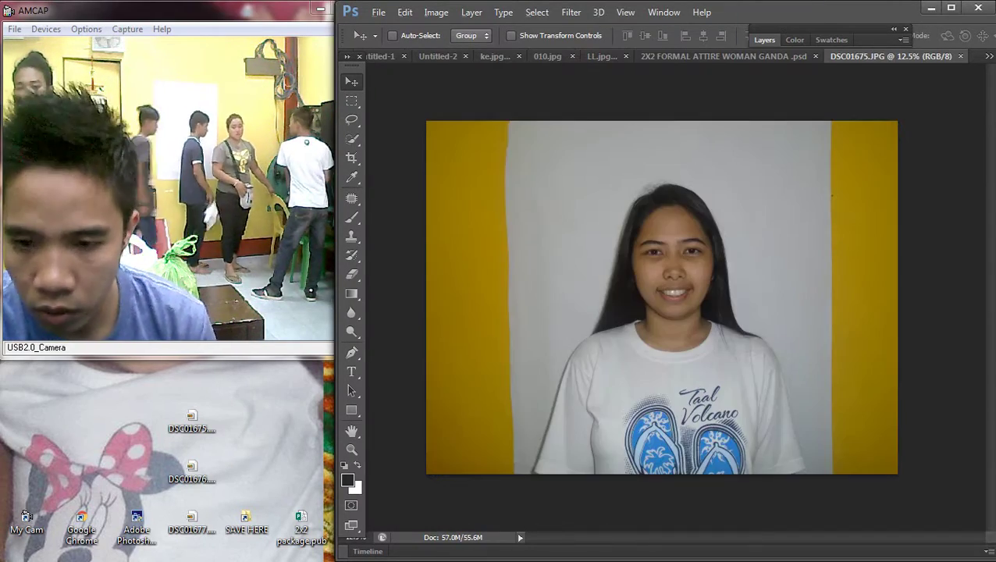
# - Open DSC01676.JPG from the Desktop folder in Photoshop and fit it on screen
pyautogui.scroll(-3, 655, 296)
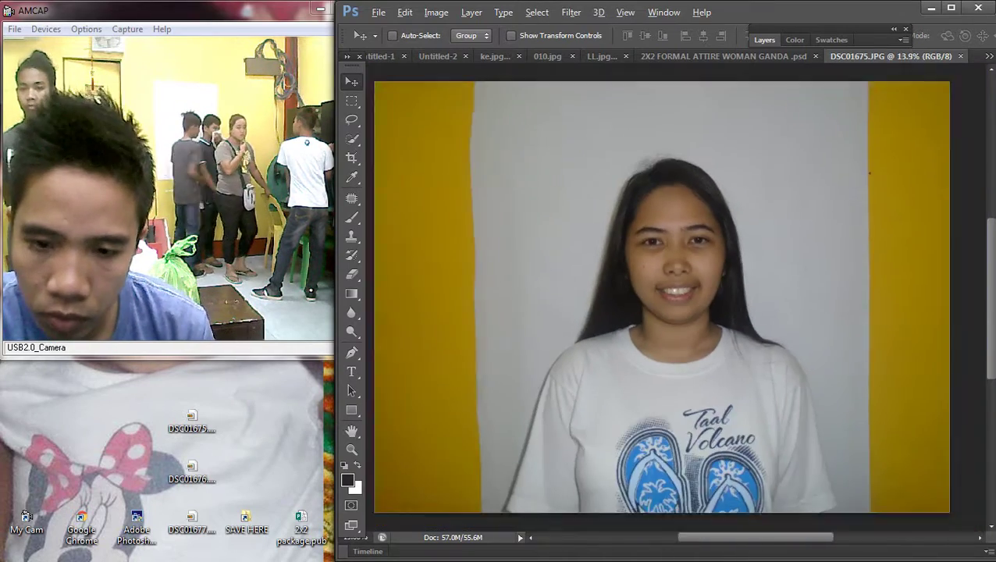
pyautogui.scroll(4, 656, 297)
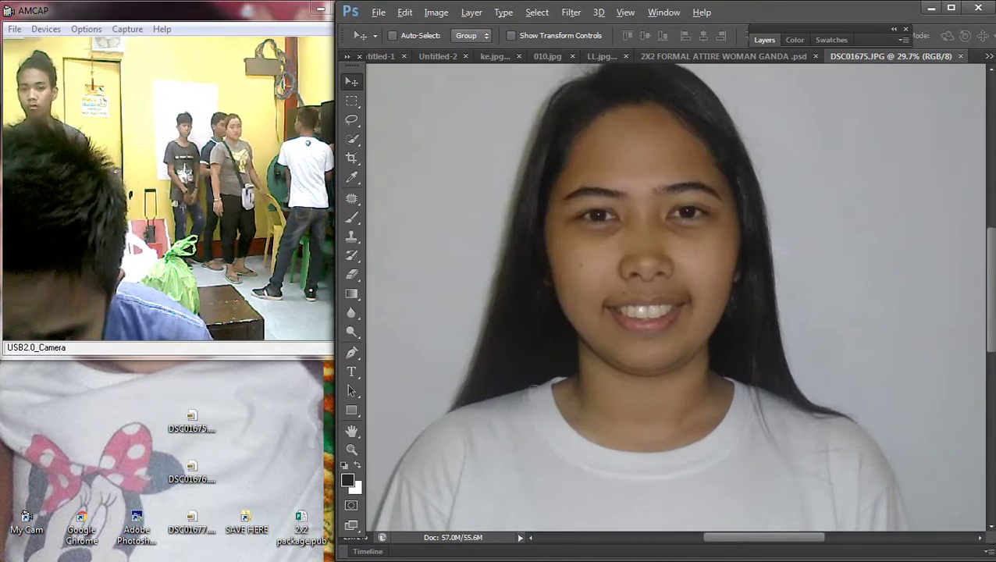
pyautogui.scroll(-2, 656, 297)
pyautogui.moveTo(975, 168)
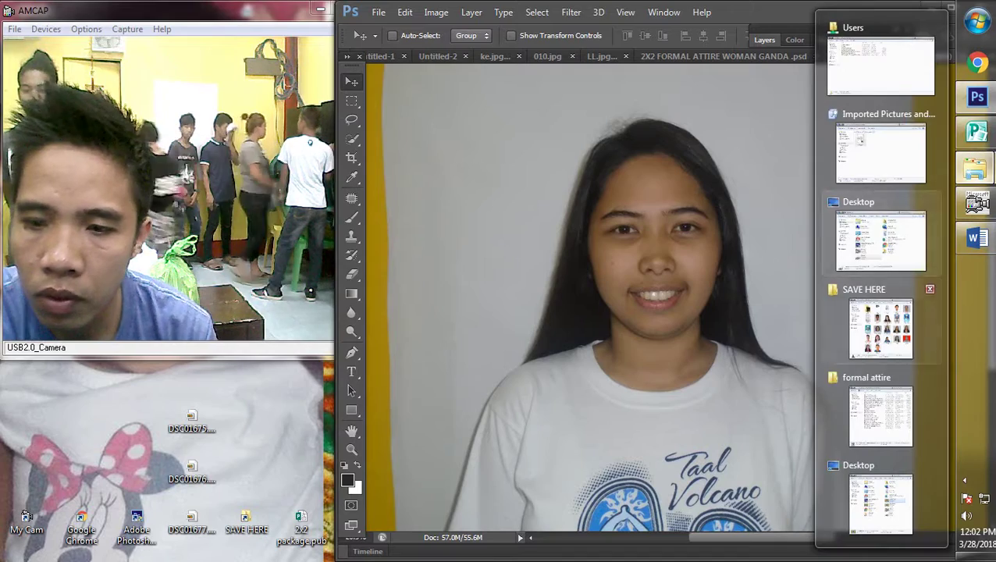
pyautogui.click(880, 499)
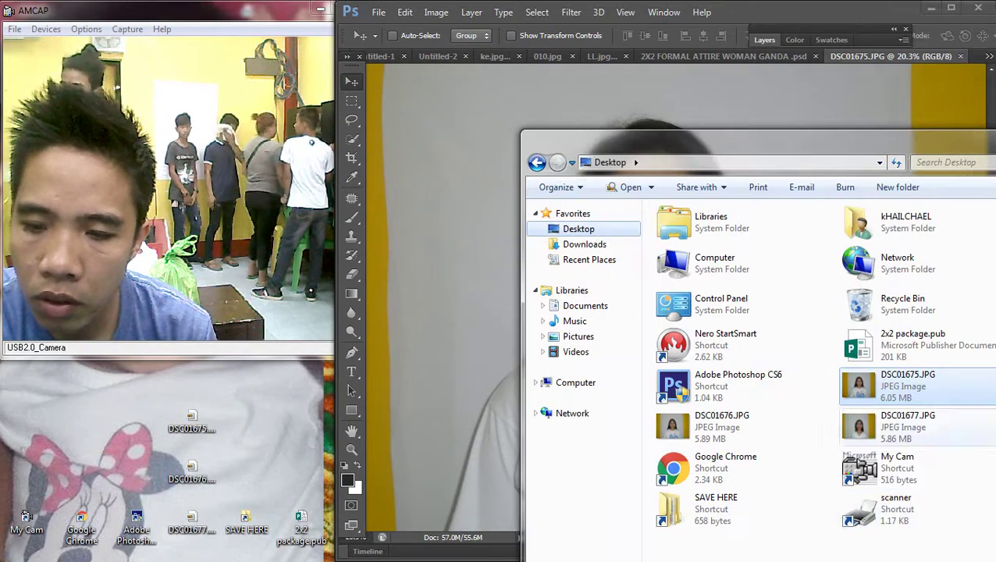
pyautogui.moveTo(833, 442); pyautogui.dragTo(921, 54)
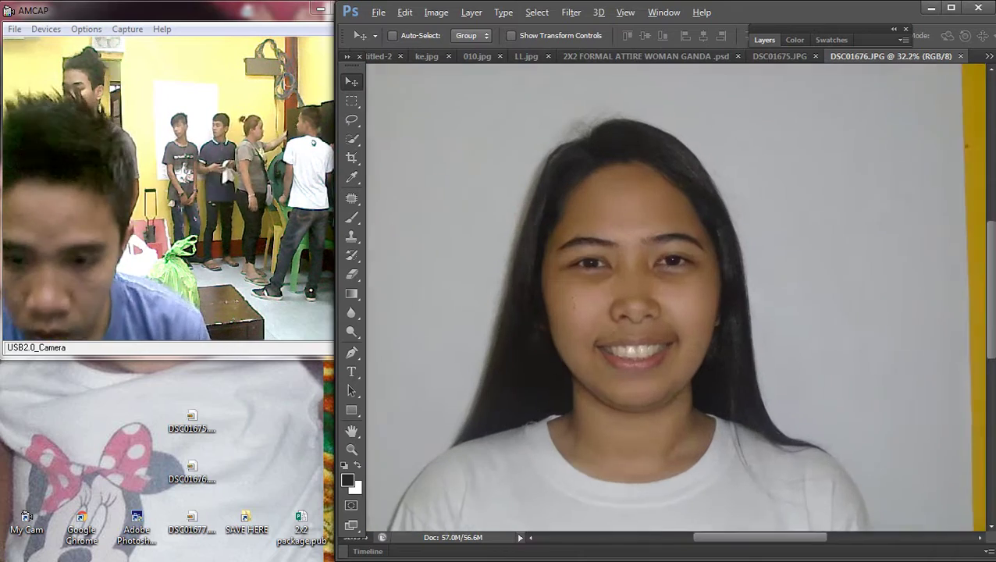
pyautogui.hotkey('ctrl', '0')
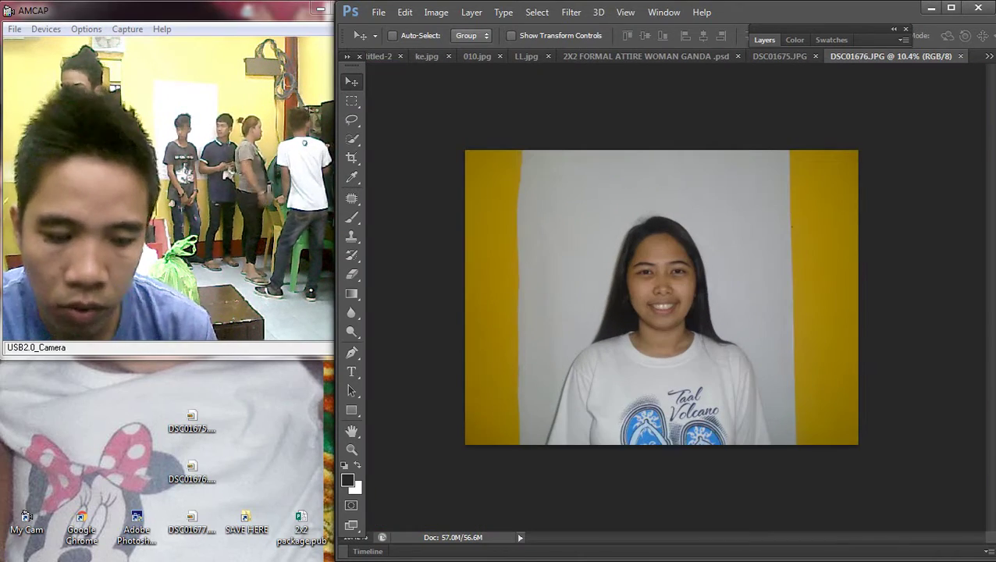
# - Crop DSC01676 to the woman's head and shoulders, then deselect
pyautogui.press('c')
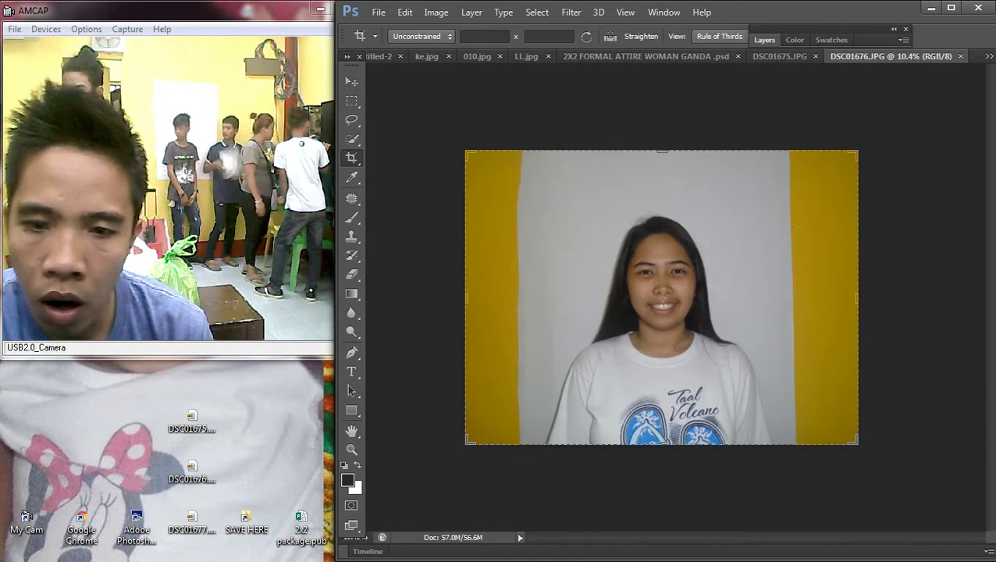
pyautogui.moveTo(553, 207); pyautogui.dragTo(756, 387)
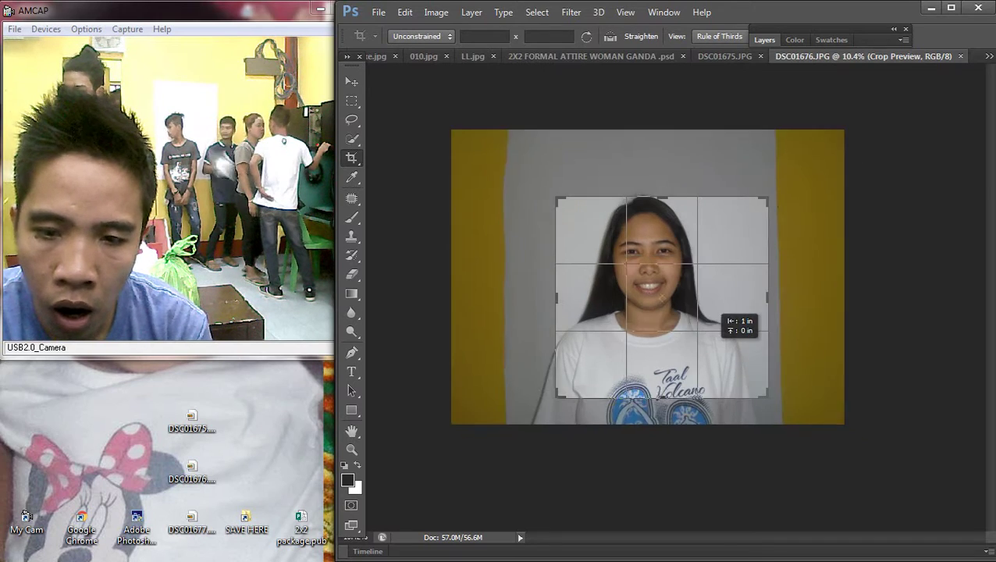
pyautogui.moveTo(716, 310); pyautogui.dragTo(726, 322)
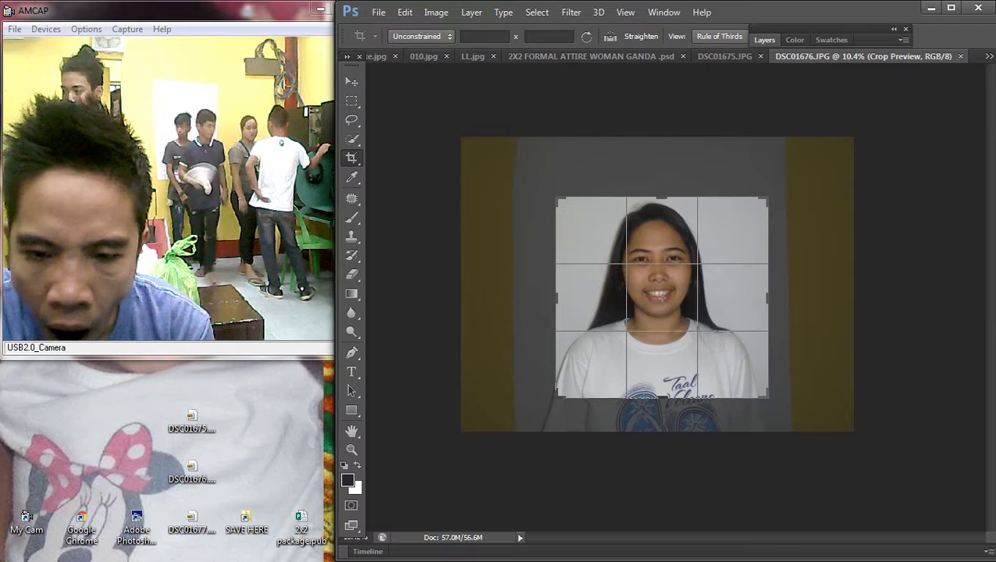
pyautogui.press('Return')
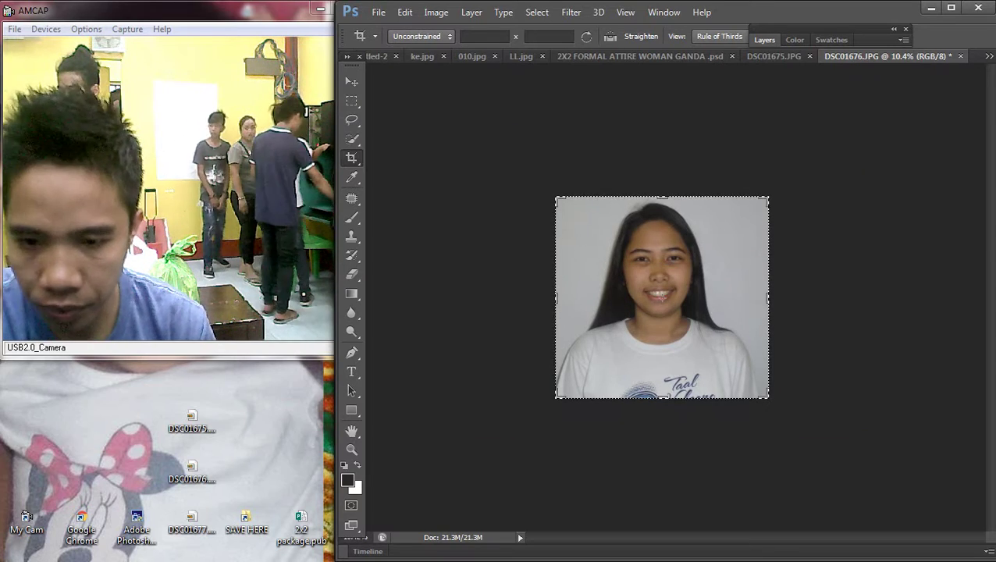
pyautogui.hotkey('ctrl', 'a')
pyautogui.press('m')
pyautogui.rightClick(641, 250)
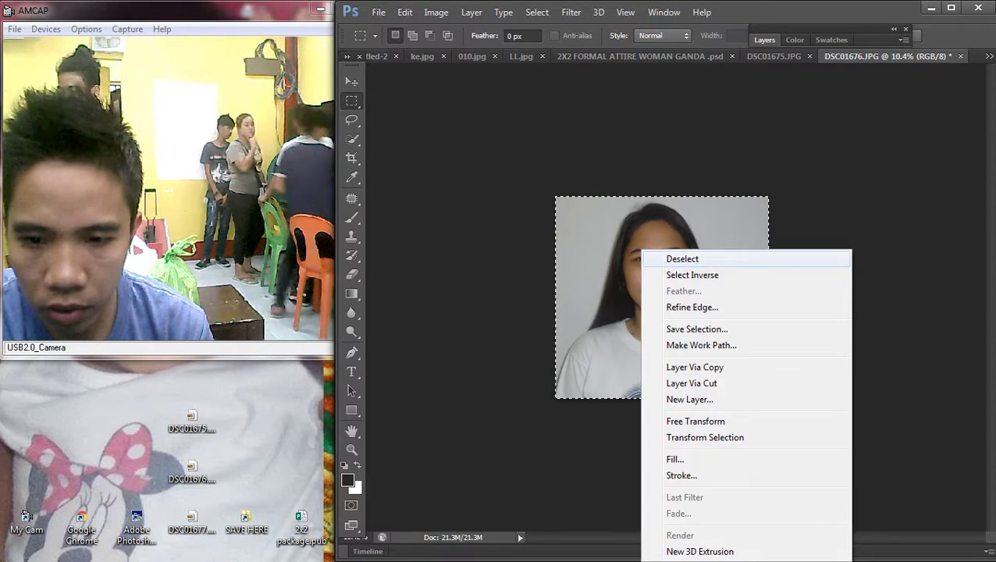
pyautogui.click(682, 258)
pyautogui.scroll(3, 662, 297)
# - Brighten the photo by lifting the midtones in Curves
pyautogui.hotkey('ctrl', 'm')
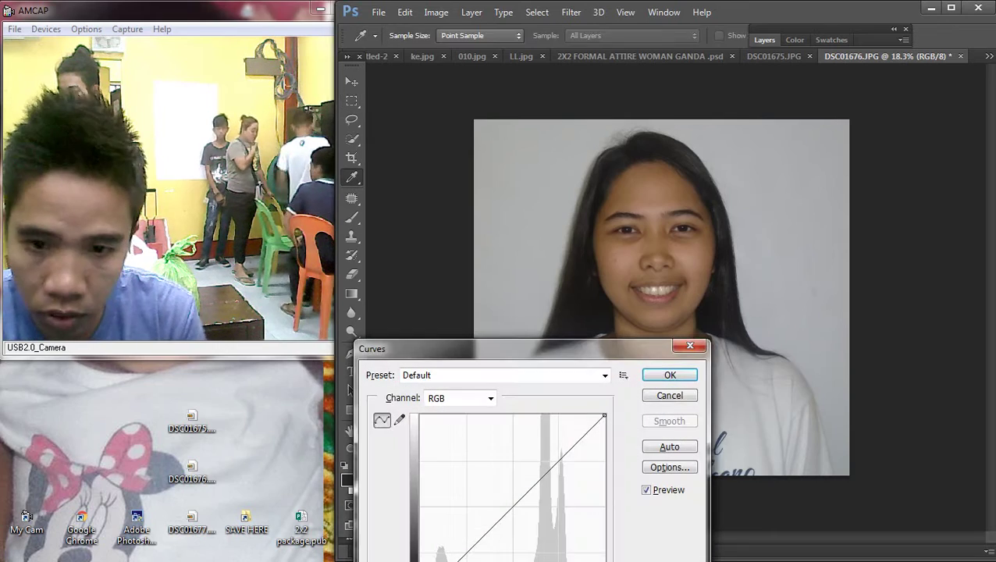
pyautogui.moveTo(516, 502); pyautogui.dragTo(517, 490)
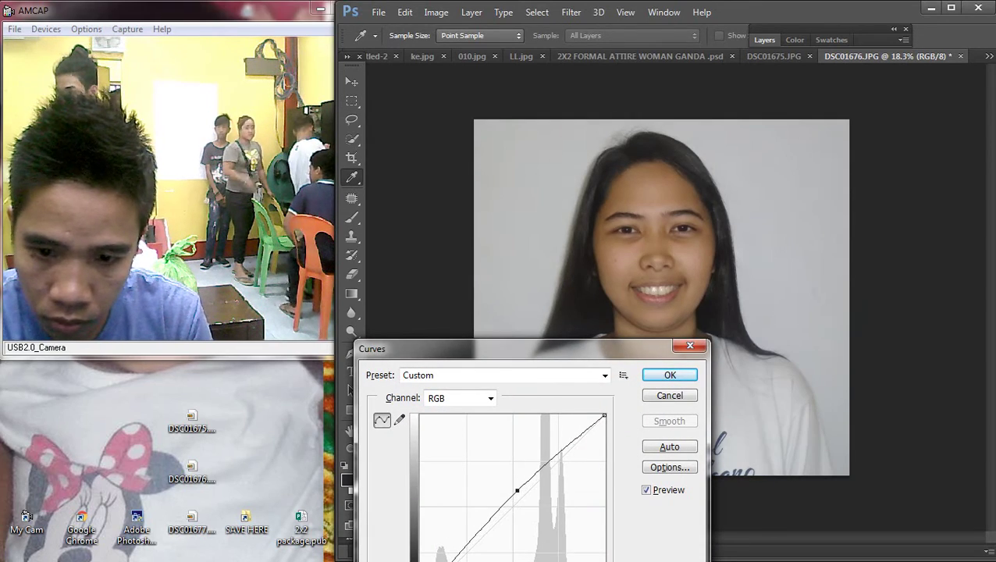
pyautogui.press('Return')
pyautogui.scroll(3, 653, 276)
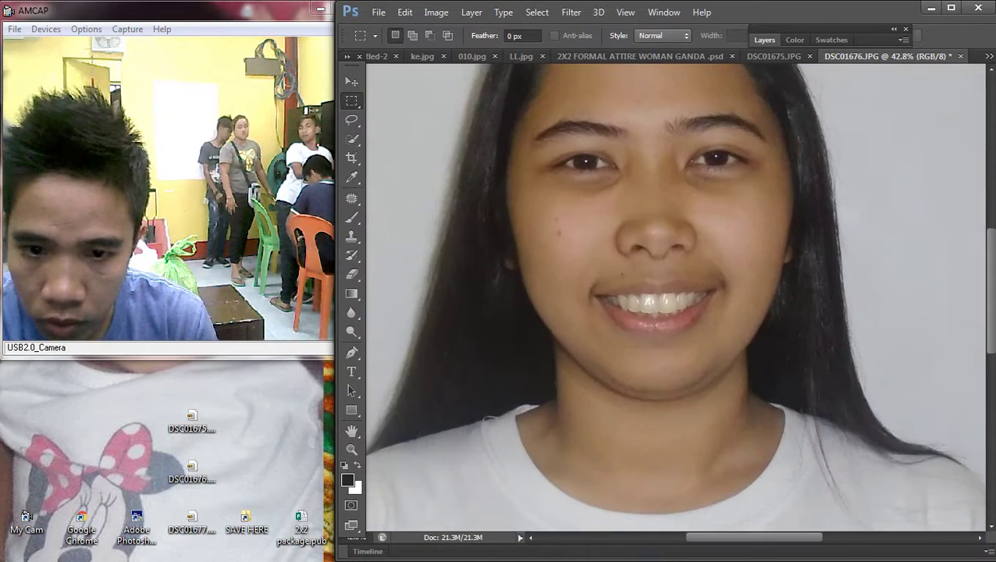
pyautogui.scroll(-2, 675, 248)
pyautogui.scroll(-1, 669, 297)
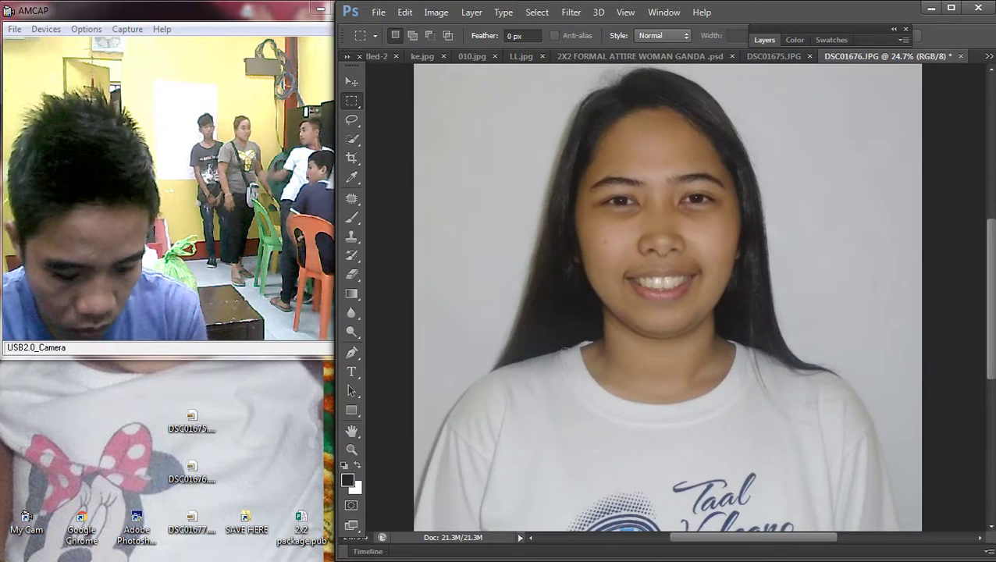
# - Apply a midtone colour balance of +3, 0, +14, then brighten slightly again with Curves
pyautogui.hotkey('ctrl', 'b')
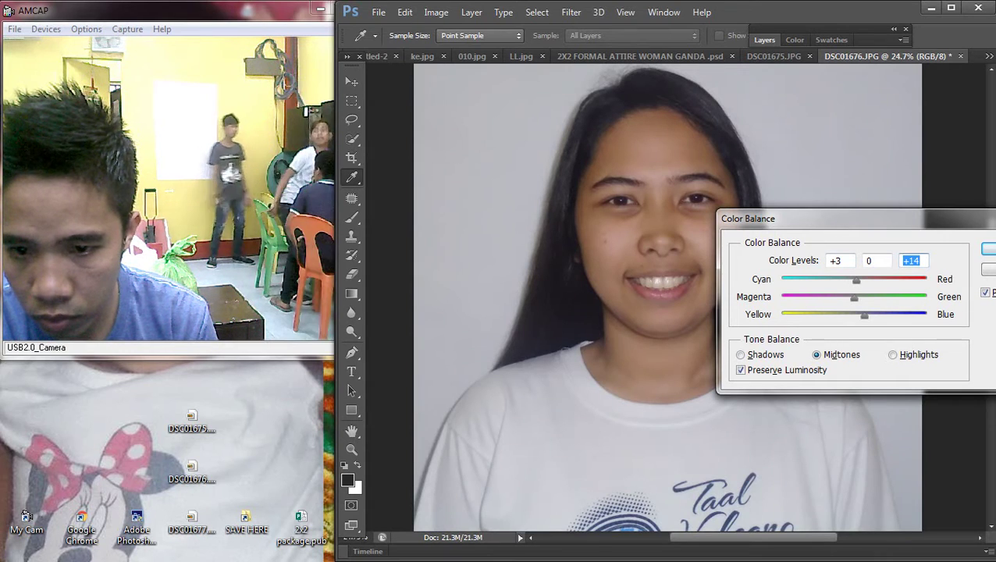
pyautogui.press('Return')
pyautogui.scroll(-2, 662, 296)
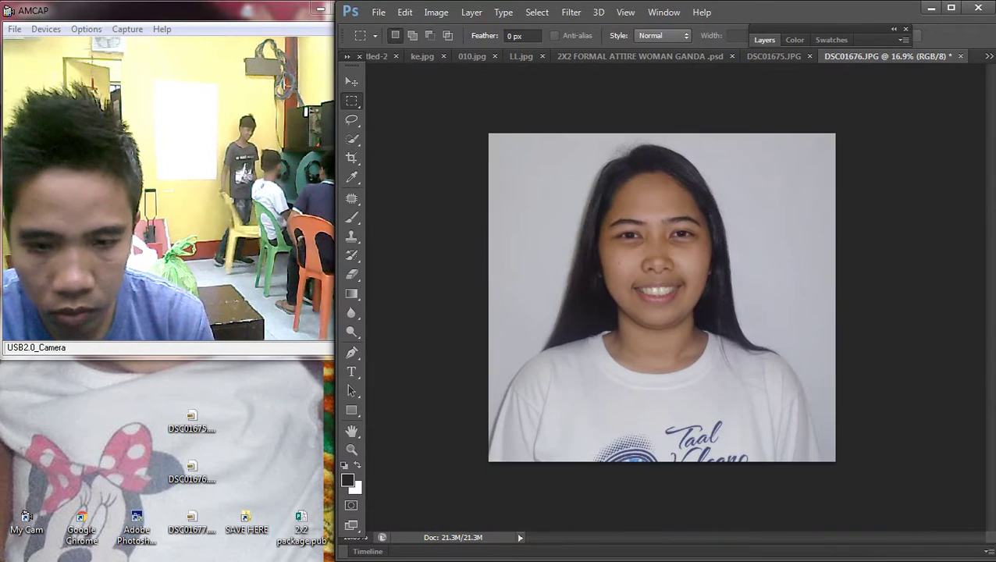
pyautogui.hotkey('ctrl', 'm')
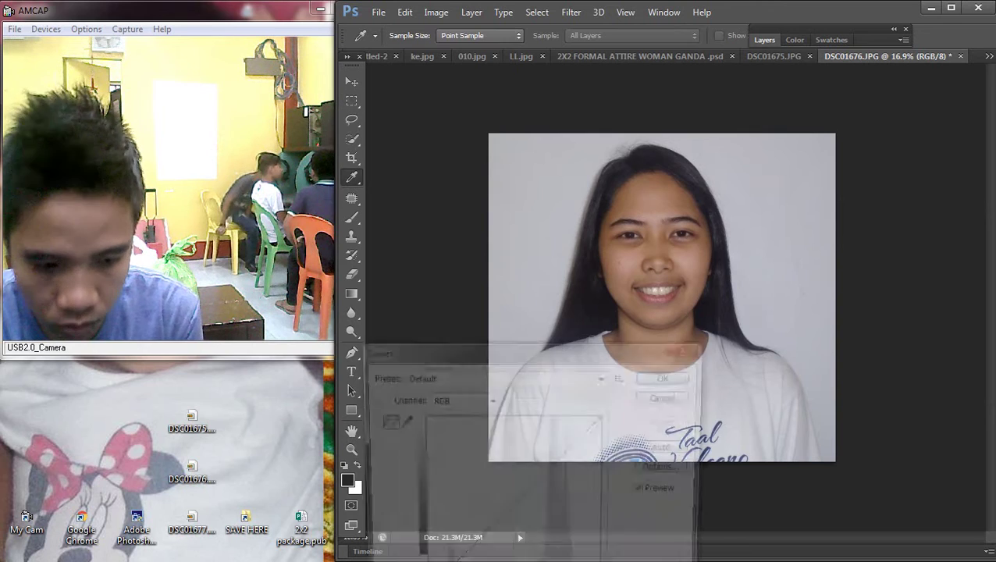
pyautogui.moveTo(519, 498); pyautogui.dragTo(519, 493)
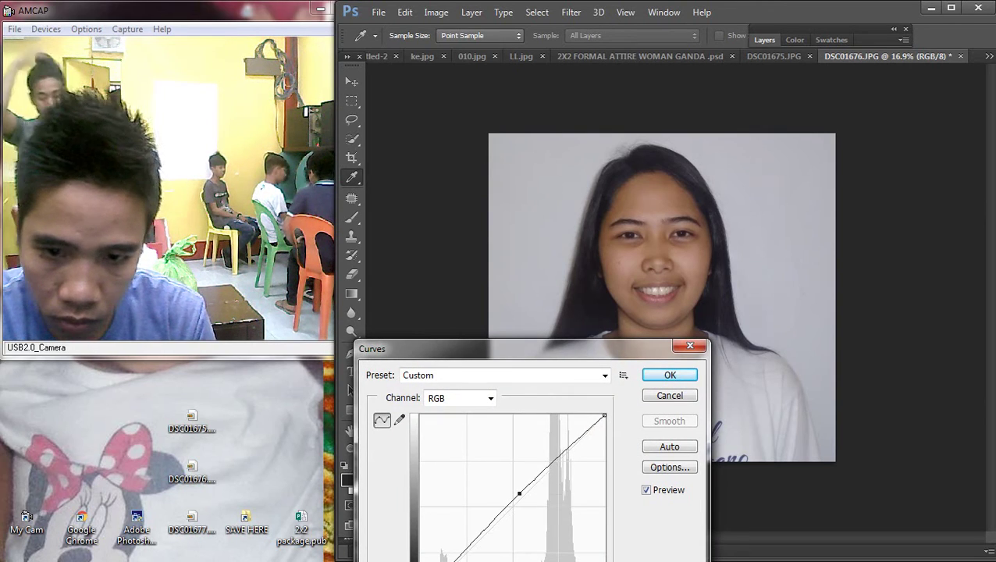
pyautogui.press('Return')
# - Fill the background of the portrait document with plain white
pyautogui.hotkey('ctrl', '-')
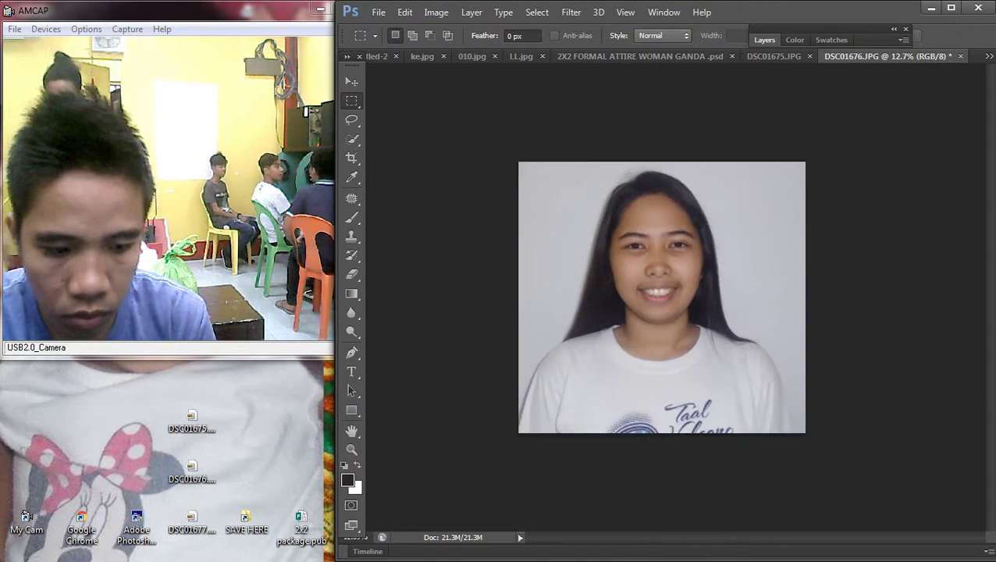
pyautogui.hotkey('ctrl', '0')
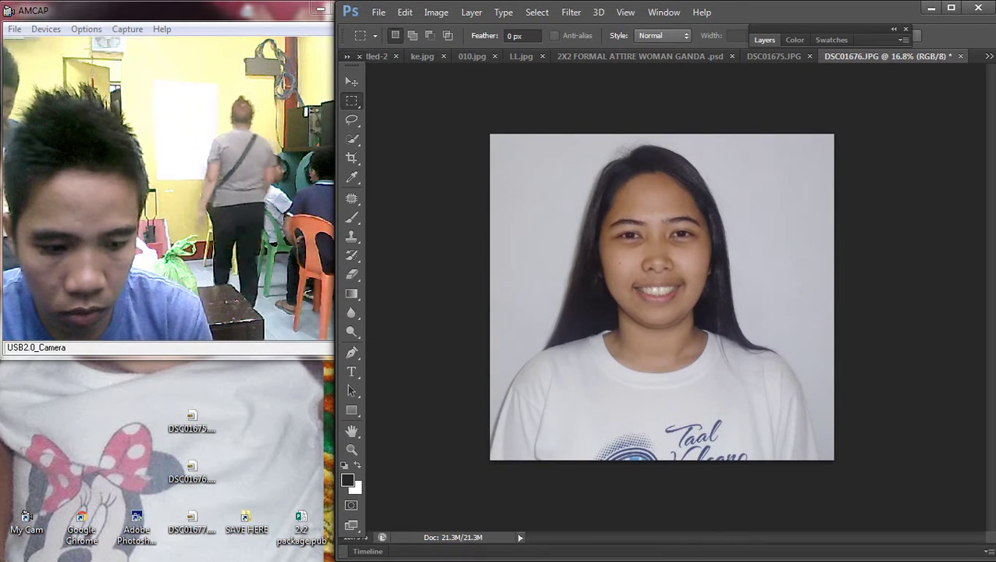
pyautogui.hotkey('ctrl', 'BackSpace')
pyautogui.hotkey('ctrl', '-')
pyautogui.hotkey('ctrl', '0')
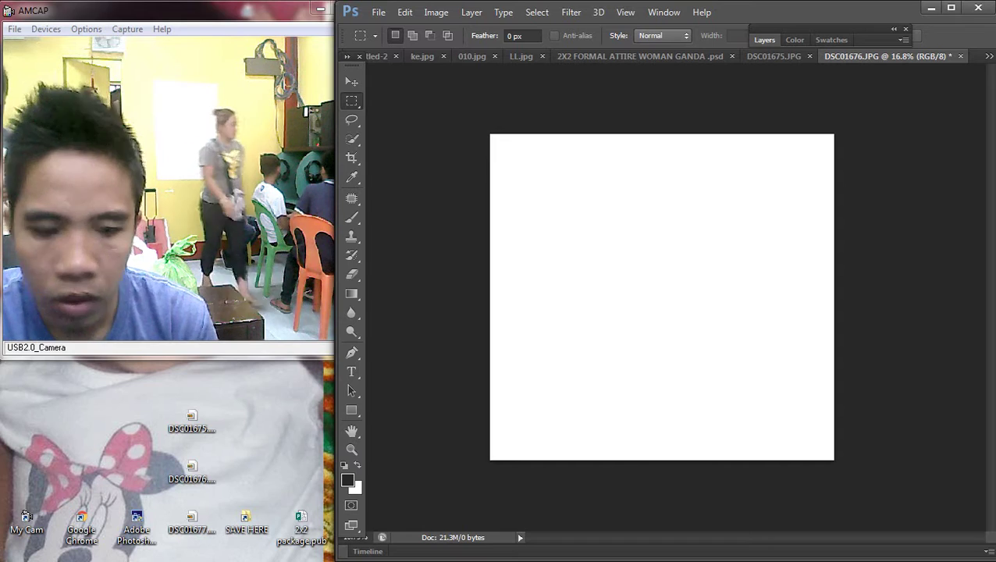
# - Paste the portrait back as Layer 1 and zoom in on the face with the Patch tool
pyautogui.hotkey('ctrl', 'v')
pyautogui.hotkey('ctrl', '-')
pyautogui.hotkey('ctrl', '0')
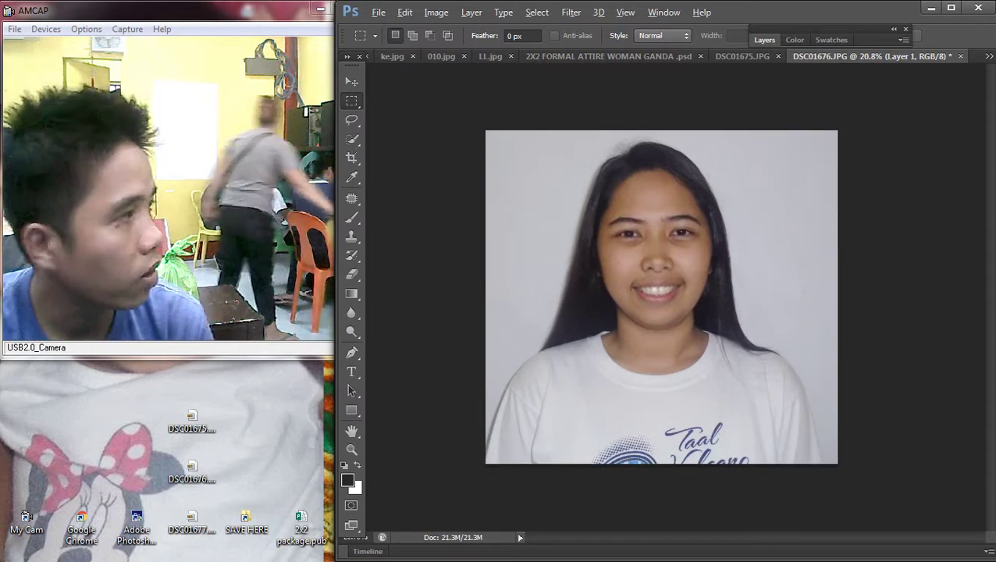
pyautogui.hotkey('ctrl', '+')
pyautogui.press('j')
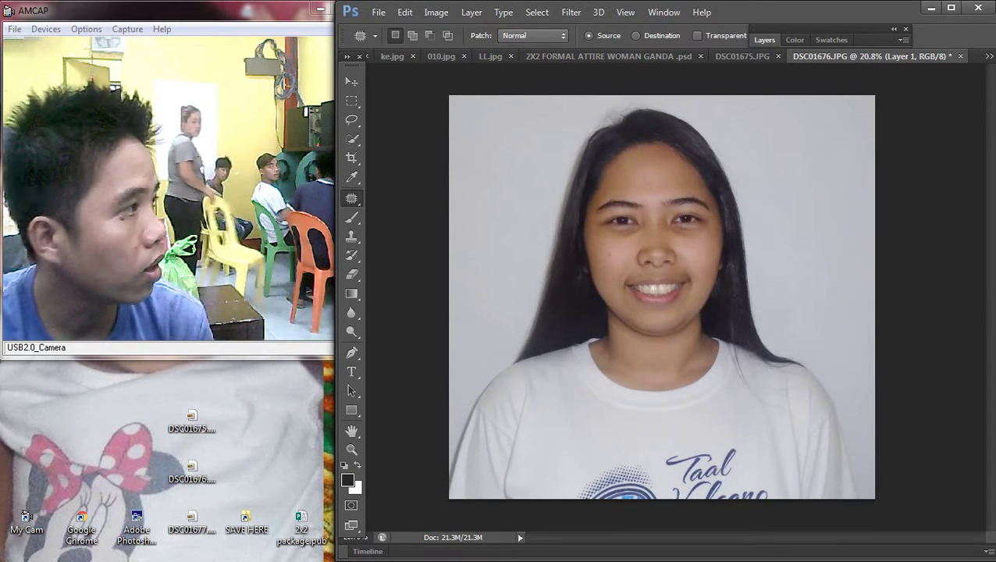
pyautogui.scroll(5, 663, 297)
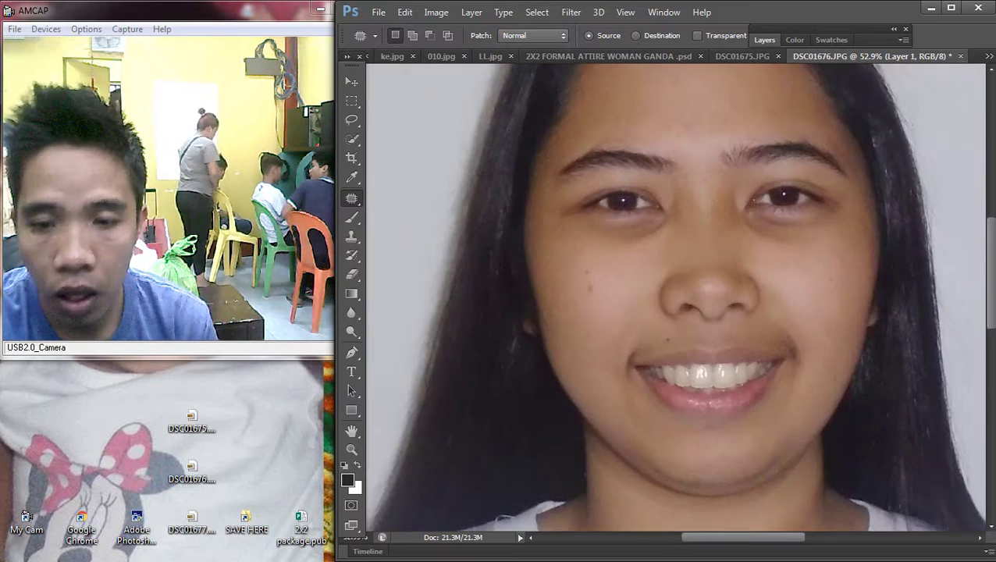